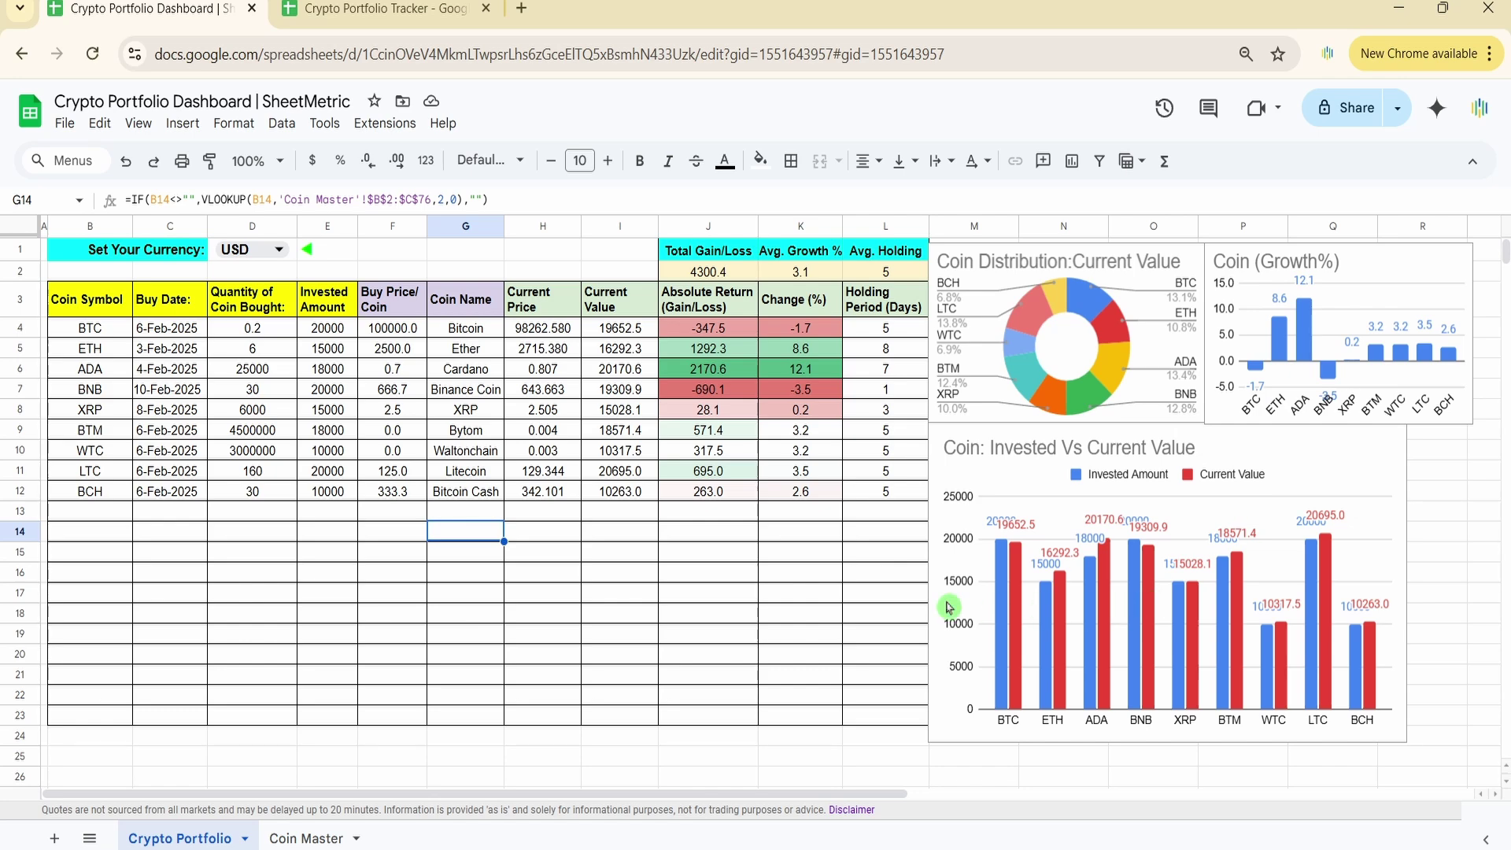
Step: Review the dashboard's entry columns for coin symbol, buy date, quantity bought and invested amount, checking the BTC row's cells
left_click(489, 615)
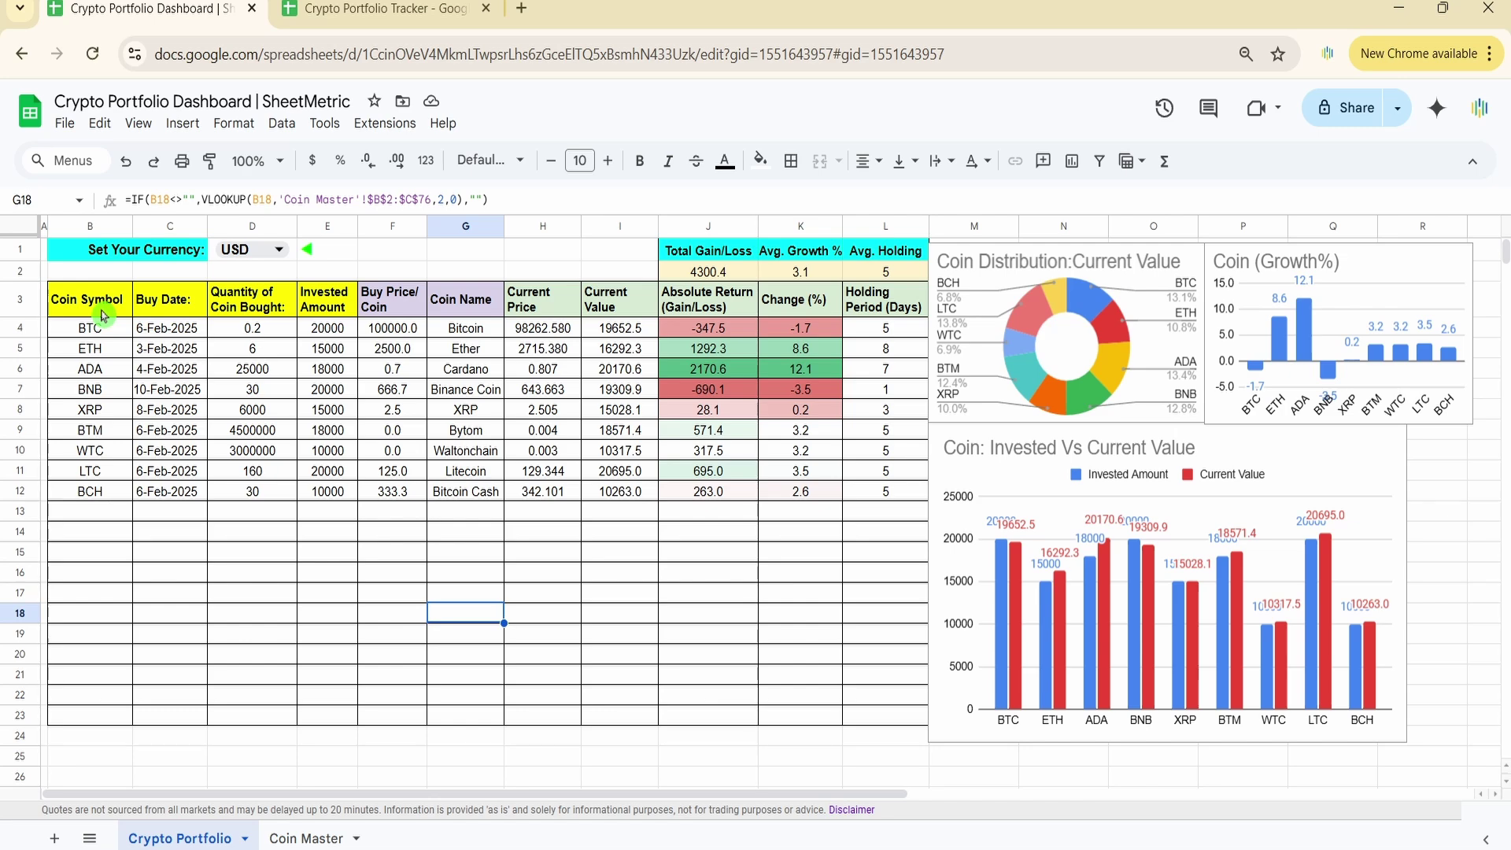
left_click_drag(99, 309, 342, 314)
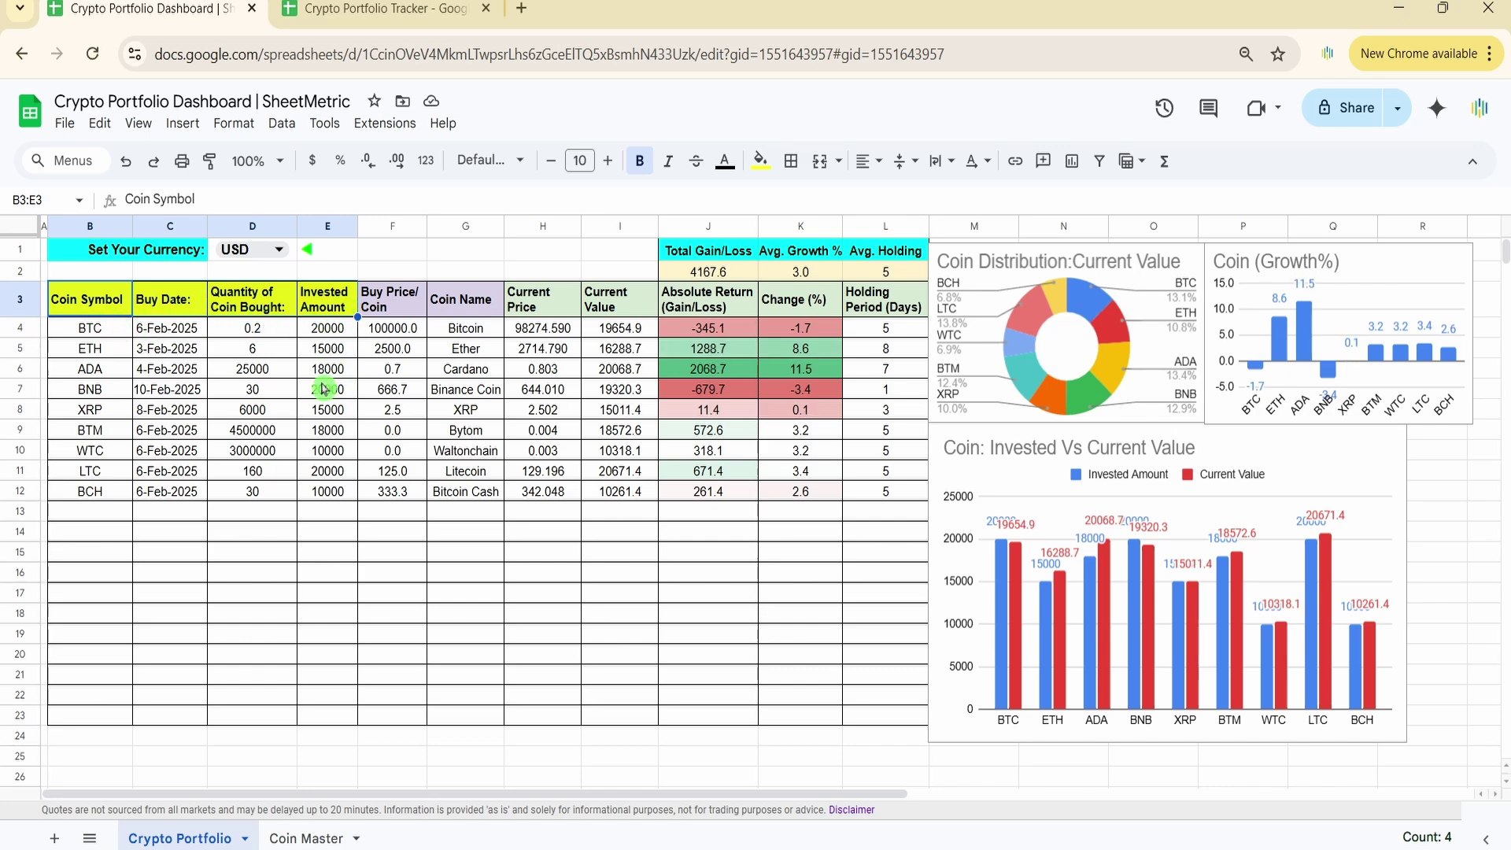
double_click(158, 339)
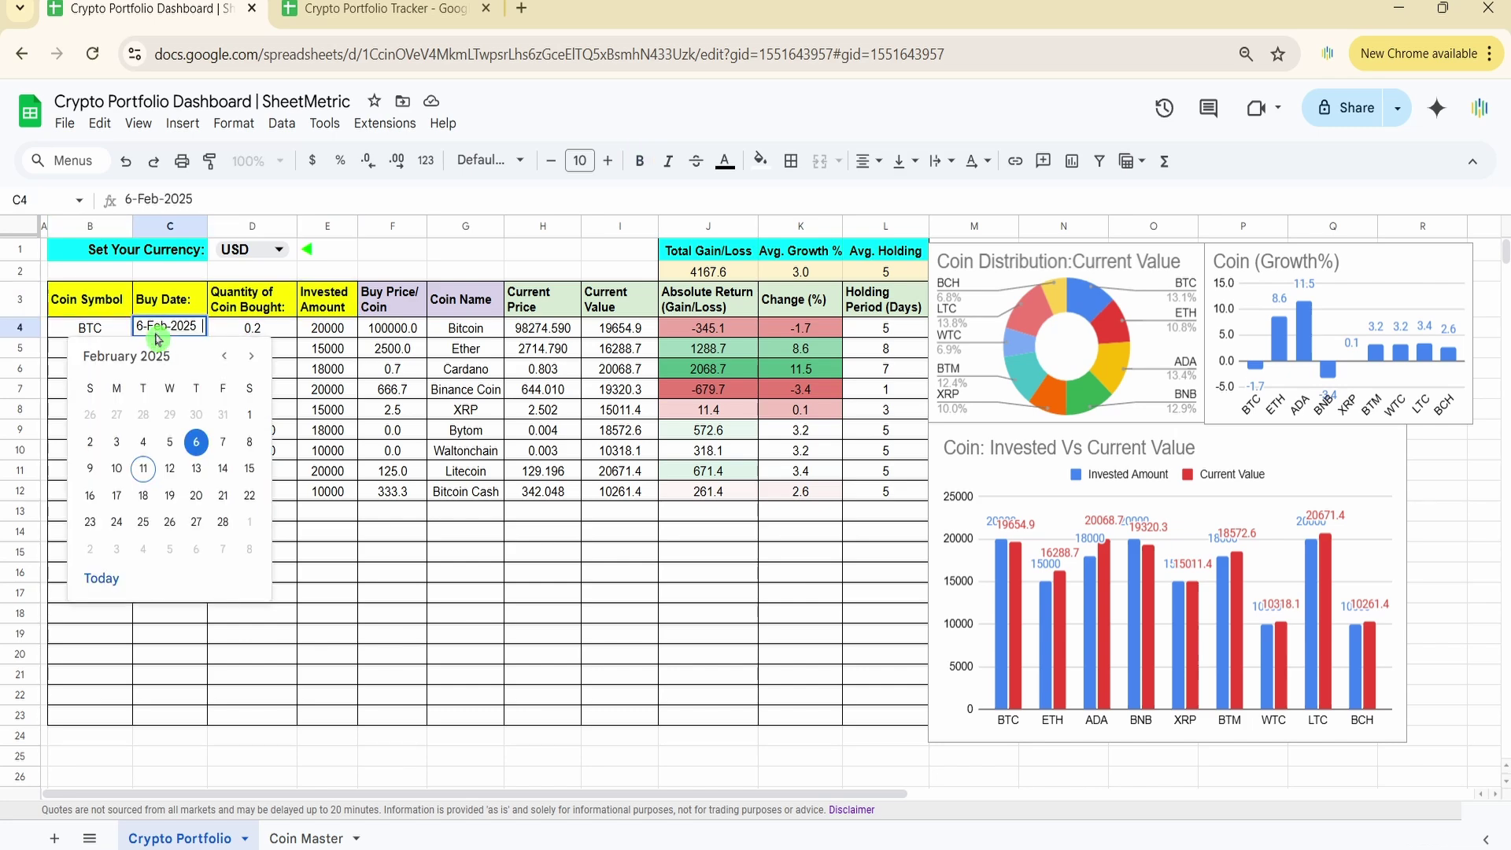
left_click(279, 337)
double_click(280, 336)
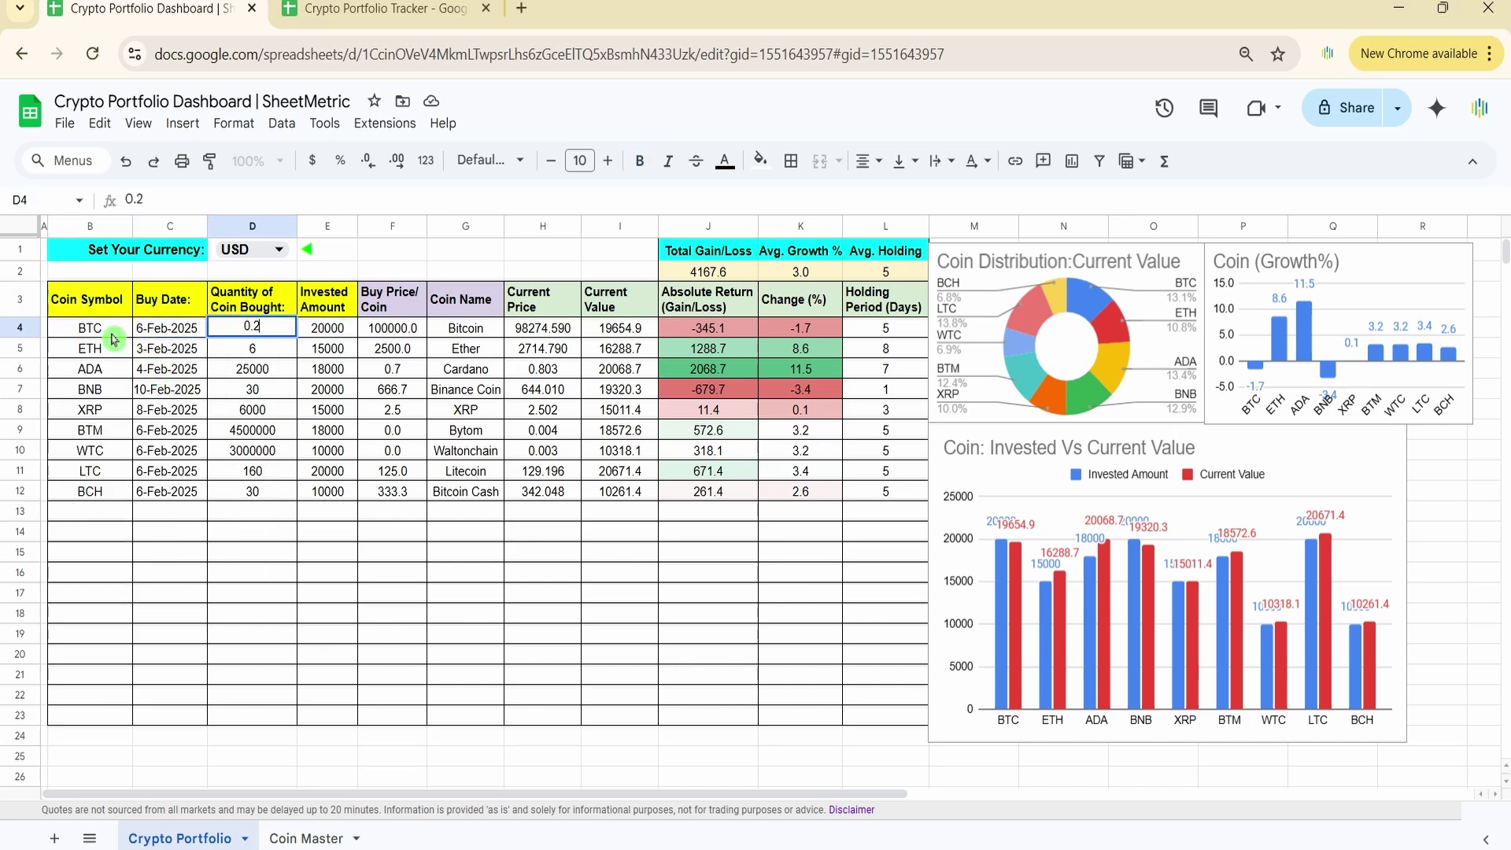
left_click(353, 331)
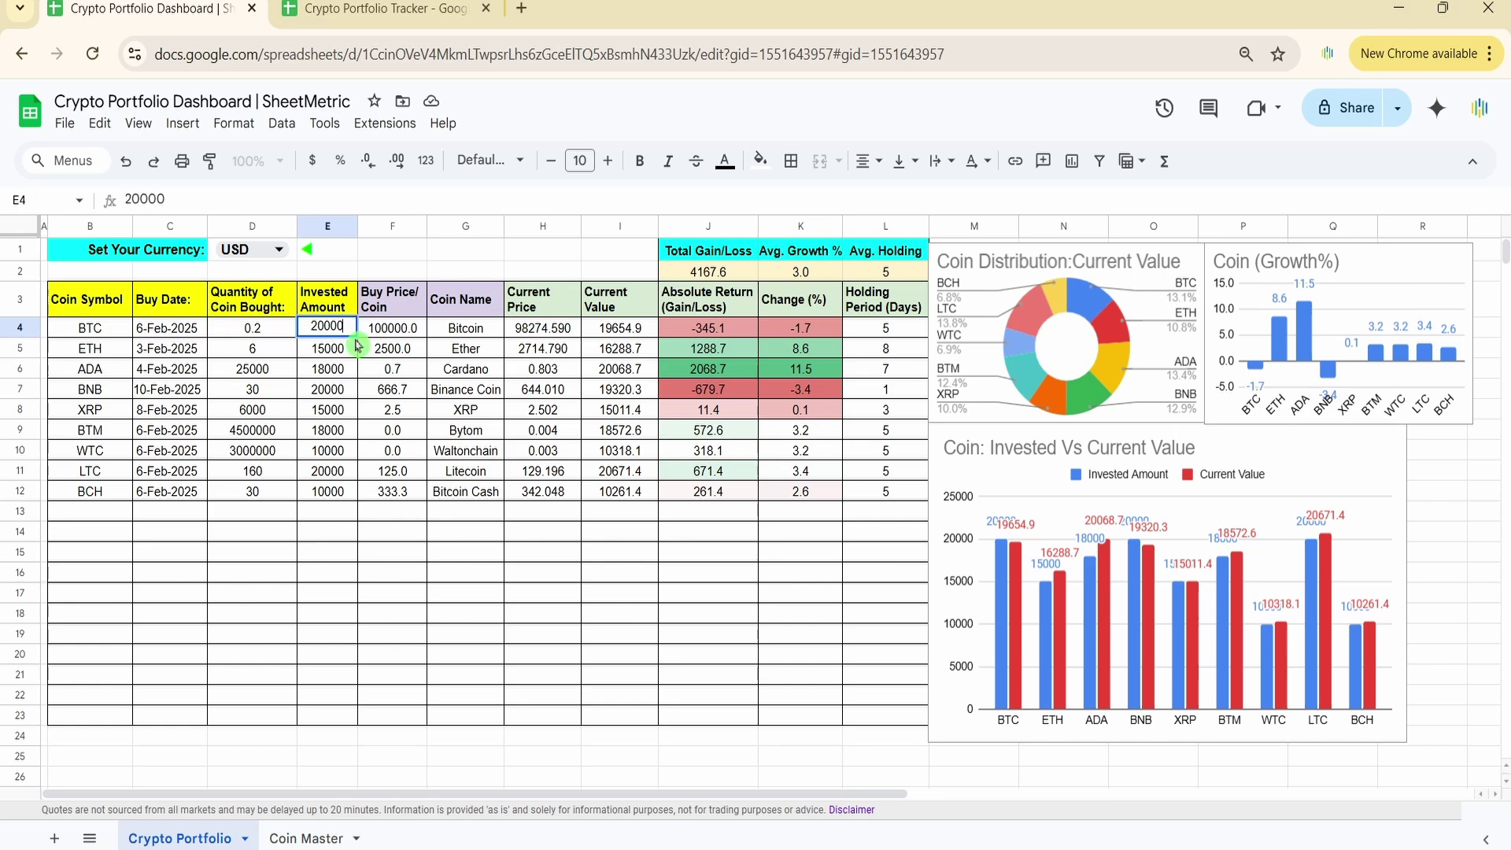
Step: Inspect the BTC row's formulas from buy price and coin name through current value, return, change and holding period
left_click(405, 409)
left_click(392, 331)
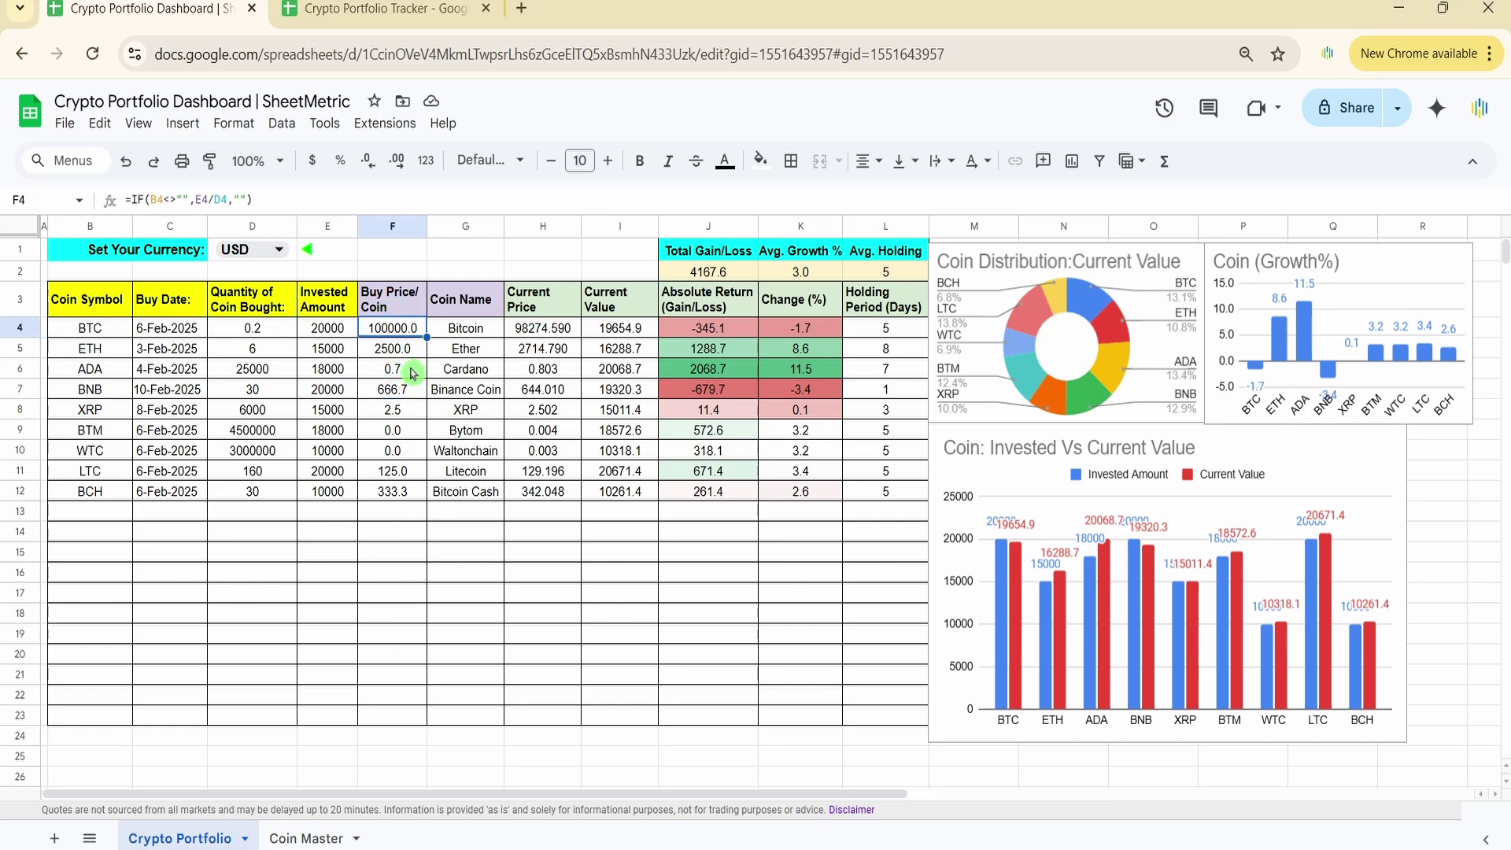
left_click(472, 332)
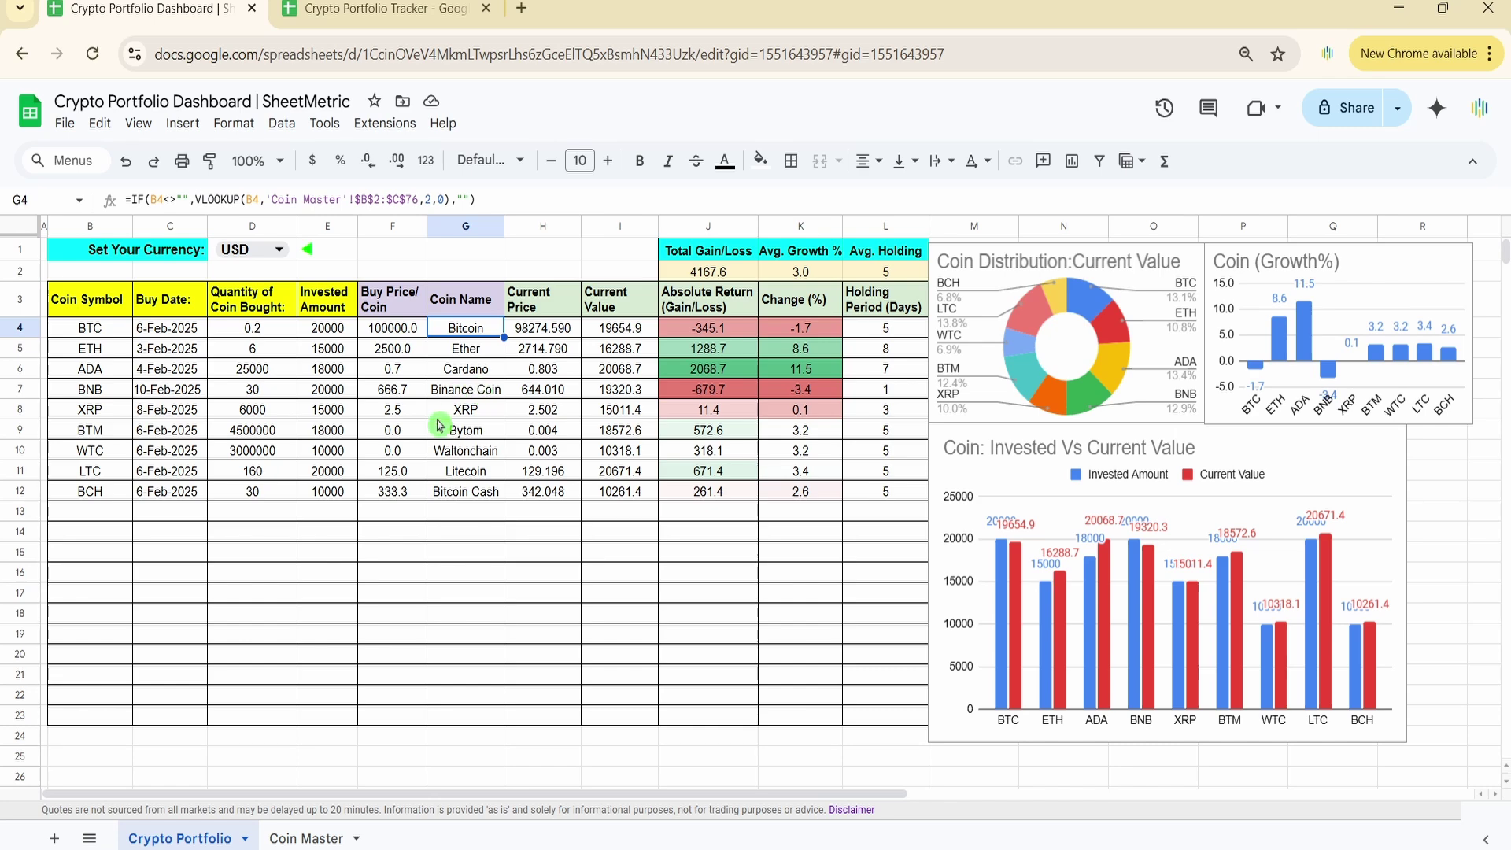
left_click(554, 332)
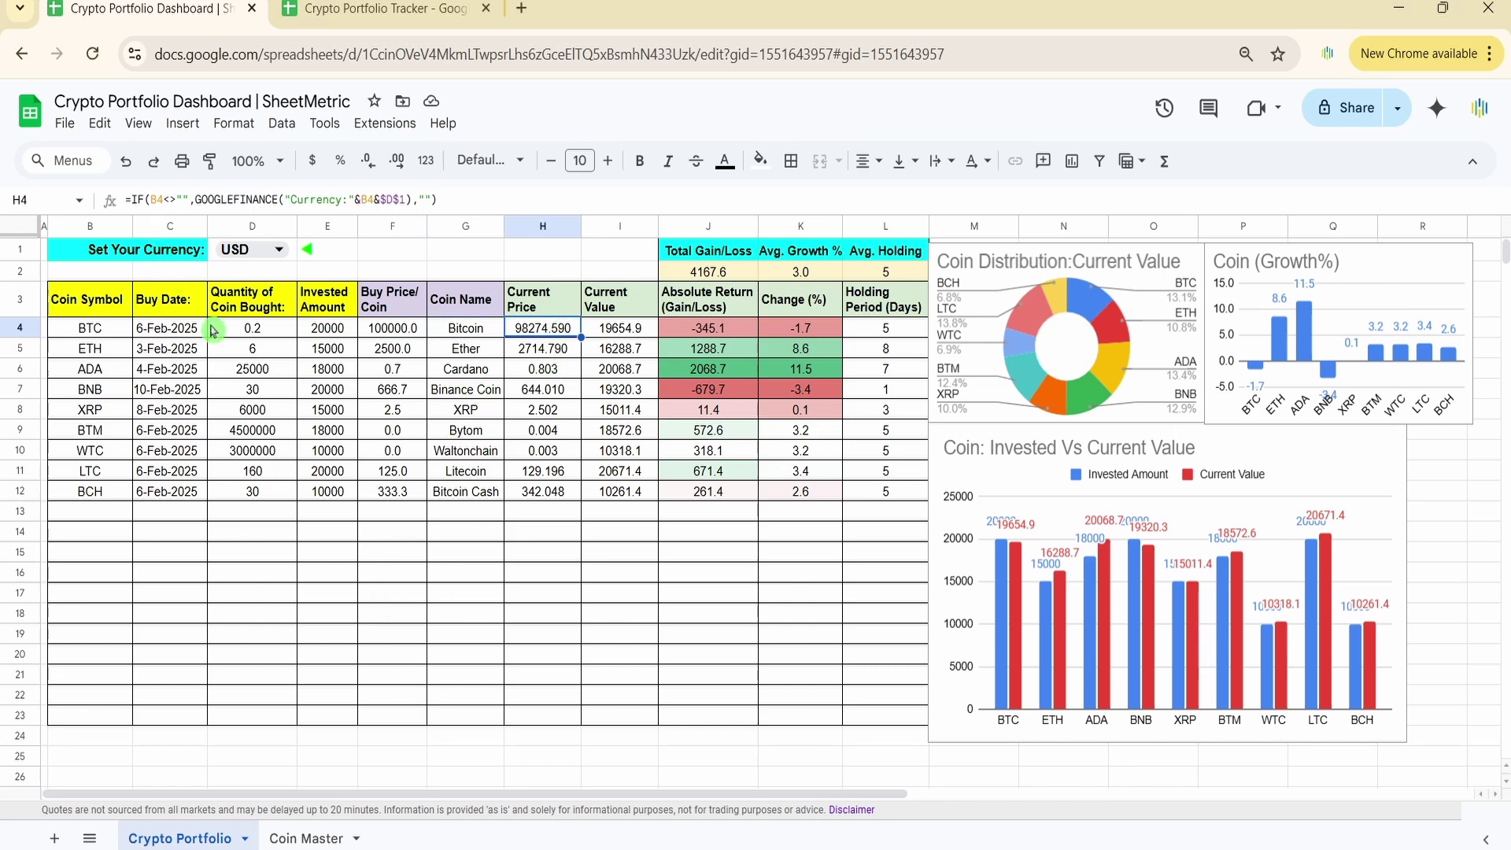
left_click(631, 333)
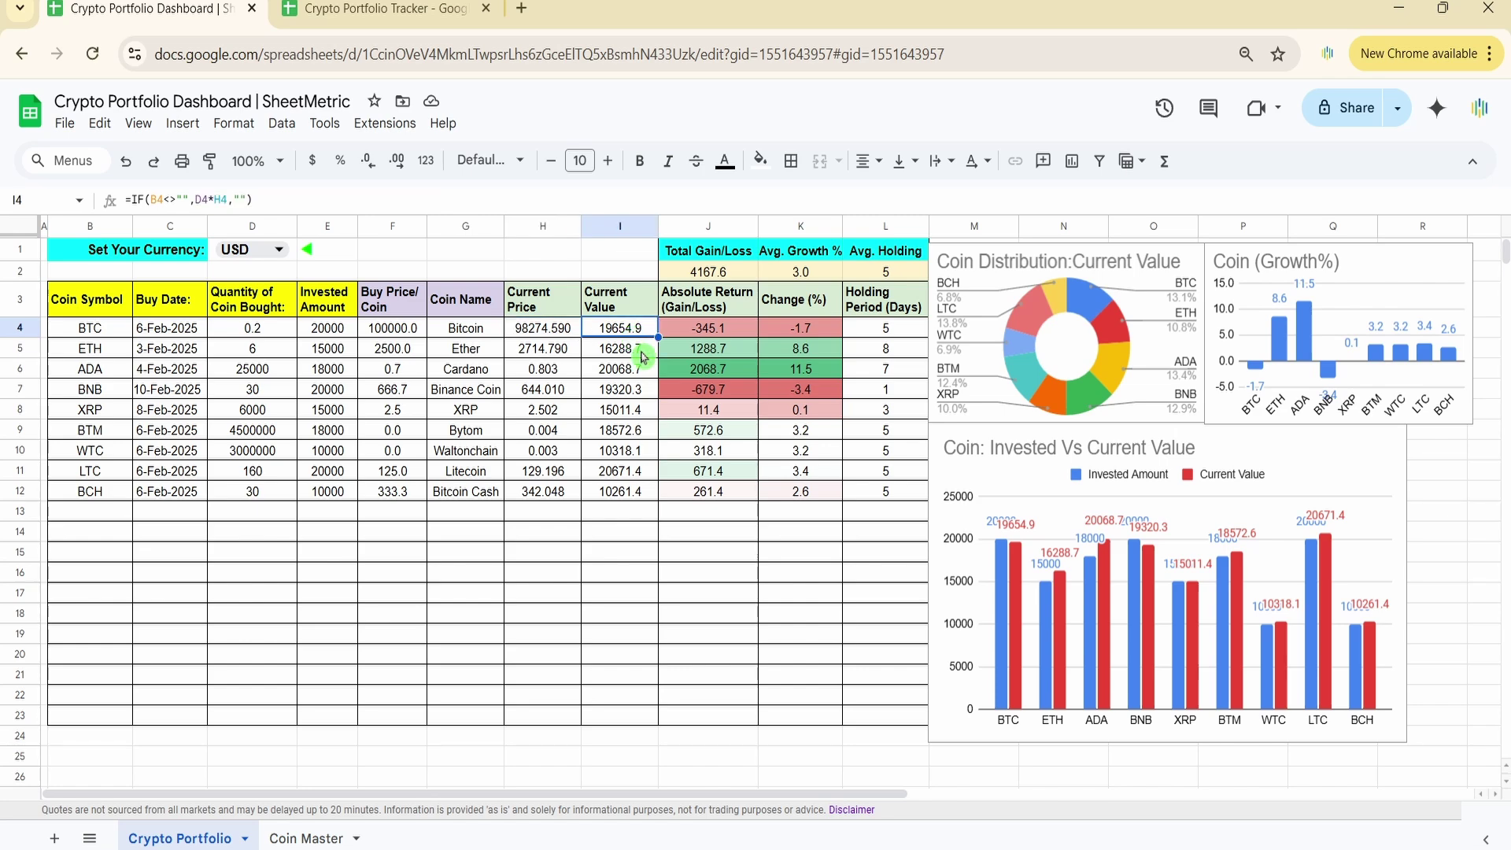
left_click(733, 336)
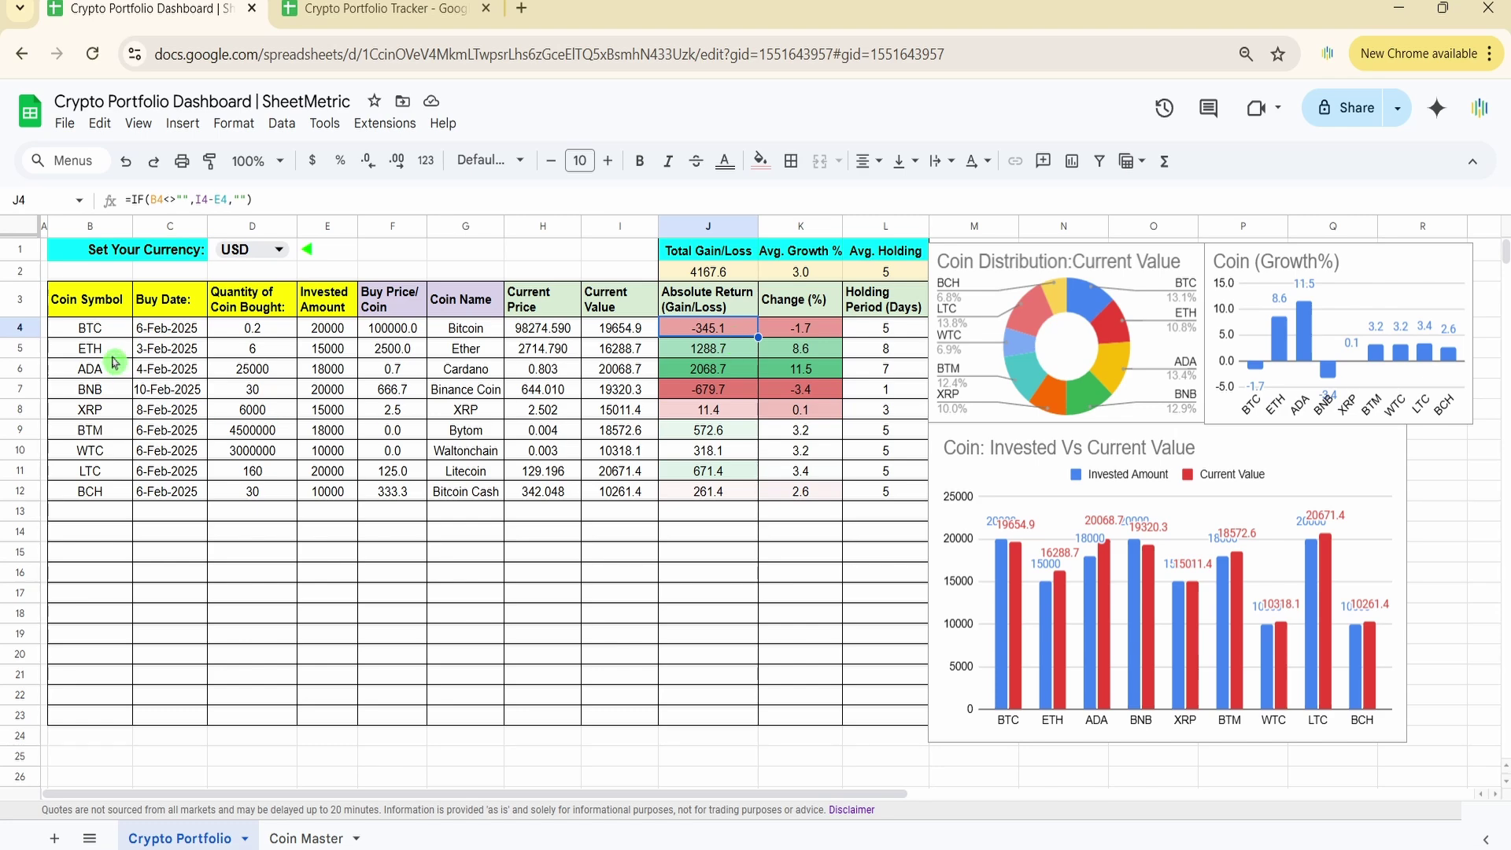
left_click(801, 337)
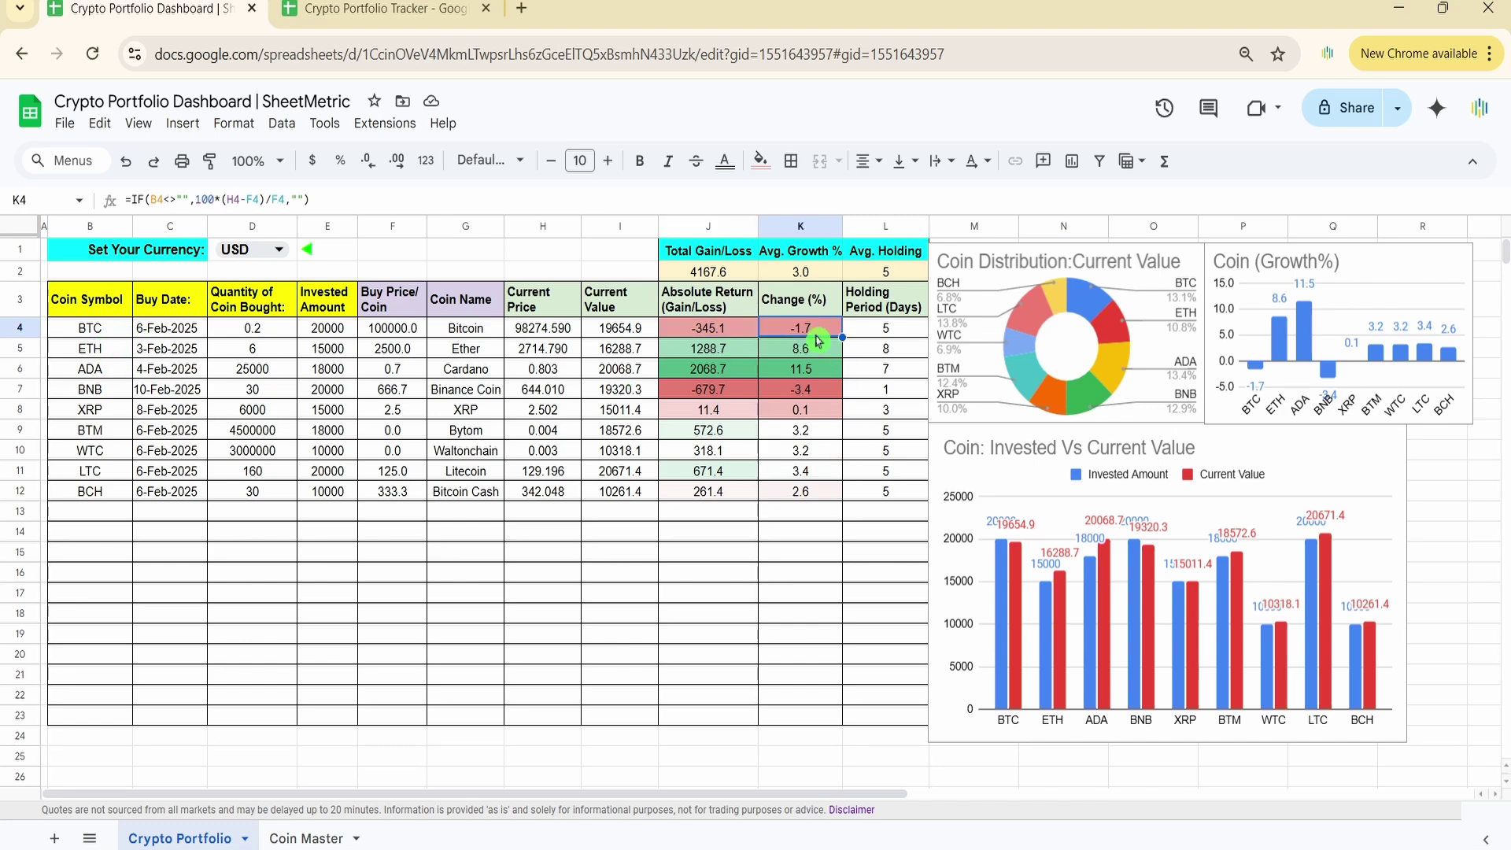
left_click(897, 335)
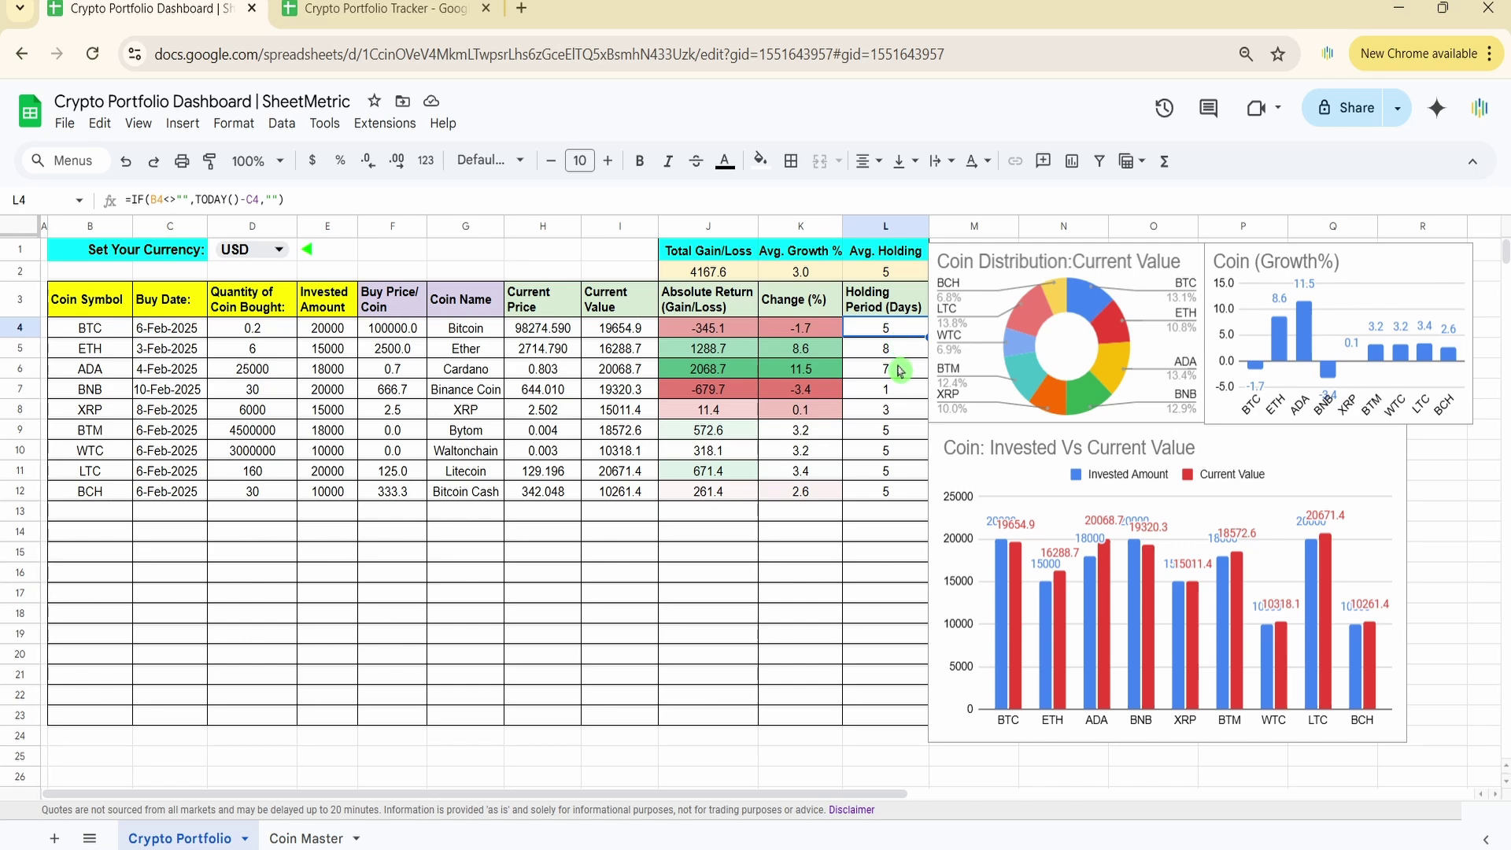
Step: Inspect the summary formulas for total gain/loss, average growth and average holding in row 2
left_click(696, 272)
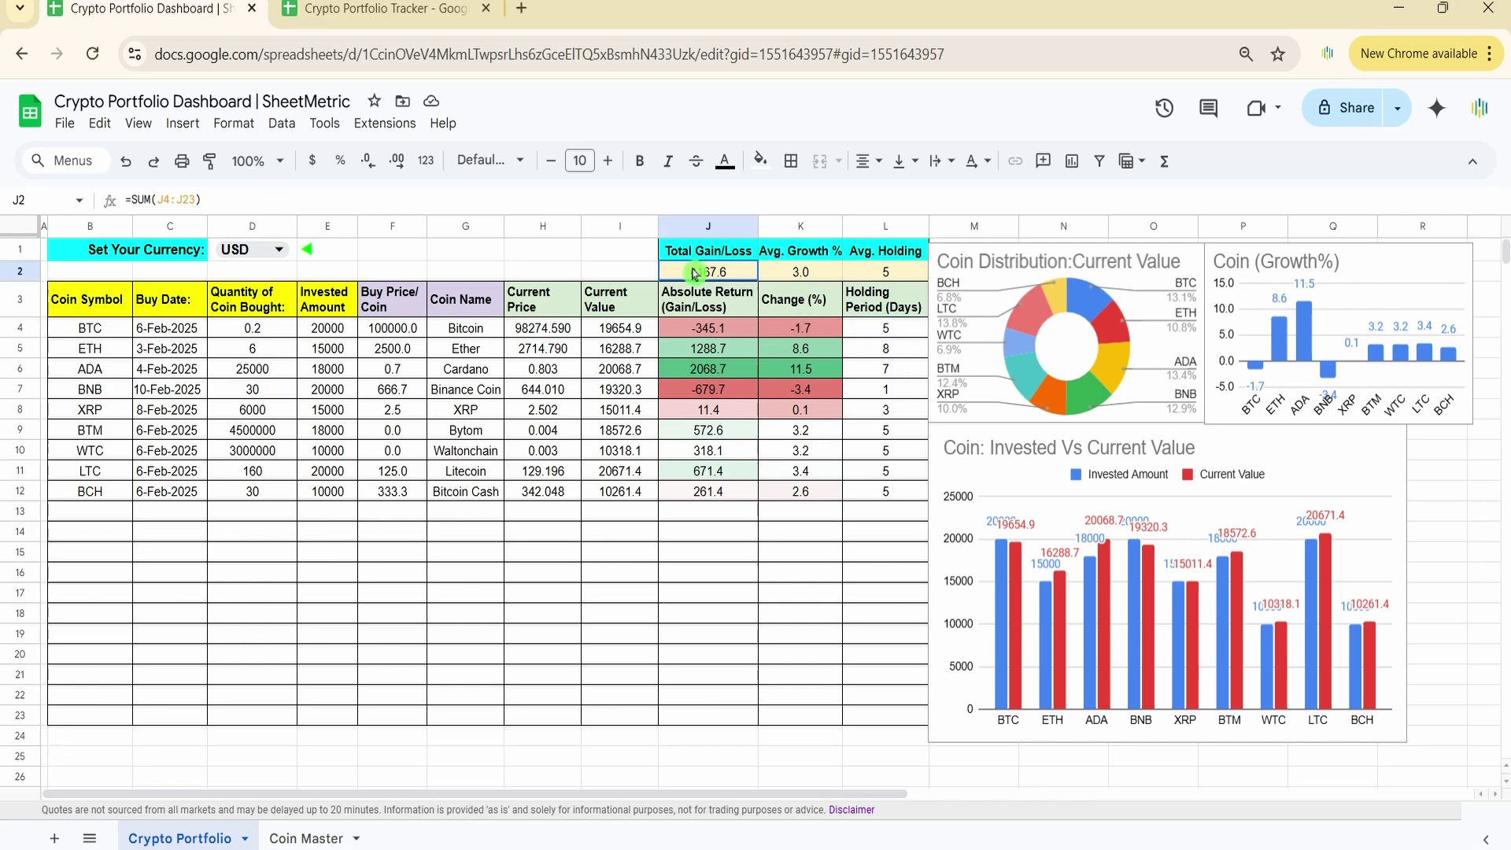
left_click(799, 277)
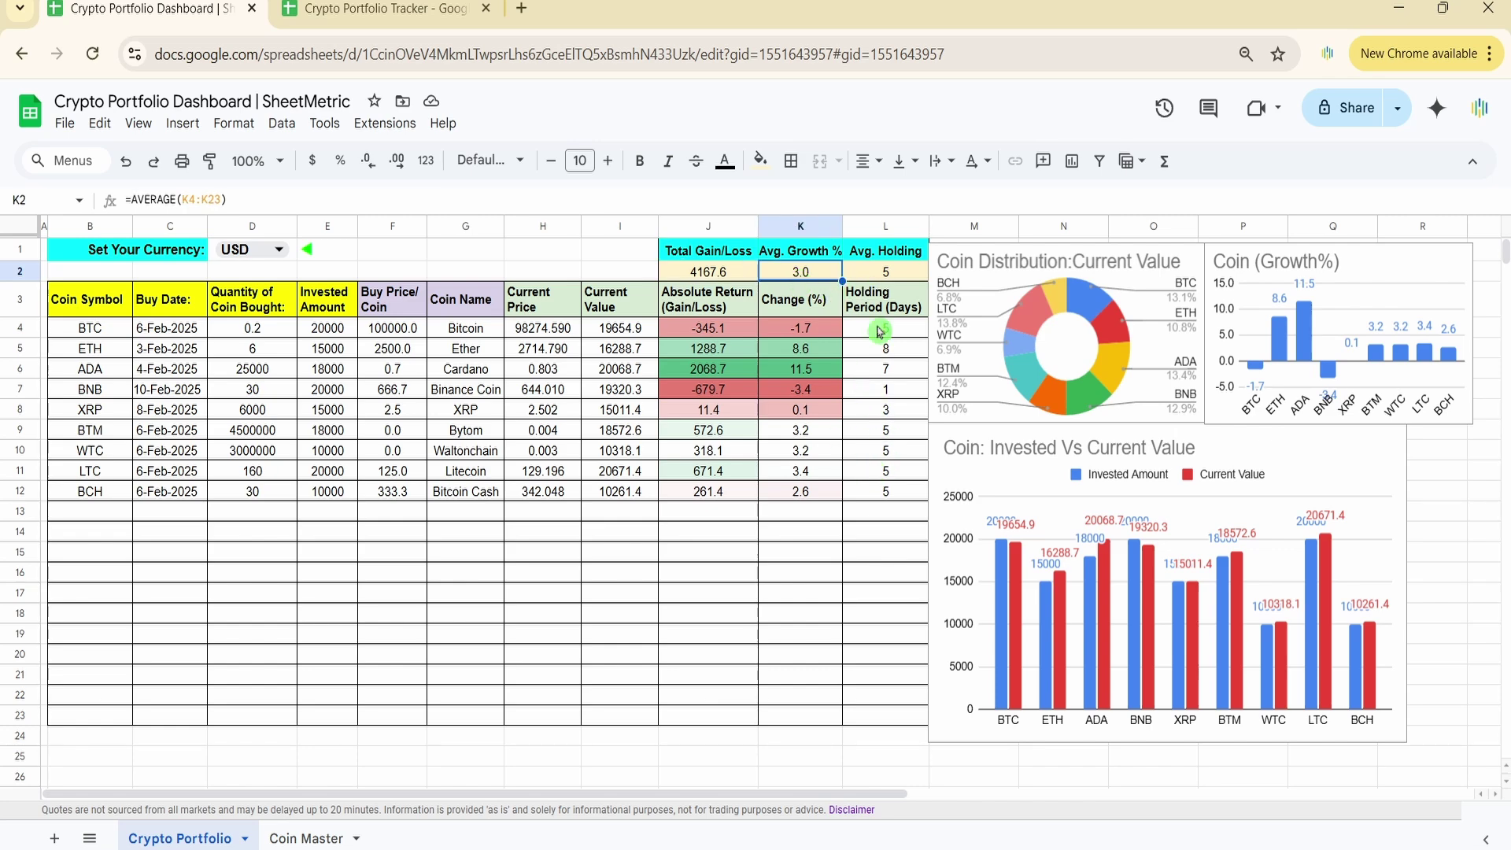
left_click(887, 277)
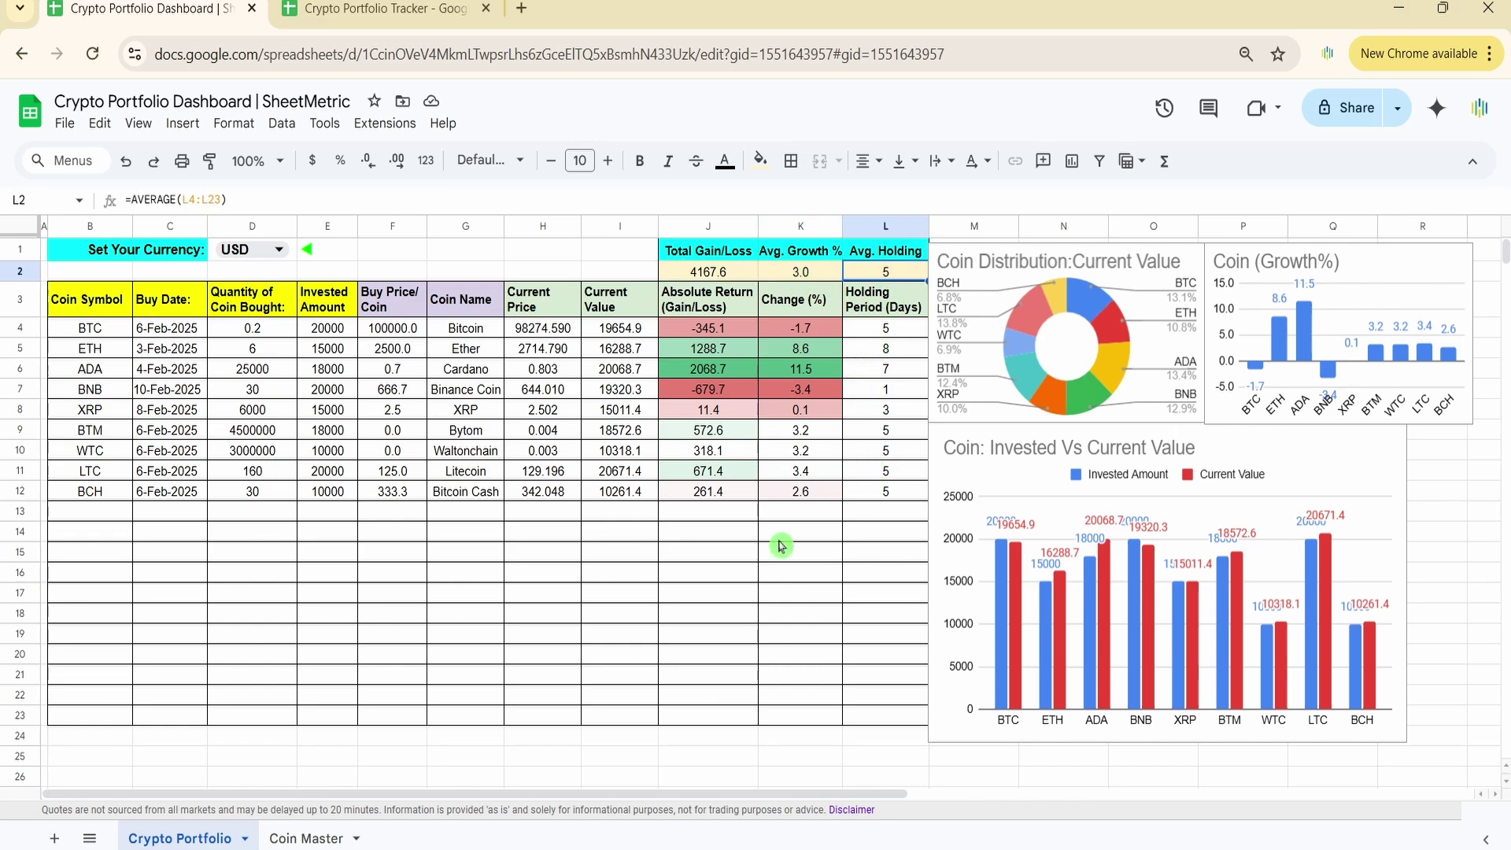
Step: Examine the coin distribution, coin growth and invested versus current value charts, including the BTC bars
left_click(1147, 379)
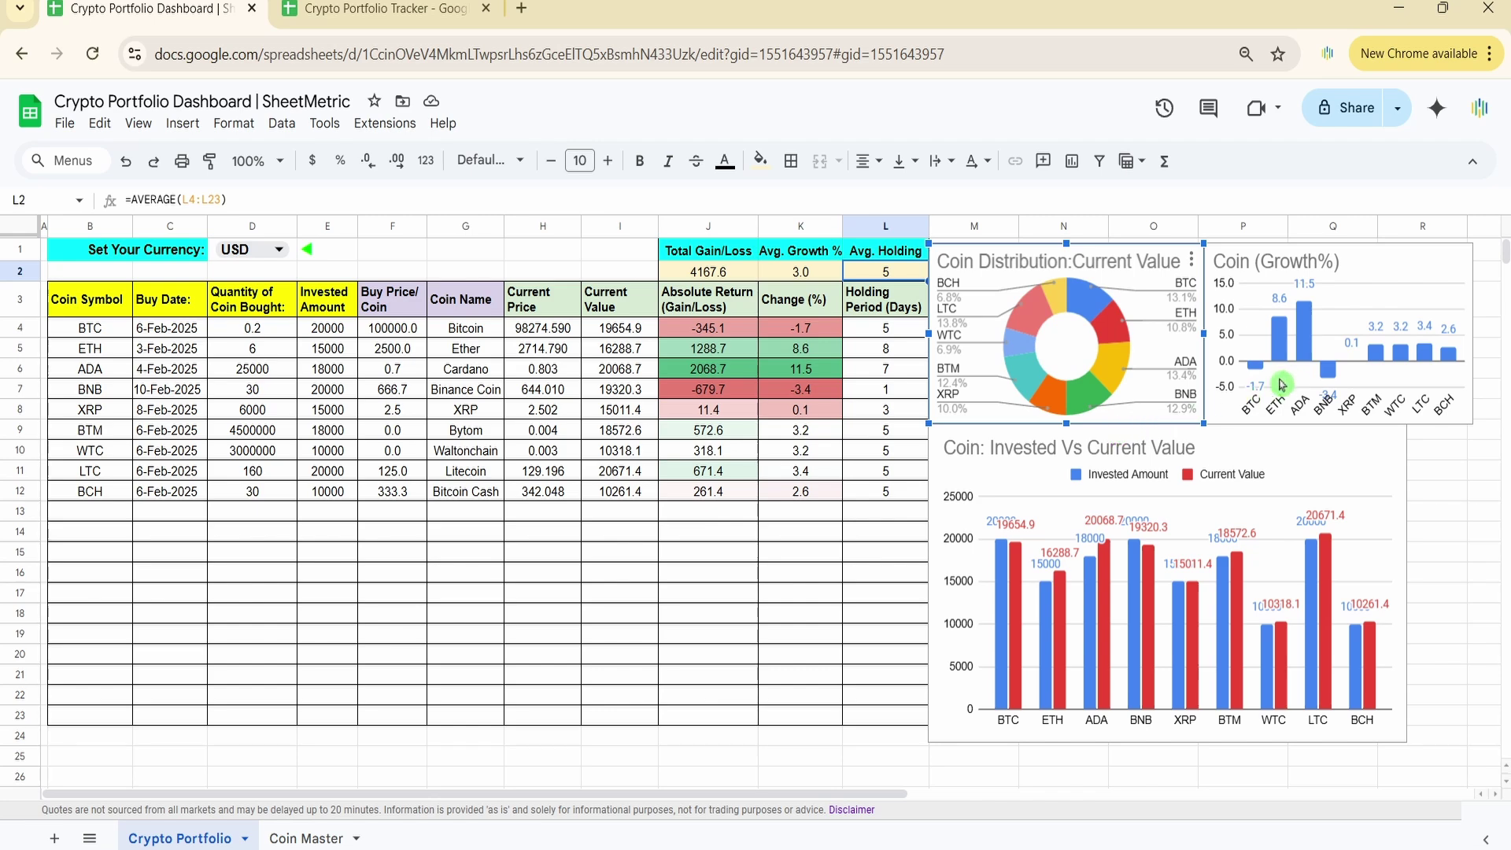
left_click(1421, 296)
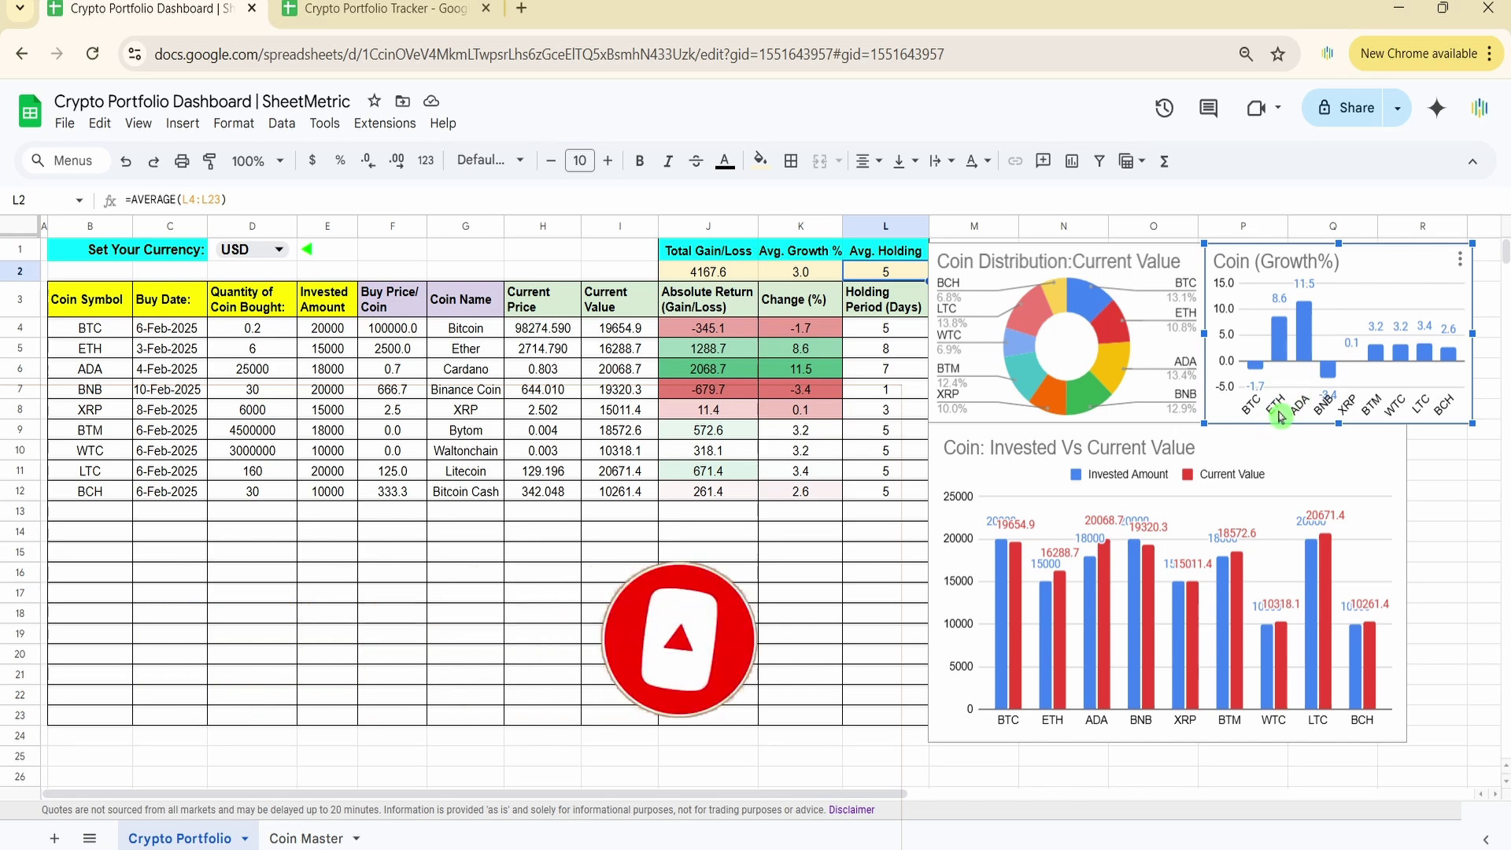
mouse_move(1275, 331)
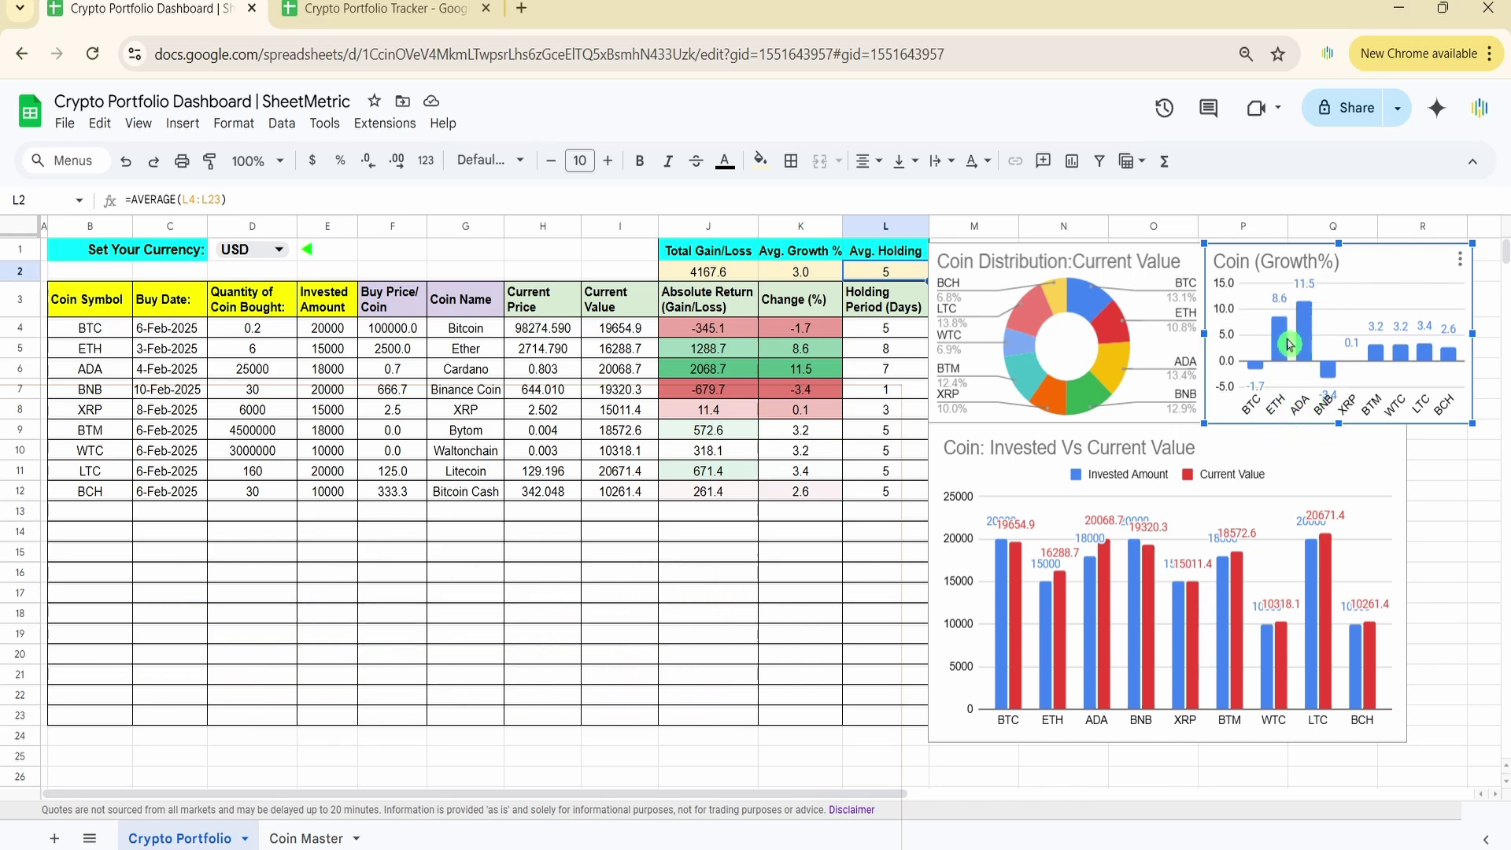
left_click(1353, 463)
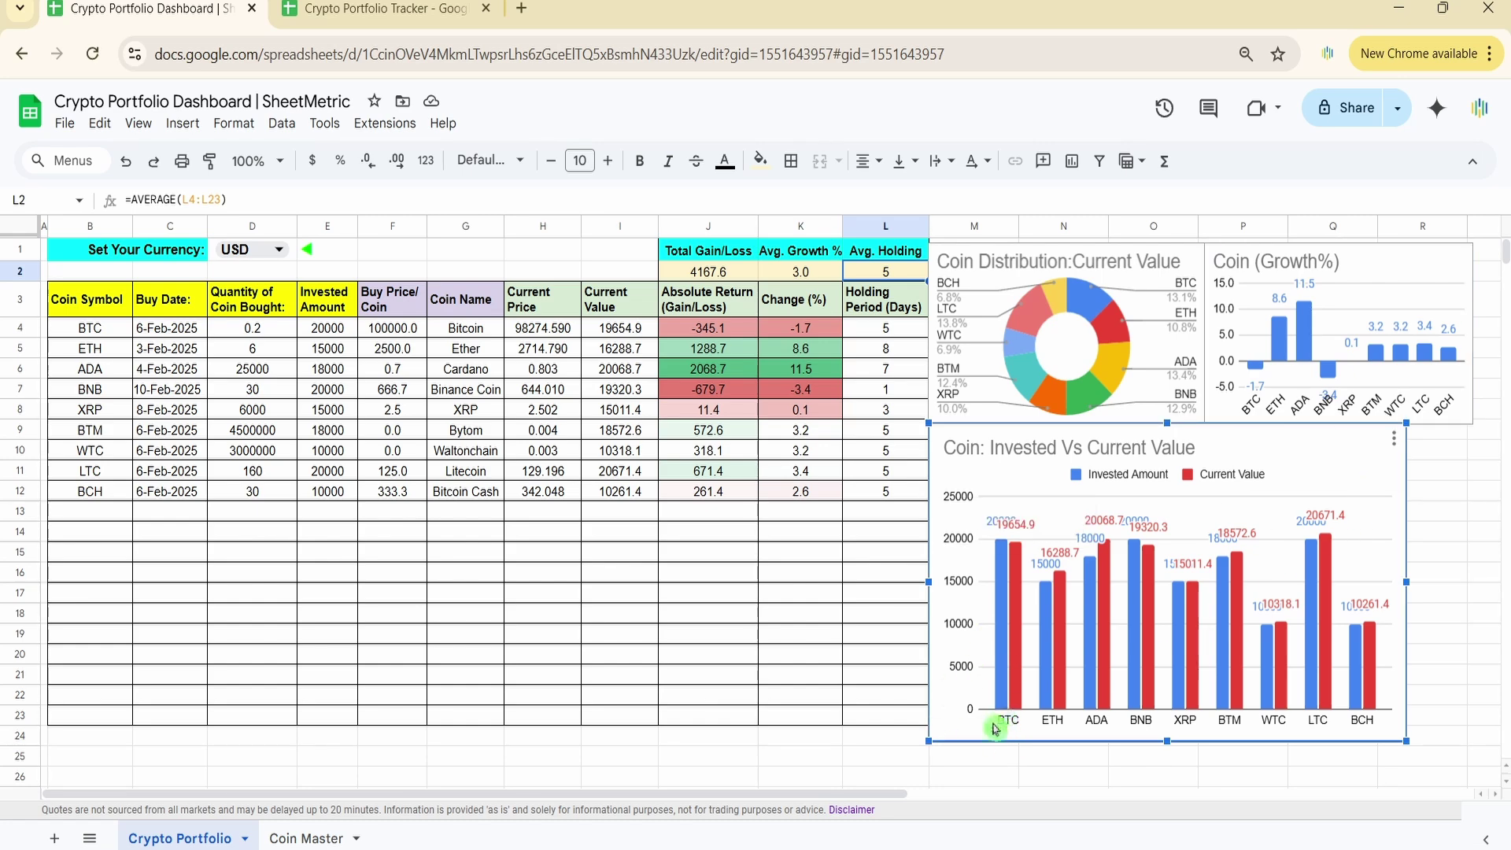
mouse_move(1005, 710)
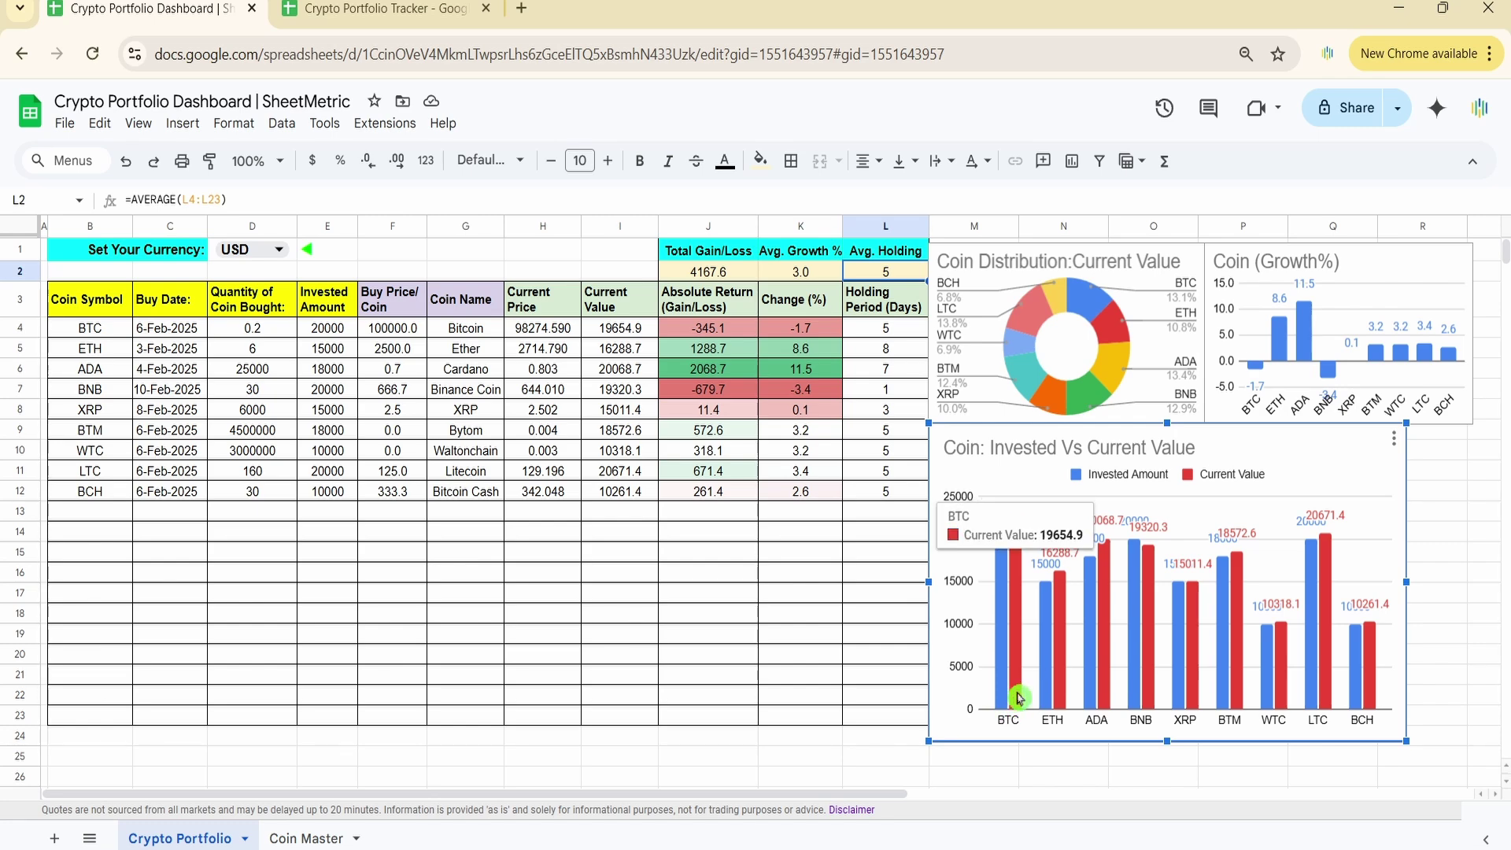
Step: Set the dashboard's currency to CAD and review the other currency options without changing the selection
left_click(279, 256)
left_click(231, 309)
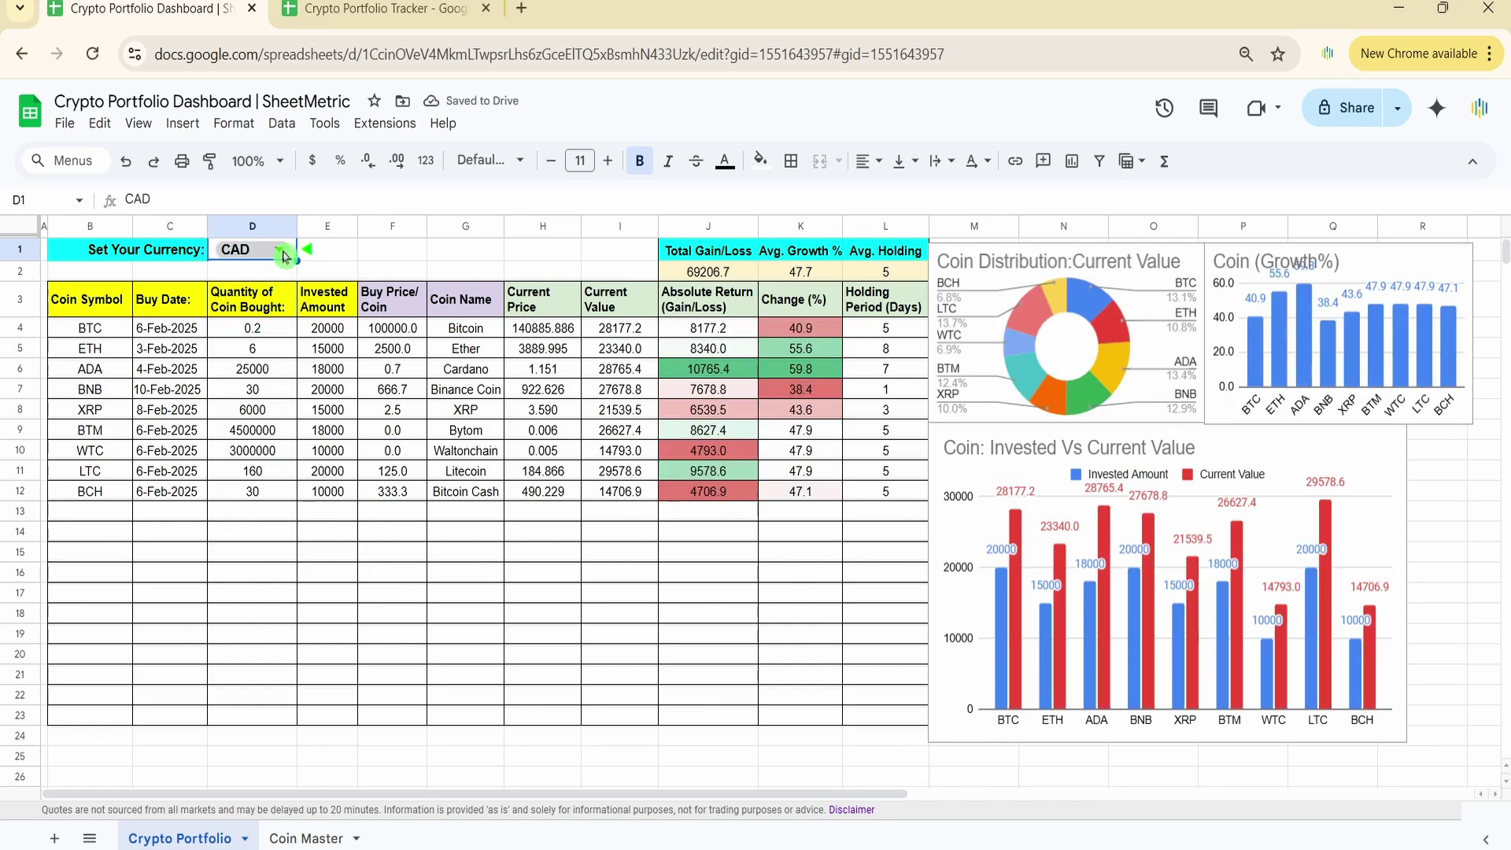
left_click(280, 250)
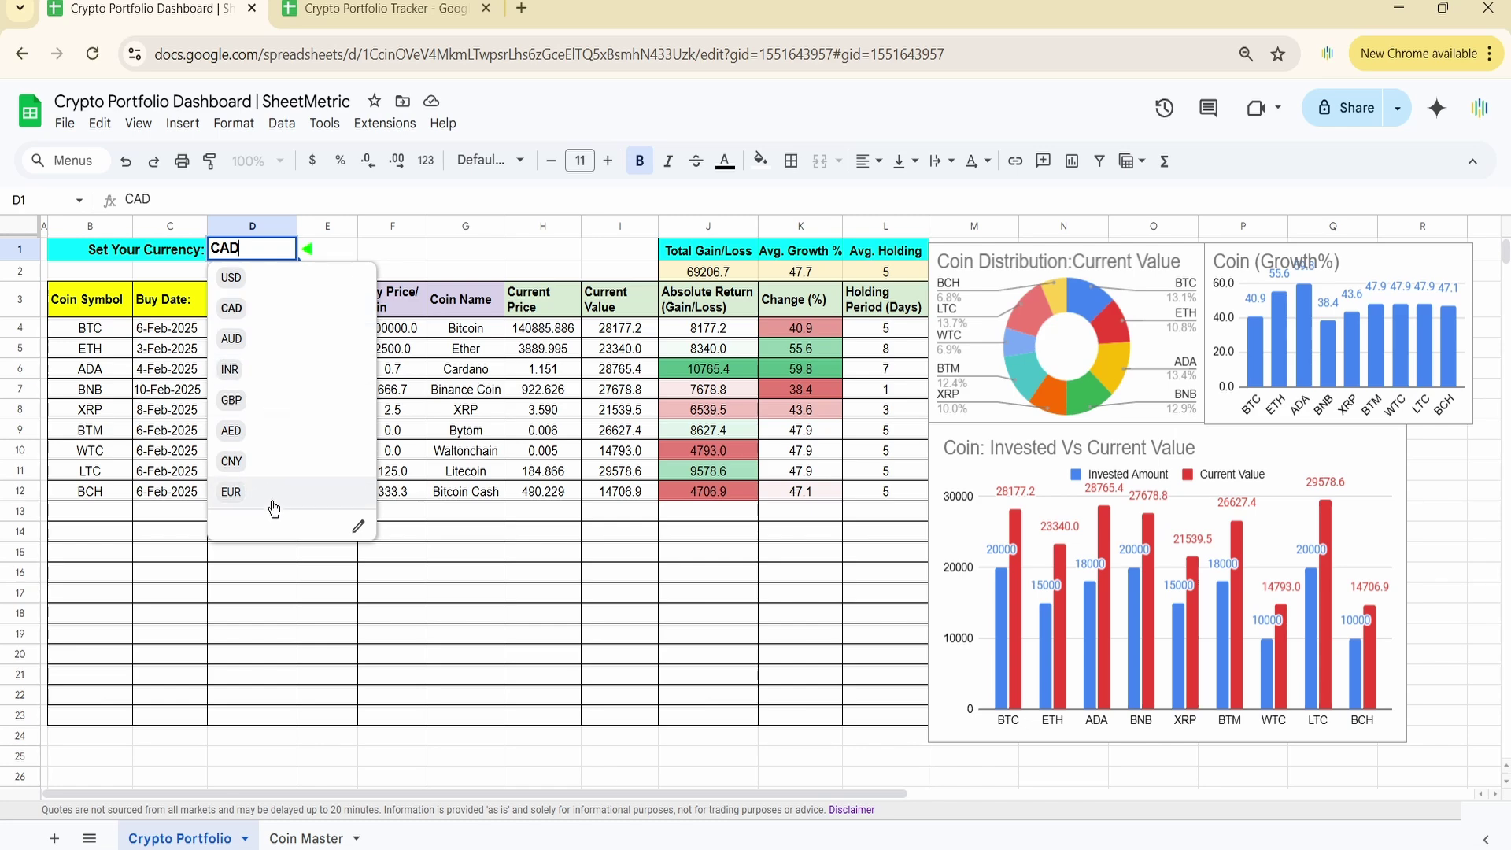
left_click(425, 252)
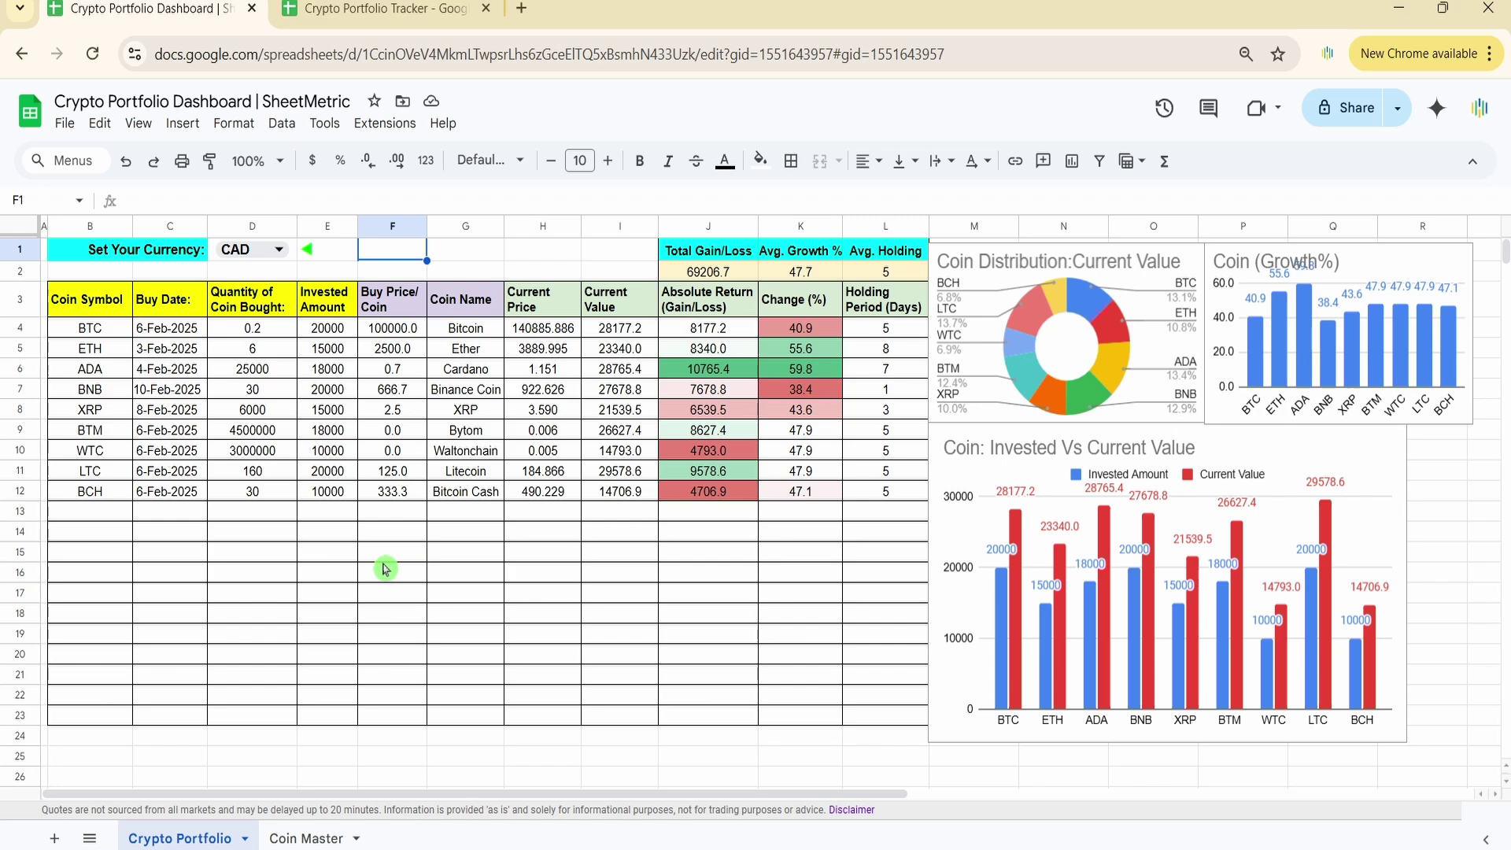
Step: Open the Google Sheets home page in a new browser tab by way of Google's app list
left_click(419, 30)
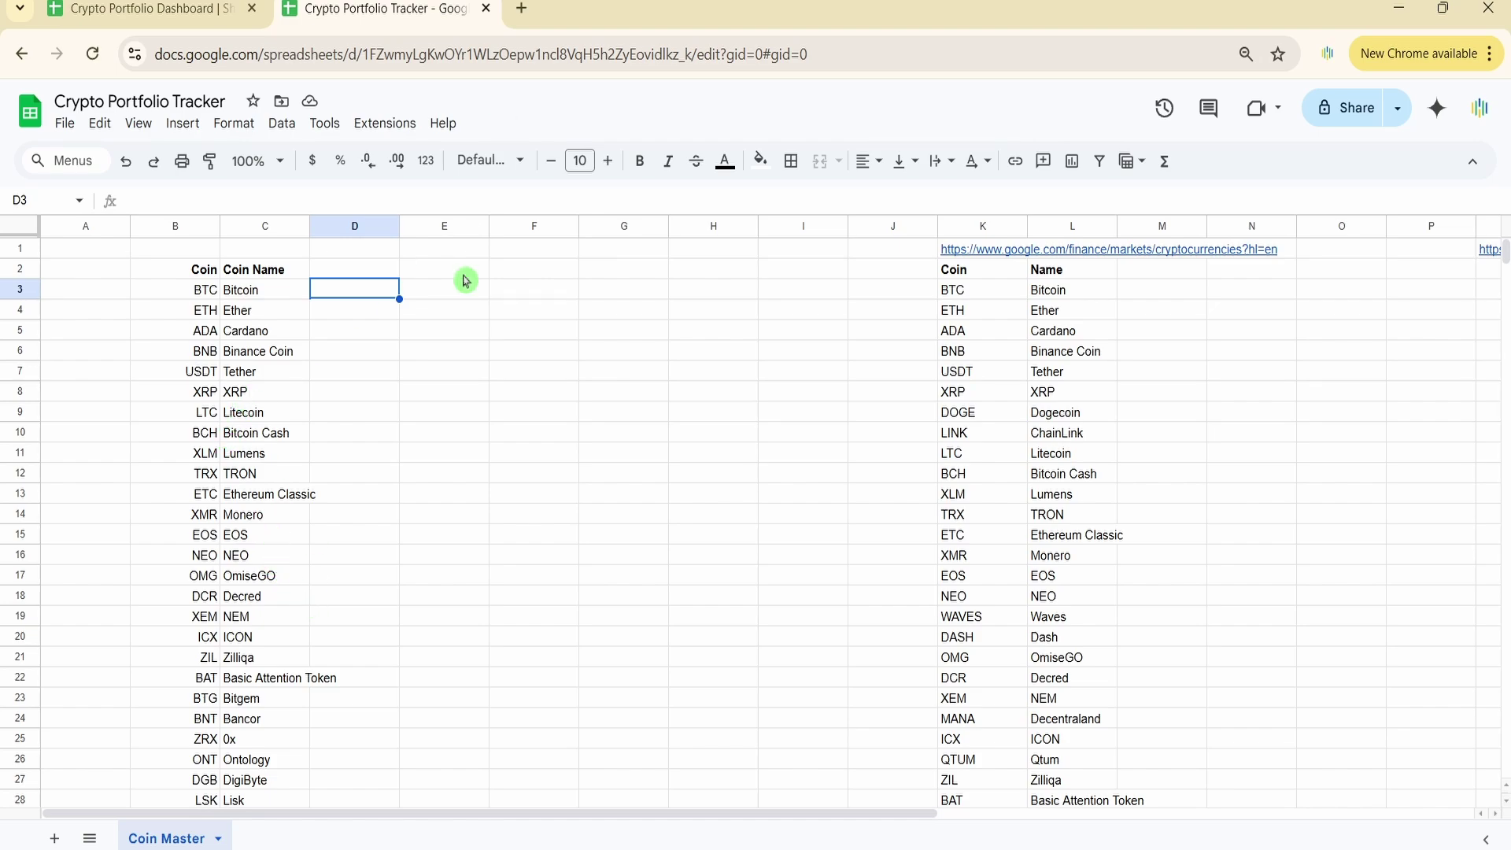
left_click(523, 14)
type("sheet")
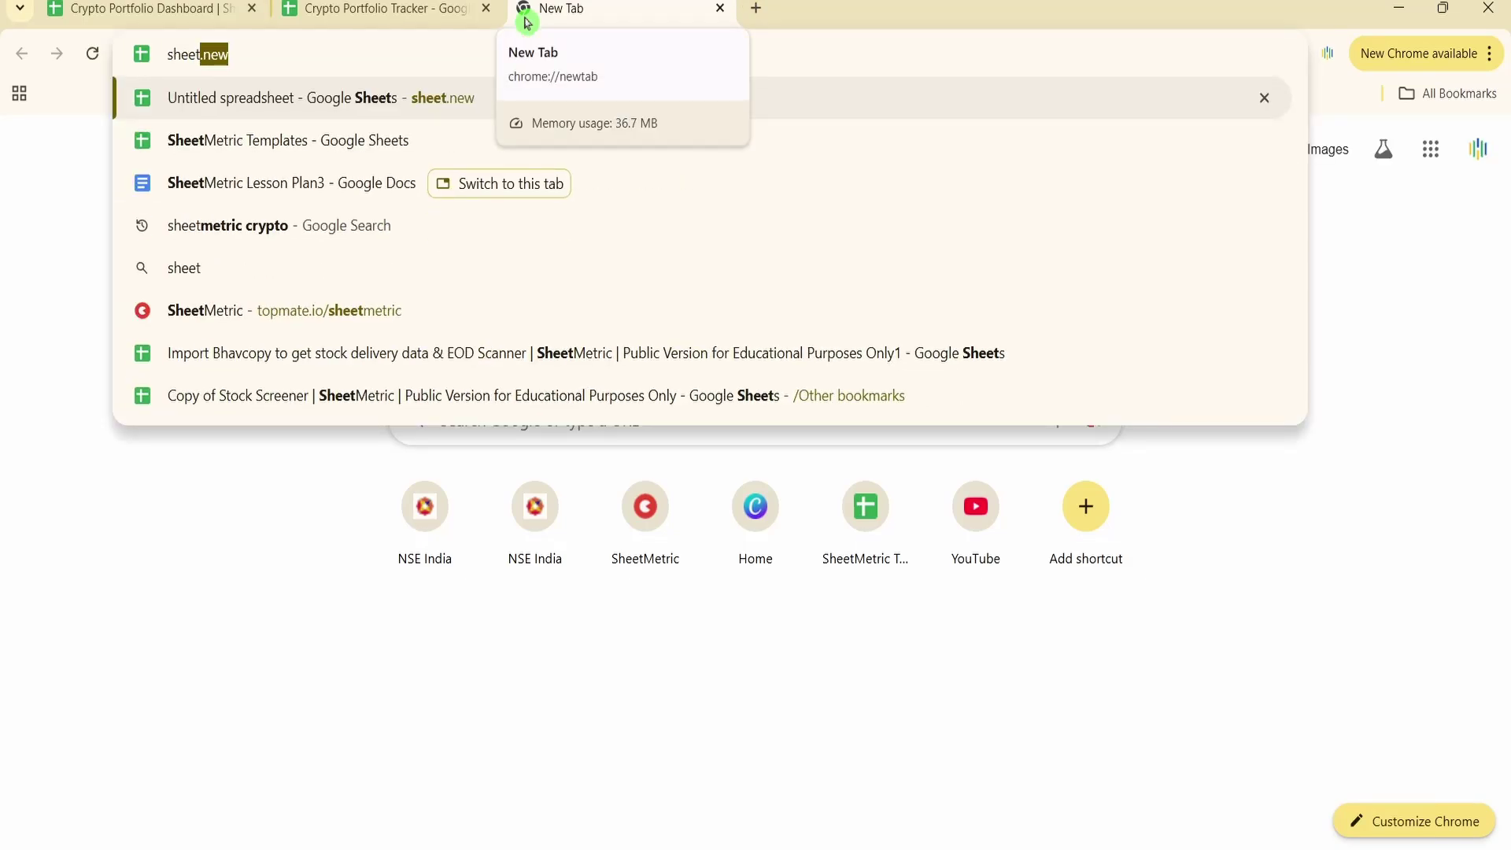
left_click(1430, 157)
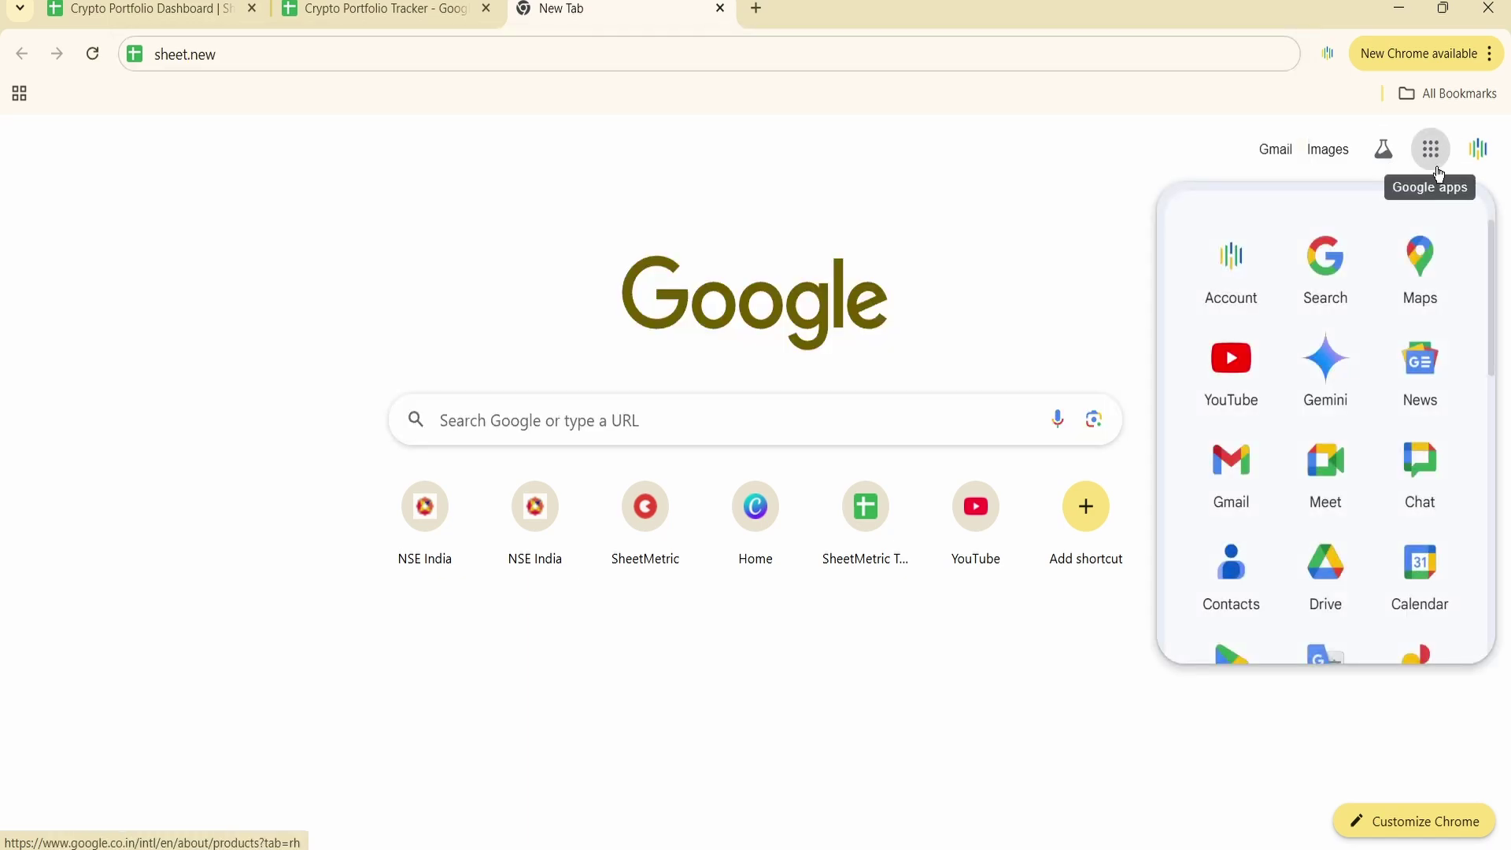
scroll(1448, 313, "down", 5)
scroll(1448, 314, "down", 1)
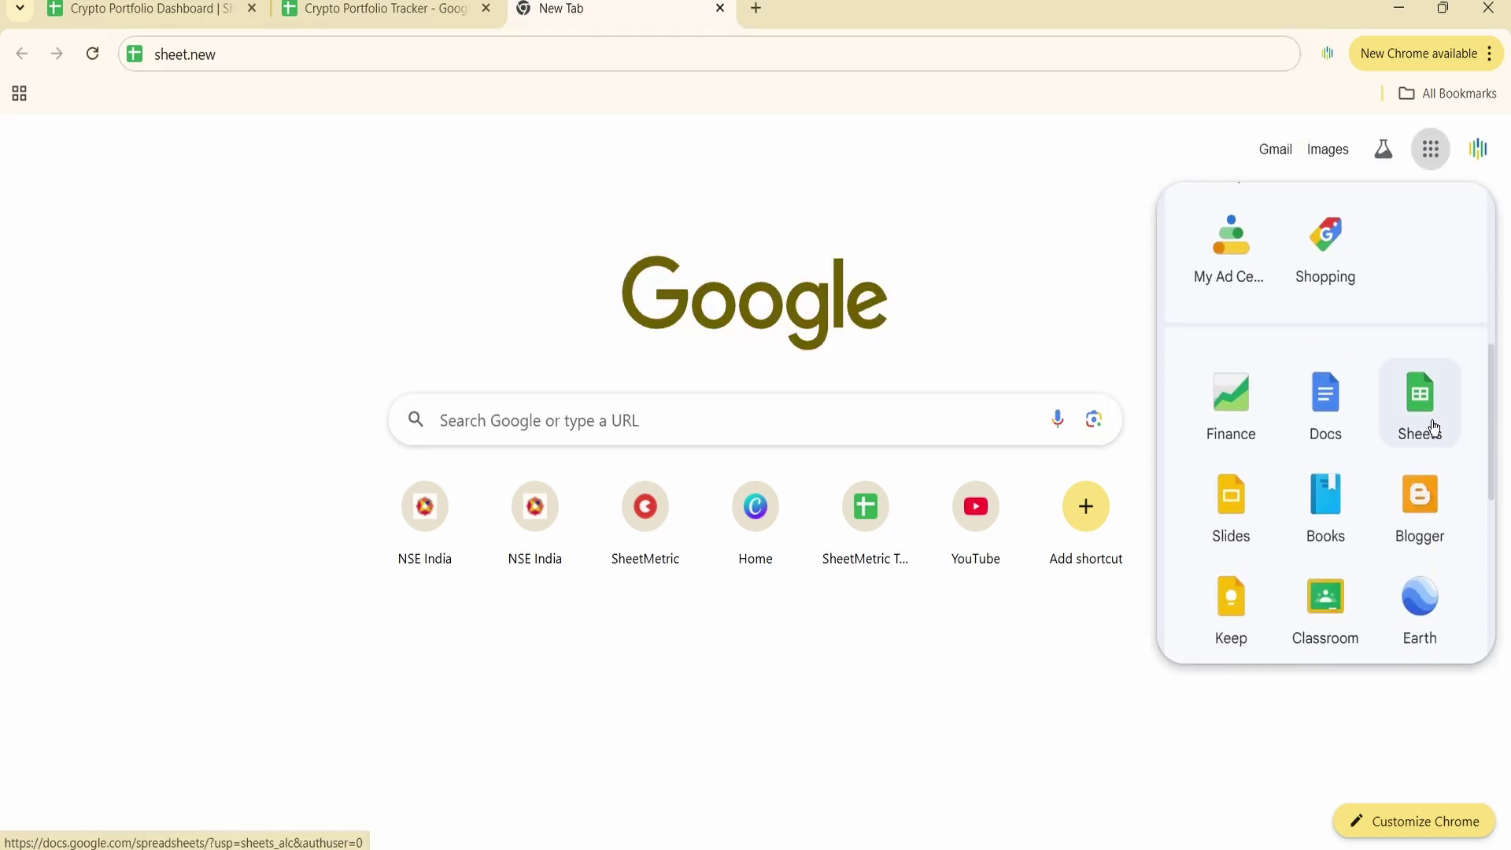
left_click(1434, 427)
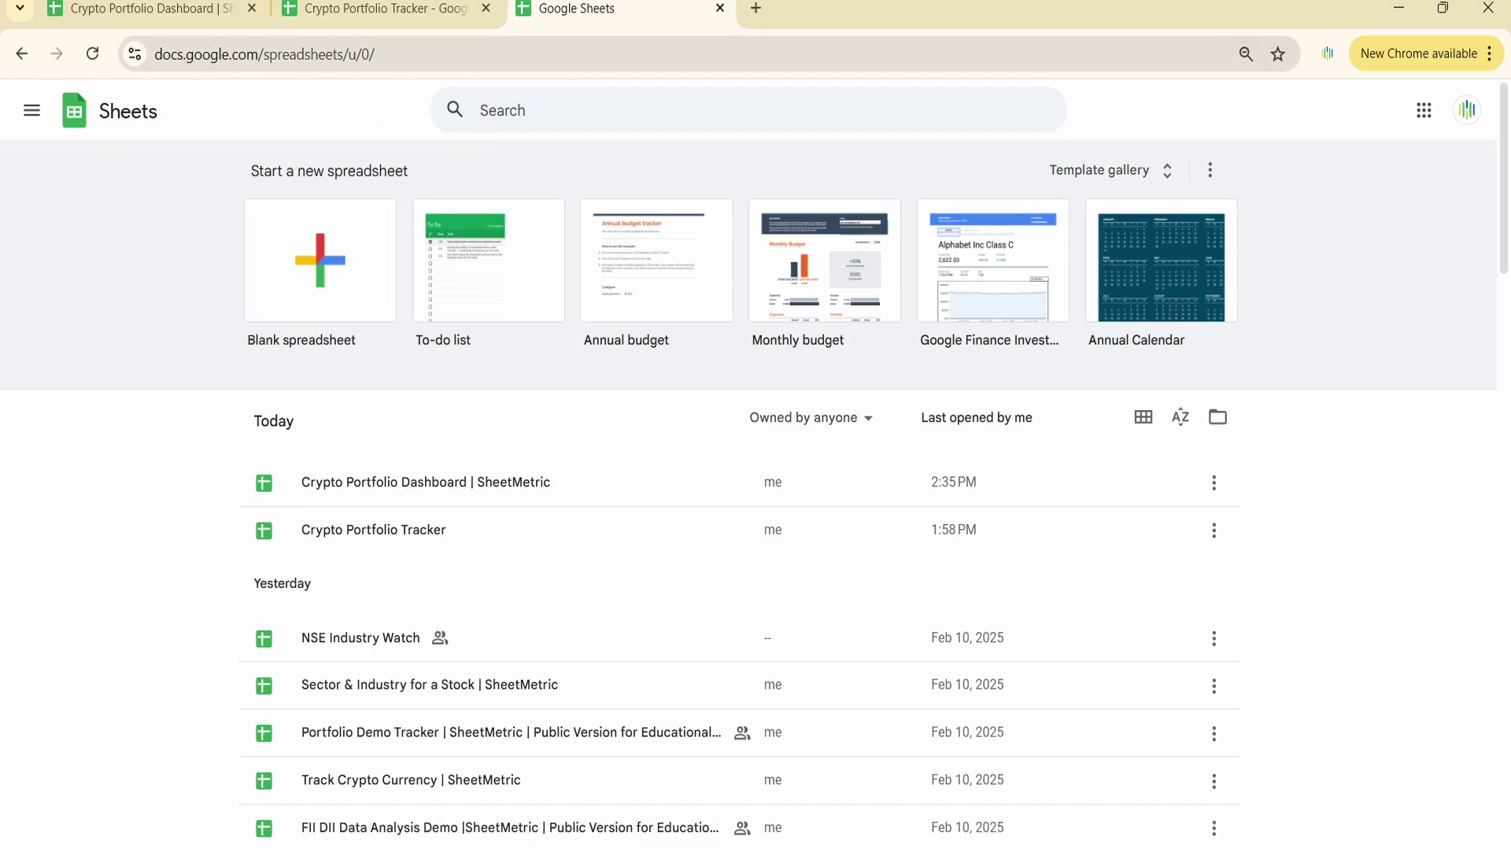
Step: Switch to the Crypto Portfolio Tracker spreadsheet and add a new sheet named Portfolio
left_click(404, 5)
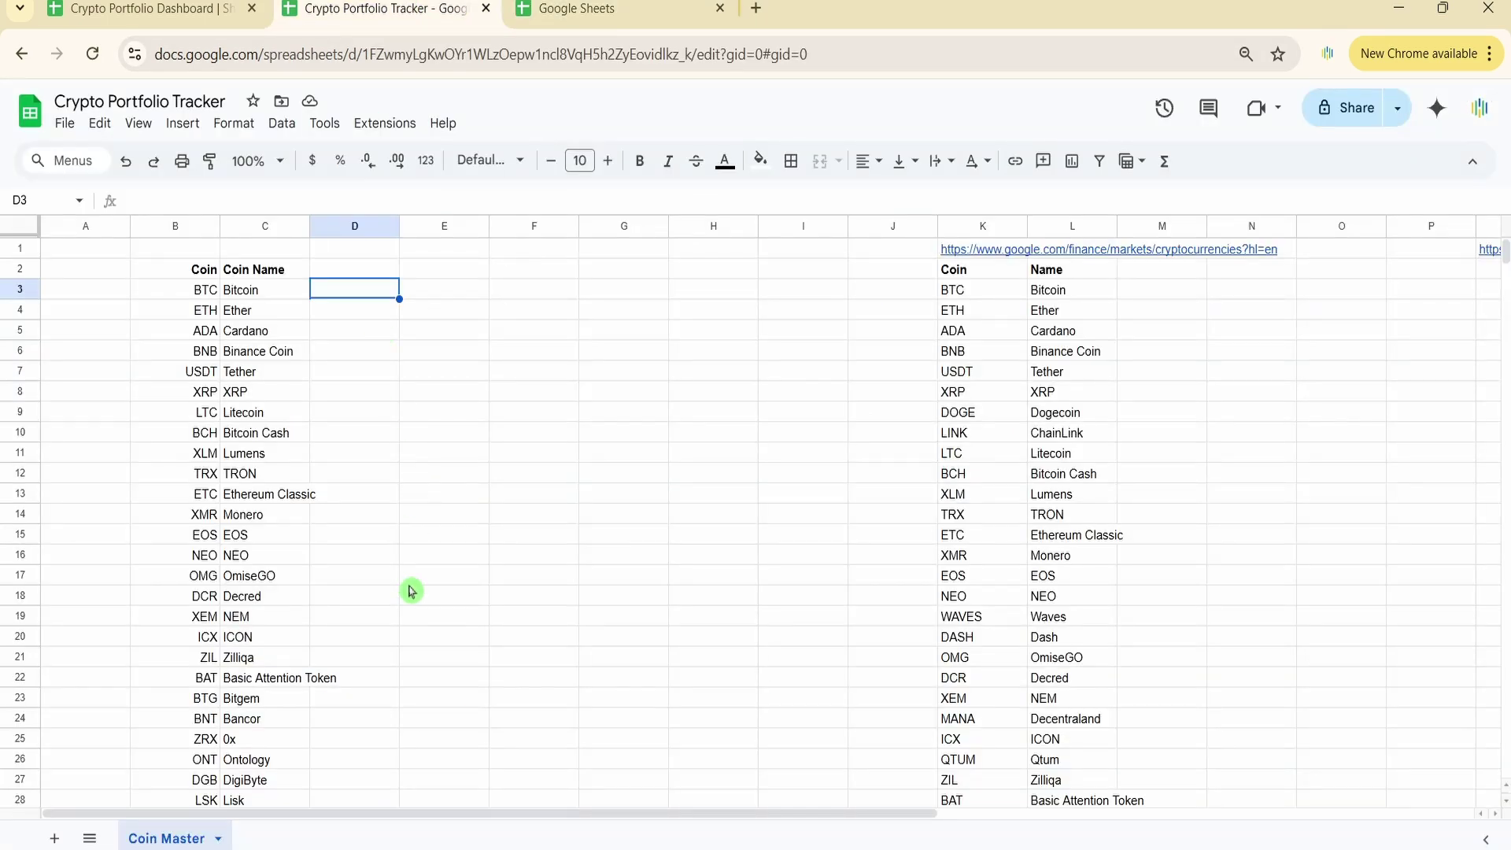
left_click(54, 838)
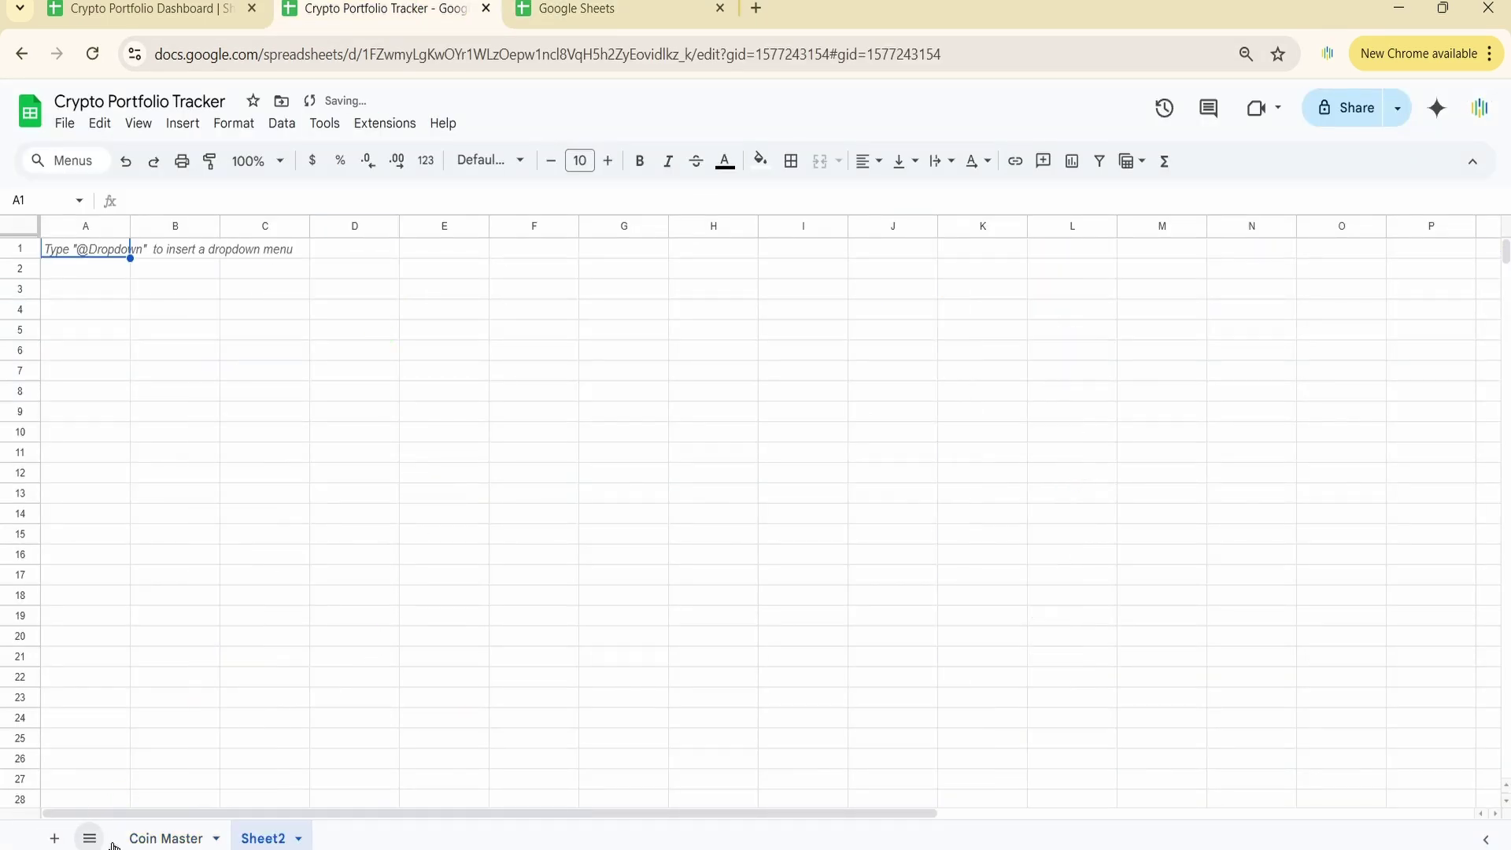
double_click(263, 840)
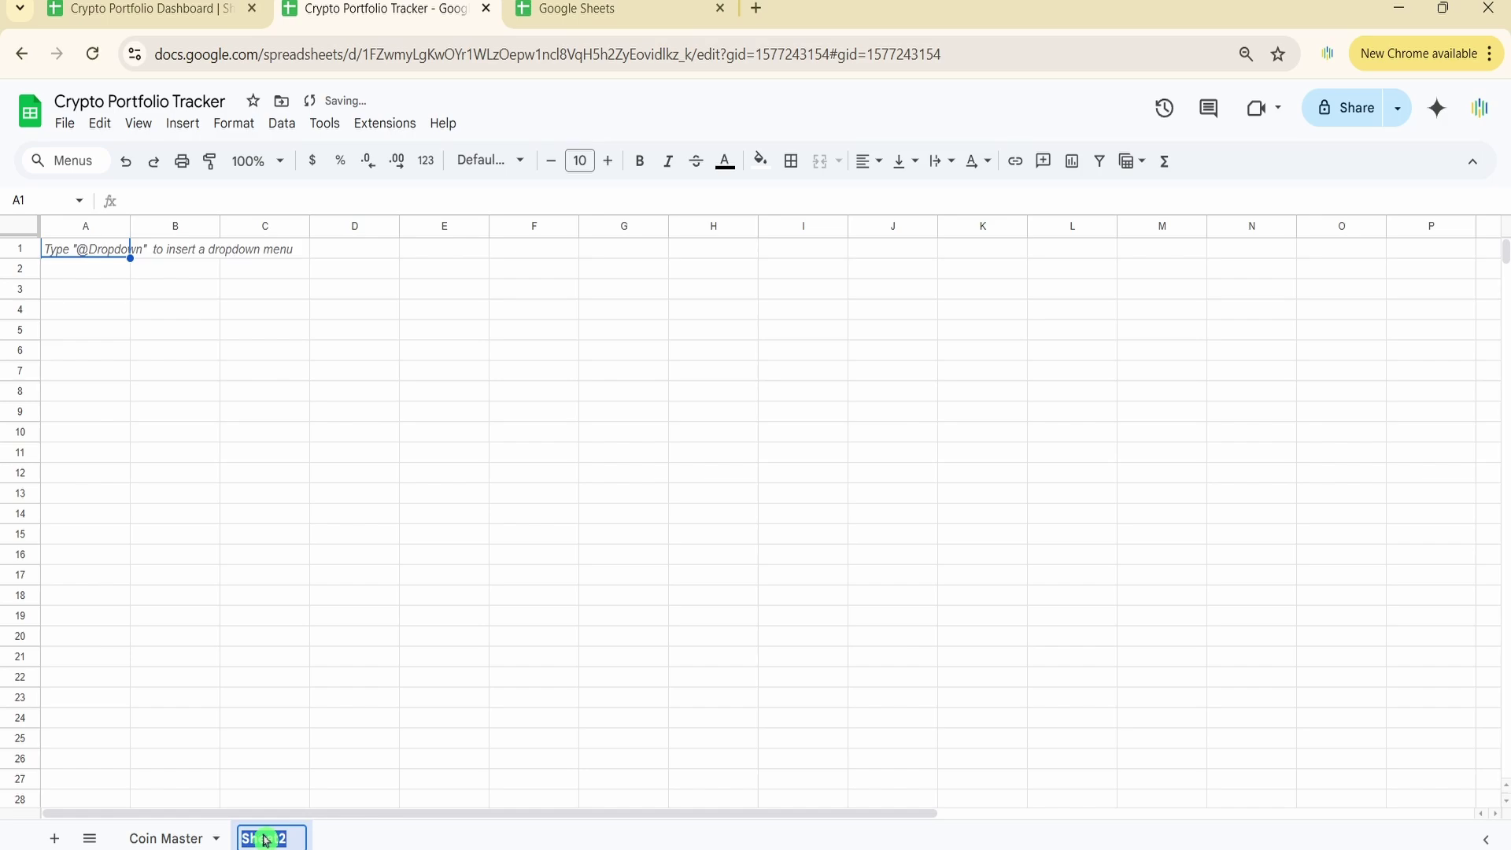
type("Portfolio")
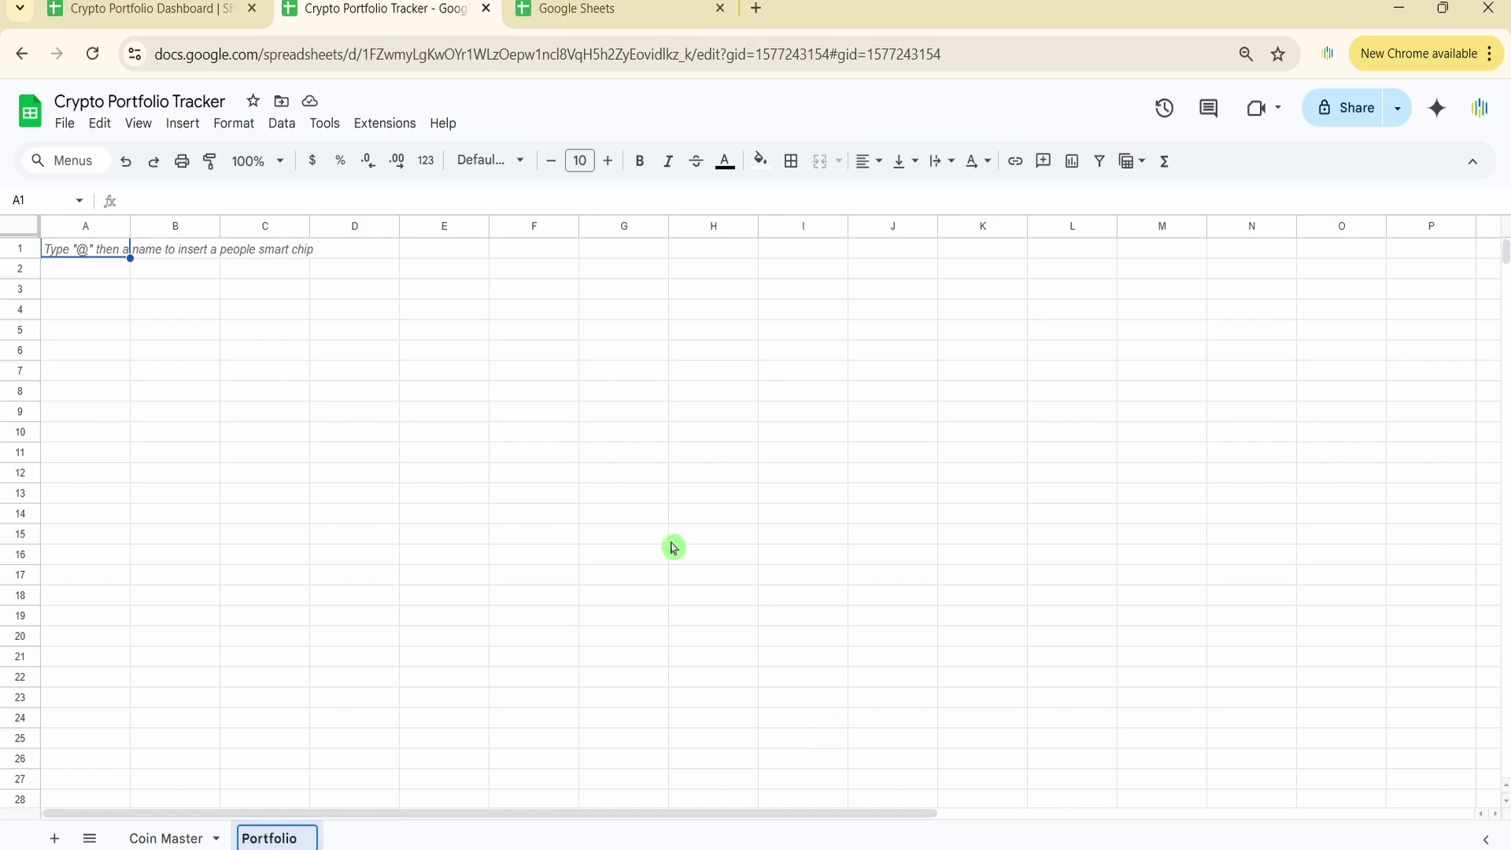
left_click(644, 551)
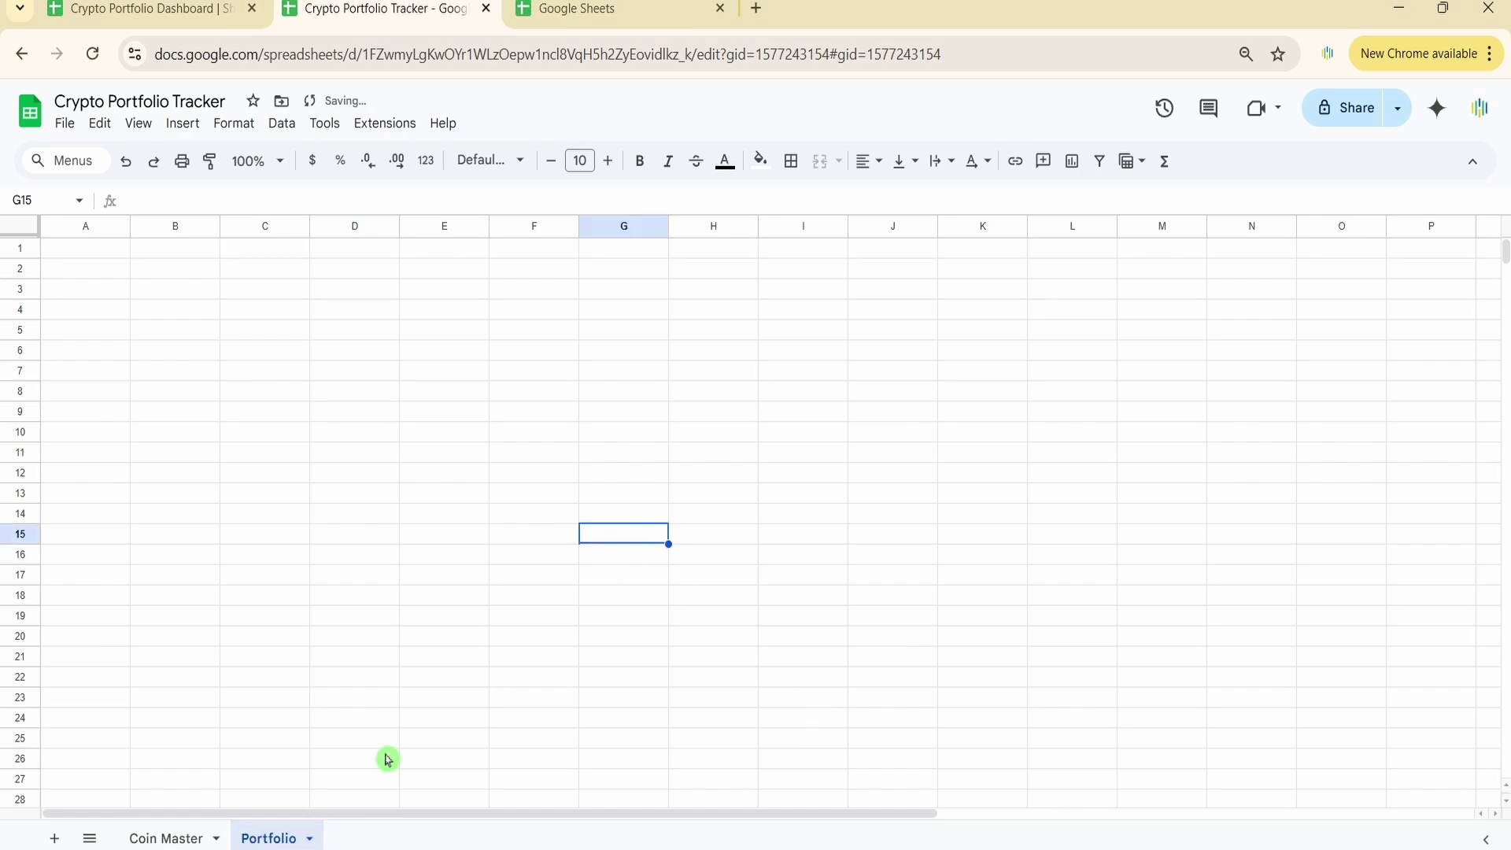
Step: Open the Google Finance cryptocurrencies page from the link in cell K1 of the Coin Master sheet
left_click(164, 836)
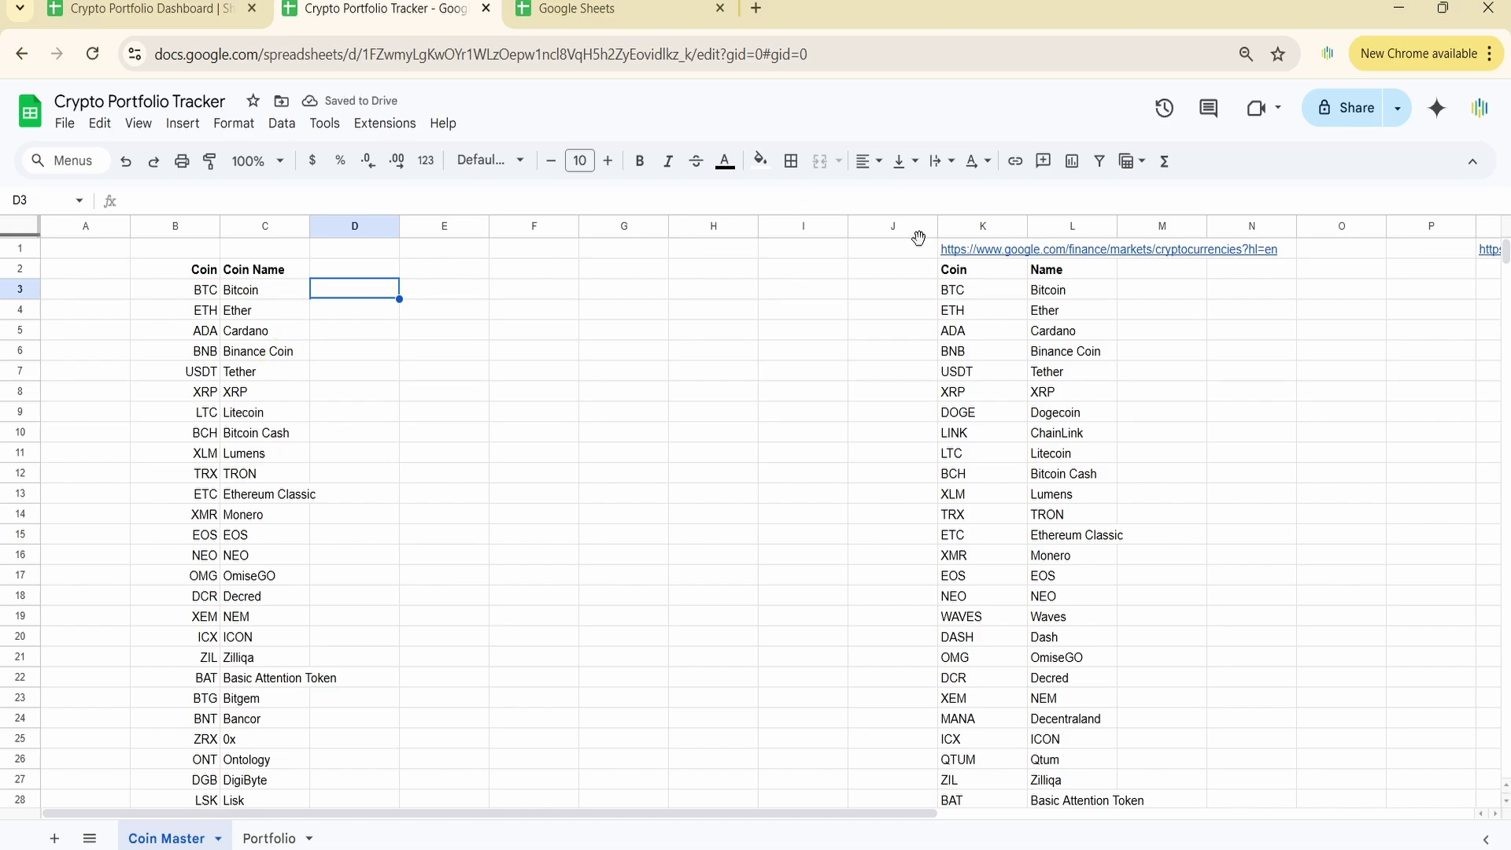
left_click(961, 250)
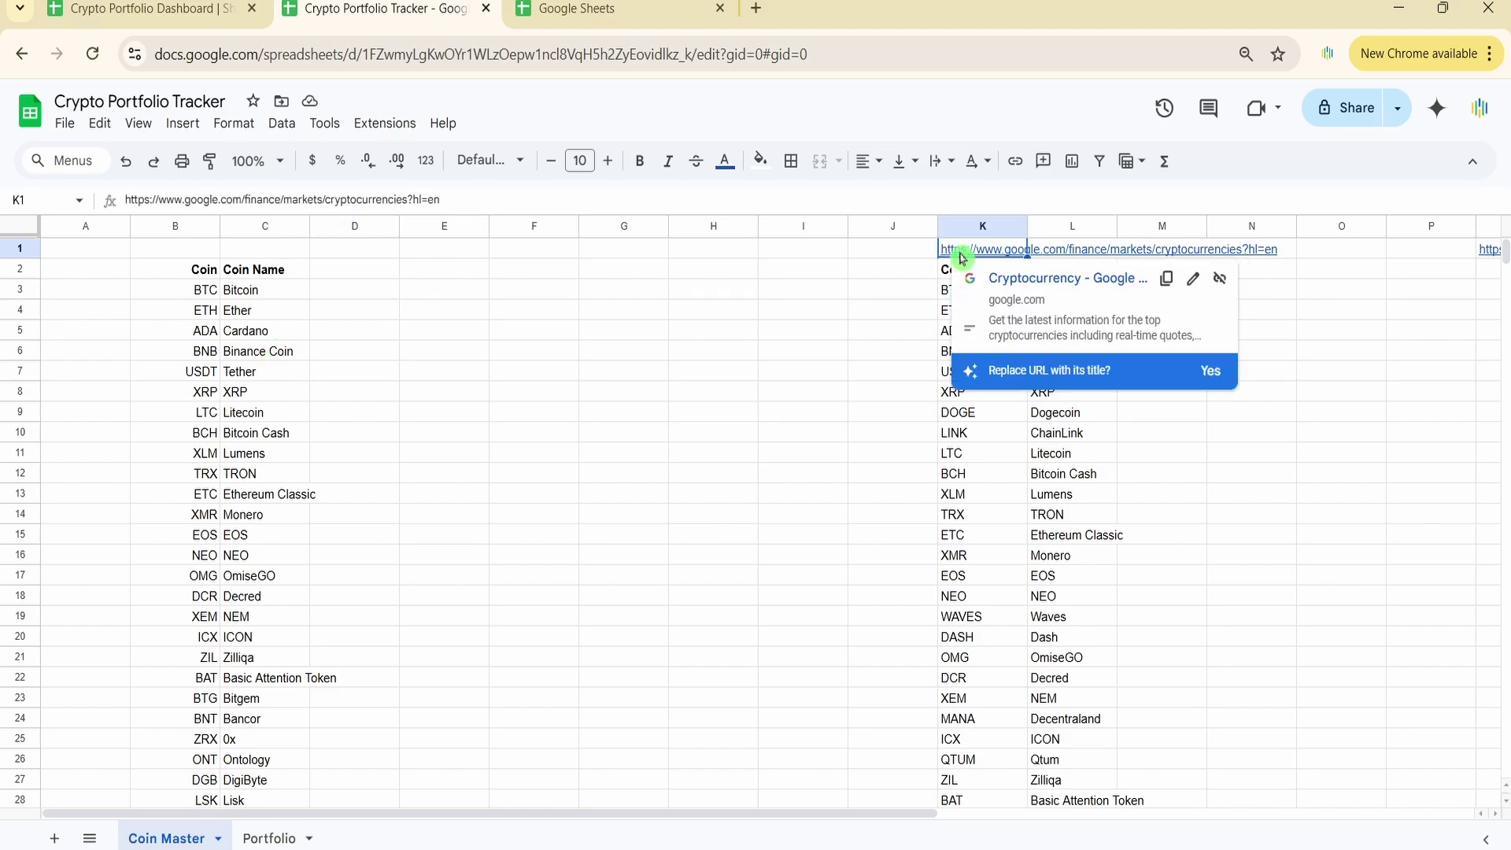
left_click(1003, 280)
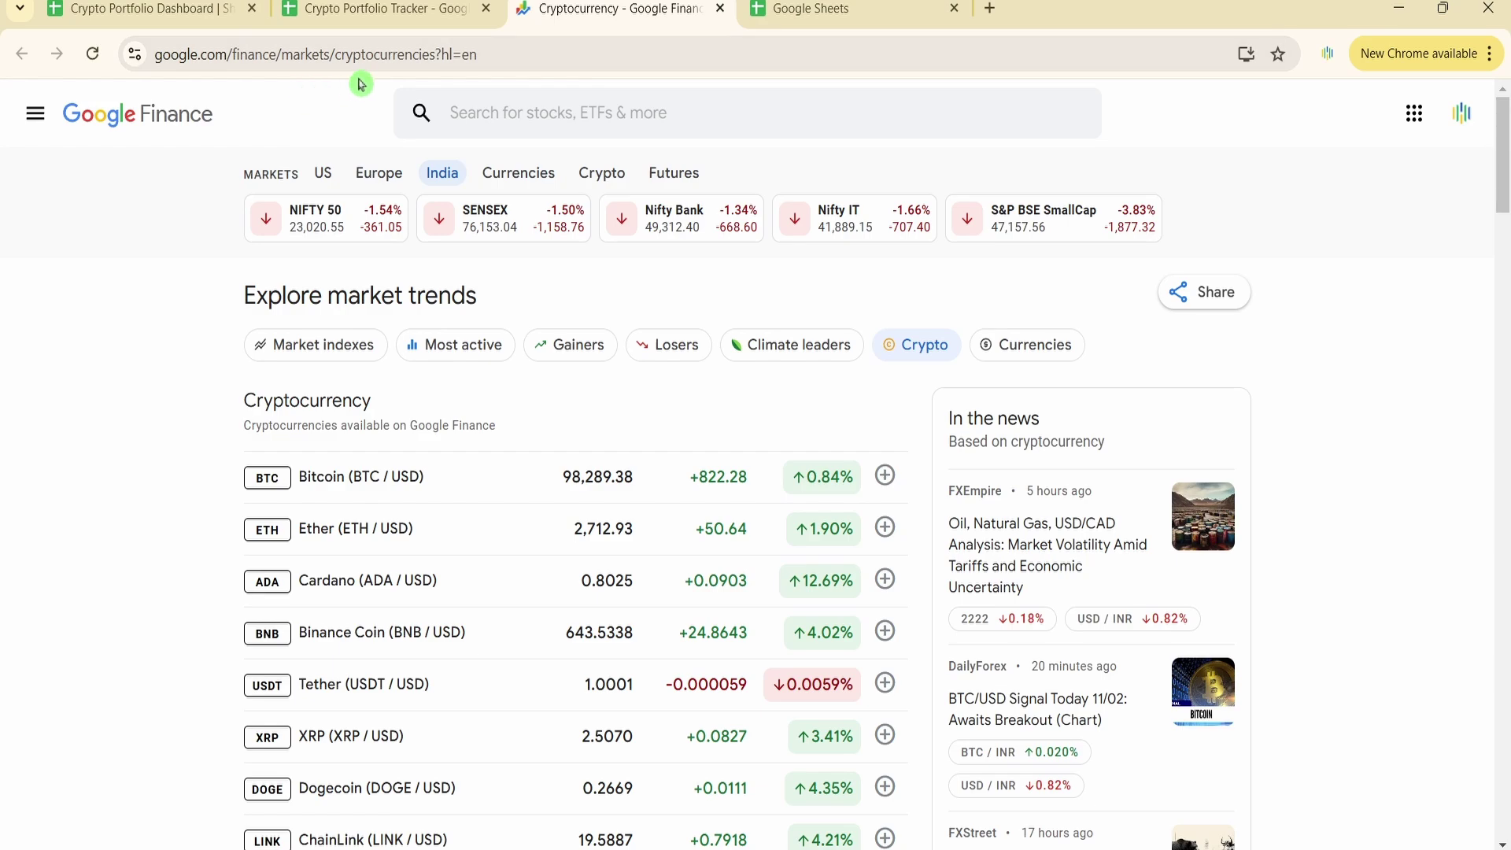
left_click(331, 53)
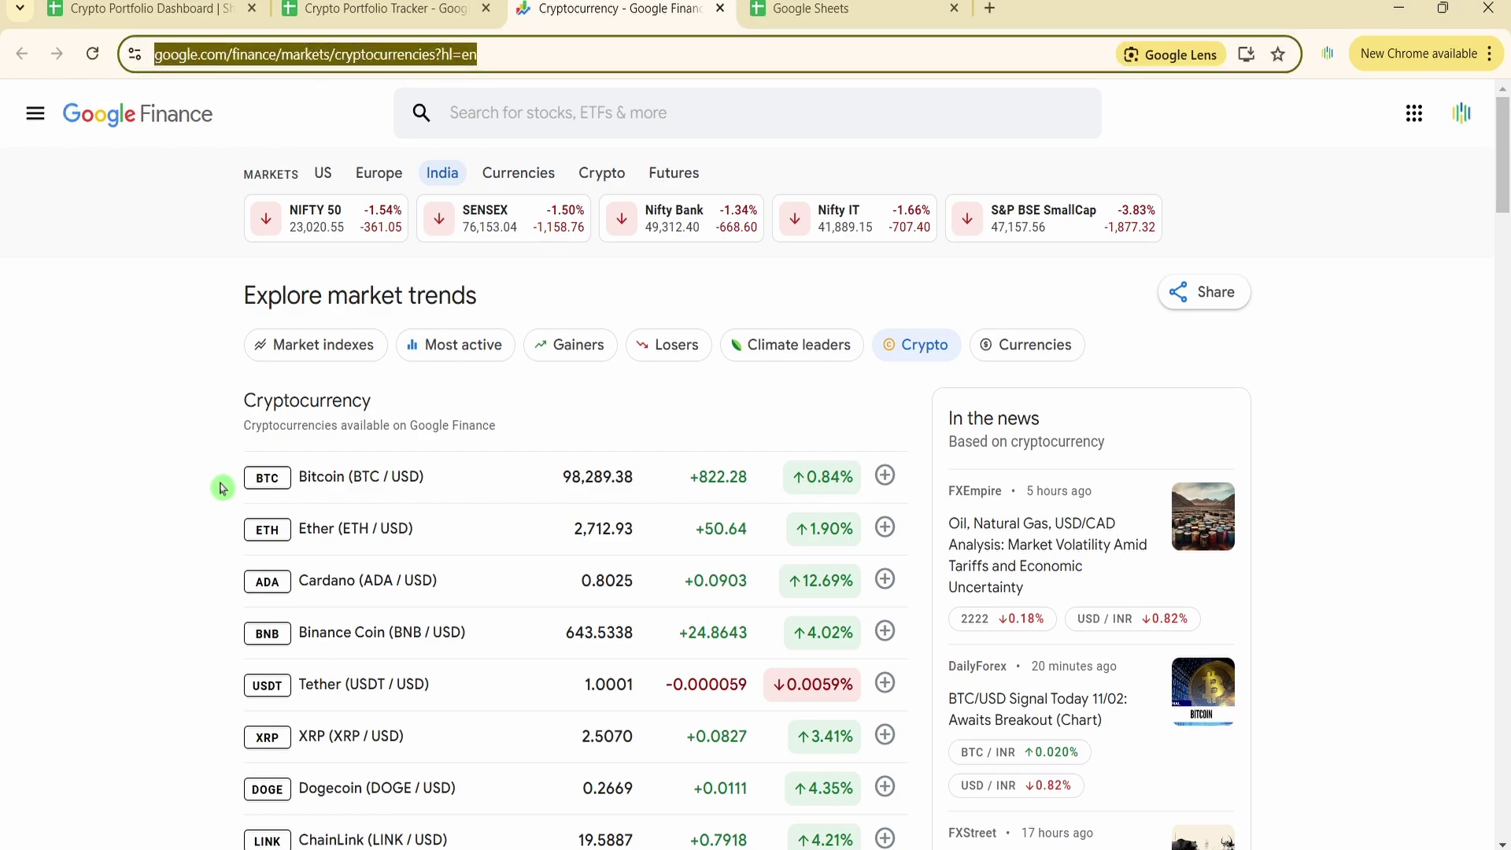
Step: Look through the Google Finance cryptocurrency list and open the Hshare (HSR / USD) quote
scroll(210, 472, "down", 3)
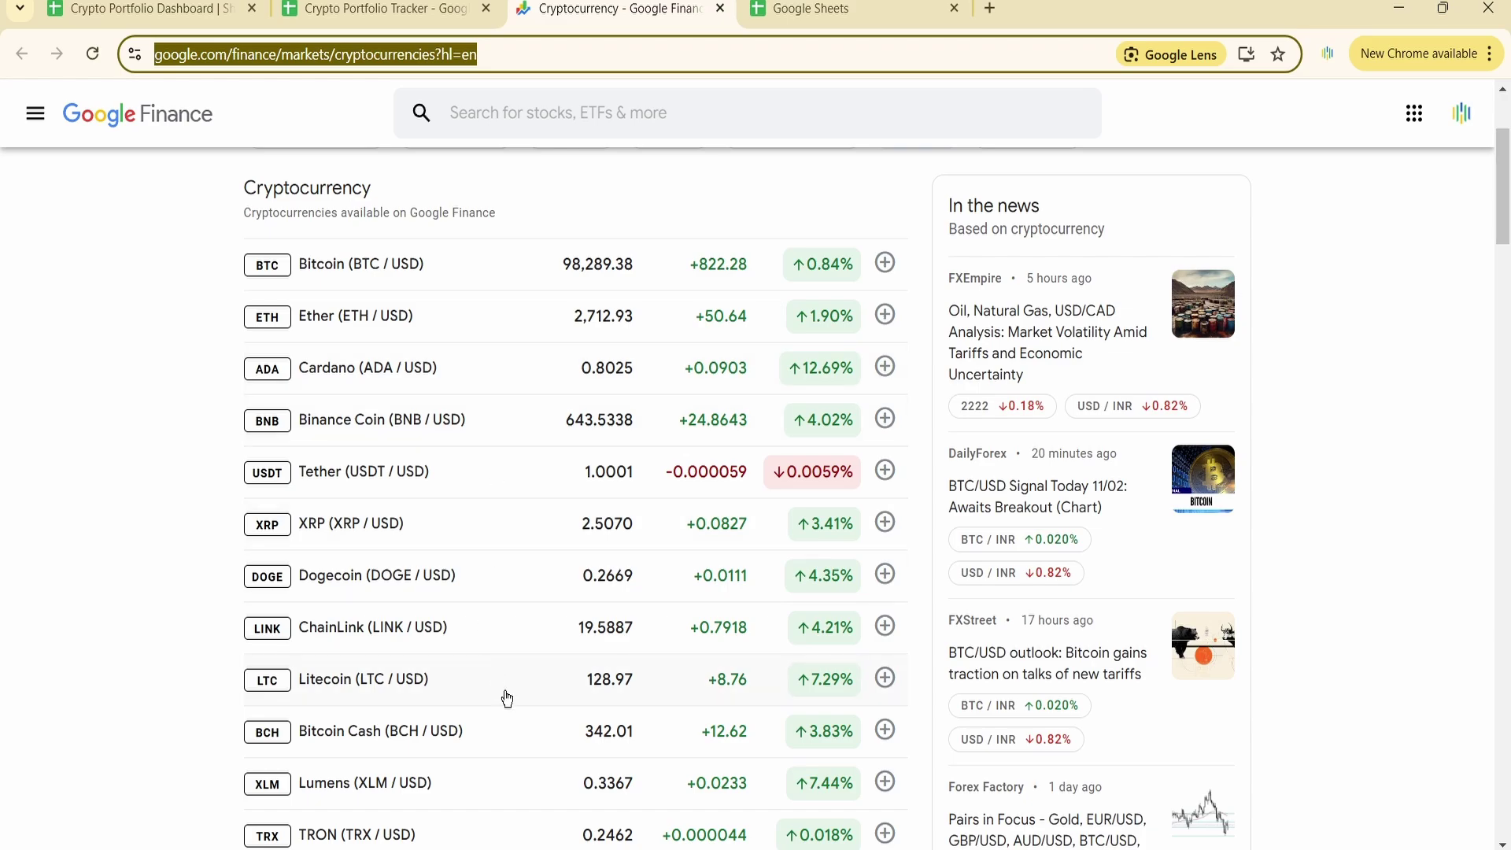
scroll(507, 699, "down", 3)
scroll(506, 701, "up", 6)
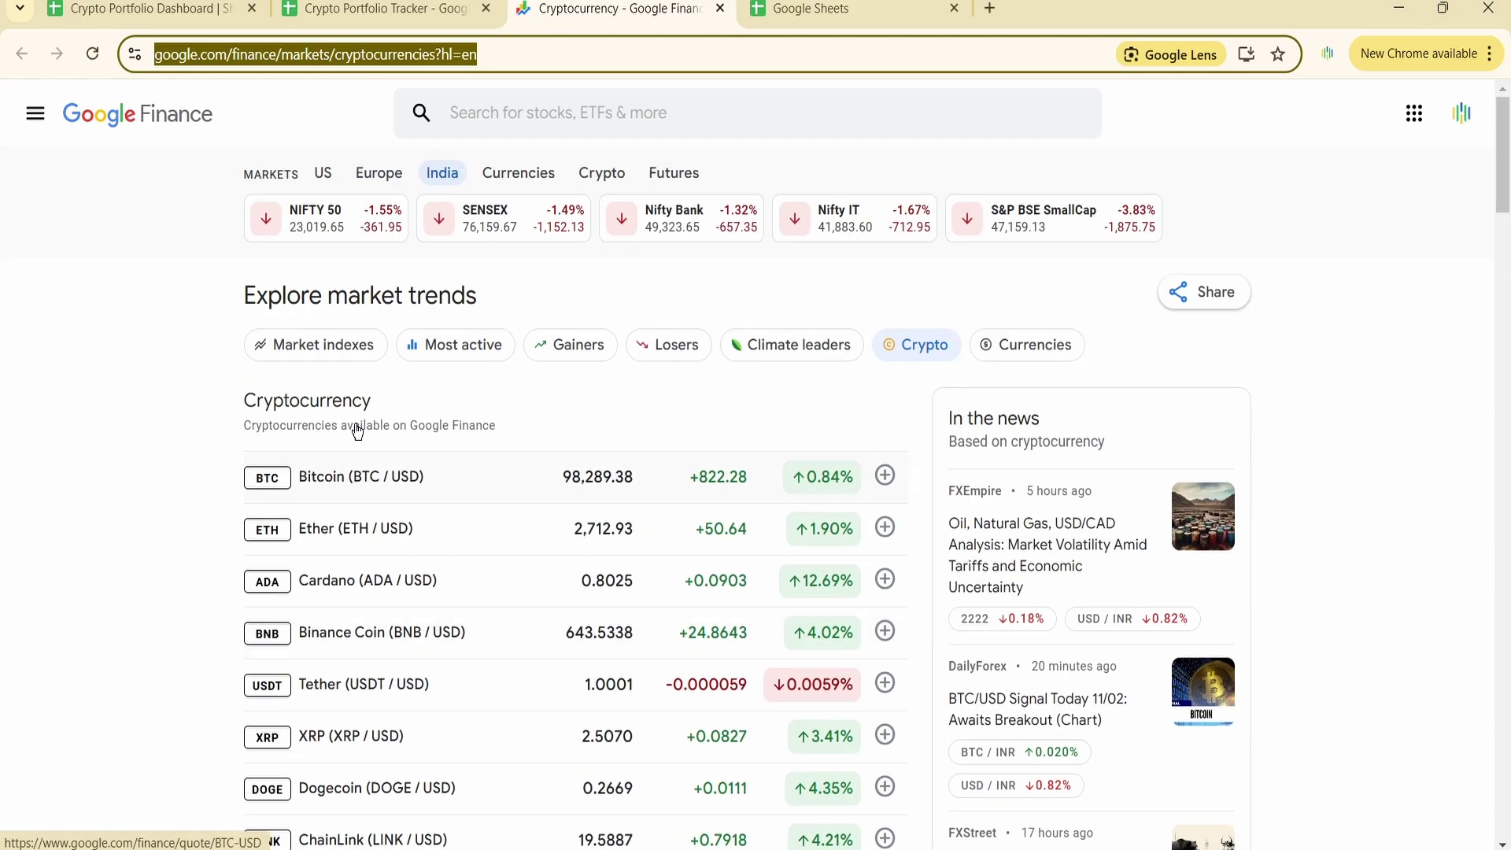
scroll(425, 540, "down", 15)
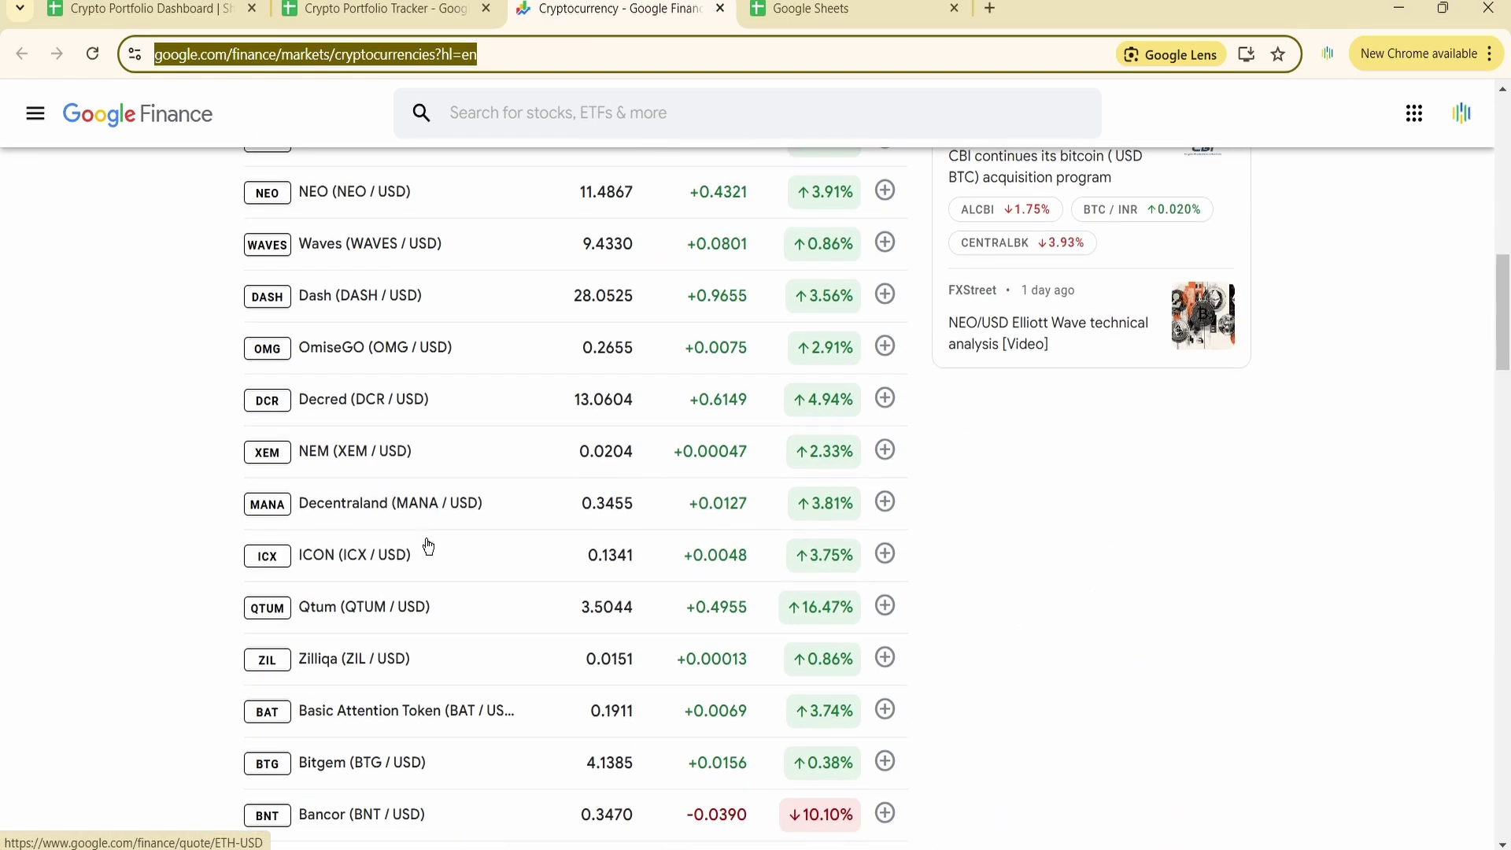
scroll(428, 545, "down", 20)
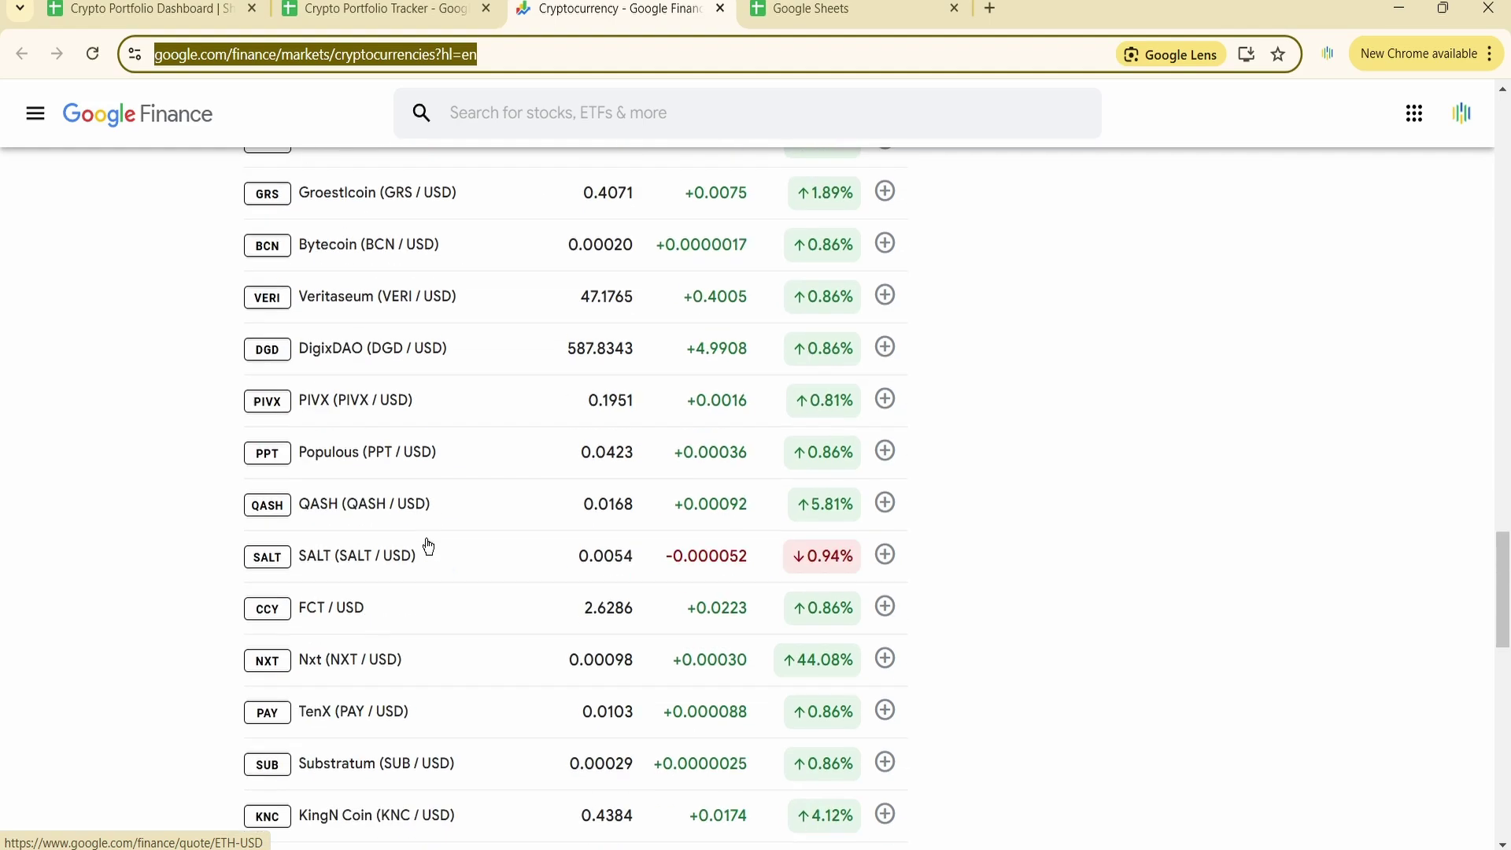
scroll(428, 546, "down", 7)
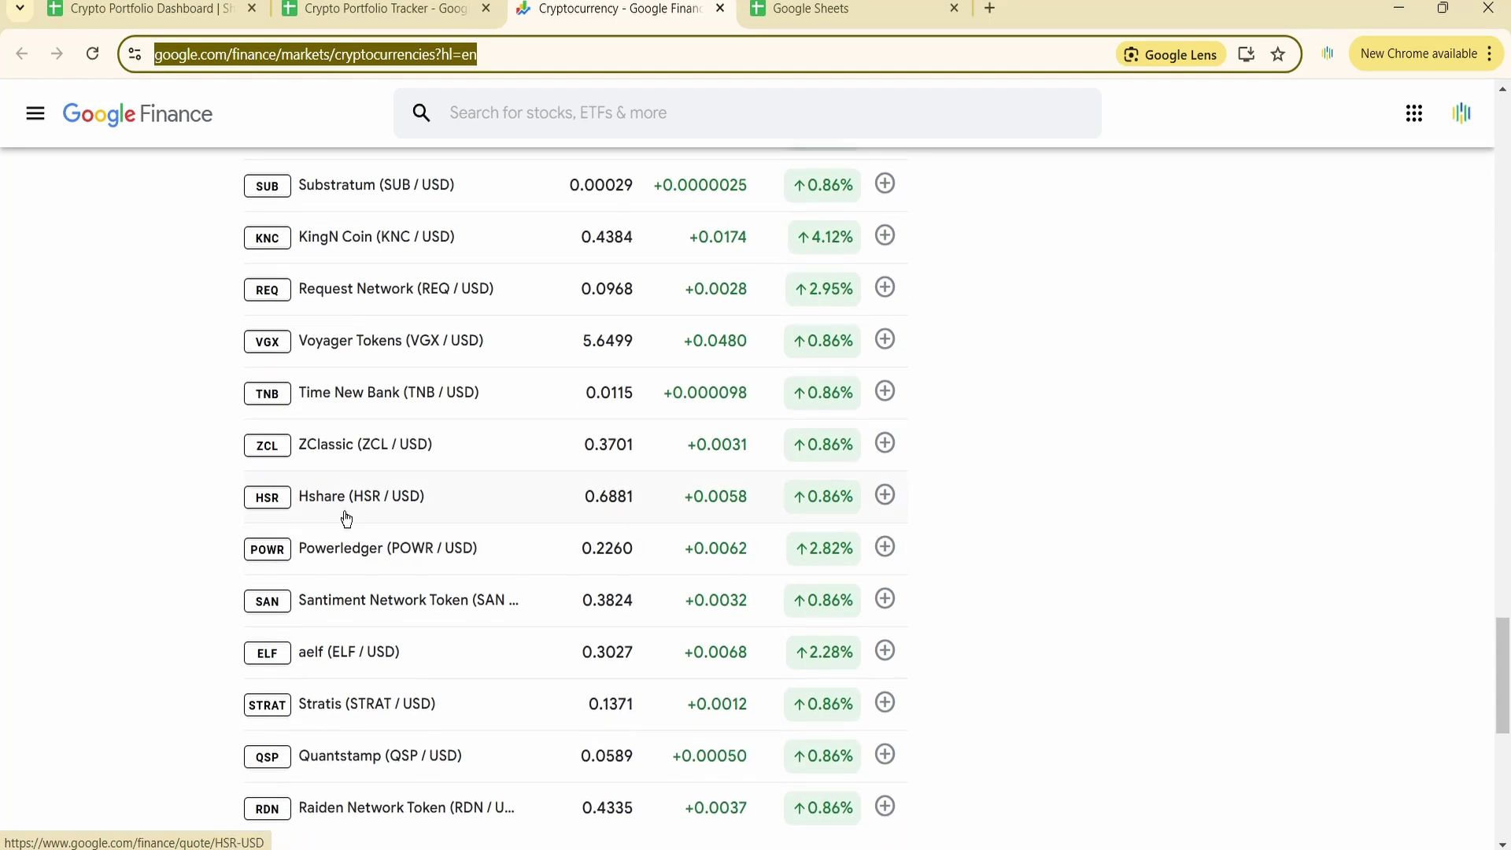
left_click(348, 518)
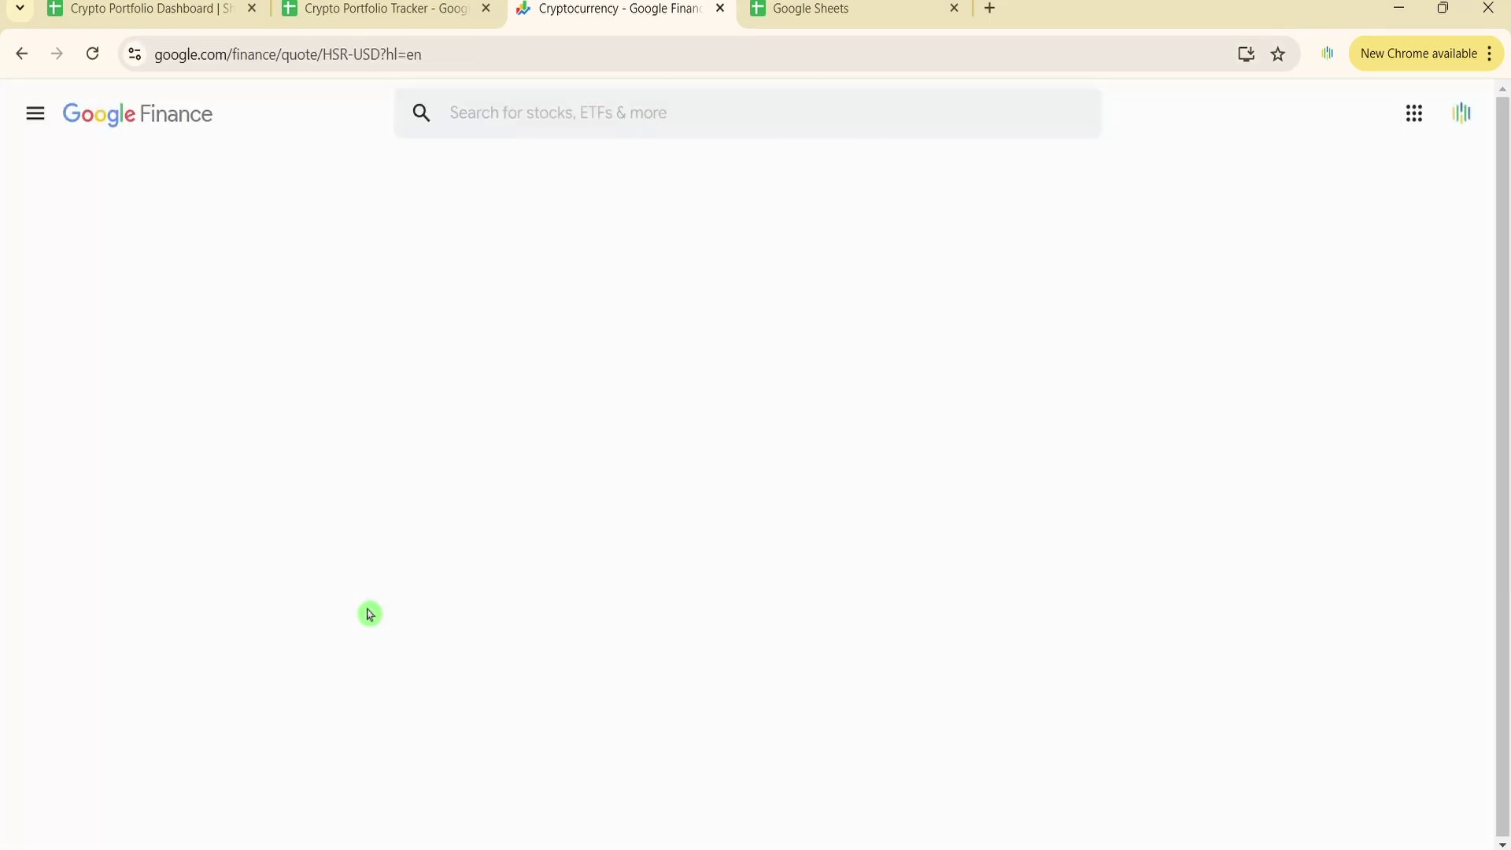
Step: Return to the Crypto Portfolio Tracker spreadsheet and review the full coin list in column K of Coin Master
left_click(378, 9)
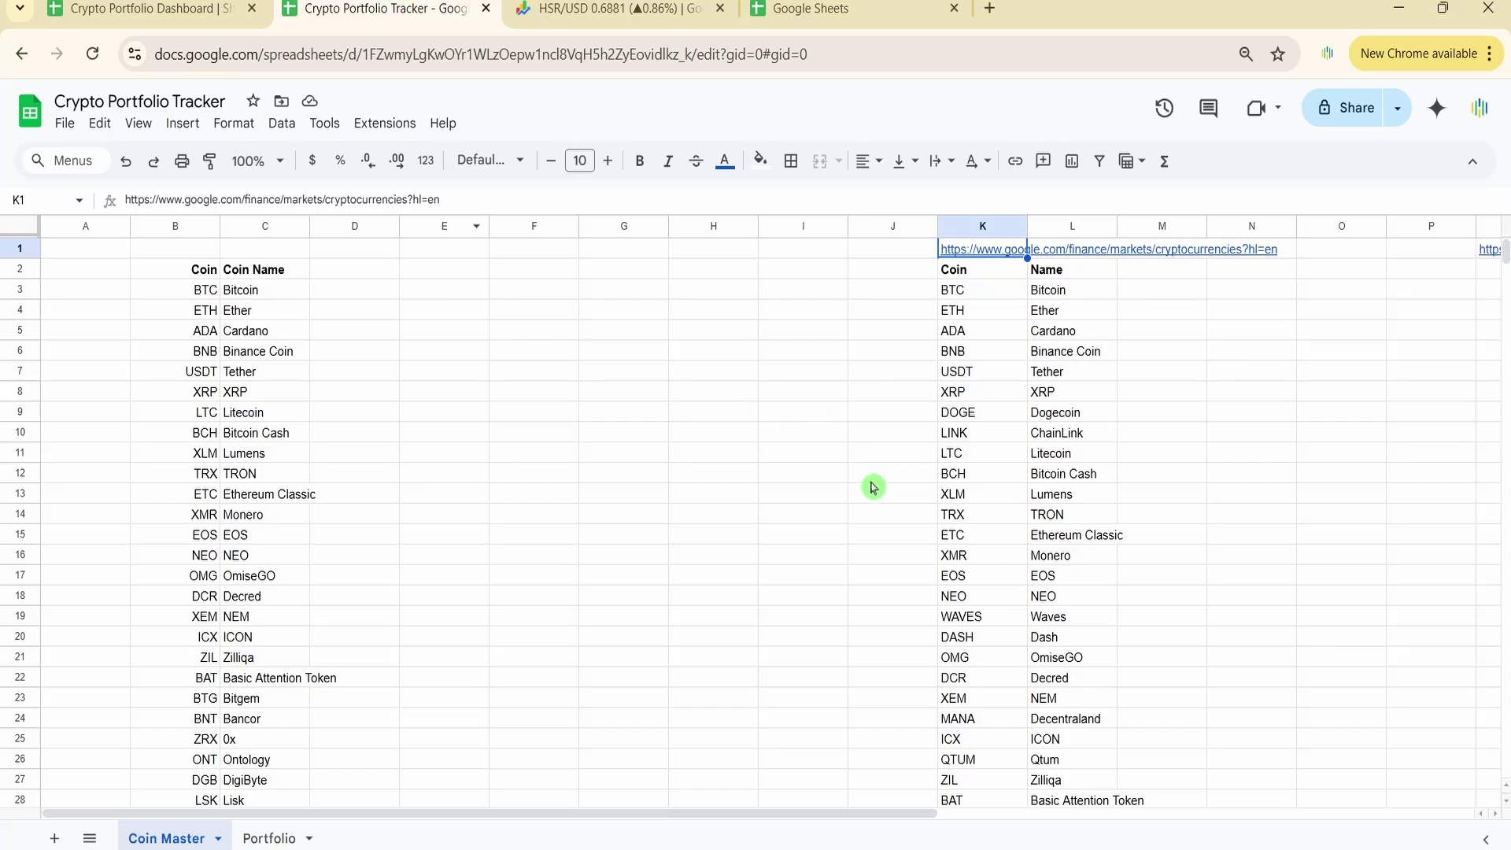
left_click(933, 498)
left_click(994, 277)
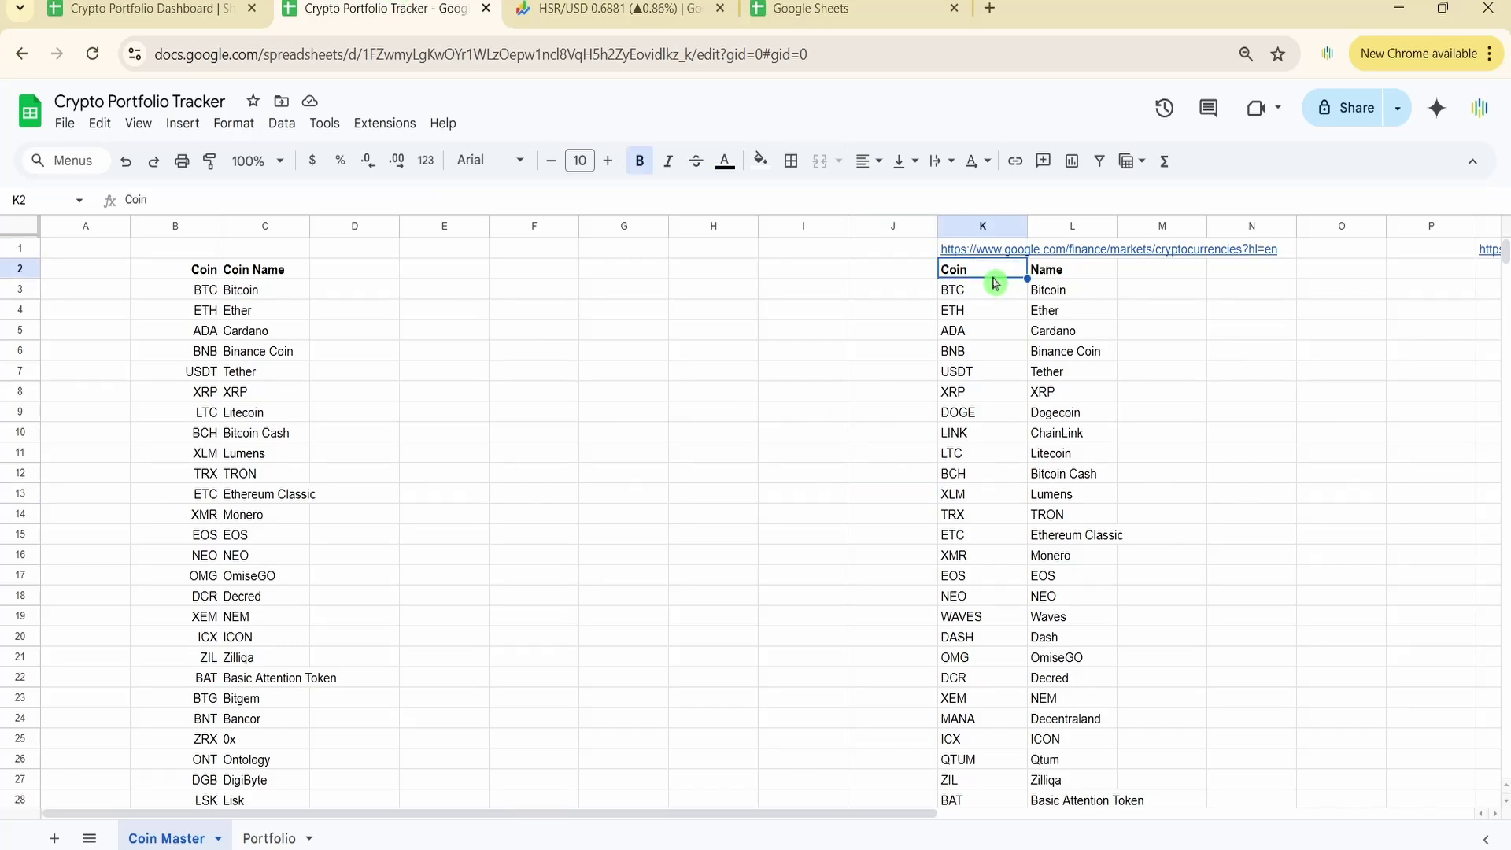
key("ctrl+shift+Down")
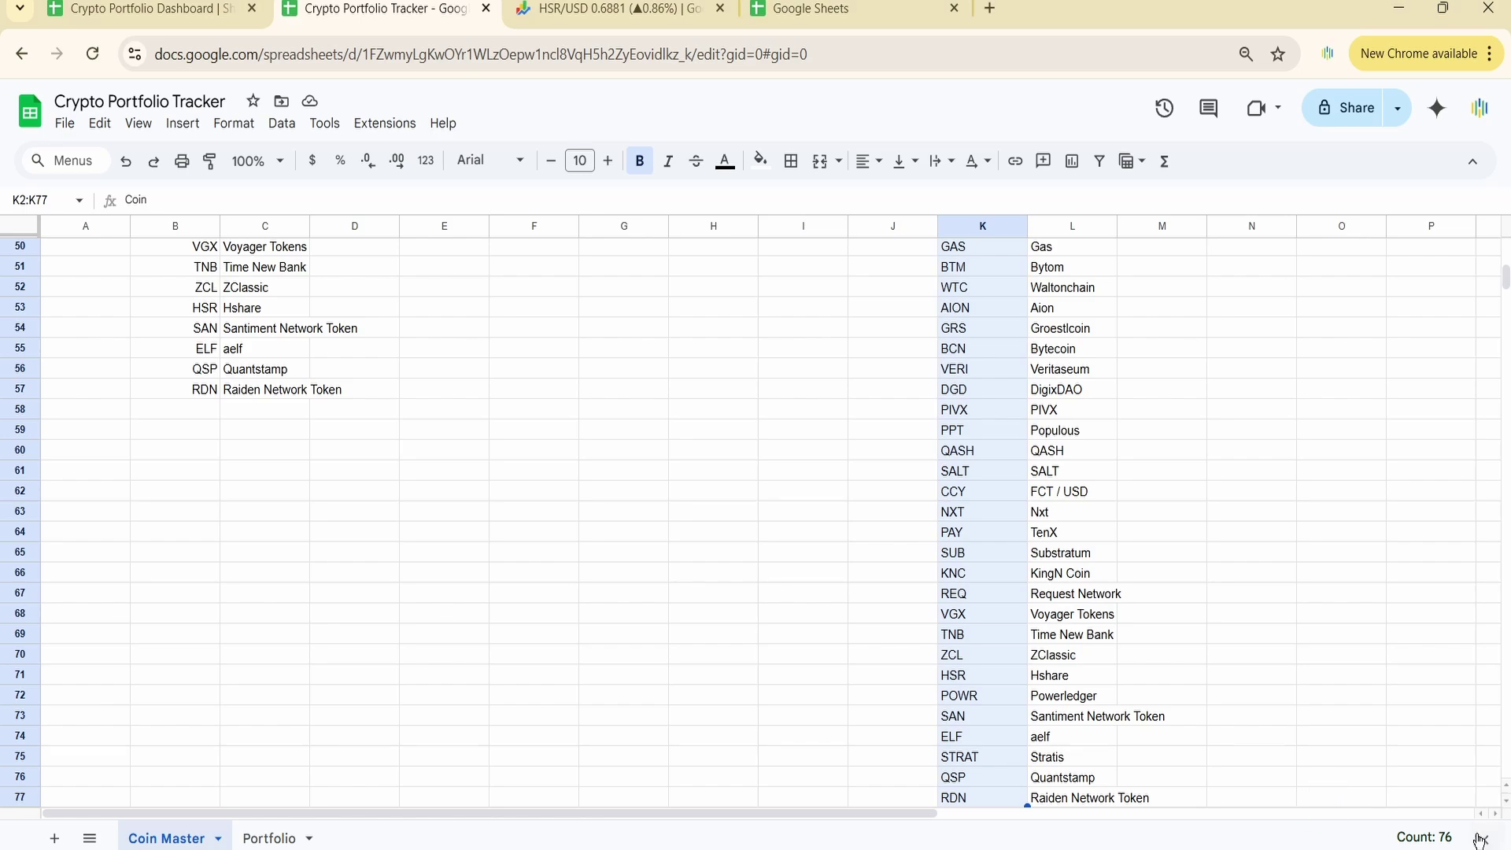
scroll(870, 449, "up", 15)
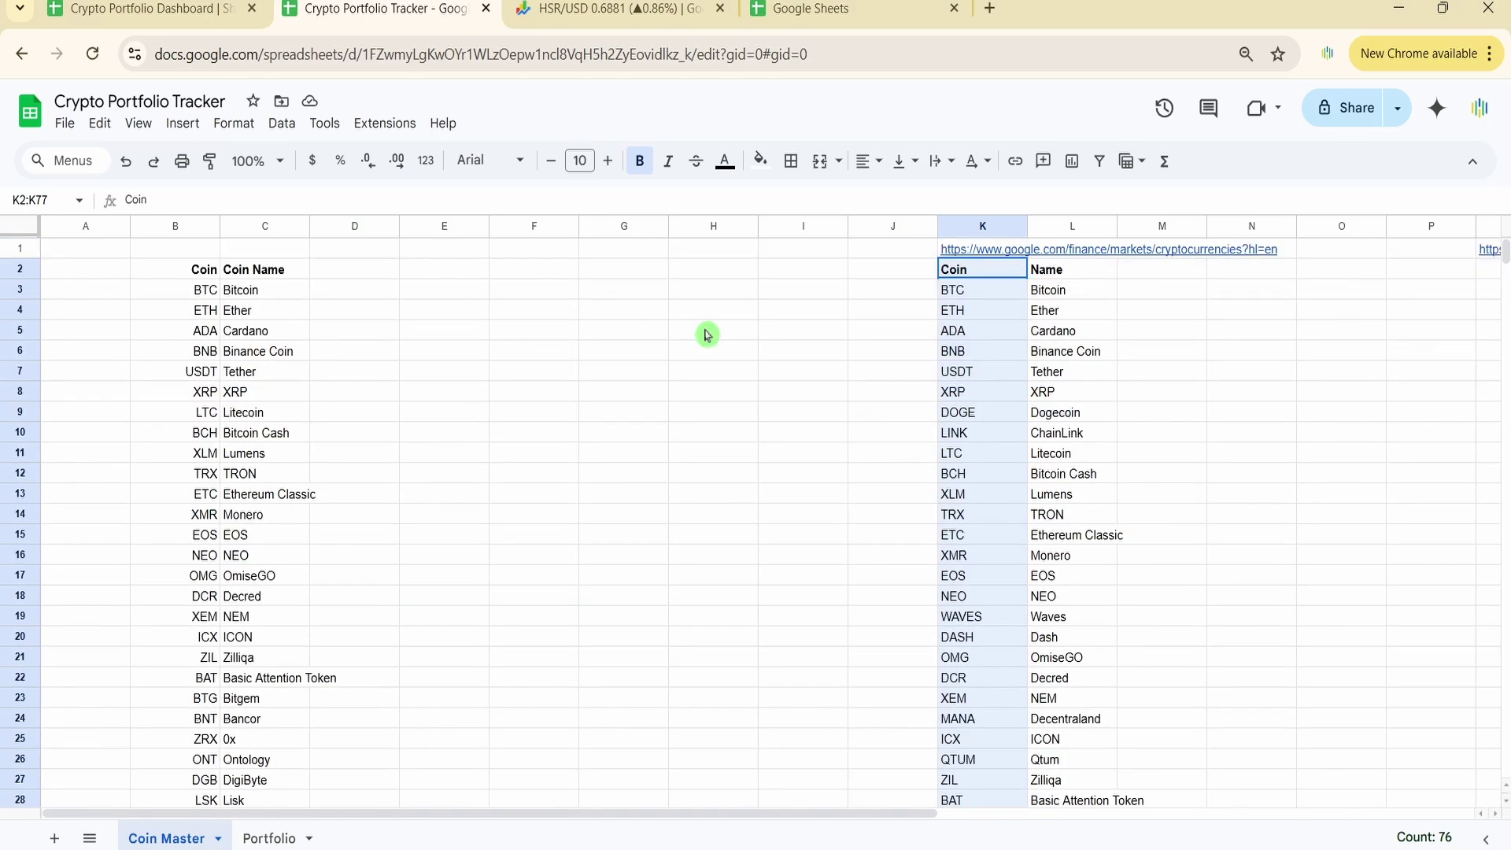
Step: Review the coin list in column B, from BTC in B3 down to its last entry
left_click(977, 293)
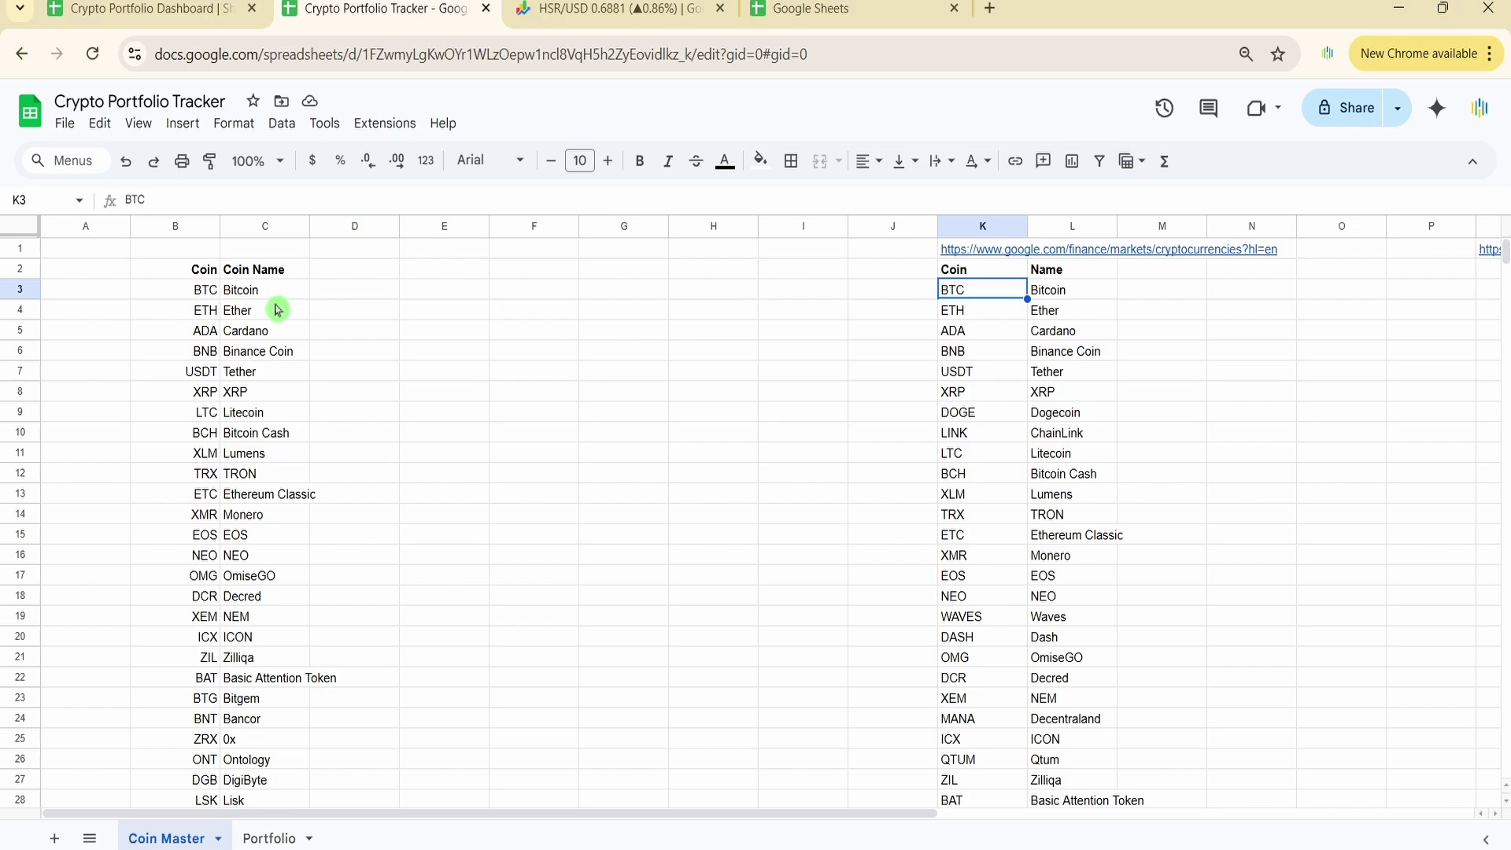
left_click(214, 294)
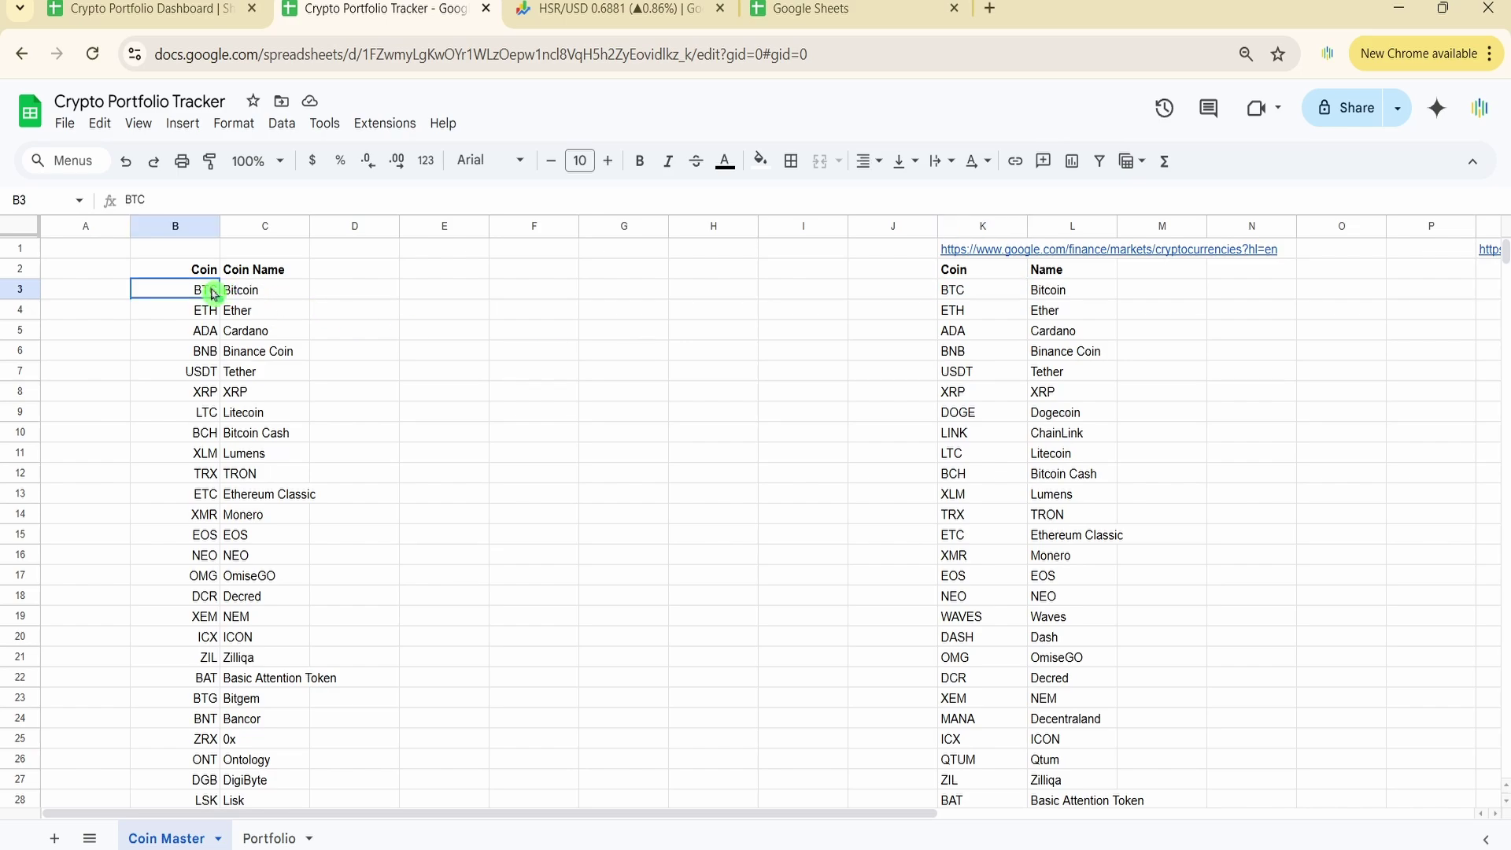
key("ctrl+shift+Down")
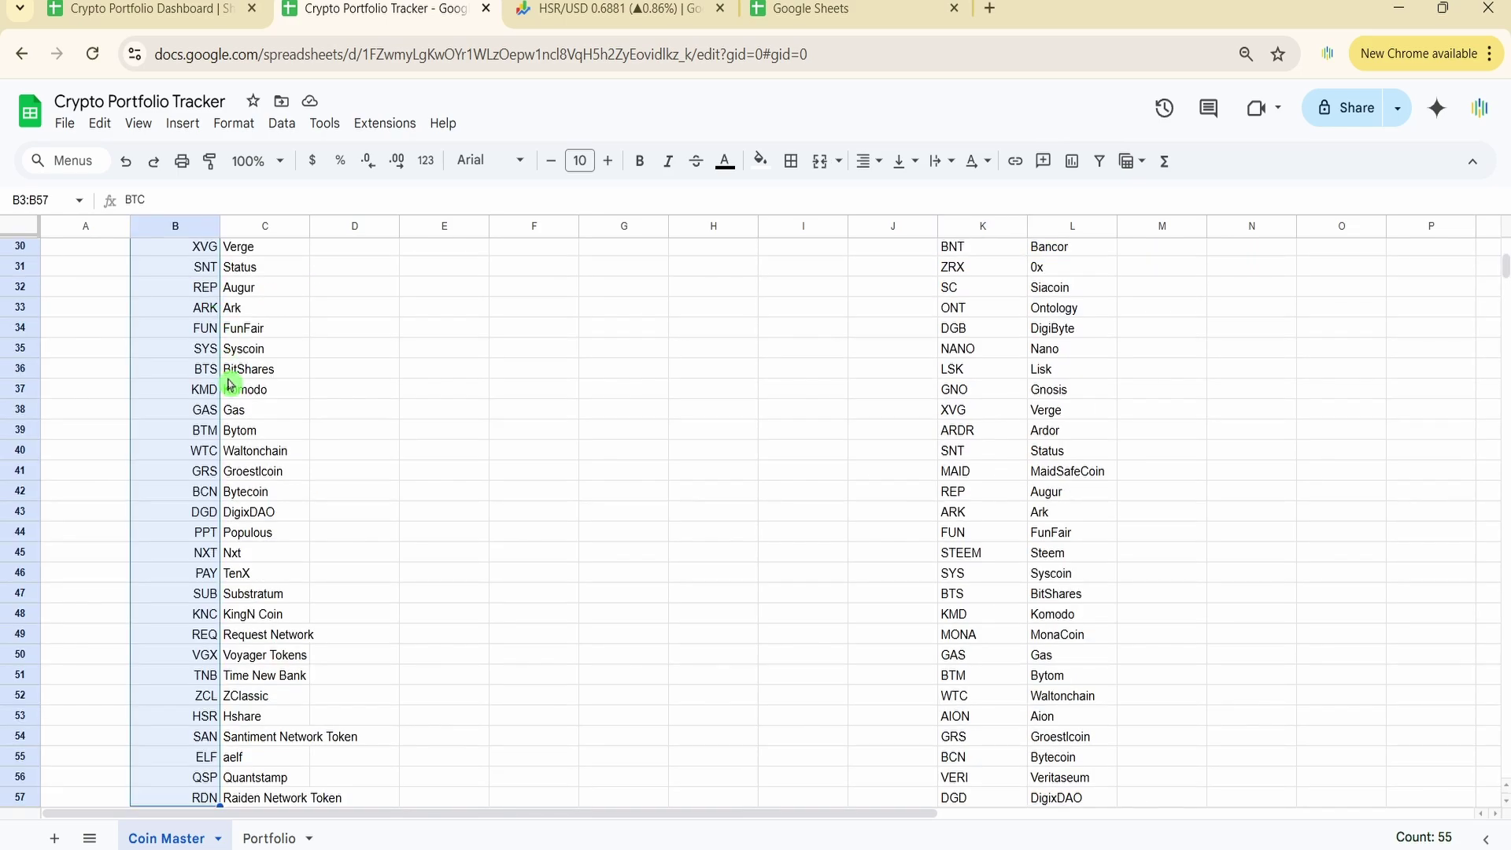
scroll(229, 385, "down", 4)
scroll(270, 422, "up", 13)
Step: Enter the formula =GOOGLEFINANCE("Currency:"&B3&"USD") in cell D3 to fetch Bitcoin's price in US dollars
left_click(340, 295)
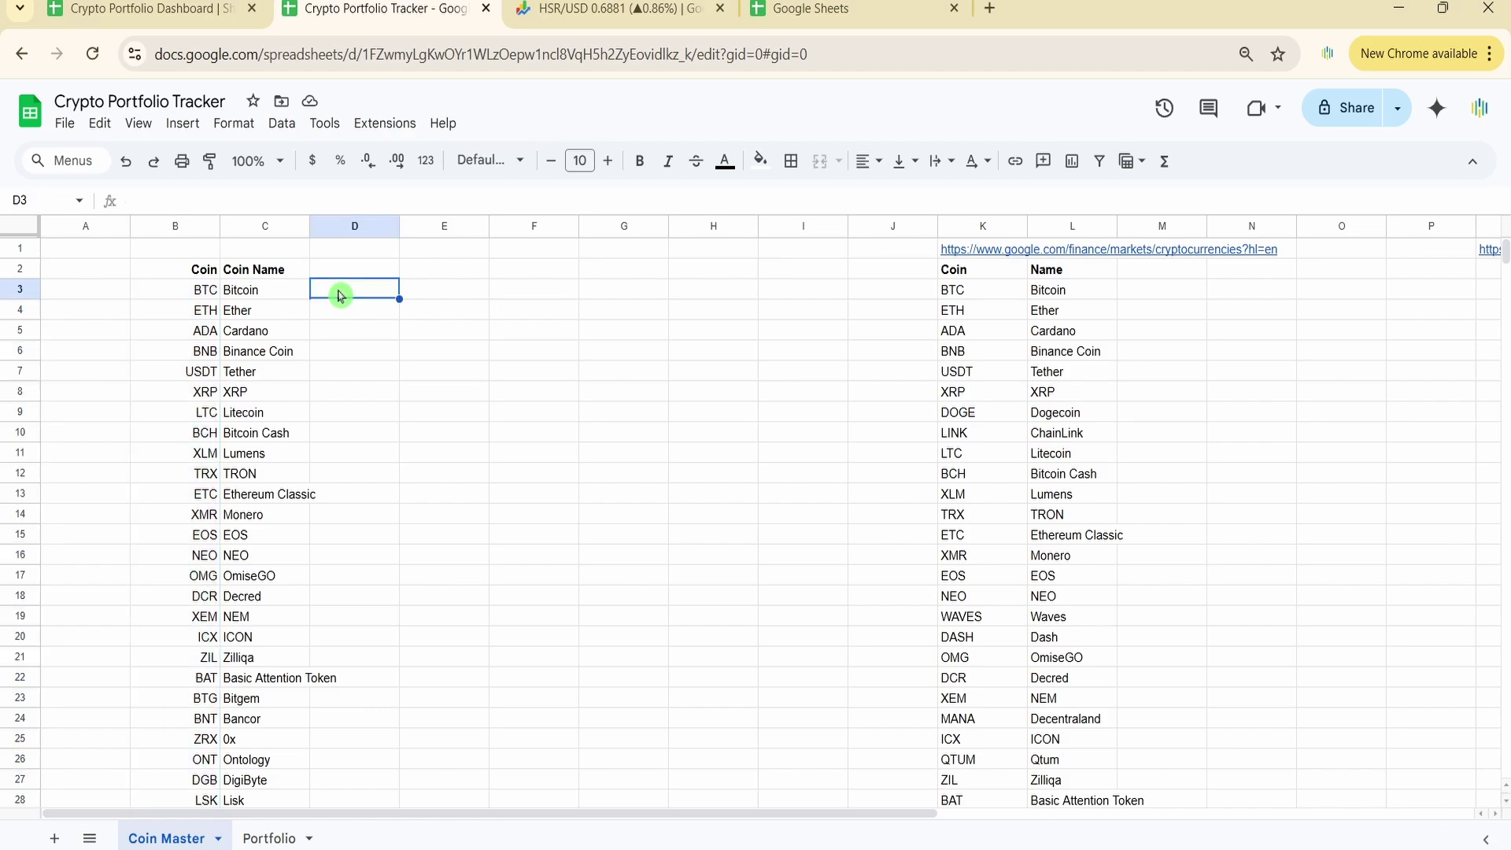
type("=Goo")
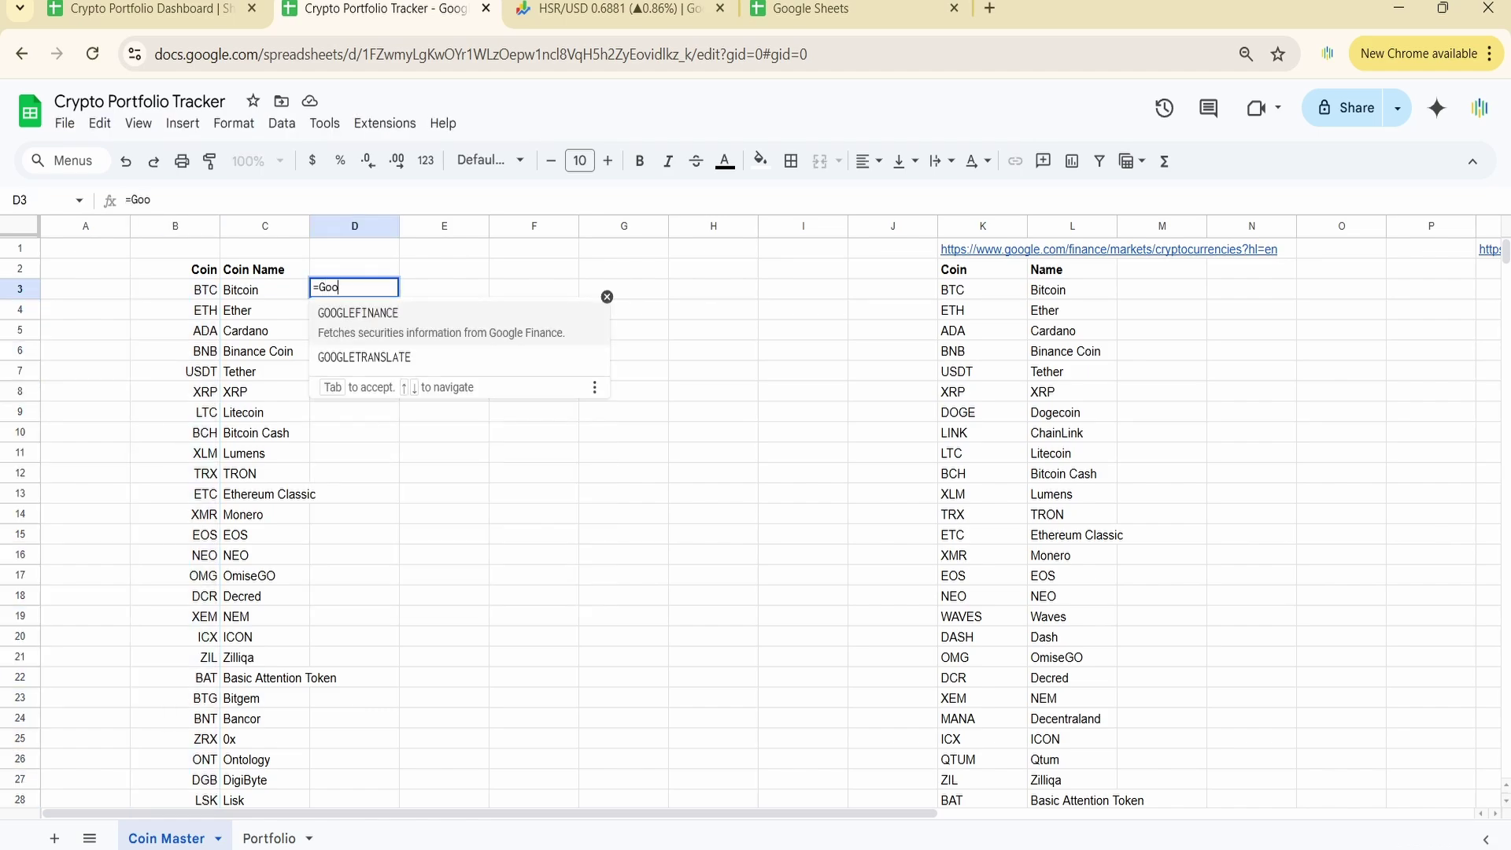
left_click(362, 321)
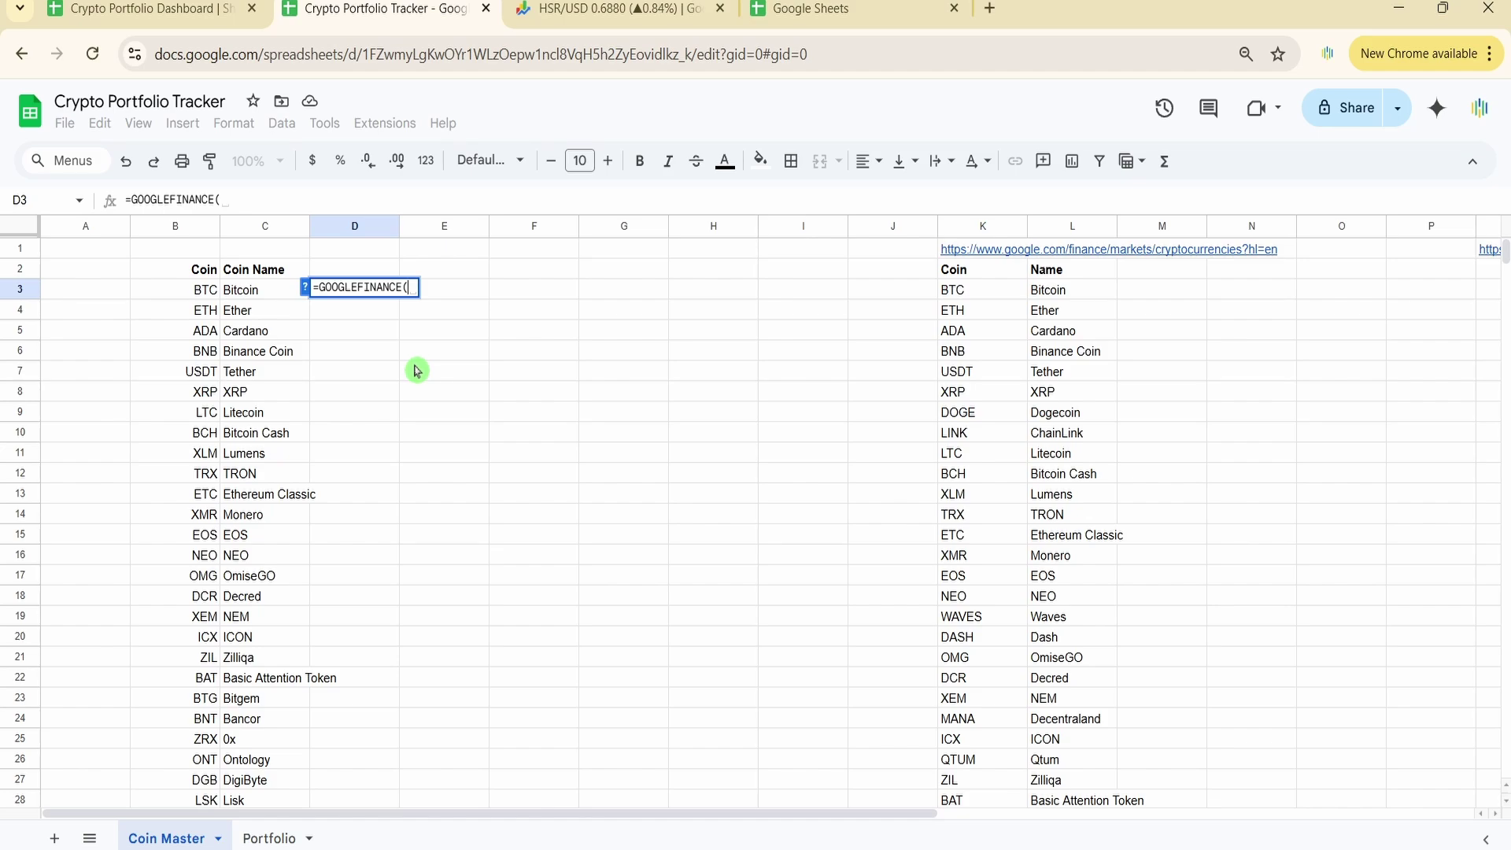
type("\"")
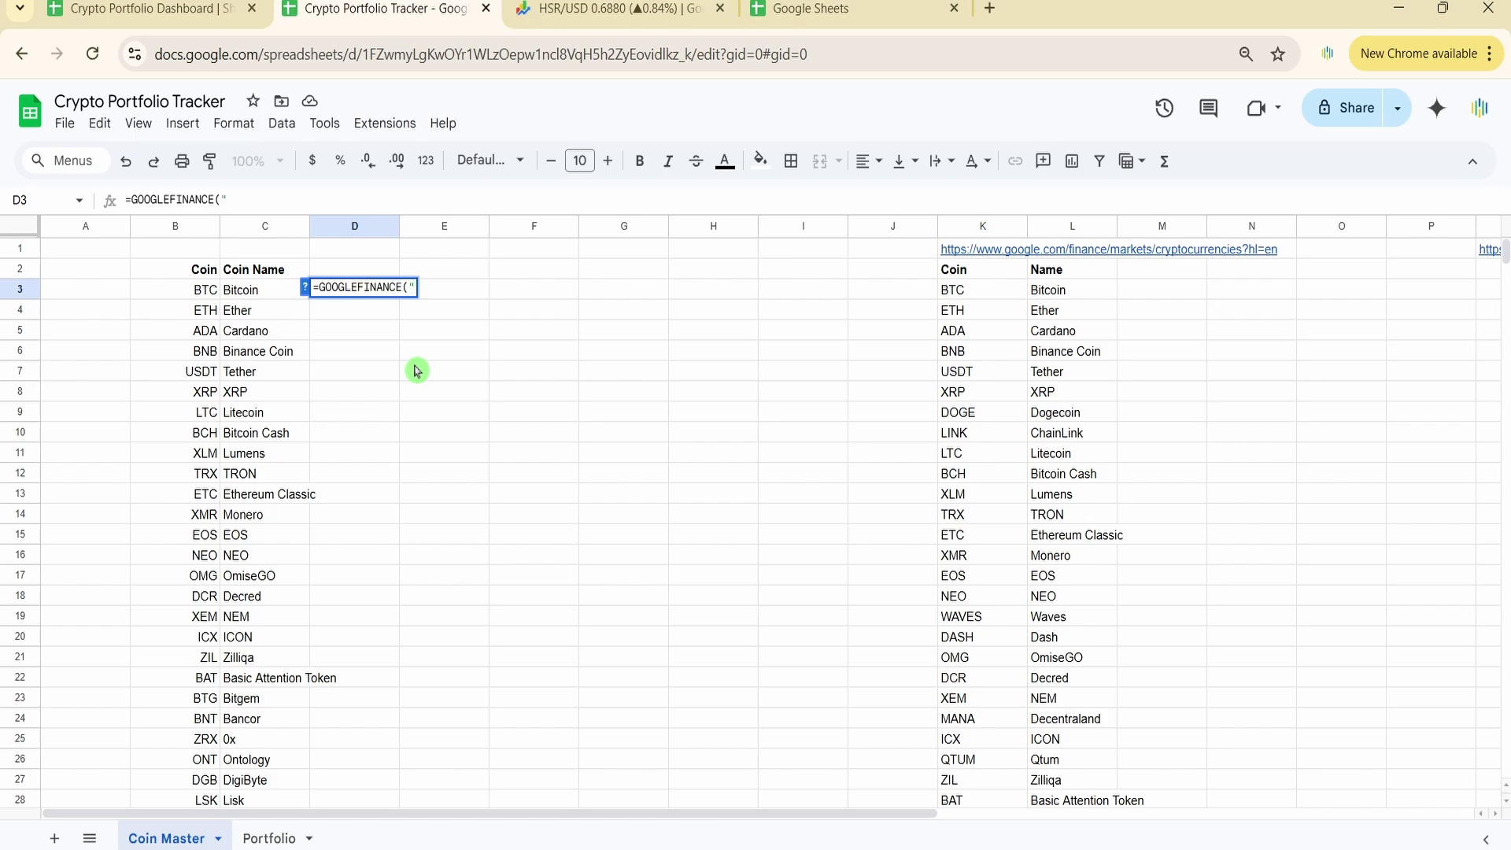
type("Currency")
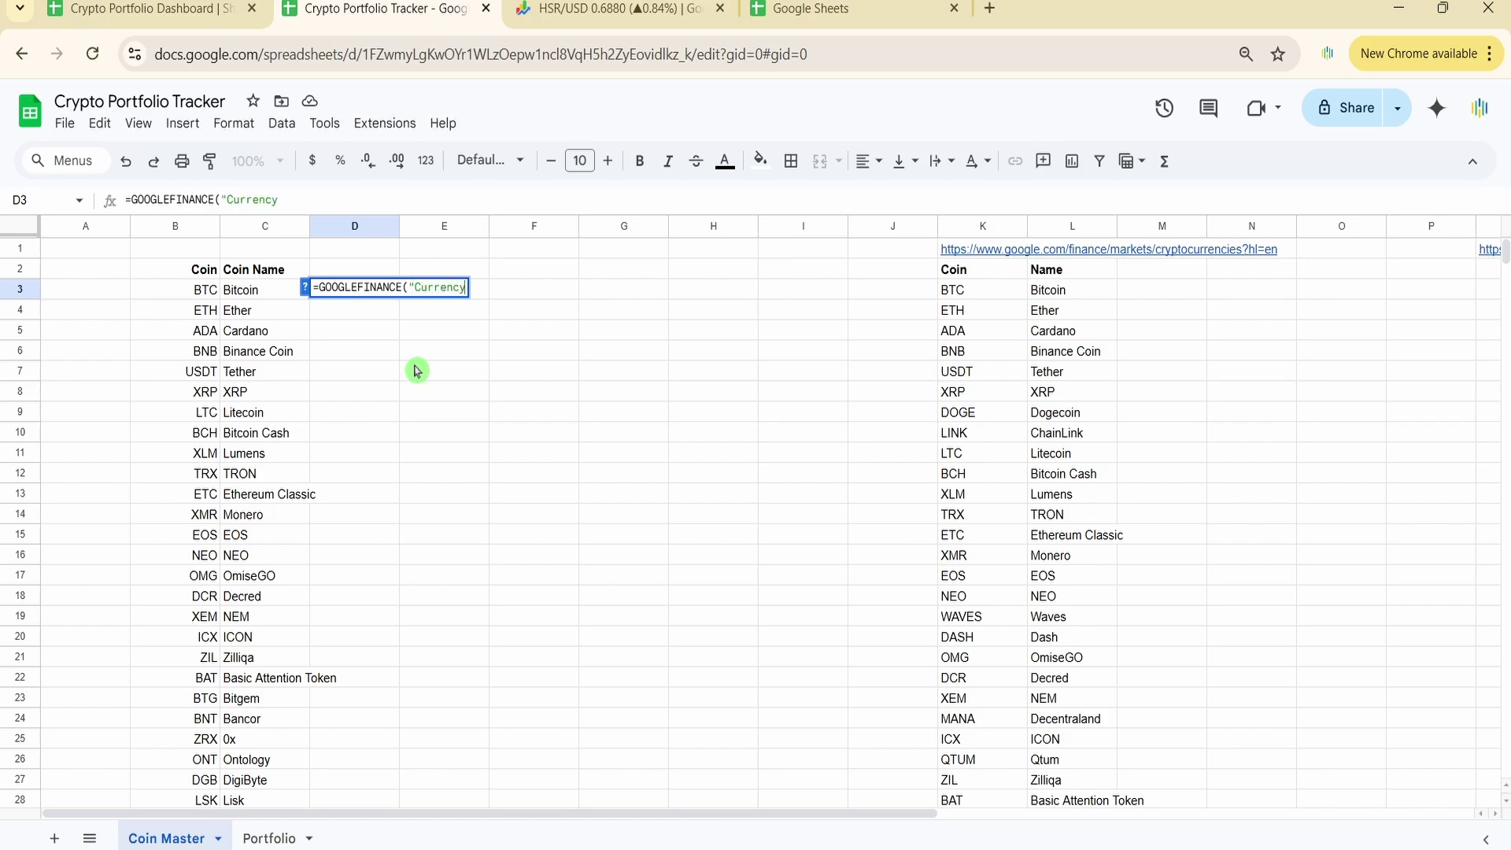
type(":\"&")
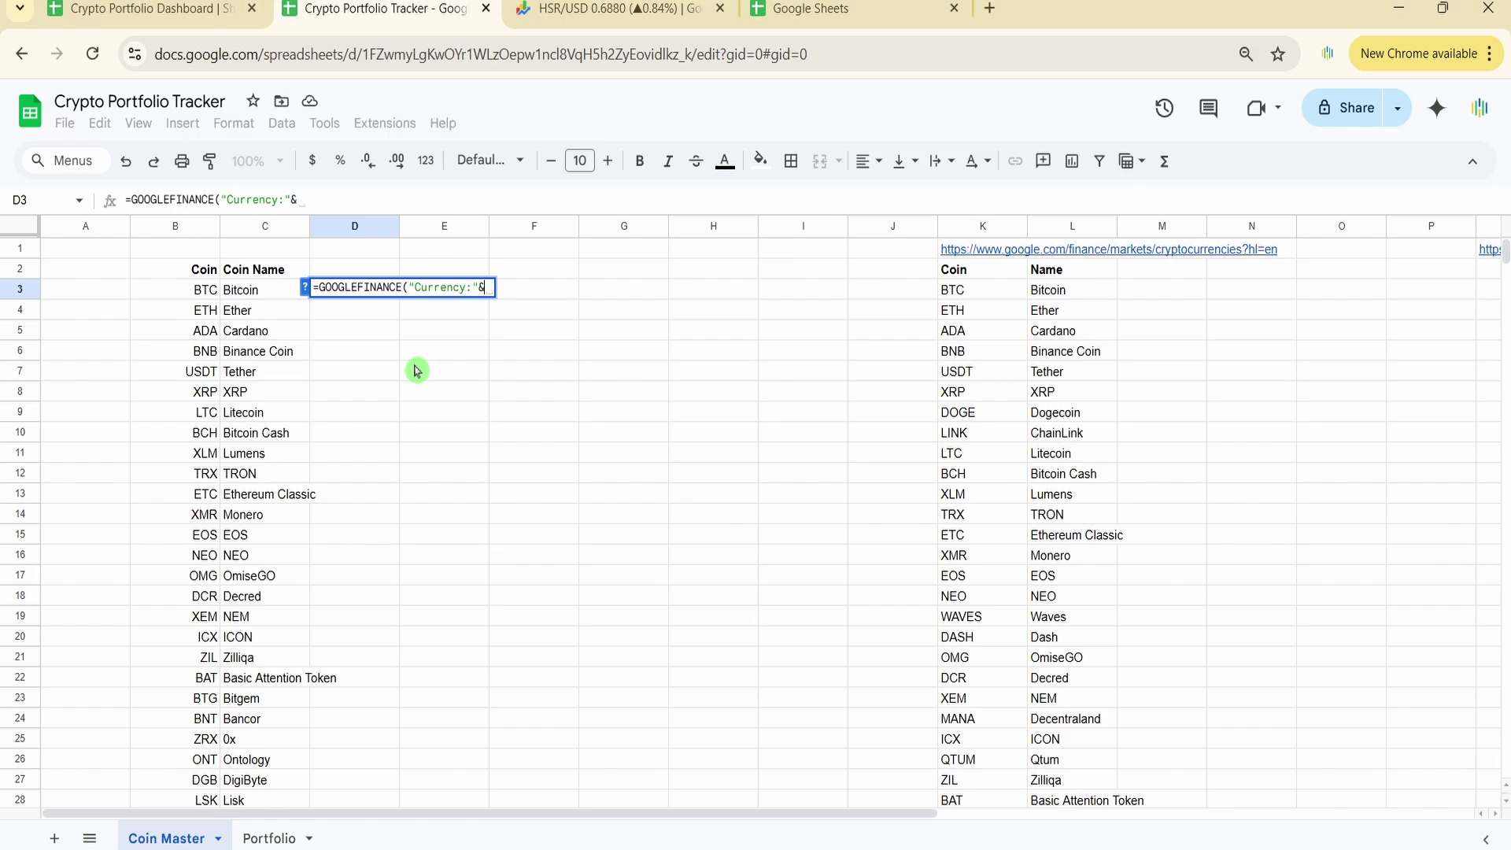
left_click(203, 293)
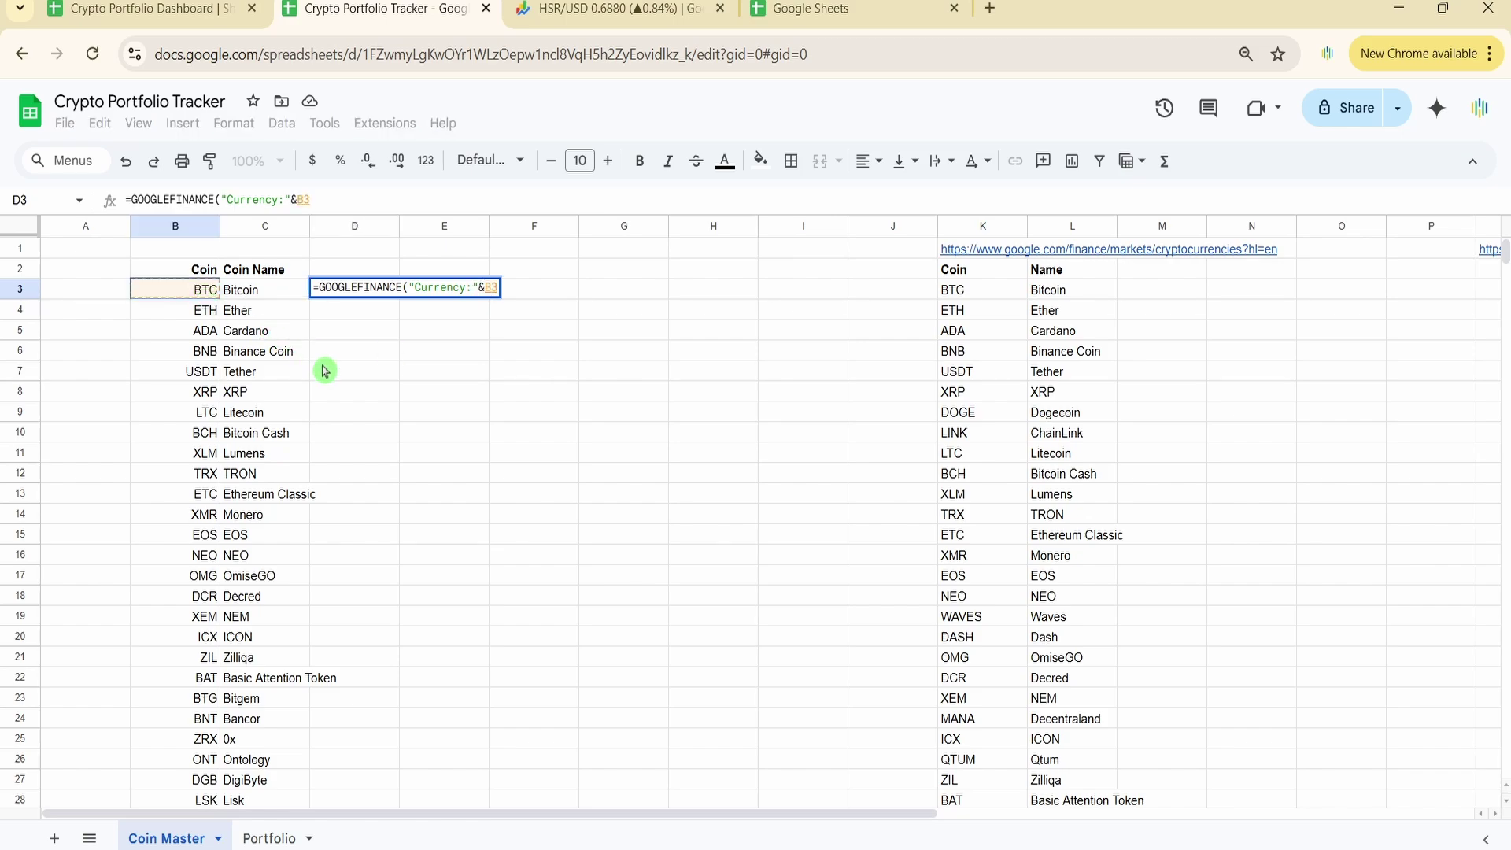
type("&\"US")
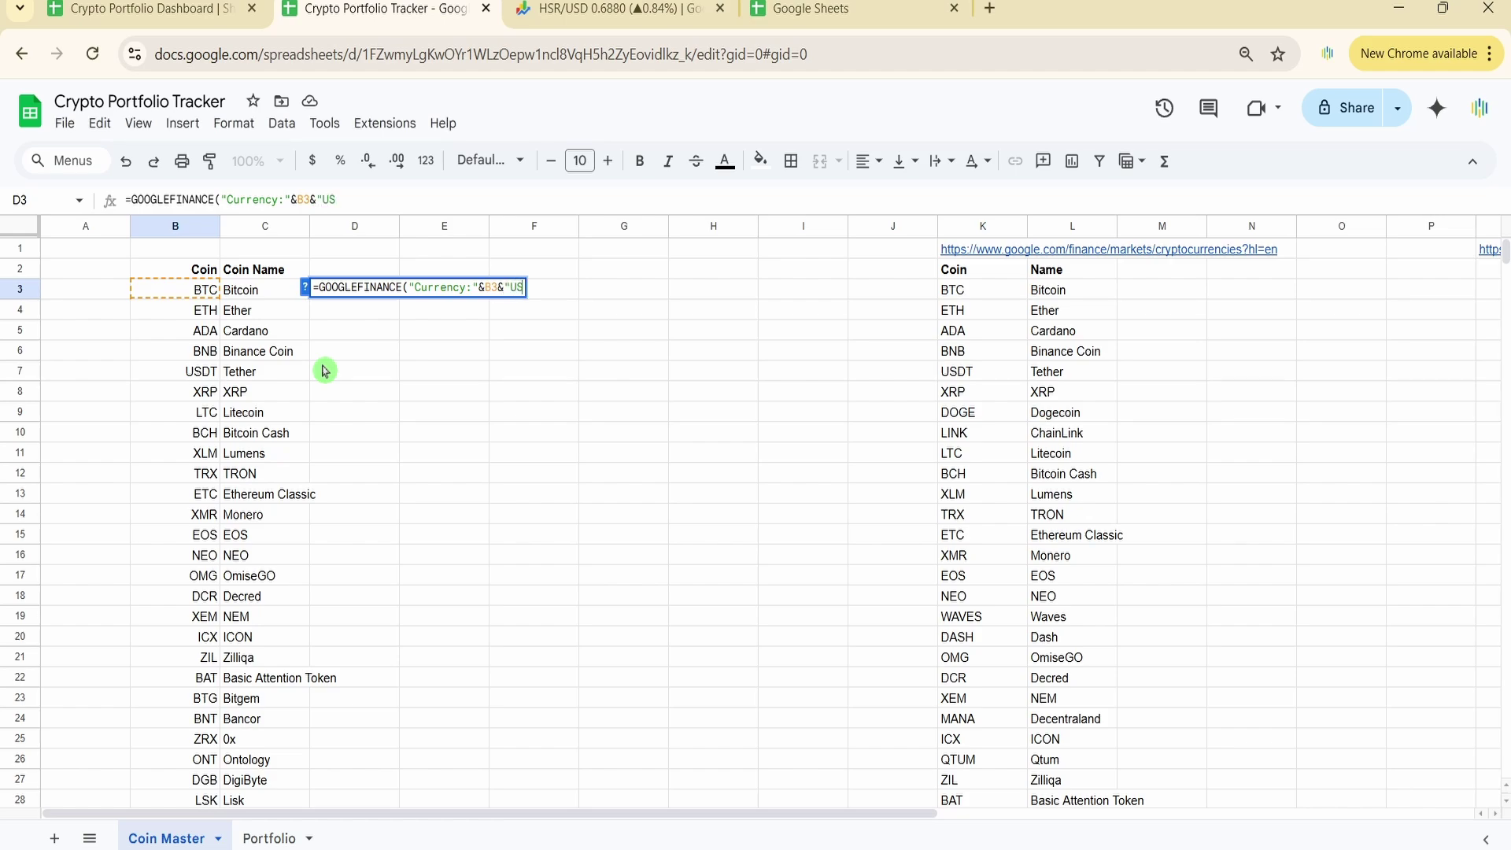
type("D\")")
key("Return")
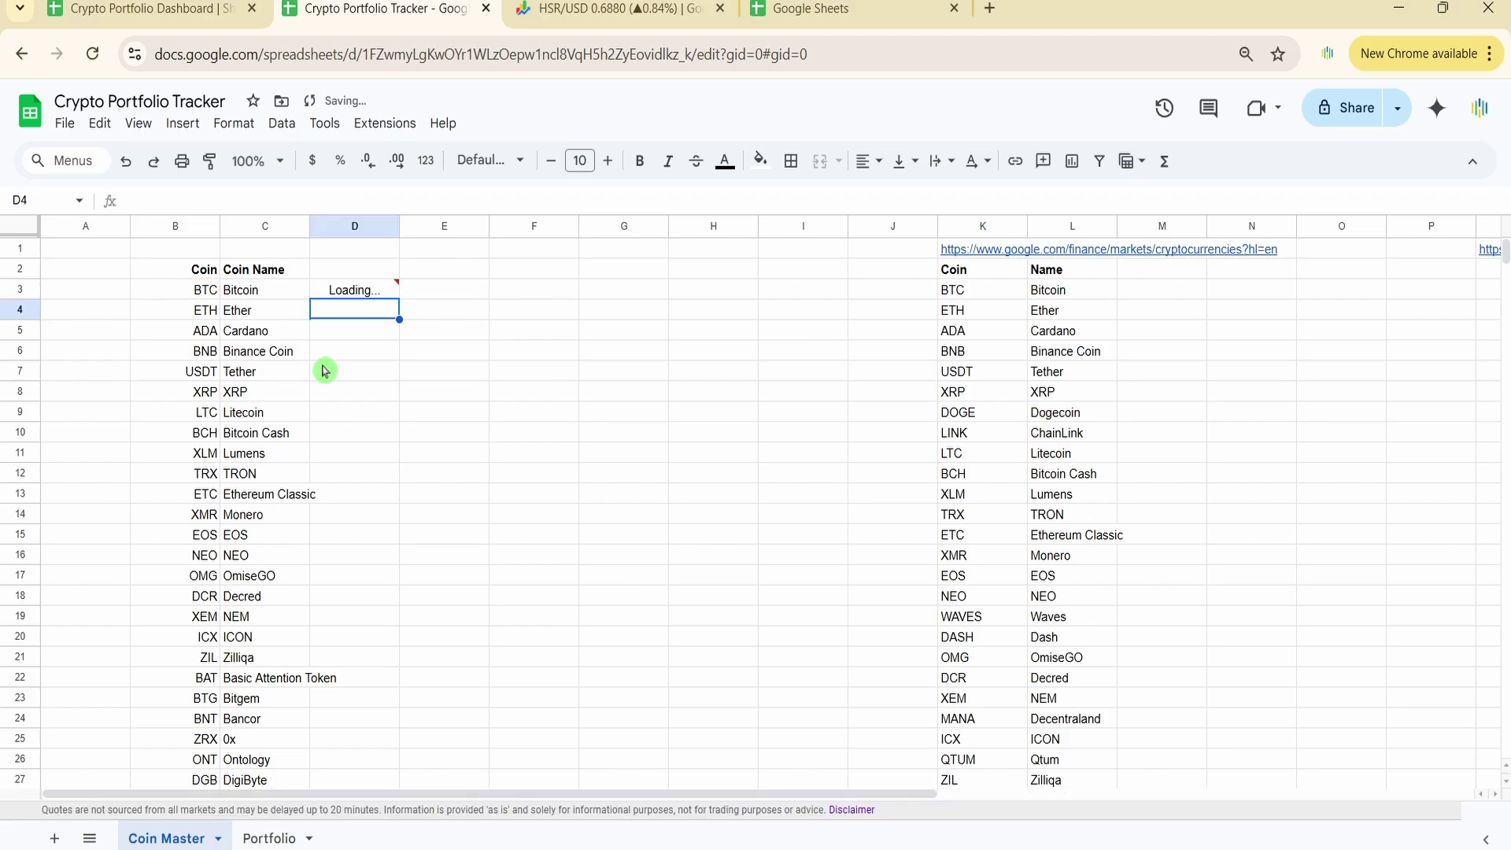
Step: Fill the D3 price formula down for all coins in column B and inspect the Tether result in D7
left_click(383, 291)
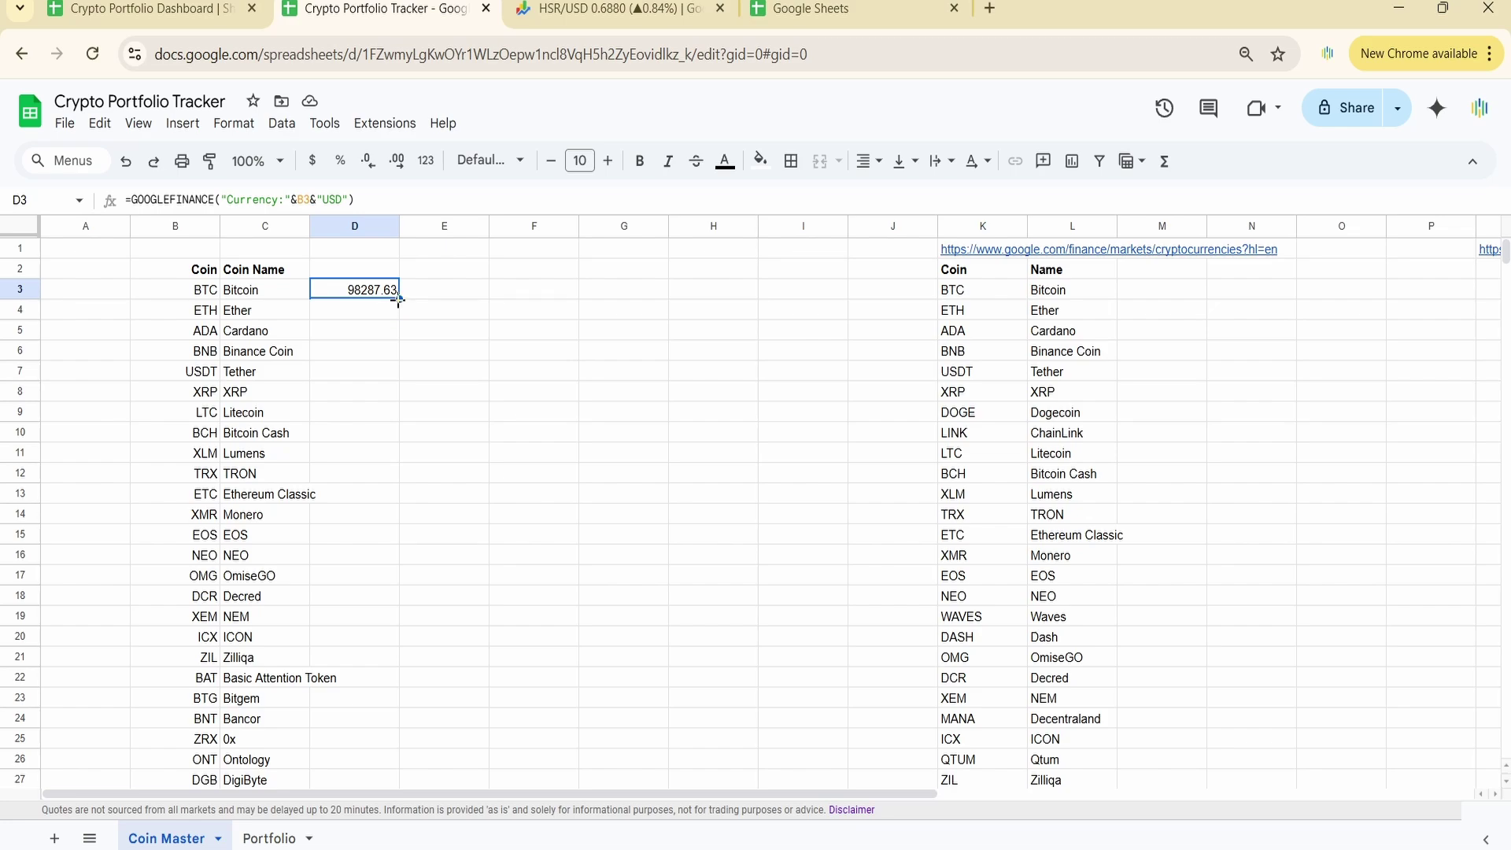
double_click(397, 299)
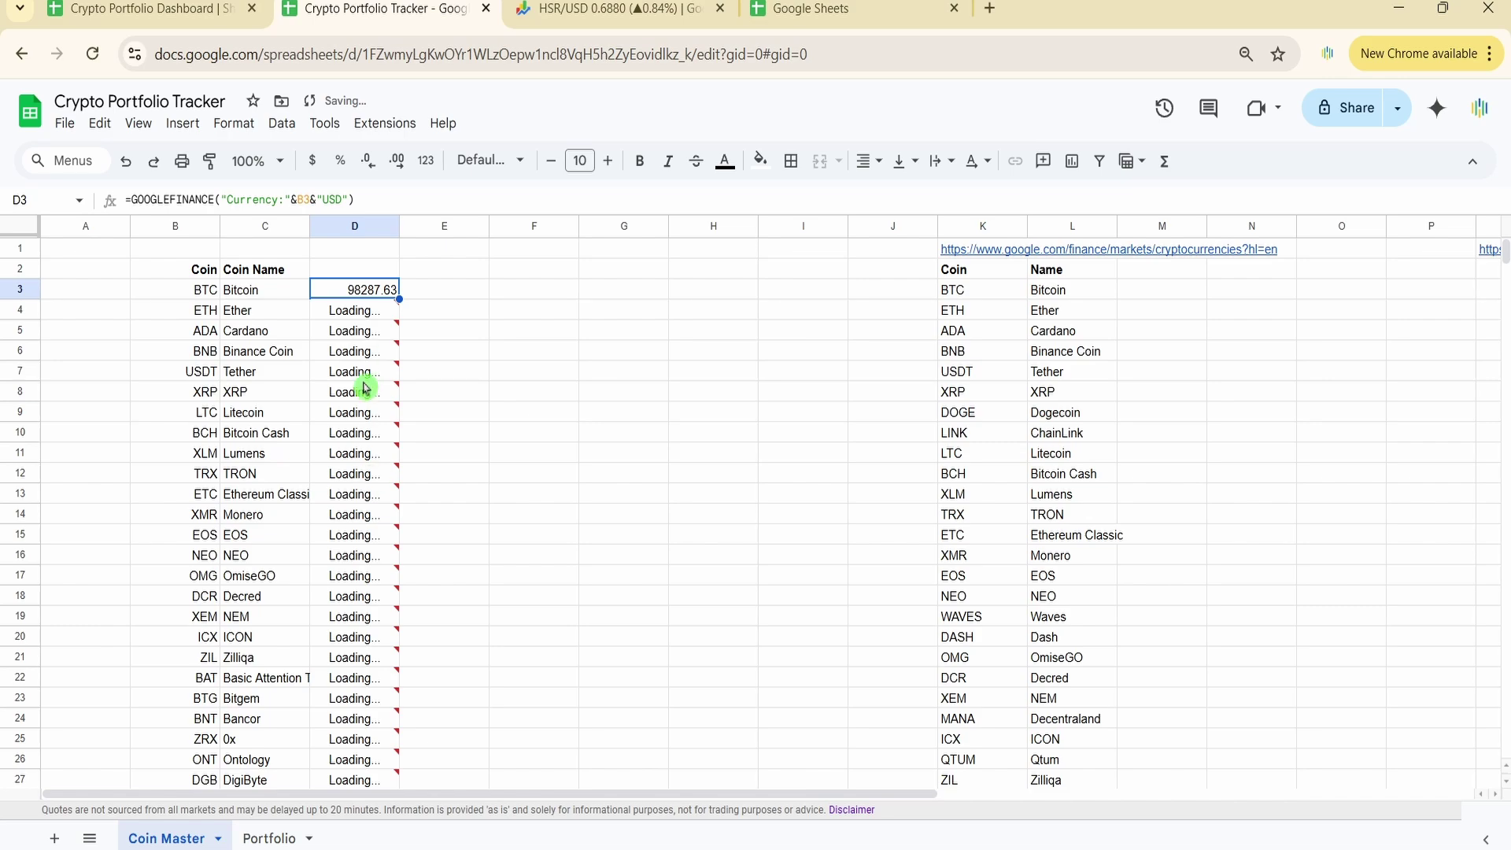
scroll(364, 401, "down", 10)
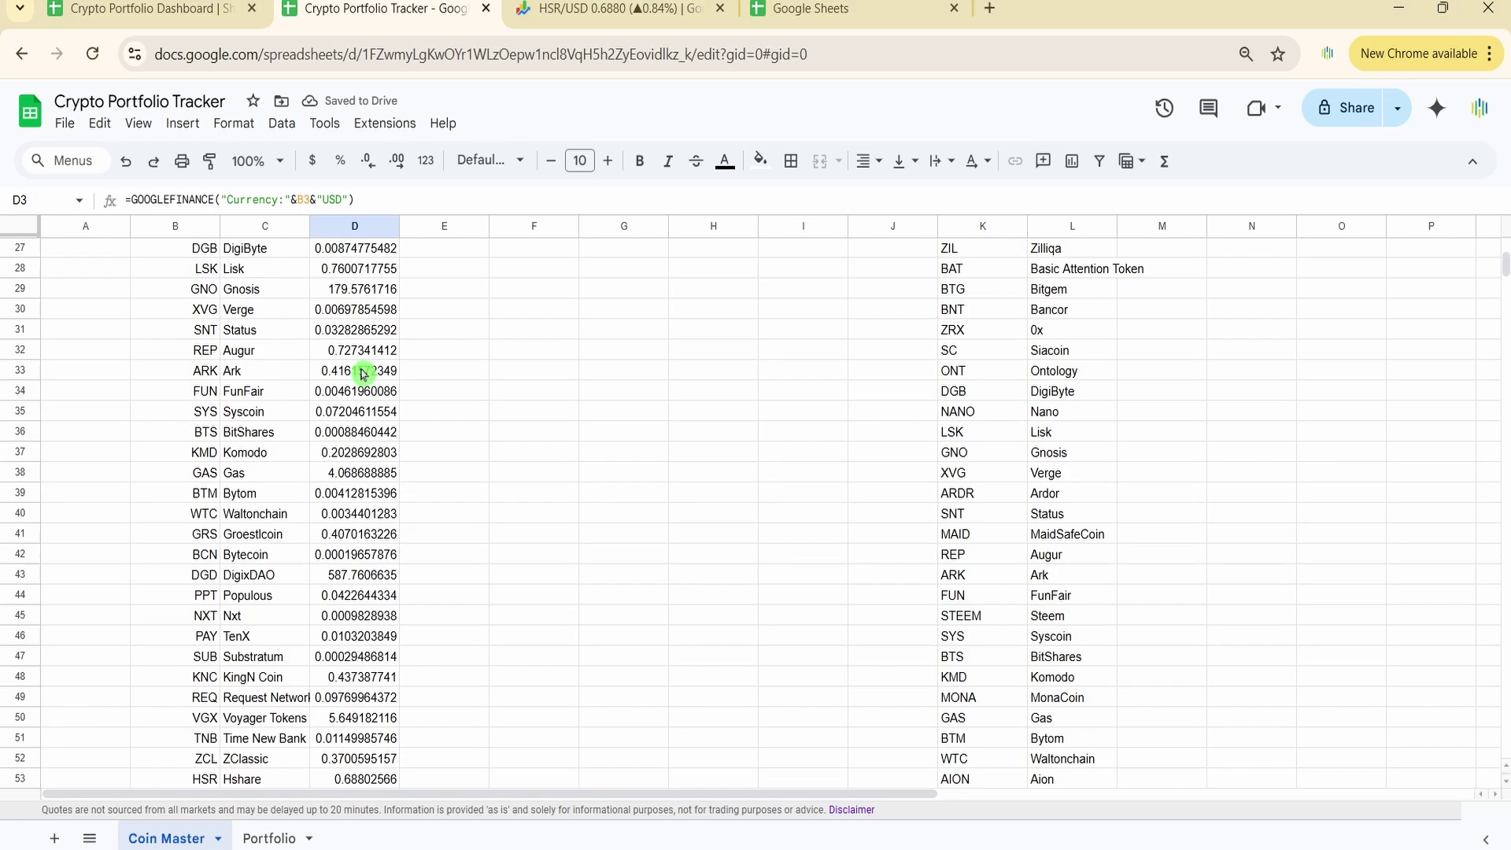
scroll(364, 376, "up", 10)
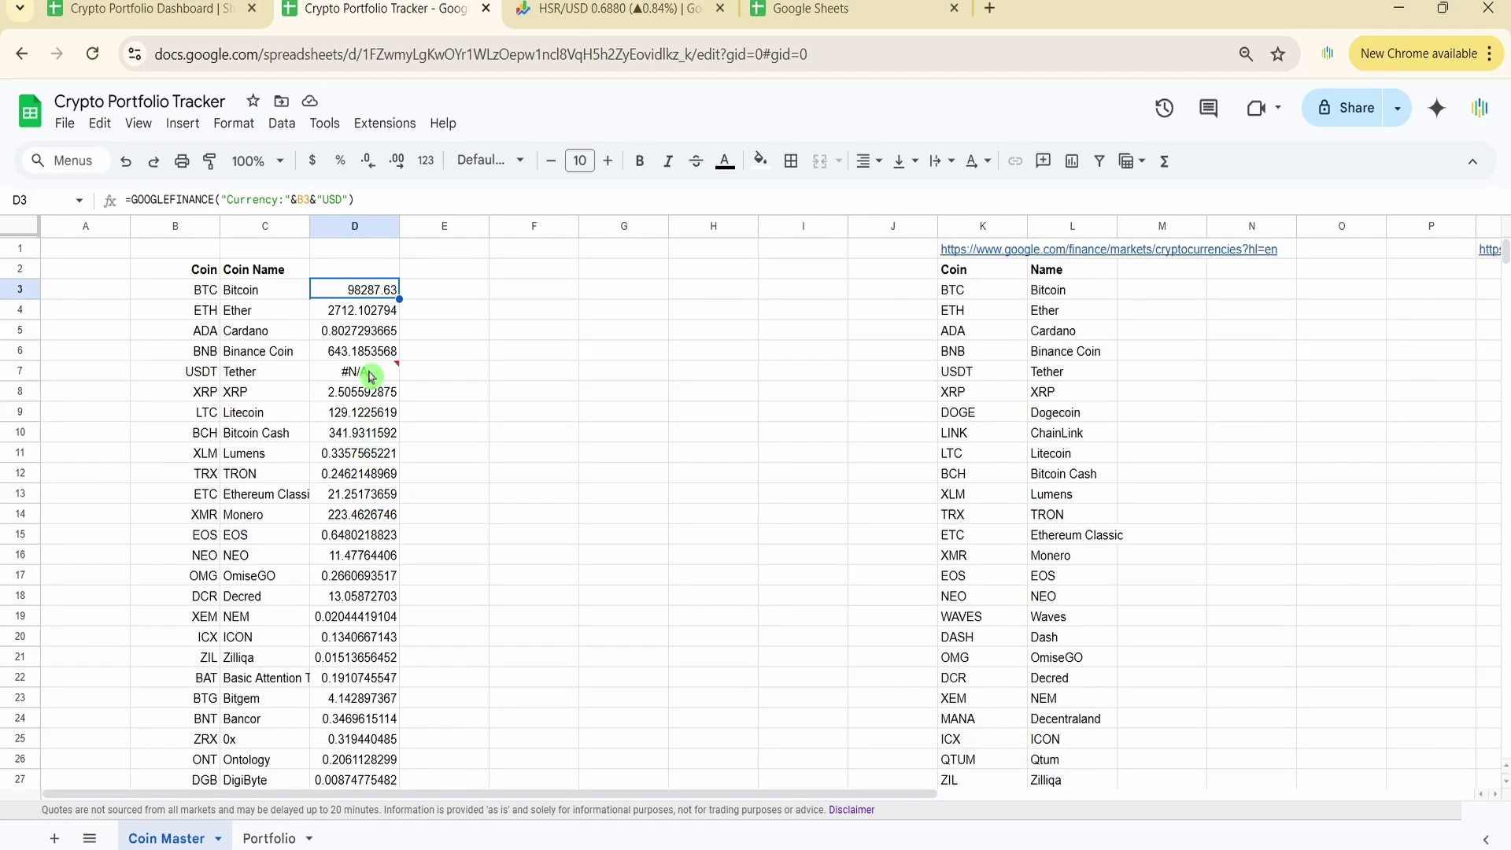
left_click(373, 373)
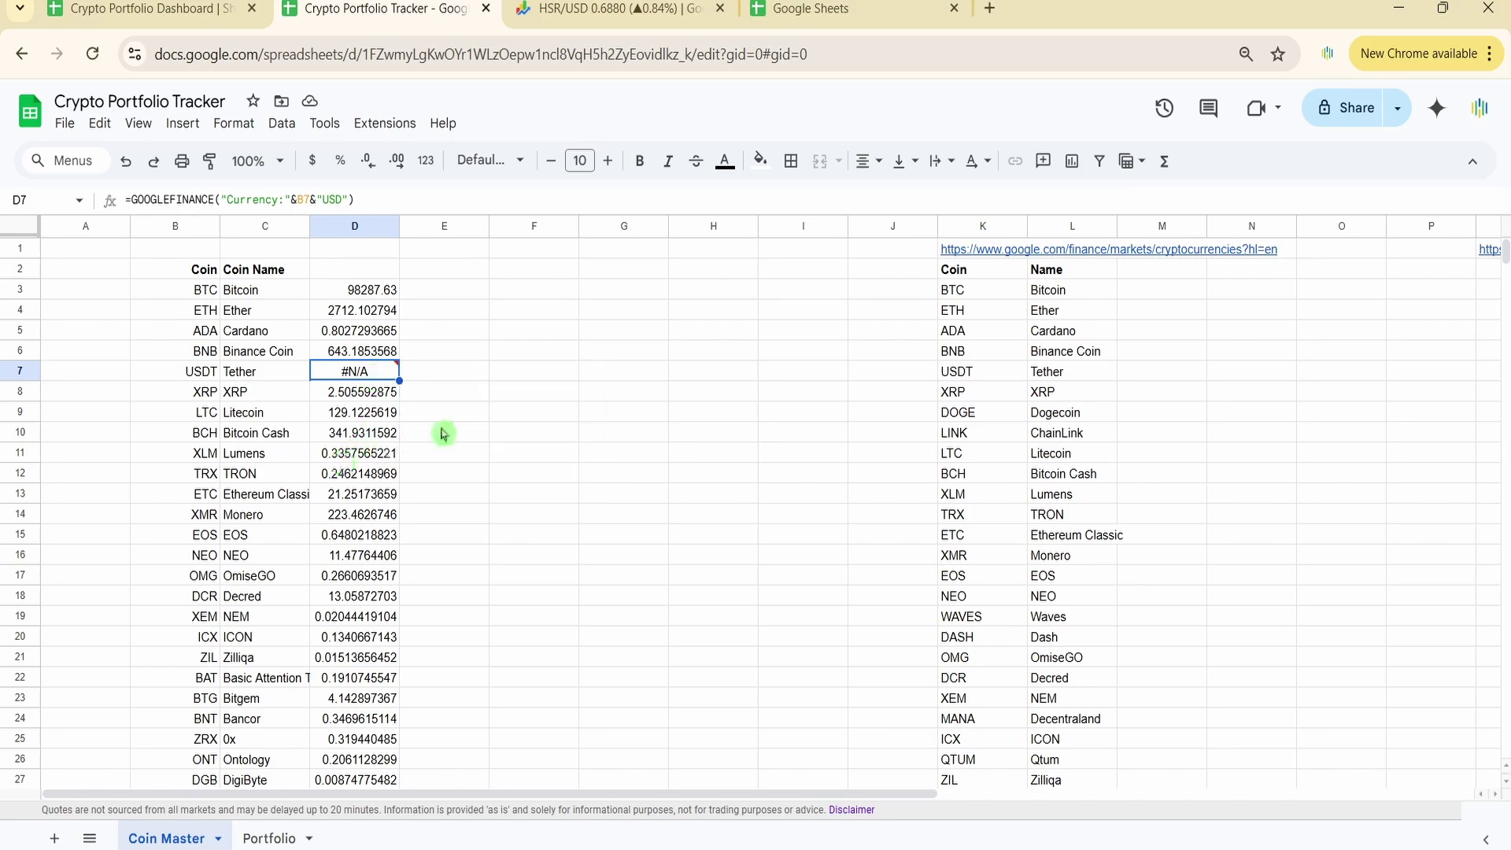
Step: Enter the formula =GOOGLEFINANCE("Currency:"&K3&"INR") in cell M3 to fetch Bitcoin's price in Indian rupees
left_click(1145, 295)
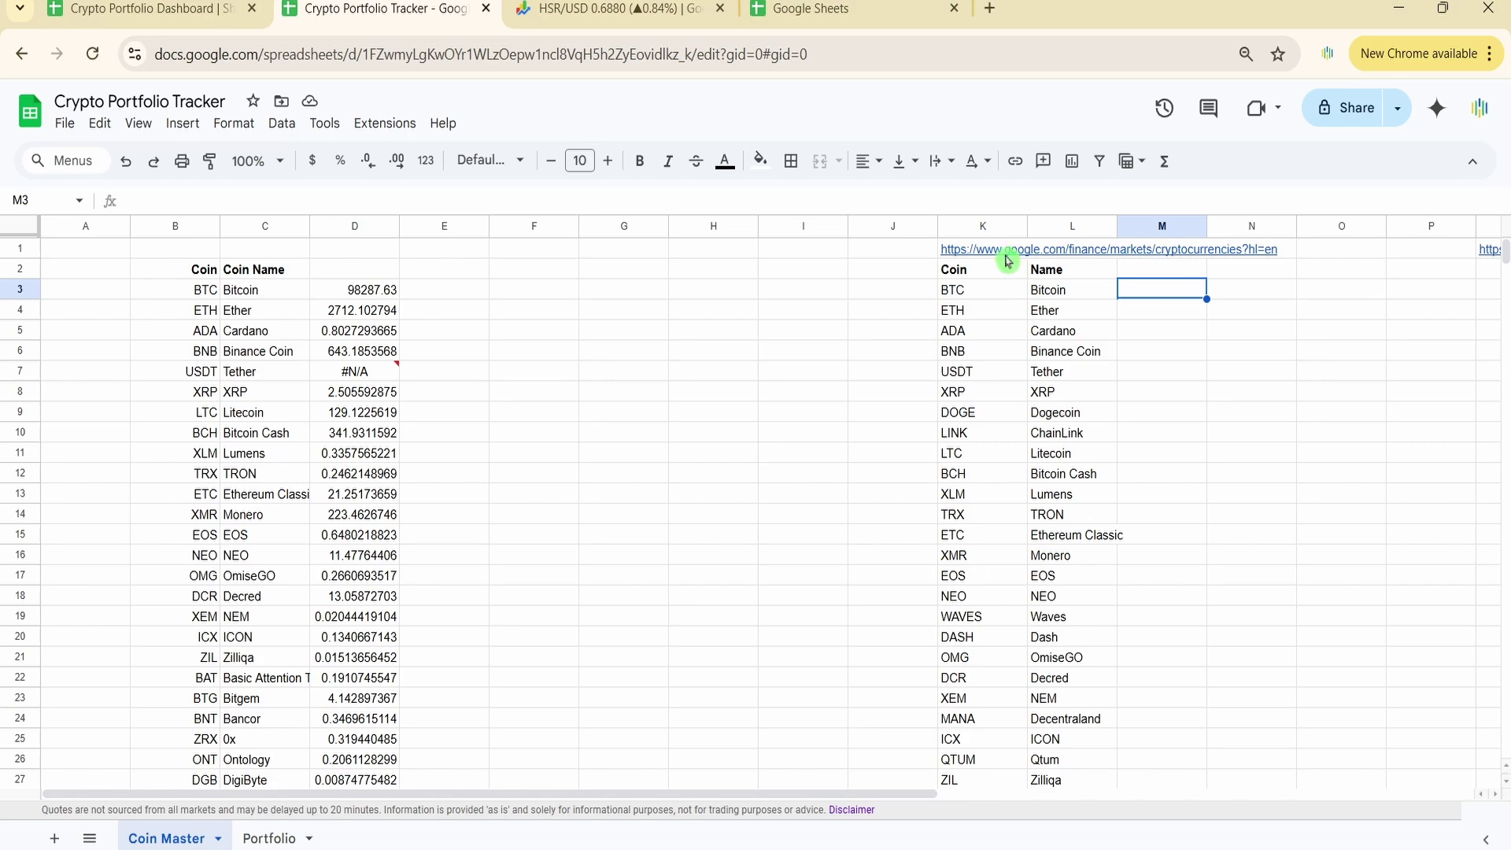
left_click(872, 309)
left_click(1150, 289)
type("=Goo")
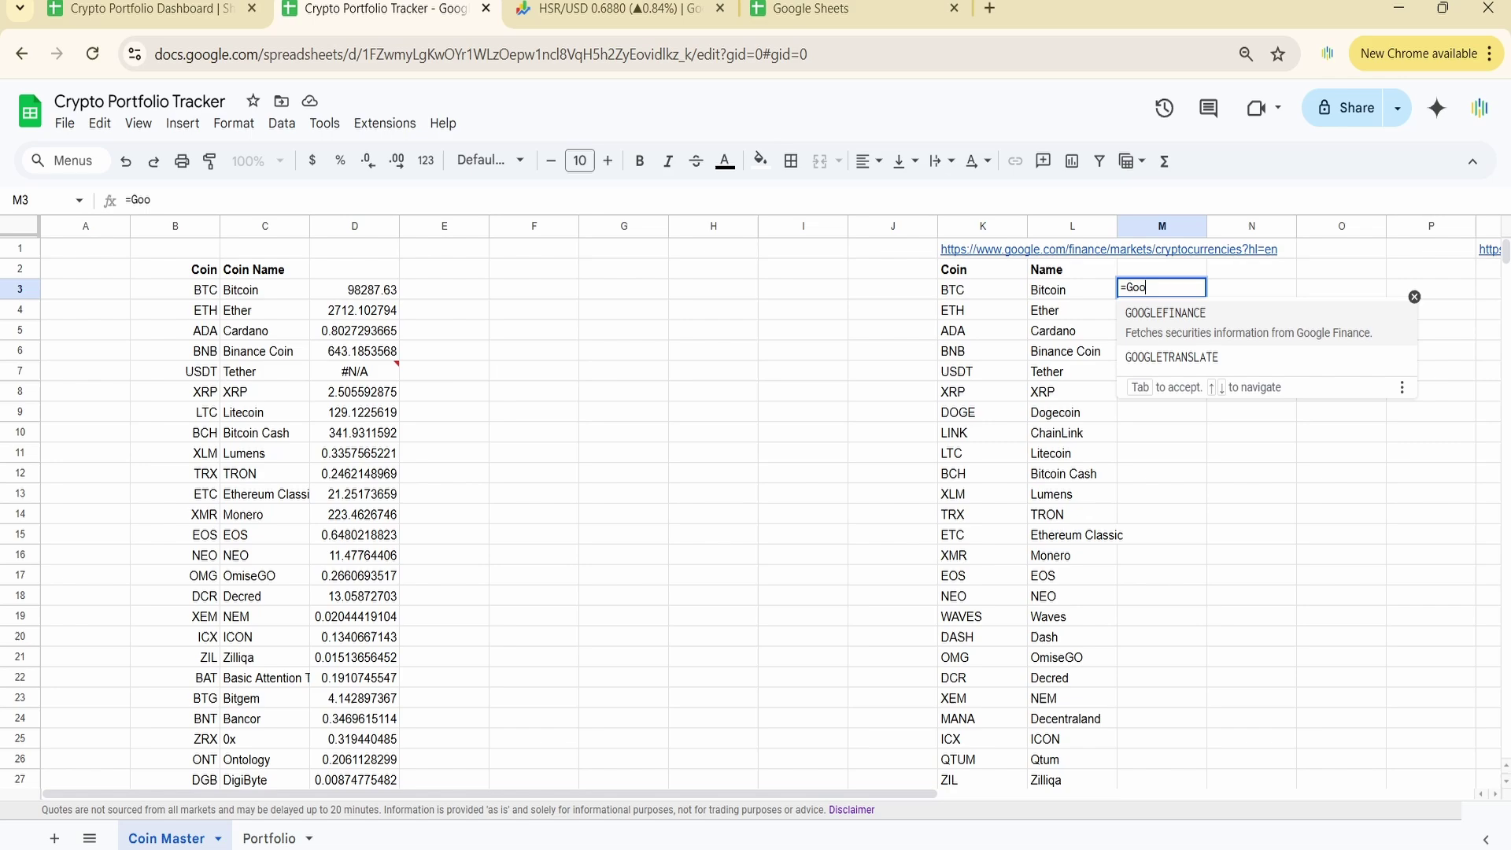
left_click(1178, 334)
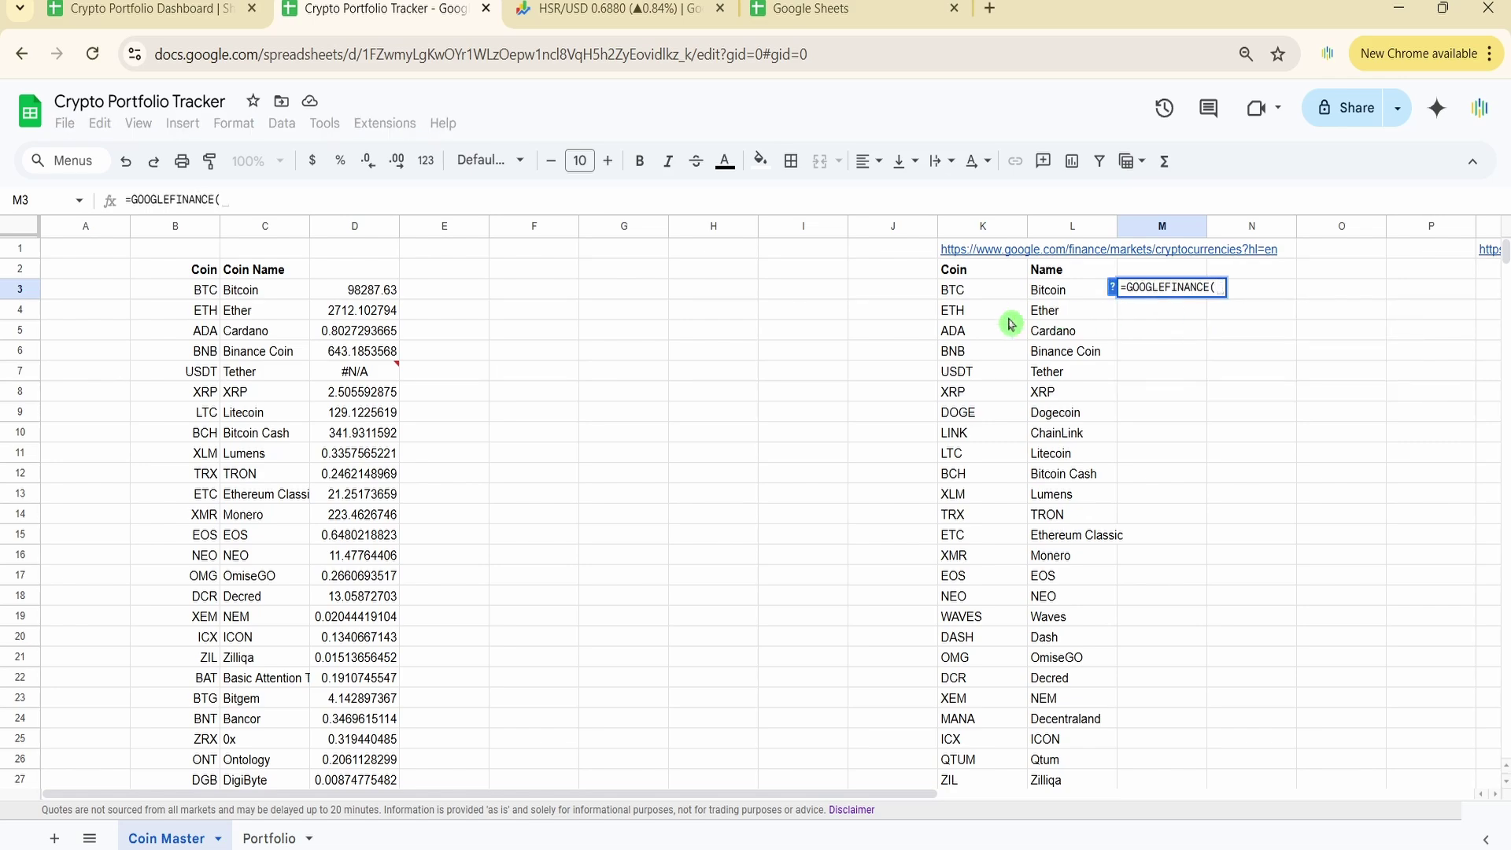
type("\"")
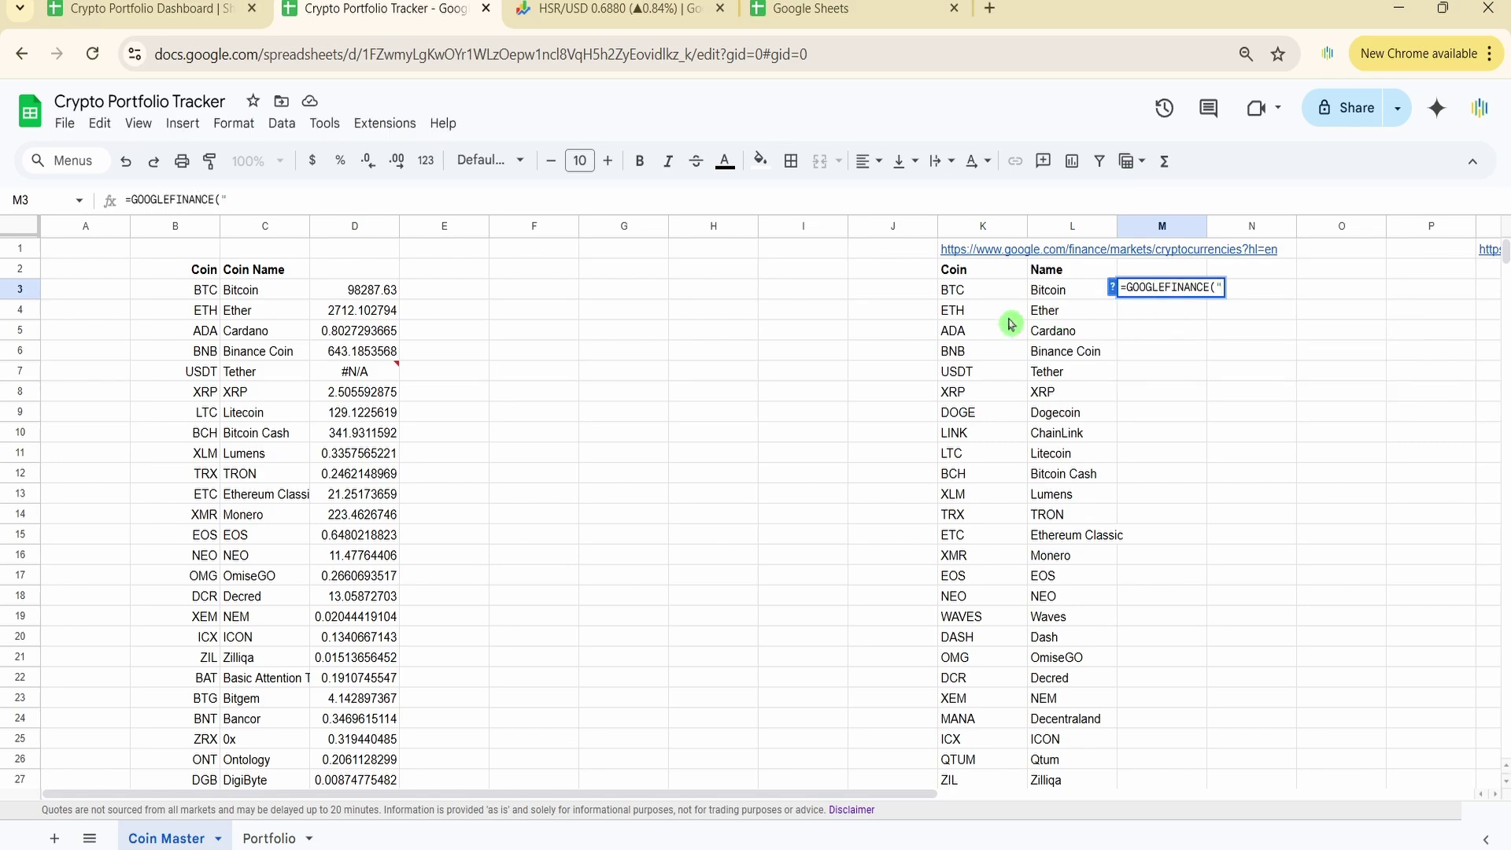
type("Currency")
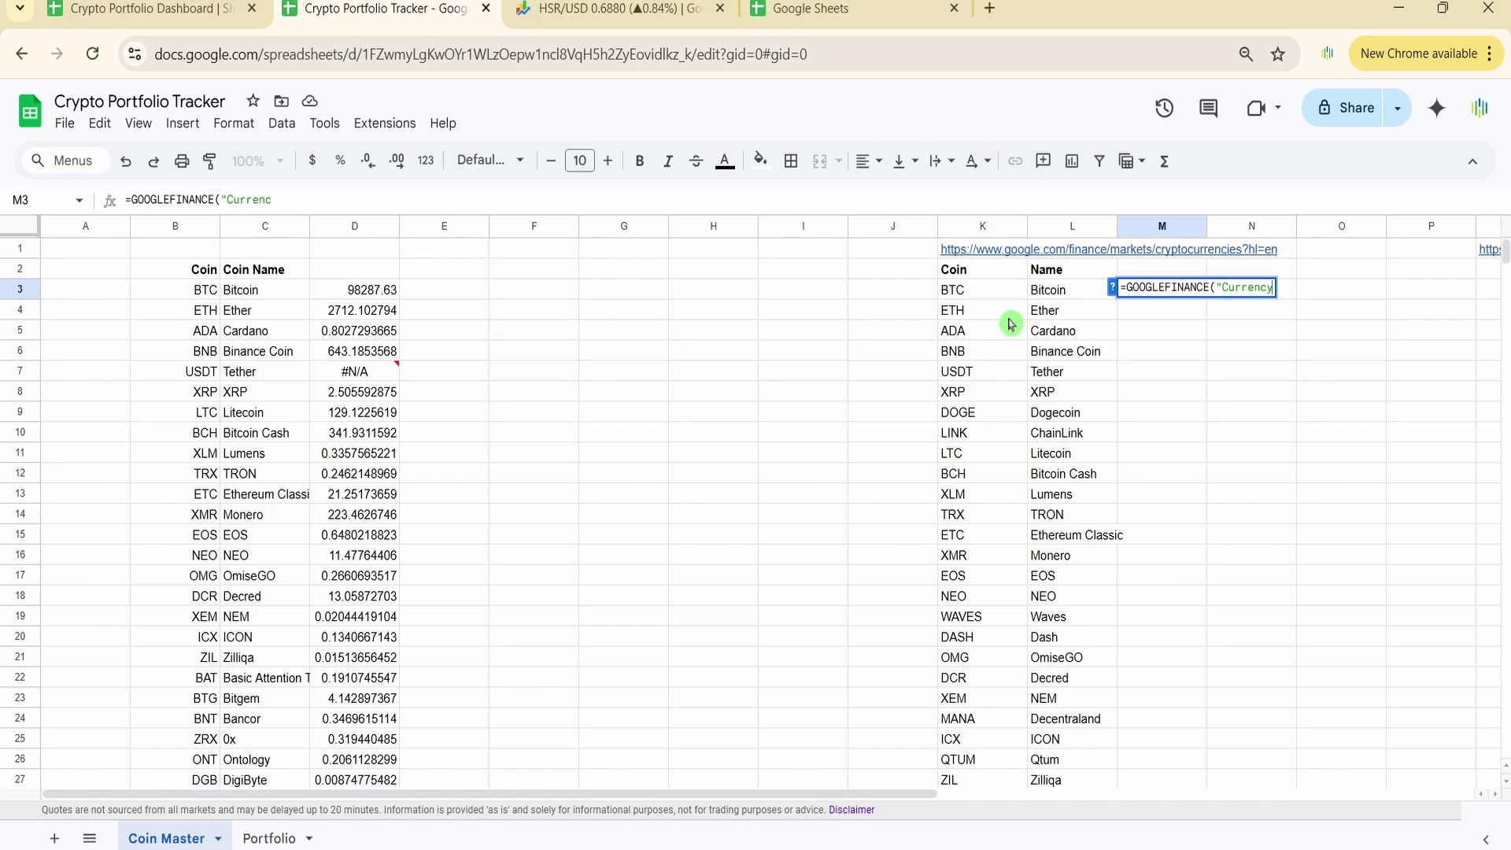
type(":\"&")
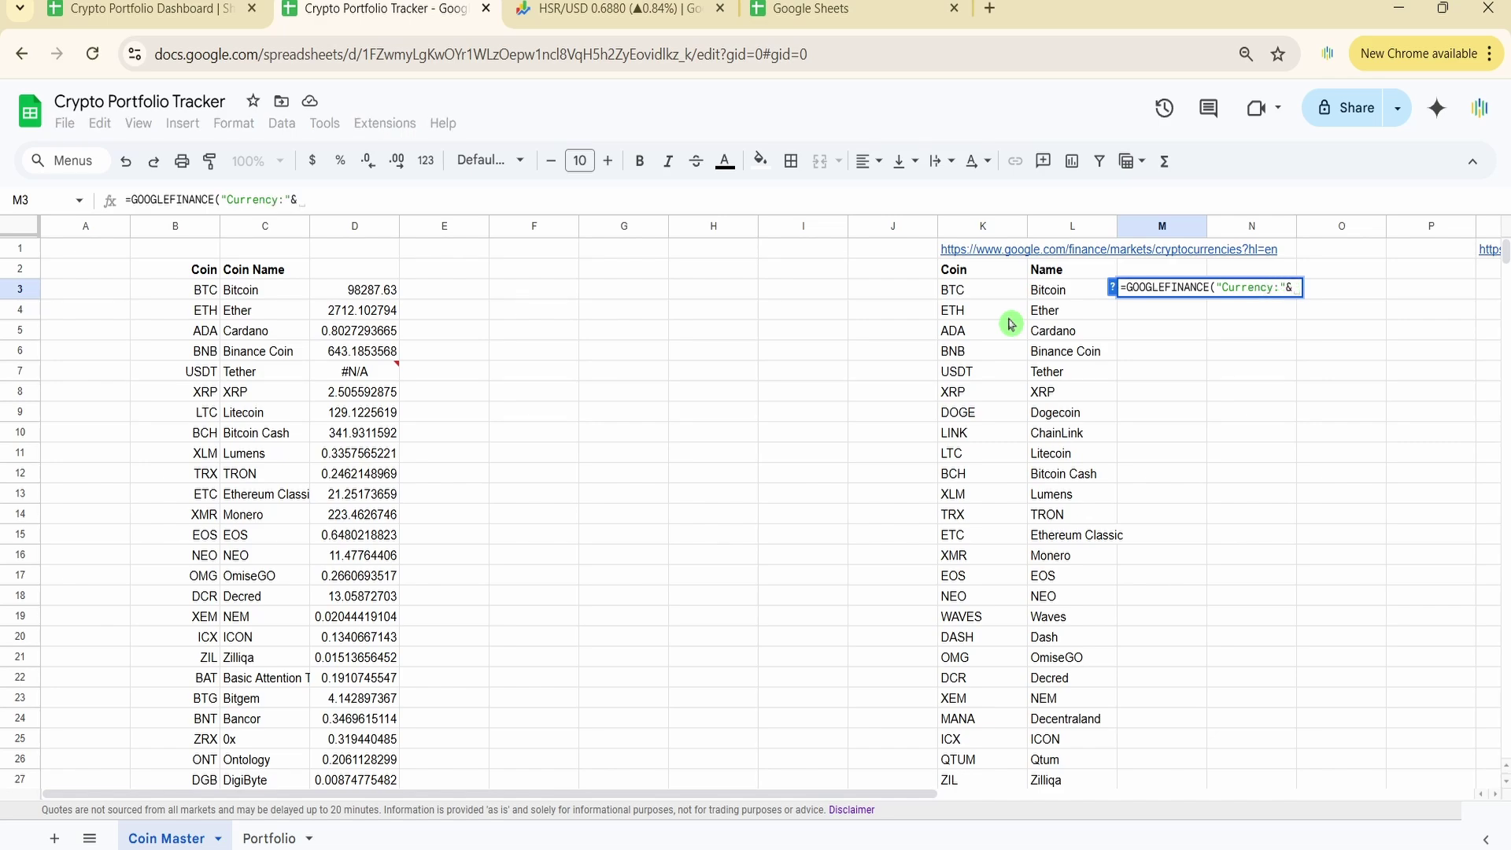
left_click(983, 298)
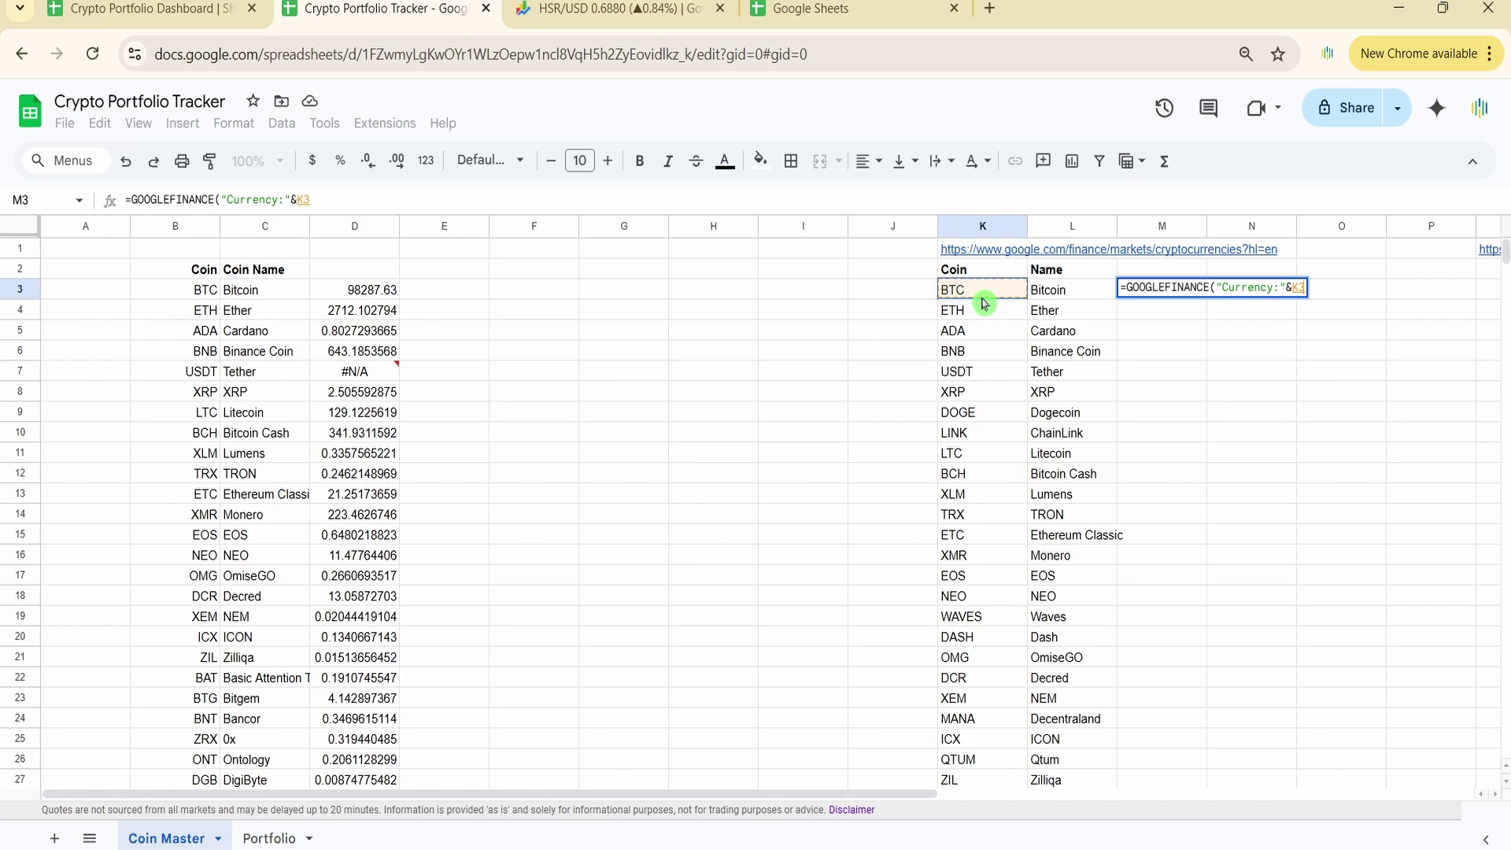
type("&\"")
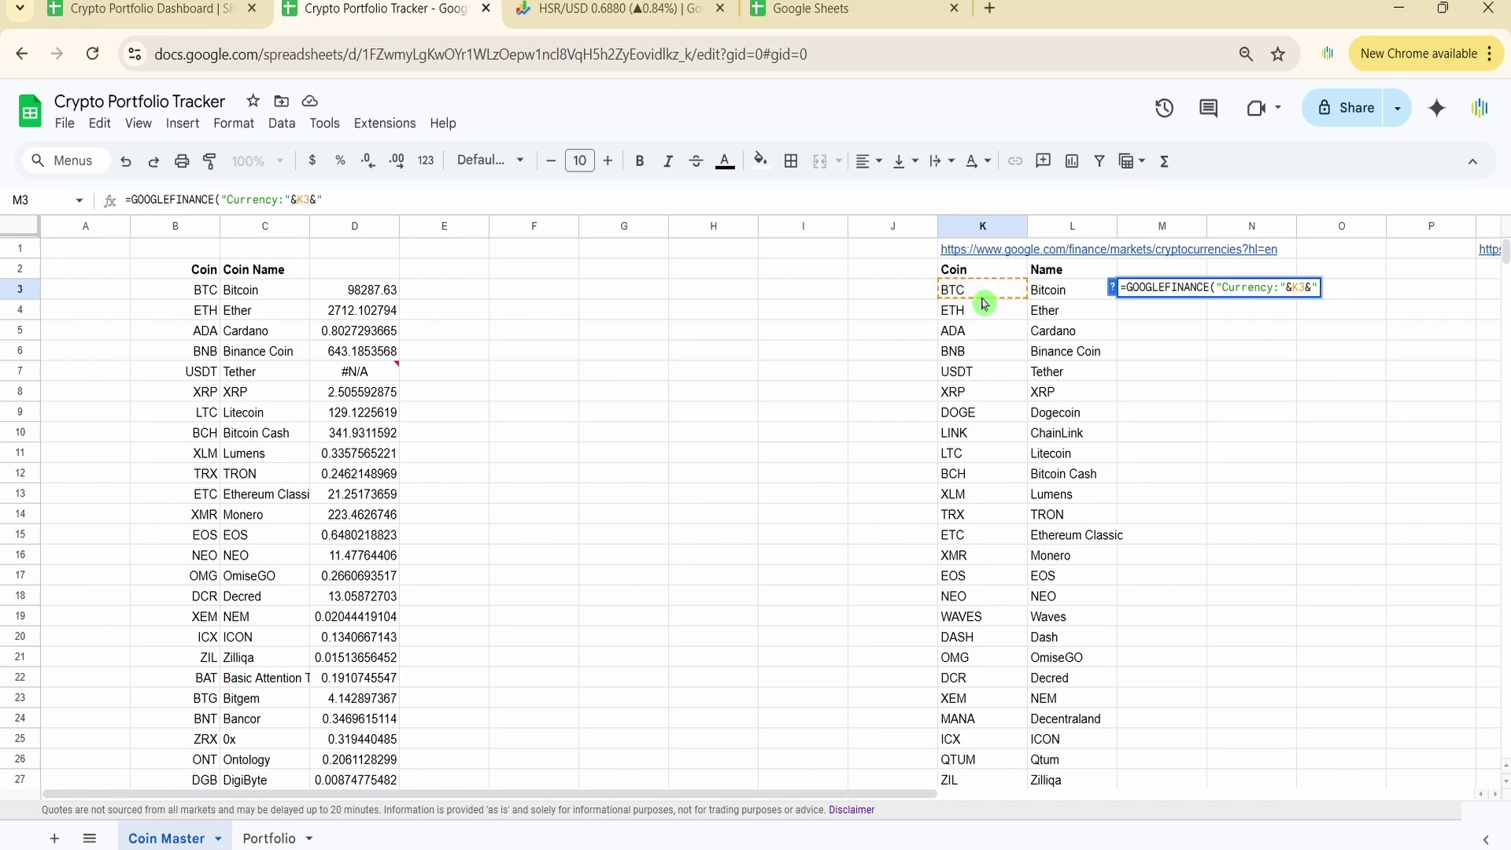
type("INR\")")
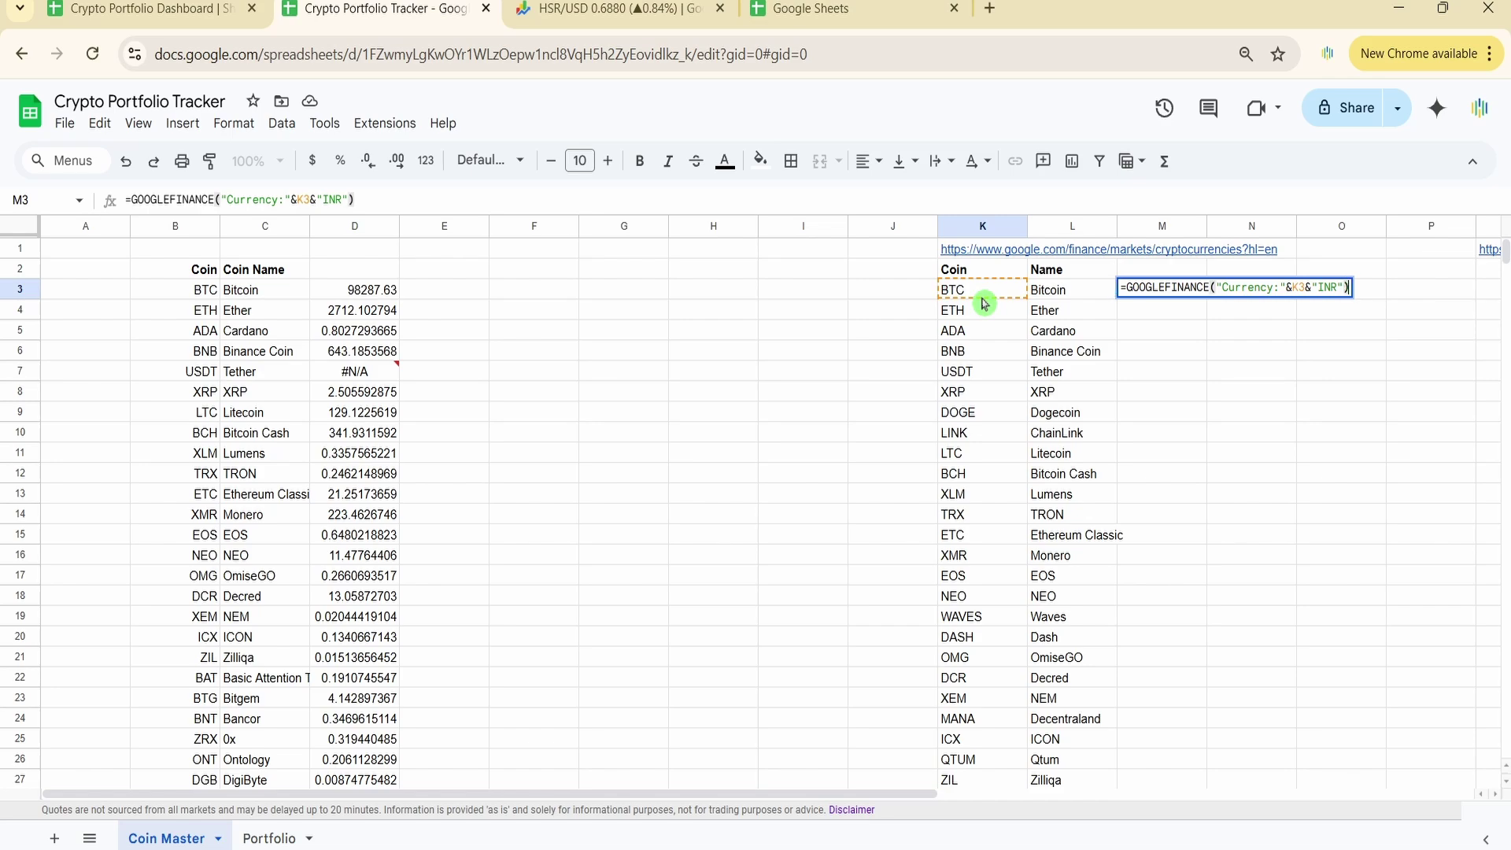
key("Return")
Step: Fill the M3 rupee price formula down for all coins in column K and check the results in column M
left_click(1178, 292)
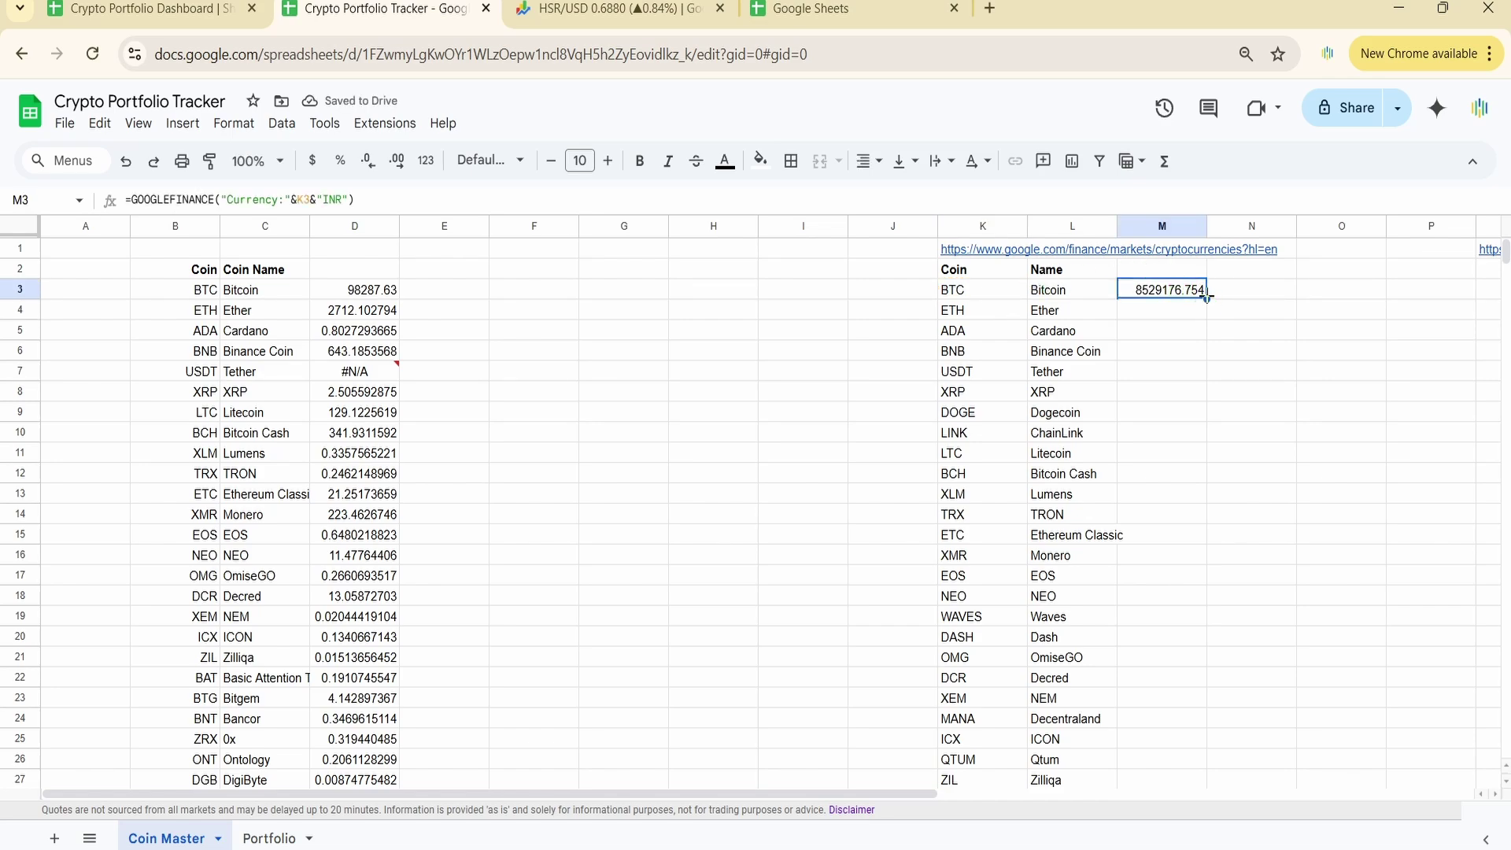
double_click(1206, 297)
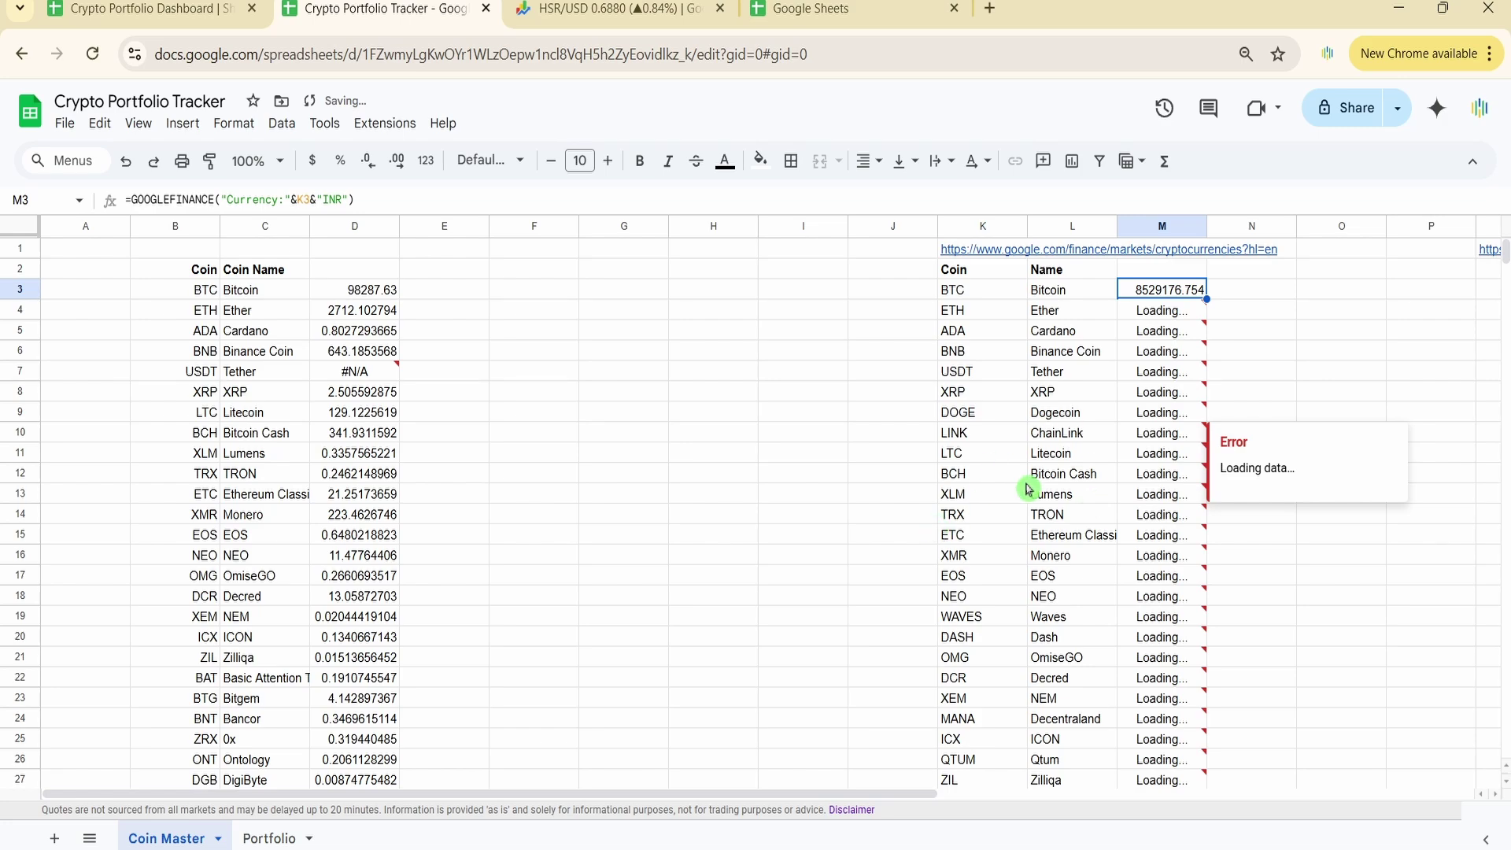
scroll(1062, 508, "down", 2)
scroll(1196, 625, "down", 5)
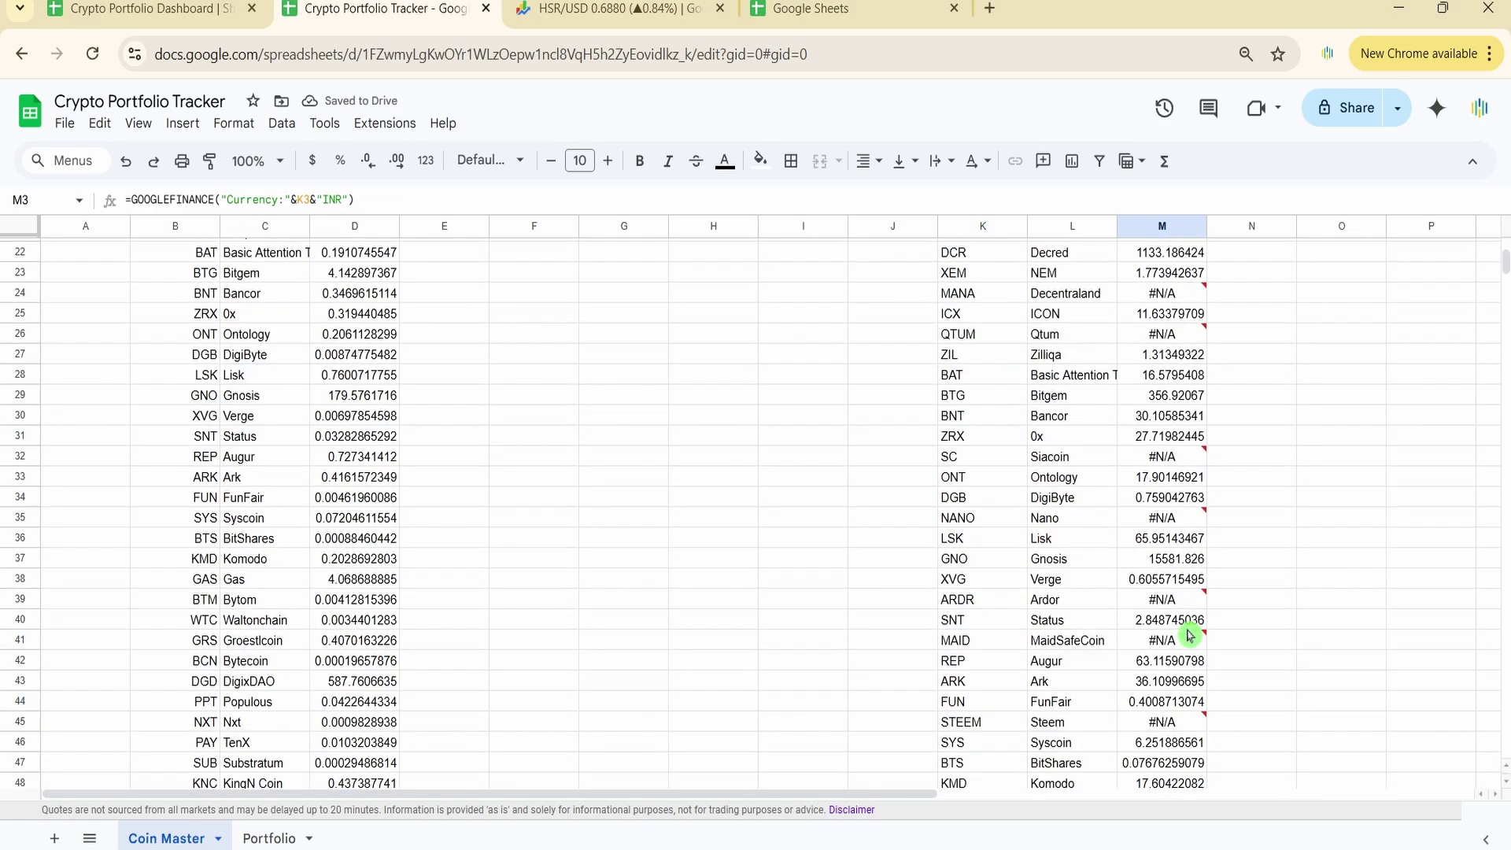
scroll(1188, 636, "down", 4)
scroll(1184, 632, "up", 10)
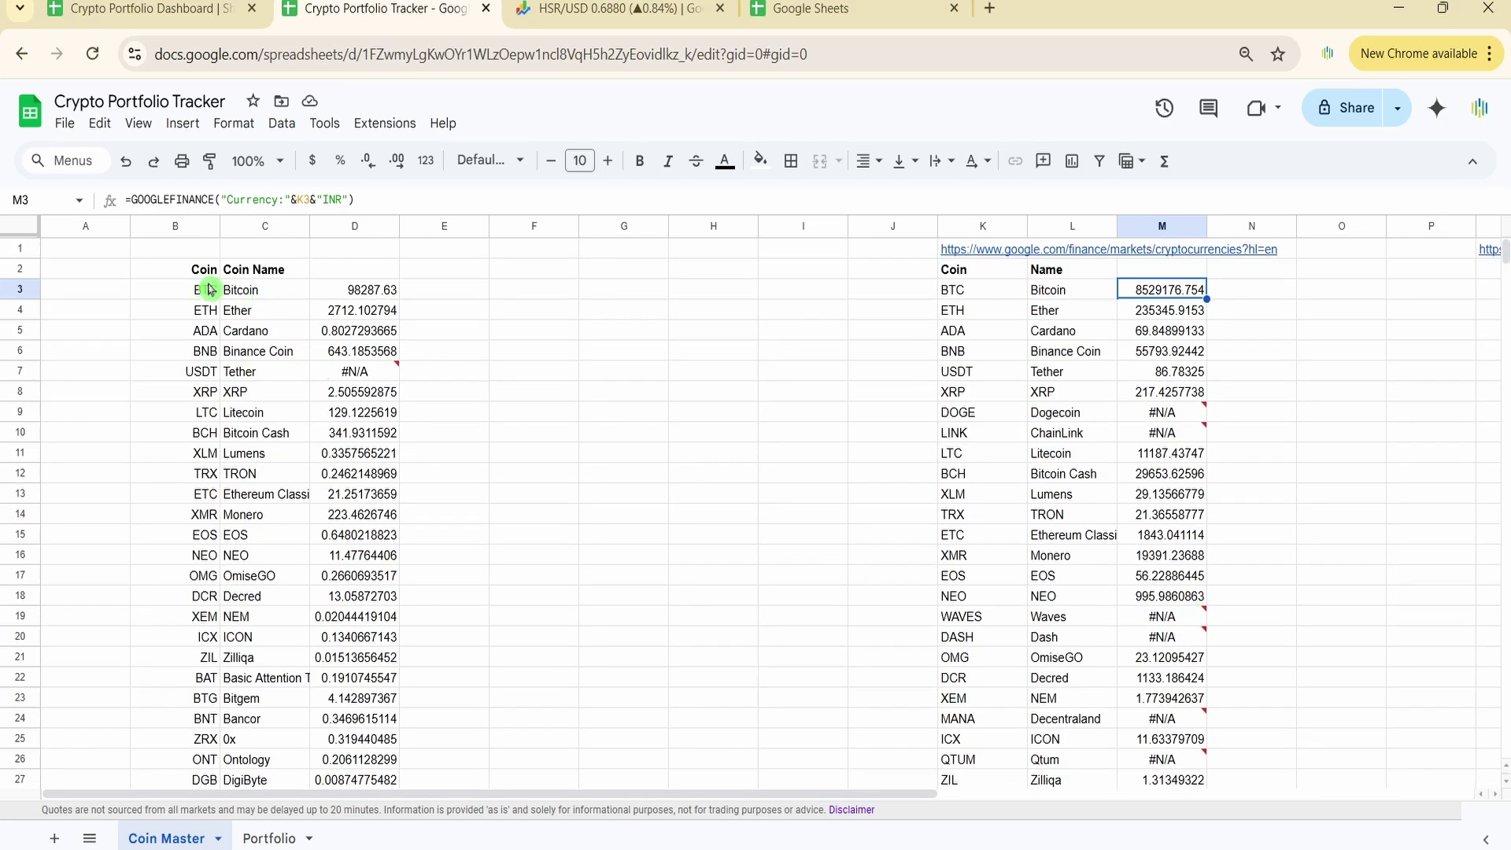
Step: Review the coin symbols, names and dollar prices in columns B to D of Coin Master down to the last coin
left_click_drag(206, 271, 409, 595)
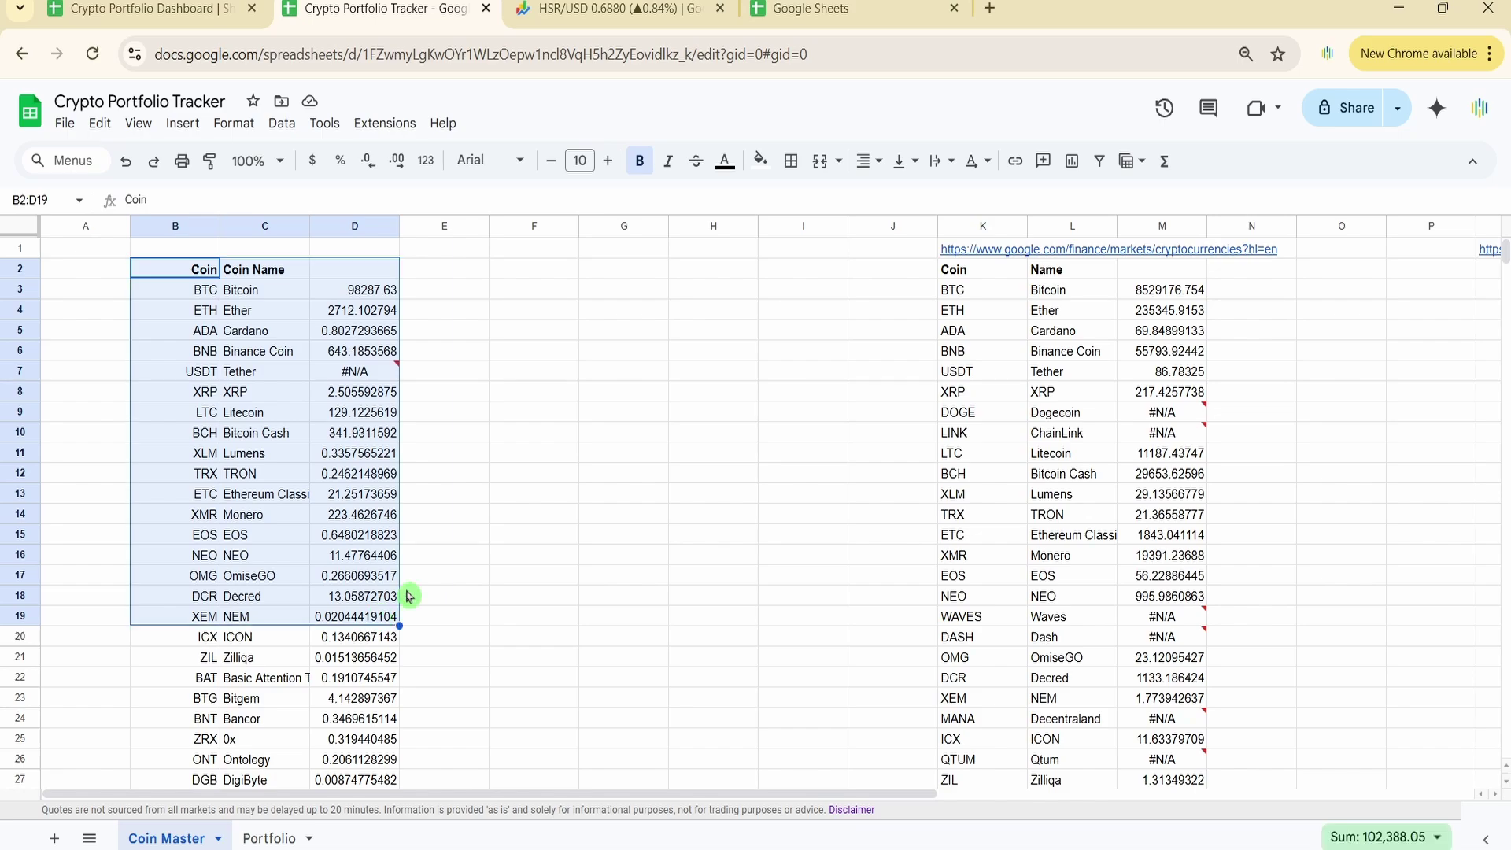
scroll(409, 595, "down", 5)
scroll(405, 590, "up", 5)
scroll(304, 724, "down", 8)
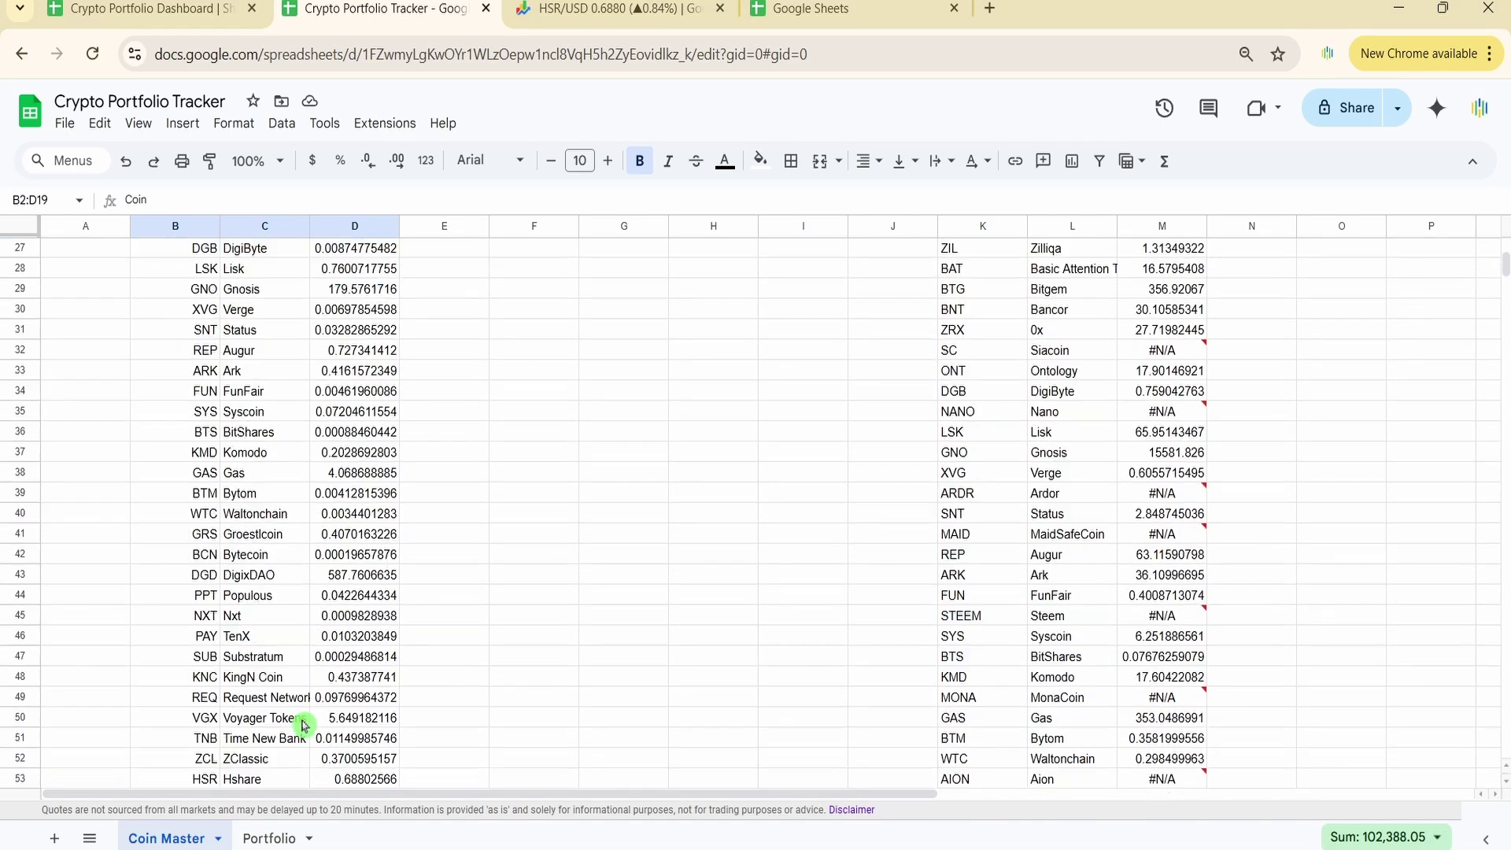
scroll(303, 724, "up", 7)
scroll(304, 724, "up", 2)
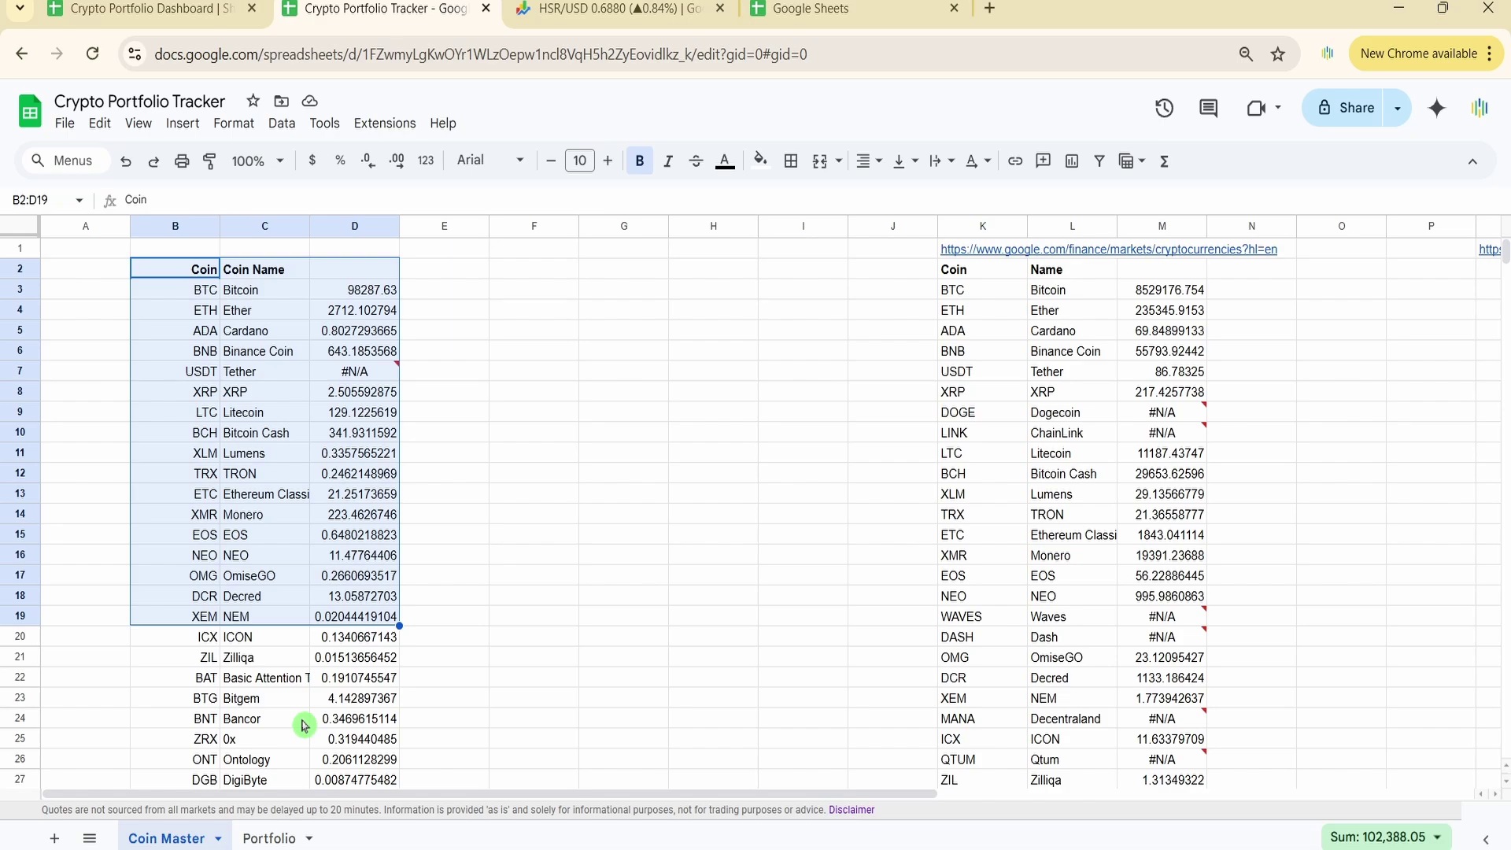
scroll(317, 511, "down", 10)
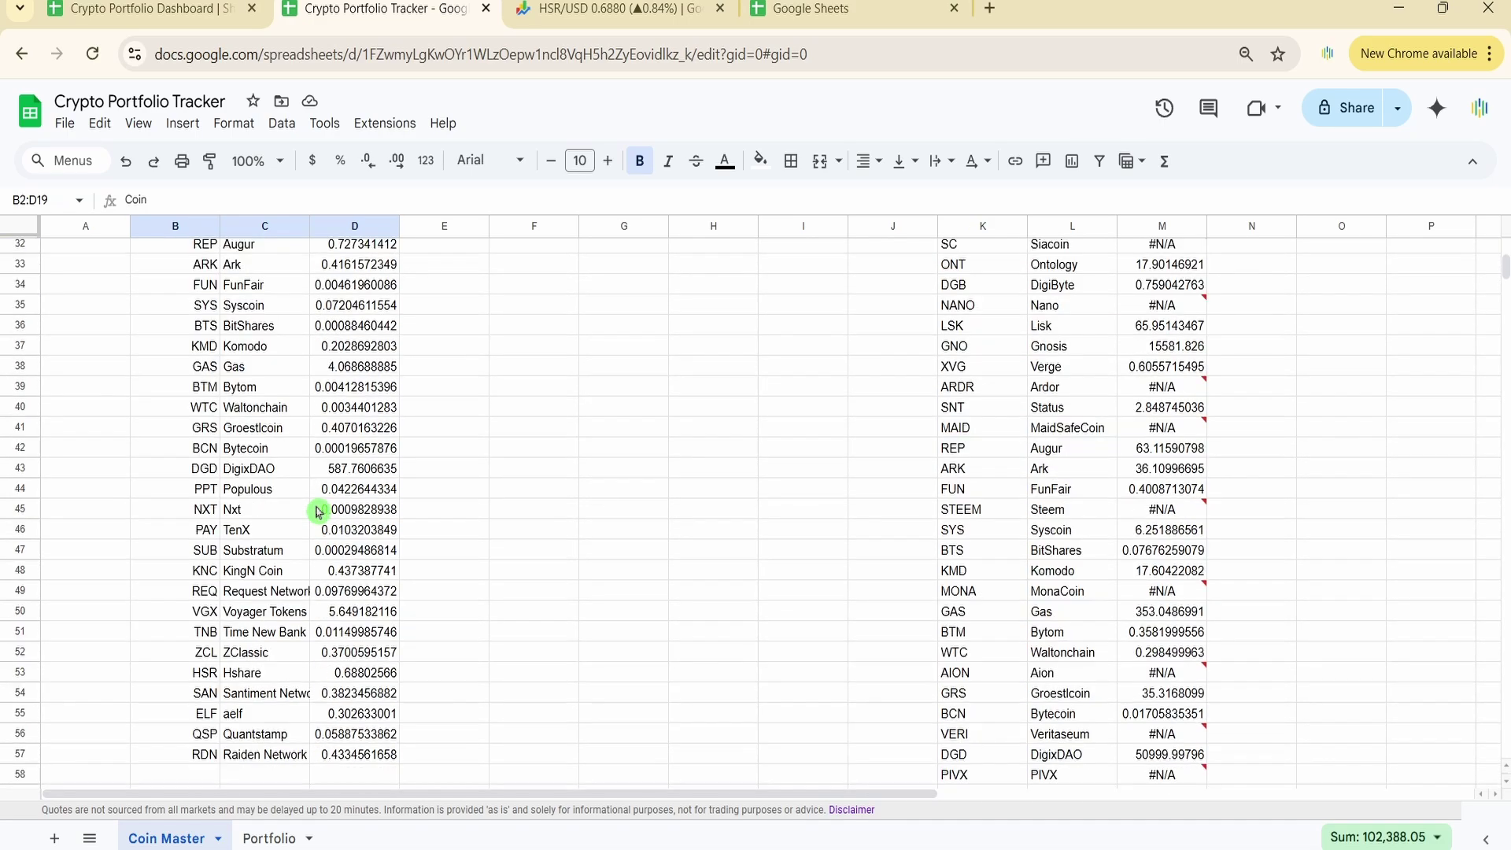
scroll(317, 511, "down", 4)
scroll(317, 511, "up", 14)
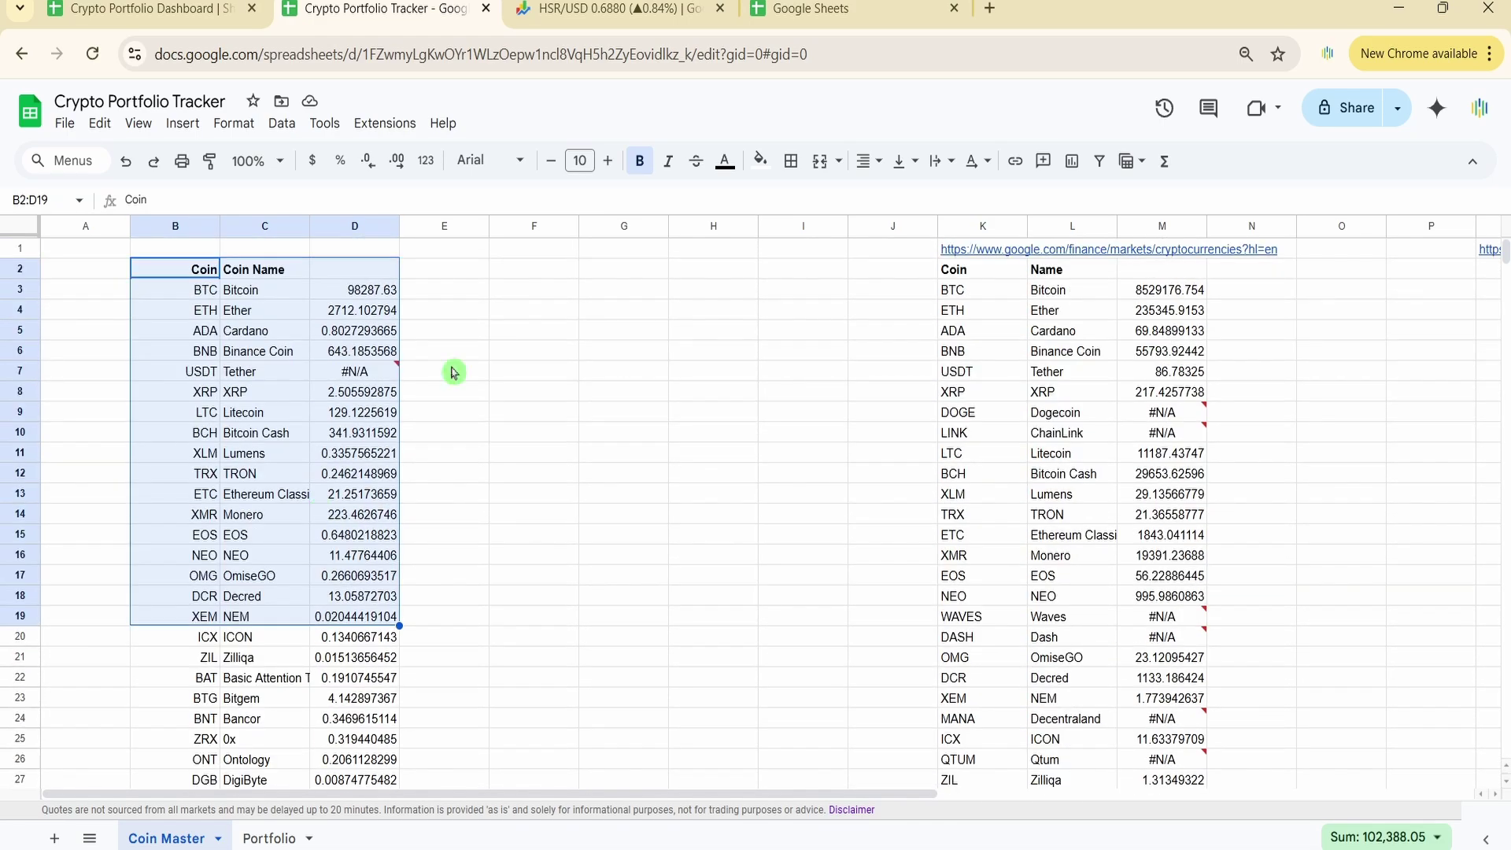
left_click(454, 372)
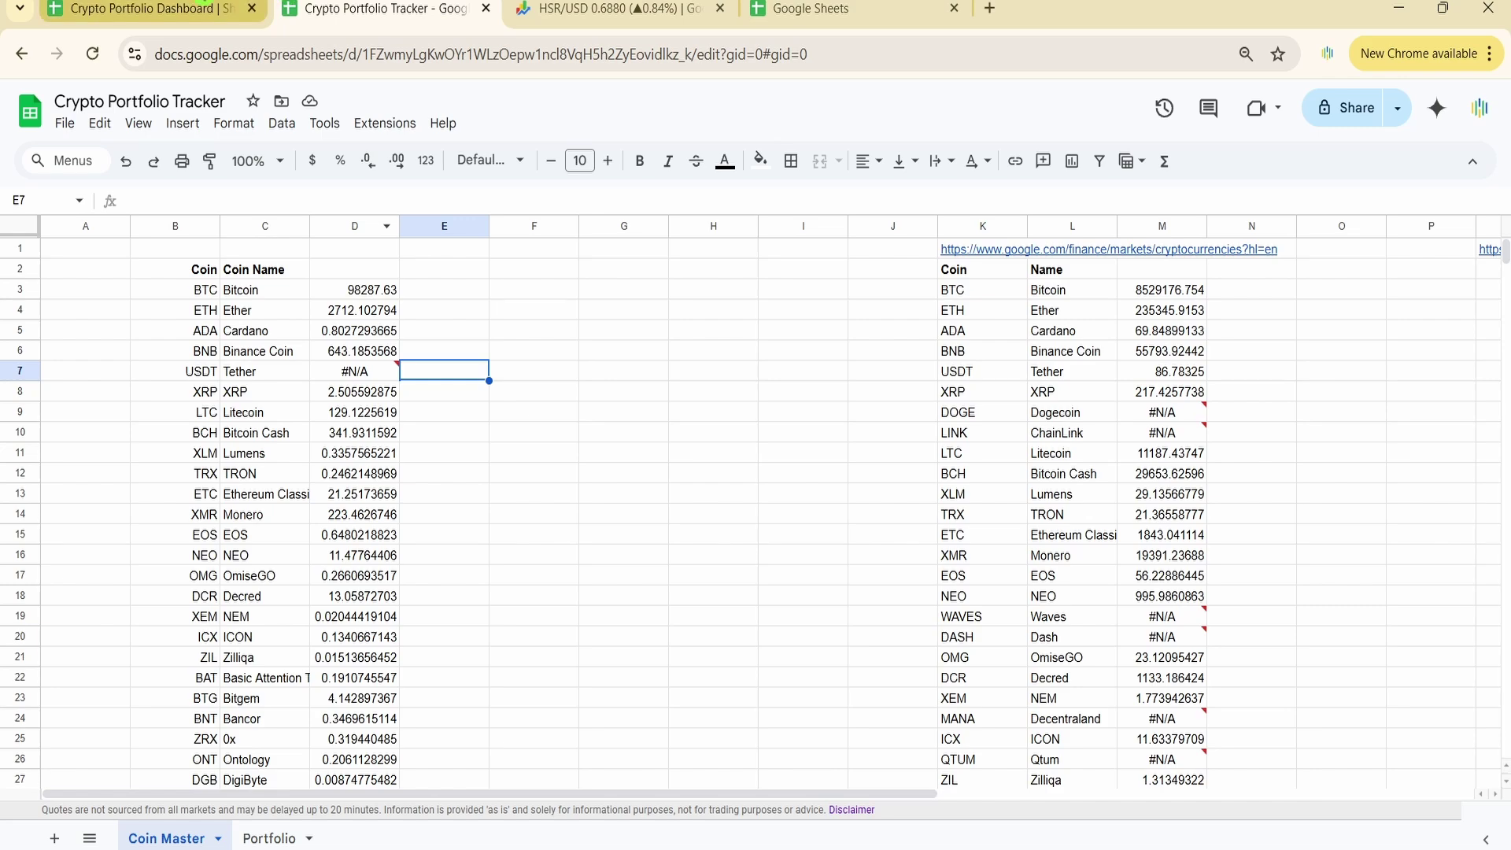
Step: Switch to the Crypto Portfolio Dashboard spreadsheet and inspect its layout and the Current Price formula for Bytom in H9
left_click(142, 9)
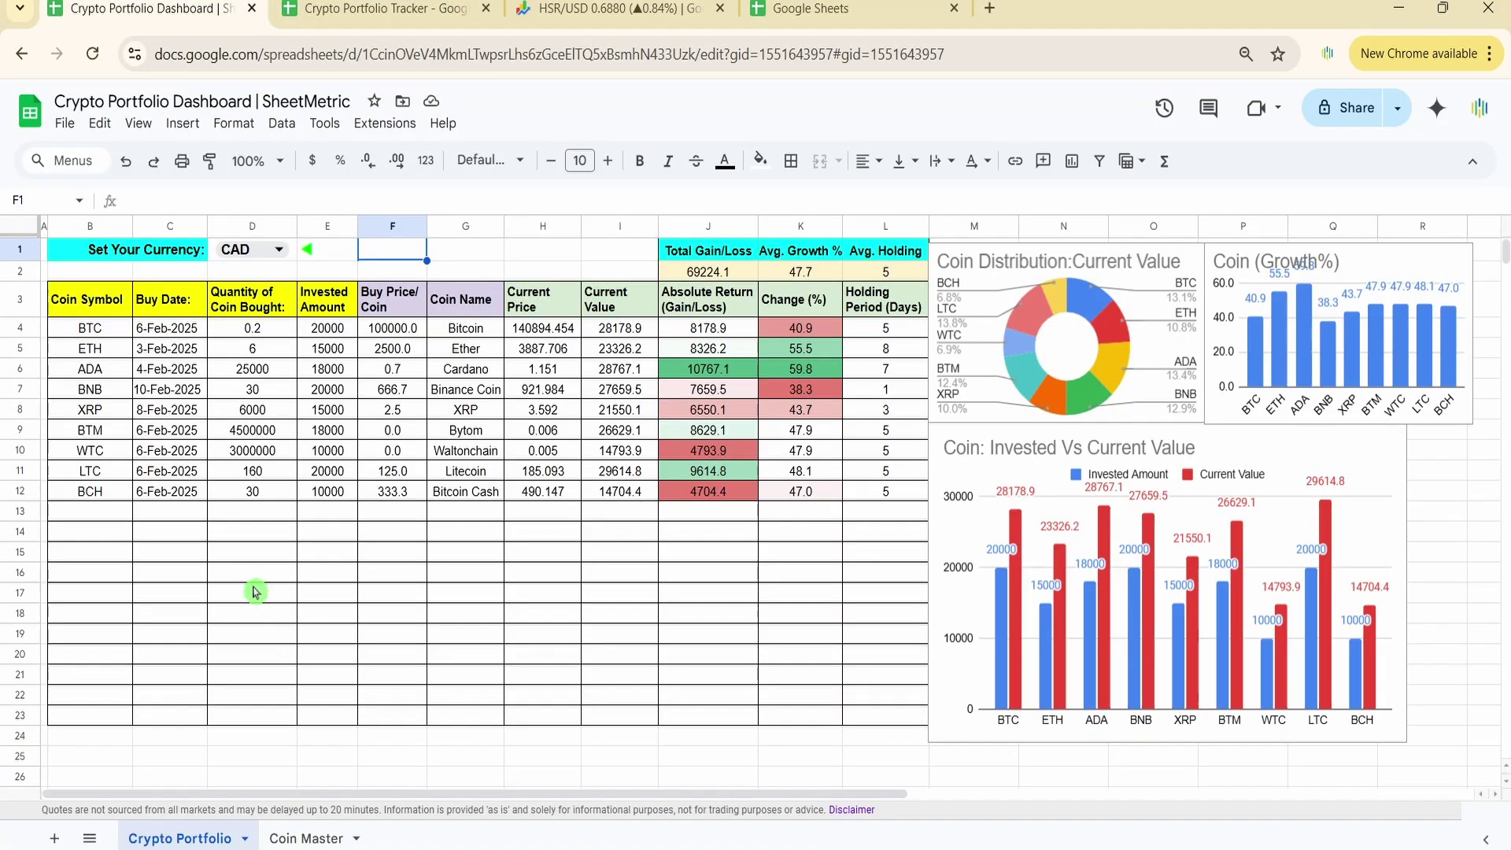
left_click(254, 592)
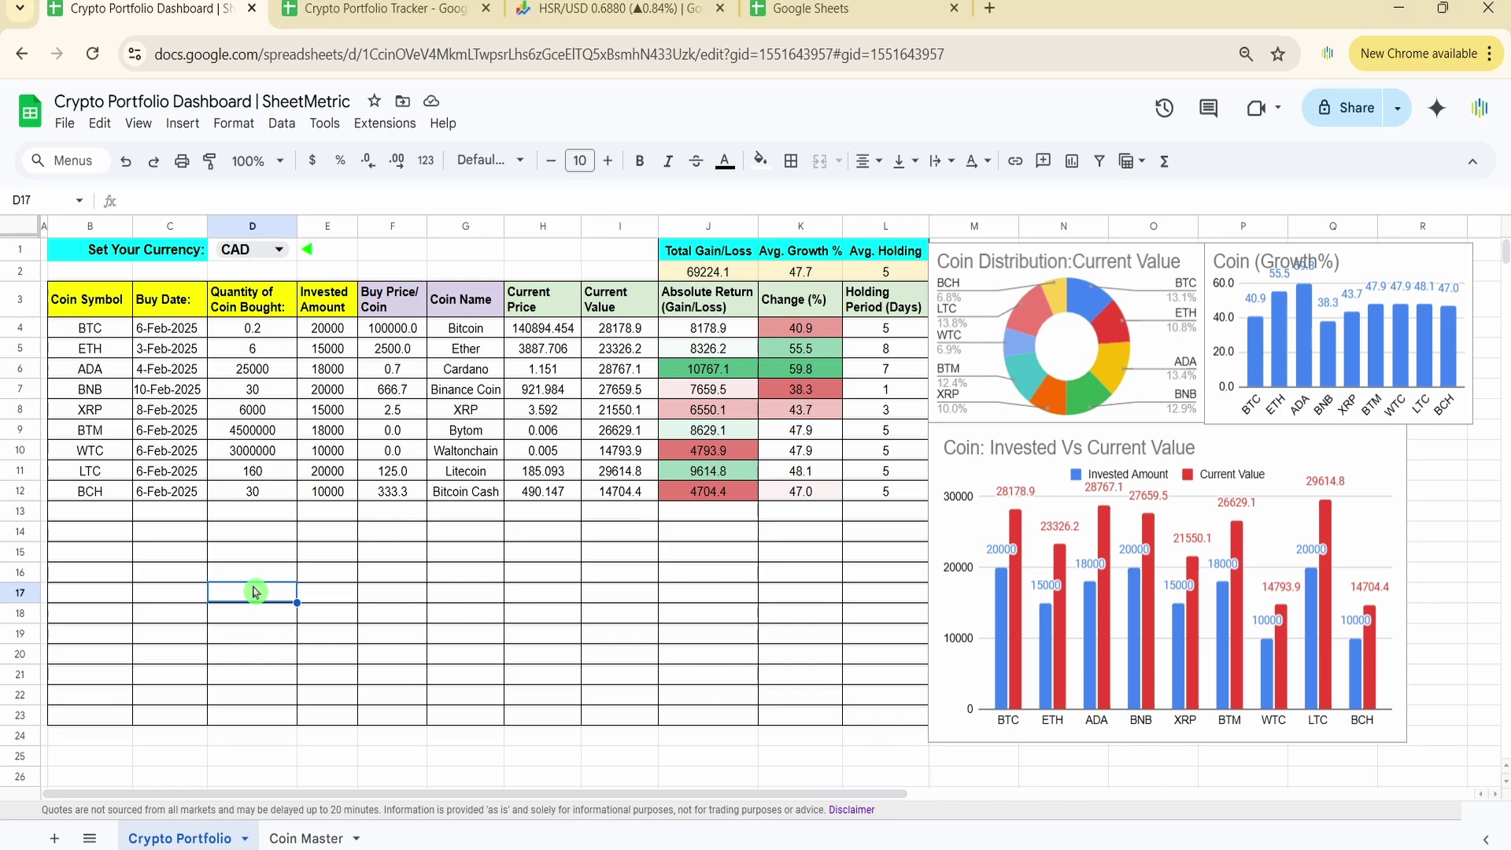
left_click_drag(112, 648, 112, 634)
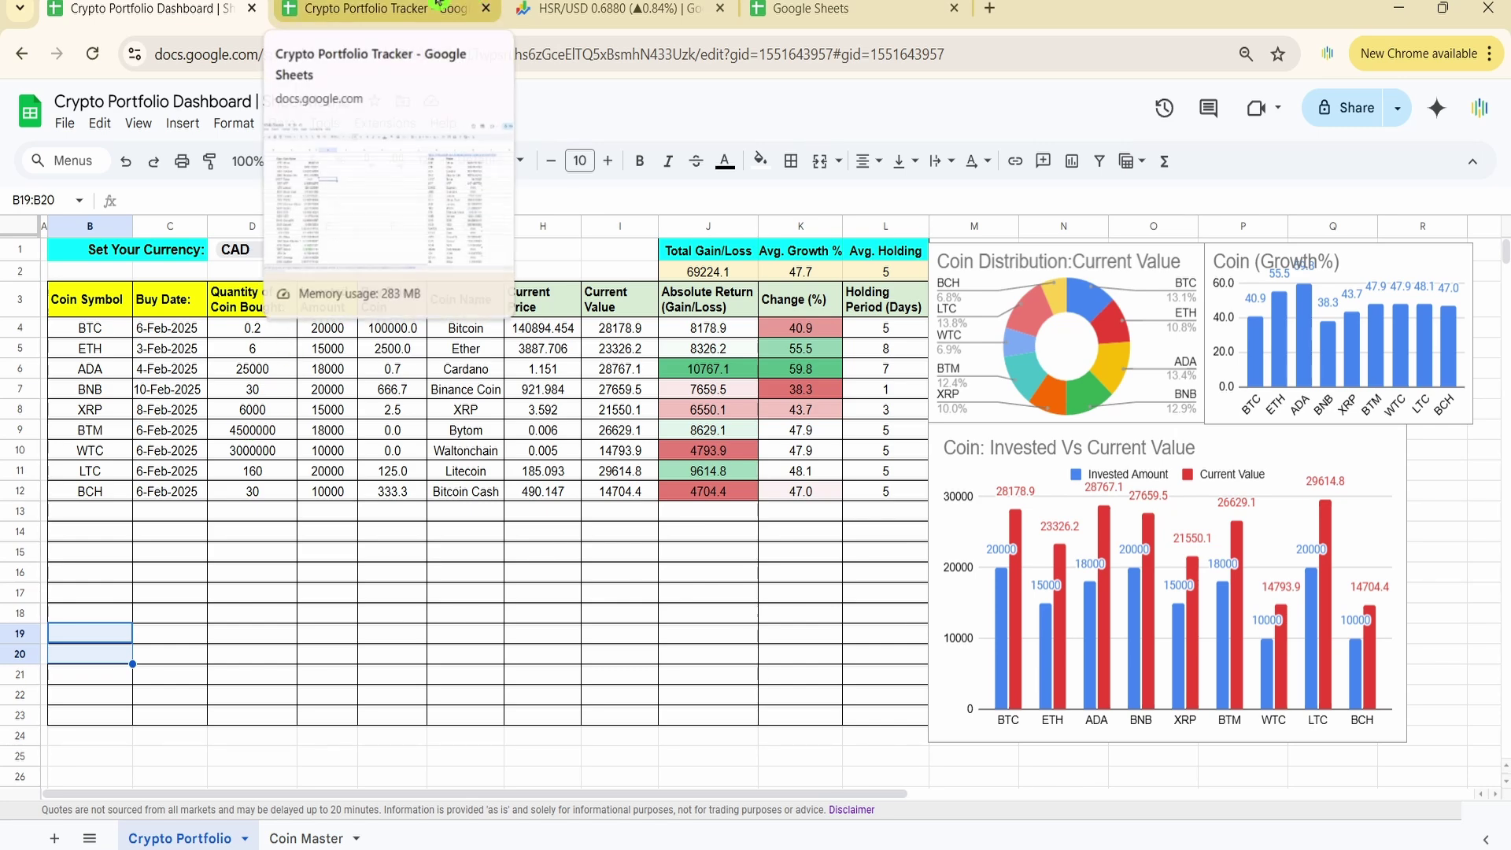
left_click(542, 429)
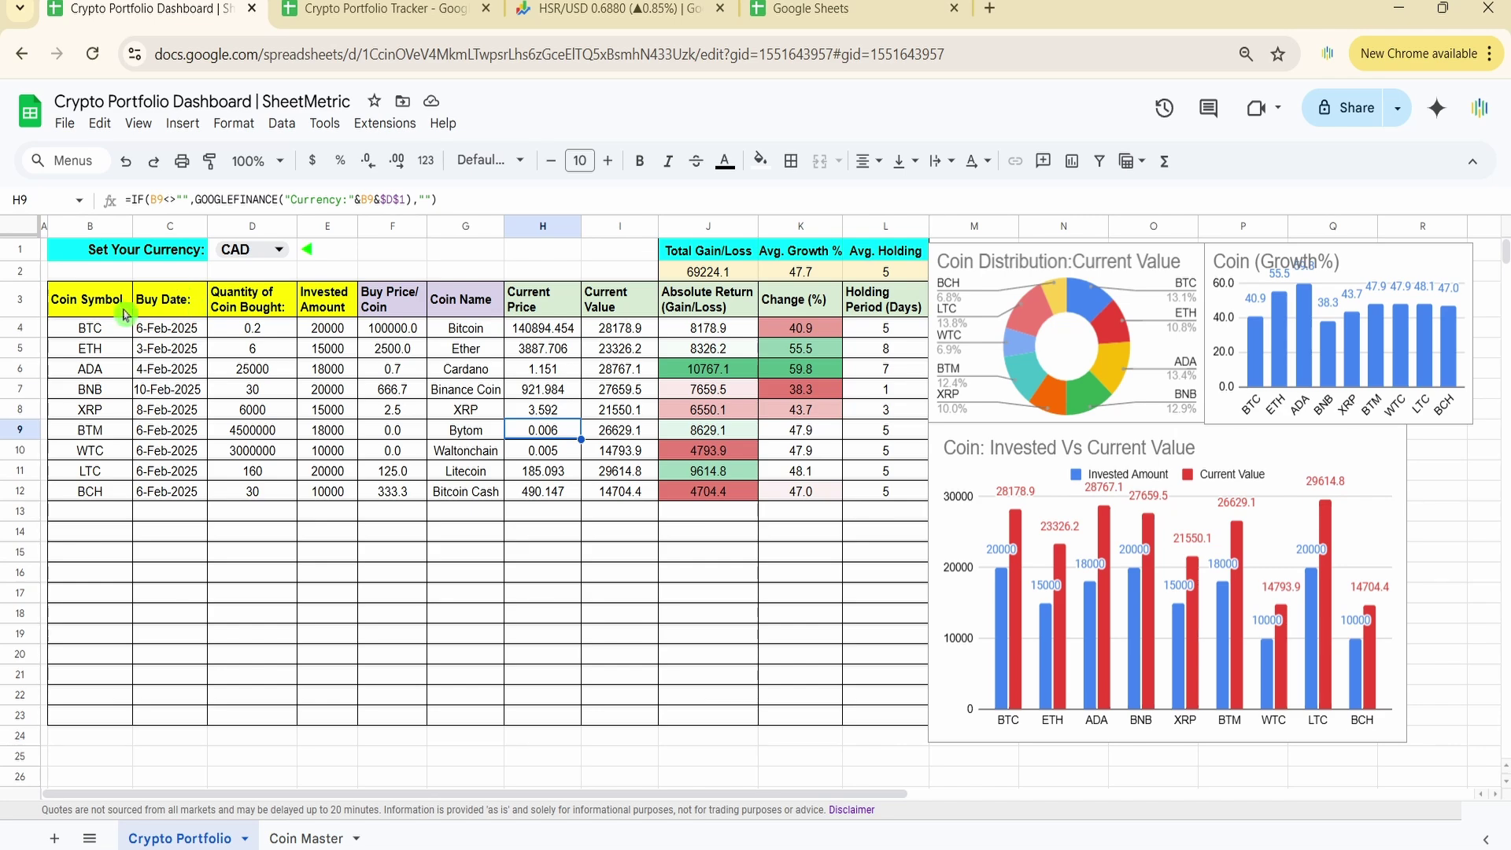
Step: Copy the header row B3:L3 from the dashboard into the Portfolio sheet of Crypto Portfolio Tracker, starting at cell B3
left_click_drag(118, 299, 887, 314)
key("ctrl+c")
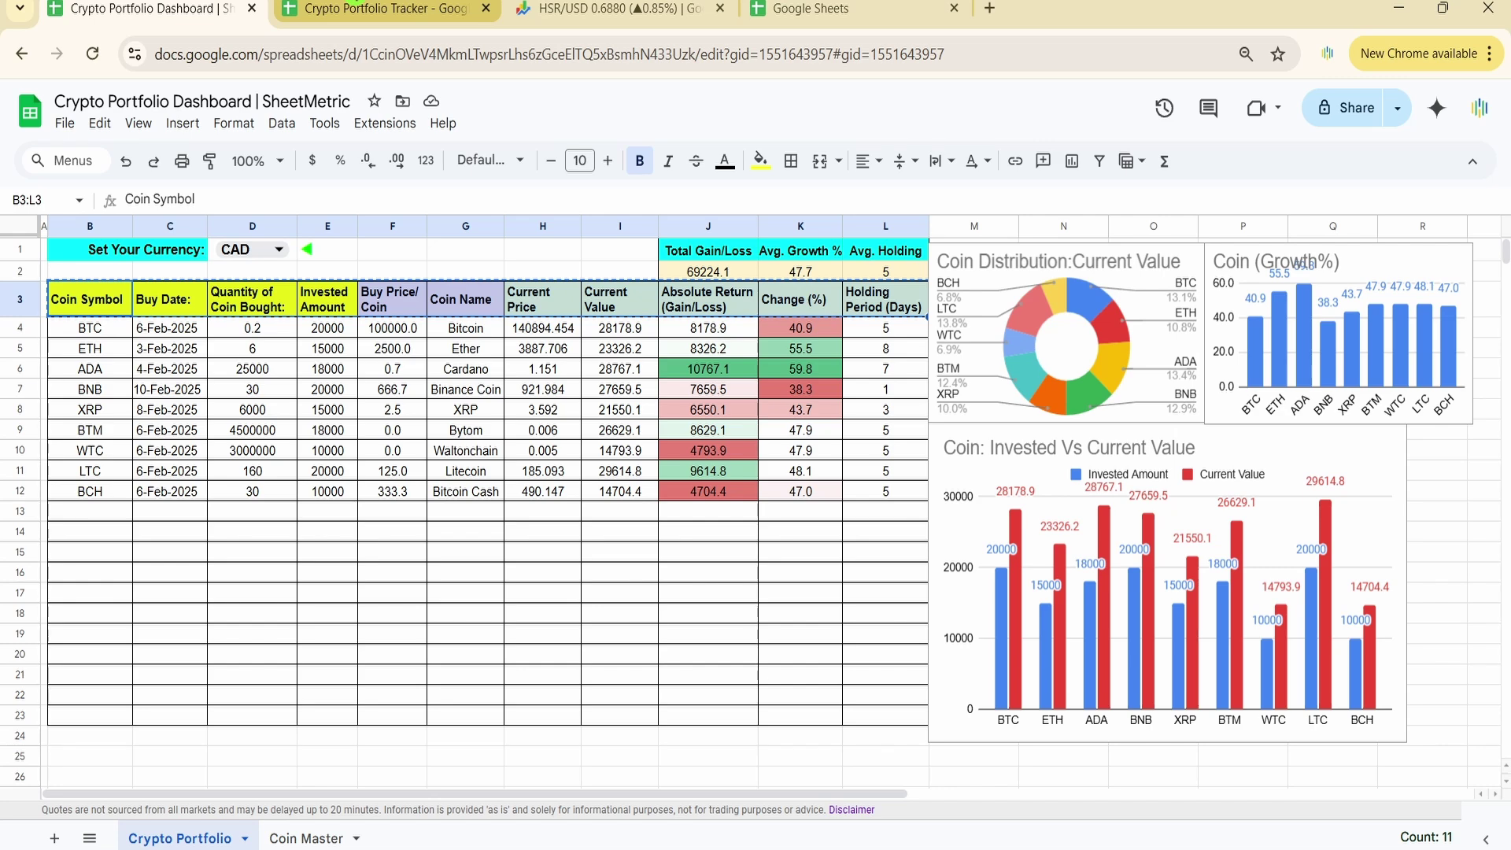
left_click(356, 6)
left_click(268, 838)
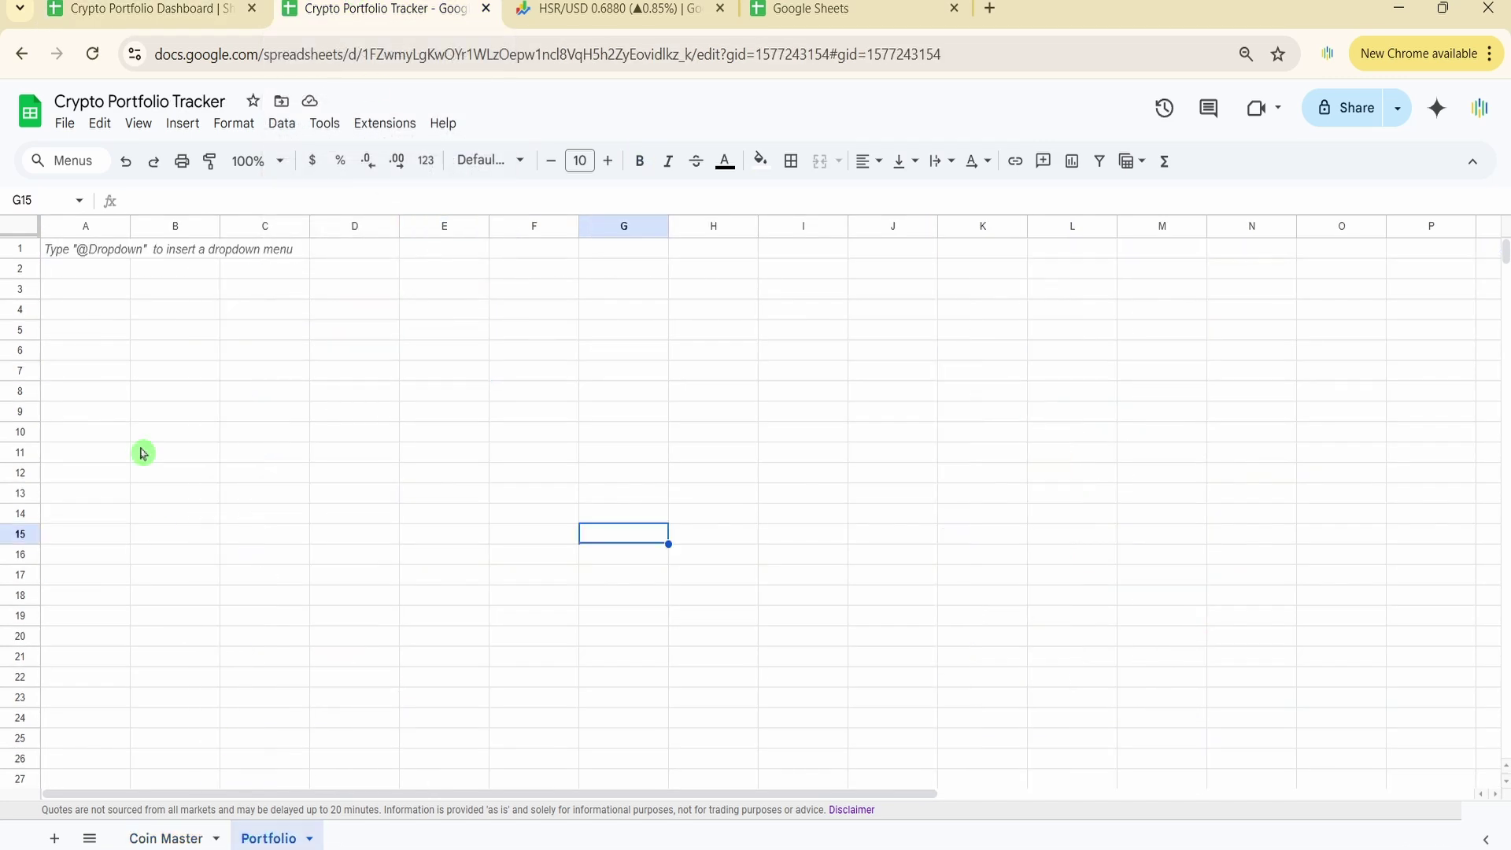
left_click(166, 297)
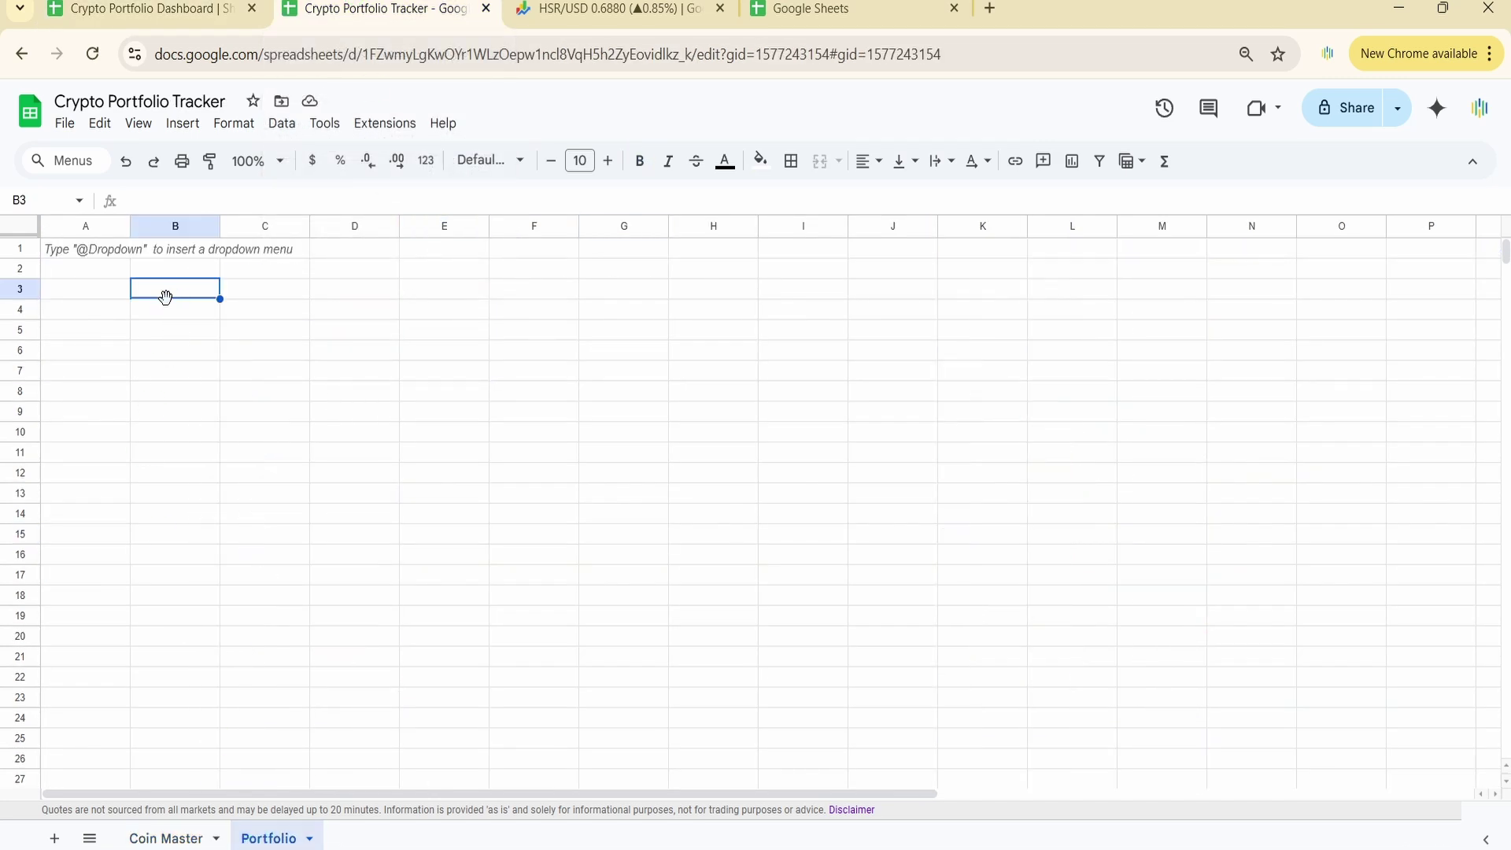
key("ctrl+v")
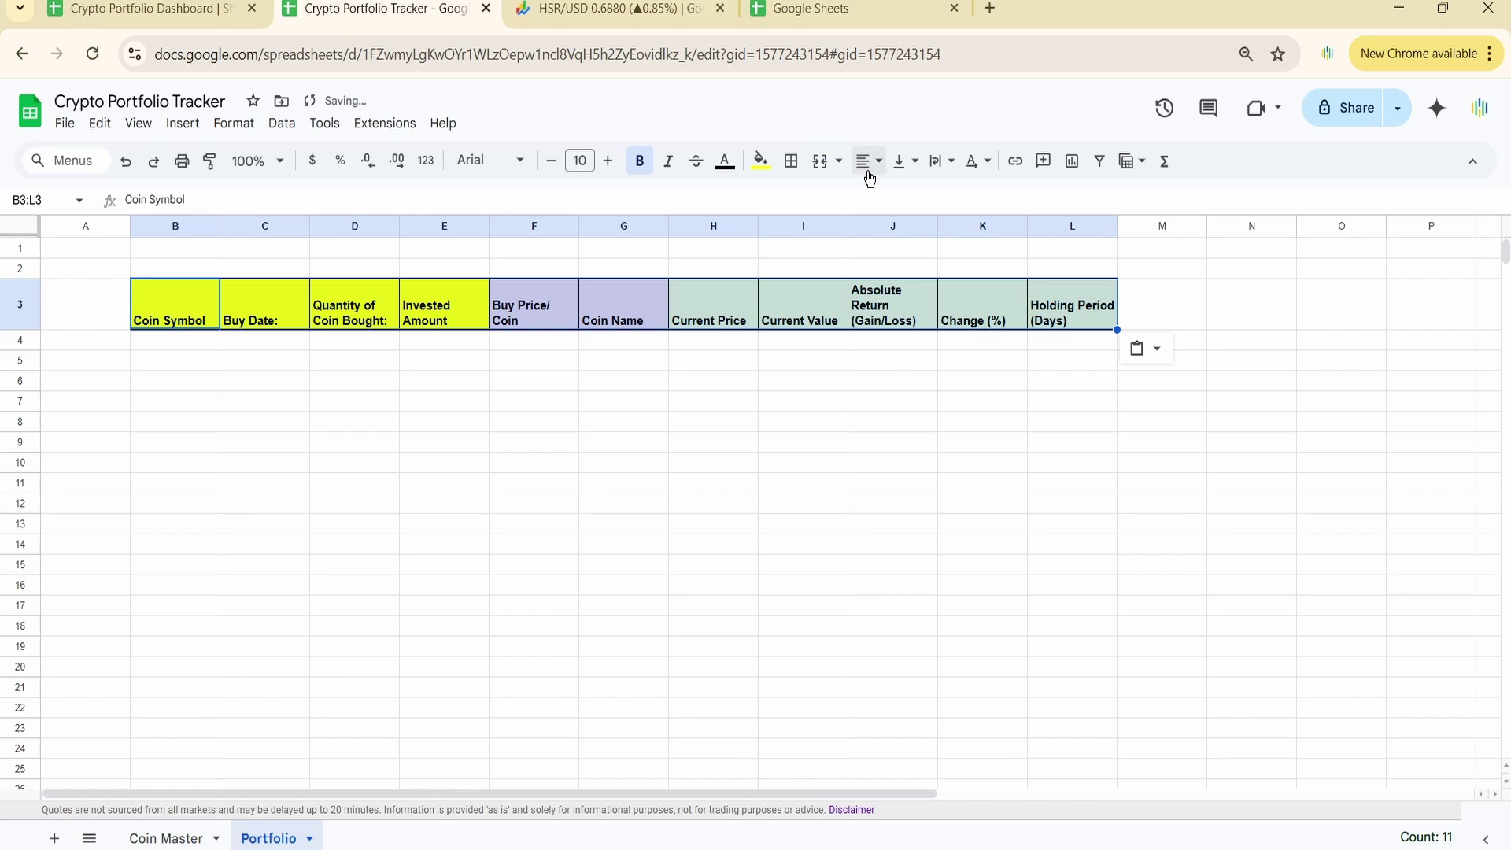
Step: Align the text of the header cells B3:L3 vertically to the top of the row
left_click(913, 171)
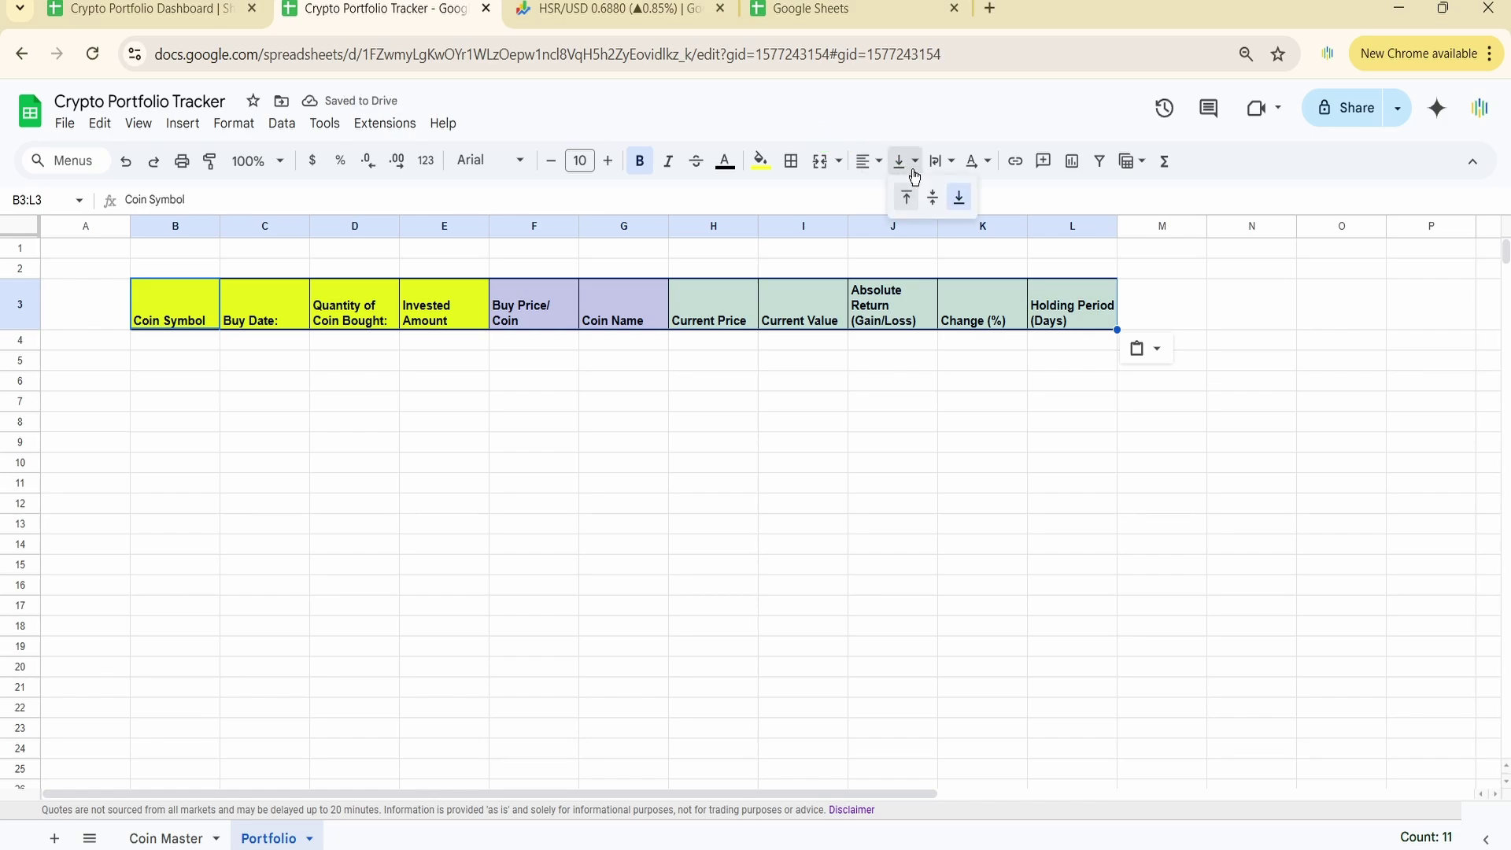
left_click(906, 197)
left_click(153, 500)
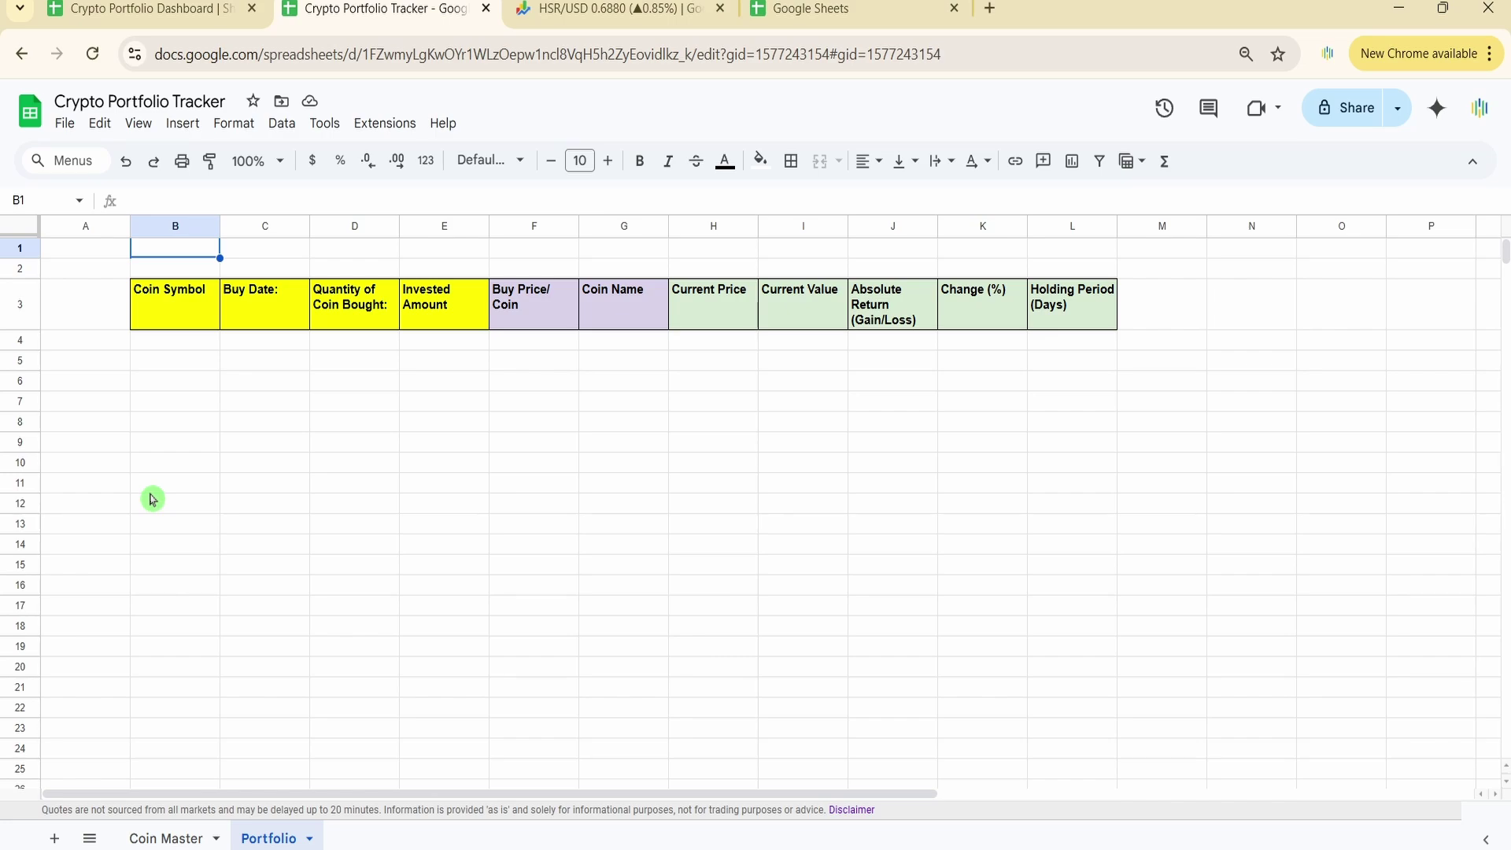
Step: Open the AdSense currency codes link from cell Q1 of Coin Master and review the list of currency codes
left_click(191, 838)
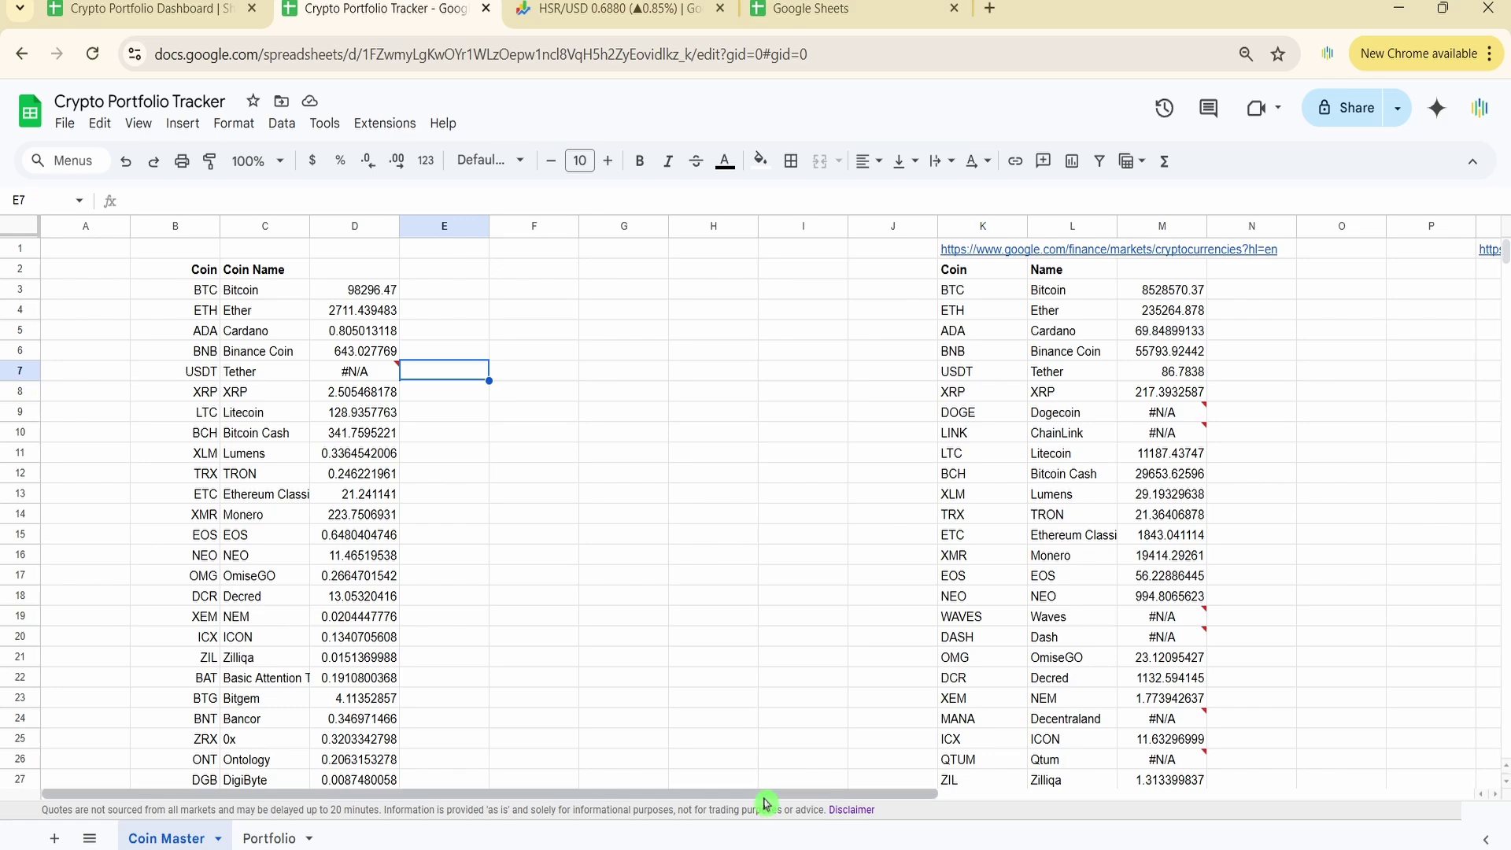
left_click_drag(767, 793, 1109, 783)
left_click(968, 249)
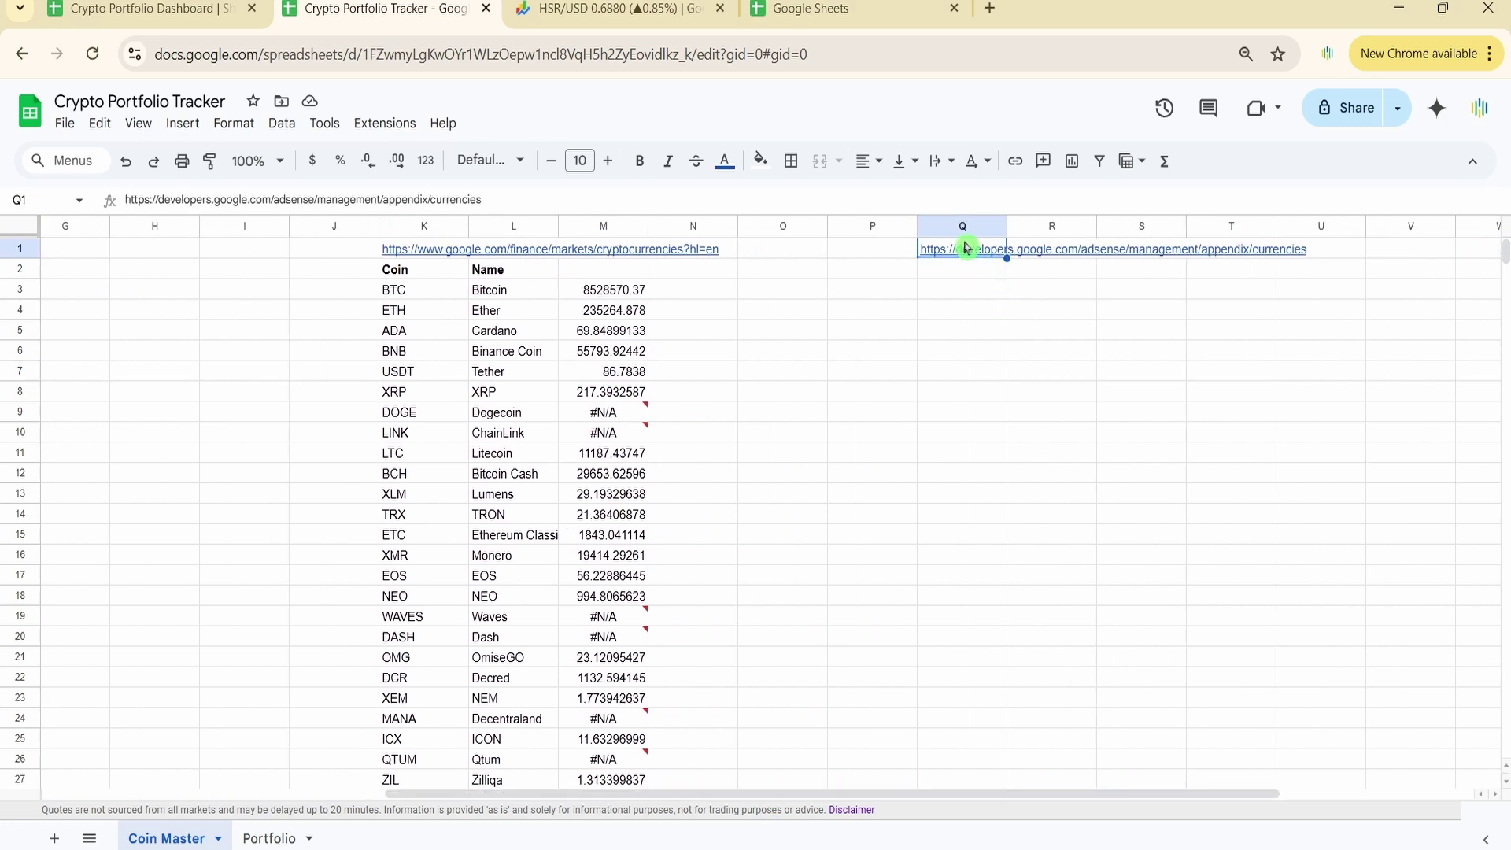
left_click(978, 280)
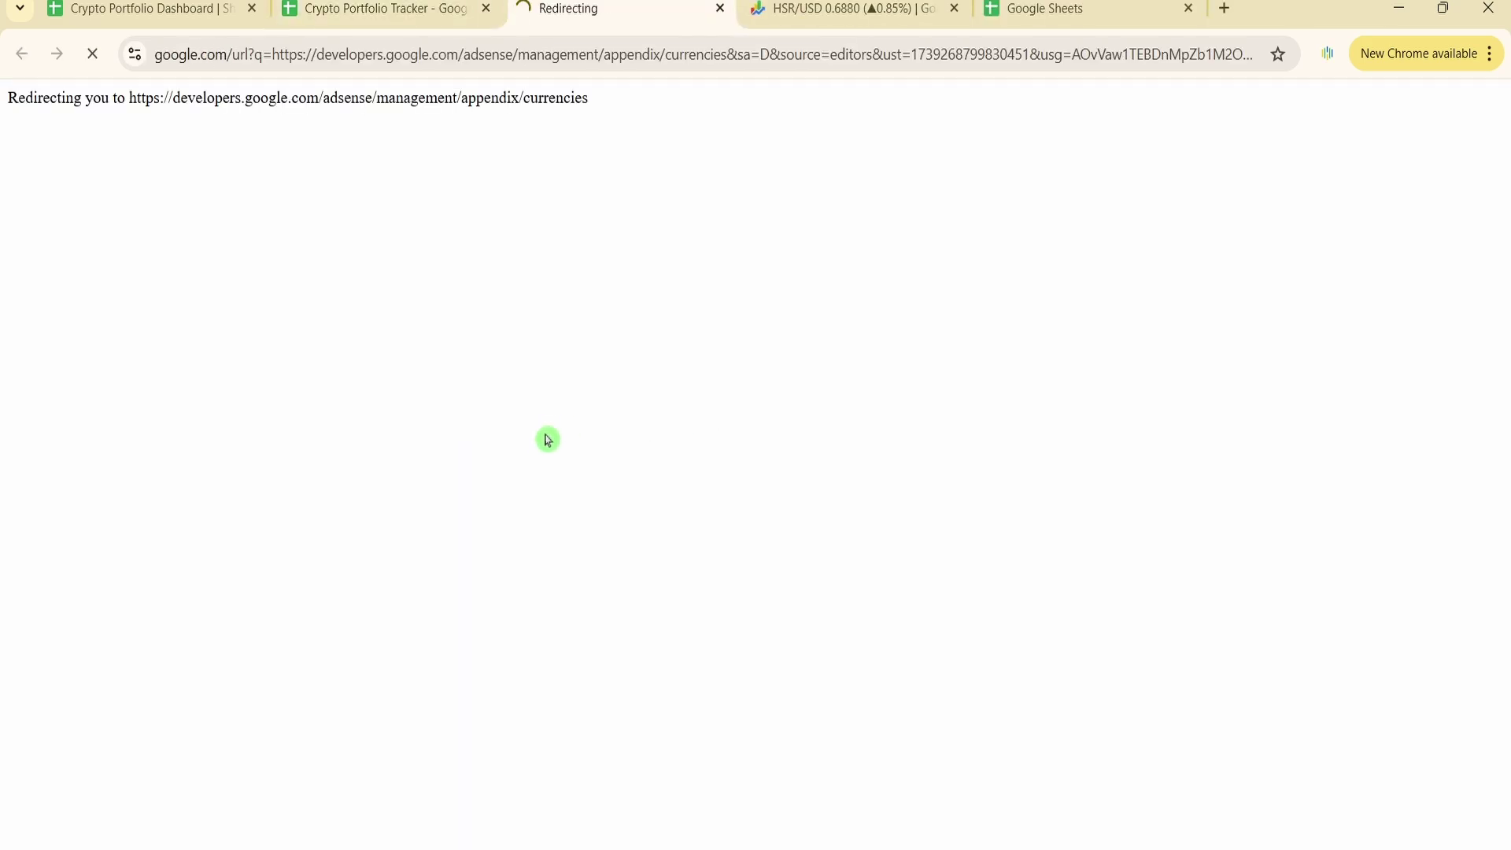
scroll(563, 466, "down", 15)
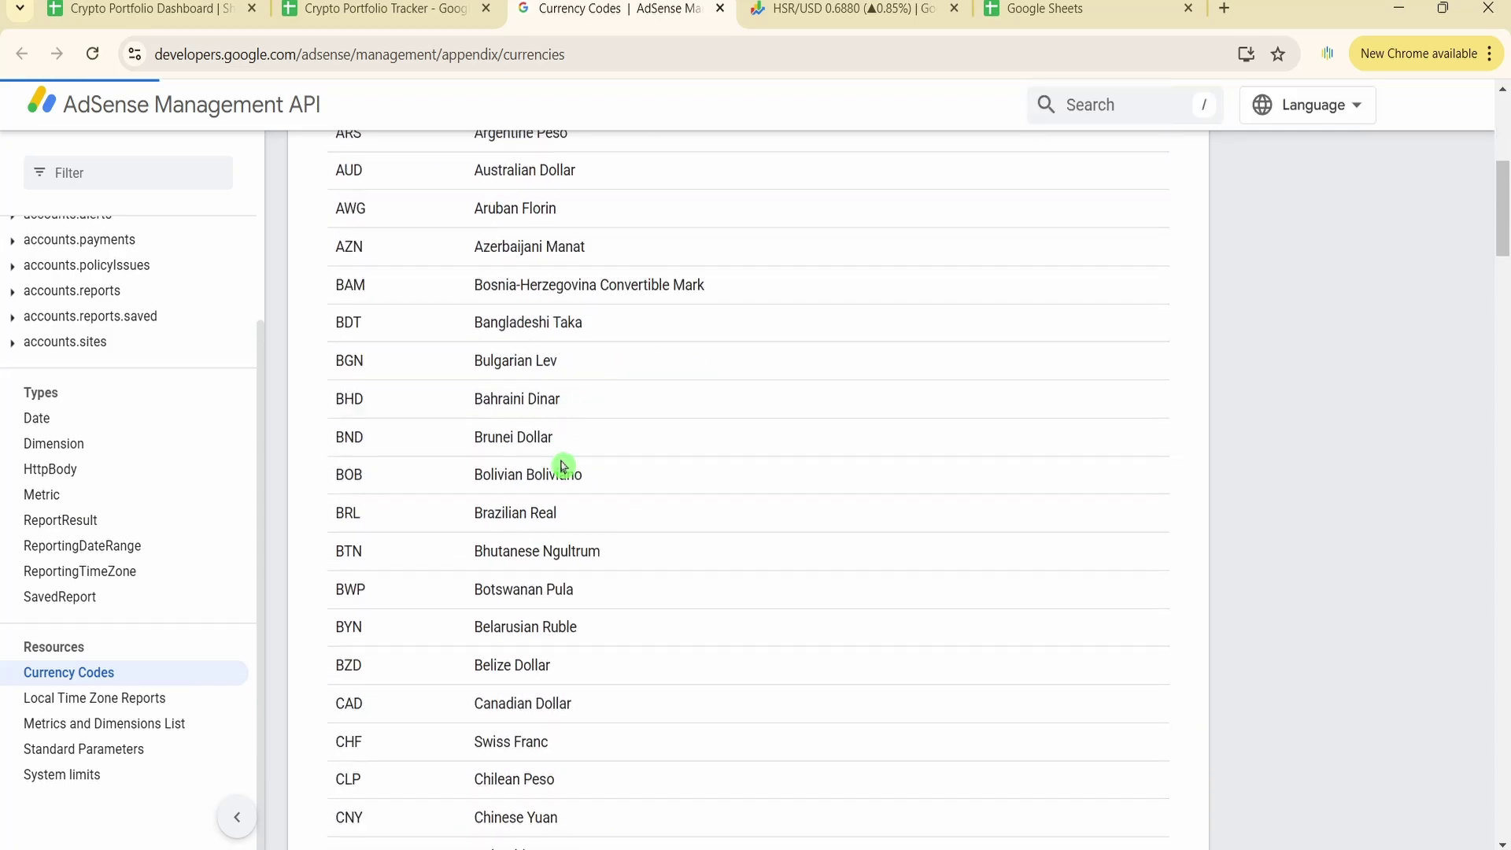
scroll(565, 462, "down", 20)
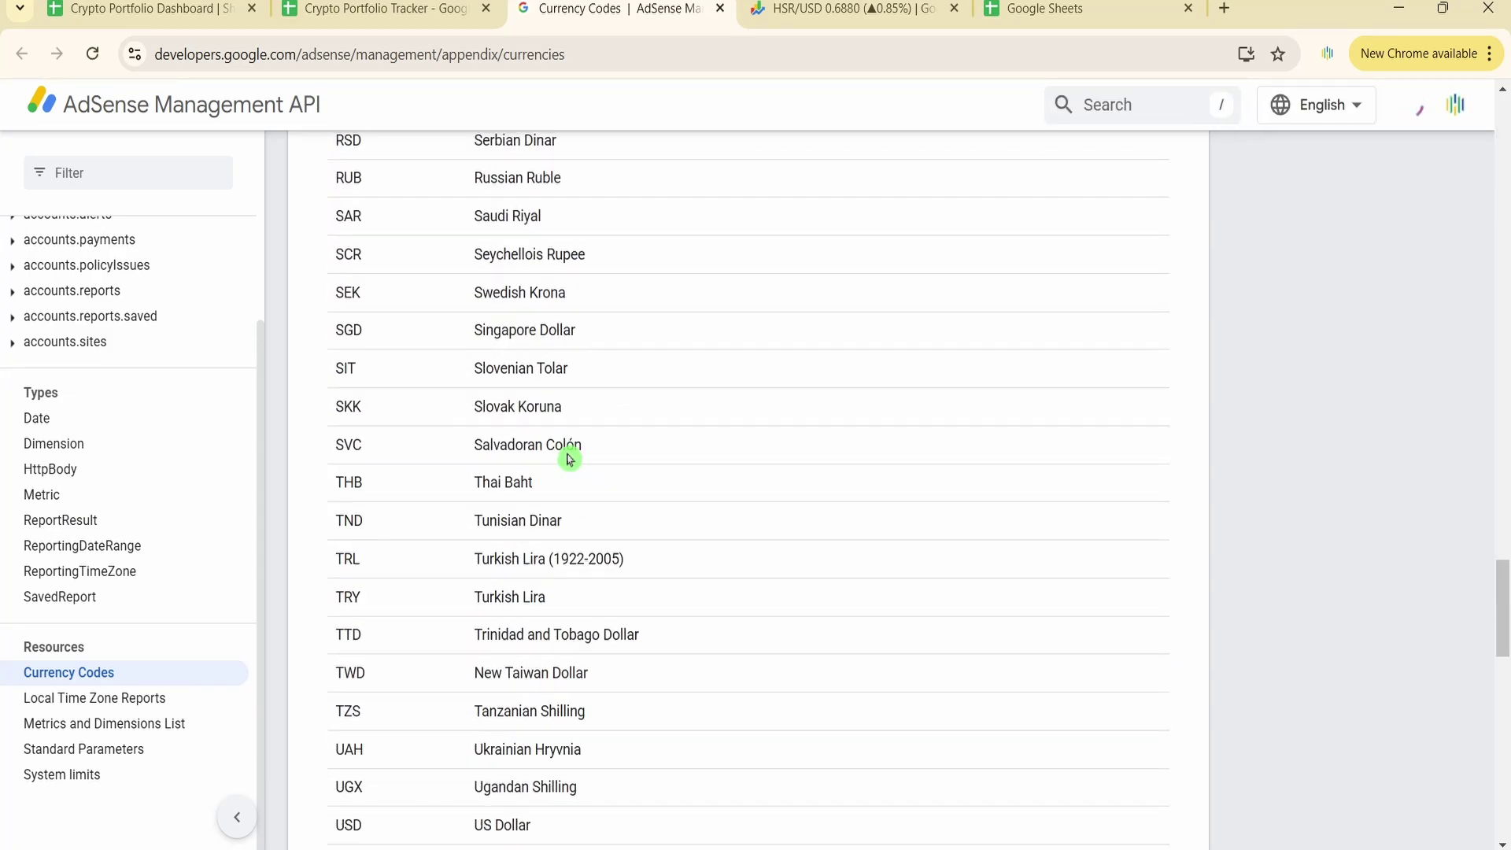
scroll(570, 458, "up", 20)
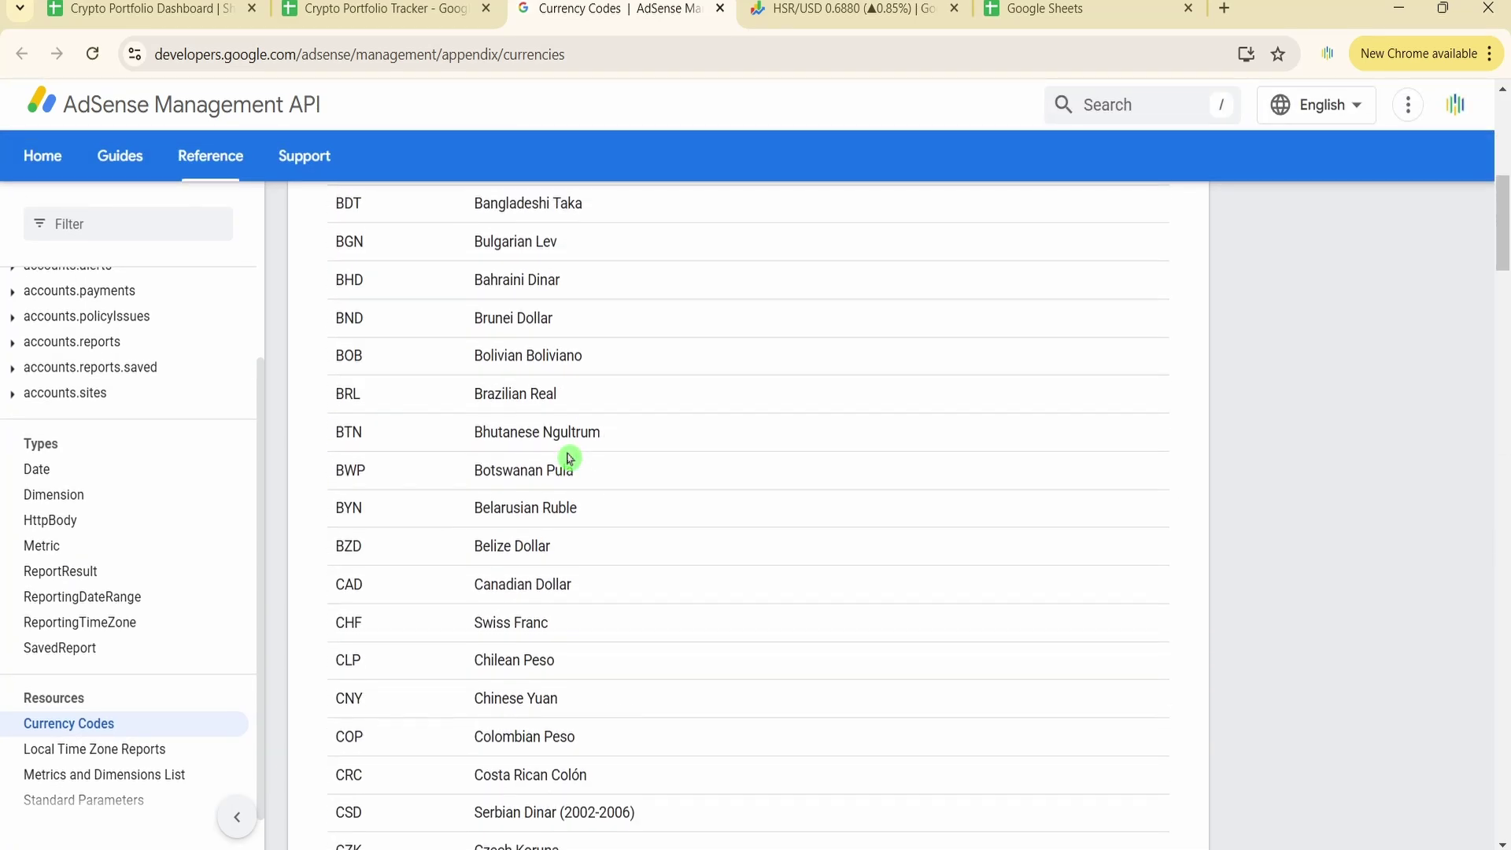
Step: Examine the beginning of the AdSense currency codes table, highlighting the United Arab Emirates Dirham entry
scroll(570, 458, "up", 5)
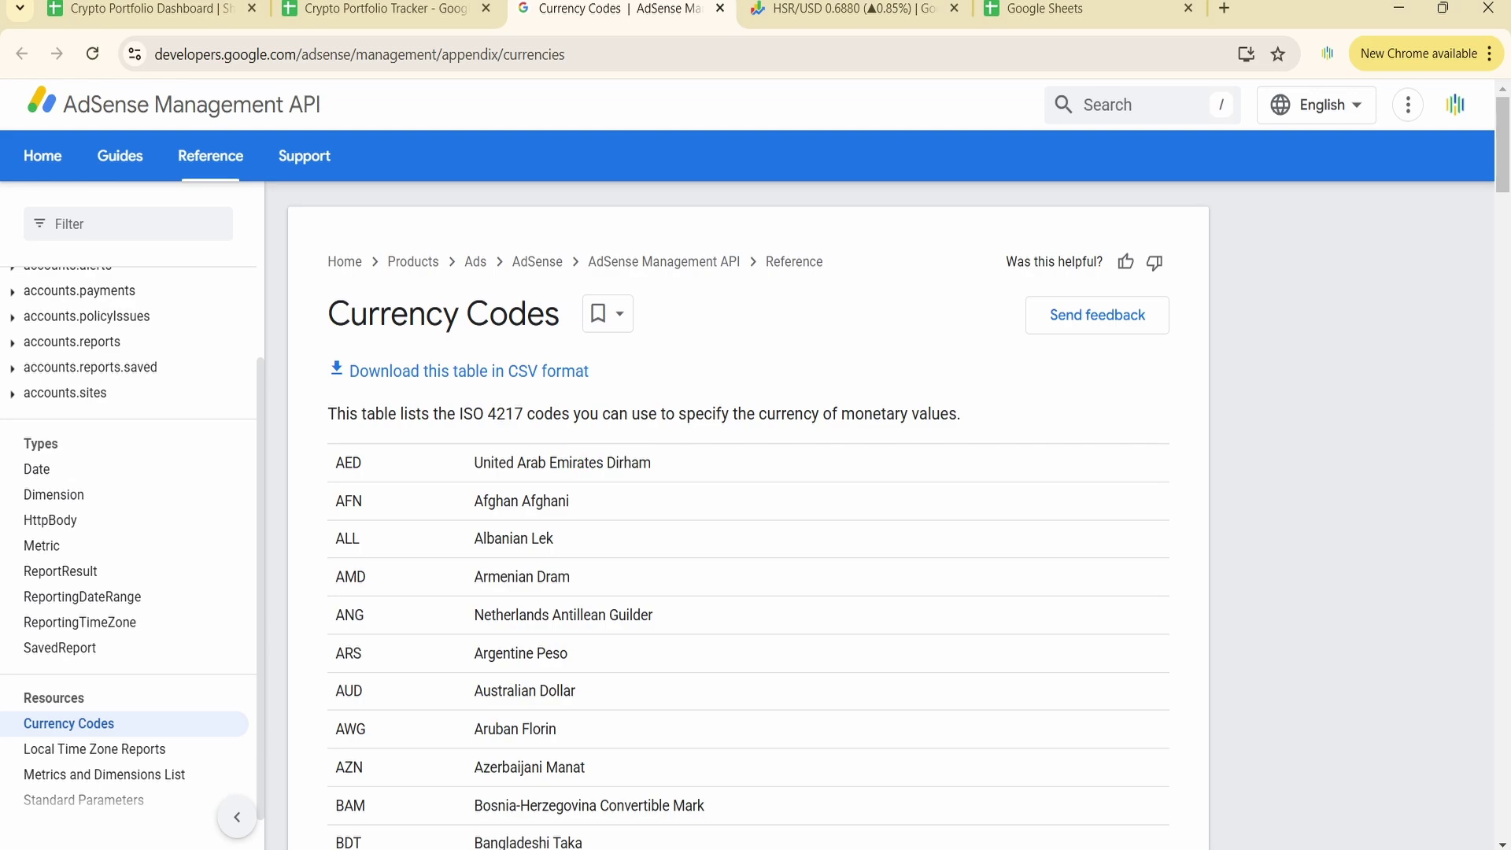
scroll(595, 464, "down", 4)
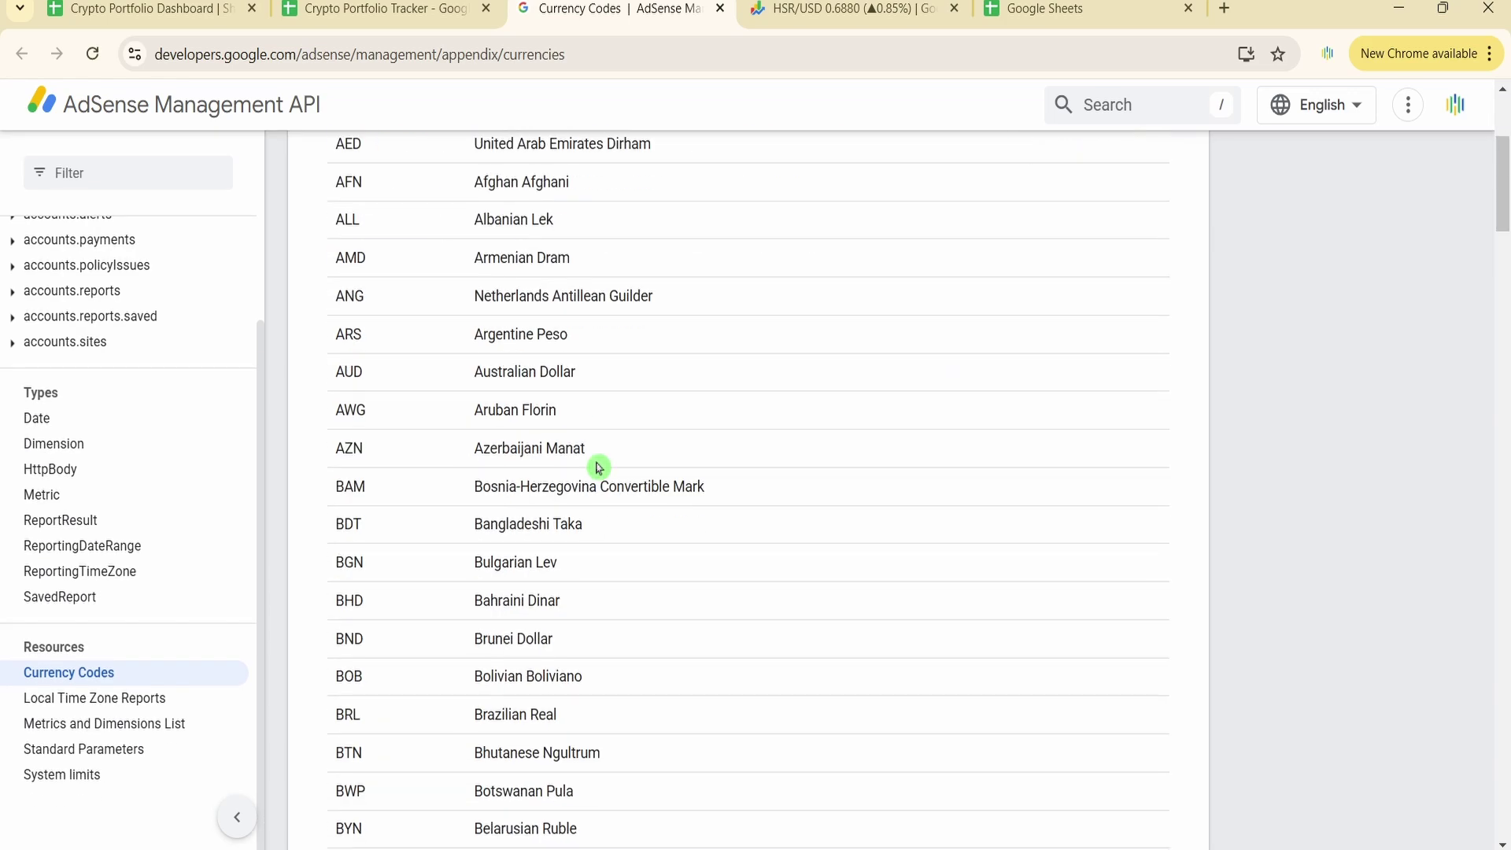
scroll(598, 468, "up", 4)
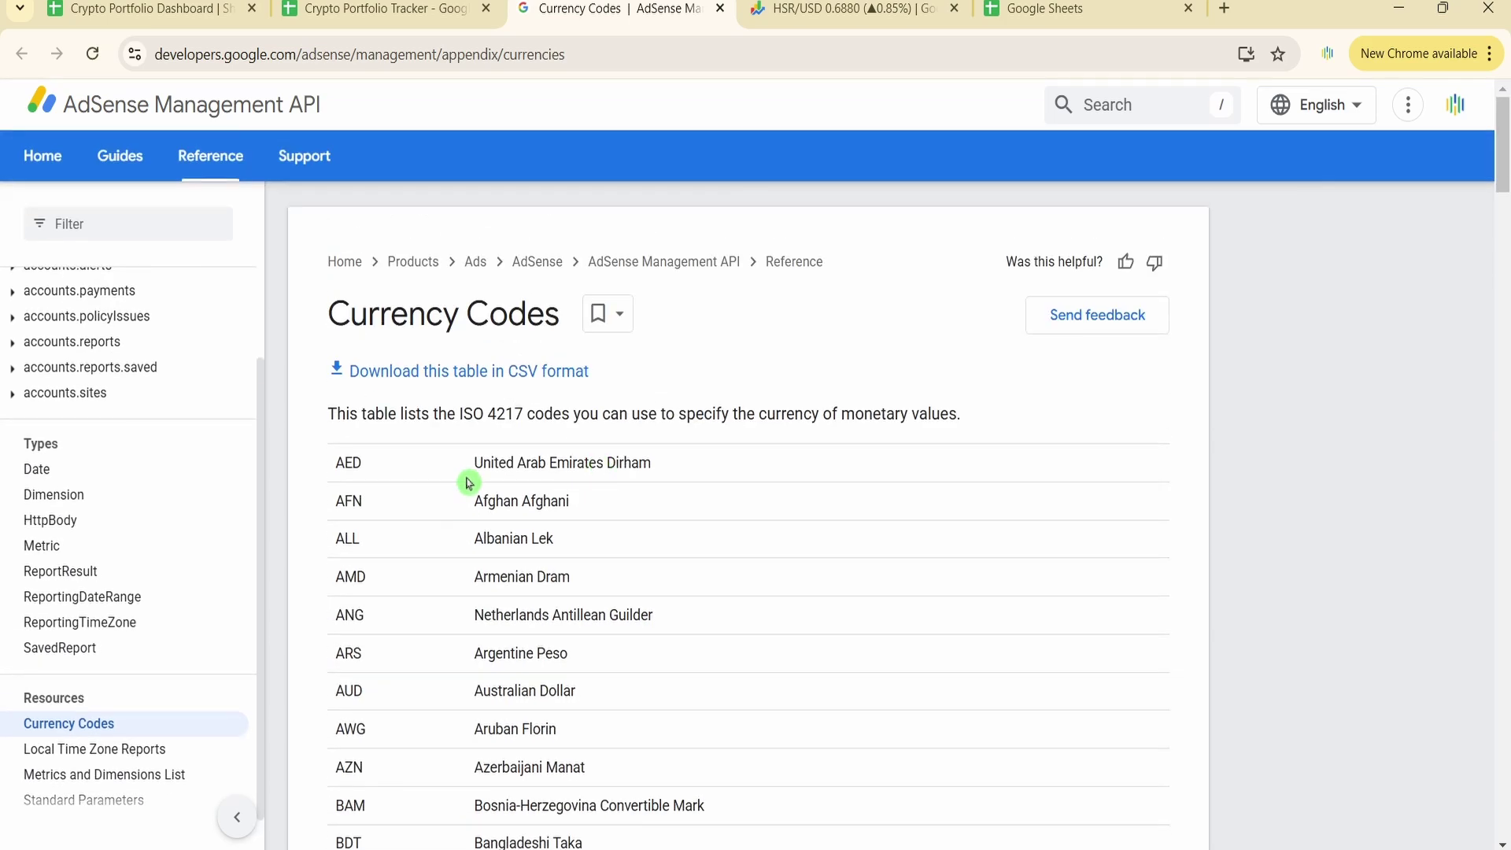
left_click_drag(472, 466, 652, 466)
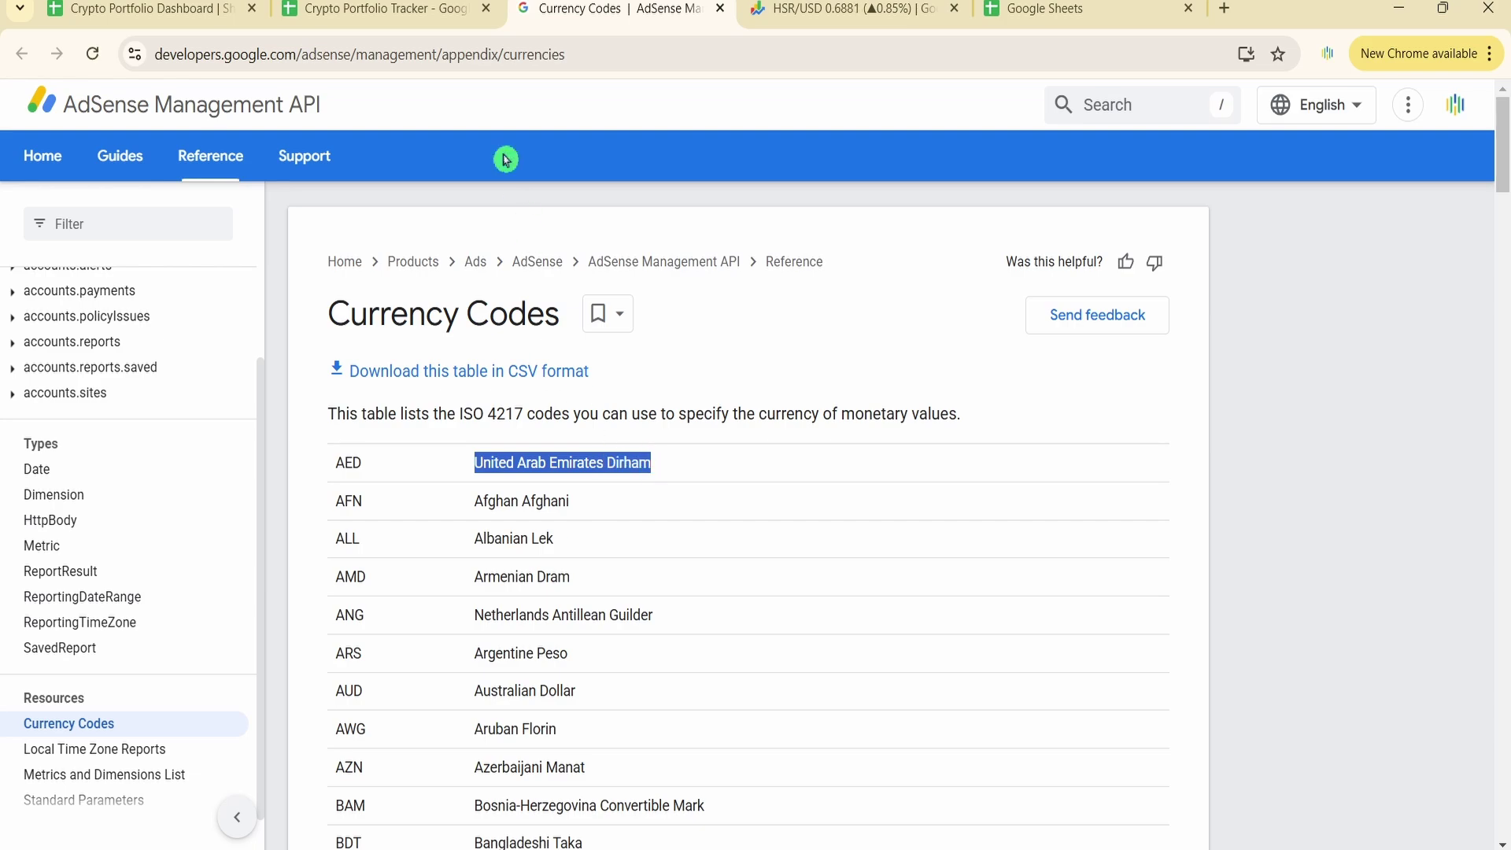
Step: Return to the Crypto Portfolio Tracker spreadsheet and enter the label "Select Currency:" in B1 of the Portfolio sheet
left_click(437, 7)
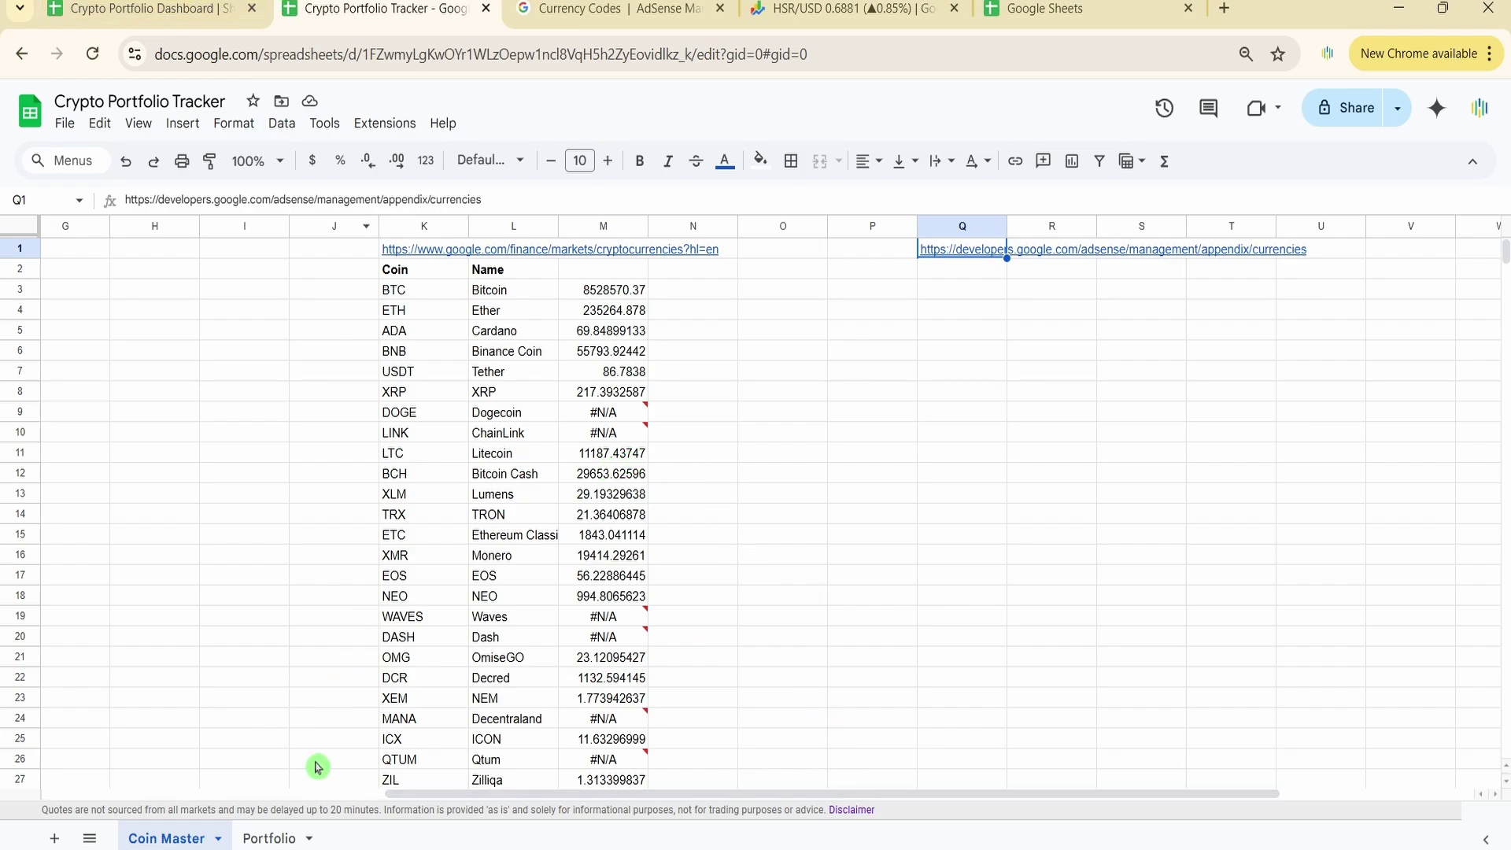
left_click(275, 836)
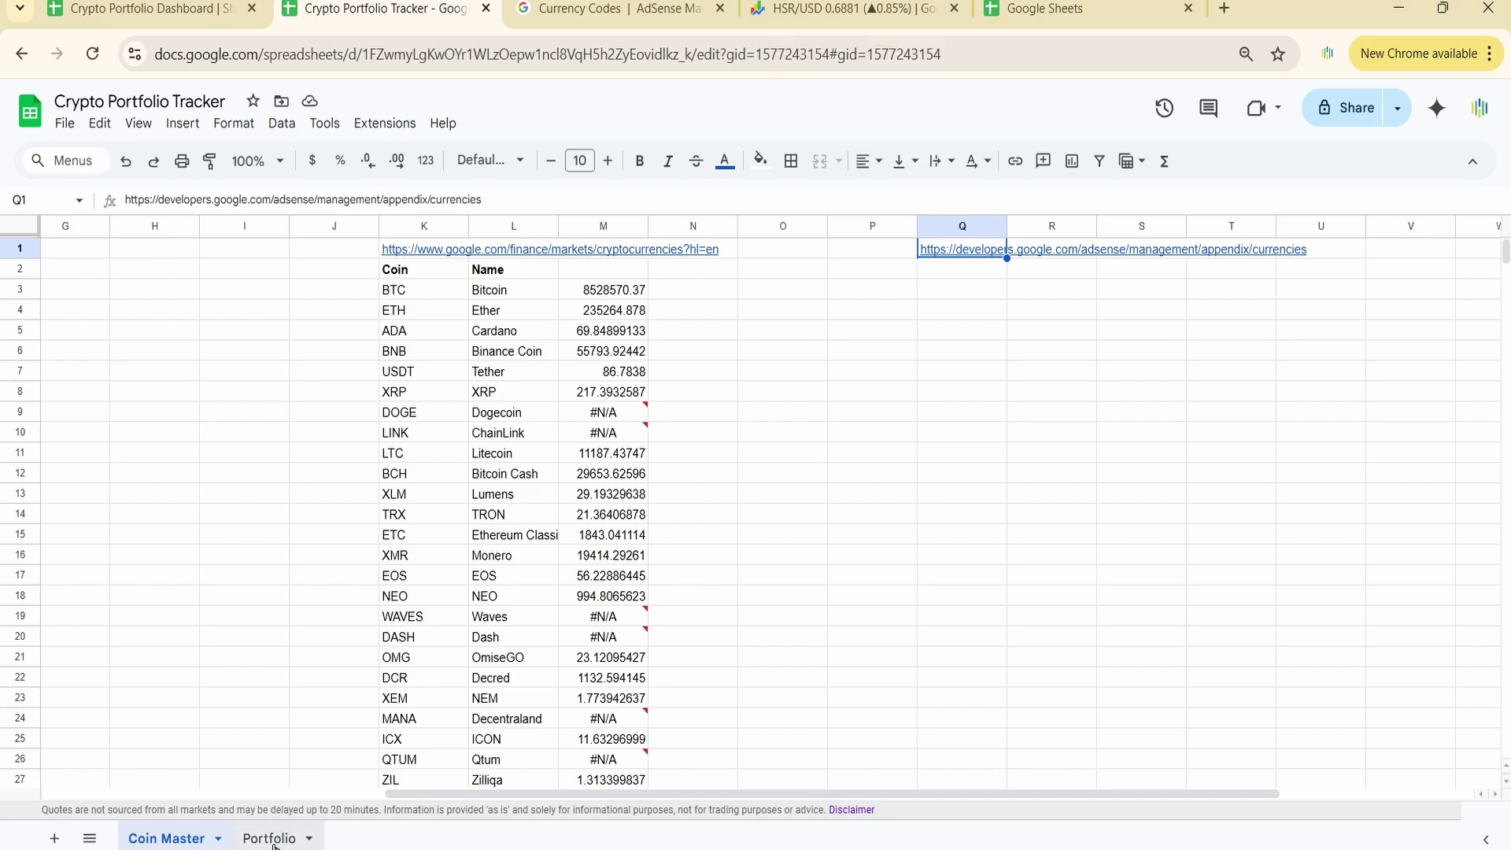
type("Select Currency")
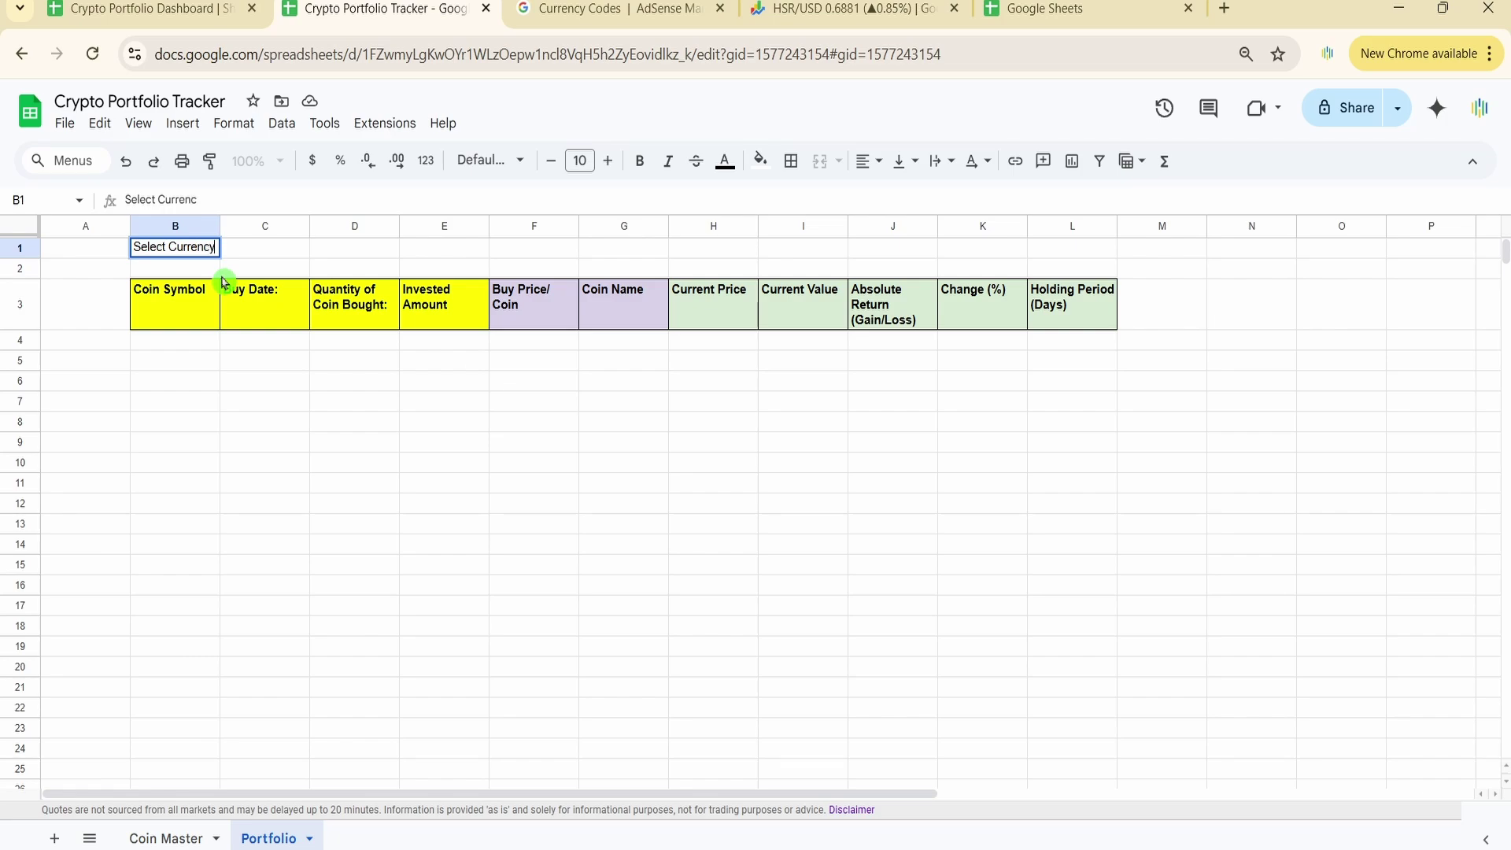
type(":")
key("Return")
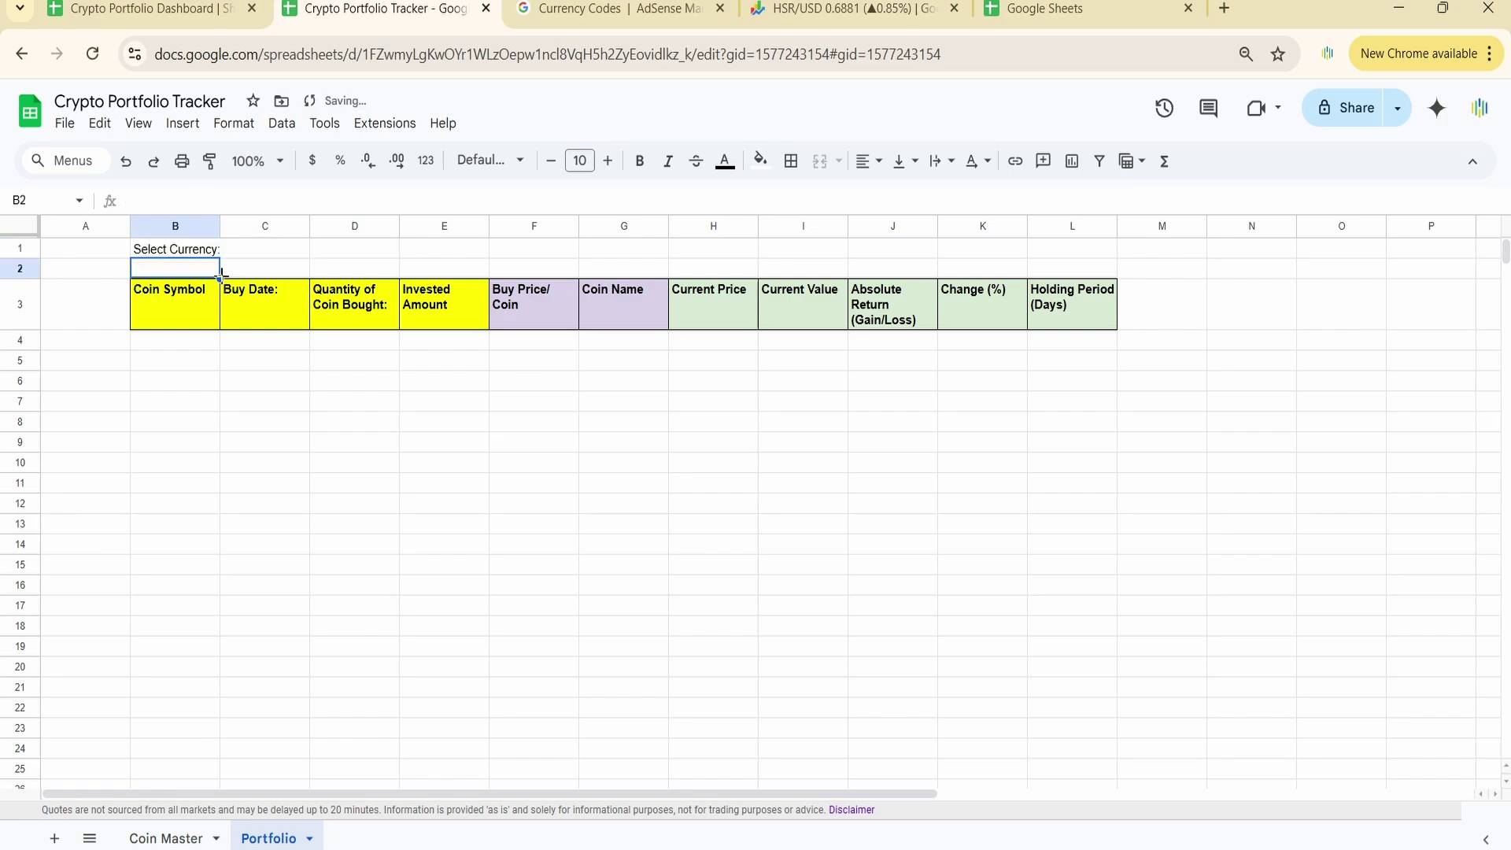
Step: Insert a dropdown in cell C1 with USD as its first option
left_click(304, 250)
type("@")
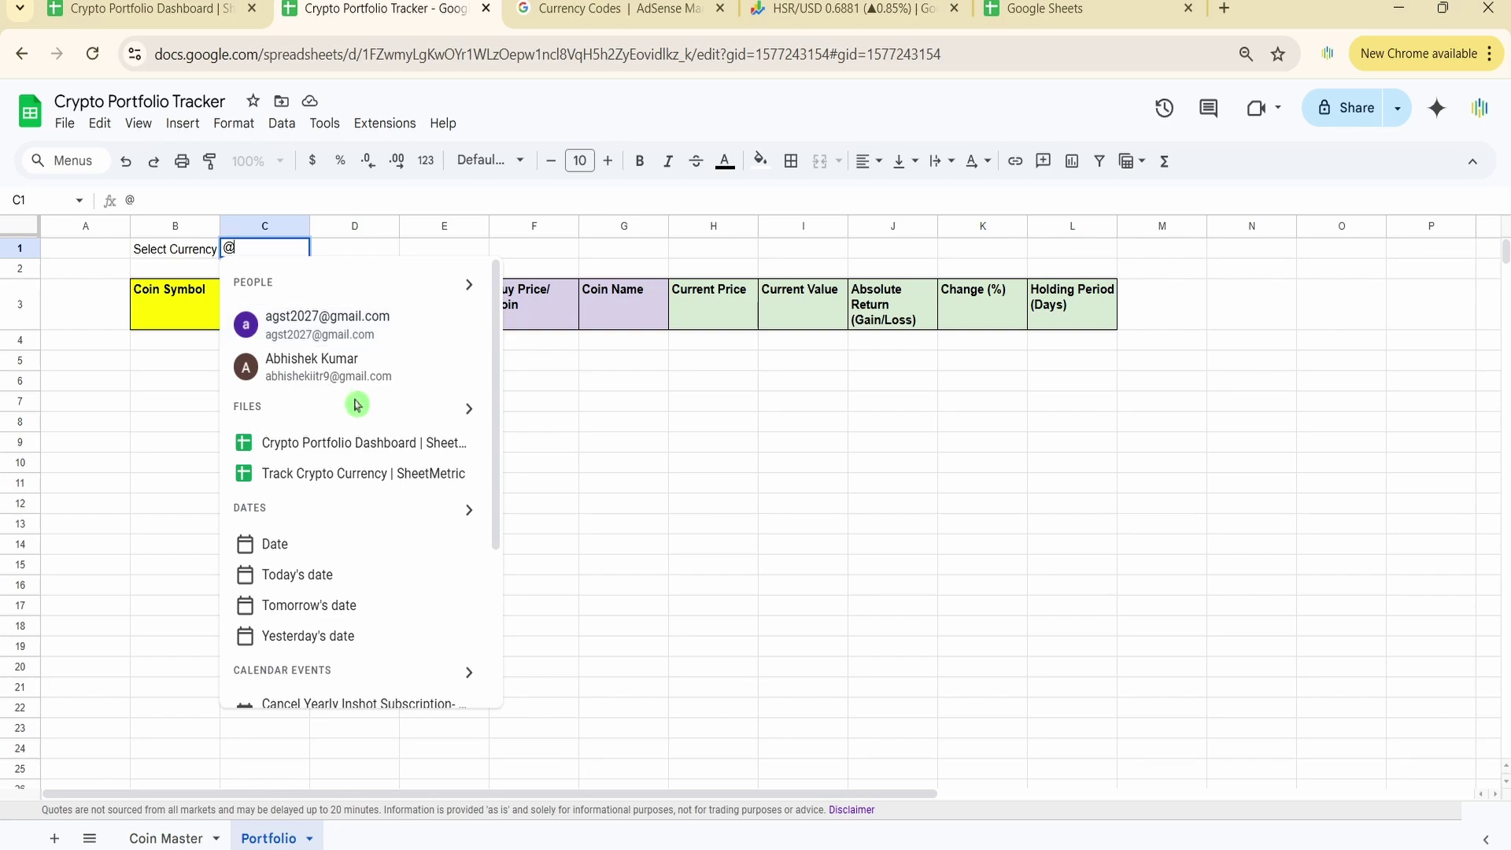
scroll(367, 407, "down", 3)
left_click(398, 583)
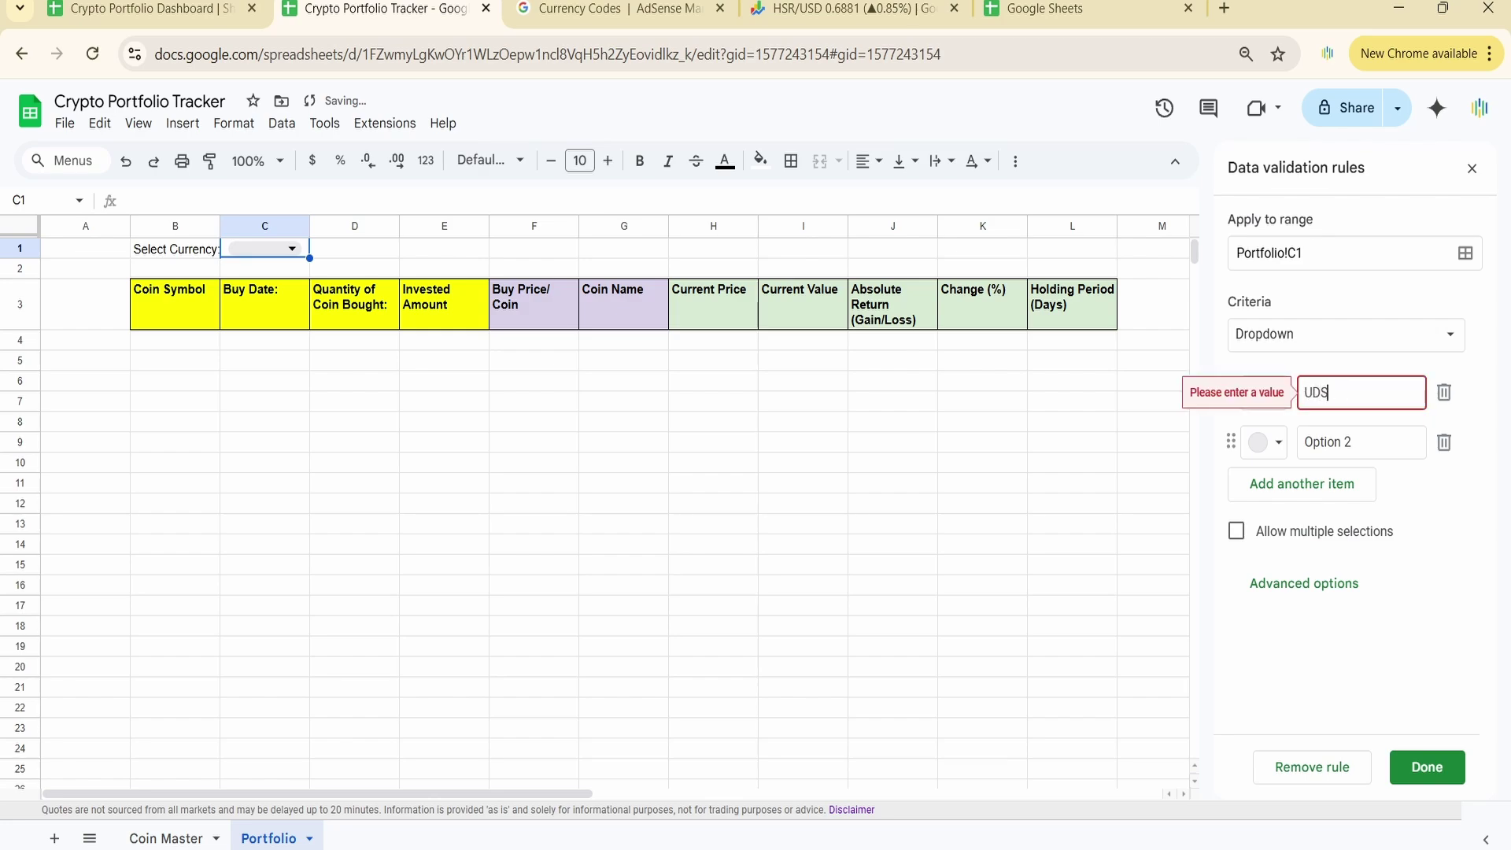
type("US")
Step: Add CAD, AUD, AED, CNY, INR, EUR and GBP to the C1 dropdown options and save the rule
left_click(1347, 441)
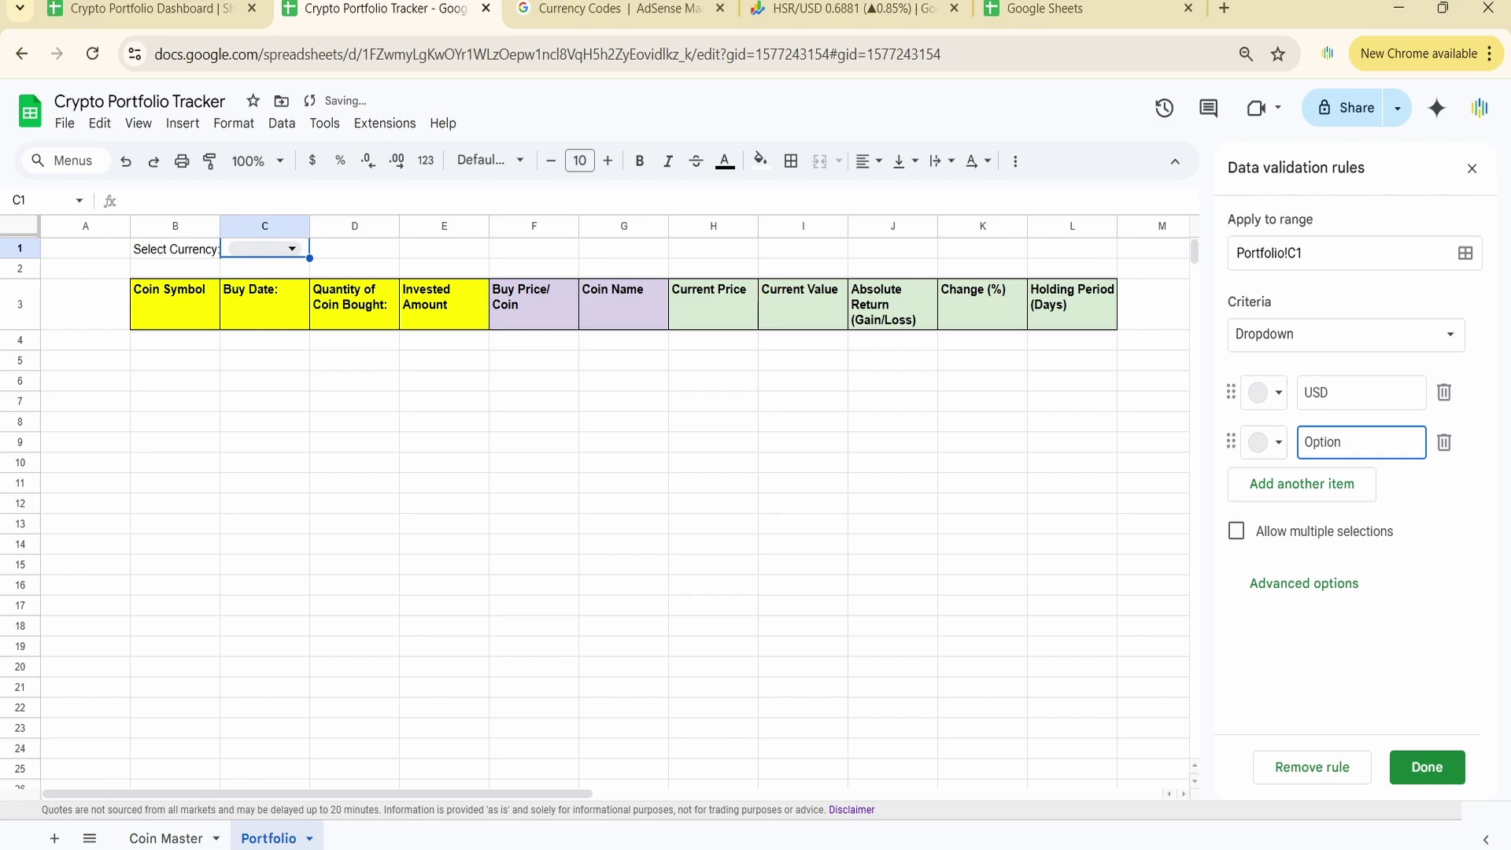
left_click(1367, 482)
type("AUD")
key("Return")
type("AED")
key("Return")
type("CNY")
key("Return")
type("INR")
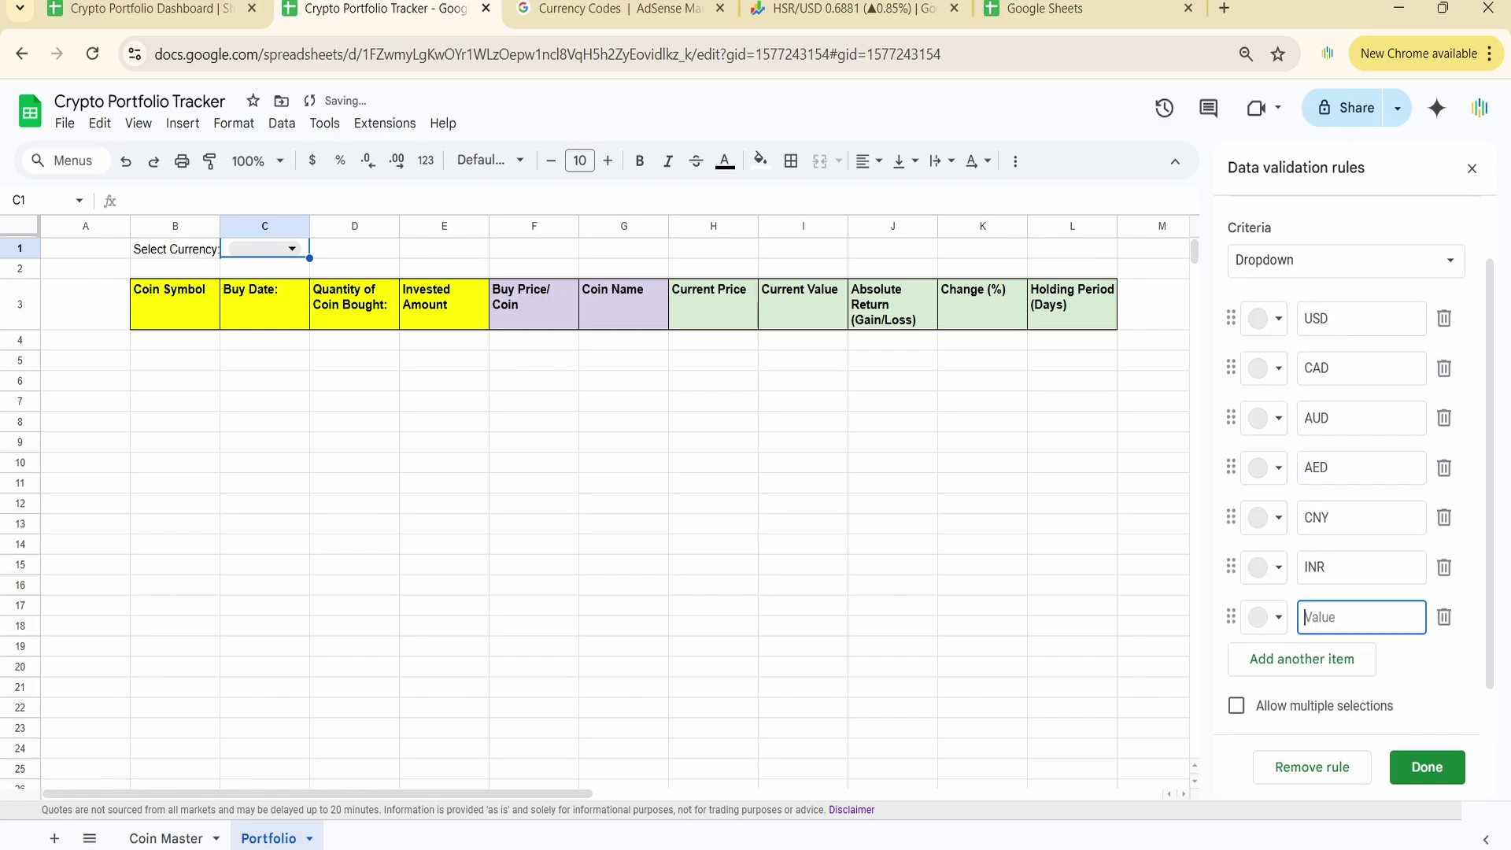
type("EUR")
key("Return")
type("GBP")
left_click(1427, 767)
Step: Choose USD as the currency in the C1 dropdown
left_click(291, 249)
key("Escape")
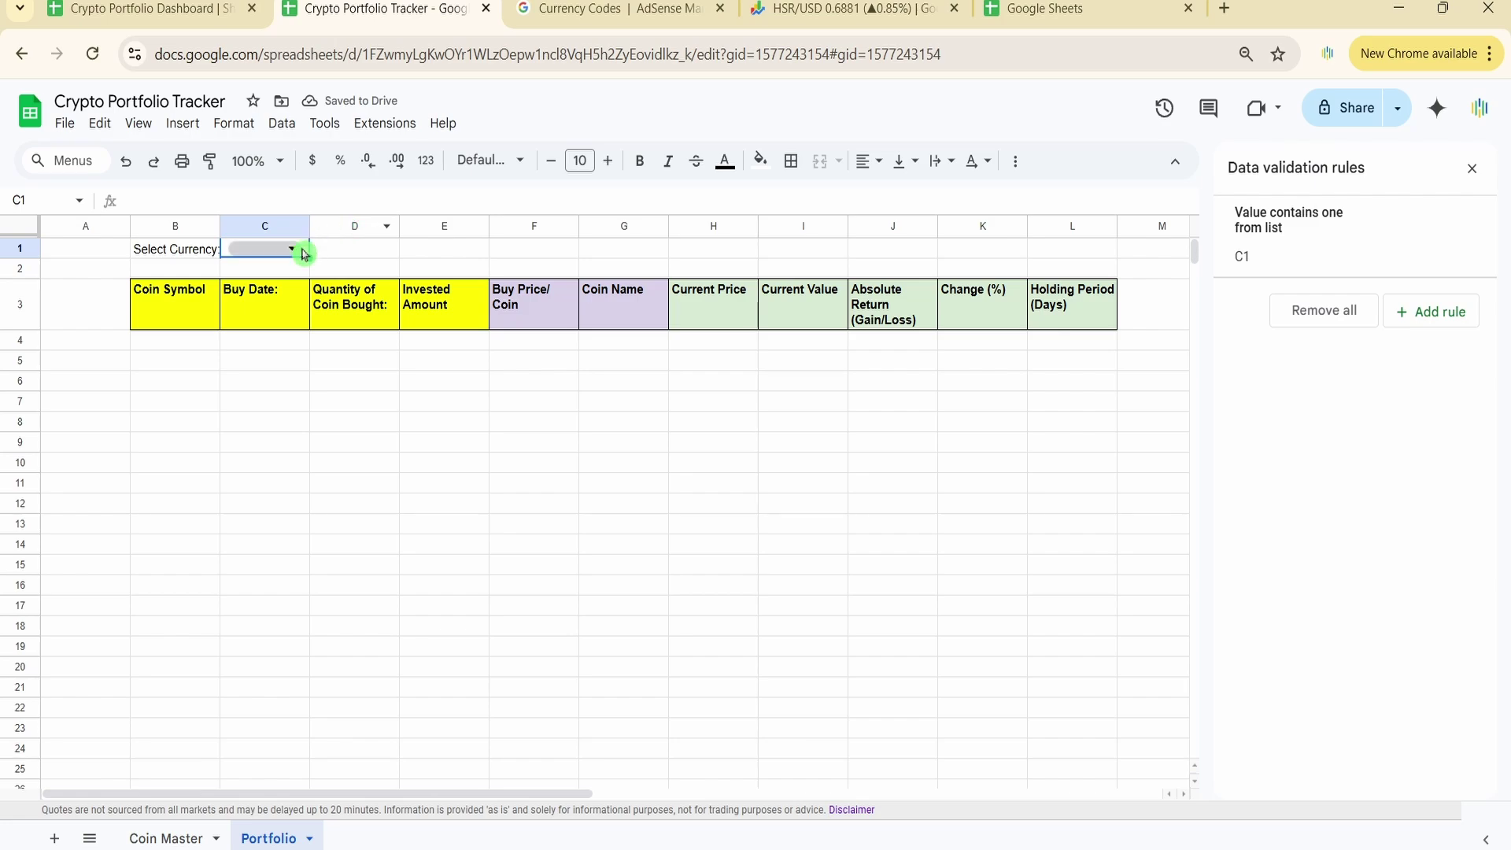
left_click(301, 252)
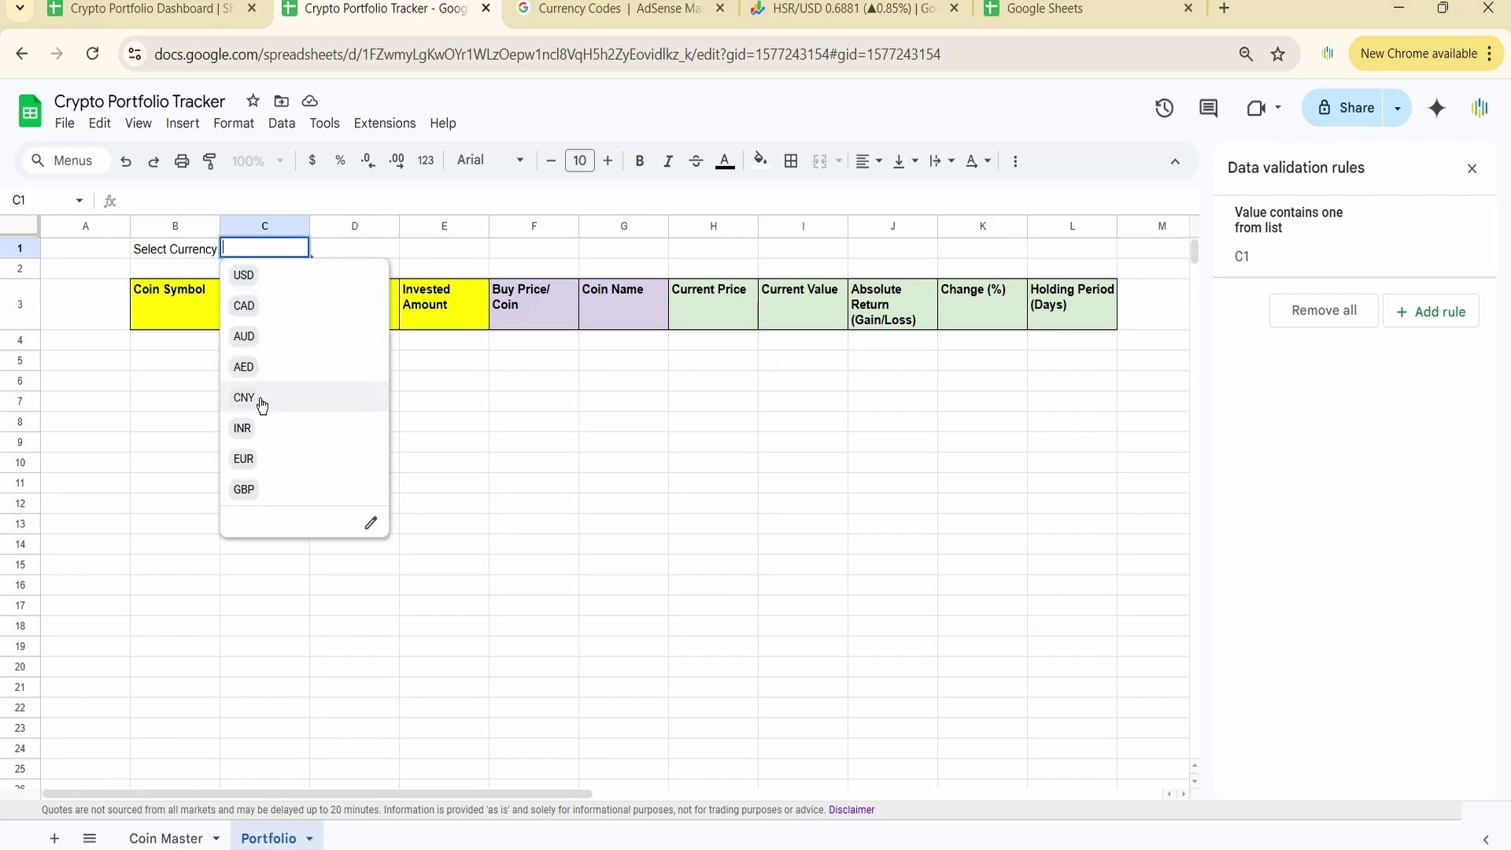
left_click(282, 292)
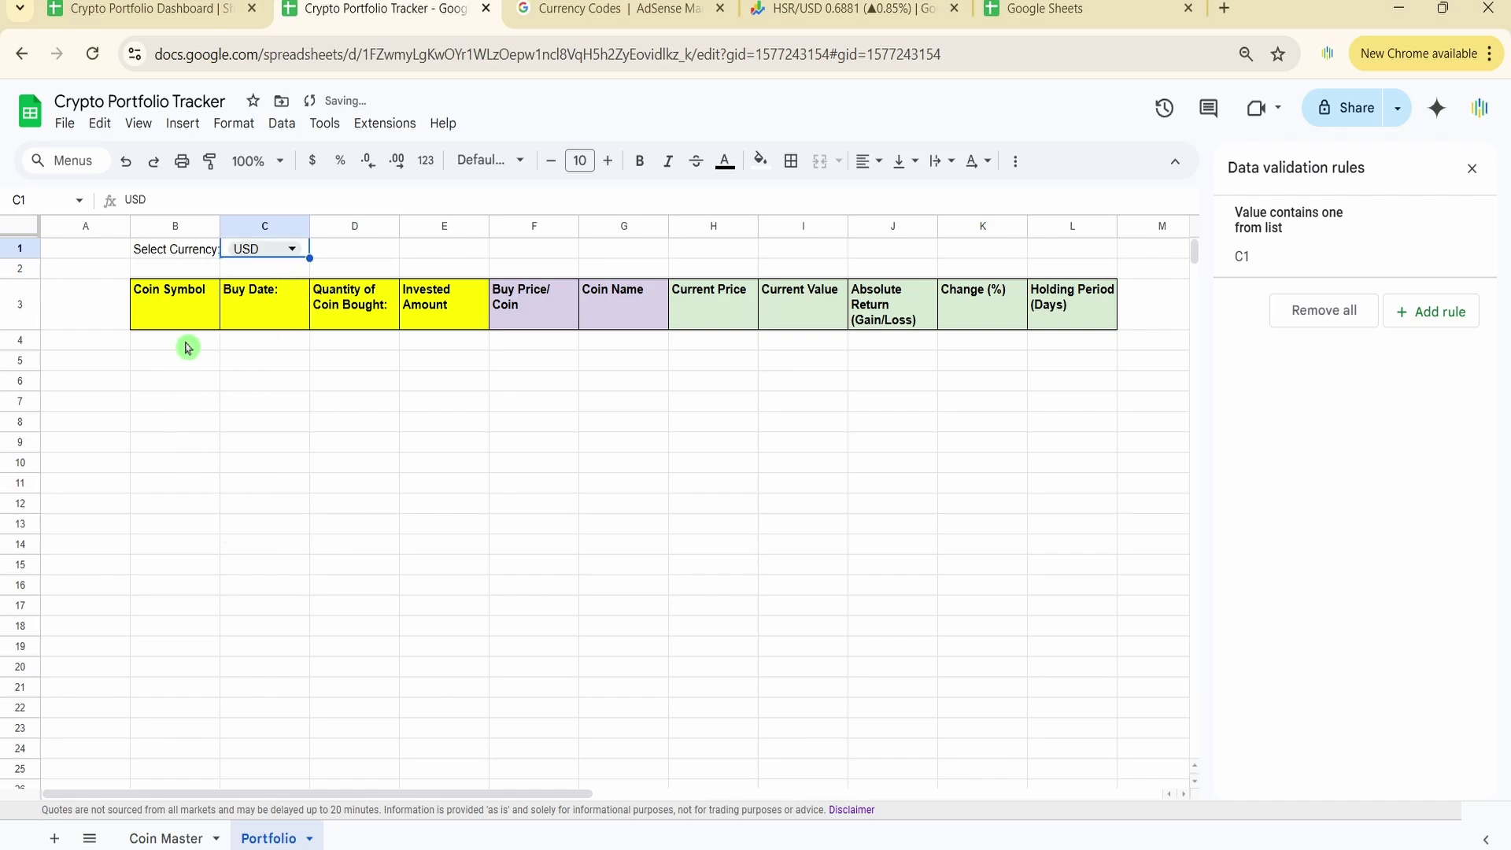
Step: Enter BTC as the first coin symbol in B4, under the yellow input headers
left_click_drag(174, 318, 450, 338)
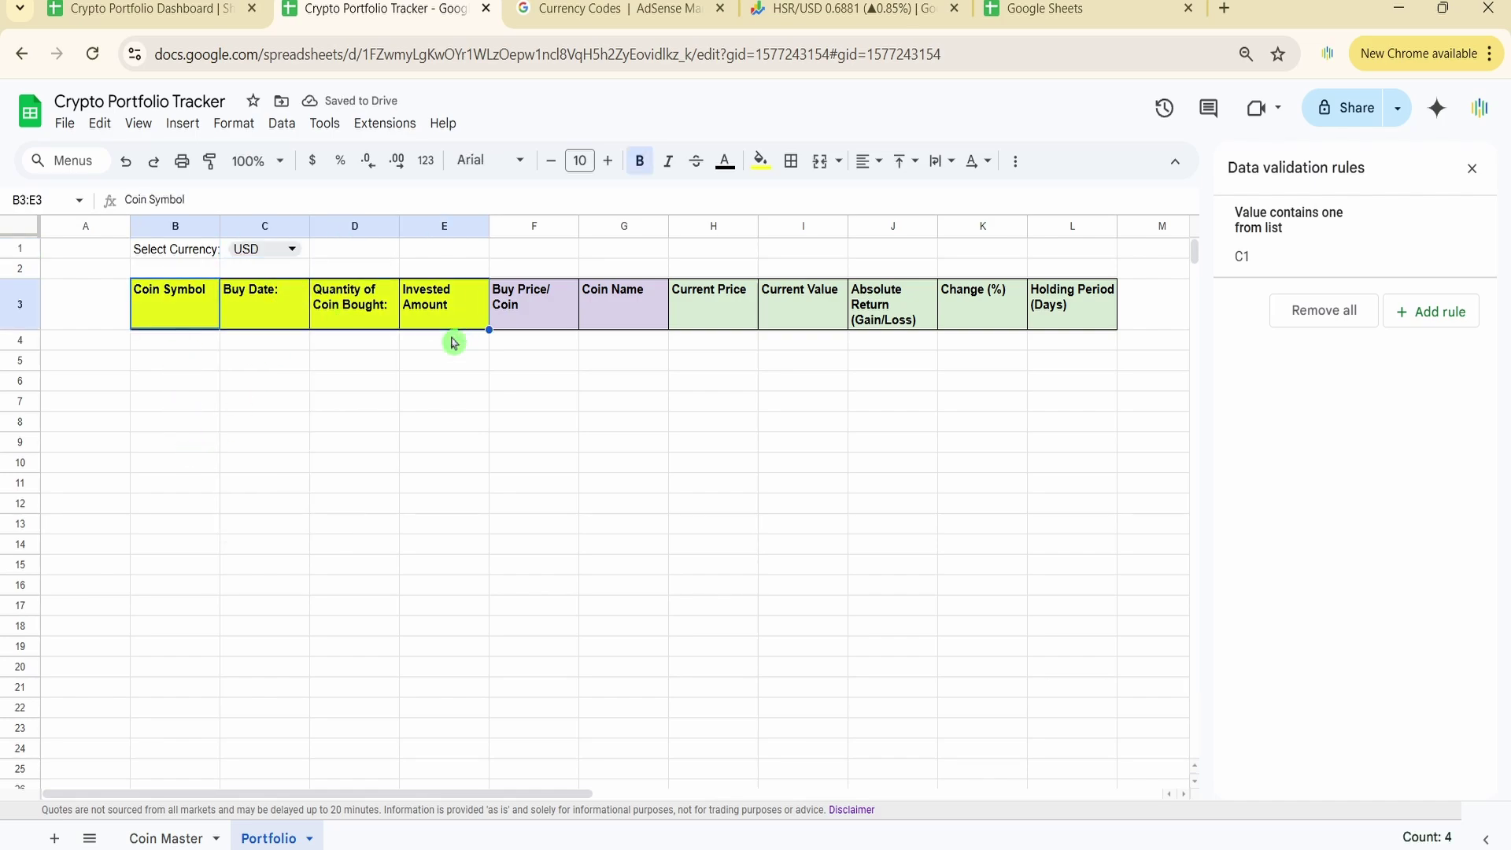
left_click(161, 352)
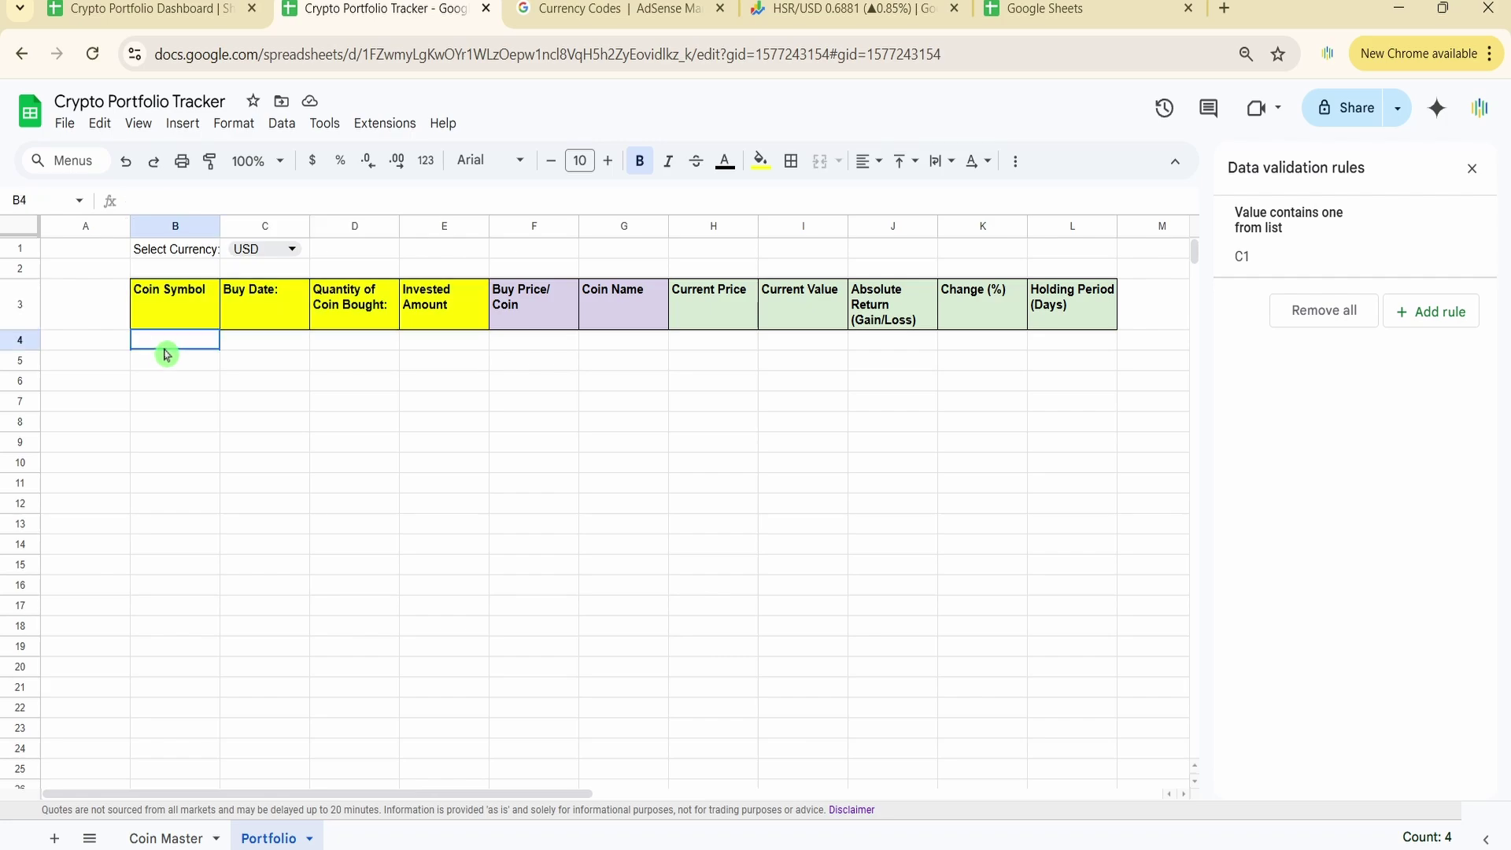
type("BTC")
key("Return")
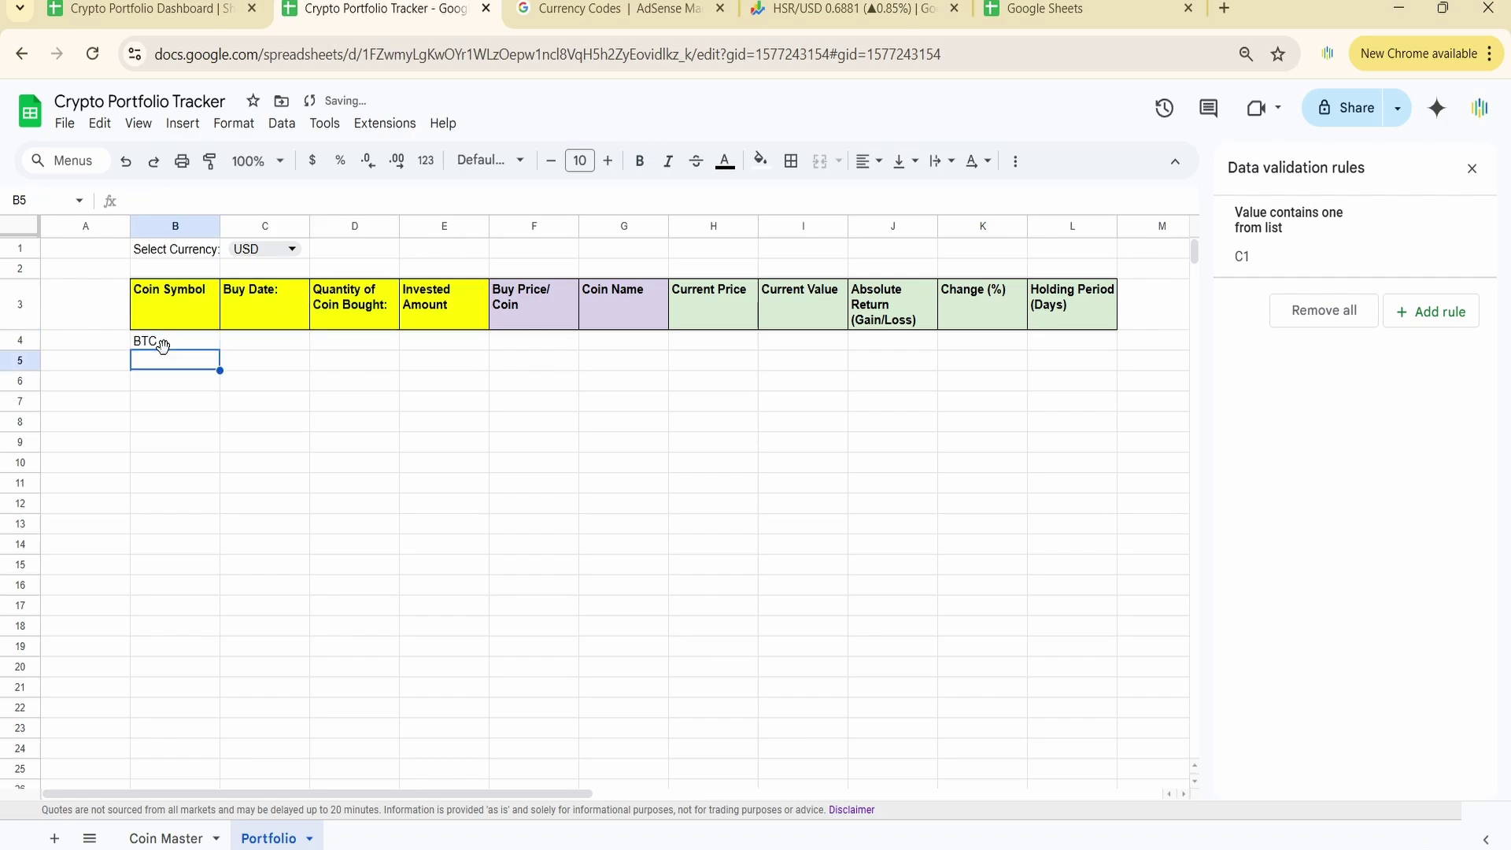
Step: Add a data validation rule to C4:C23 requiring a date on or before today and rejecting invalid input
left_click(281, 354)
left_click_drag(281, 354, 288, 727)
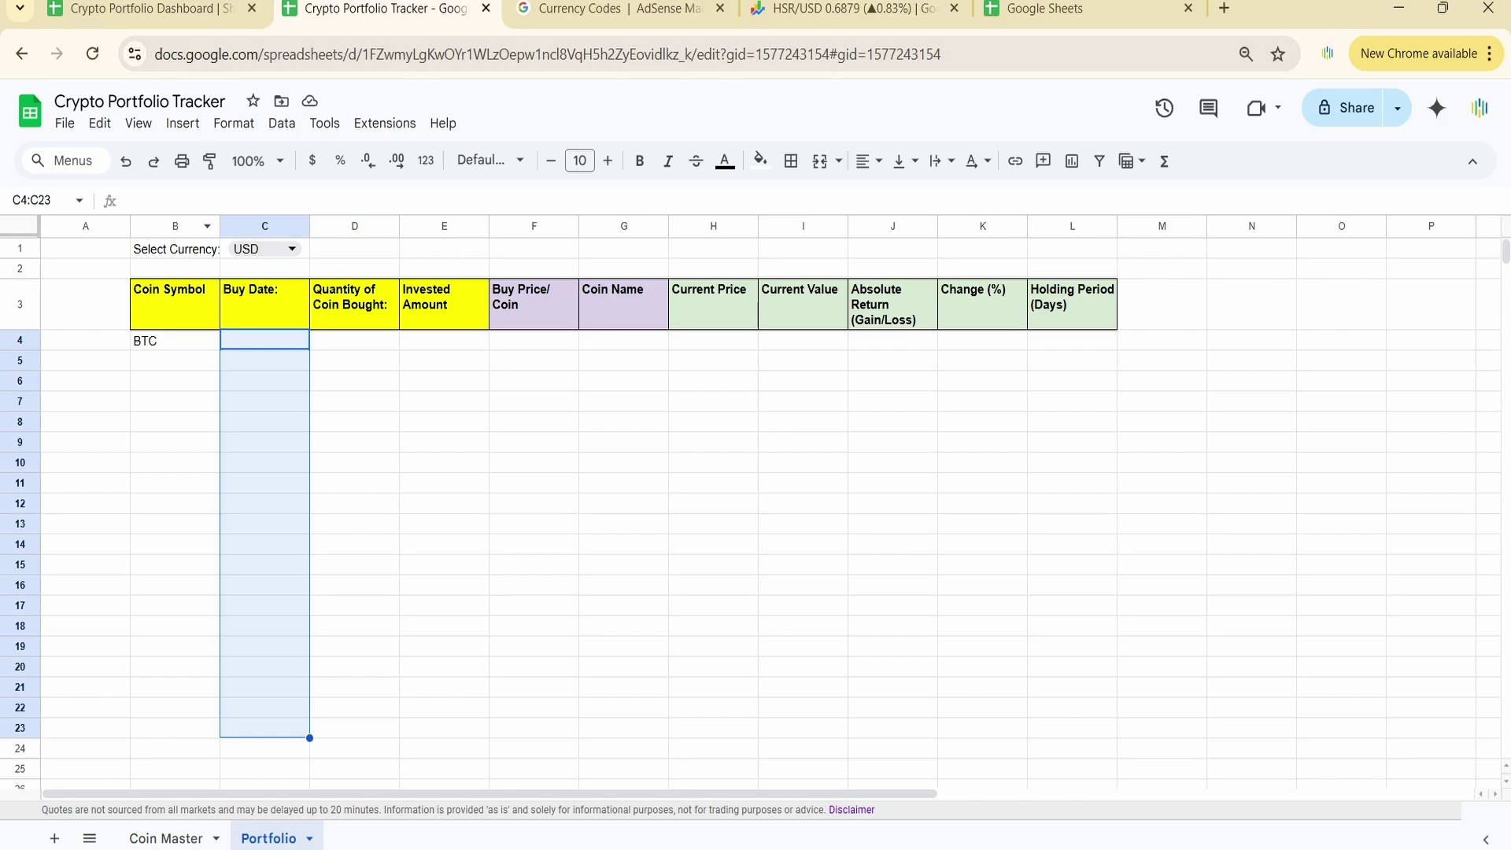
left_click(277, 126)
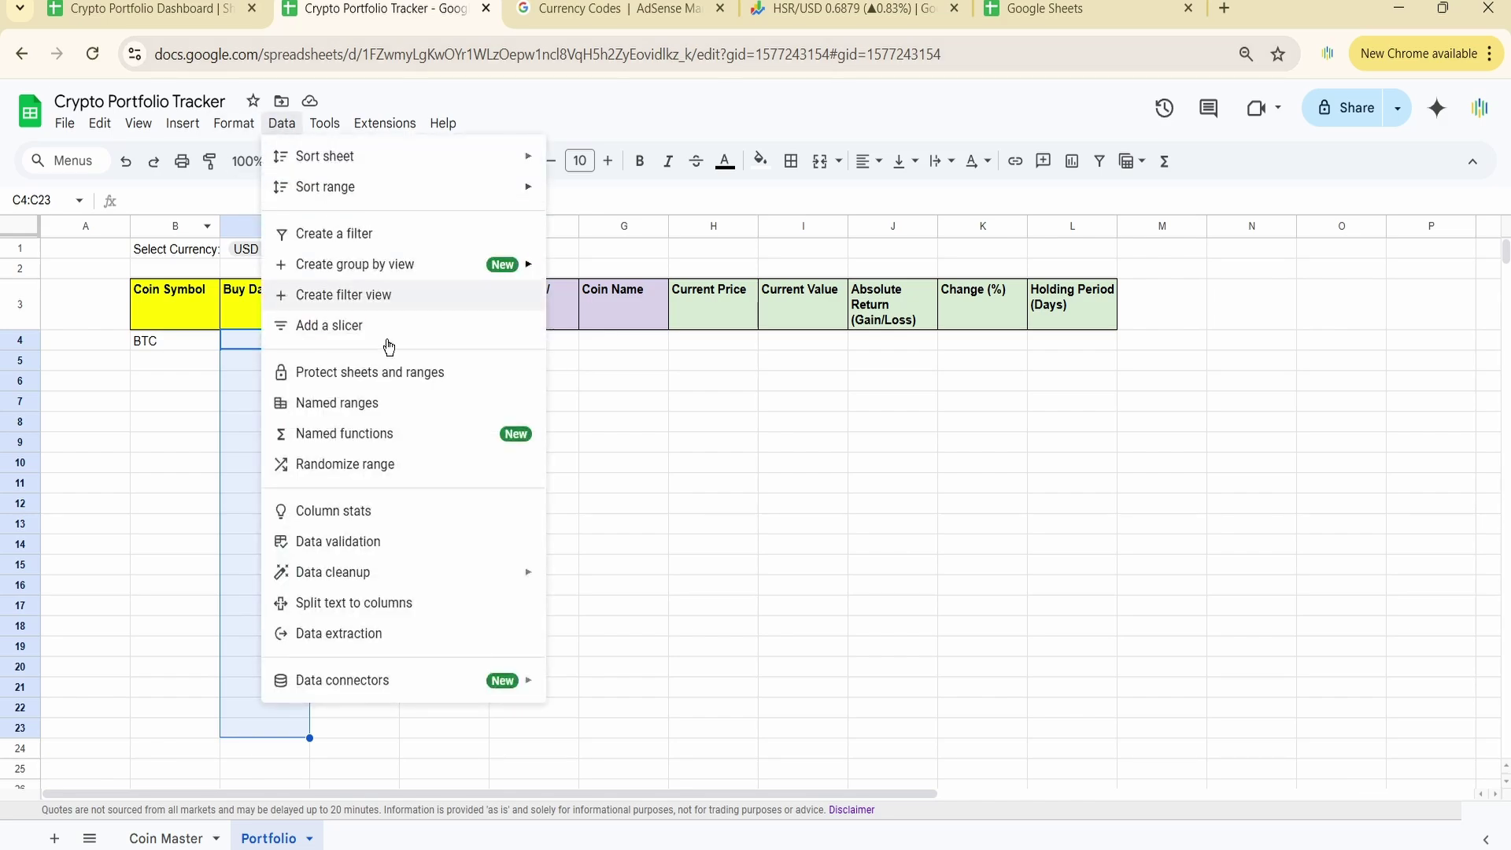
left_click(407, 542)
left_click(1446, 315)
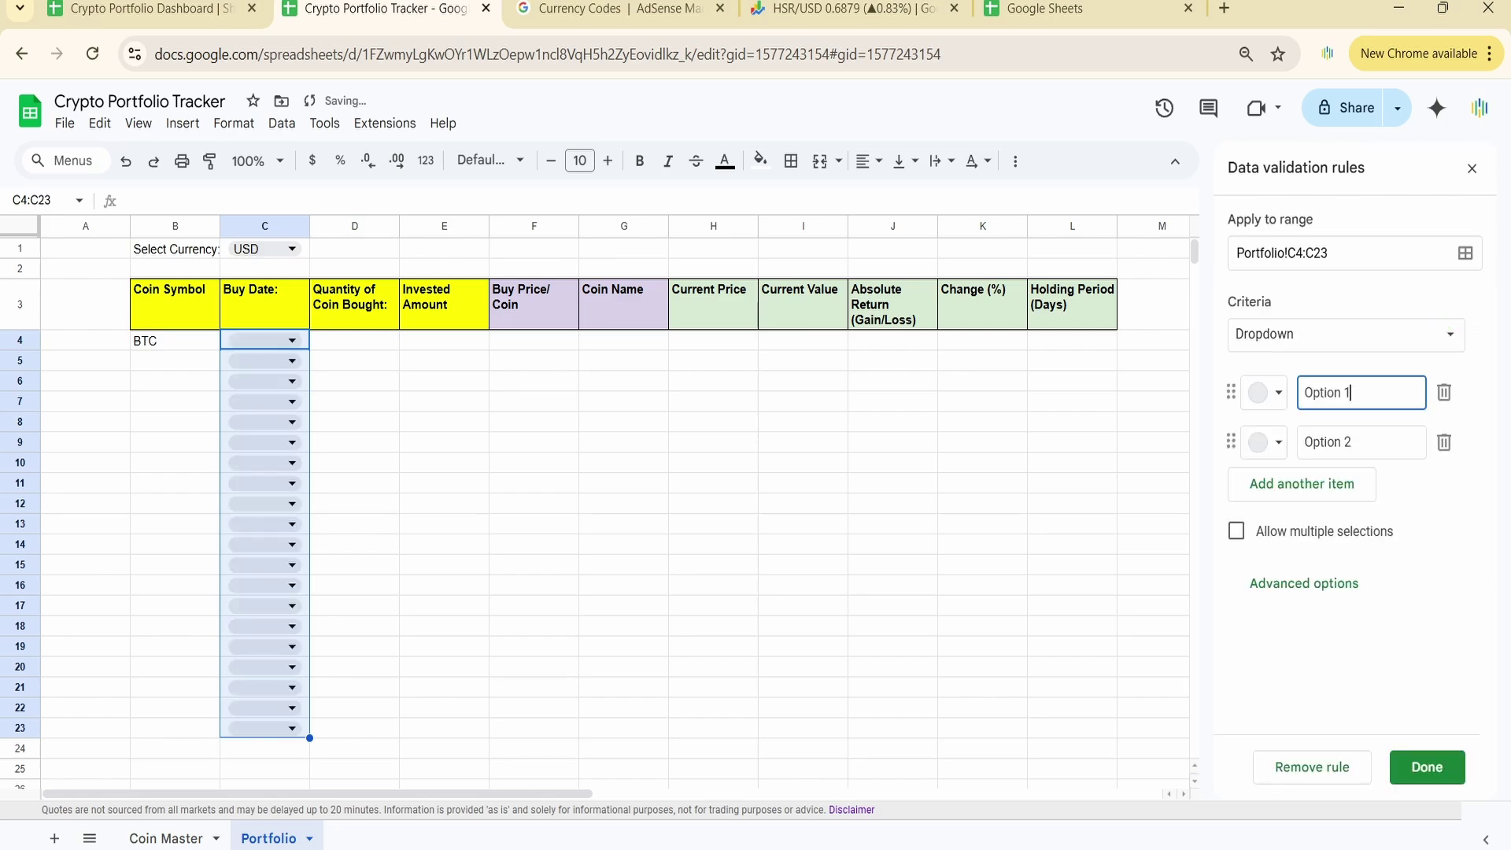
left_click(1346, 340)
scroll(1369, 659, "down", 3)
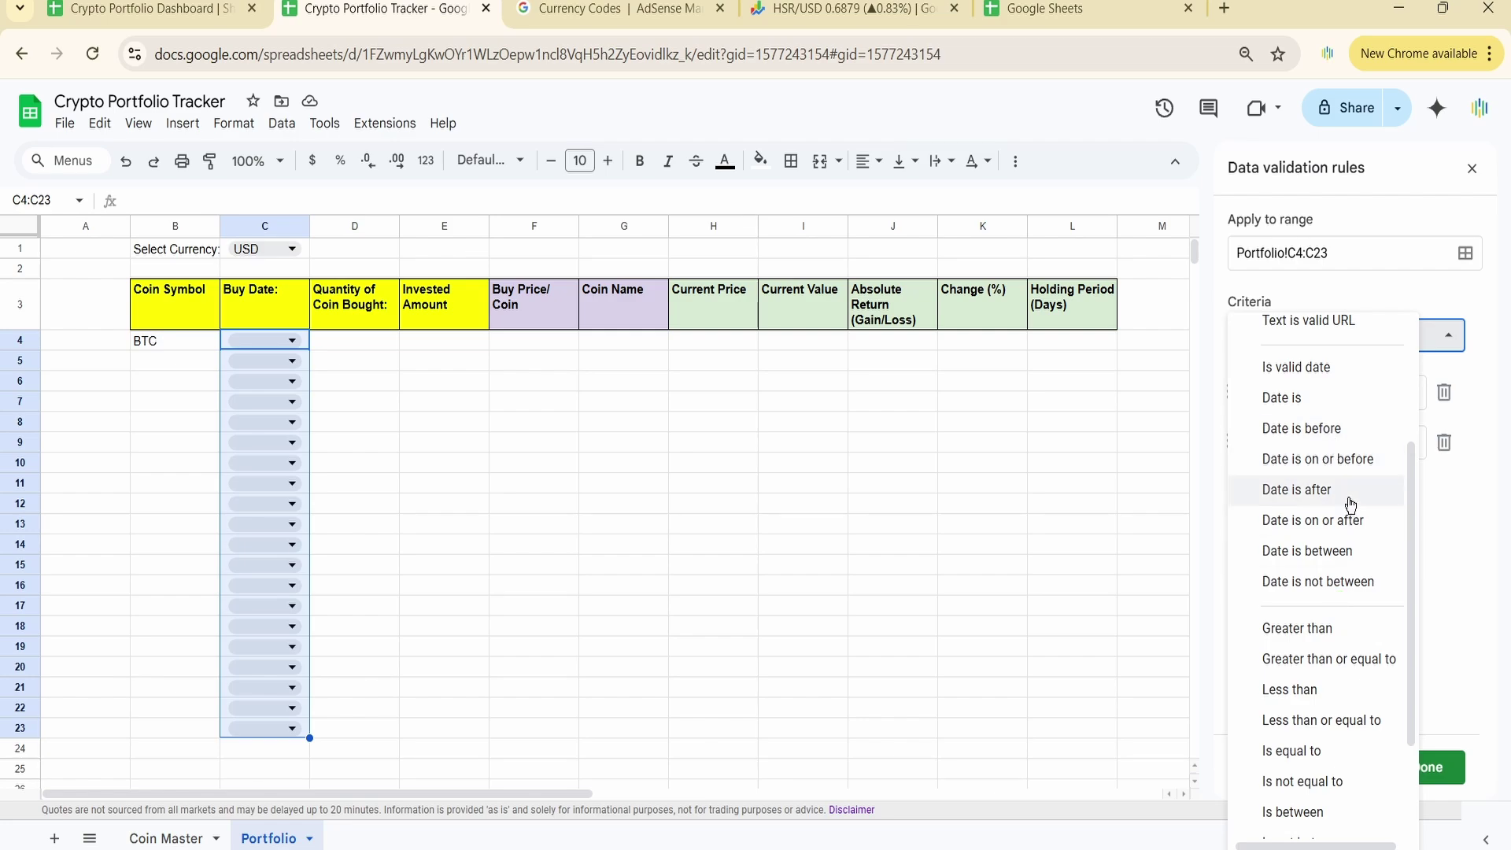
left_click(1345, 464)
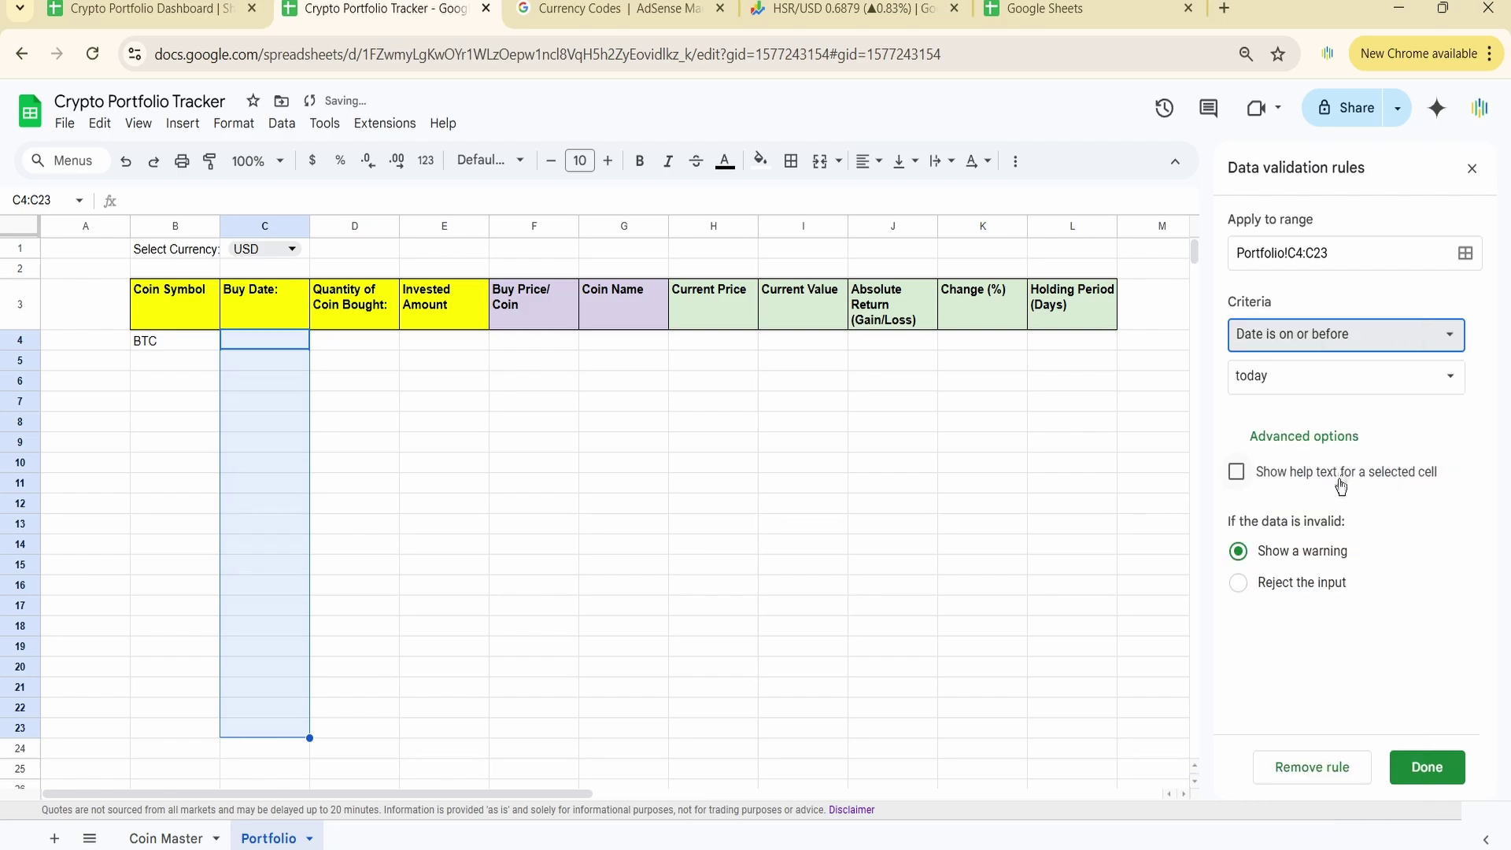
left_click(1240, 591)
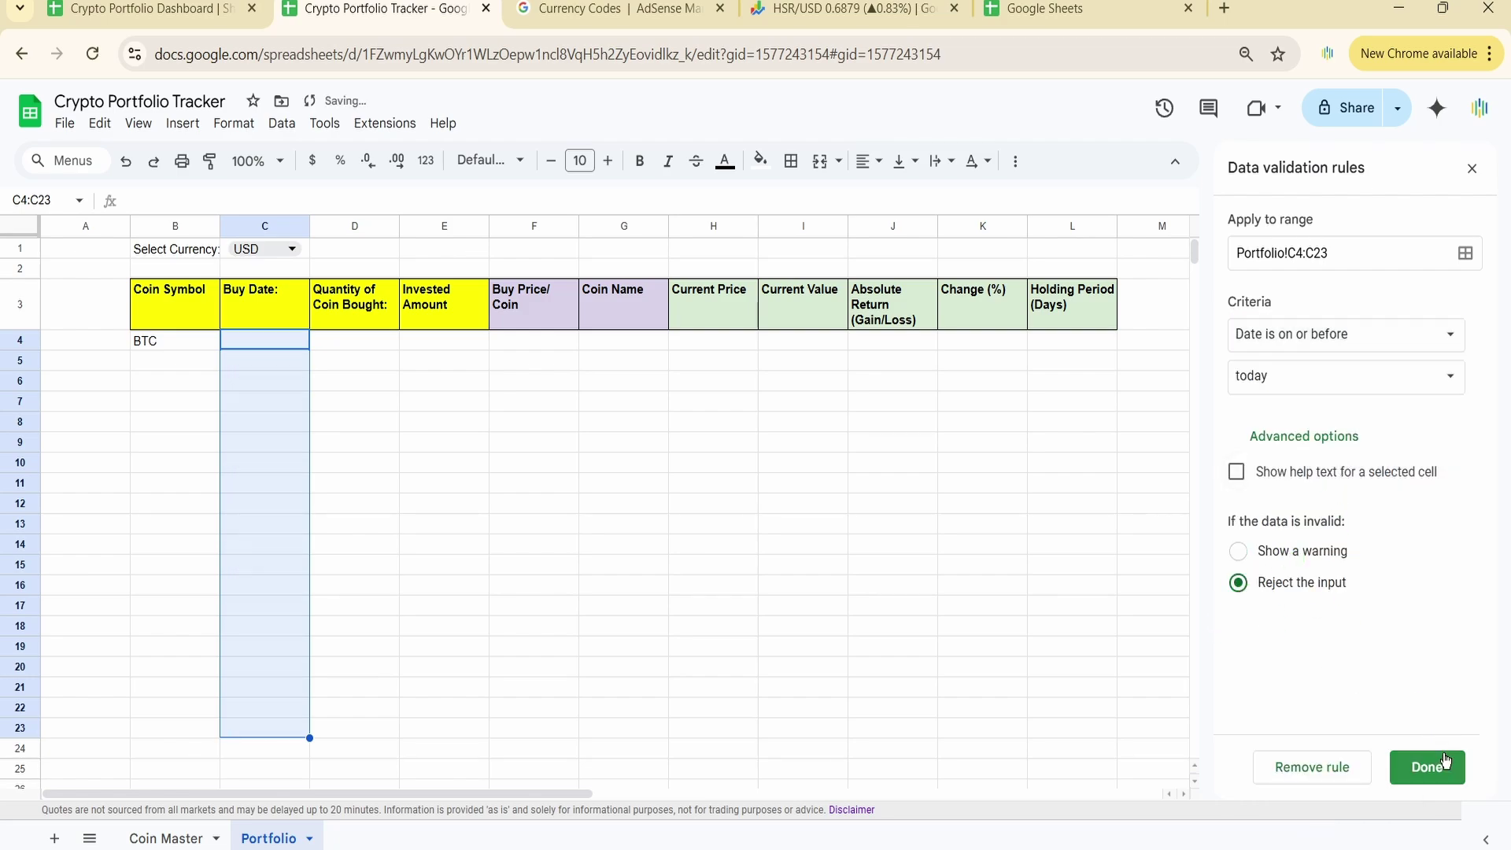
left_click(1427, 767)
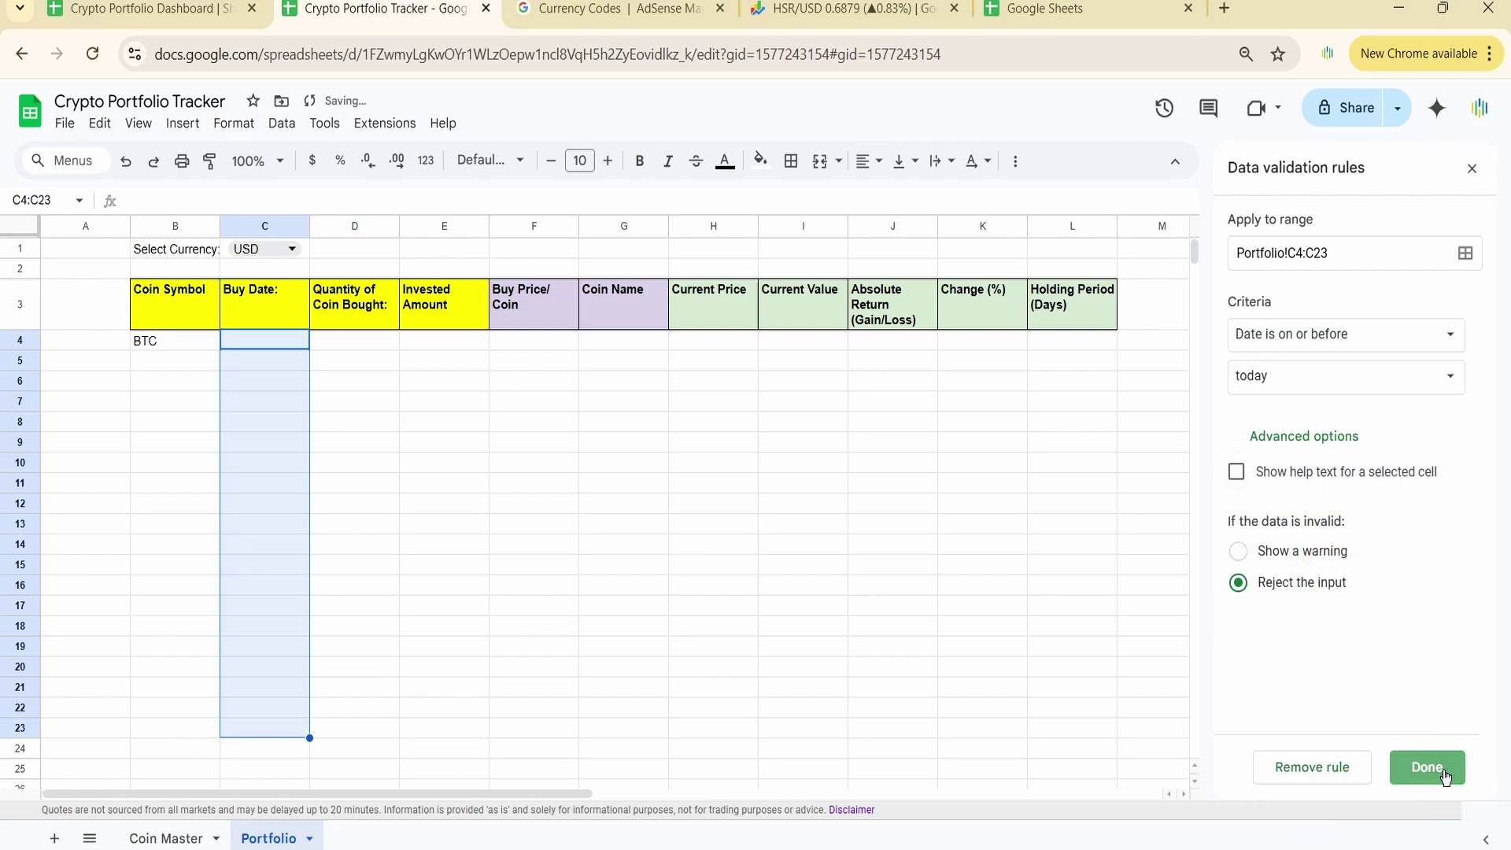
left_click(1471, 167)
Step: Set the BTC buy date in C4 to 2/6/2025 using the date picker
left_click(290, 345)
left_click(289, 344)
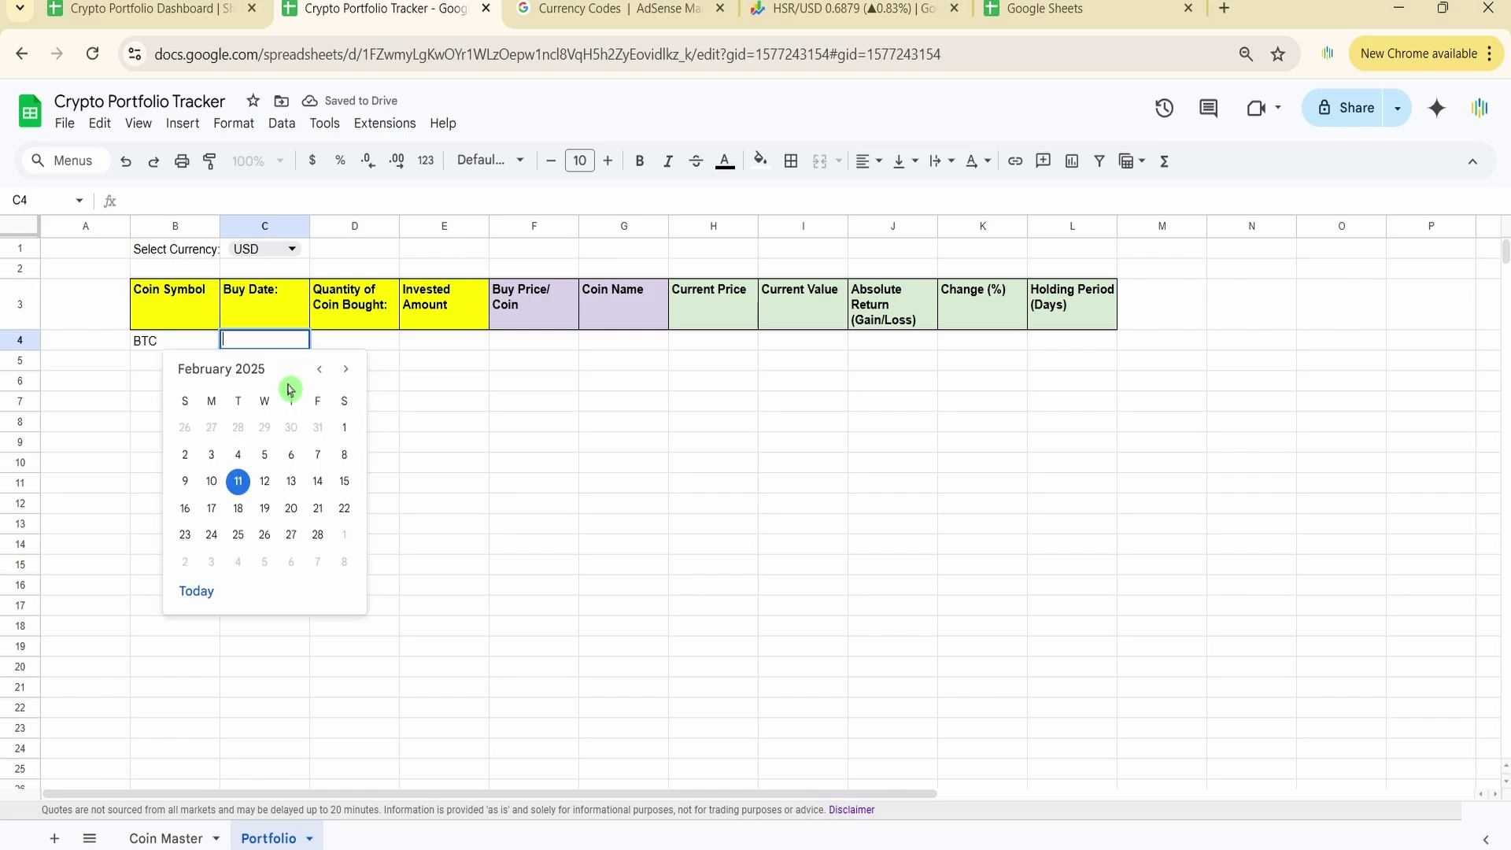
left_click(289, 463)
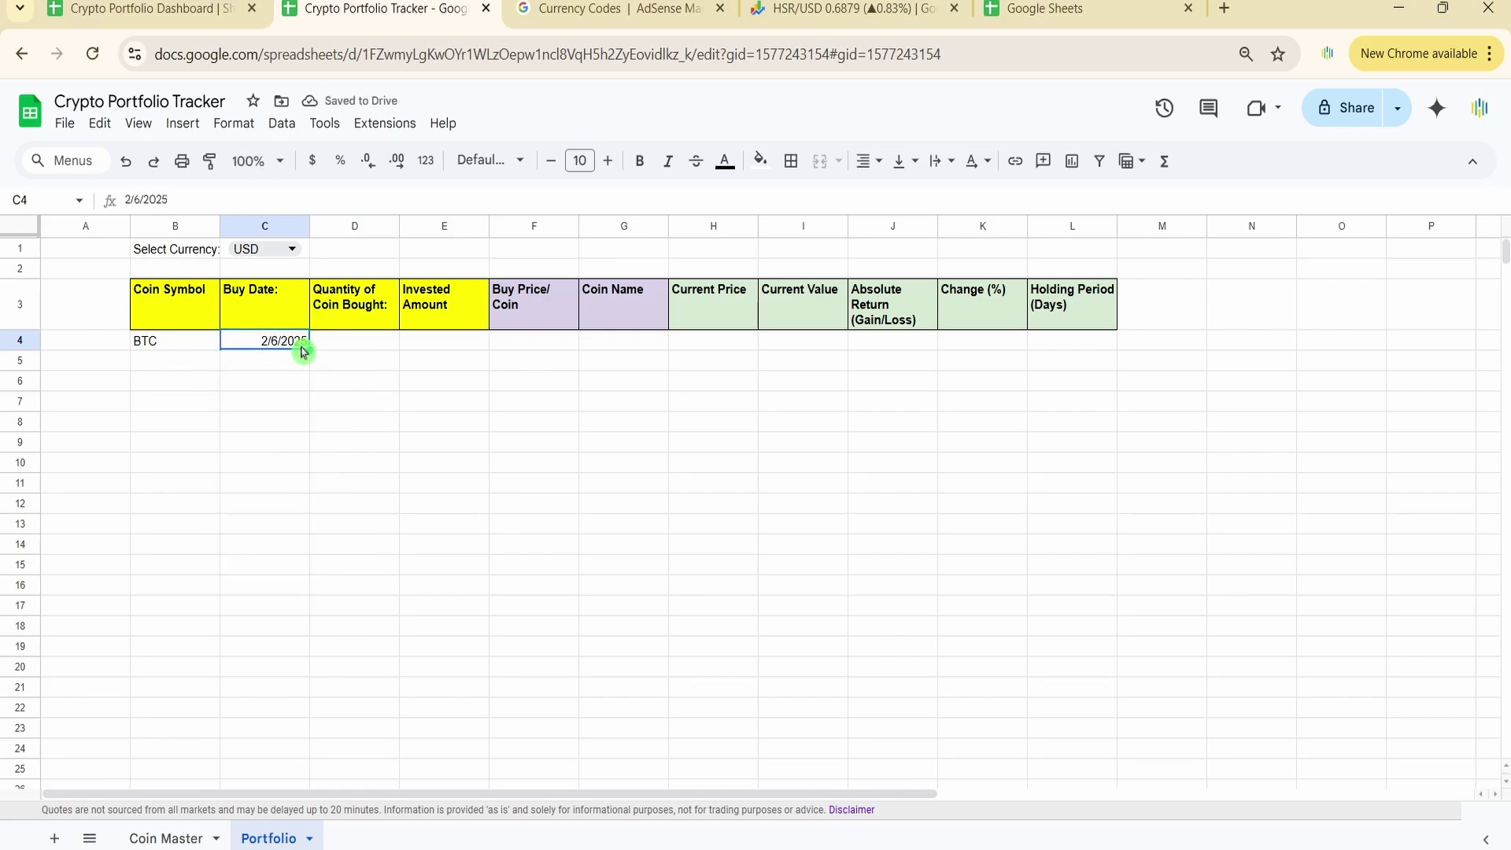
Step: Format the Buy Date cells C4:C23 to show dates in the day-month-year style of 6-Feb-2025
key("shift+Down")
key("shift+Down")
key("shift+Down")
key("shift+Down")
key("shift+Down")
key("shift+Down")
key("shift+Down")
key("shift+Down")
key("shift+Down")
key("shift+Down")
key("shift+Down")
key("shift+Down")
key("shift+Down")
key("shift+Down")
key("shift+Down")
key("shift+Down")
key("shift+Down")
key("shift+Down")
key("shift+Down")
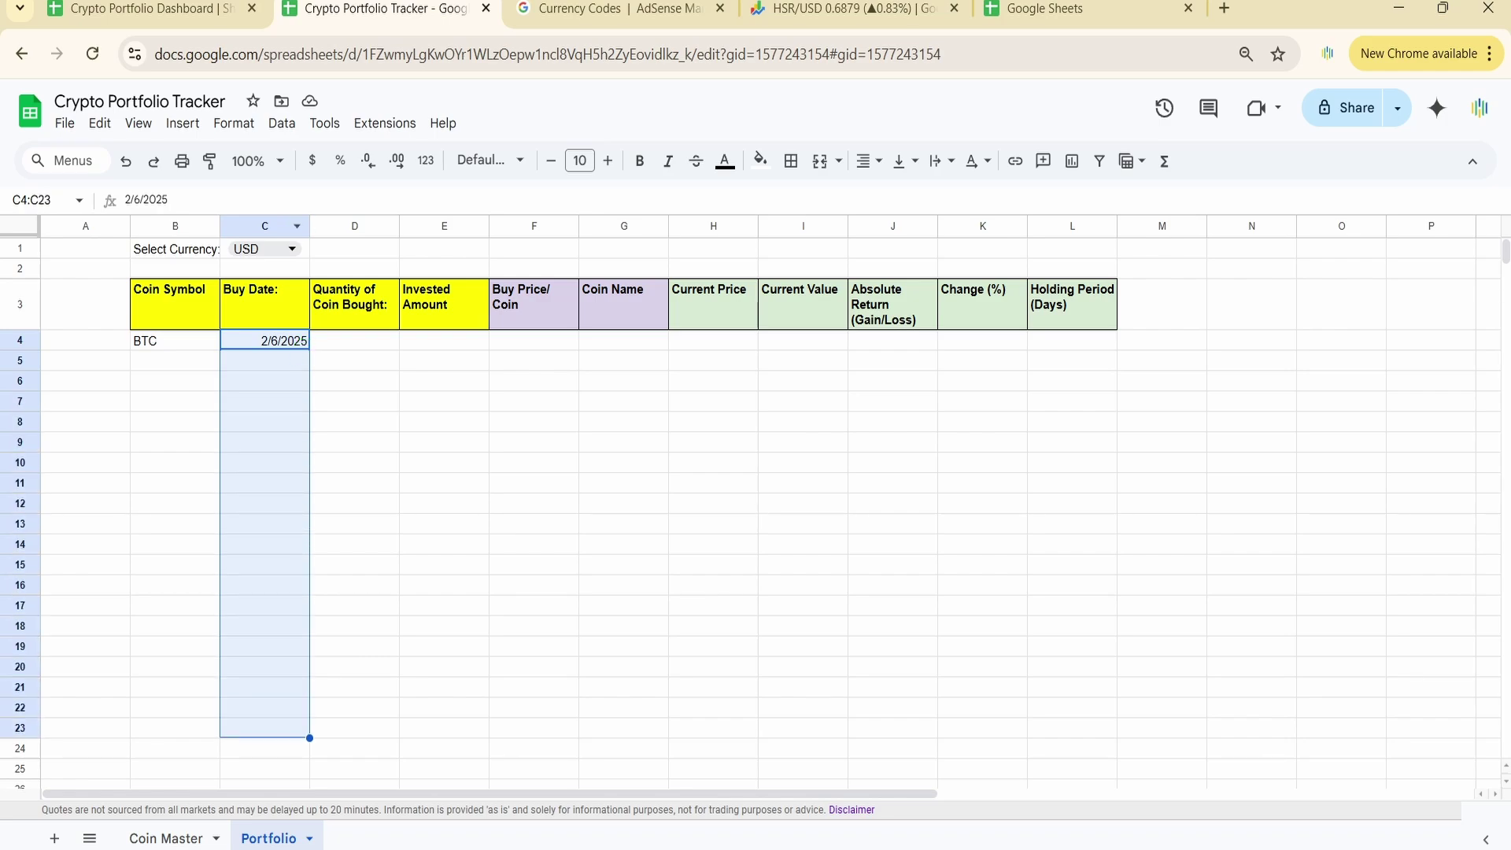
left_click(240, 124)
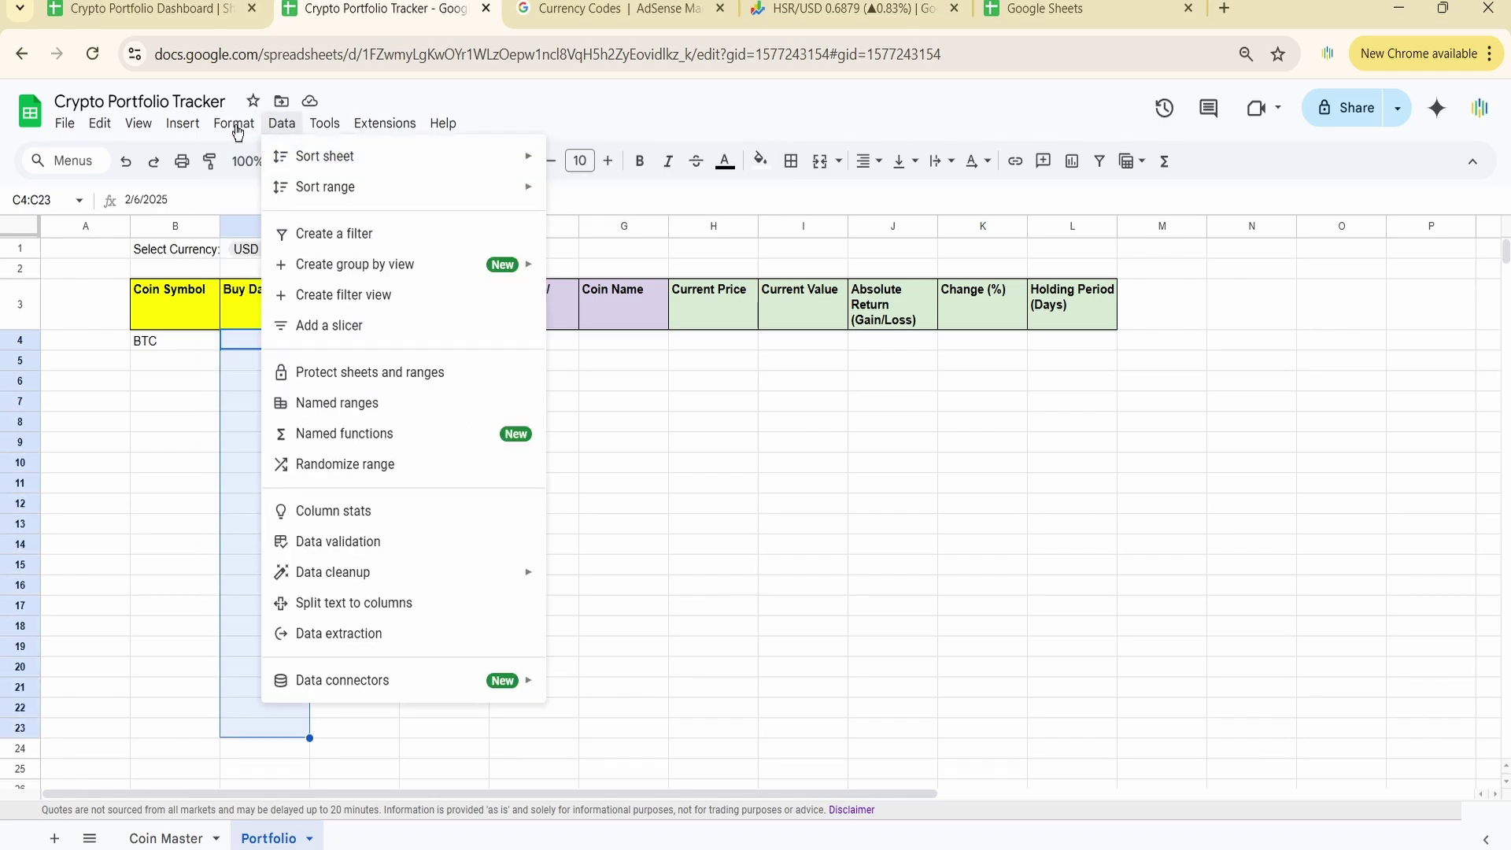
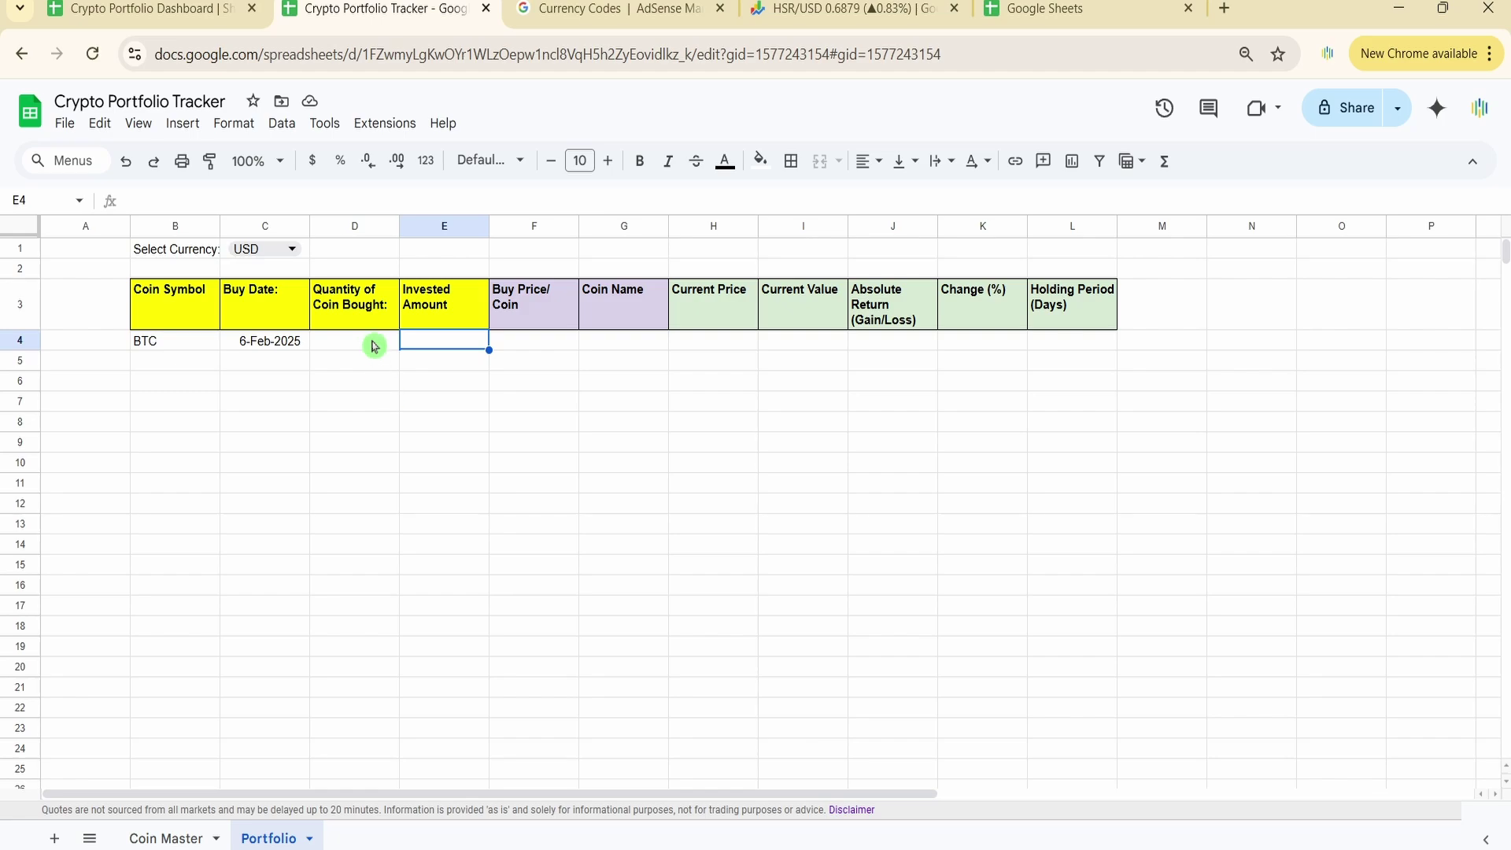
Step: Enter a quantity of 0.2 in D4 and an invested amount of 20000 in E4 for BTC
left_click(370, 341)
type("0.2")
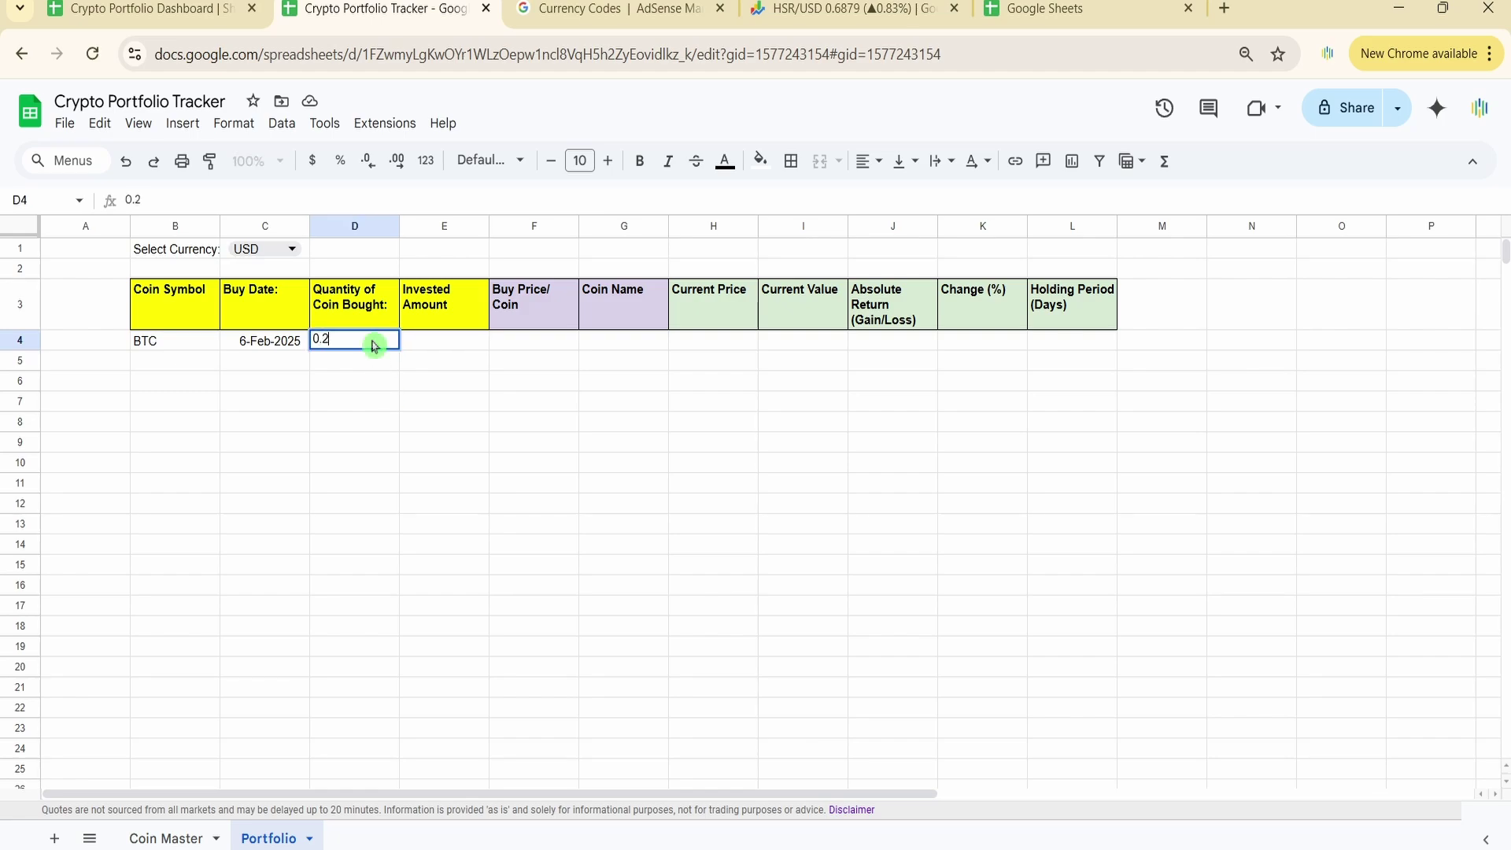
key("Tab")
type("2")
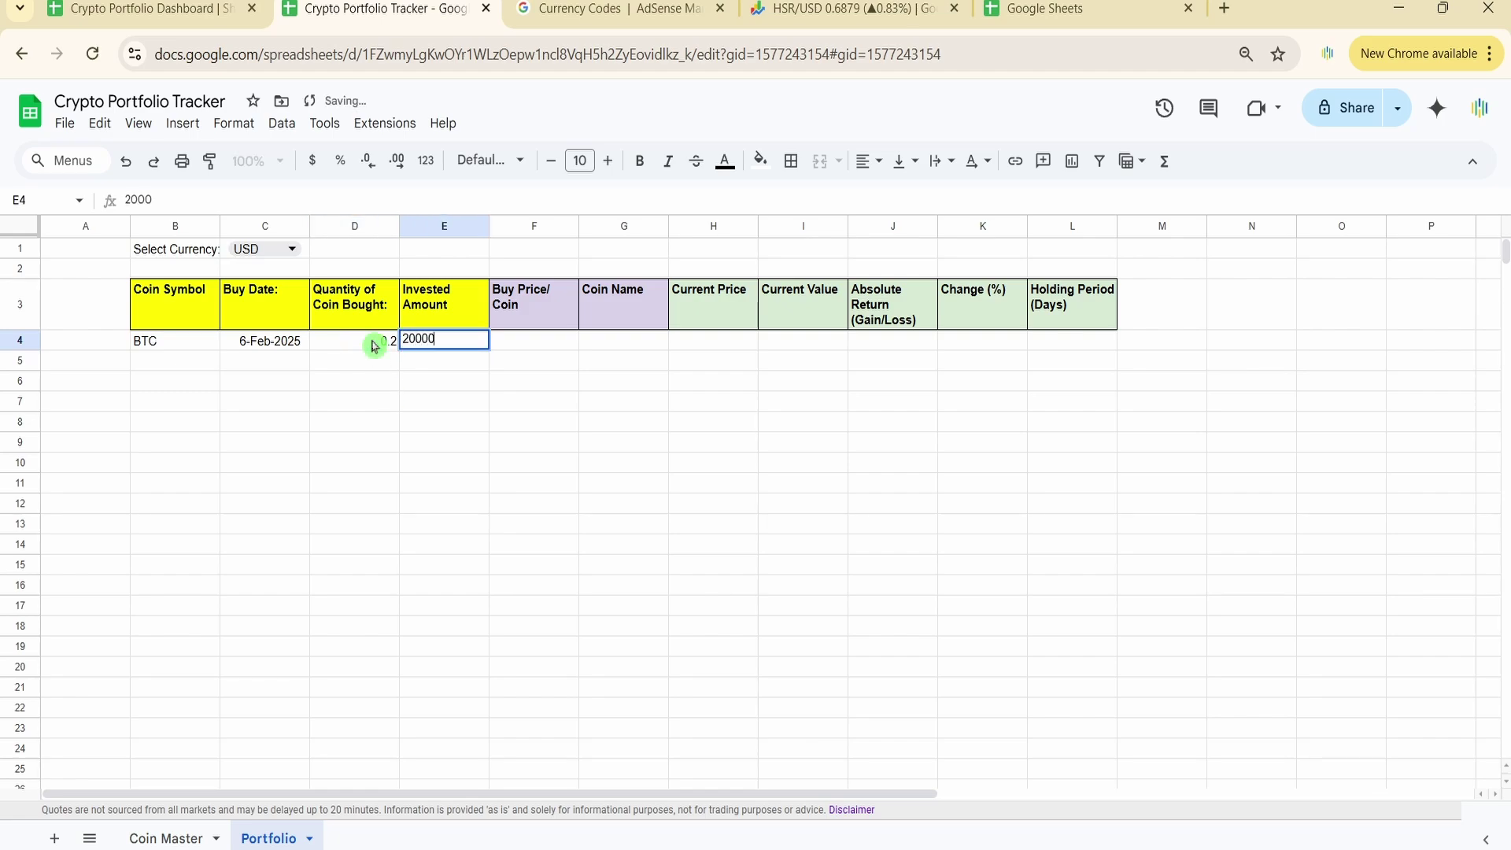
type("0000")
key("Return")
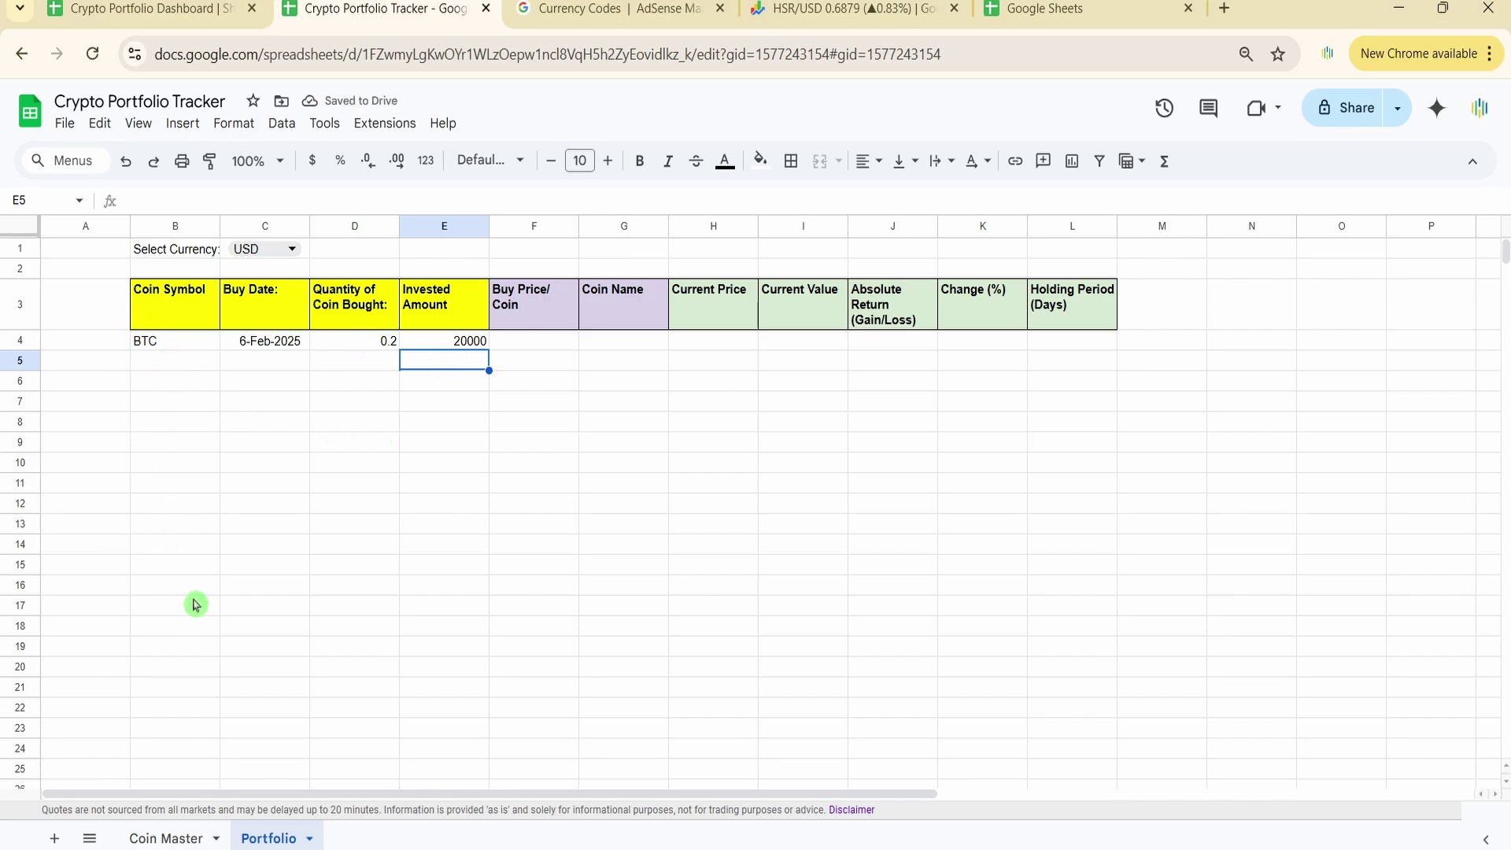
Step: Copy the ETH to BCH entries in B5:E12 of the Crypto Portfolio Dashboard spreadsheet into the tracker's Portfolio sheet starting at B5
left_click(197, 6)
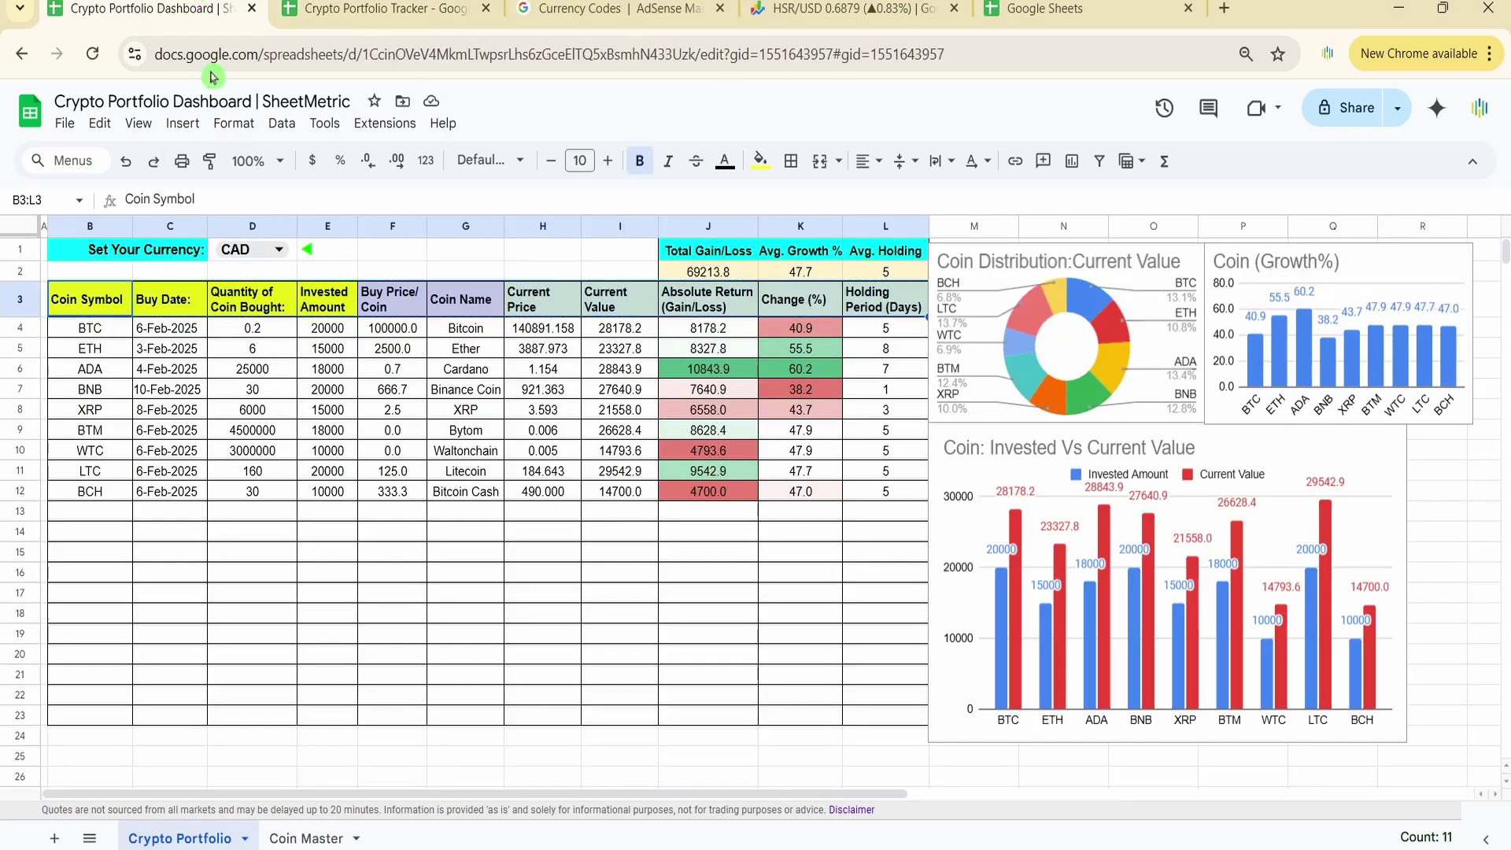
left_click_drag(98, 348, 355, 492)
key("ctrl+c")
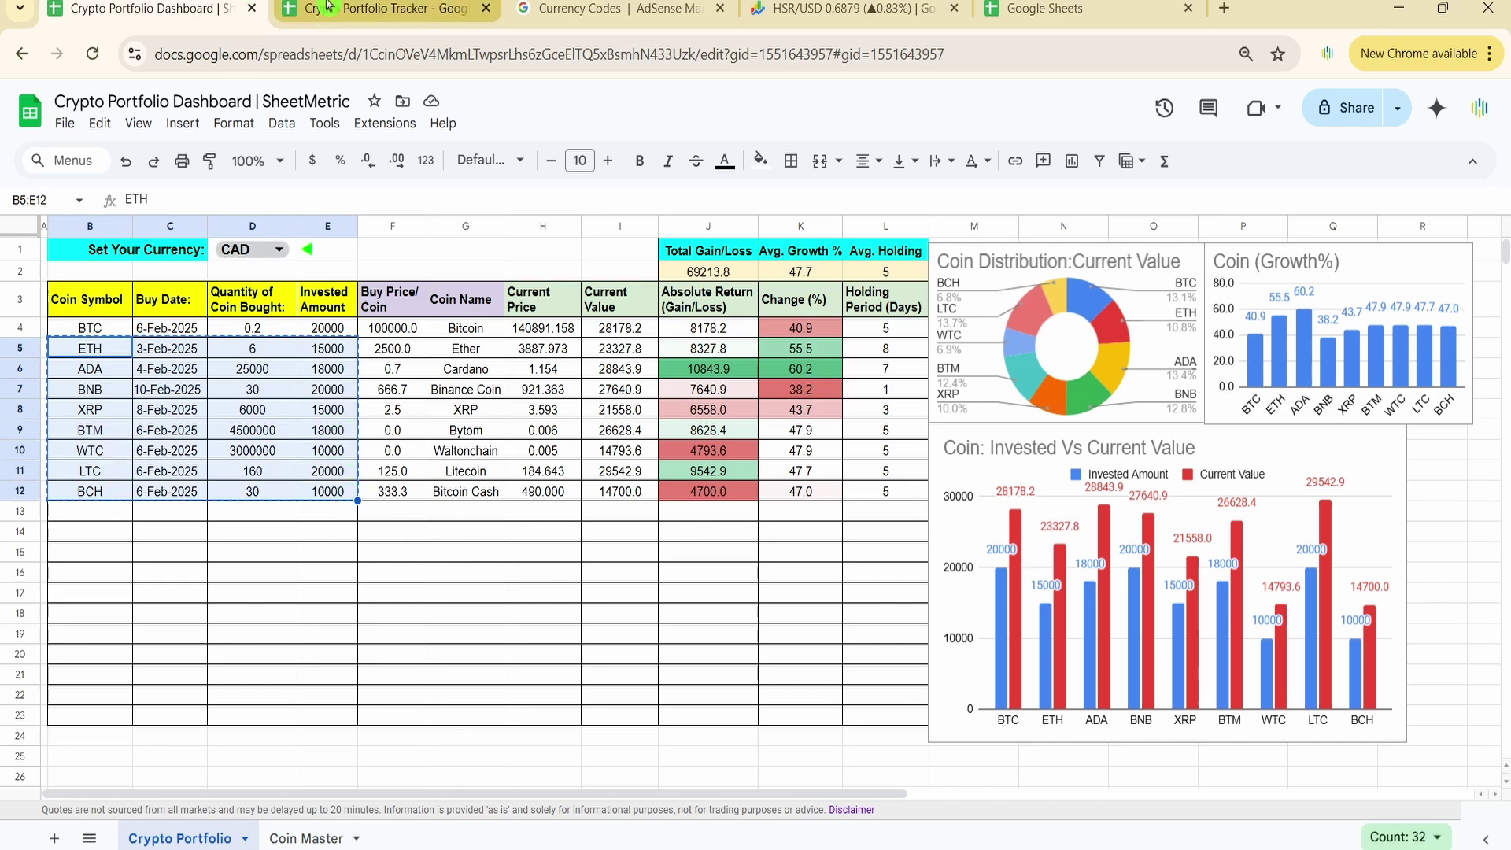
left_click(369, 9)
left_click(185, 379)
left_click(184, 363)
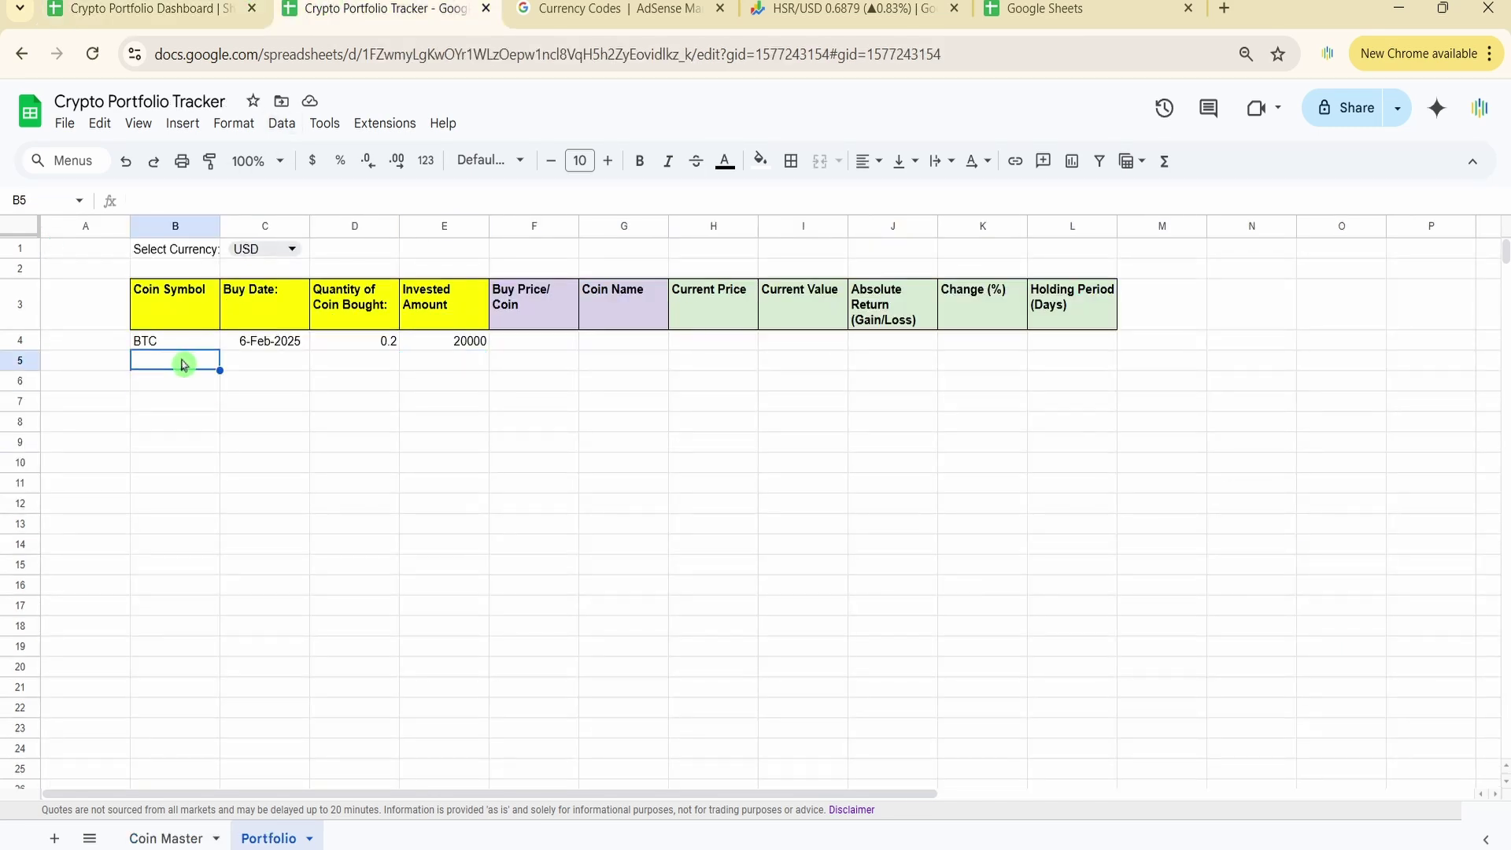
key("ctrl+v")
left_click(543, 403)
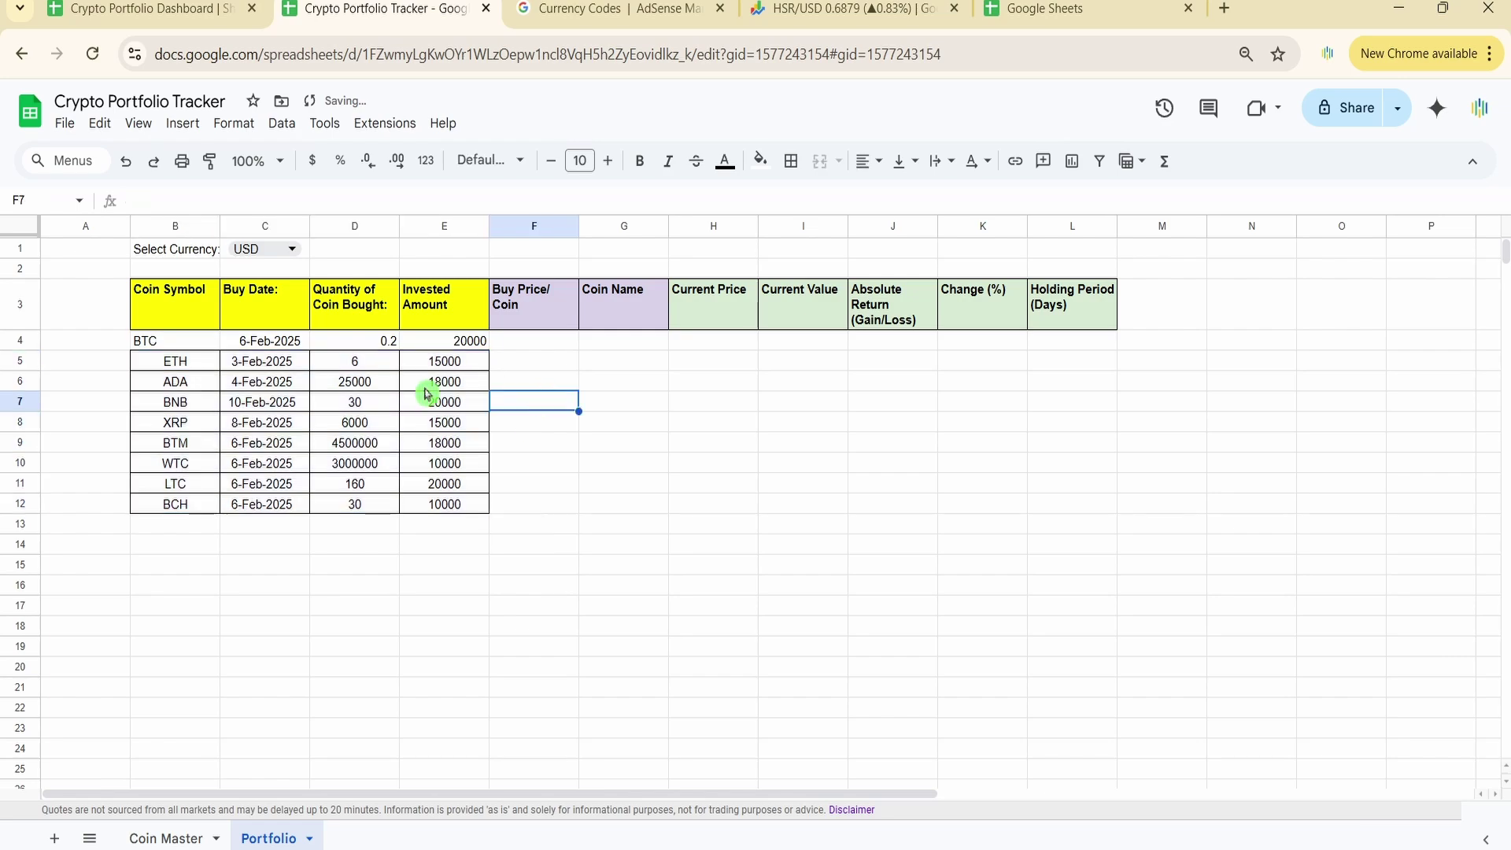
Step: Apply all borders to the portfolio table body in B4:L23
left_click_drag(145, 347, 1051, 735)
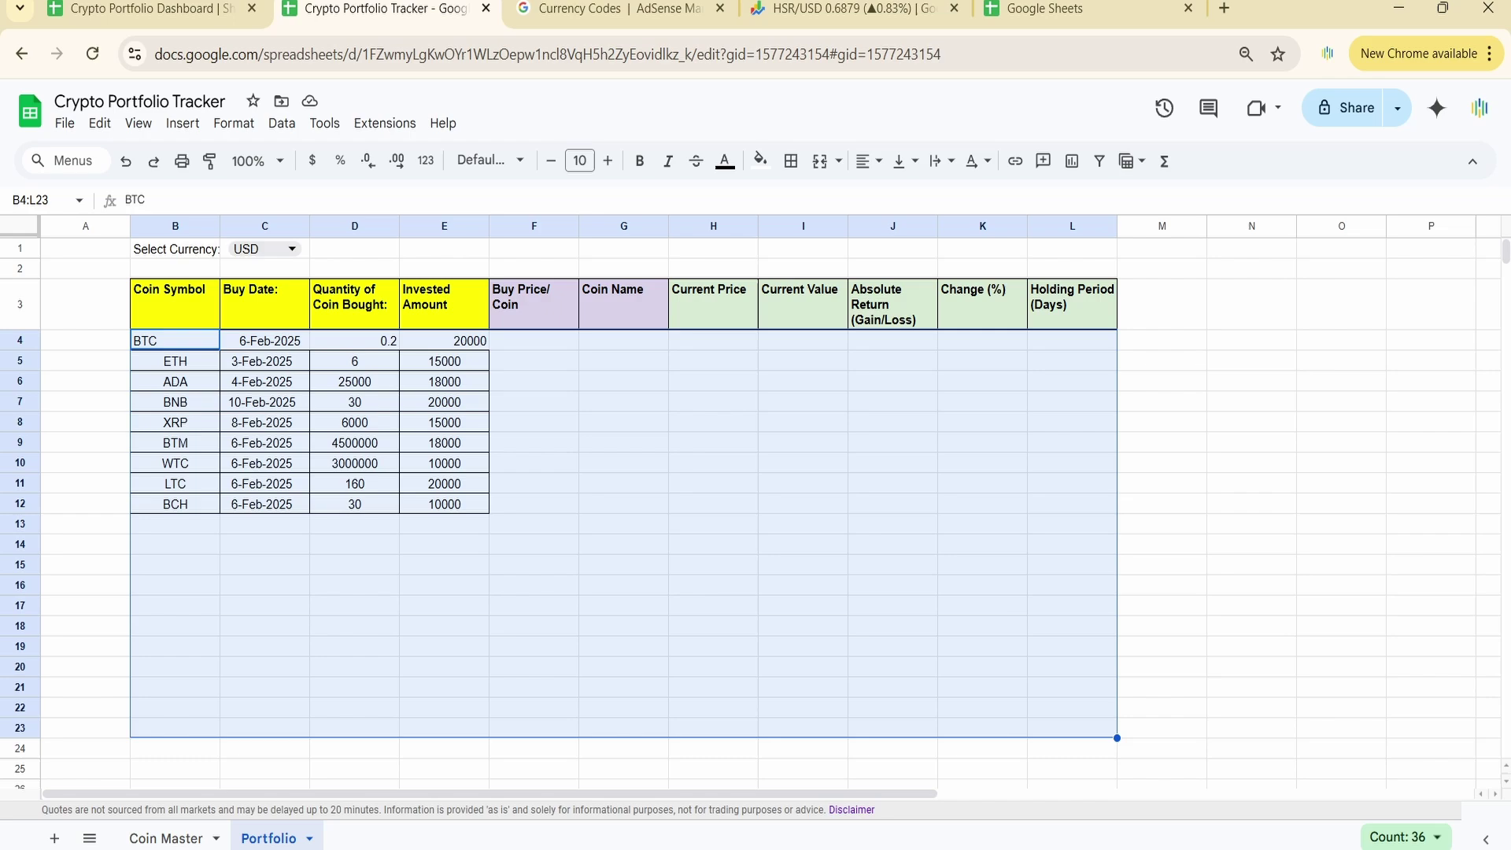
left_click(791, 160)
left_click(799, 202)
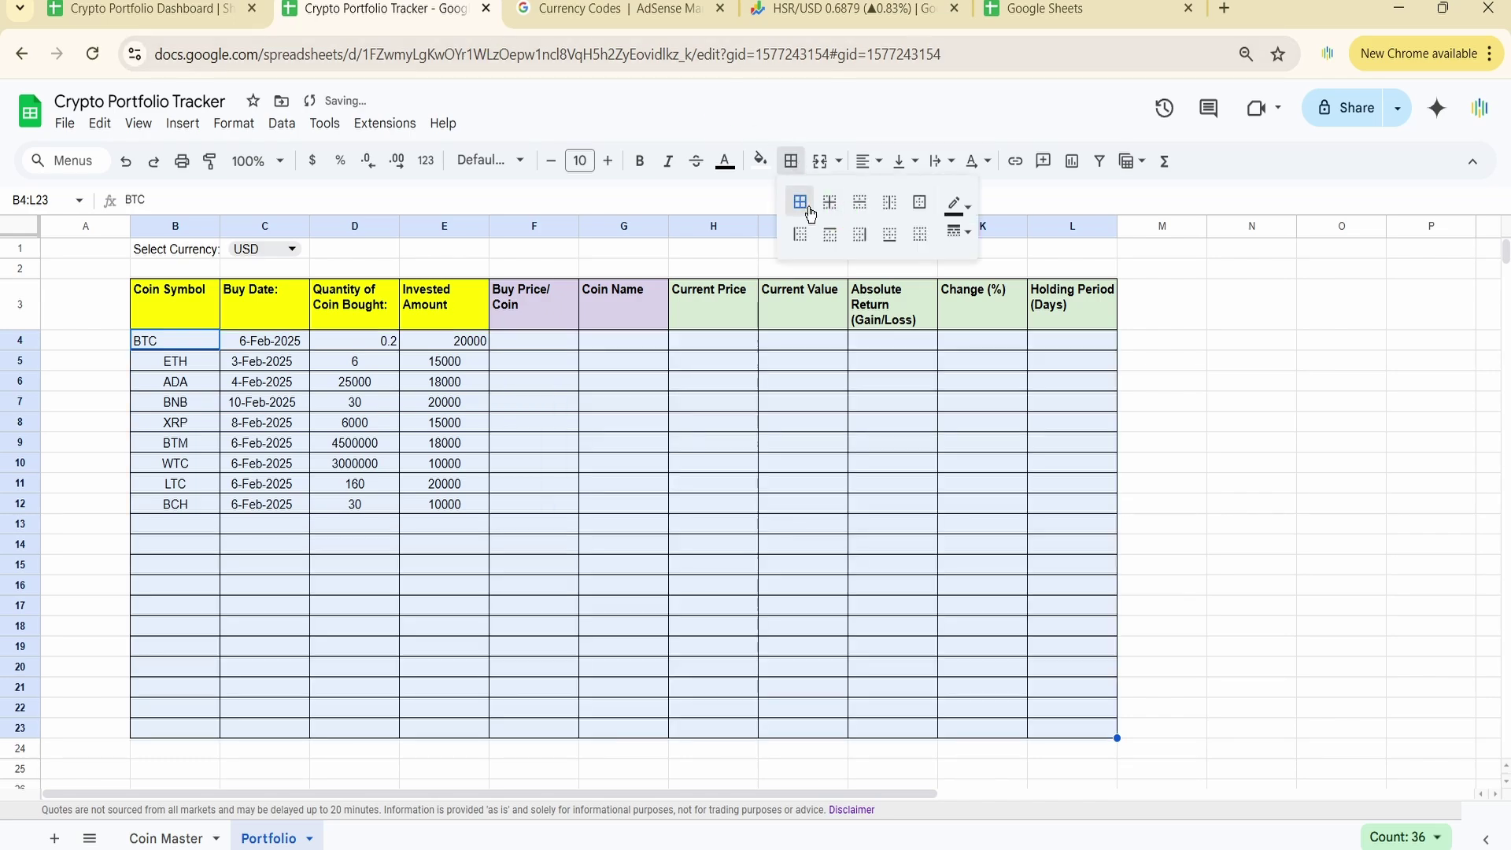
left_click(329, 646)
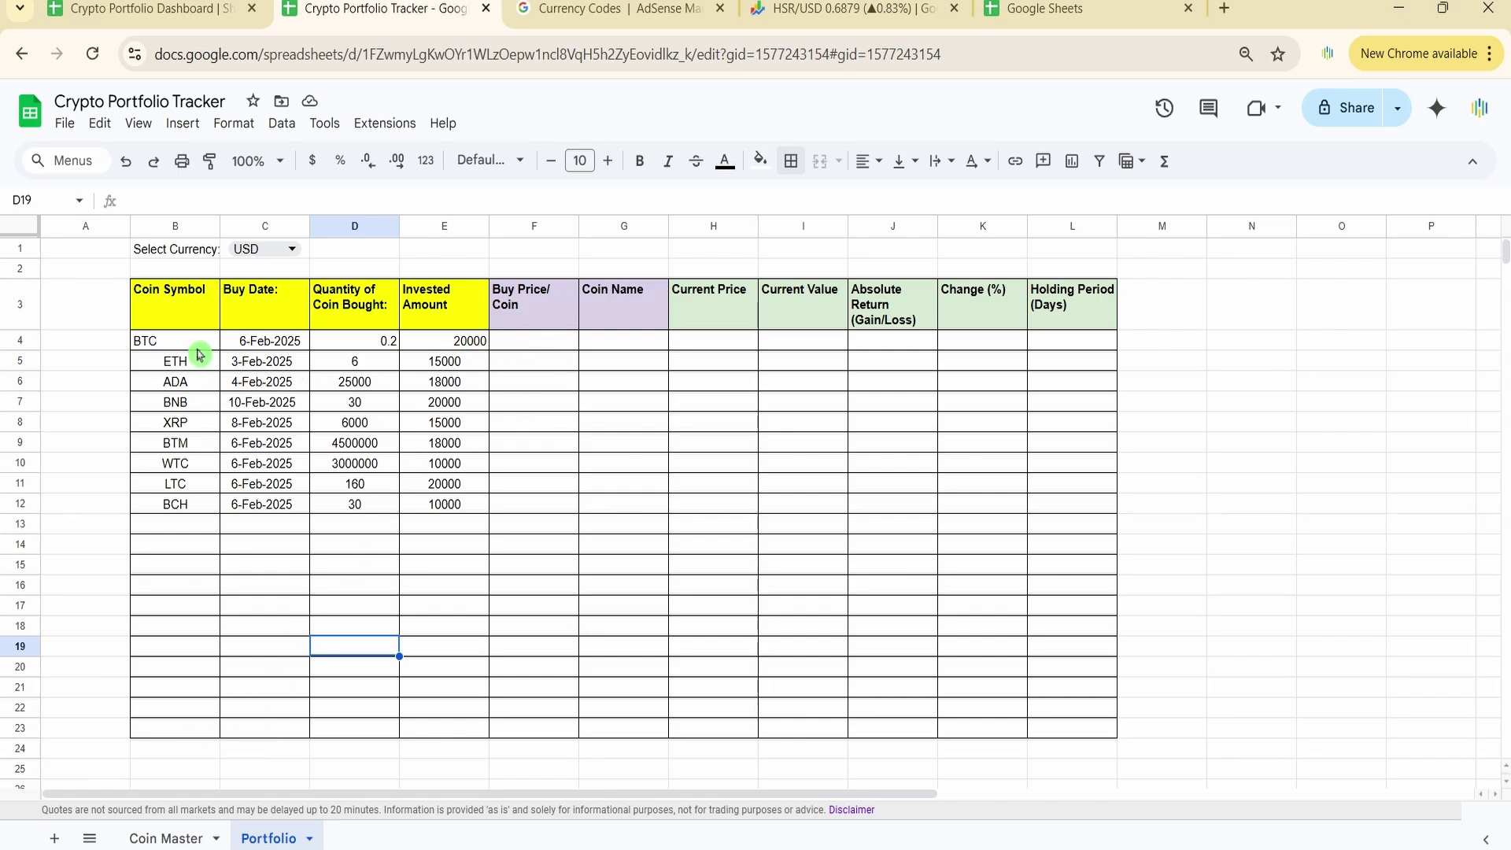
Step: Center-align the BTC entry cells B4:E4 horizontally
left_click_drag(196, 350, 423, 349)
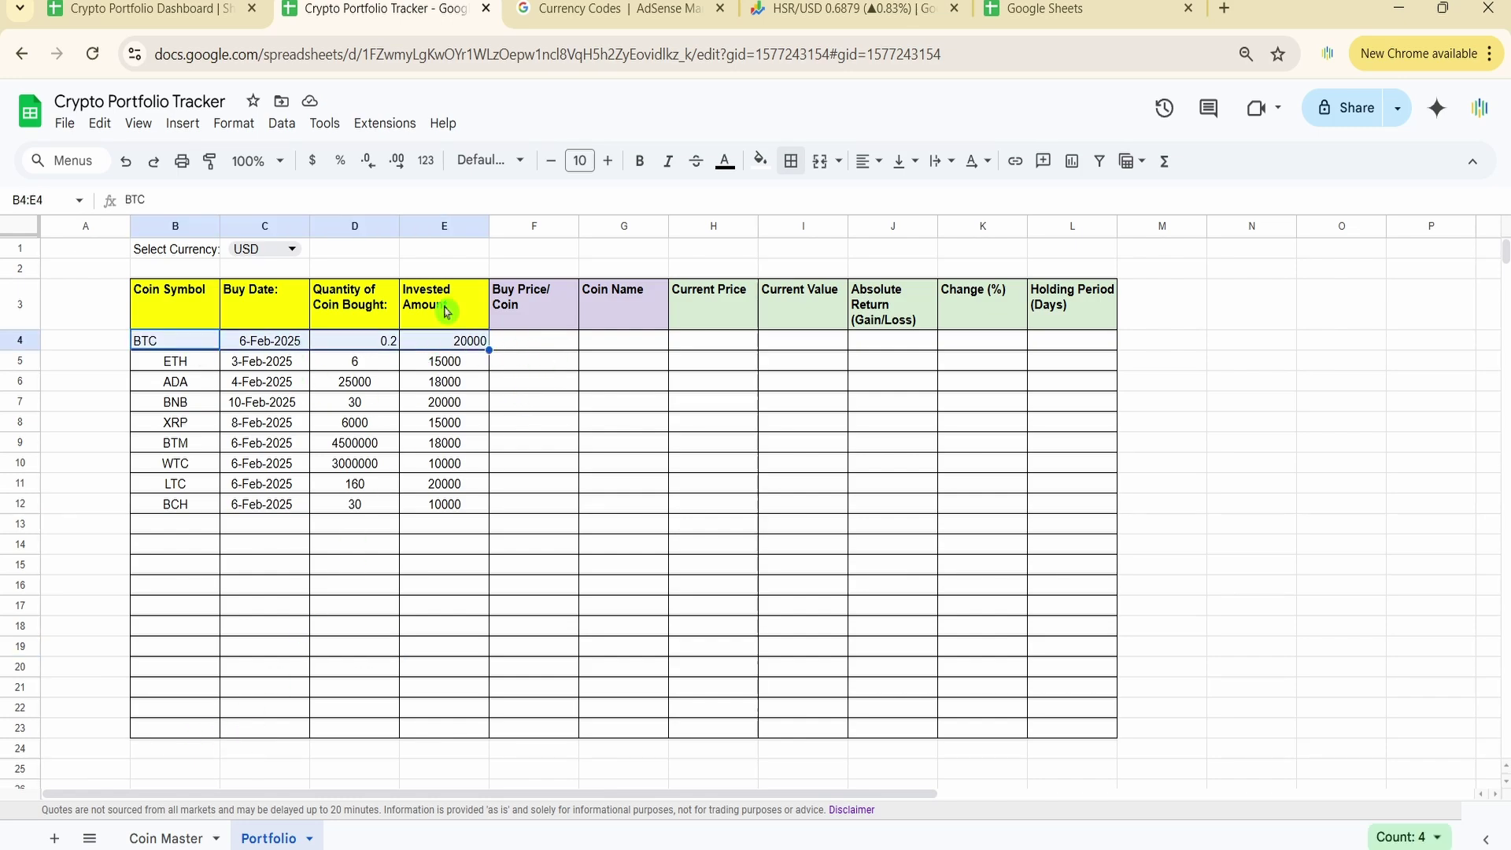
left_click(876, 174)
left_click(897, 209)
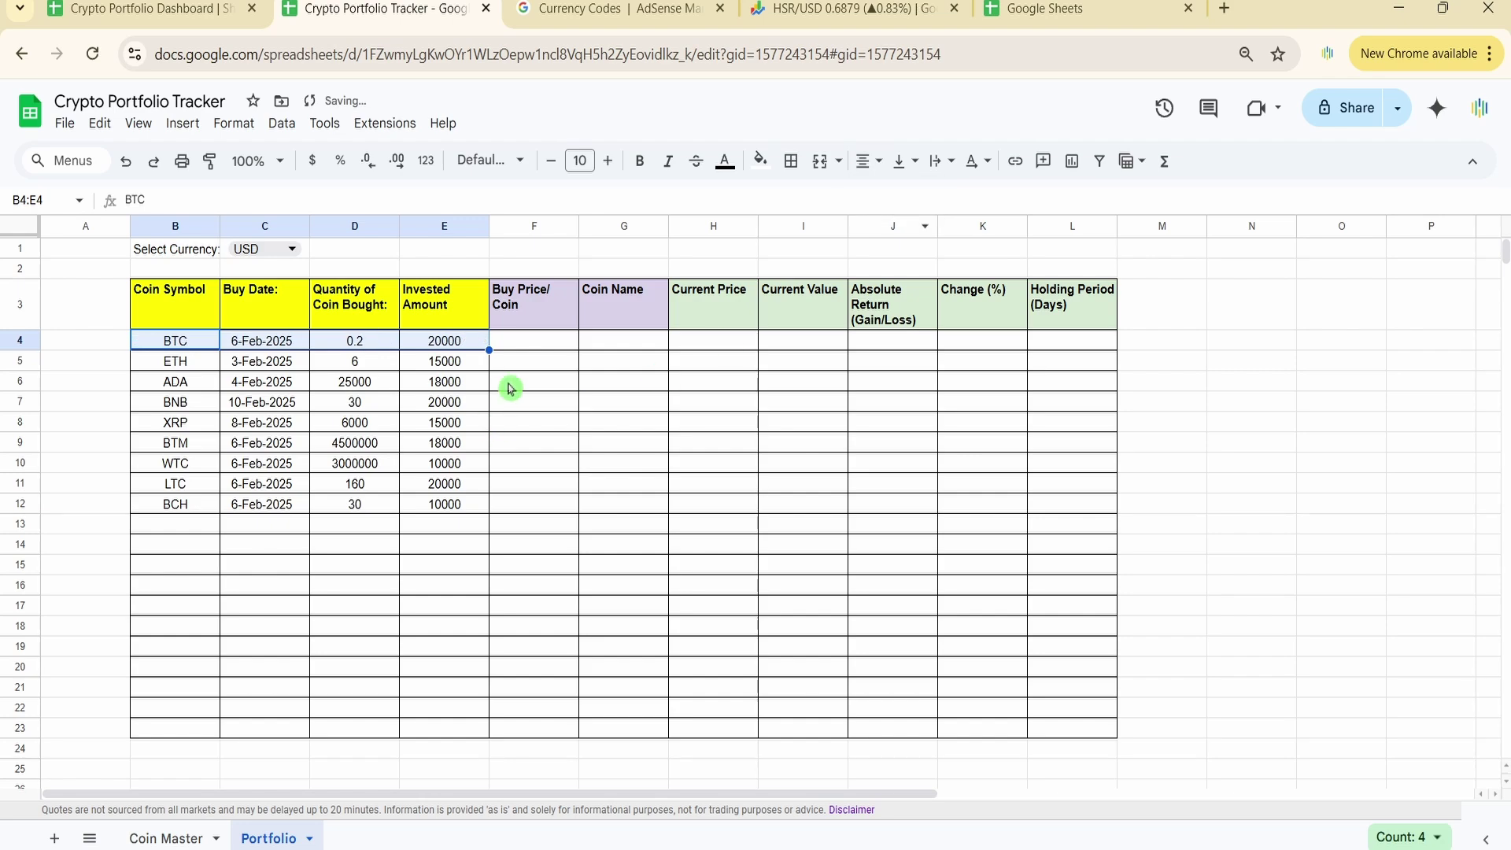
Step: Calculate the buy price per coin in F4 with =E4/D4 and fill the formula down to F23
left_click(540, 348)
type("=")
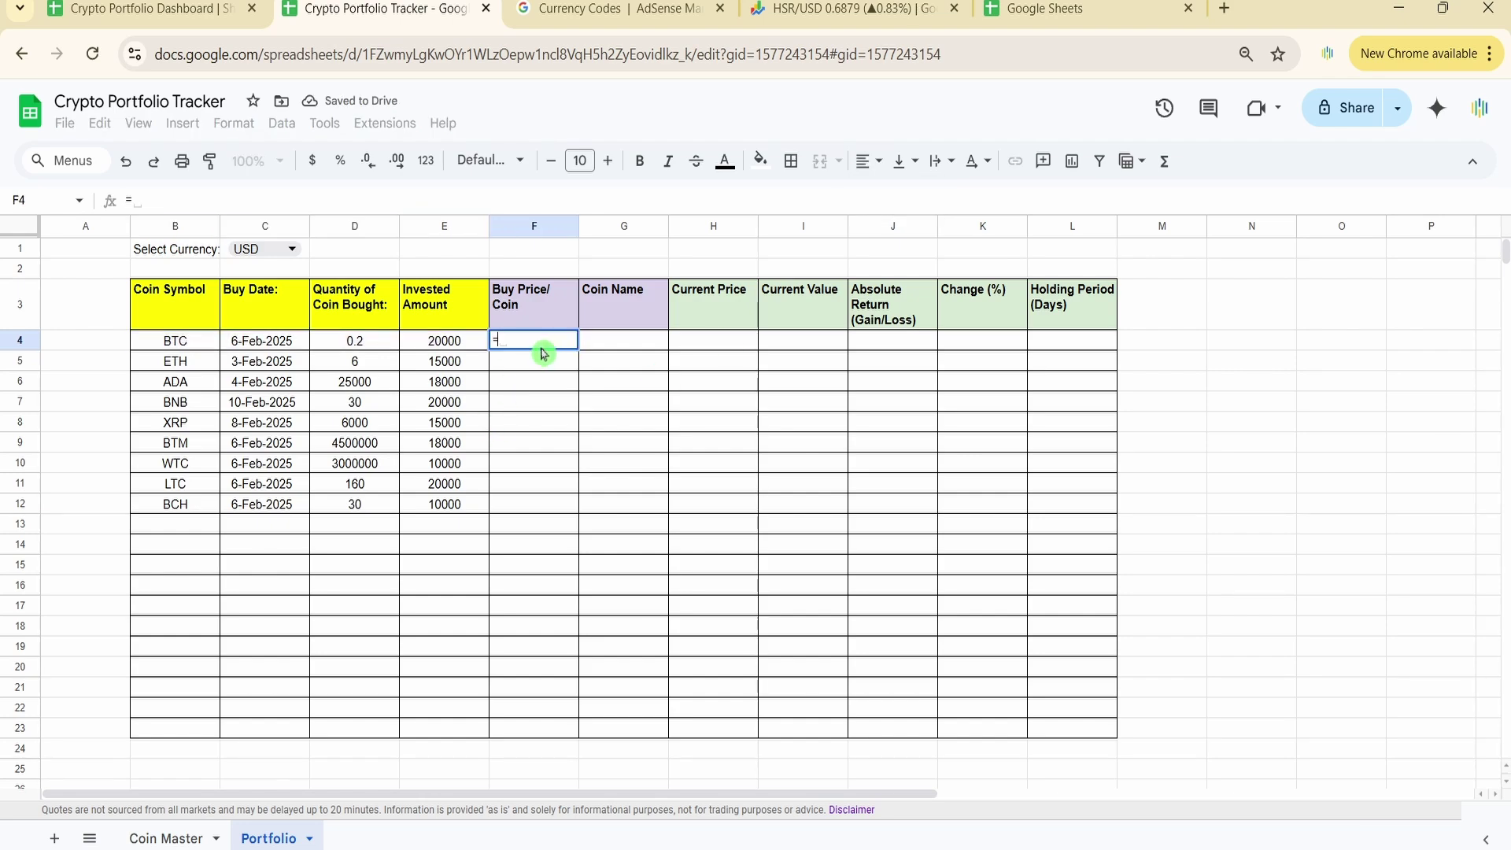
left_click(443, 345)
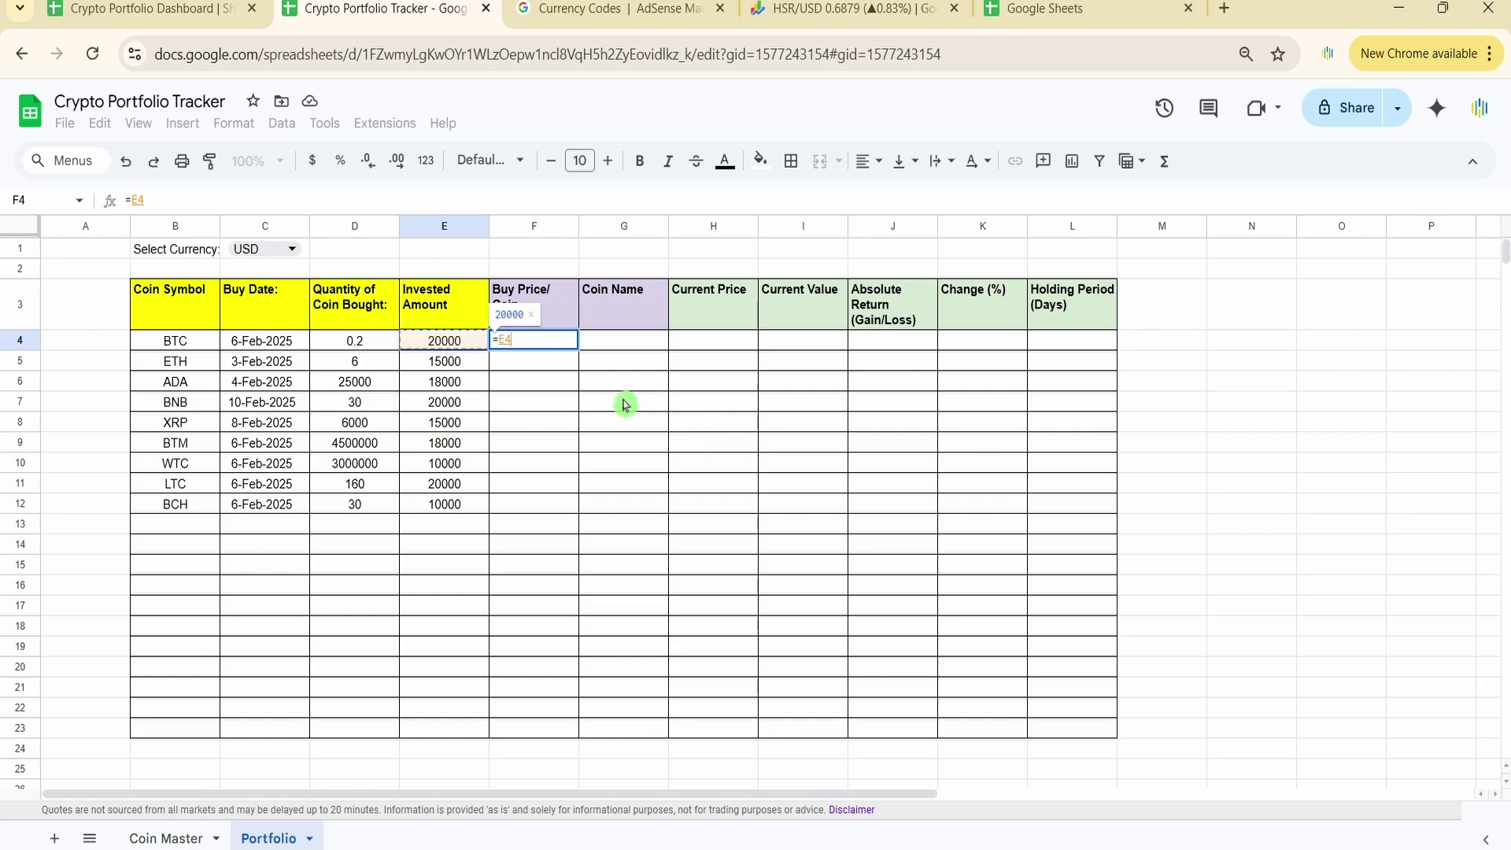
type("/")
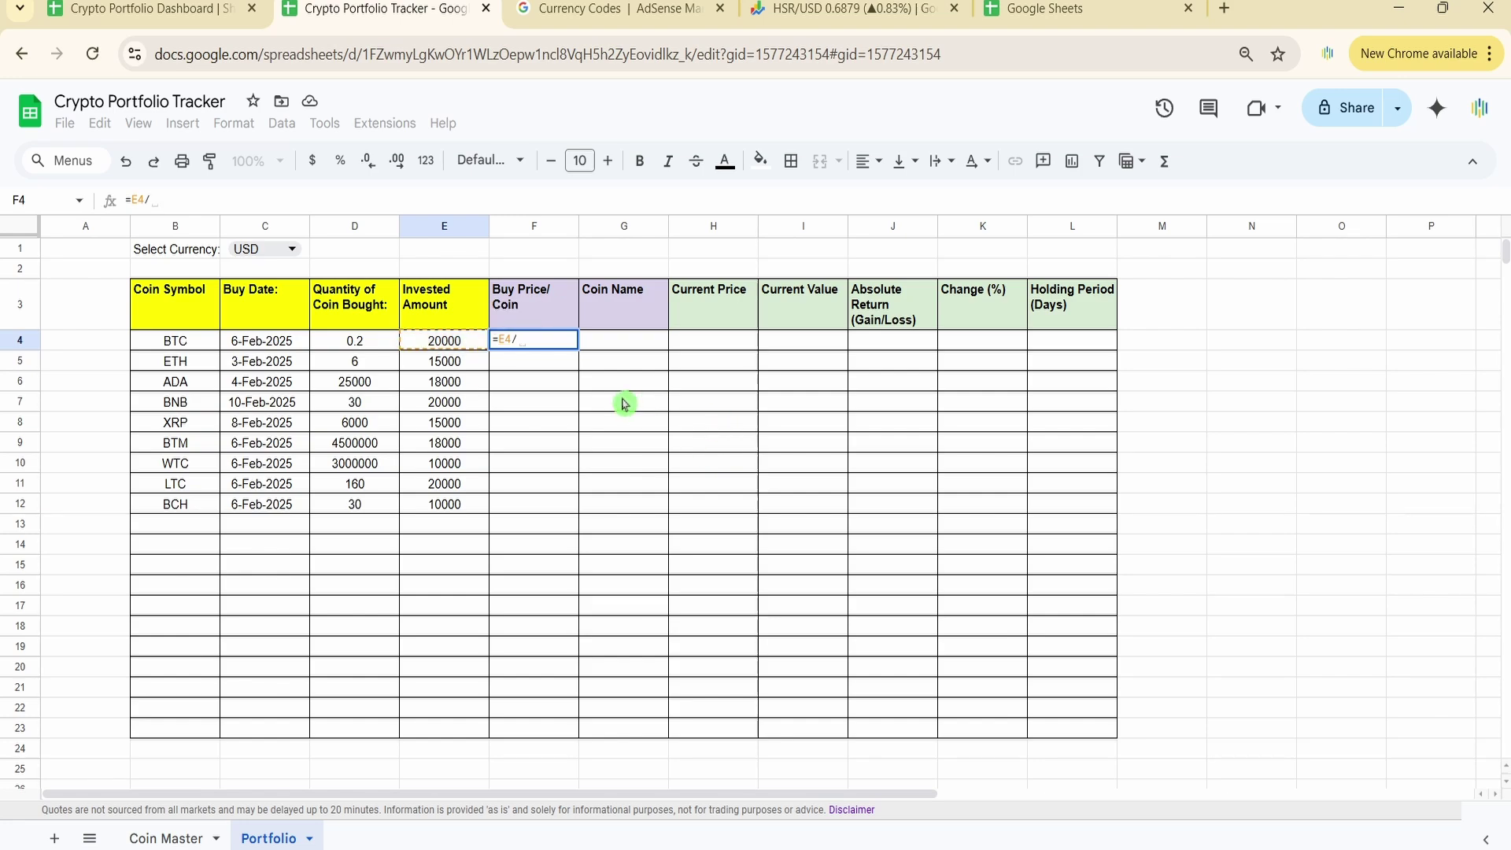
left_click(380, 347)
key("Return")
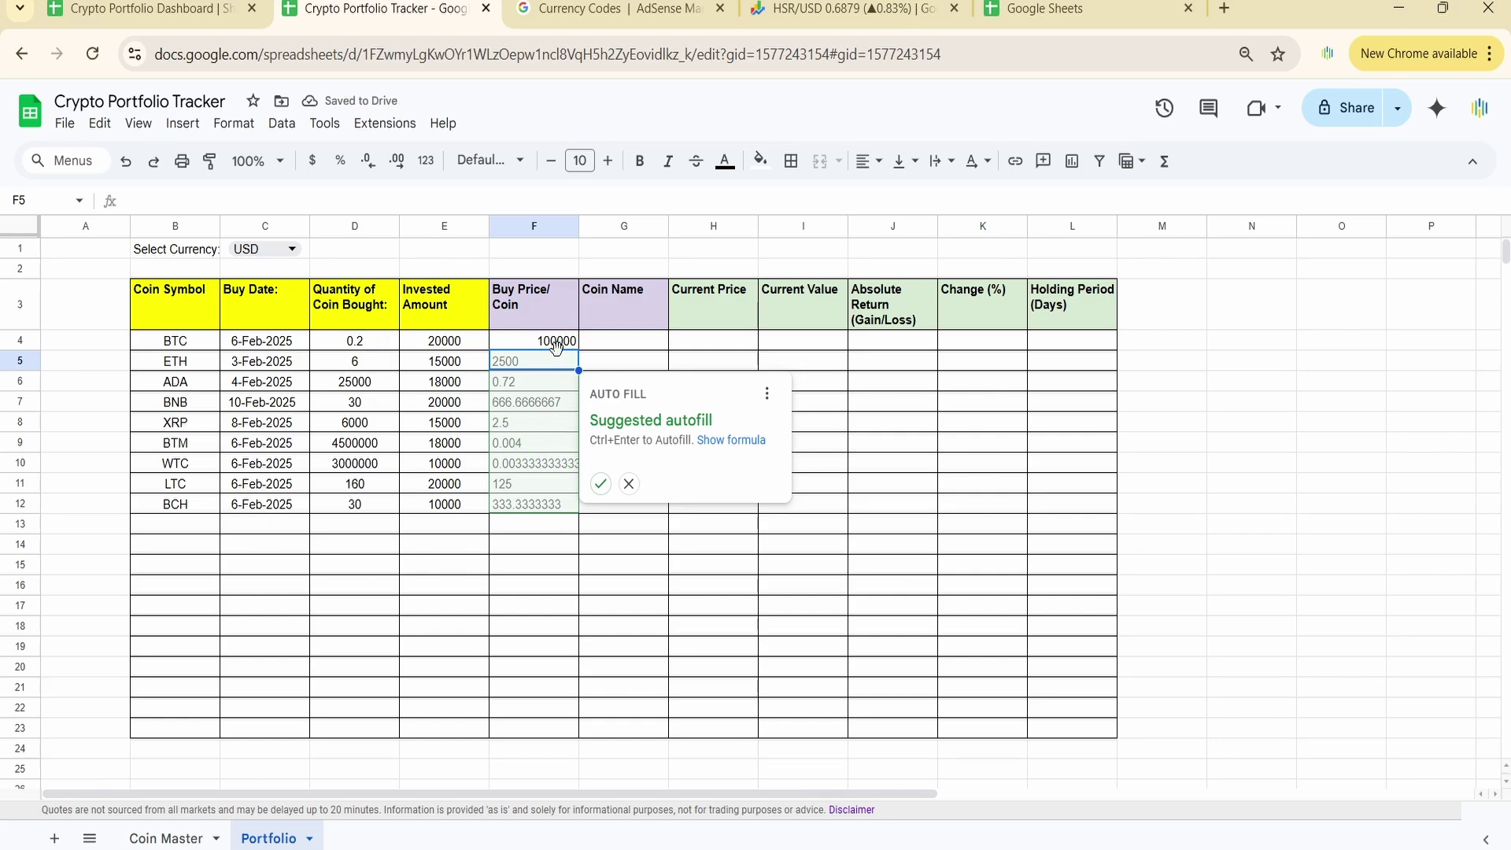
left_click(553, 349)
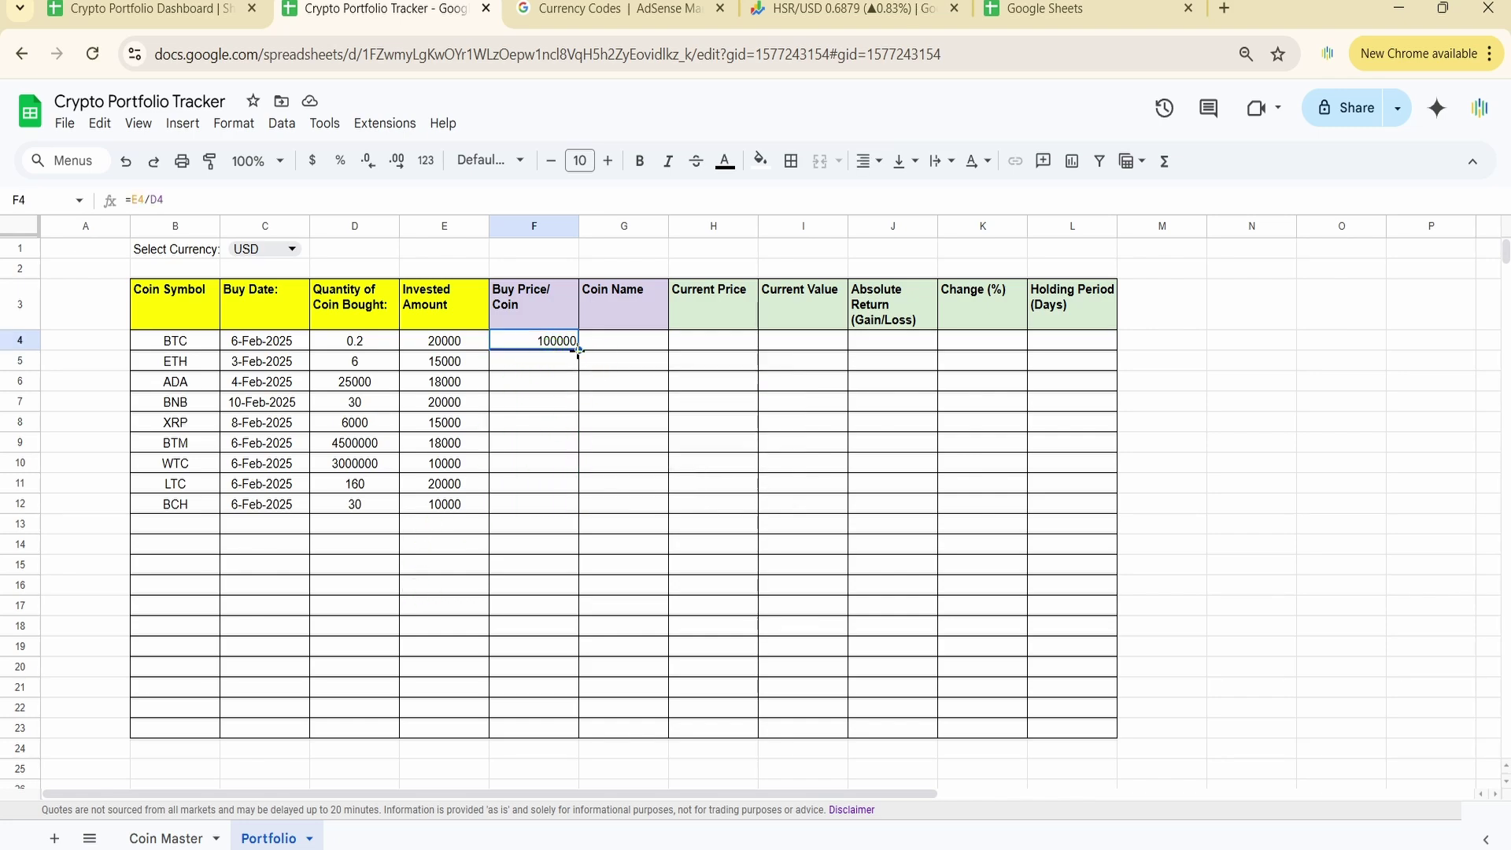
left_click_drag(577, 351, 579, 733)
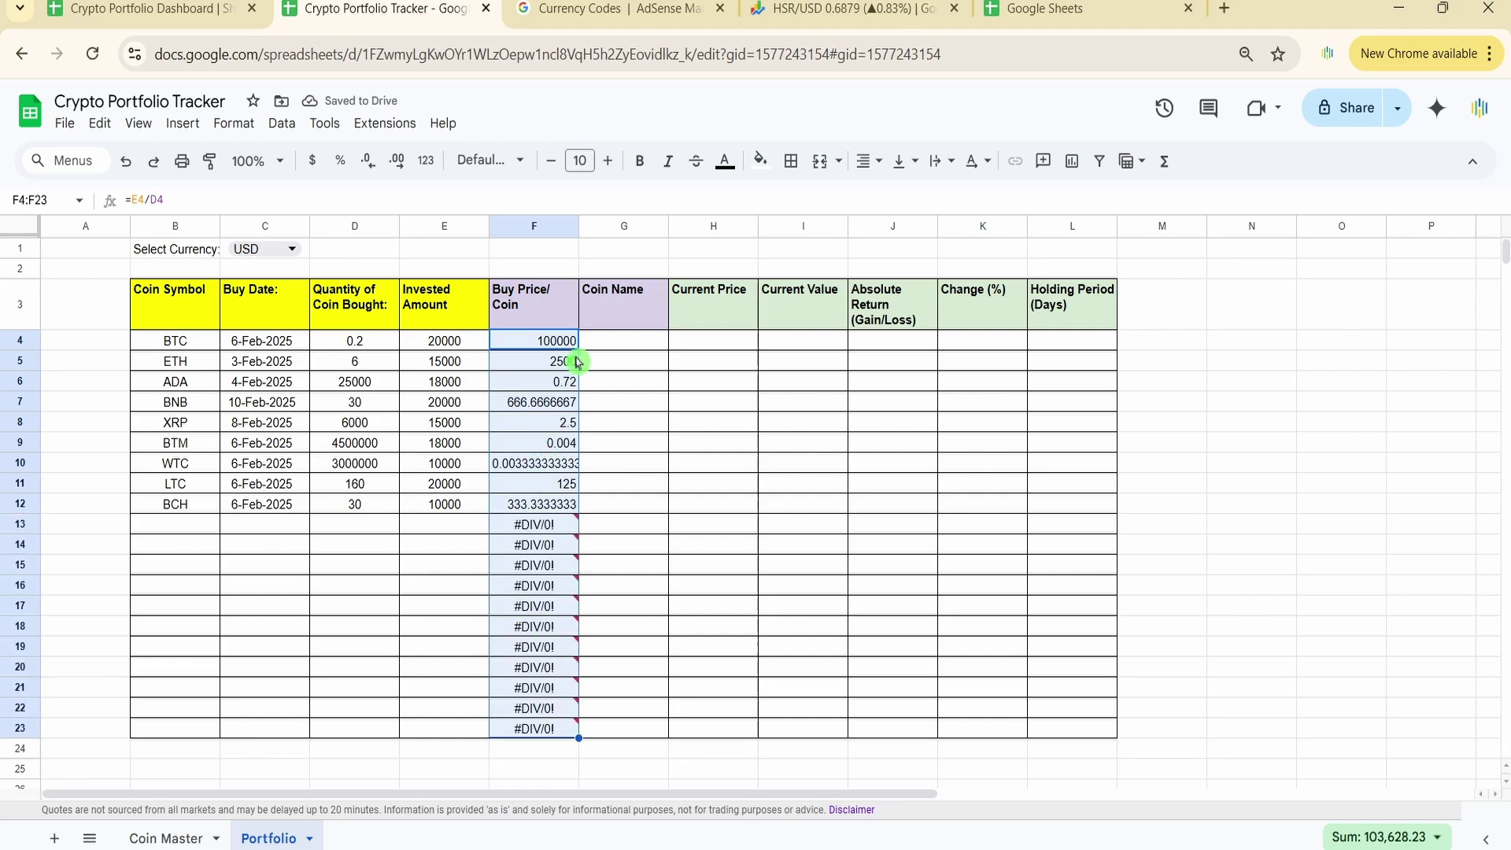
Step: Examine the coin symbol and coin name columns on the Coin Master sheet as the source for the Coin Name lookup
left_click(618, 343)
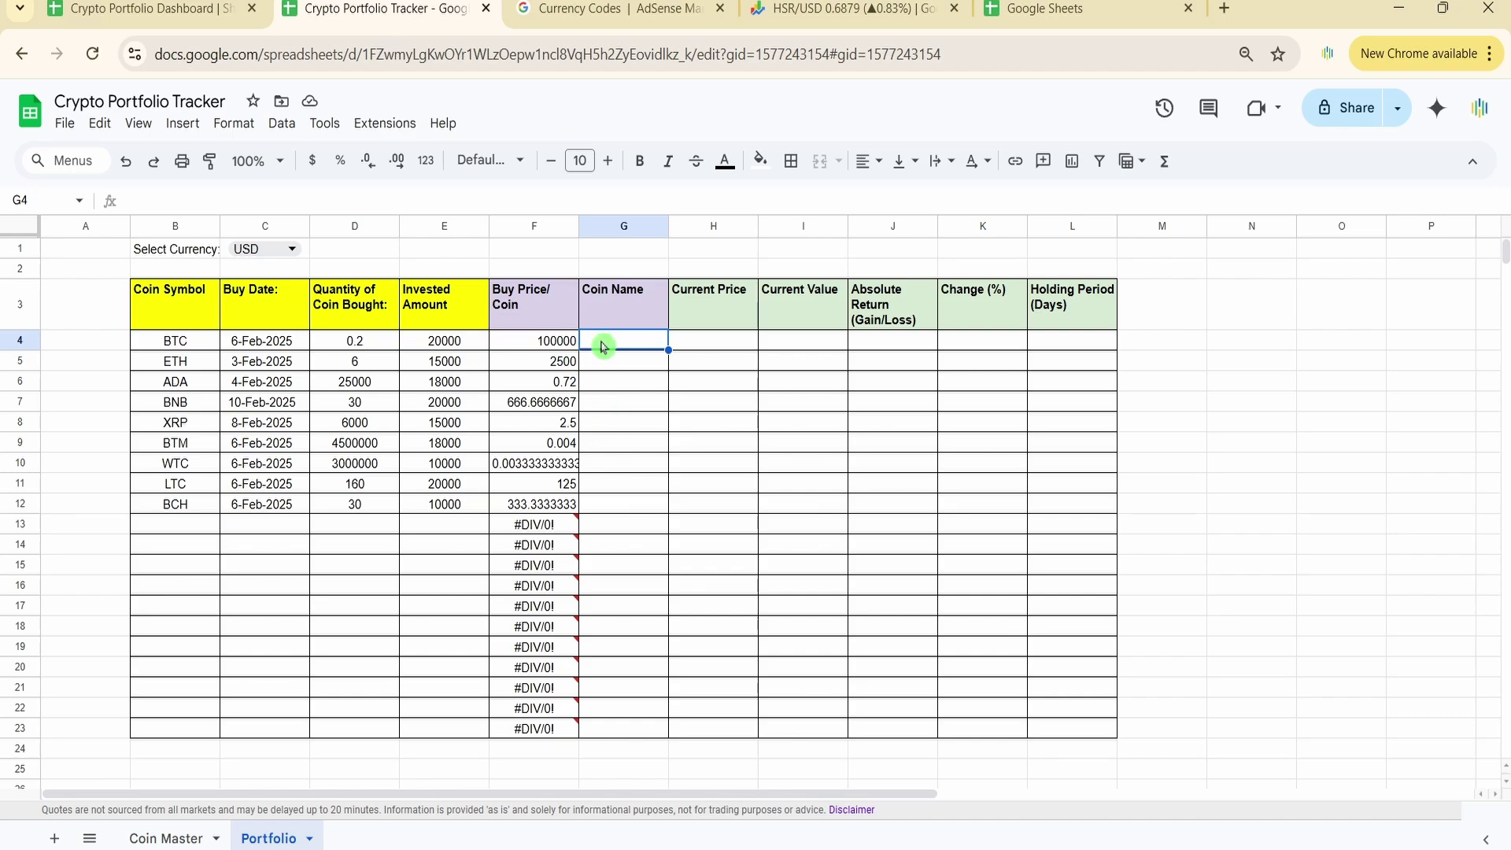
left_click(639, 349)
left_click(166, 838)
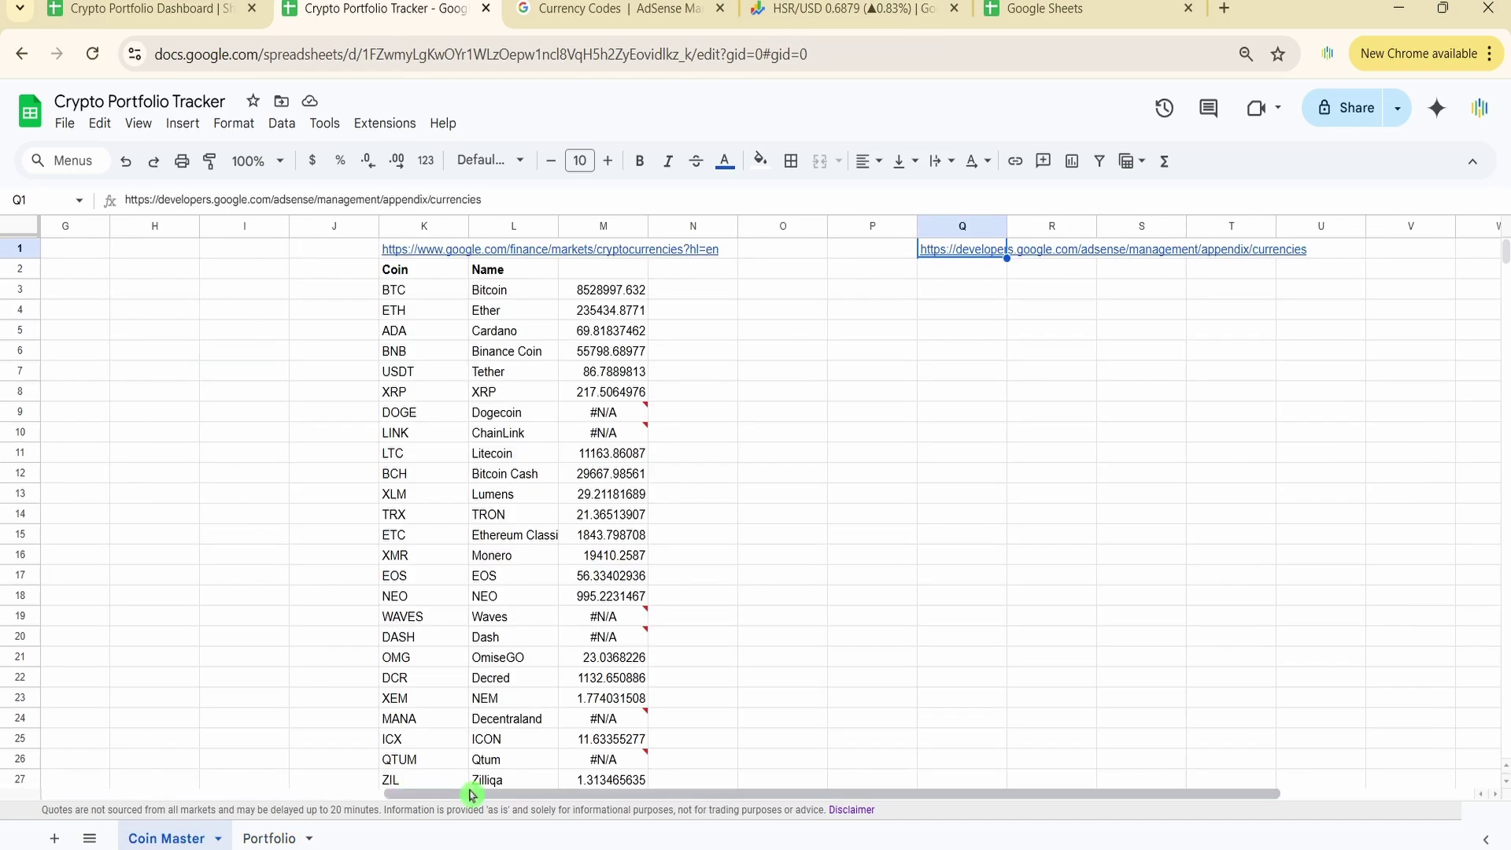
left_click_drag(472, 793, 131, 793)
scroll(204, 457, "down", 7)
scroll(204, 456, "down", 9)
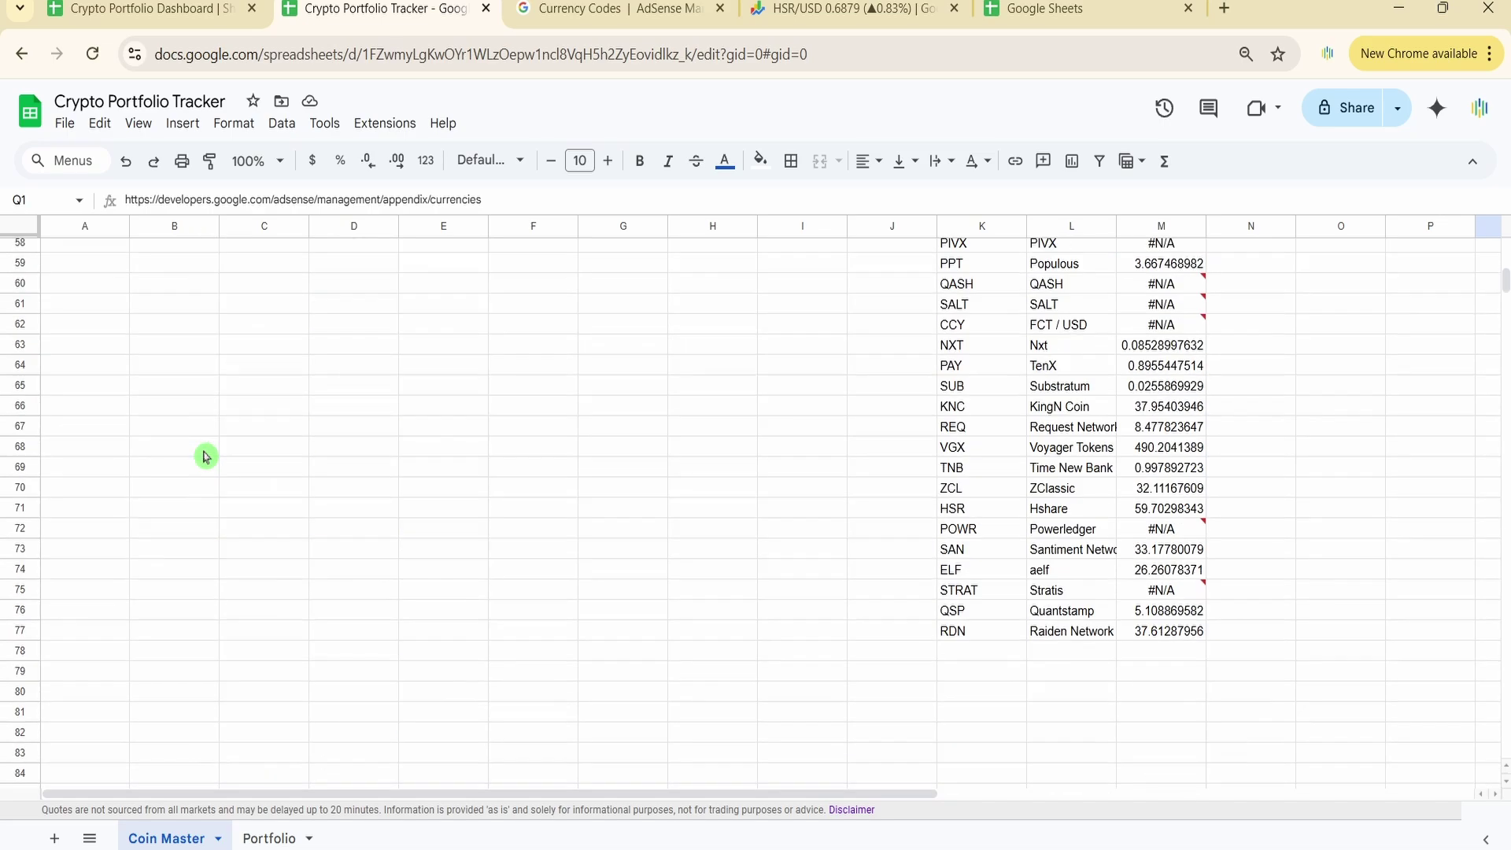
scroll(205, 452, "up", 18)
left_click(291, 840)
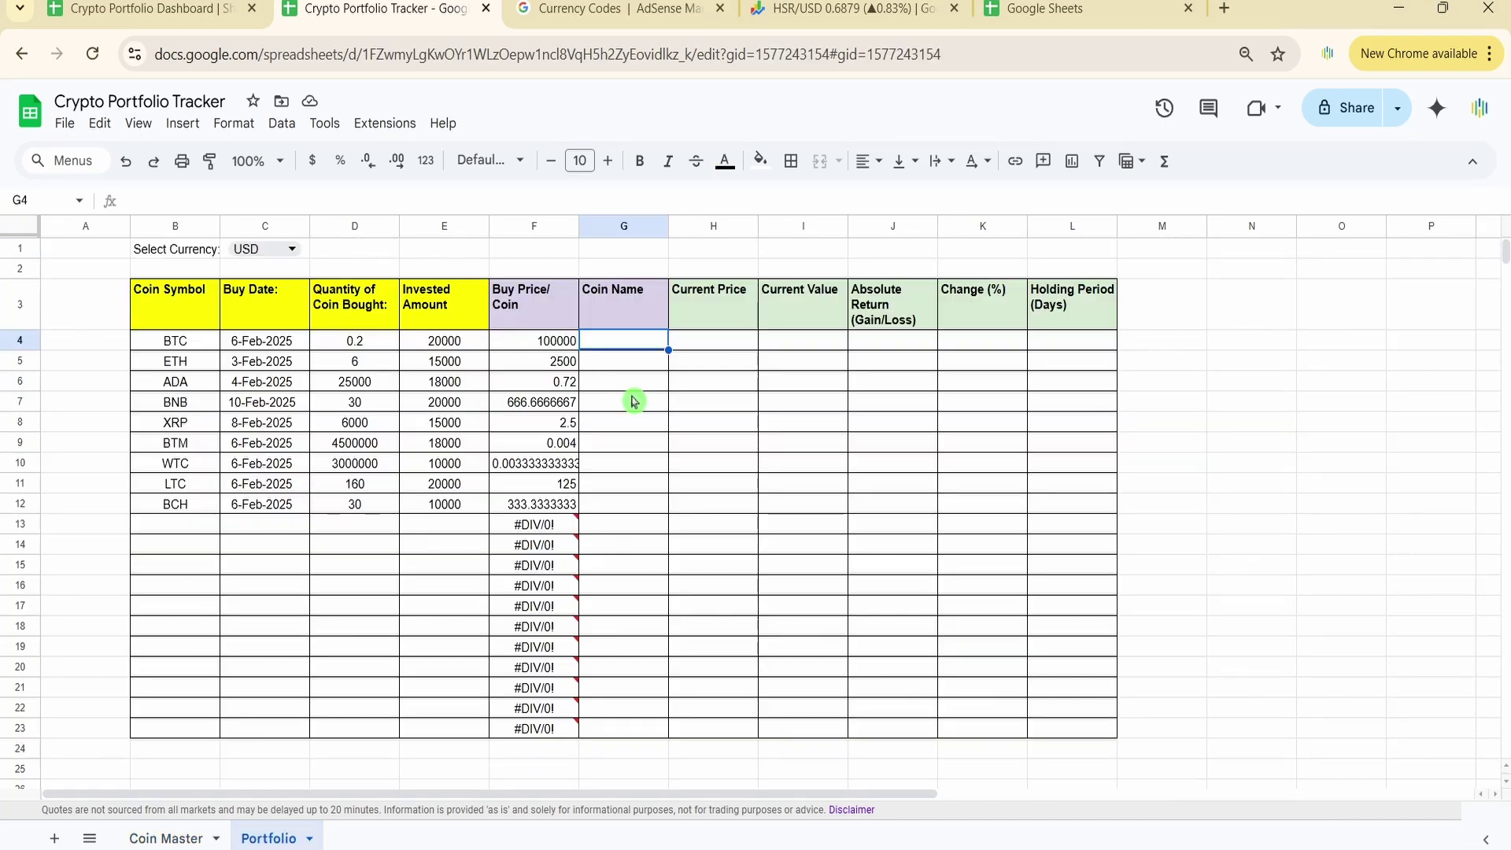
left_click(189, 838)
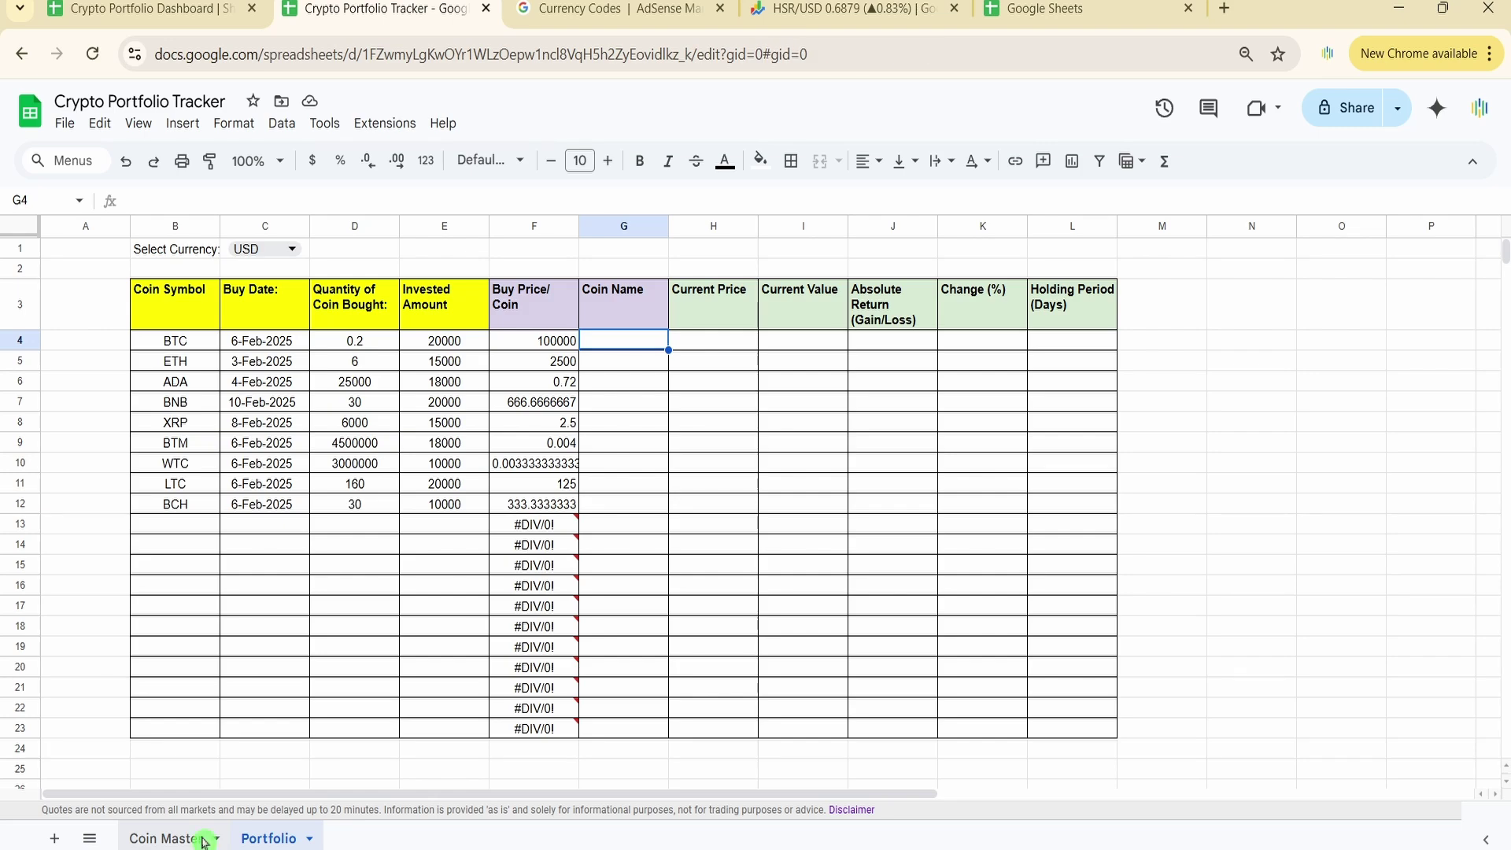
left_click(205, 298)
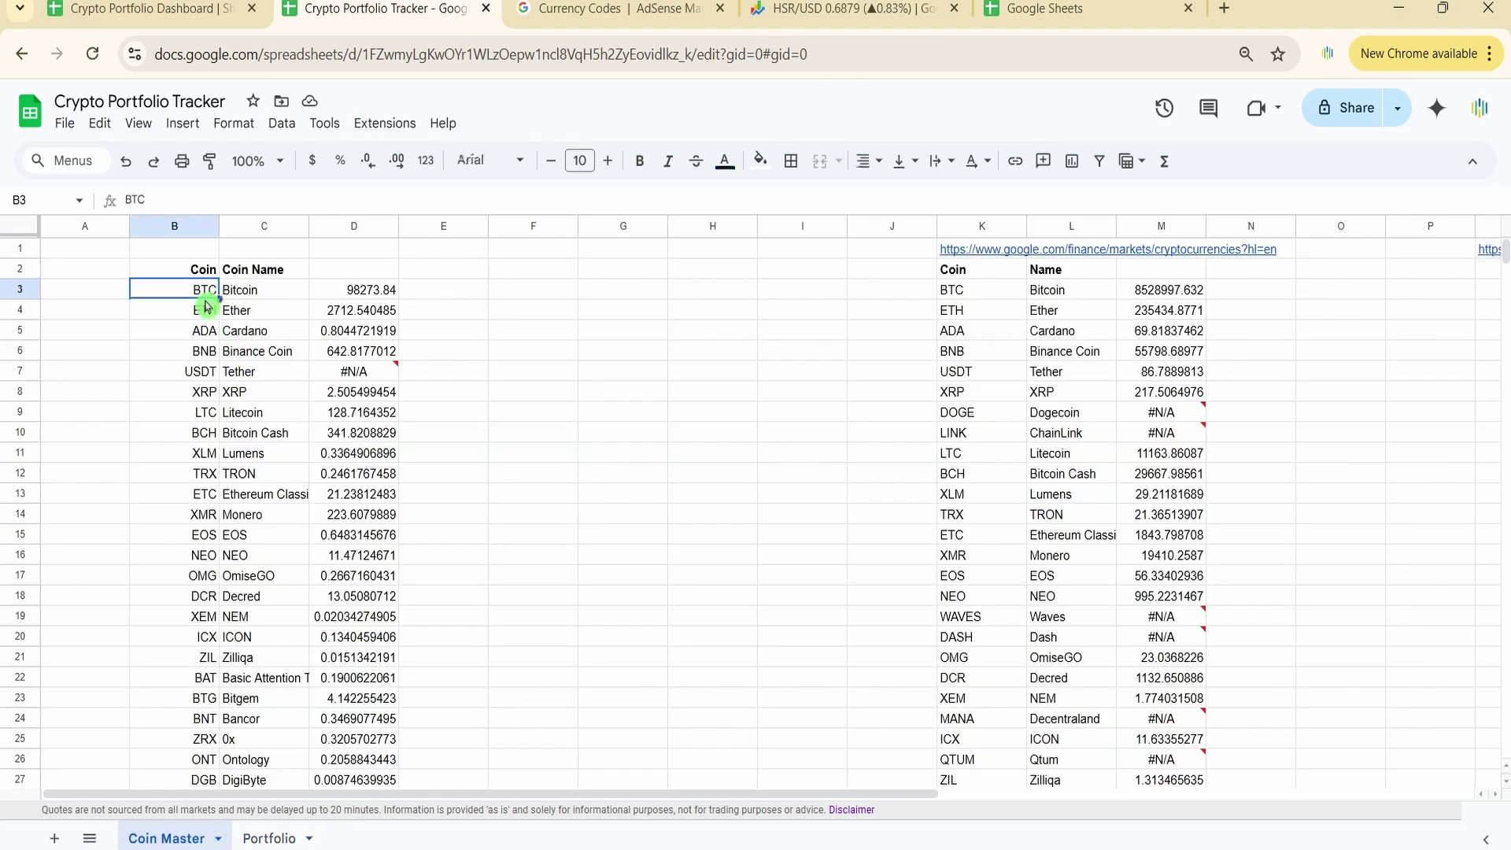
key("ctrl+Down")
key("Right")
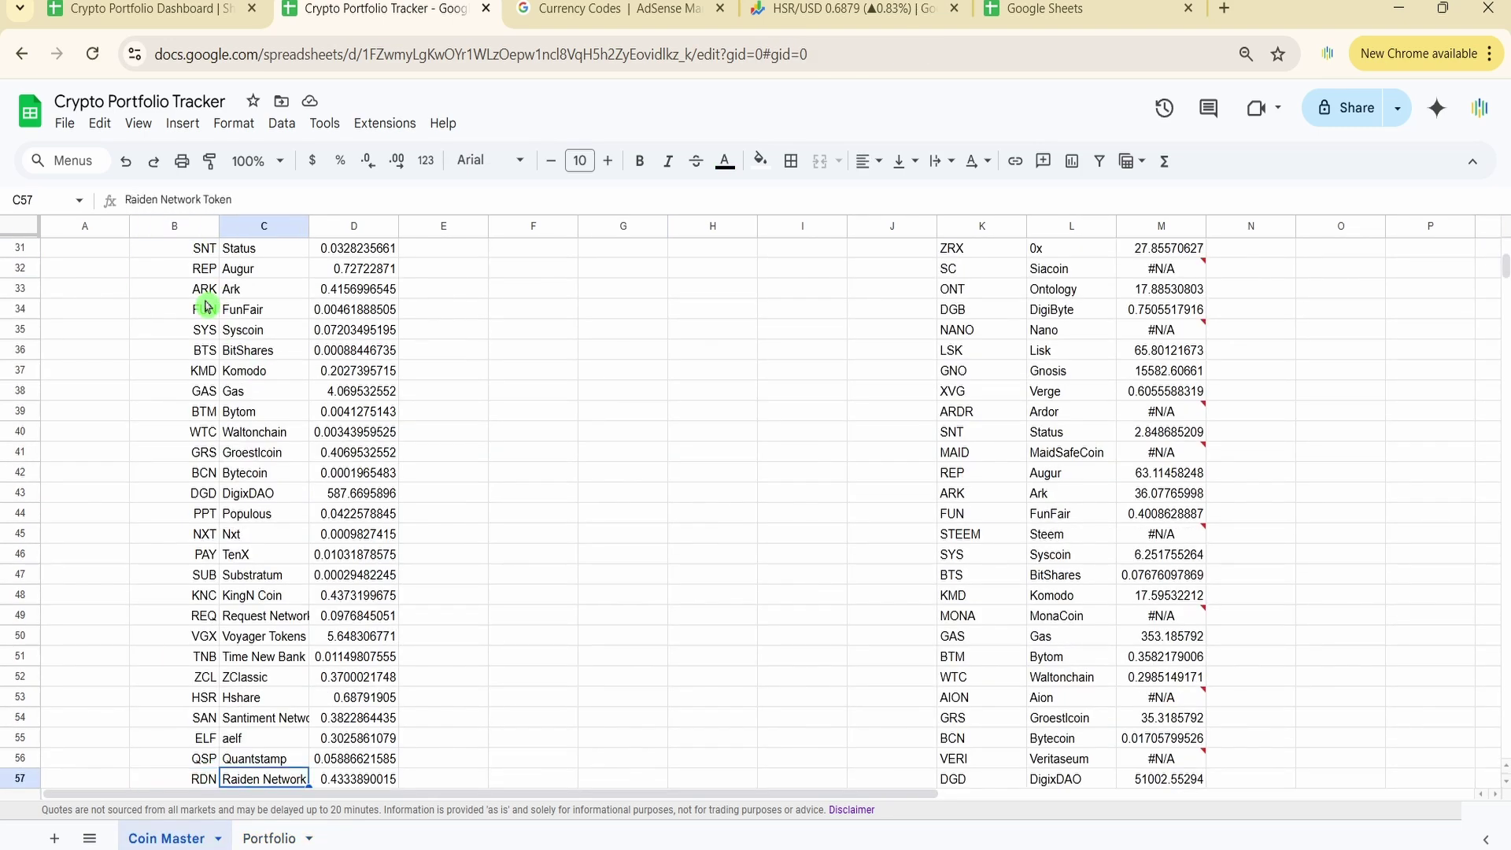
key("ctrl+Up")
key("Down")
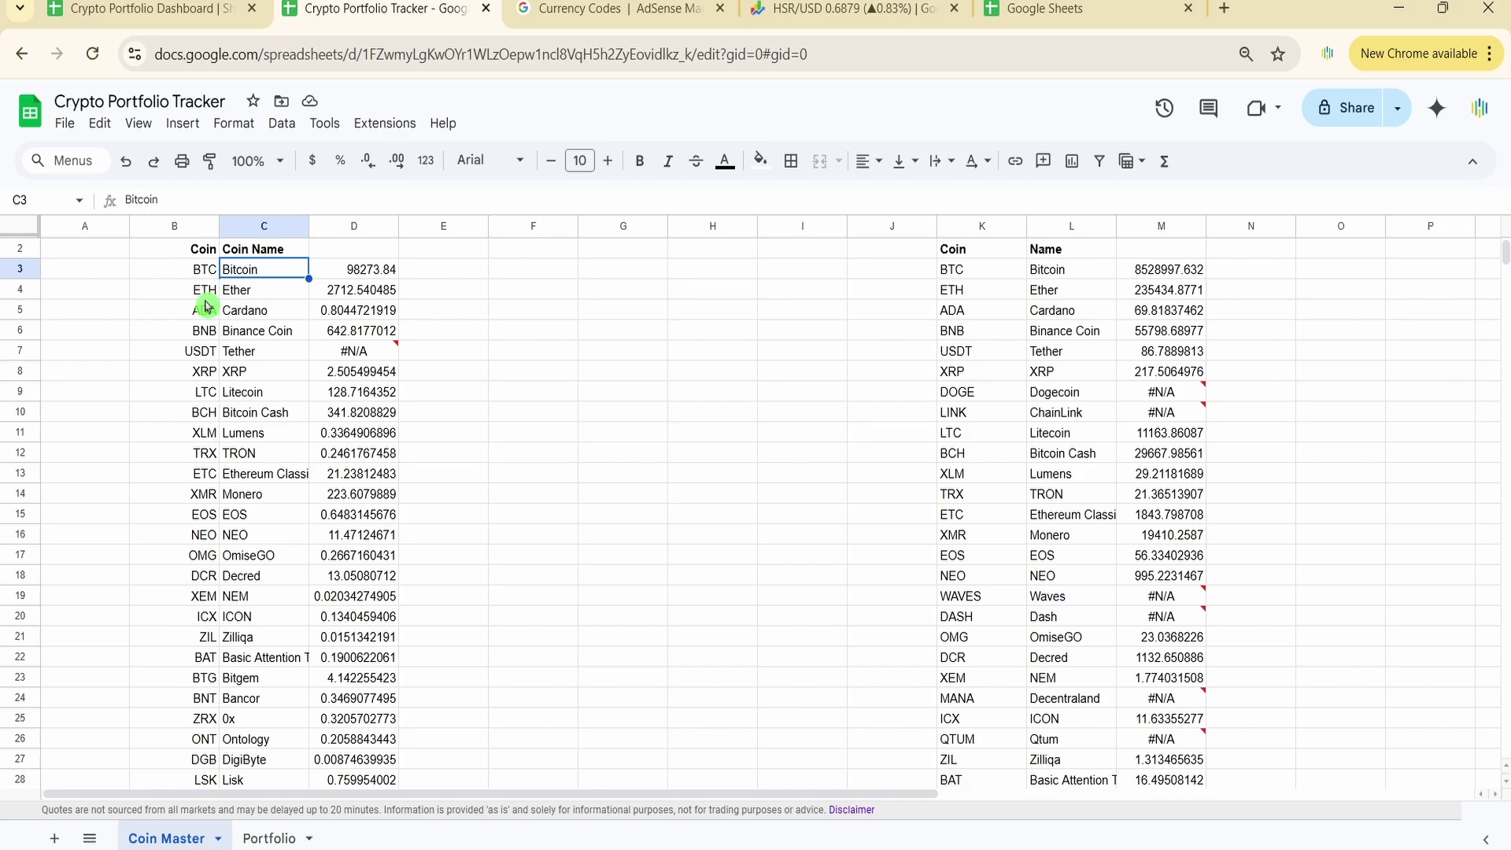
scroll(253, 294, "down", 9)
scroll(256, 348, "up", 10)
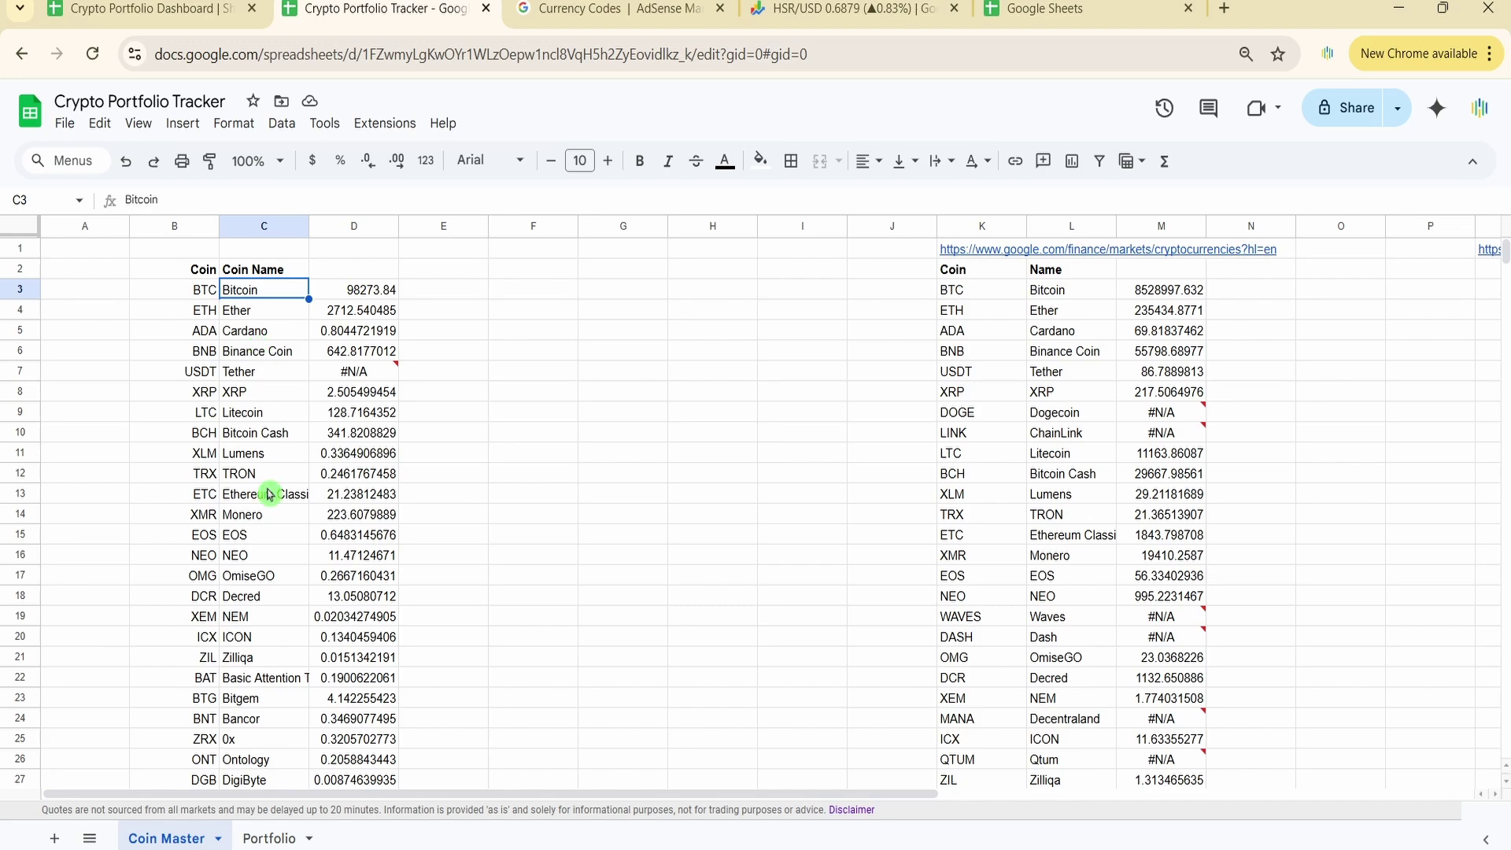
Step: Look up the coin name in Portfolio cell G4 with =VLOOKUP(B4,'Coin Master'!$B$3:$C$57,2,0)
left_click(269, 838)
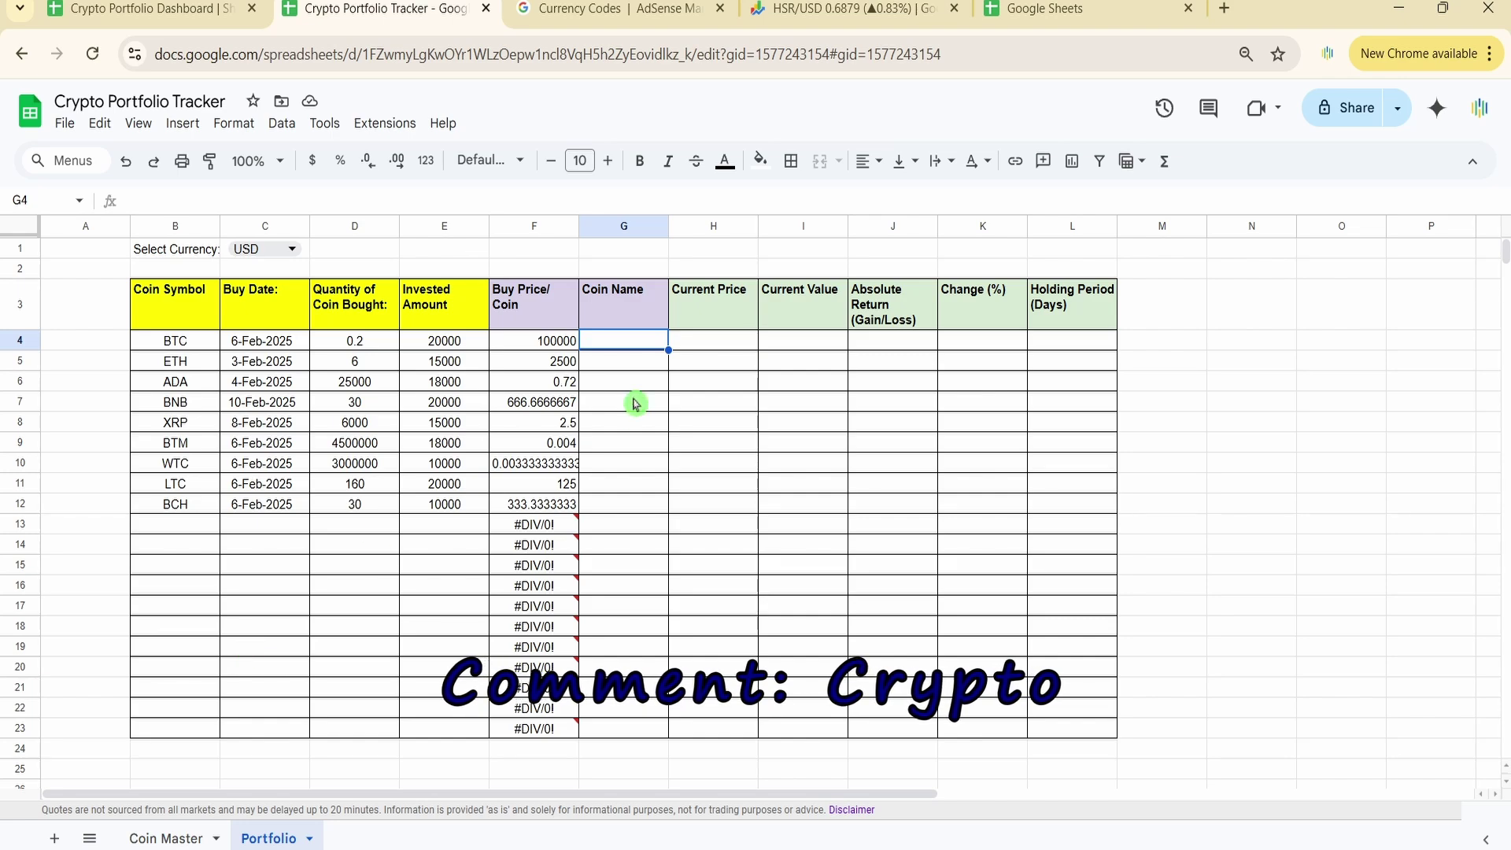
type("=Vloo")
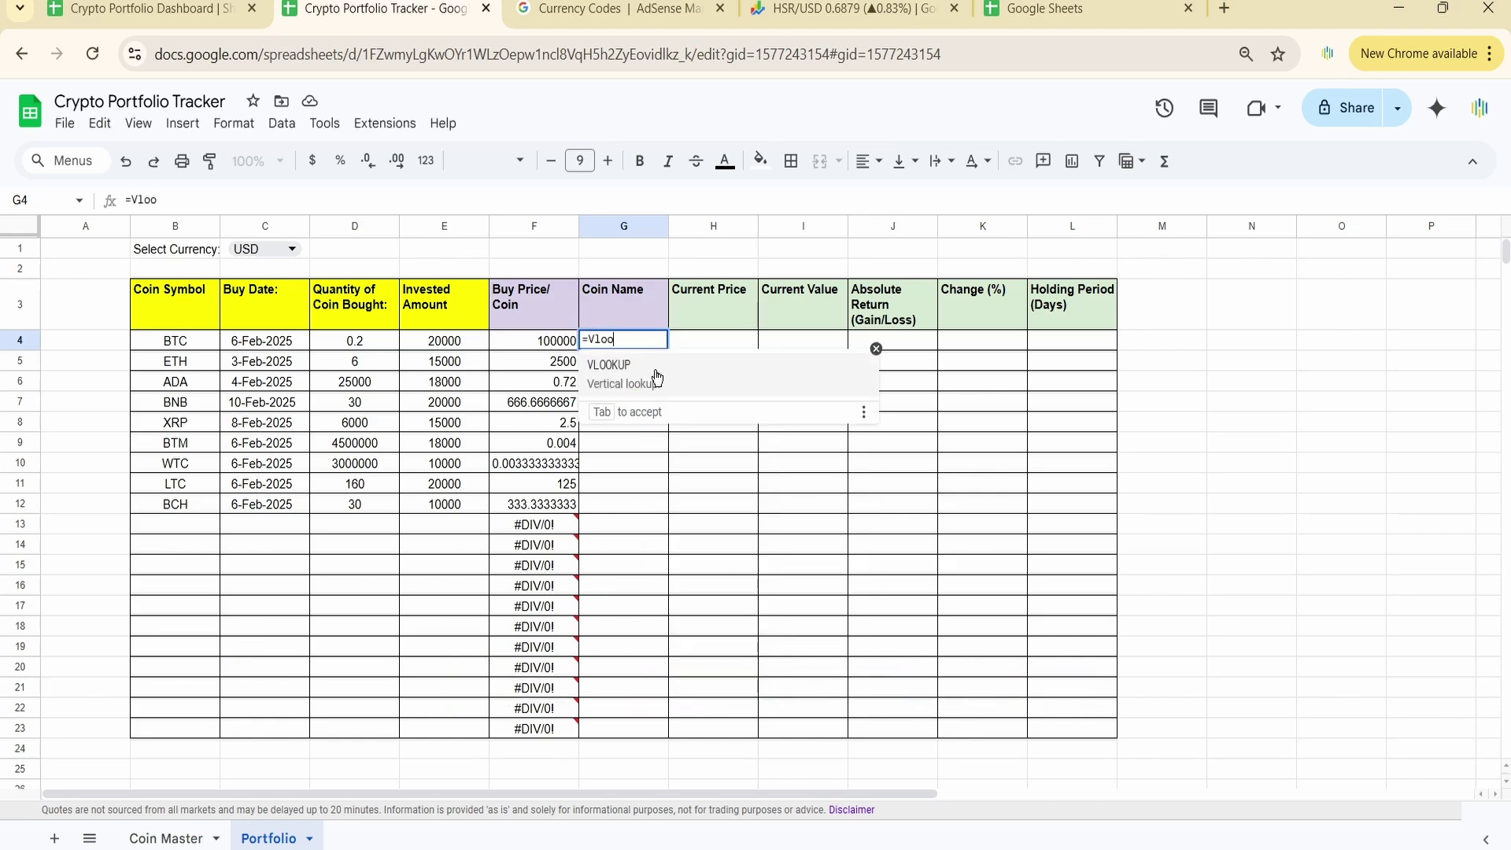
left_click(657, 373)
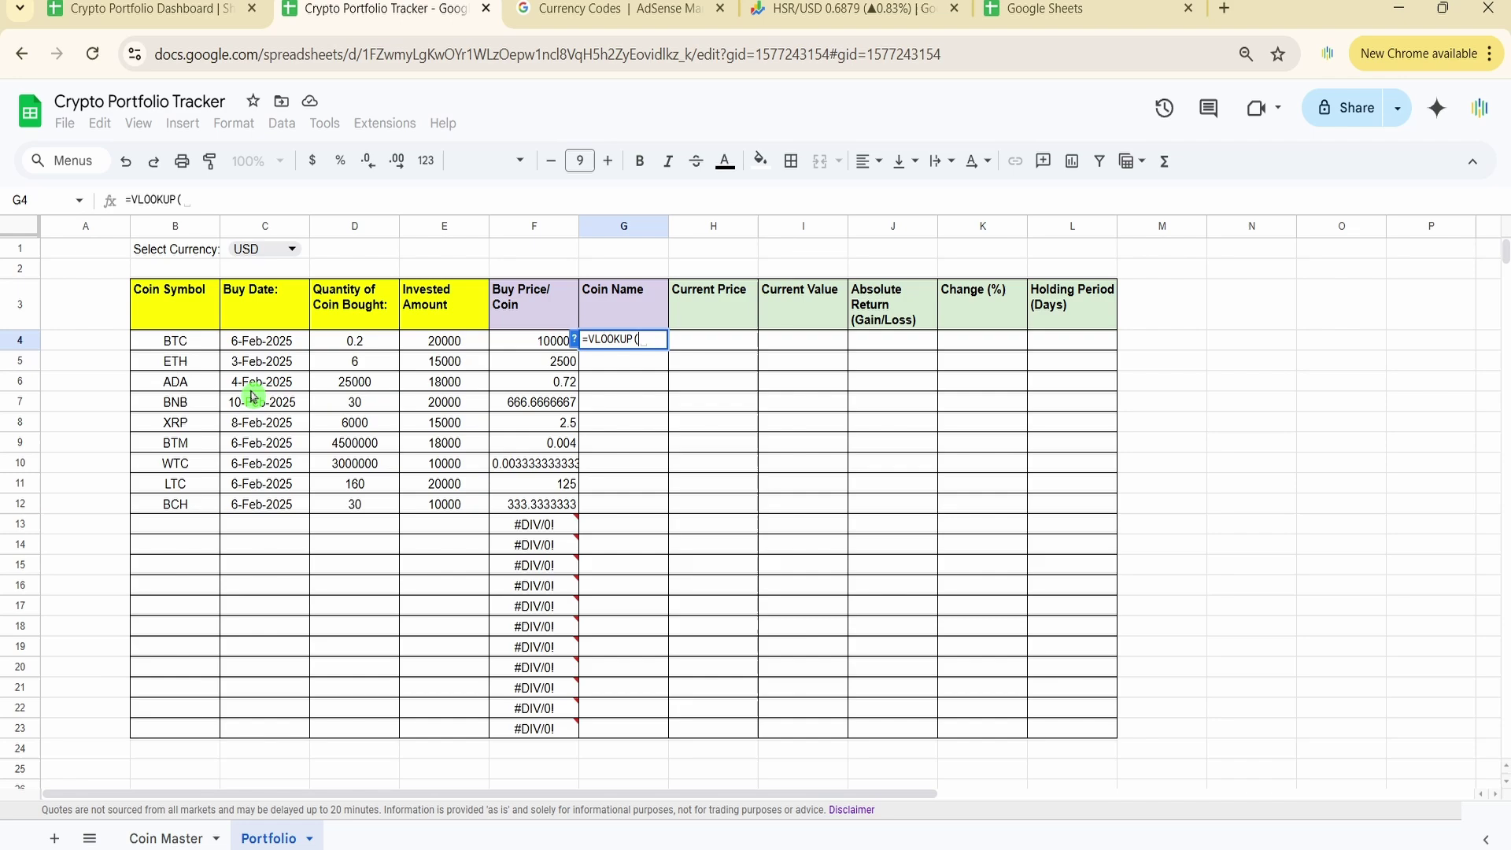
left_click(206, 351)
type(",")
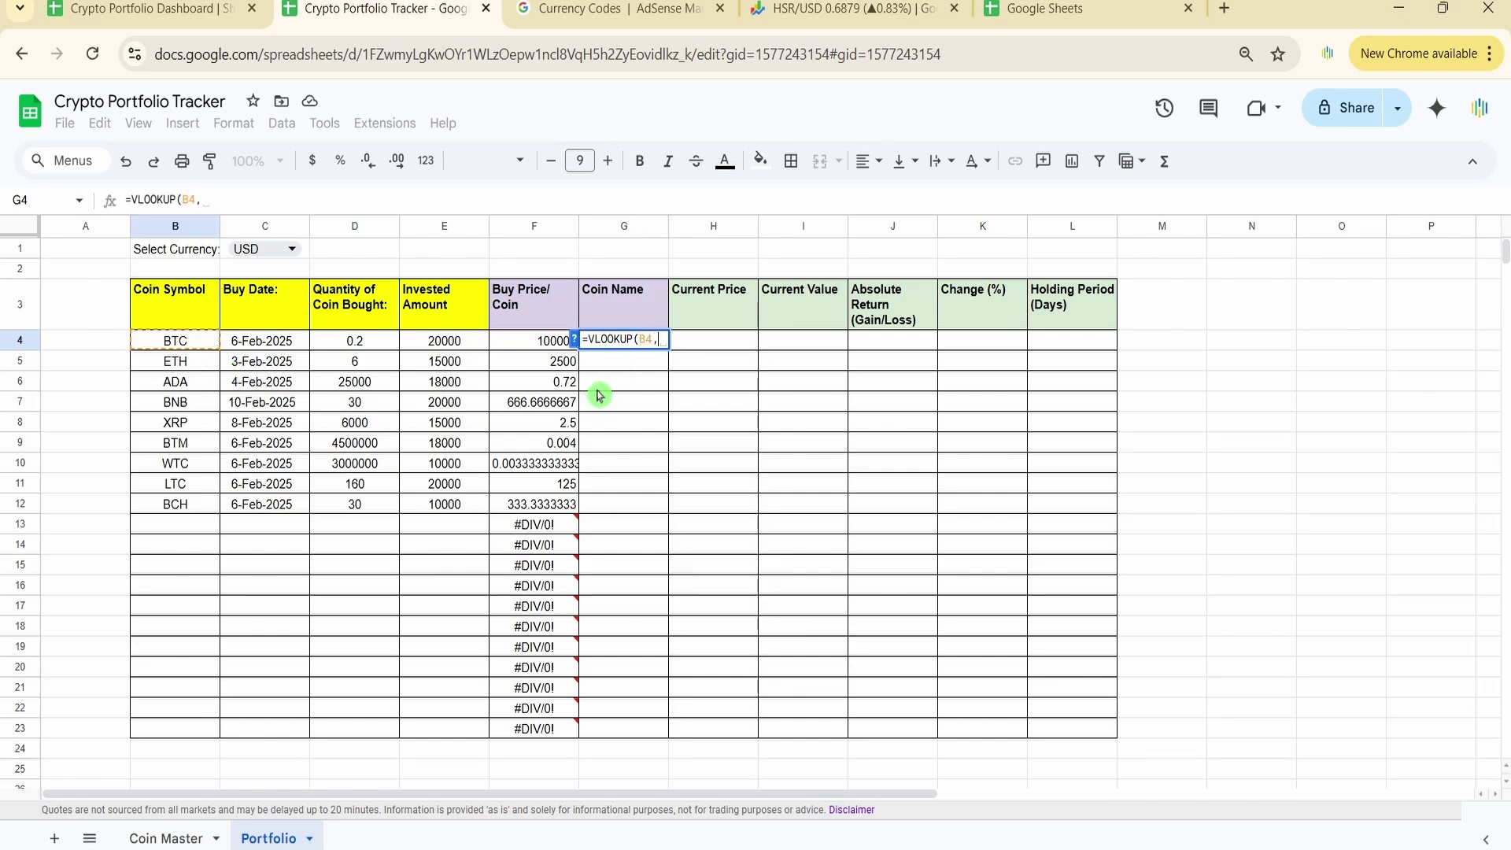
left_click(170, 838)
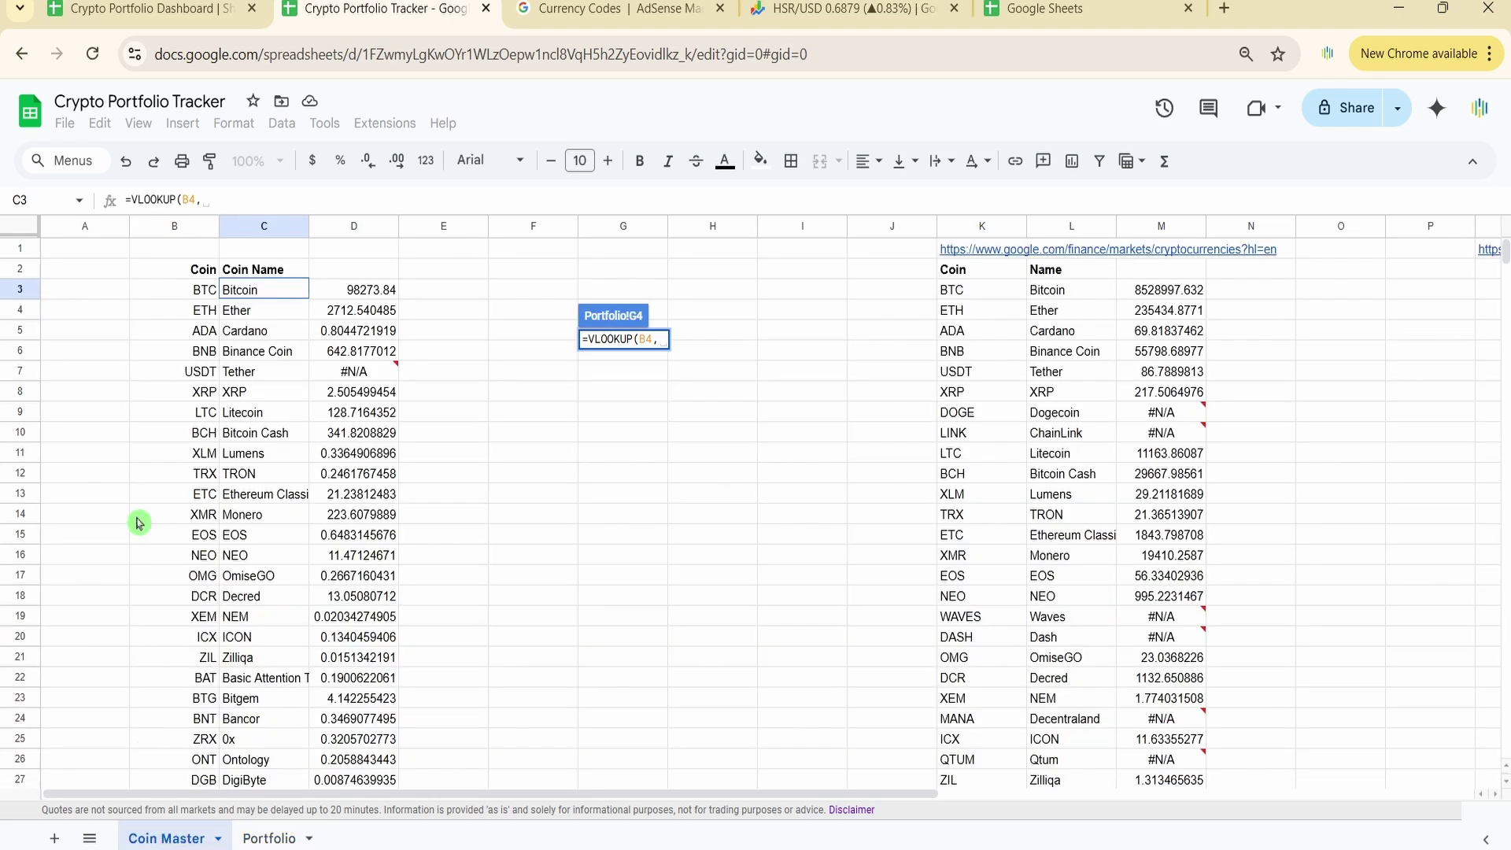
left_click(206, 293)
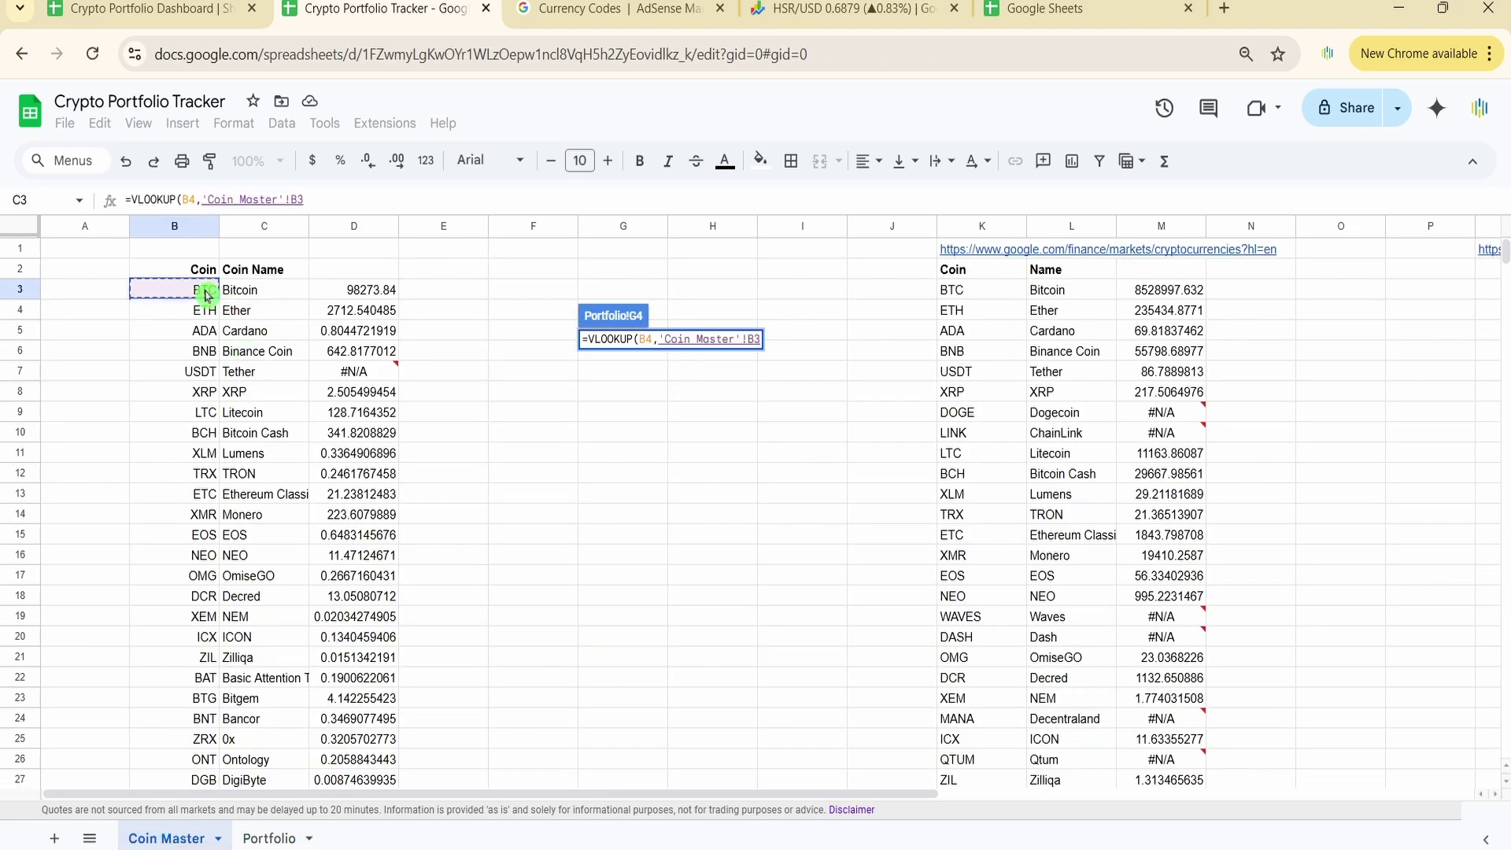
key("shift+Right")
key("ctrl+shift+Down")
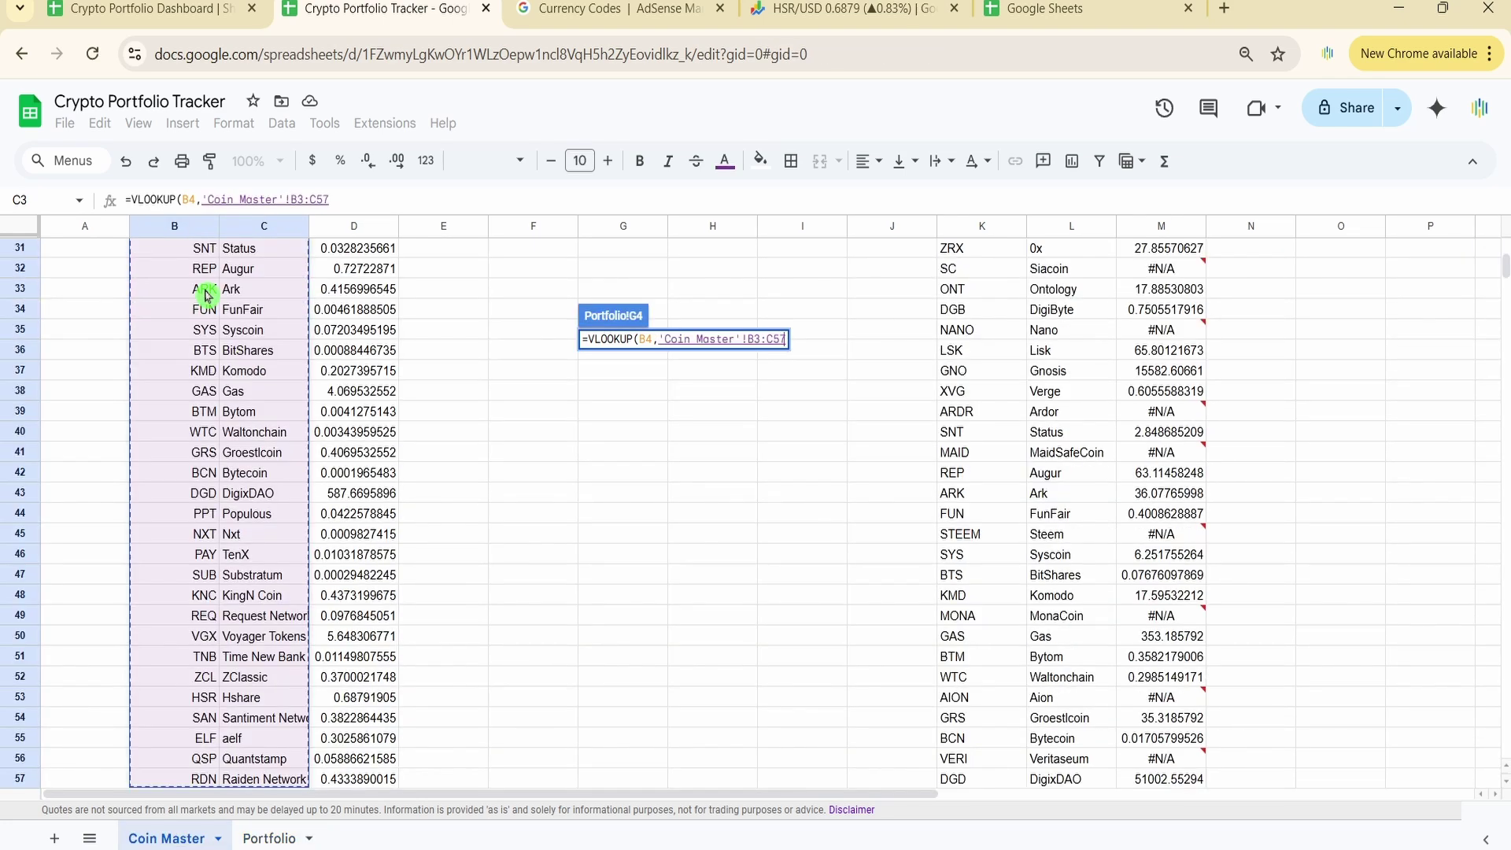
key("F4")
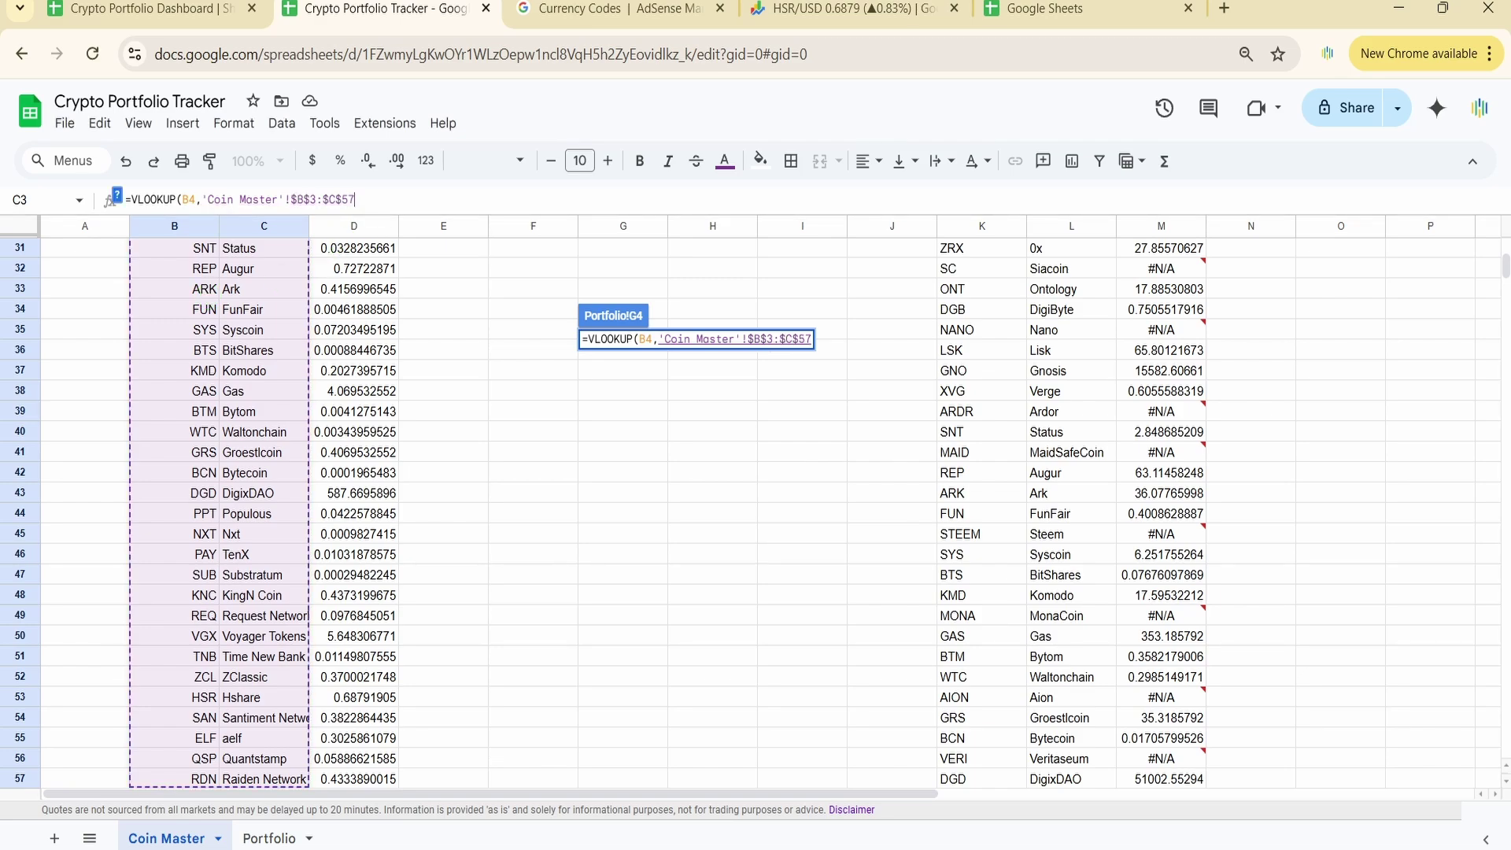
type(",")
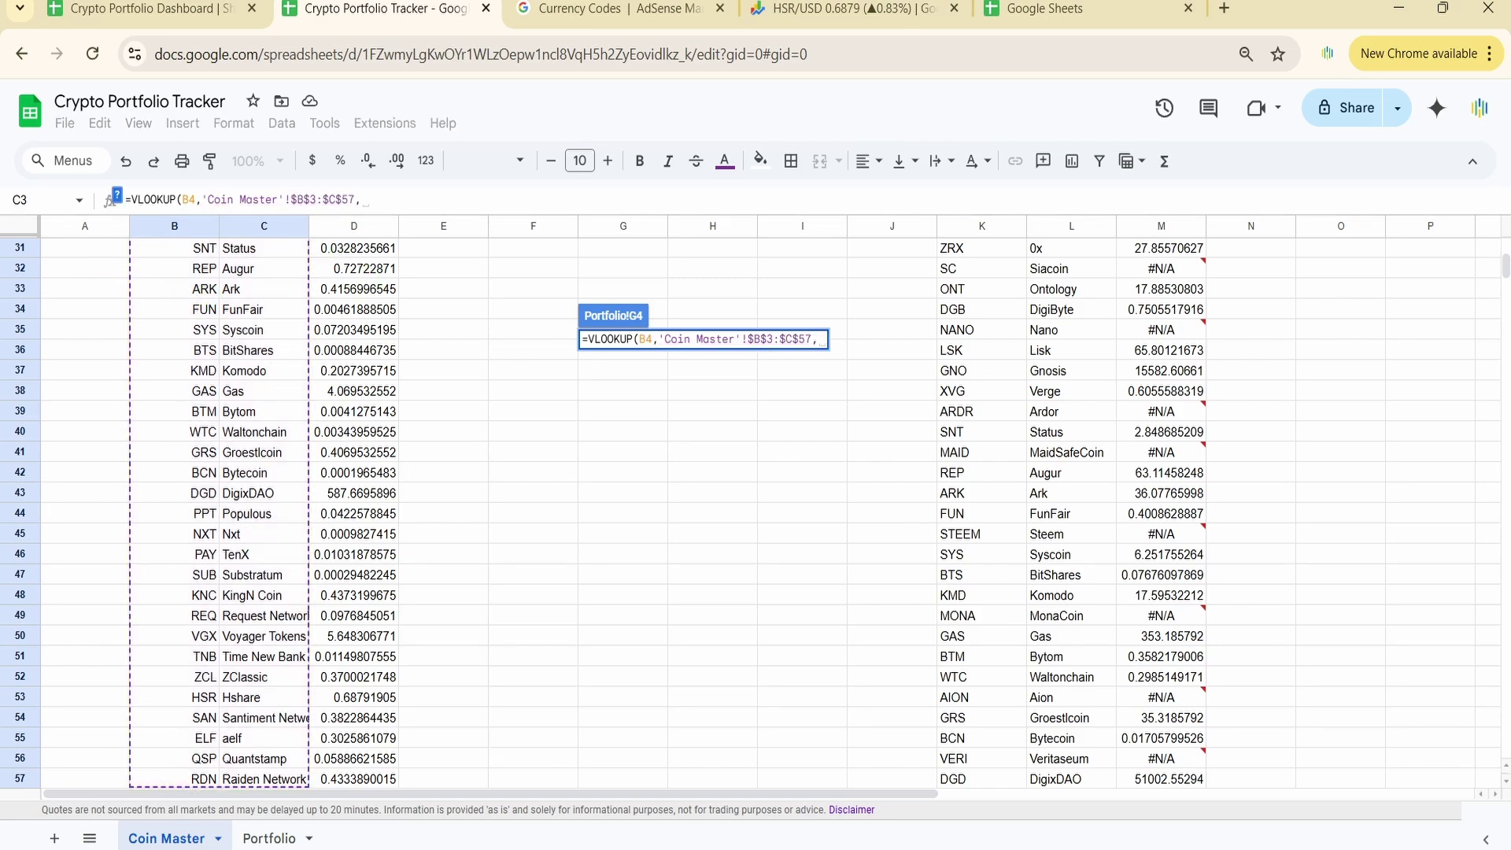
type("2,0")
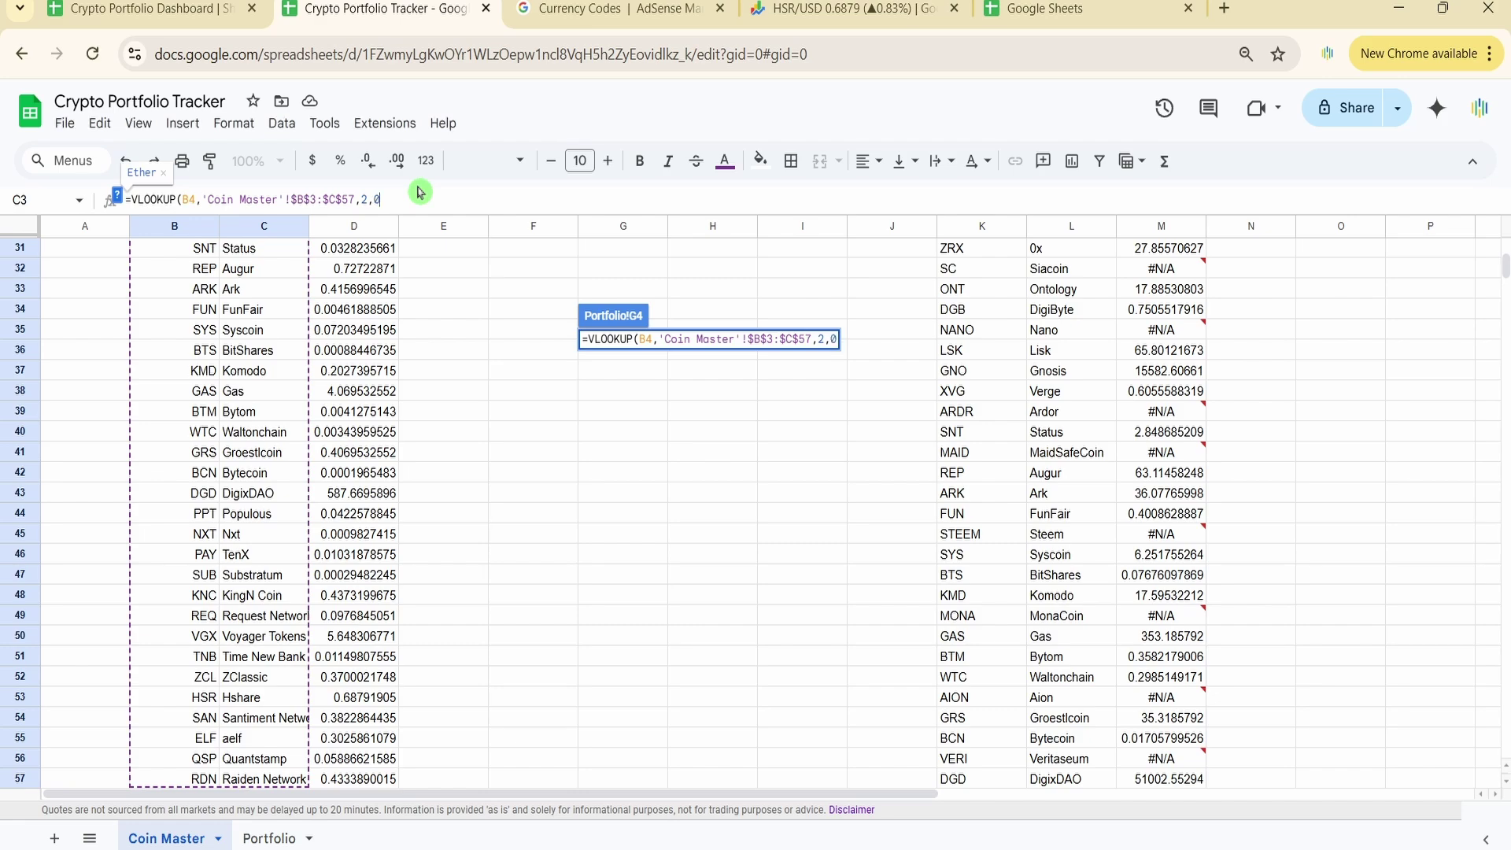
key("Return")
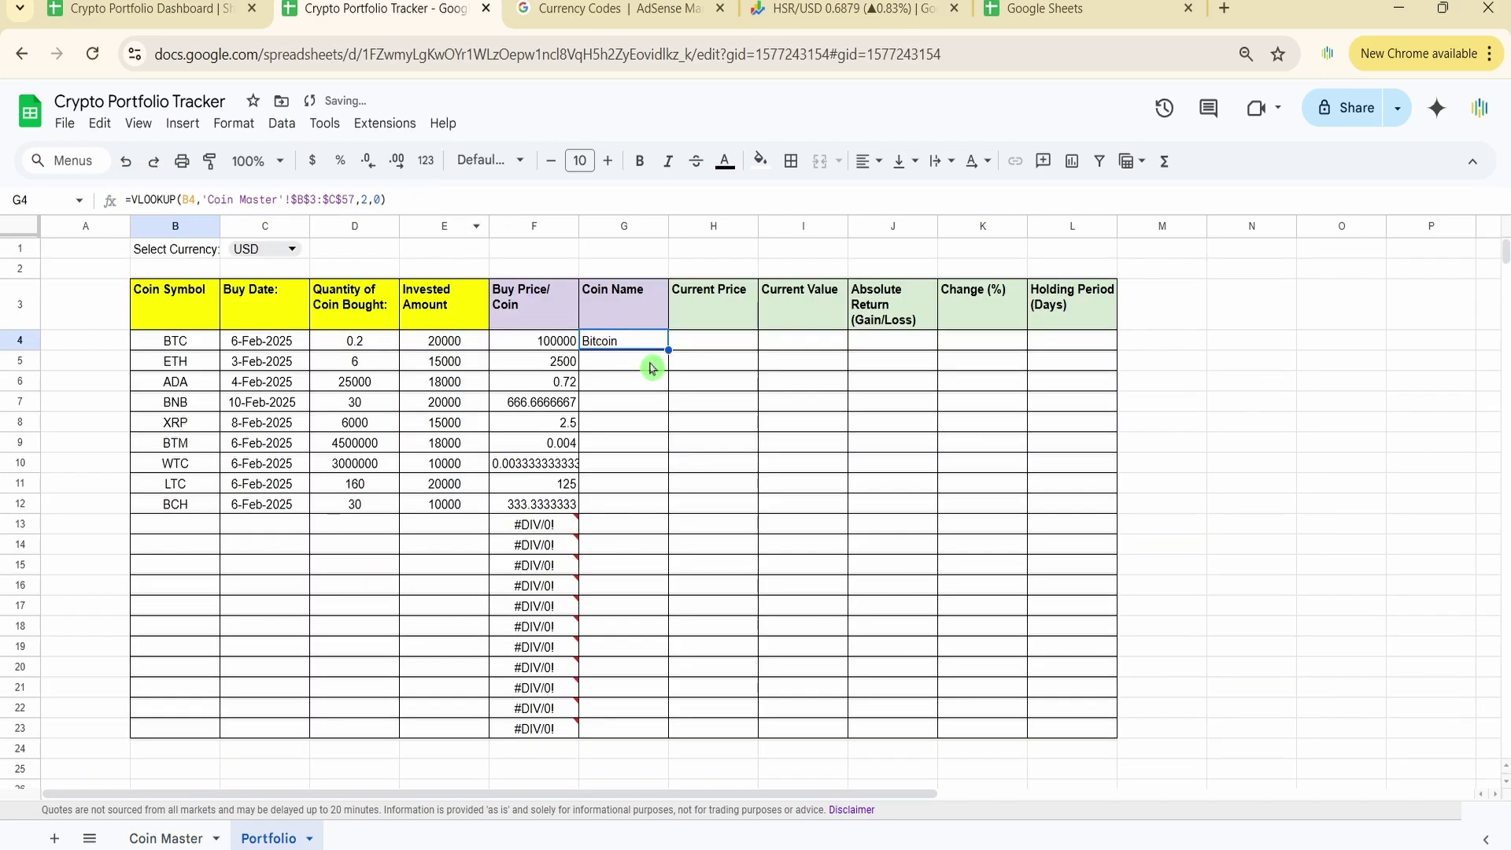
Step: Fill the Coin Name lookup formula from G4 down to G23
double_click(668, 350)
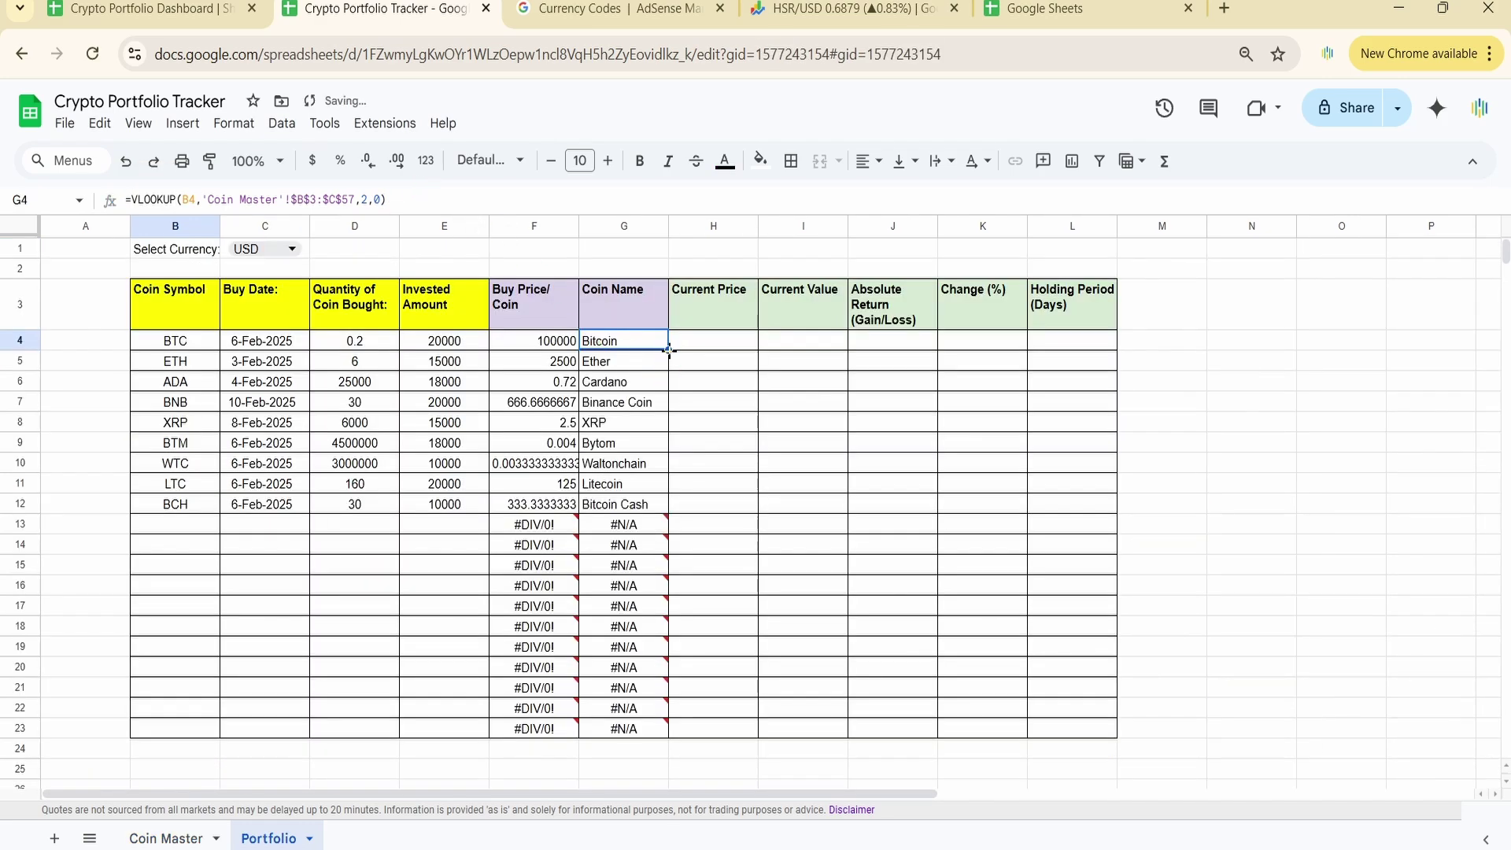
Step: Build a GOOGLEFINANCE current price formula in H4 that joins "Currency:" with coin symbol B4 and selected currency C1
left_click(748, 345)
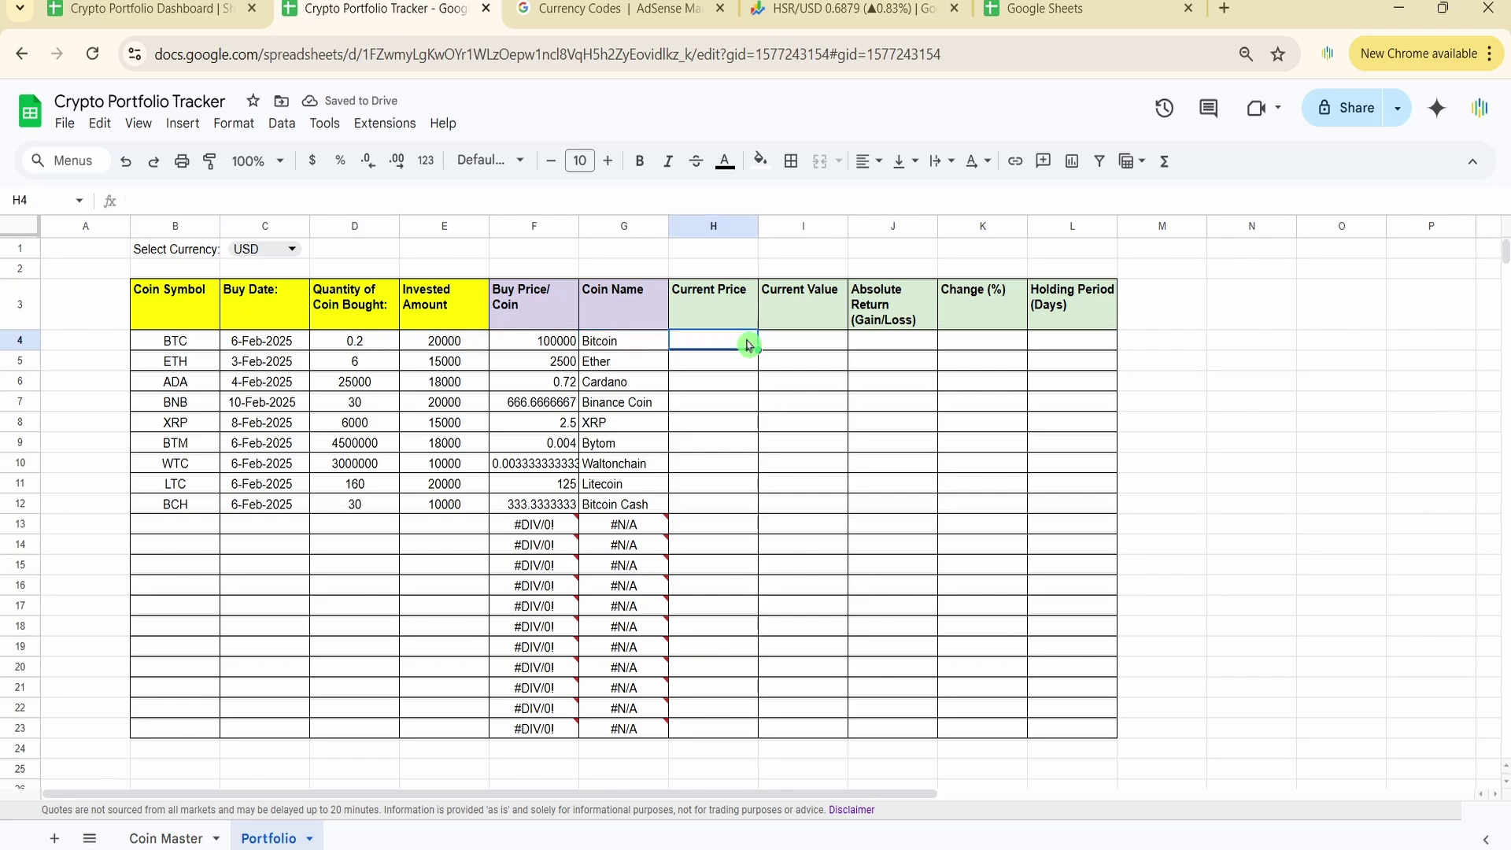
type("=Goo")
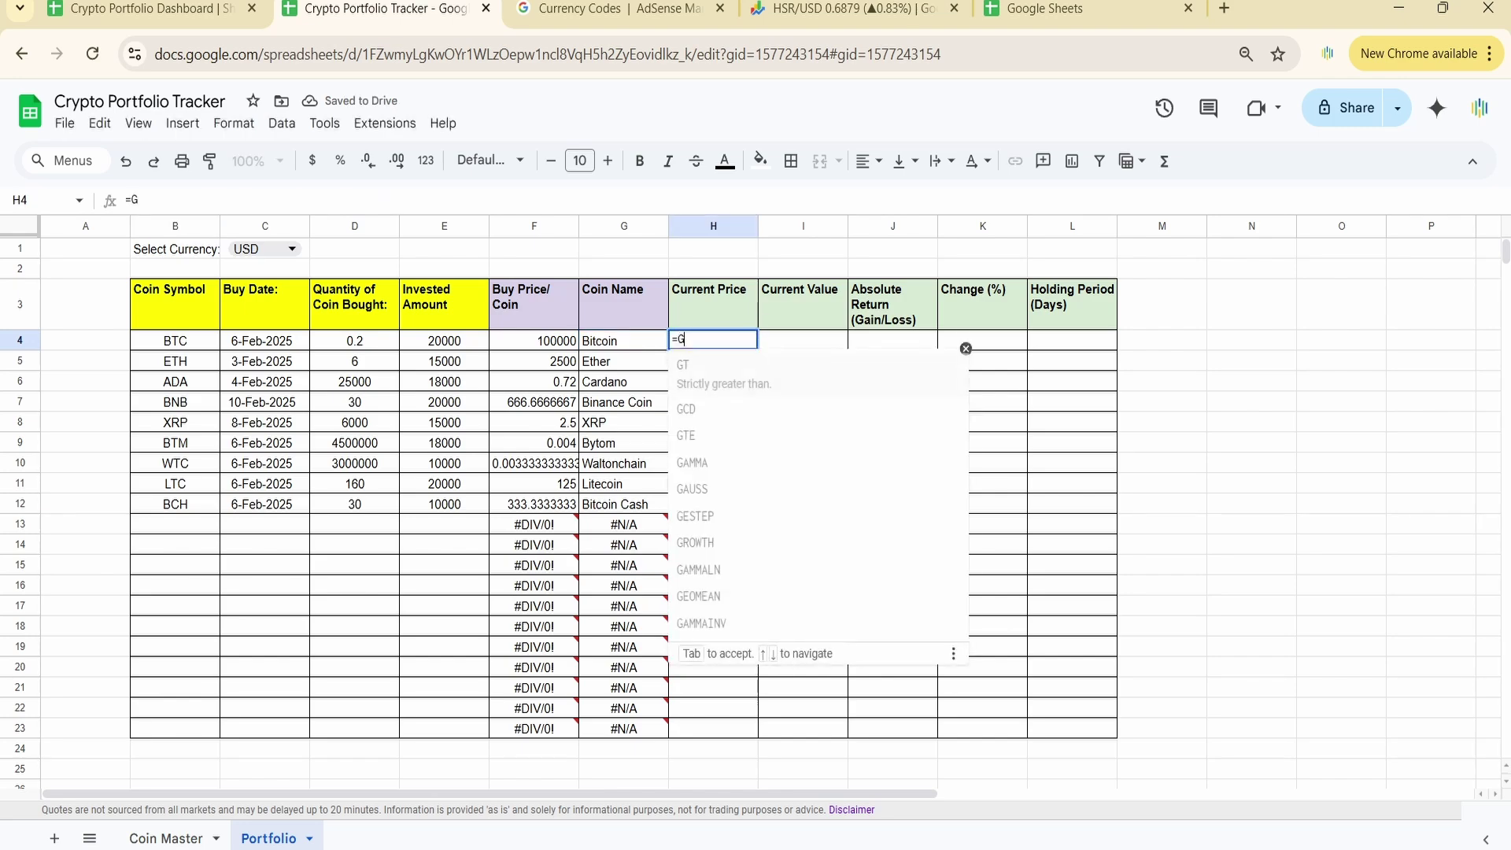
left_click(783, 373)
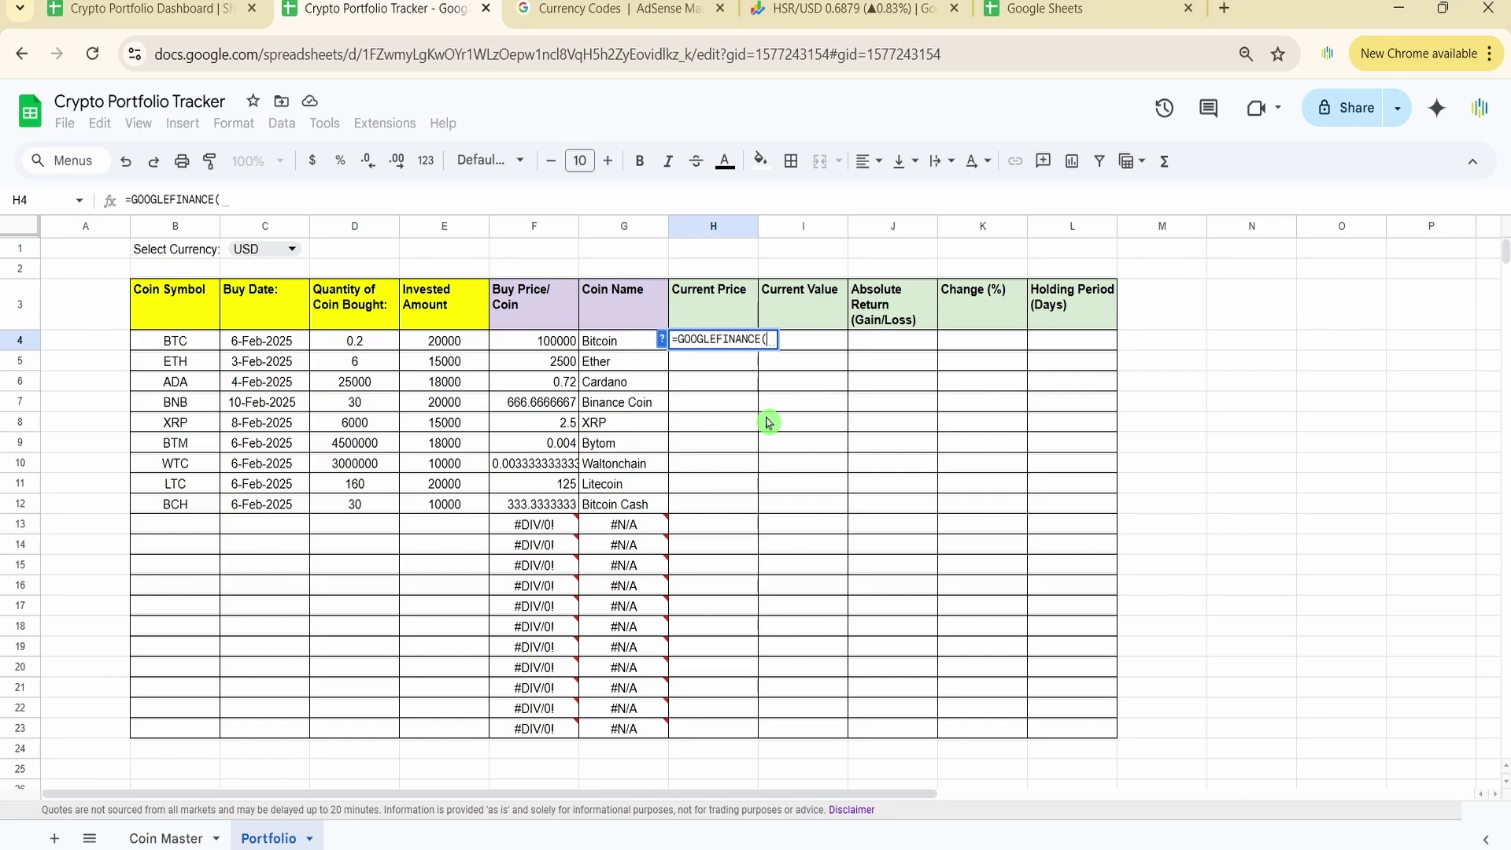
type("\"Currency")
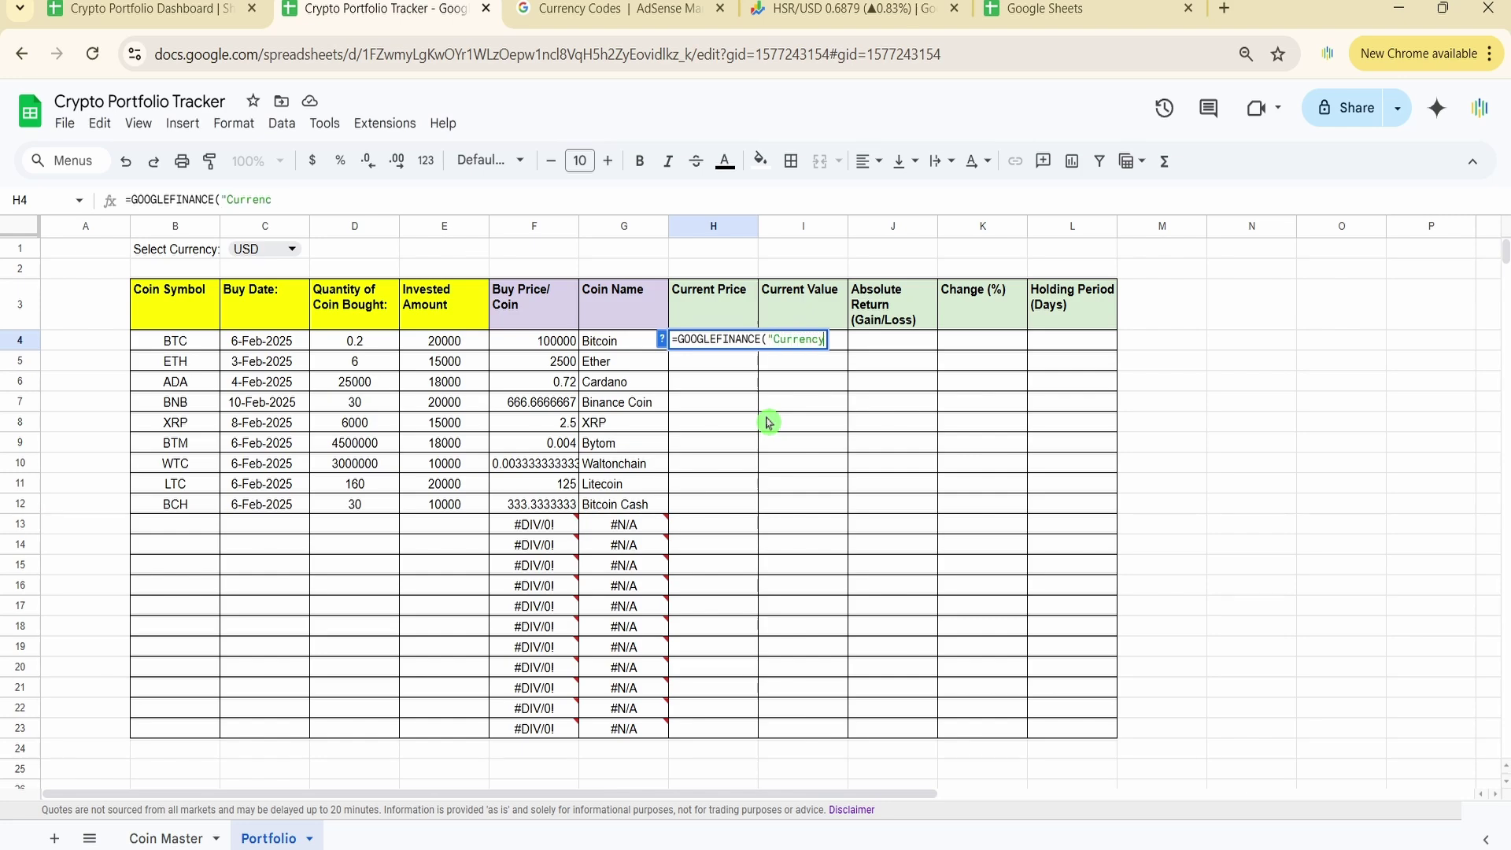
type(":\"&")
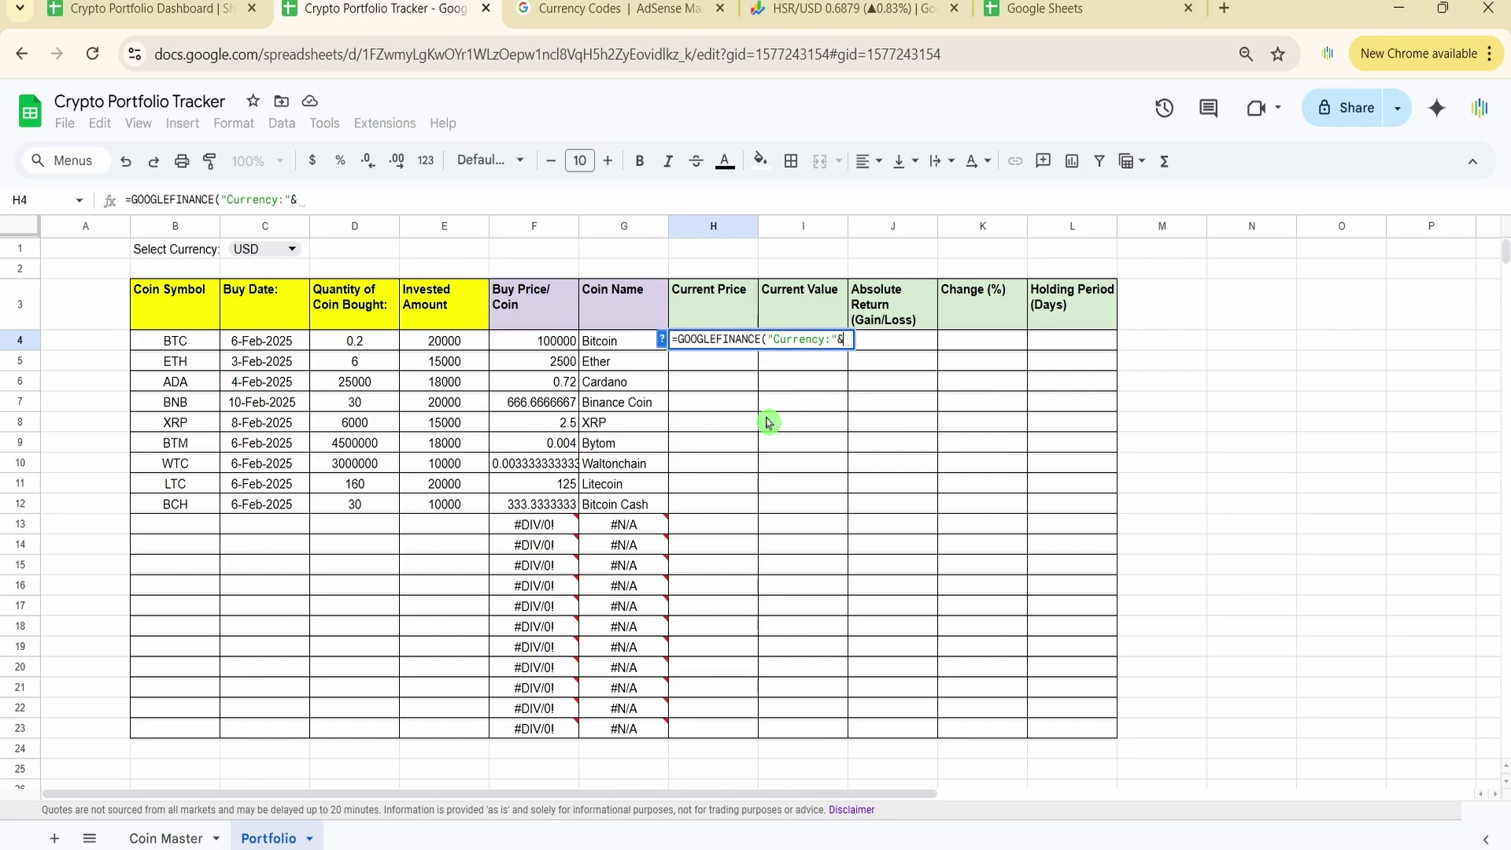
left_click(211, 346)
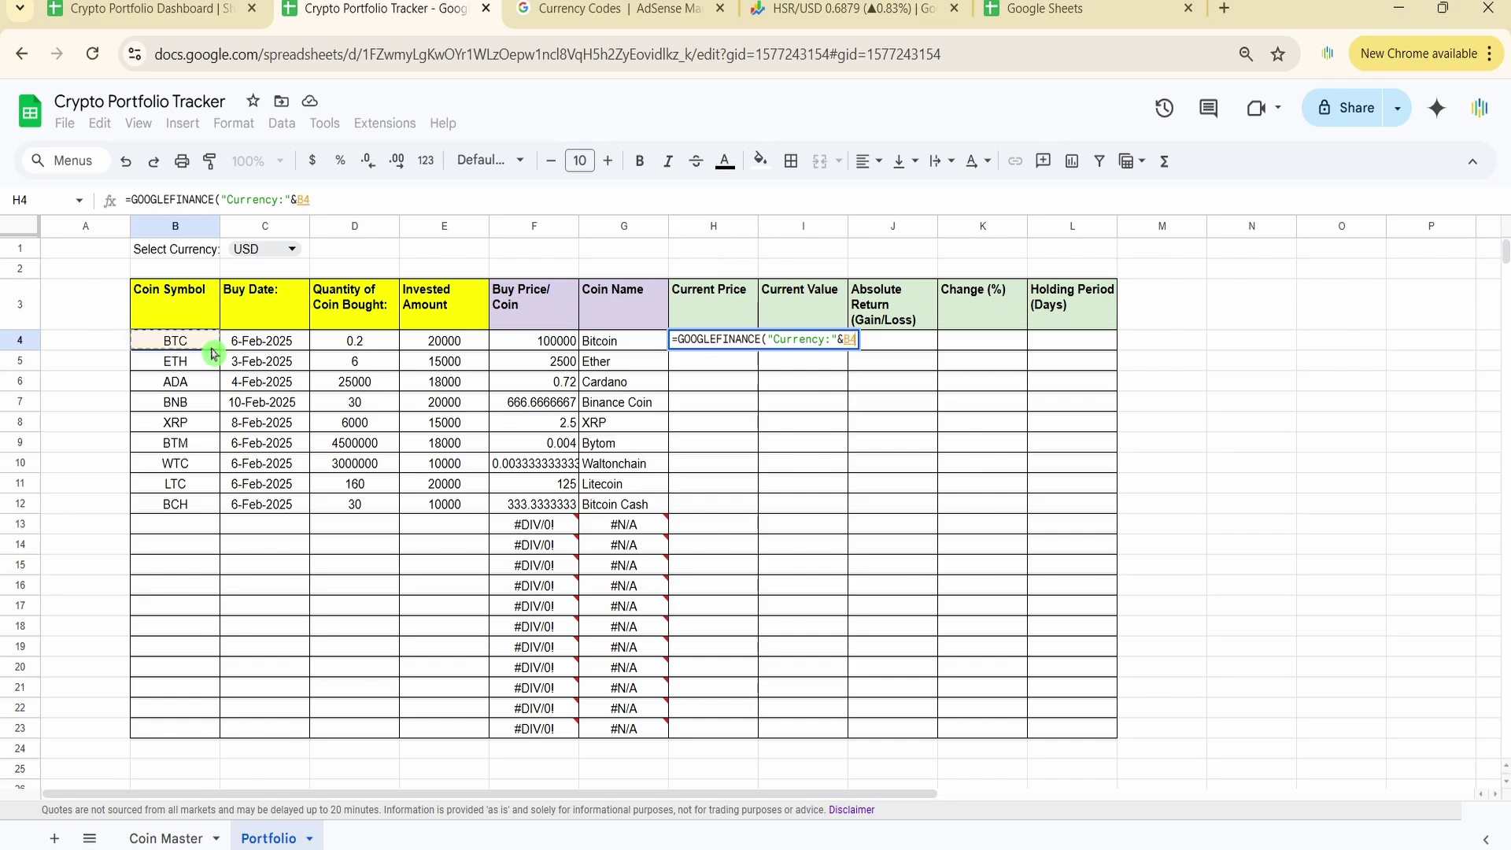
type("&")
left_click(277, 249)
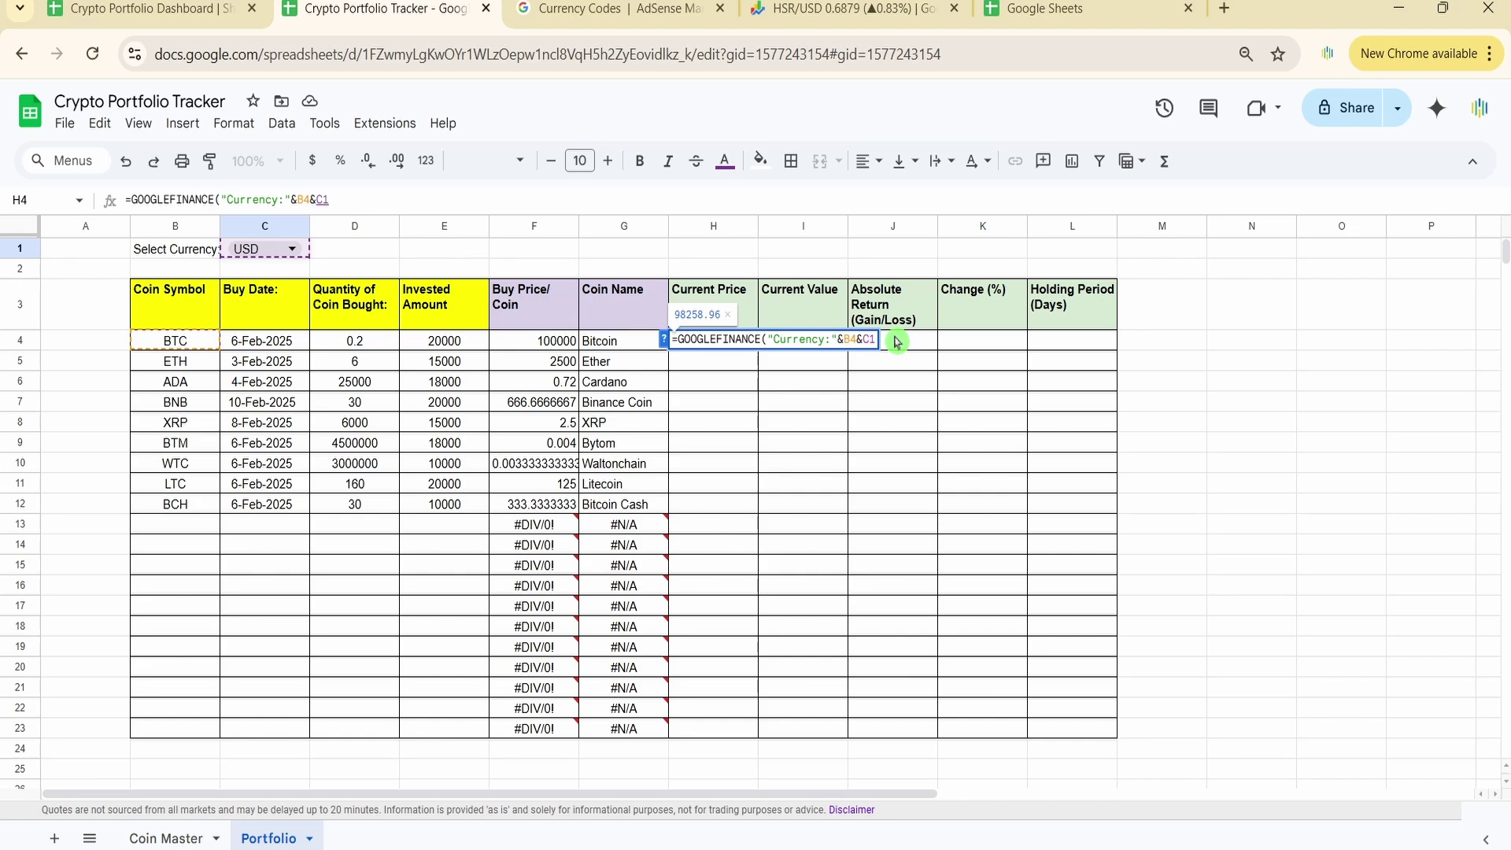
Step: Lock the references to complete H4 as =GOOGLEFINANCE("Currency:"&$B4&$C$1) and fill the formula down to H23
key("F4")
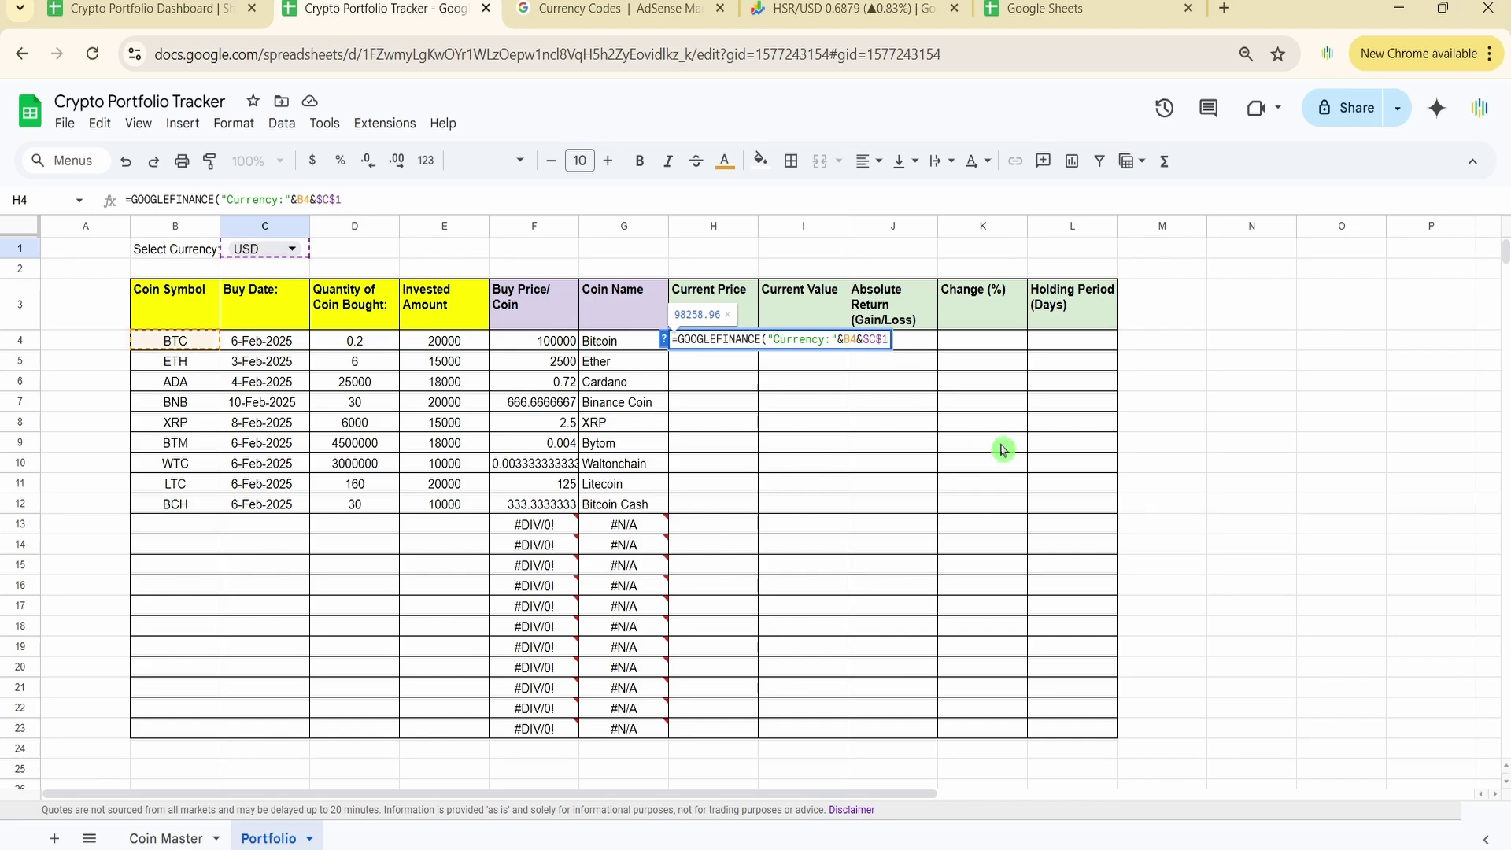
key("F4")
key("F4")
key("Left")
key("Left")
key("Left")
key("Left")
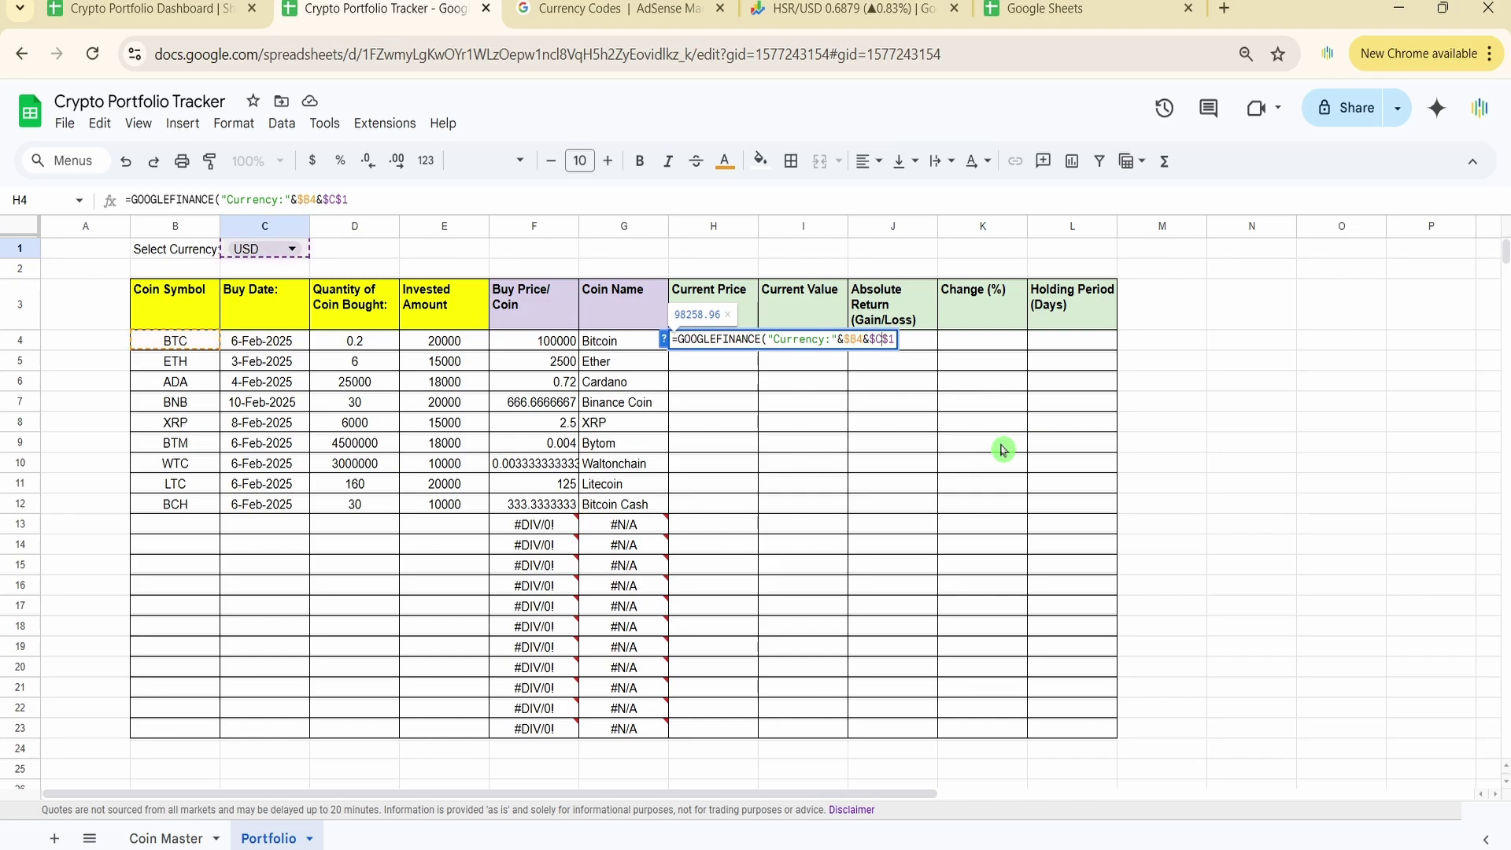
type(")")
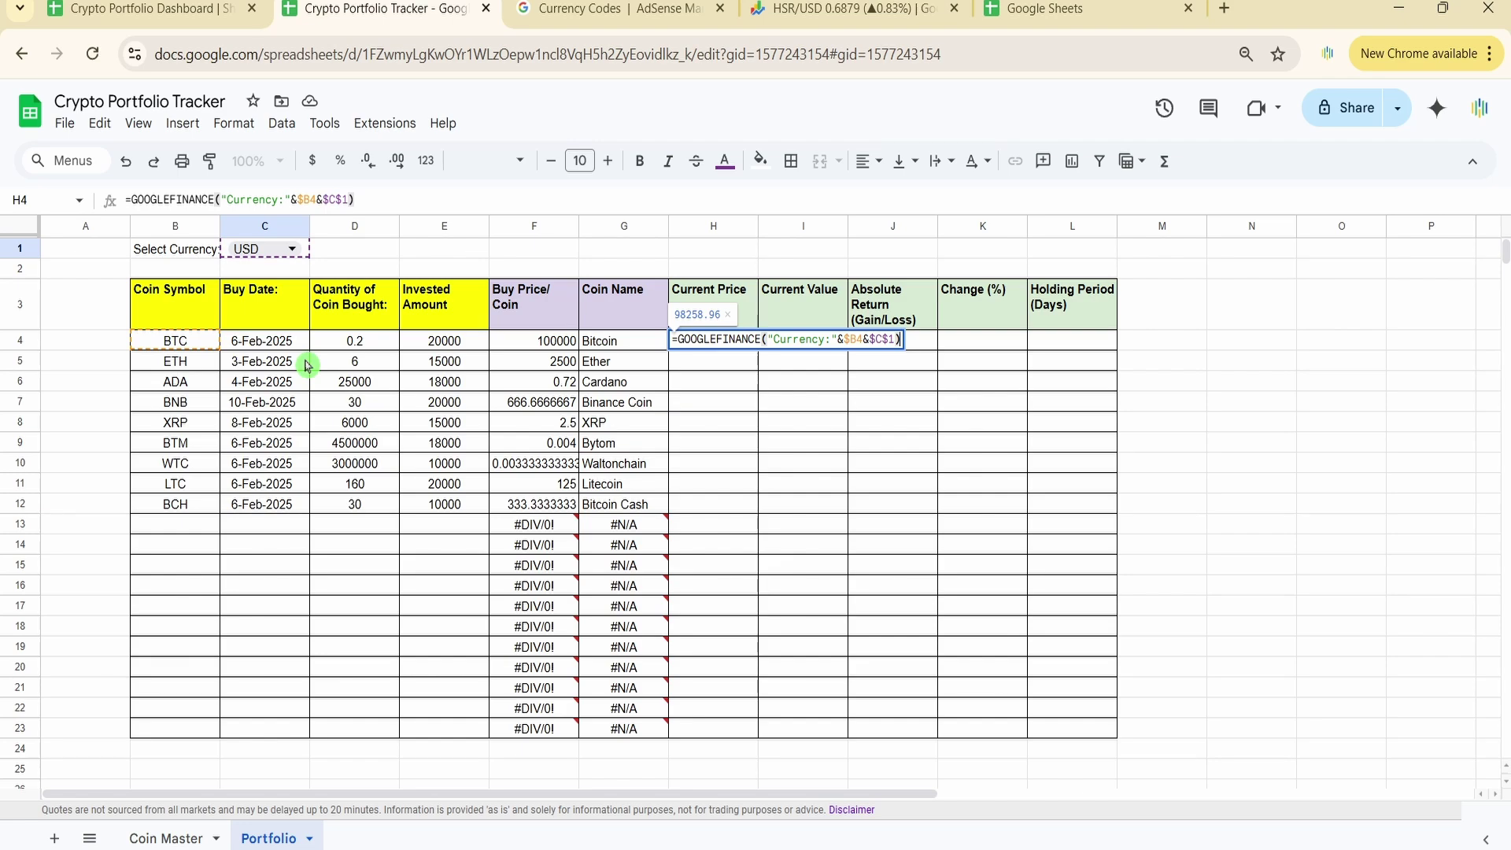
key("Return")
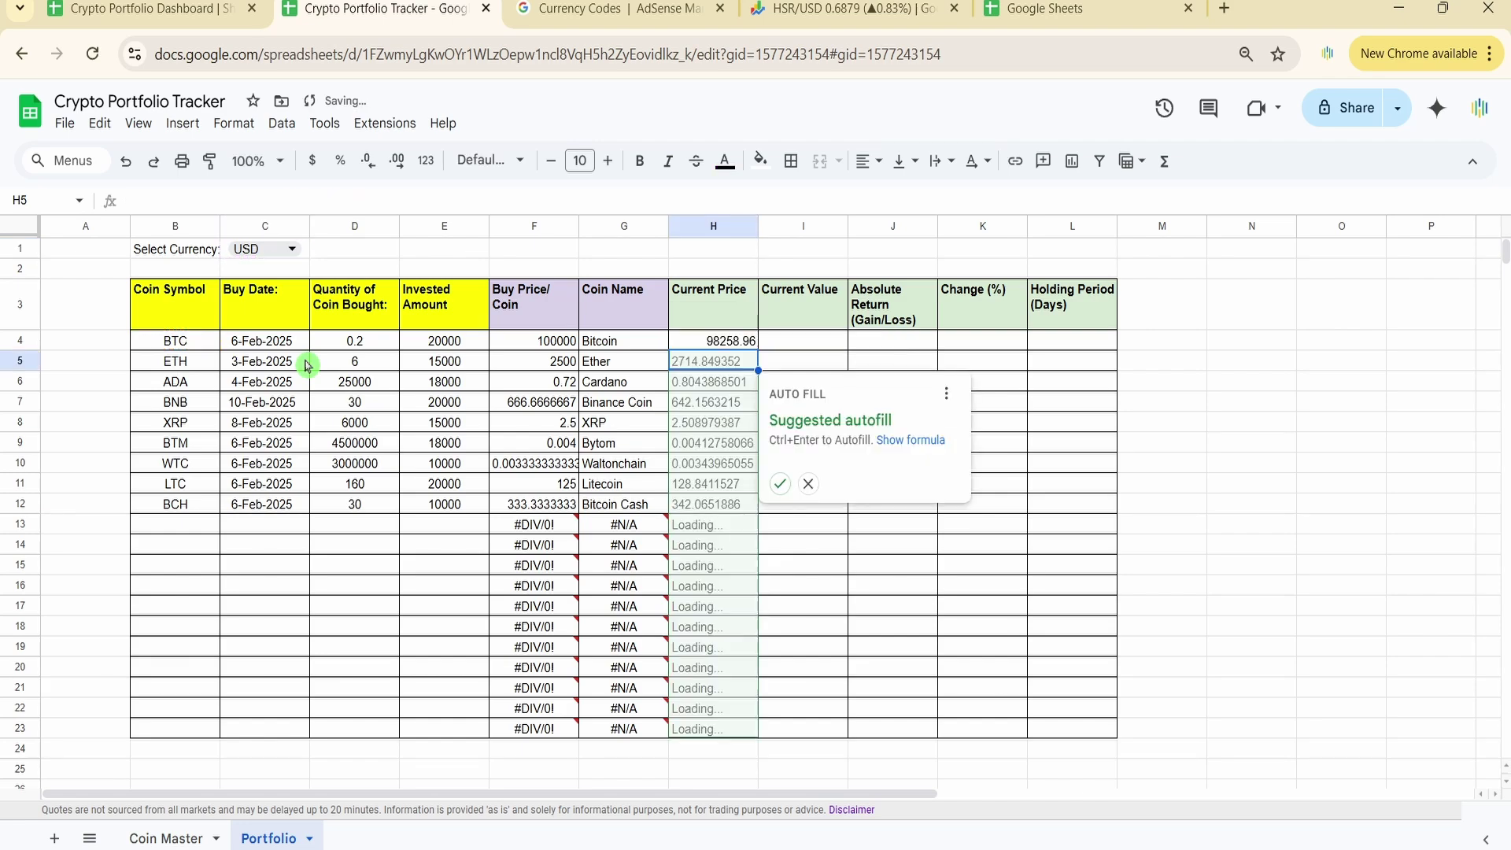
left_click(780, 483)
Step: Calculate the current value in I4 with =D4*H4 and fill the formula down to I23
left_click(793, 346)
type("=")
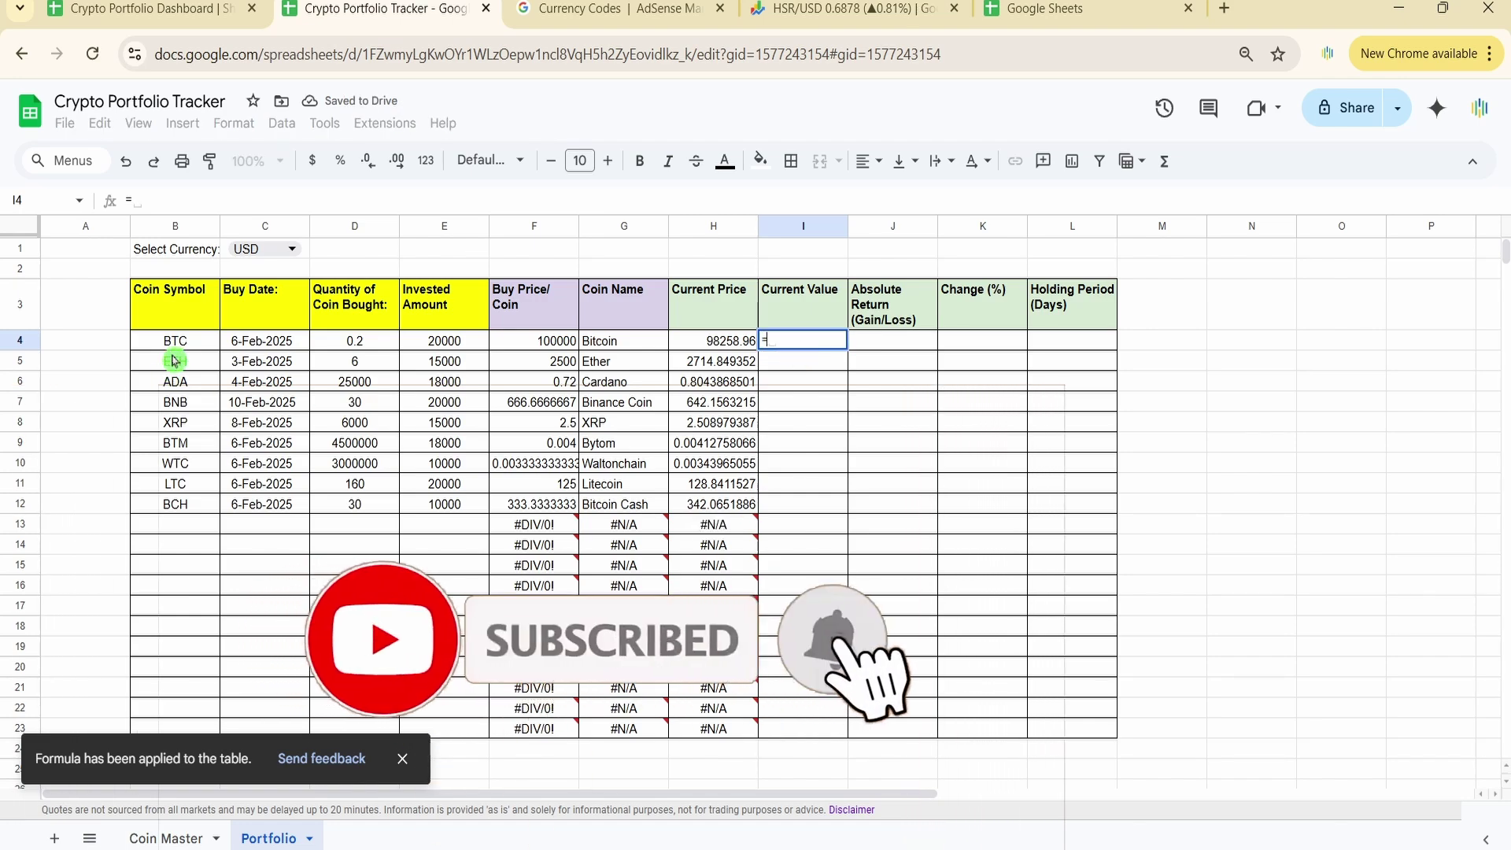
left_click(385, 340)
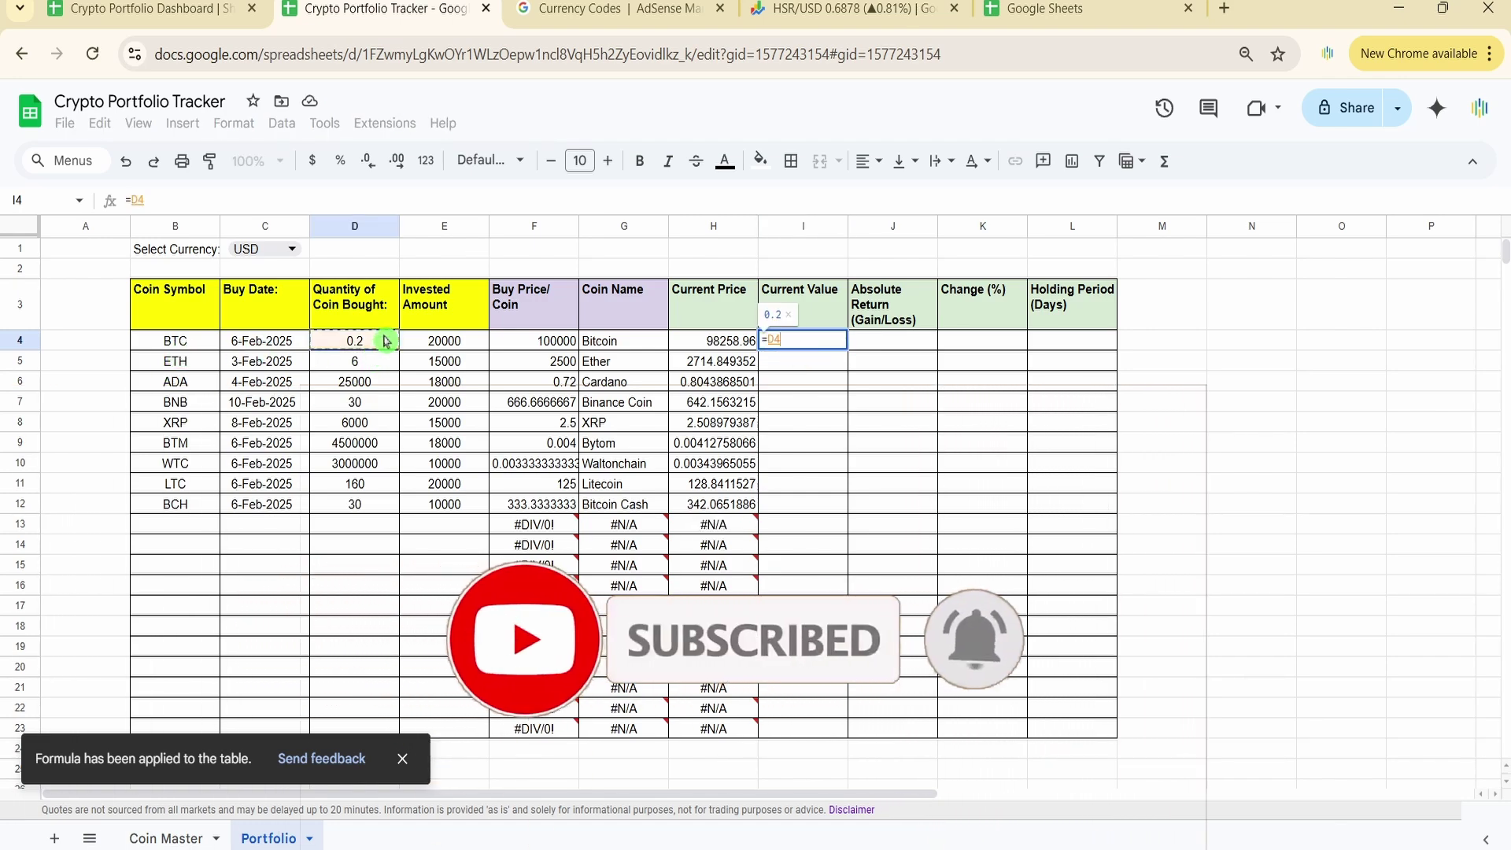
type("*")
left_click(703, 345)
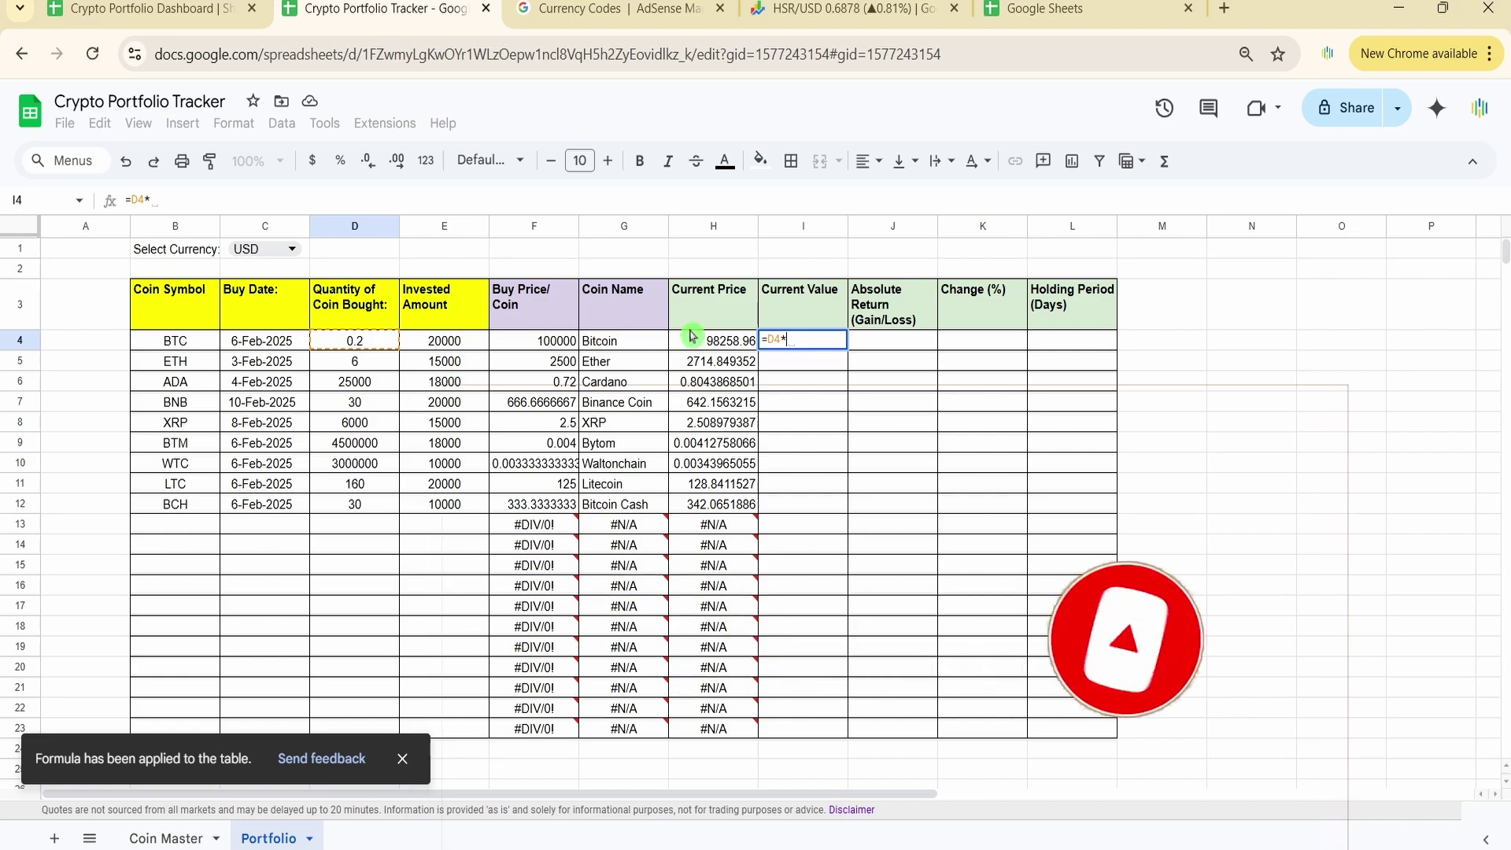
key("Return")
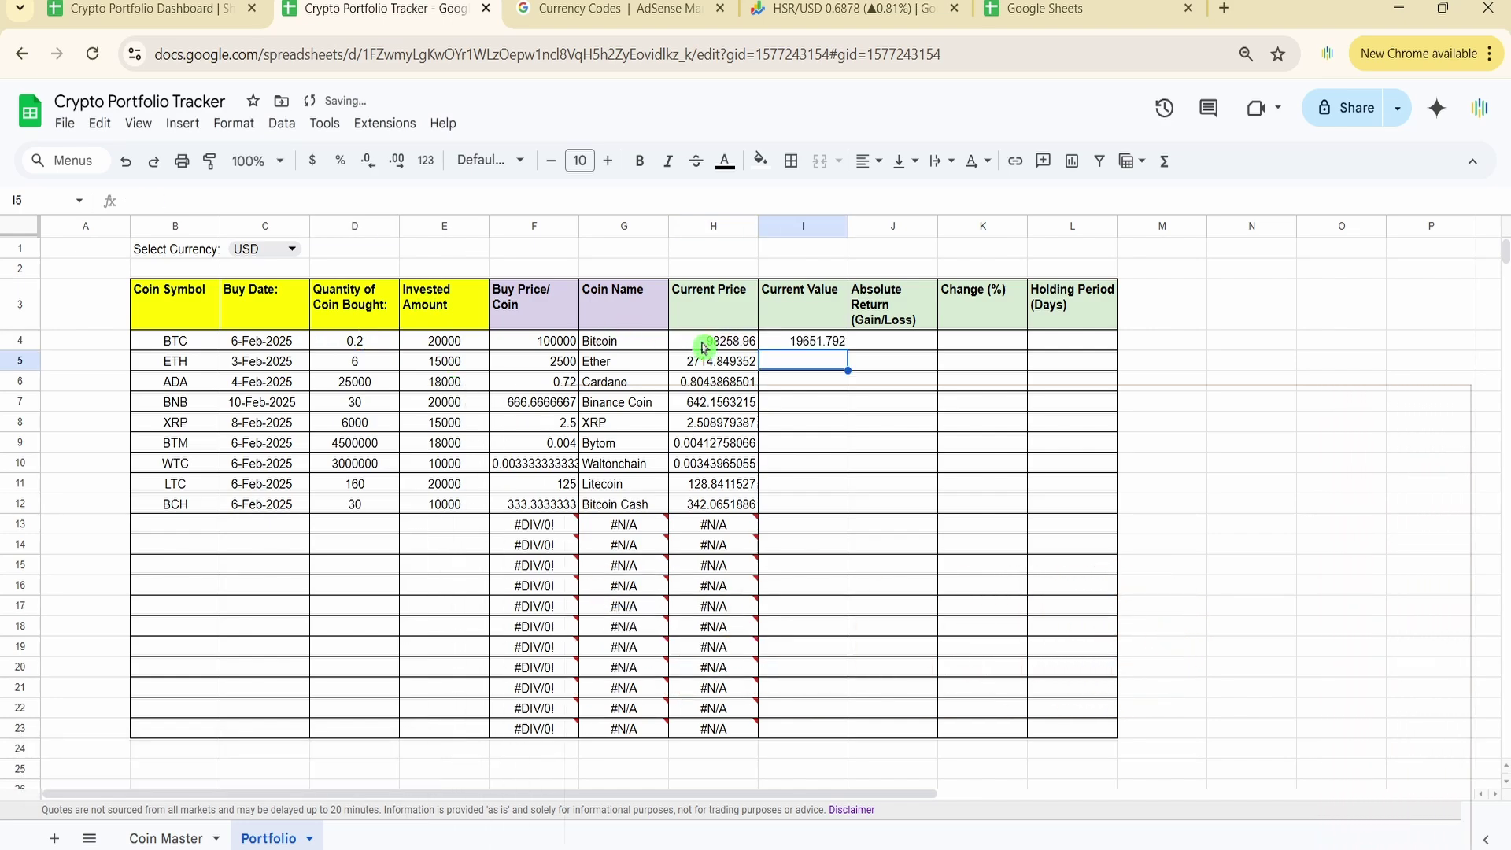
left_click(844, 336)
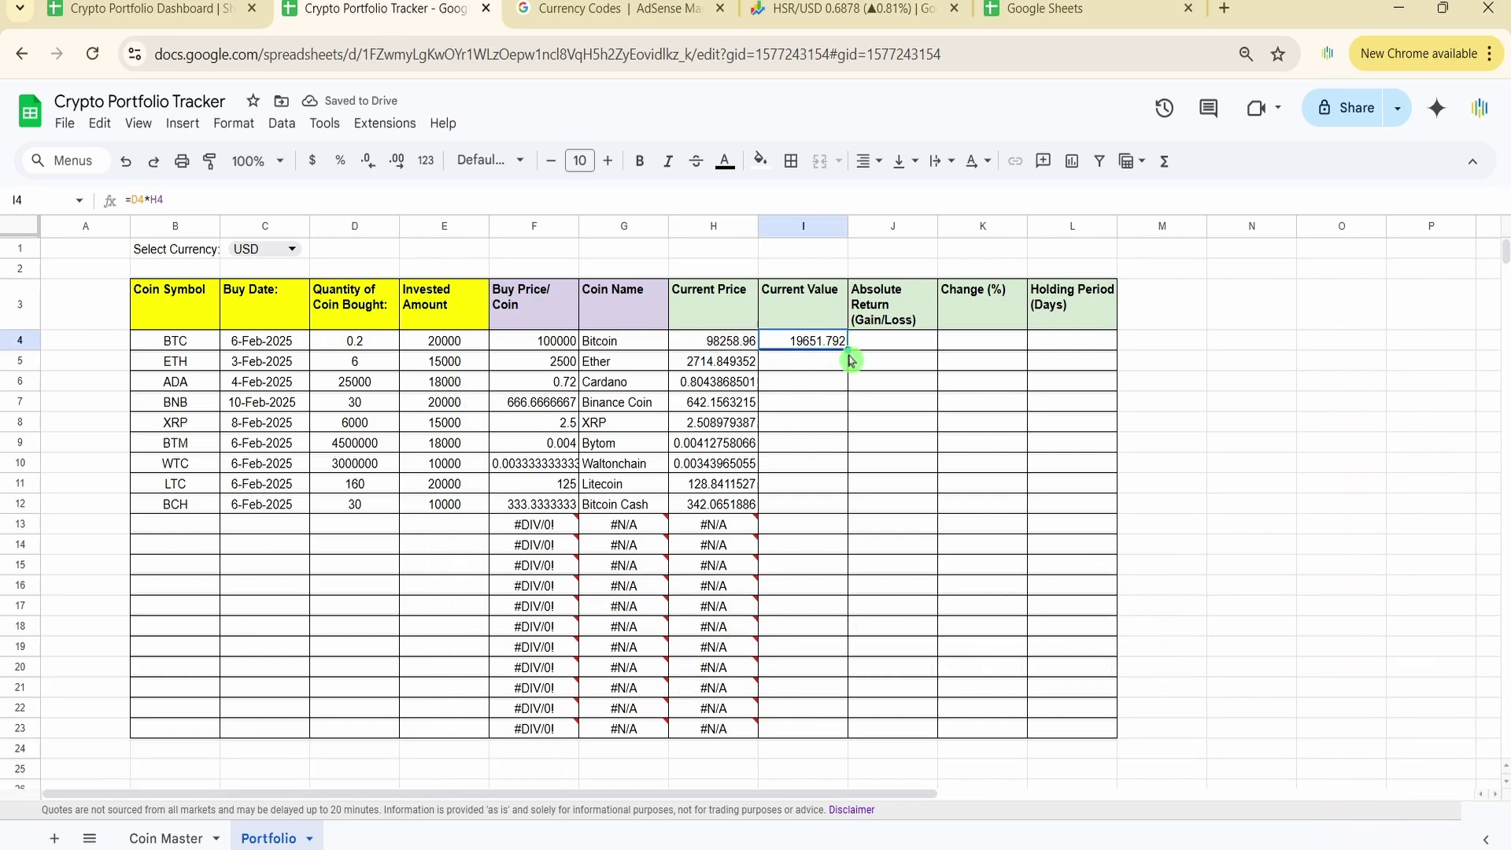
double_click(849, 348)
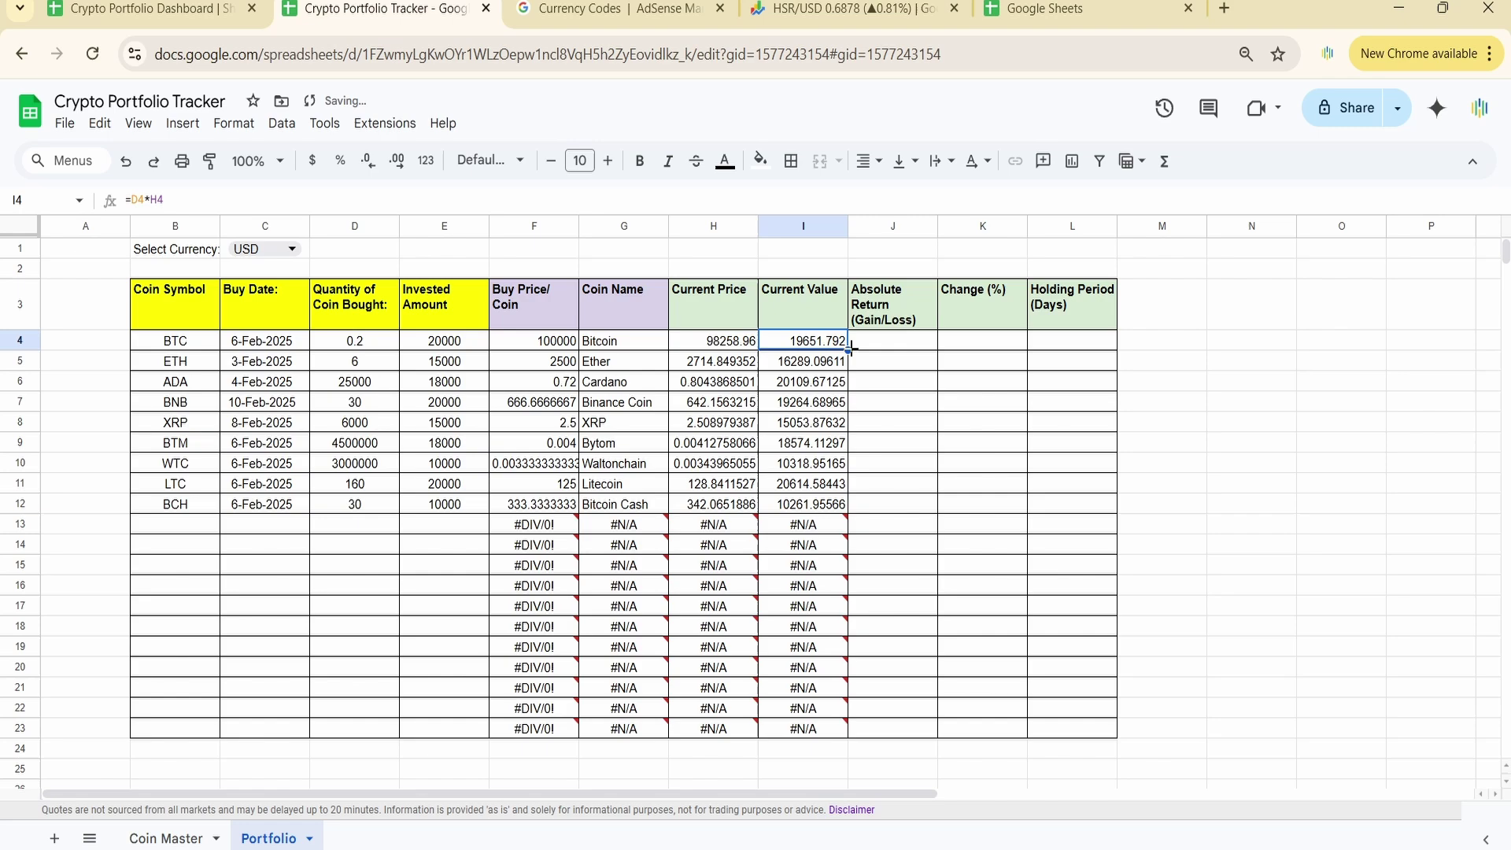
Step: Calculate the absolute return in J4 with =I4-E4 and fill the formula down to J23
left_click(909, 347)
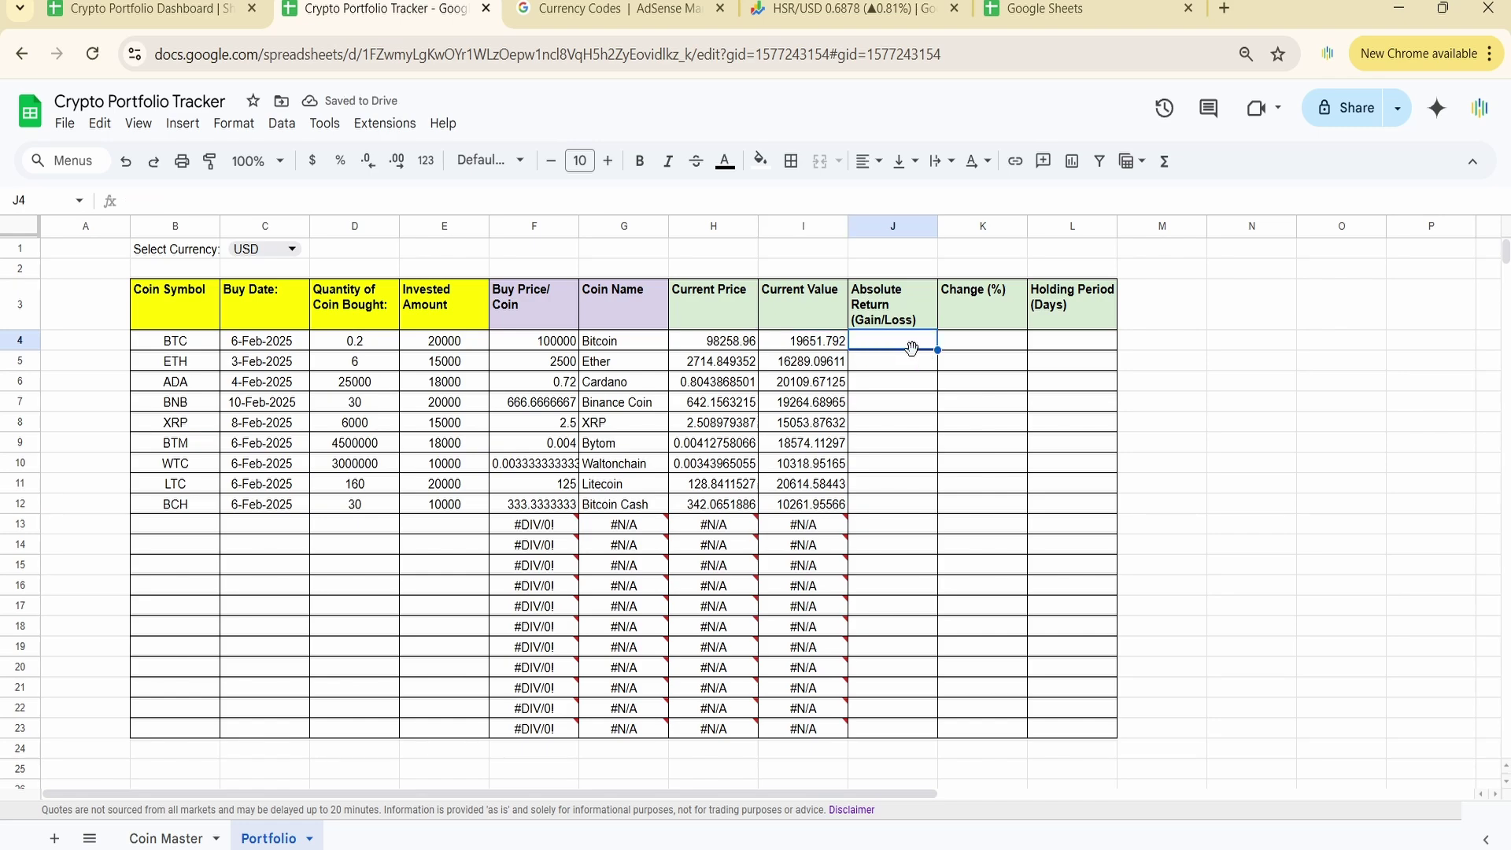
type("=")
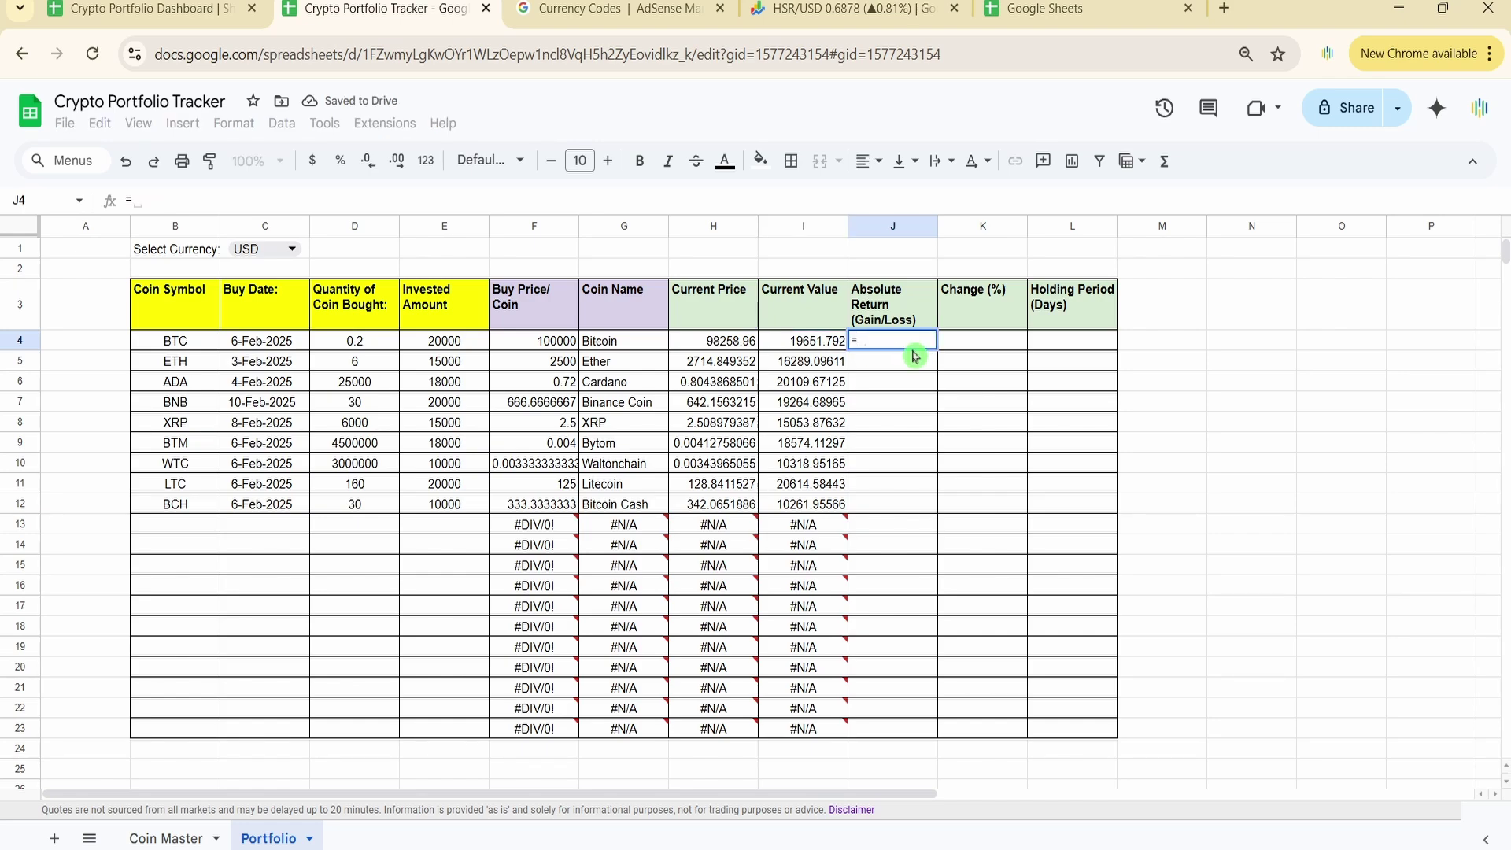
left_click(832, 345)
type("-")
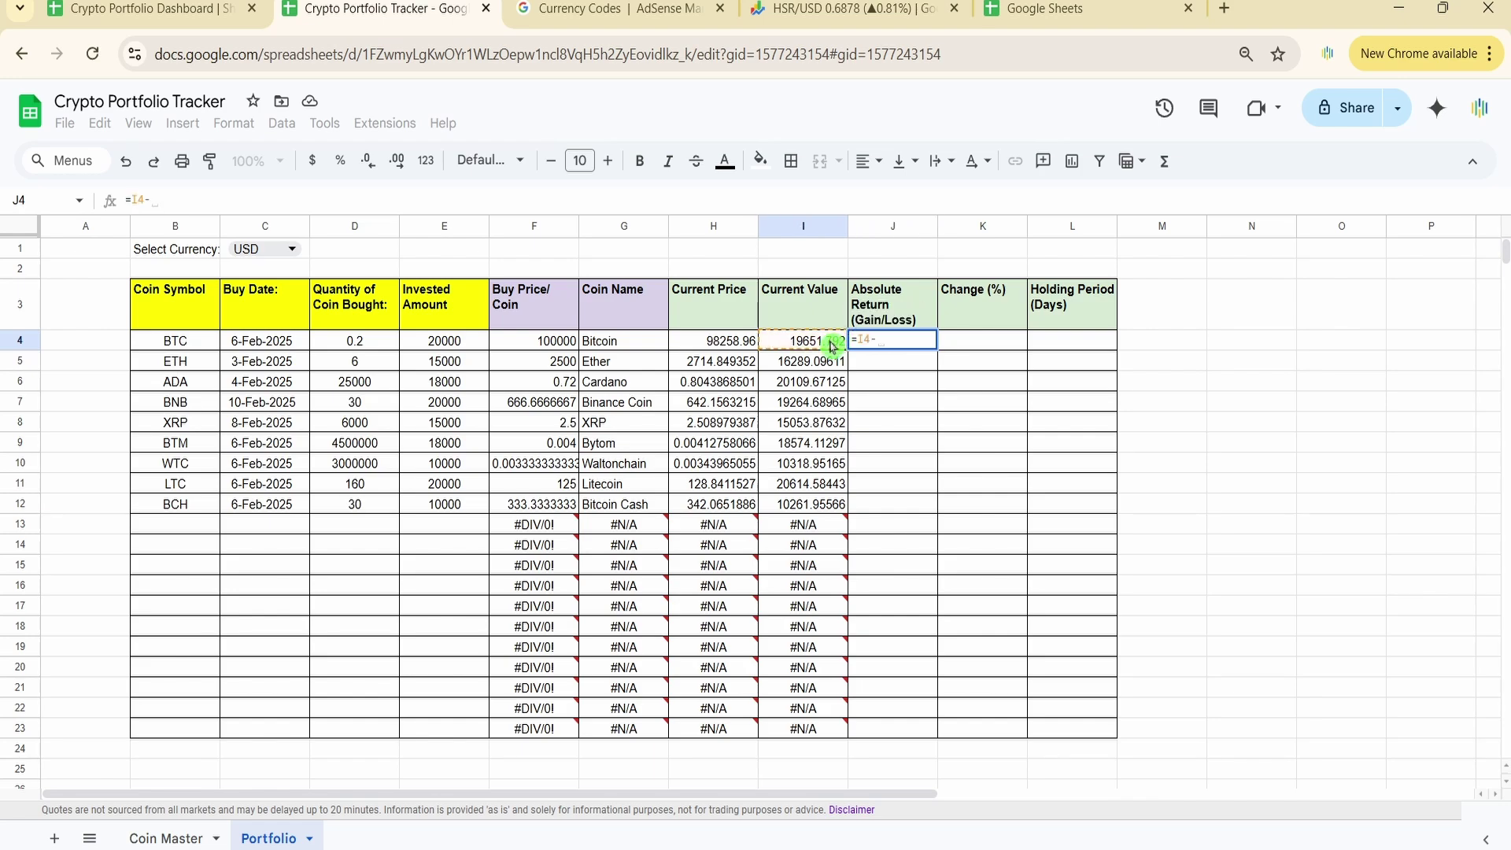
left_click(467, 350)
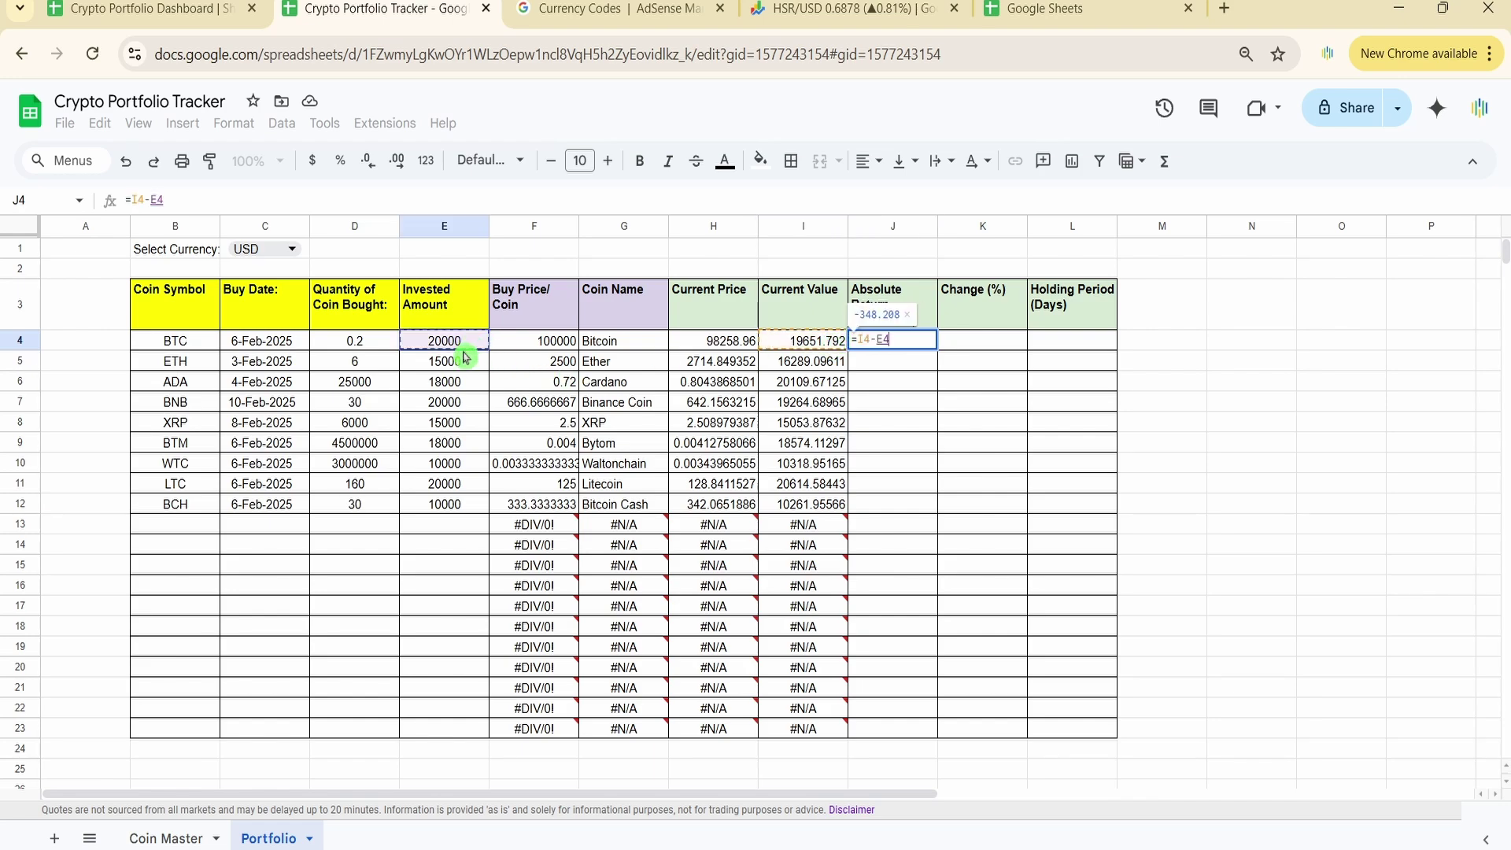
key("Return")
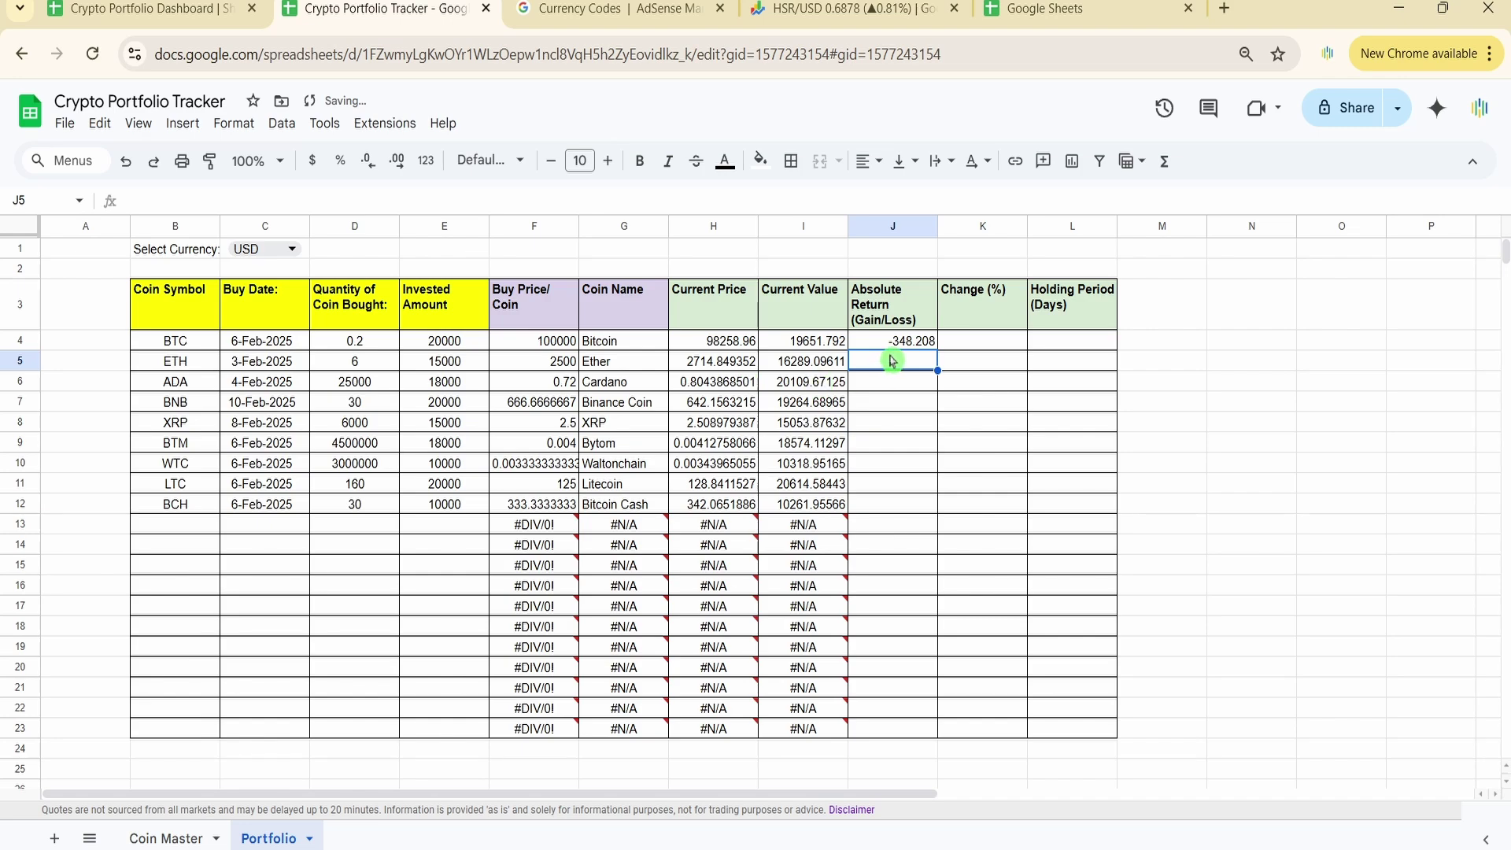
left_click(909, 347)
left_click_drag(936, 351, 944, 360)
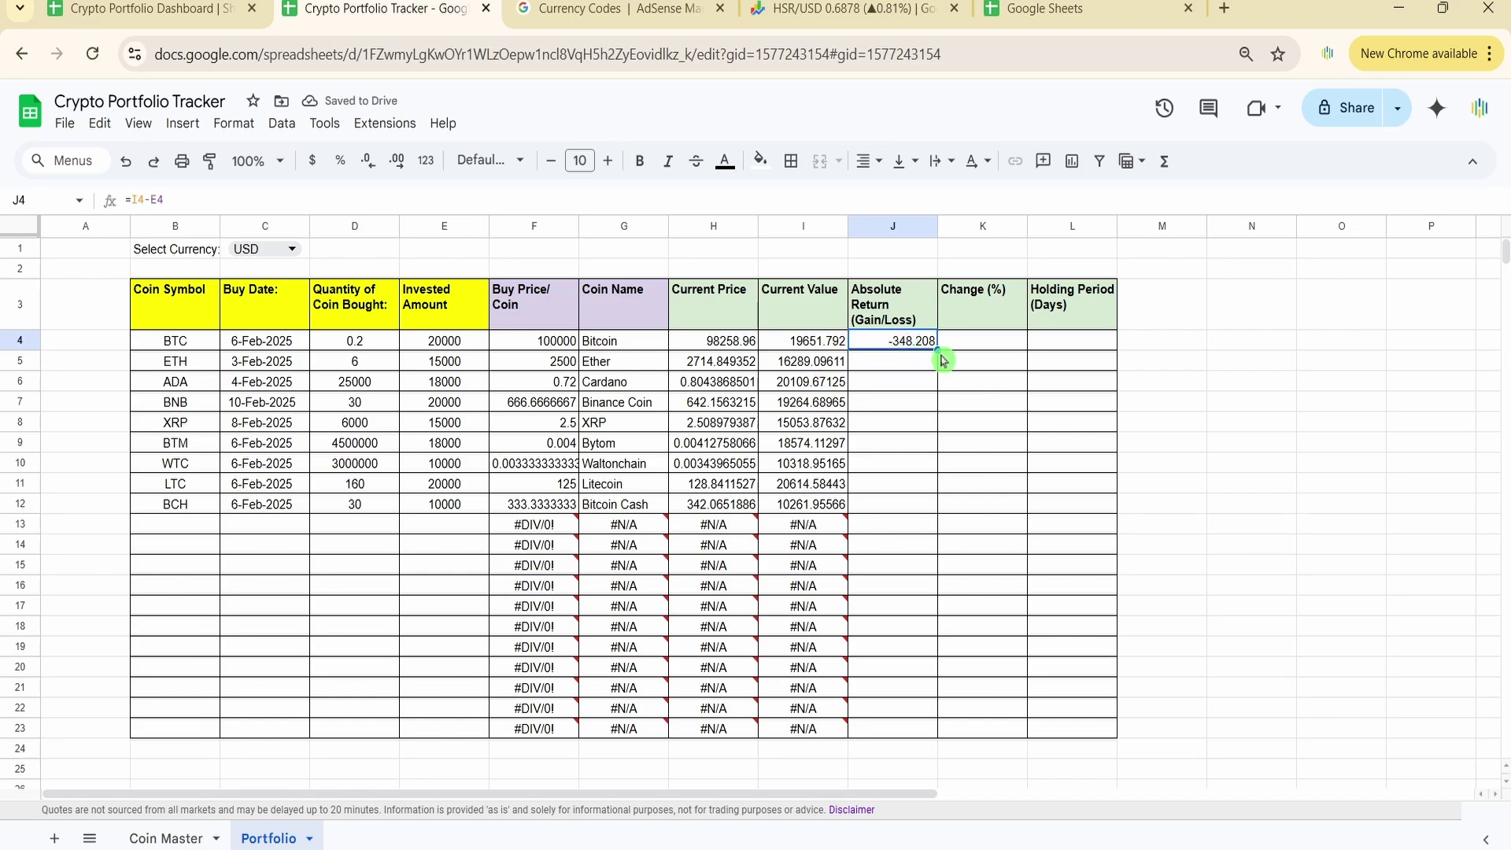
double_click(936, 350)
Step: Calculate the percentage change in K4 with =100*(J4/E4) and fill the formula down to K23
left_click(983, 349)
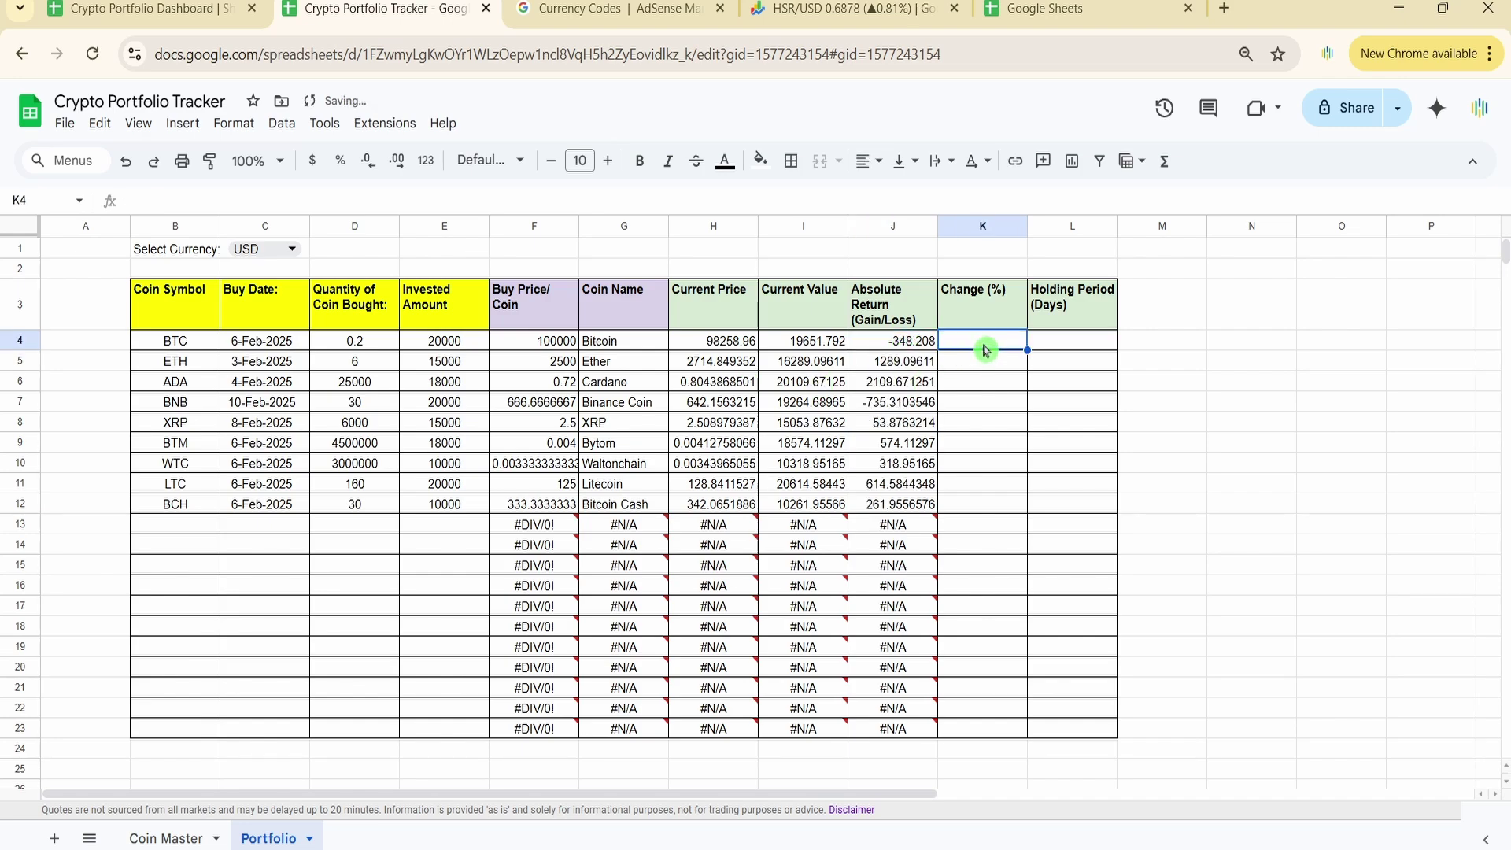
type("=")
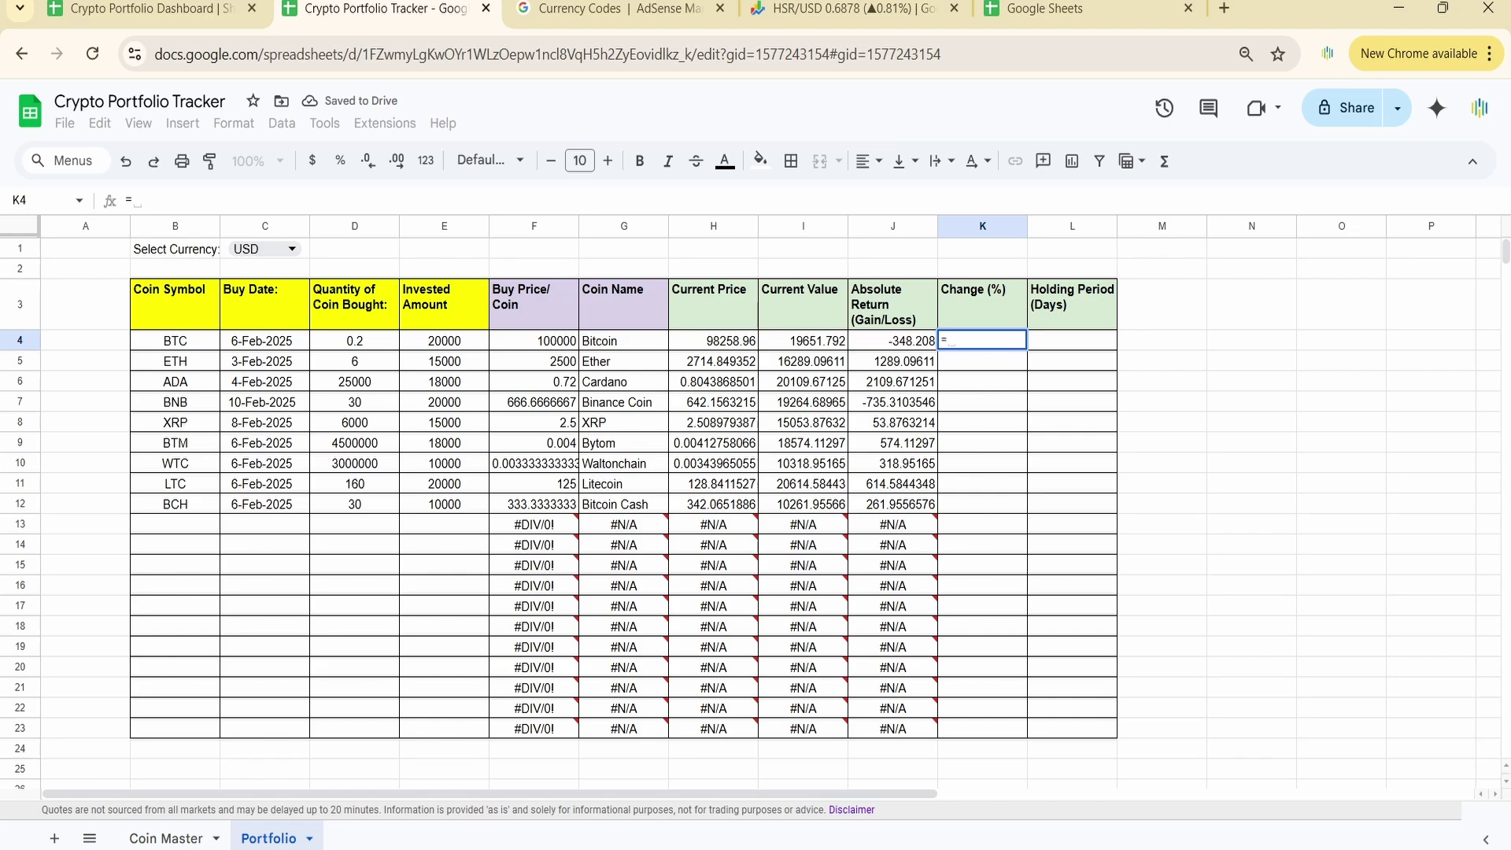
left_click(910, 348)
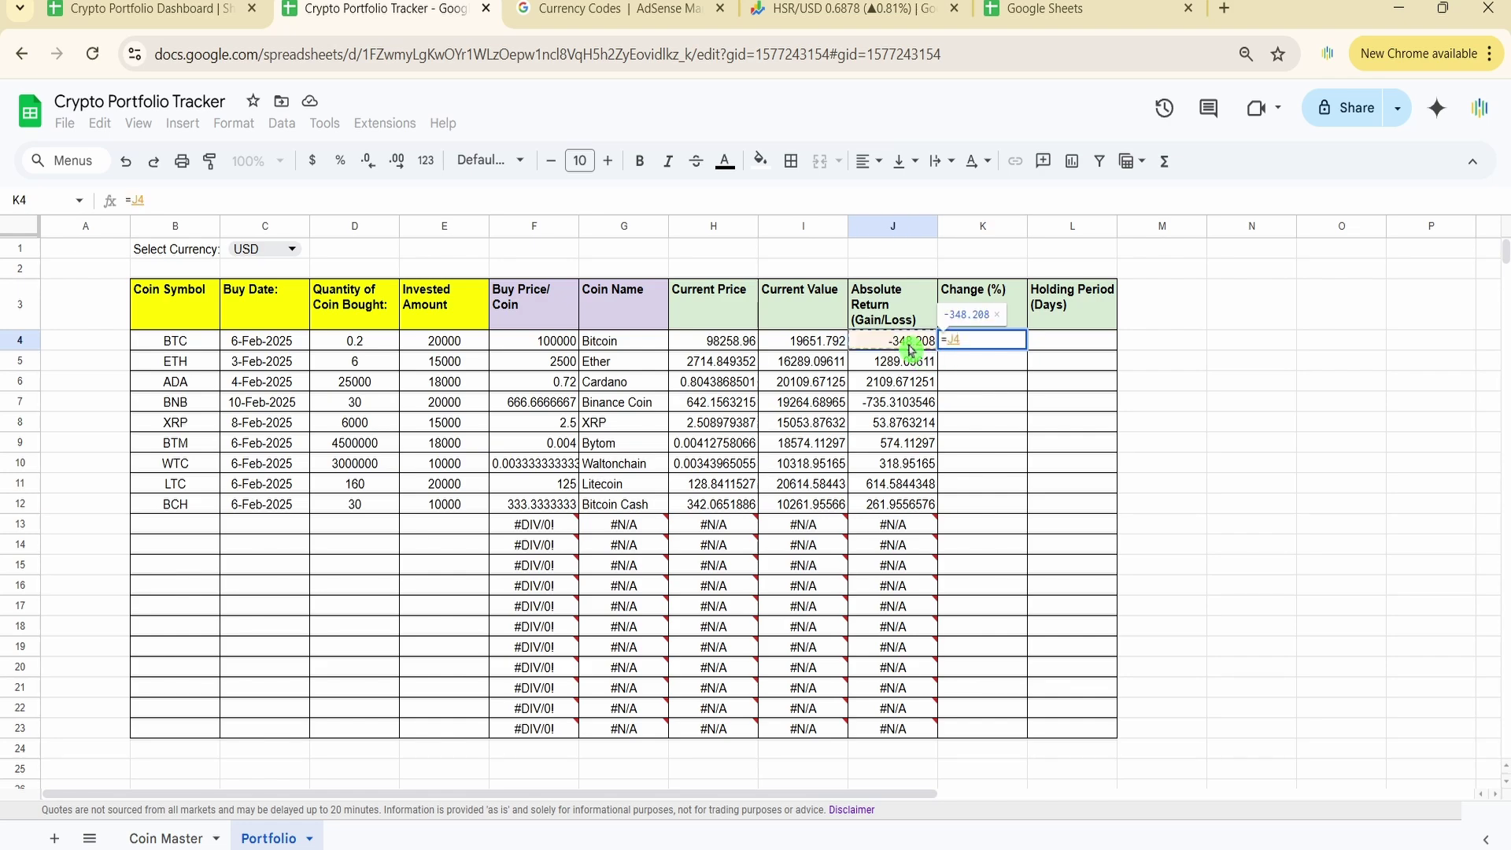
type("/")
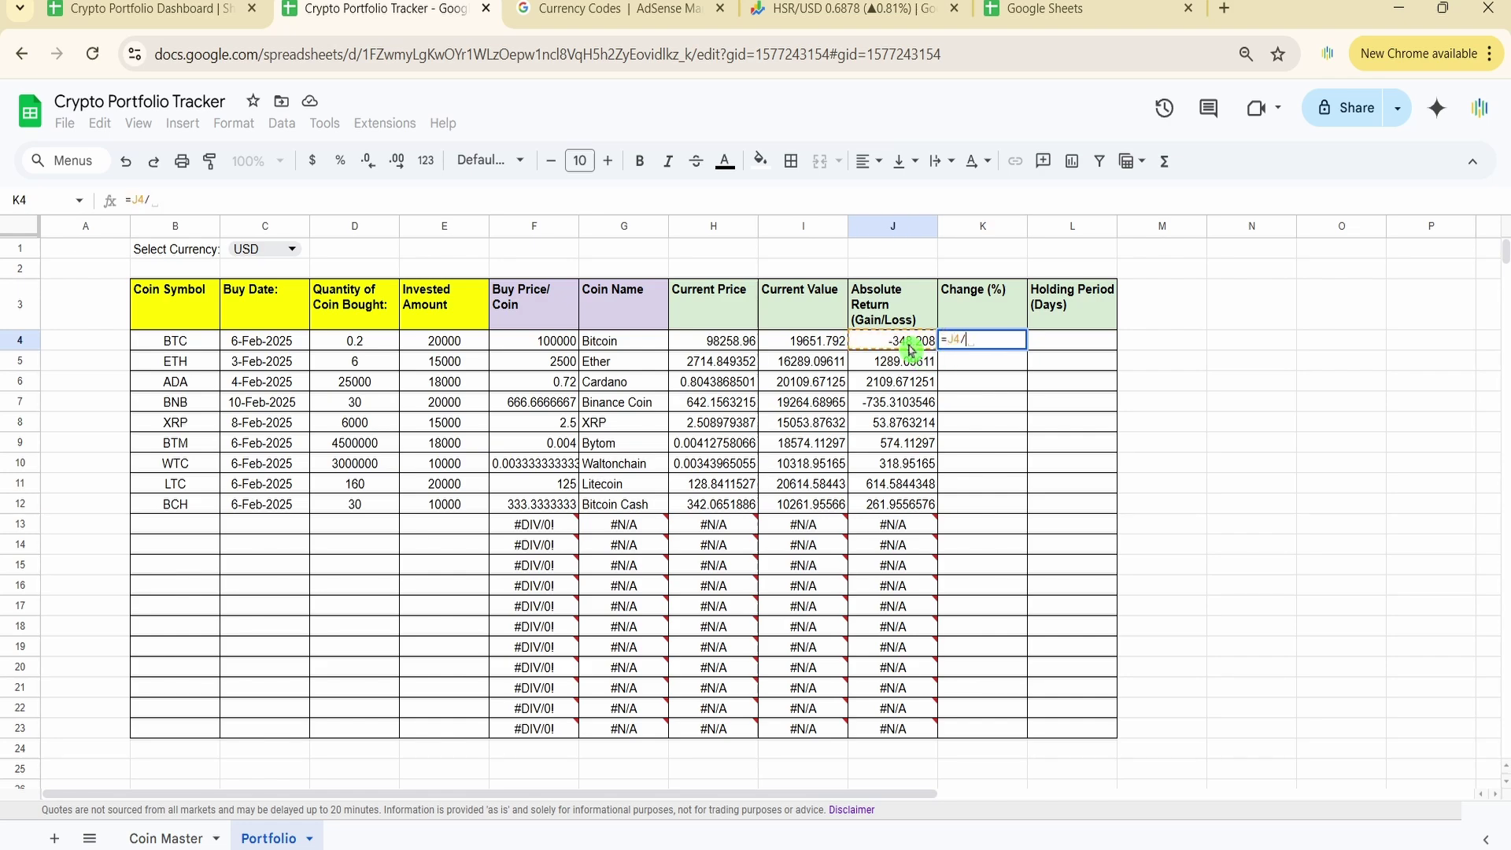
left_click(460, 344)
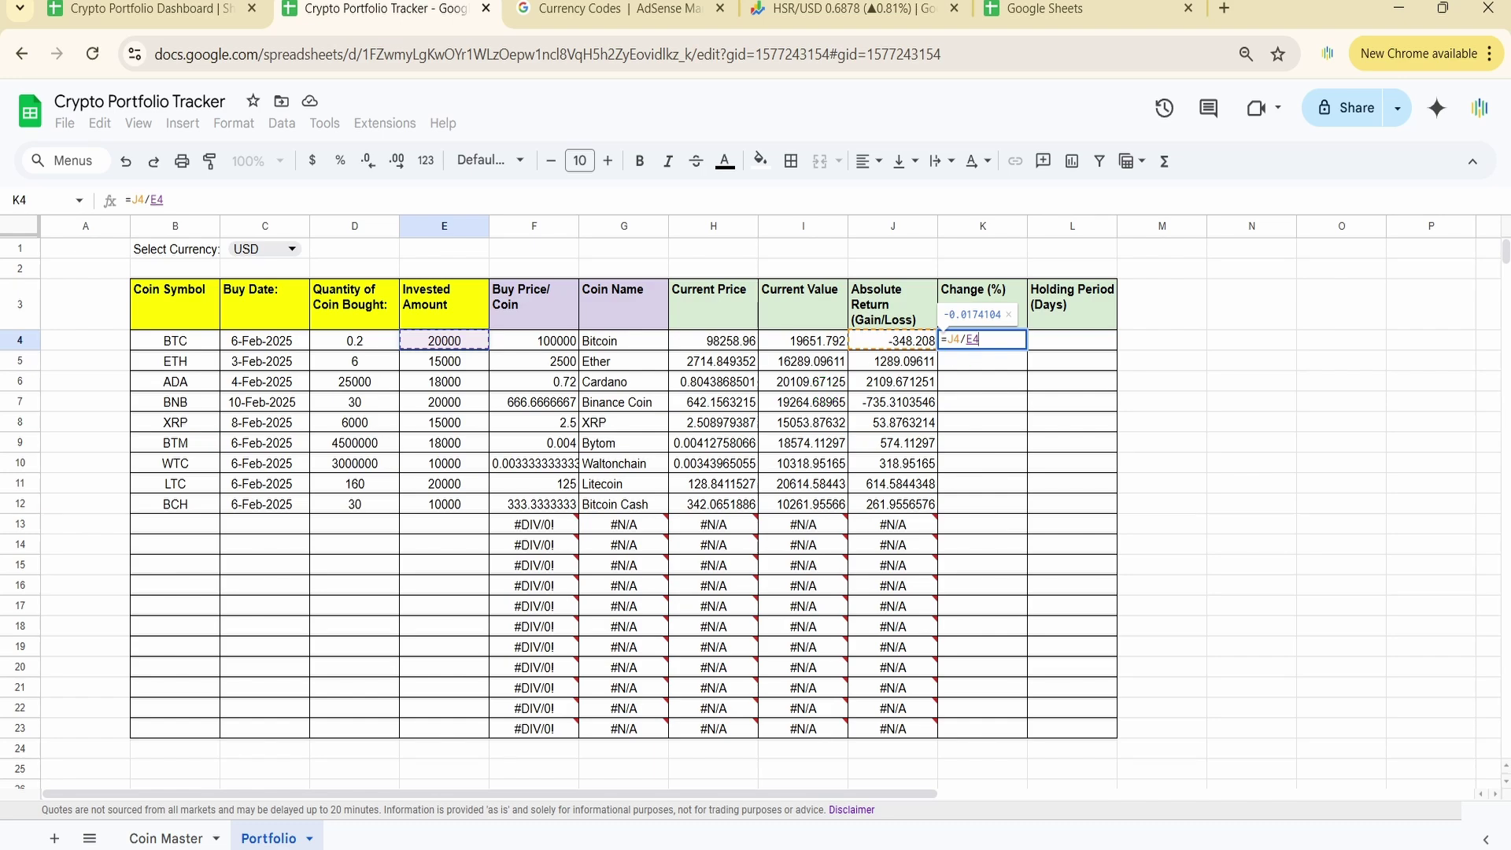
left_click(945, 339)
type("1")
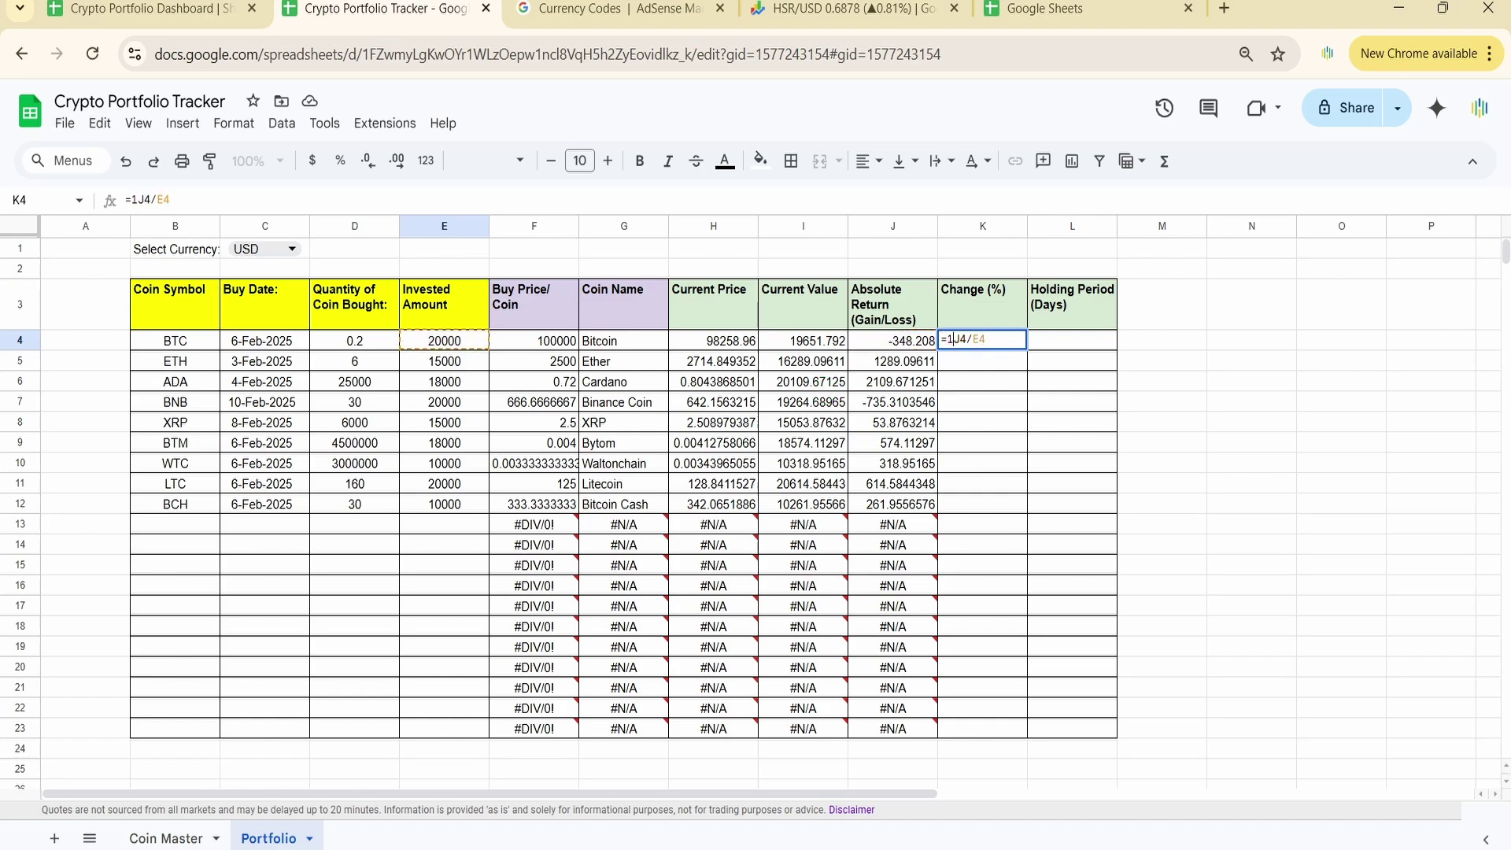
type("00*(")
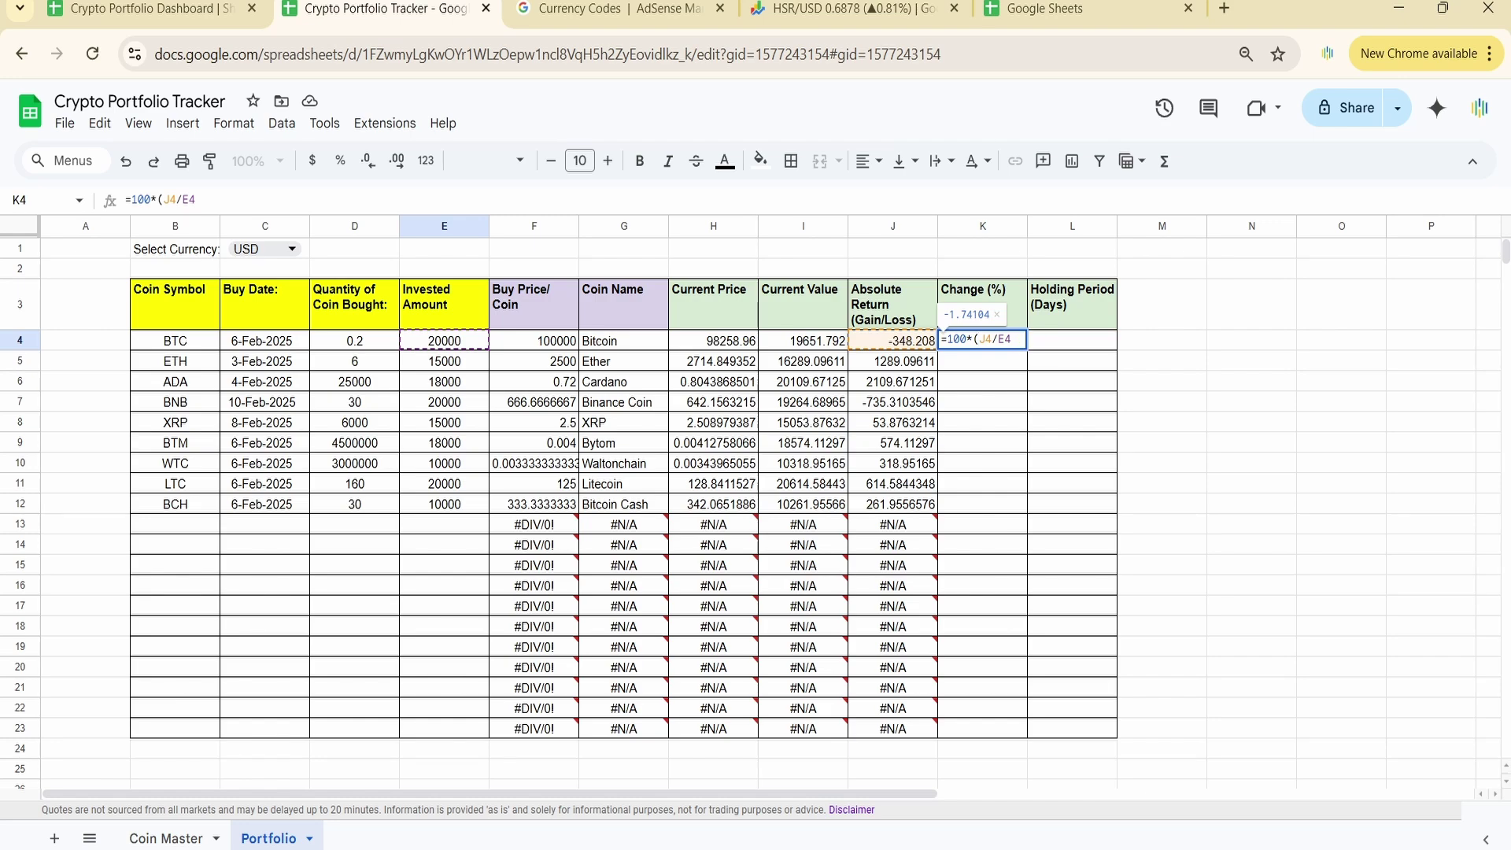
left_click(1012, 339)
key("Return")
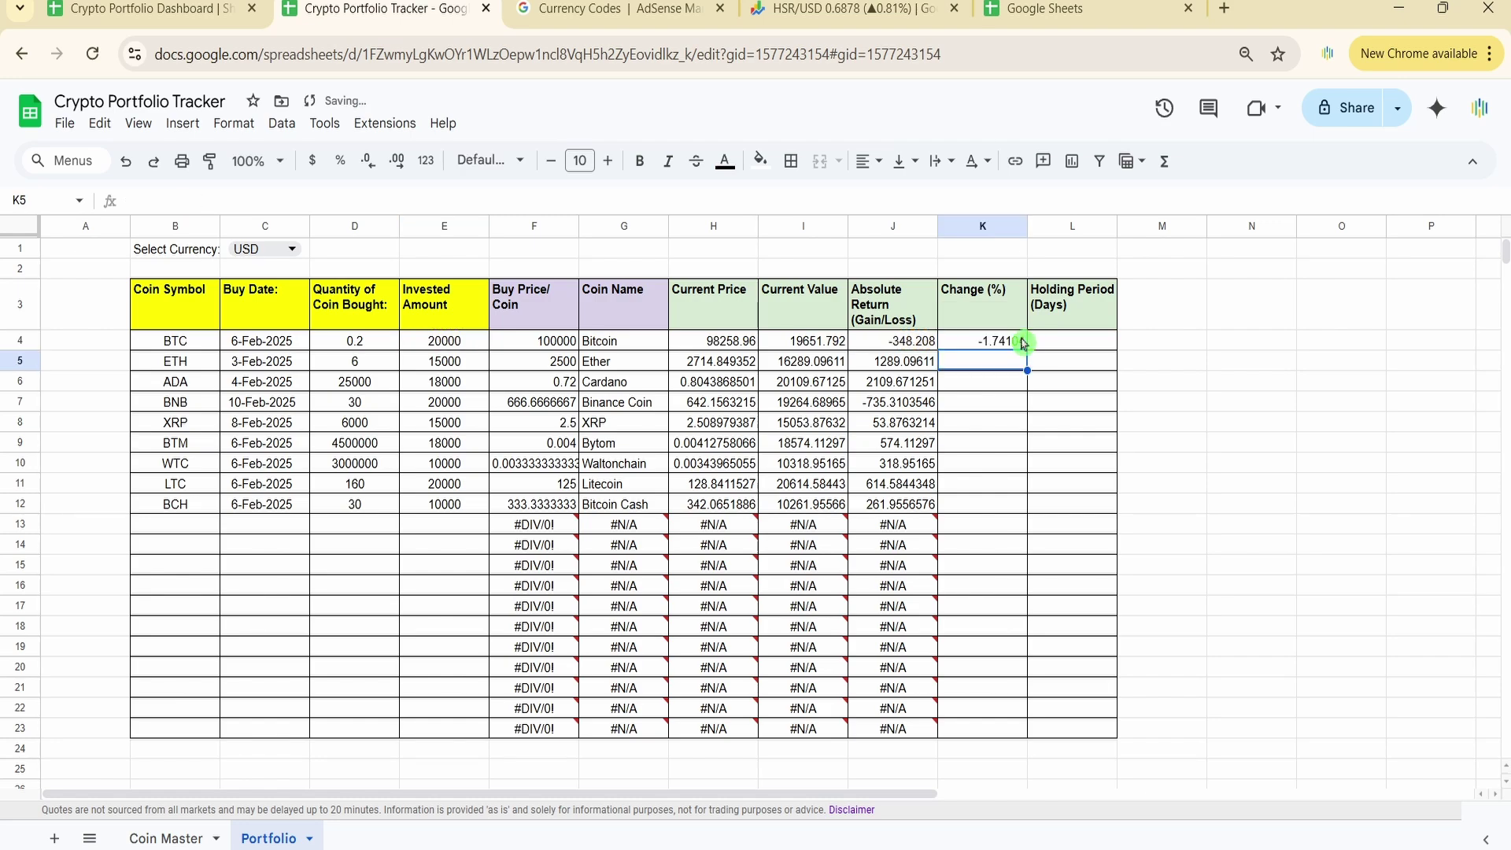
left_click(1023, 343)
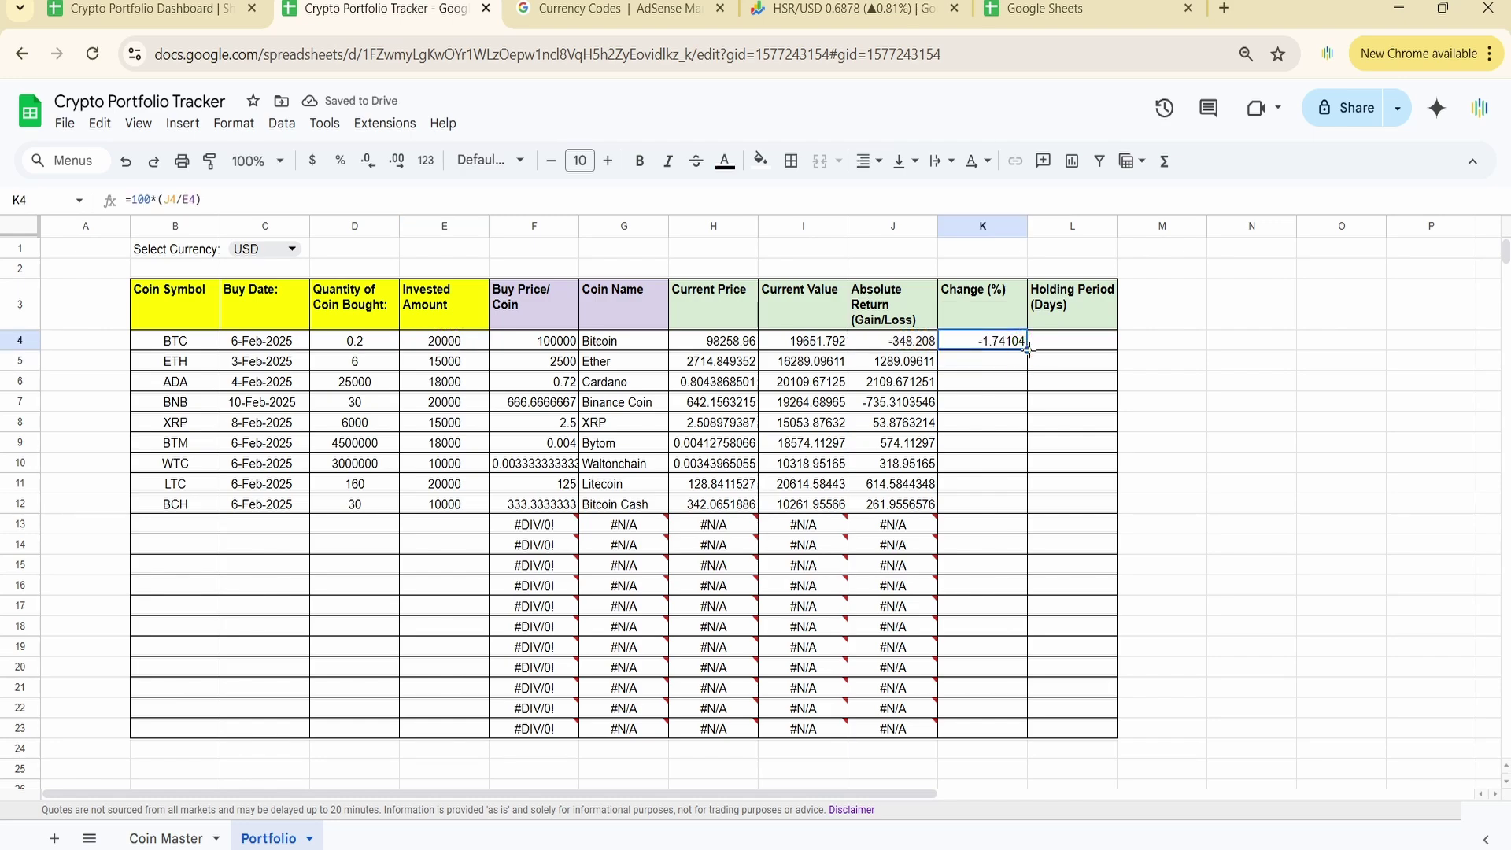
double_click(1027, 350)
Step: Calculate the holding period in L4 with =TODAY()-C4 and fill the formula down to L23
left_click(1075, 352)
type("=Today")
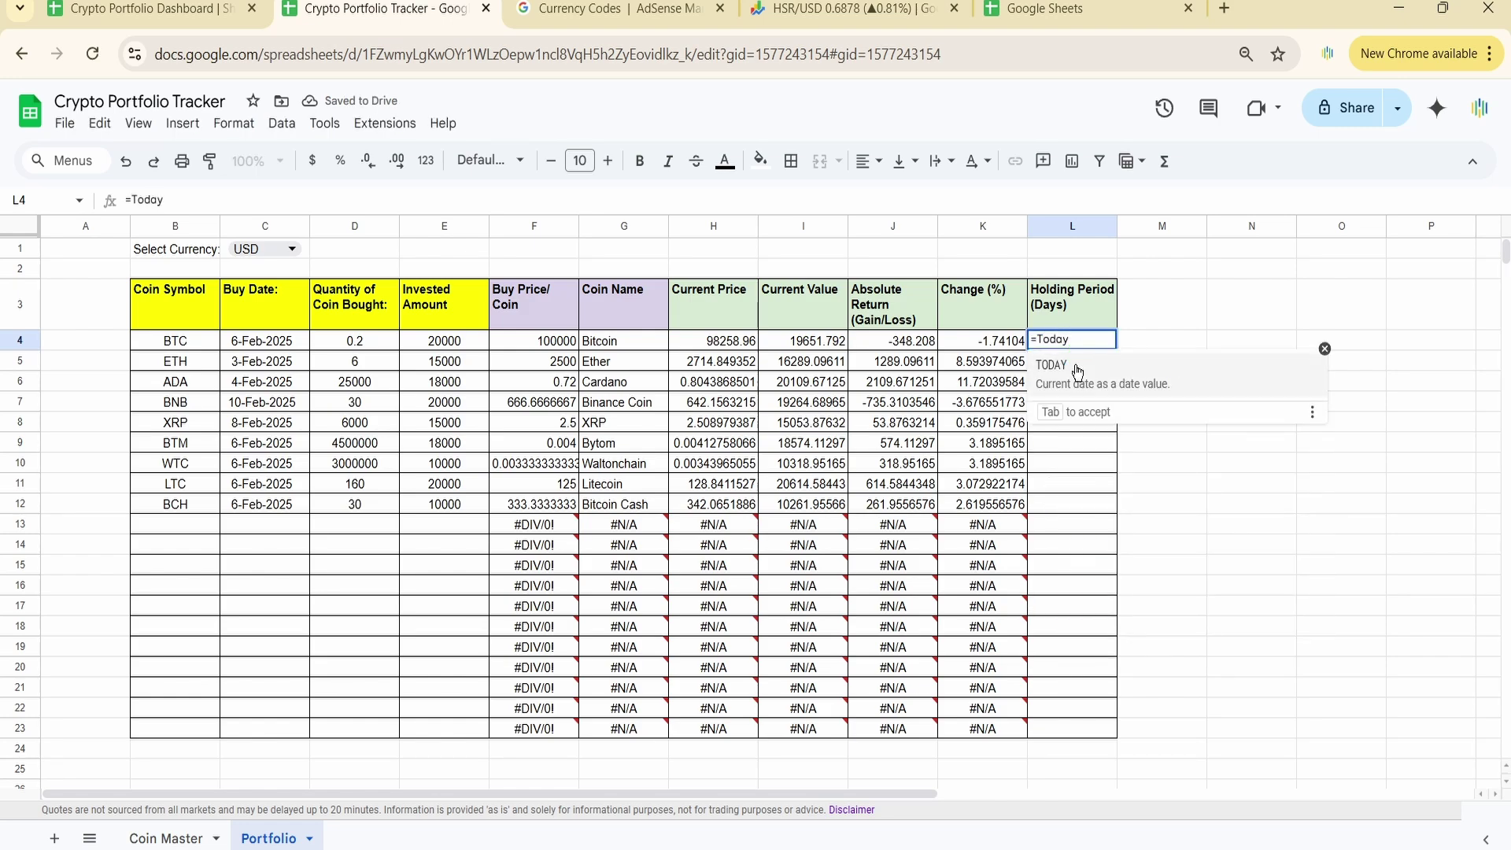
left_click(1077, 372)
type(")-")
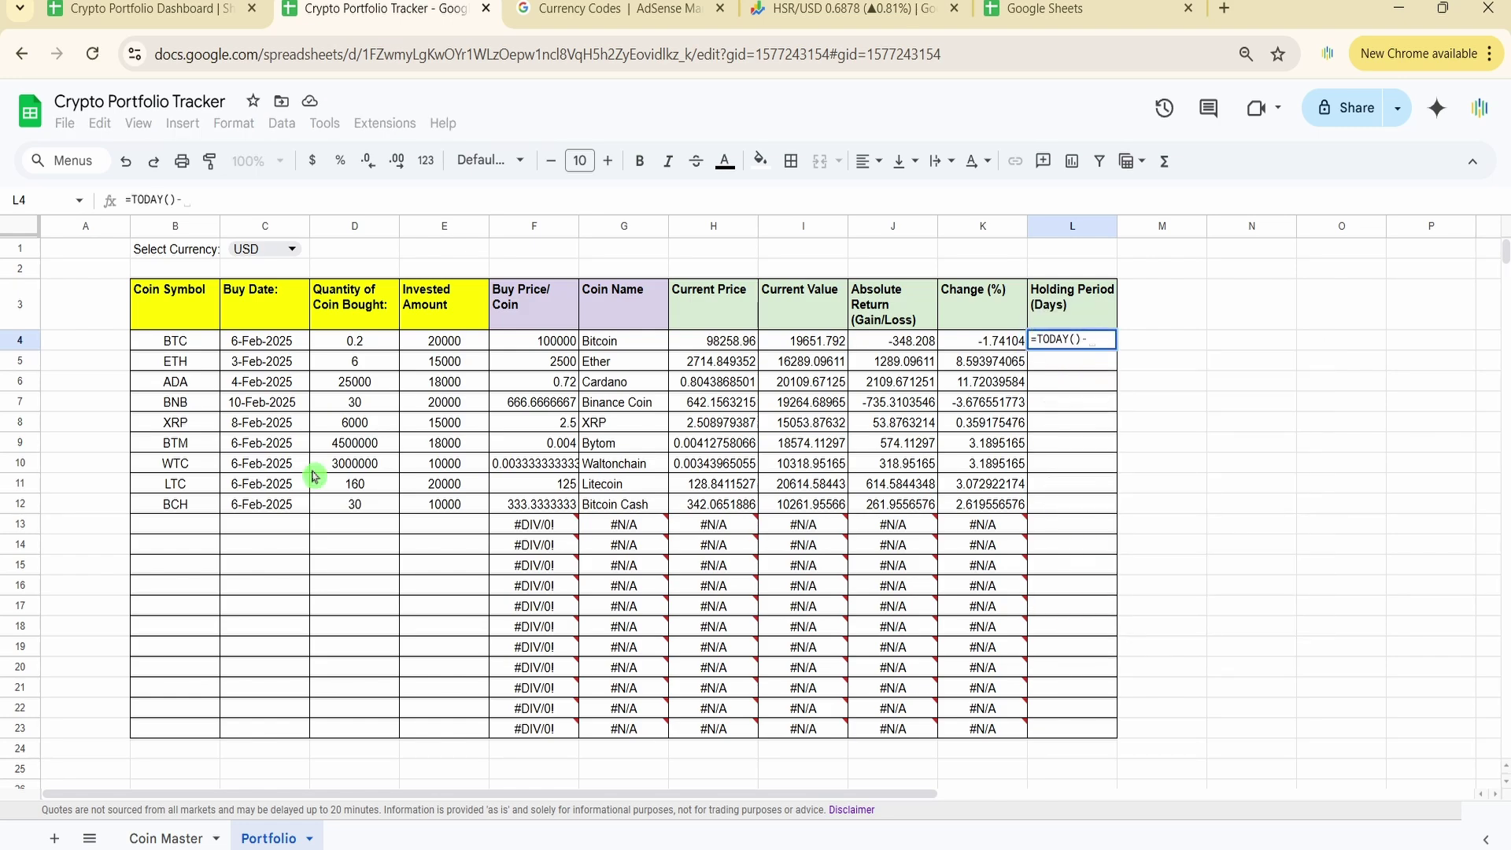
left_click(282, 345)
key("Return")
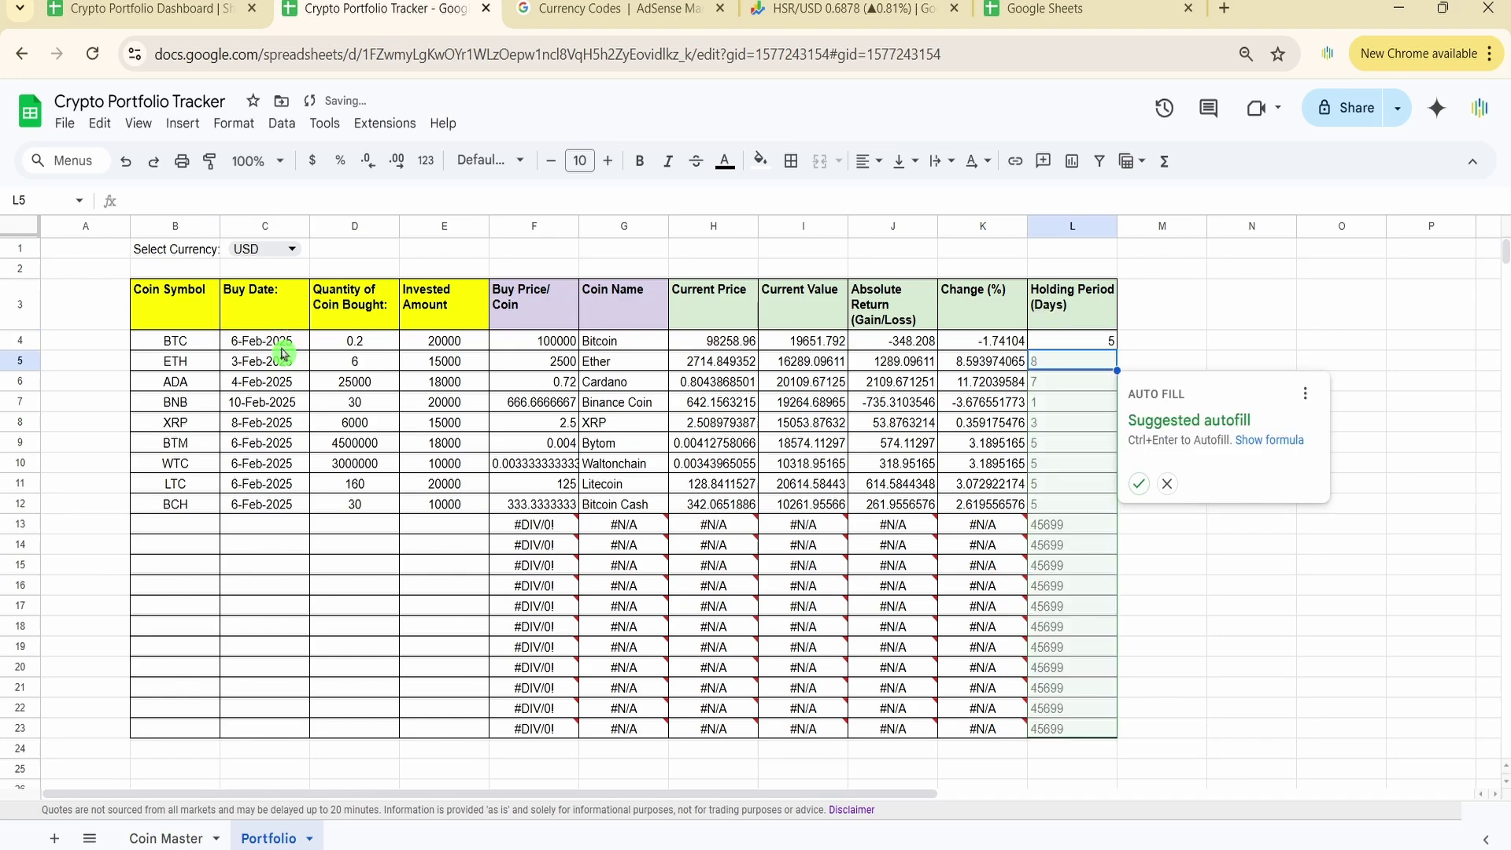
left_click(1139, 484)
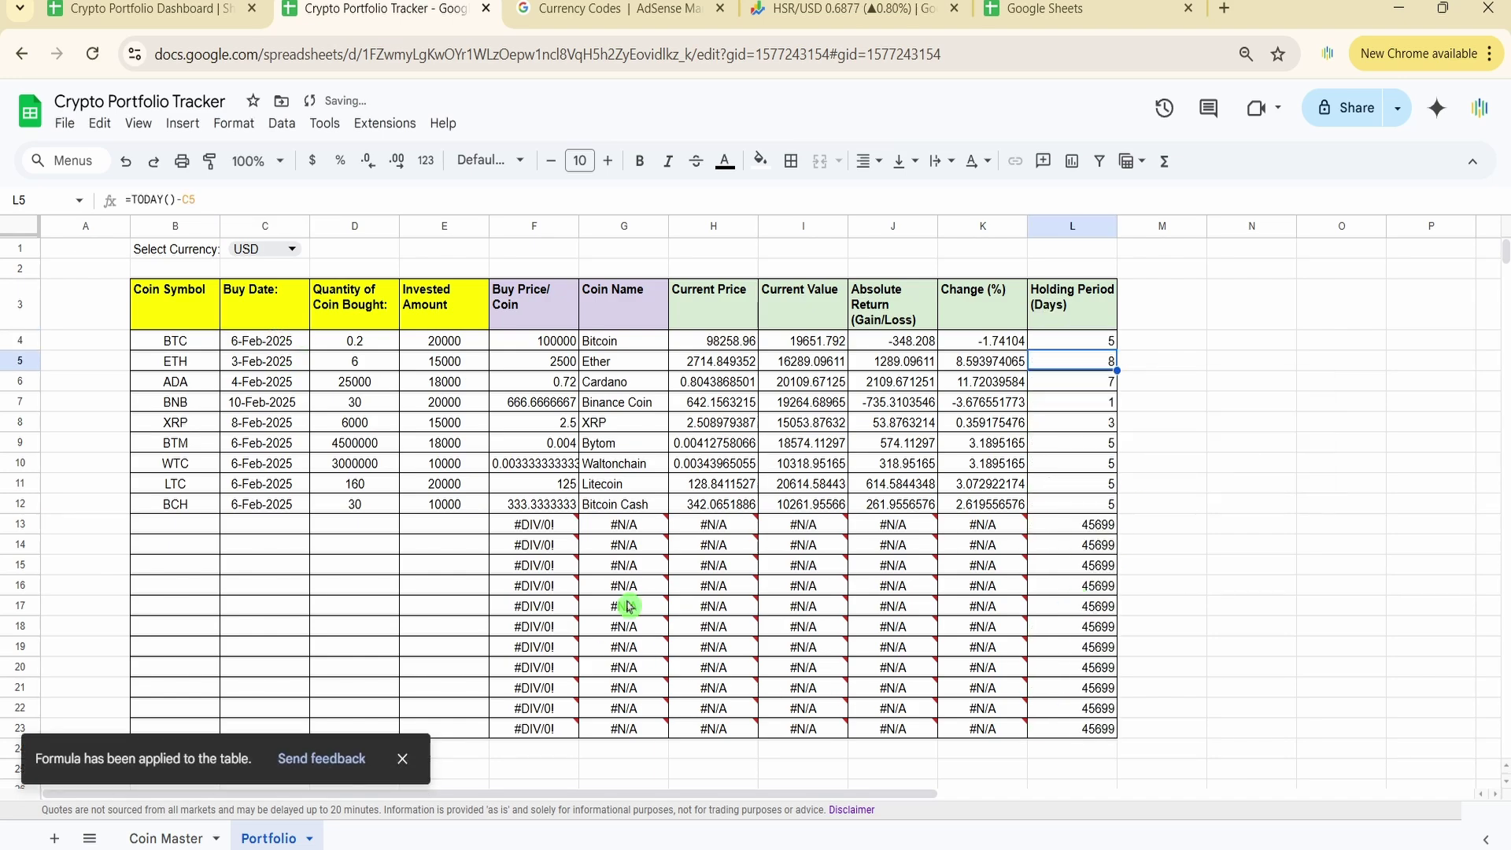
Step: Change the buy price formula in F4 to =IF(B4<>"",E4/D4,"") and fill it down to F23
left_click(508, 647)
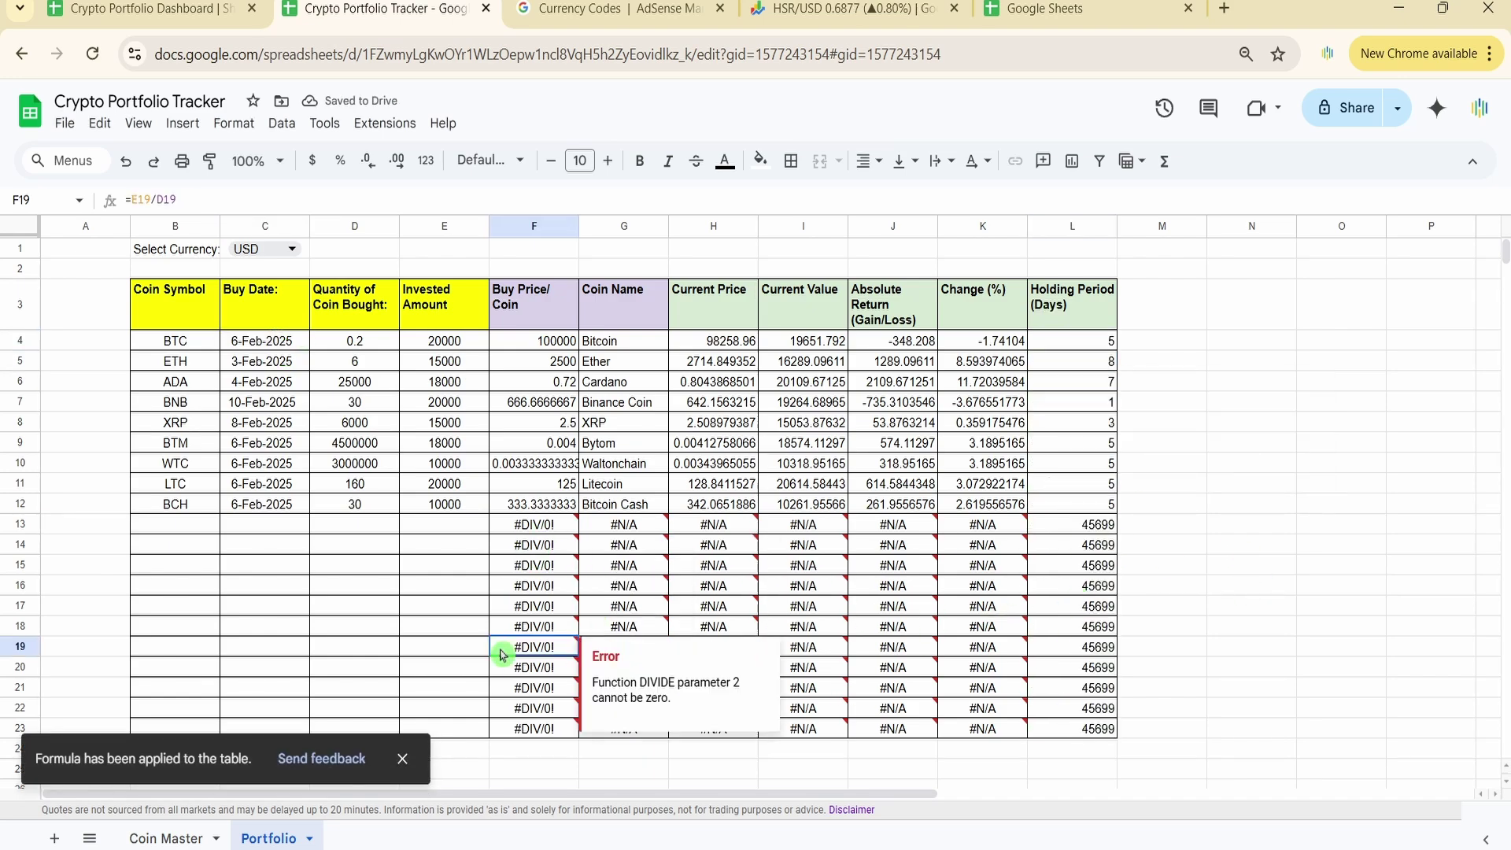
left_click(546, 346)
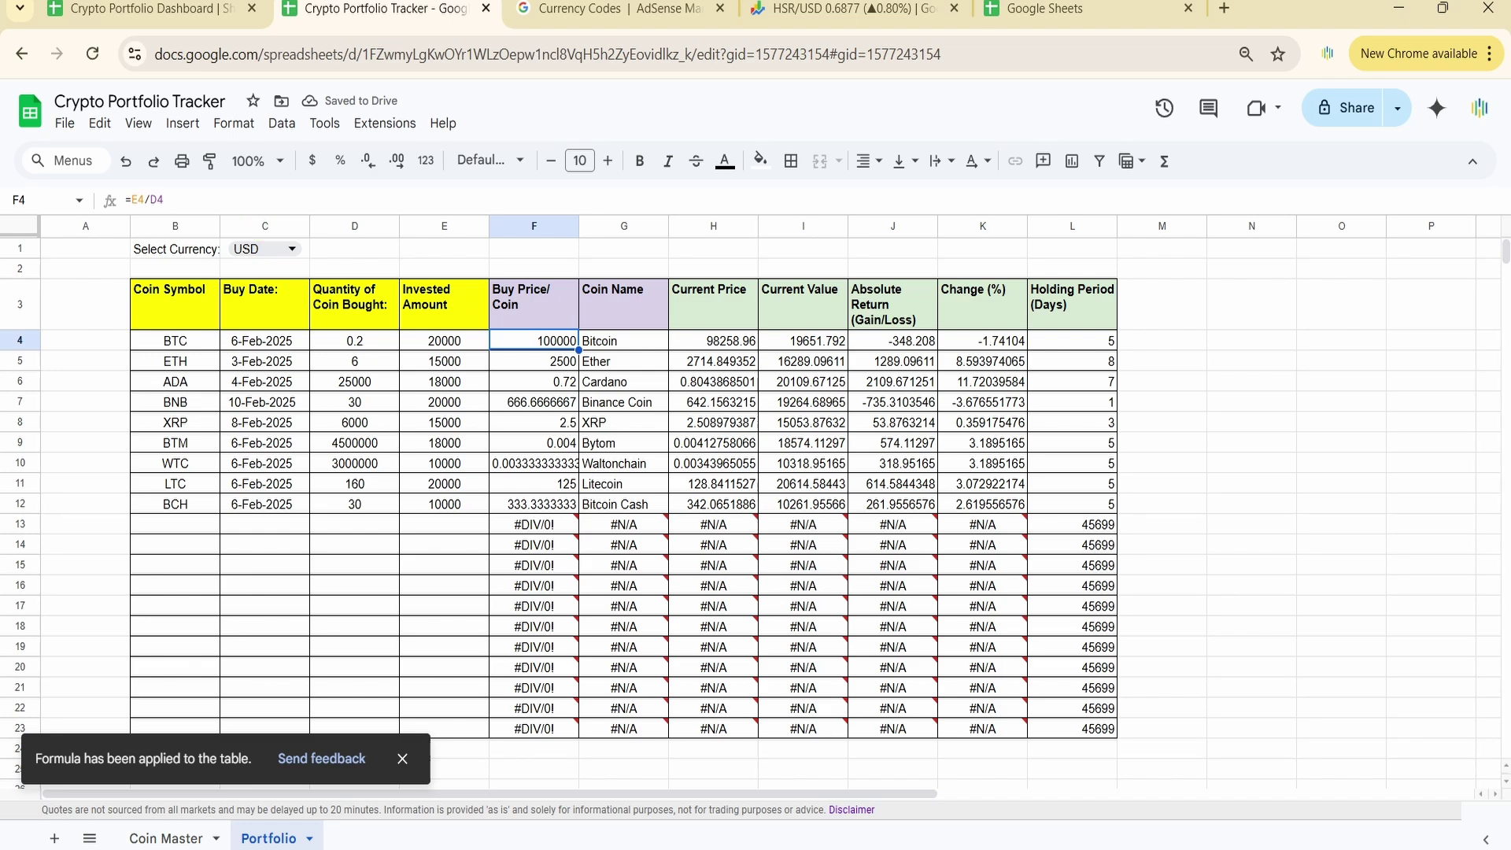
left_click(136, 199)
type("IF")
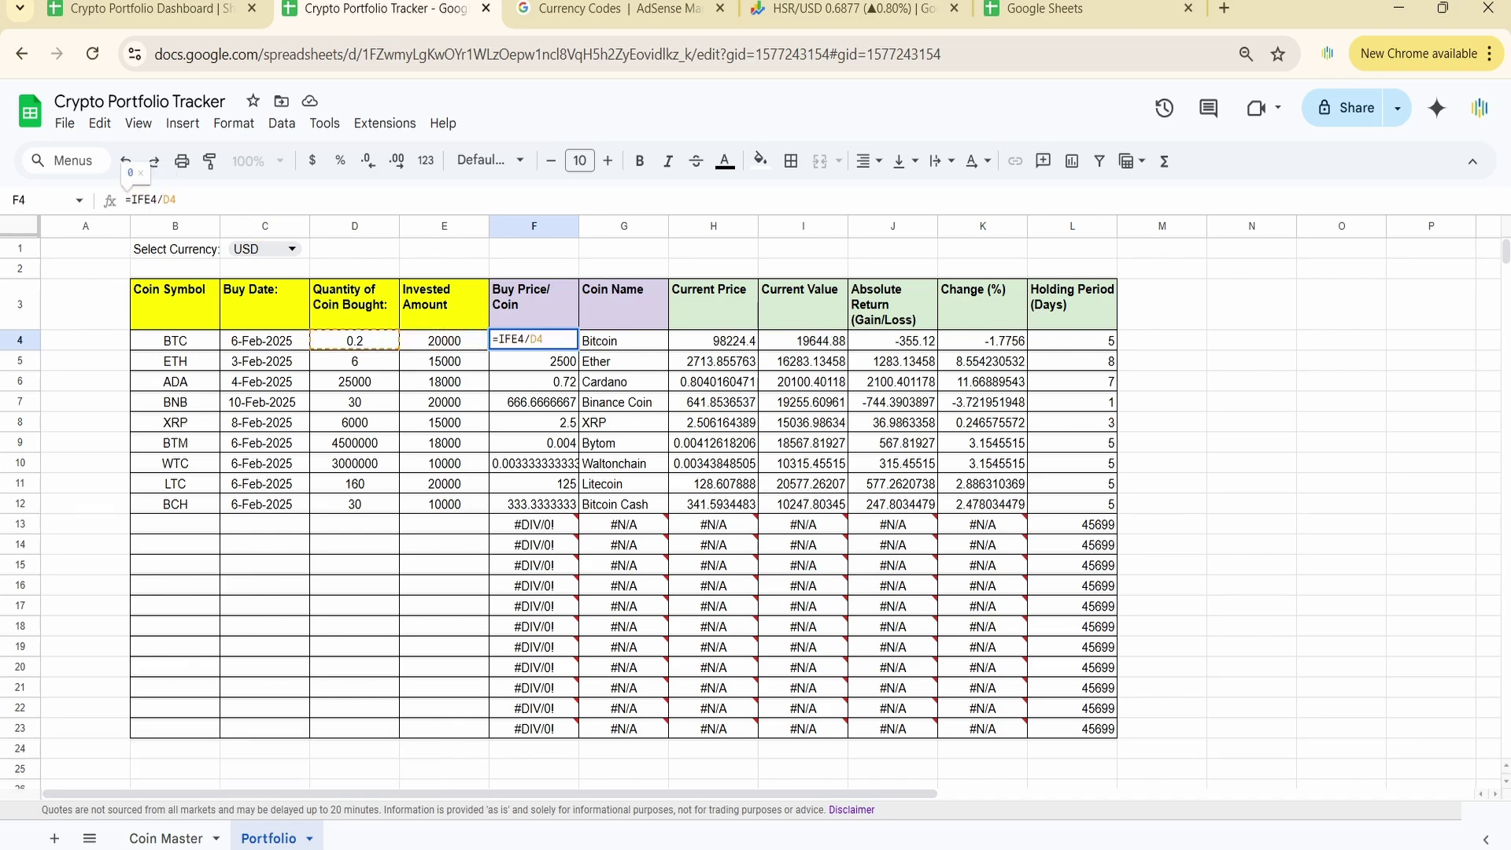
type("(")
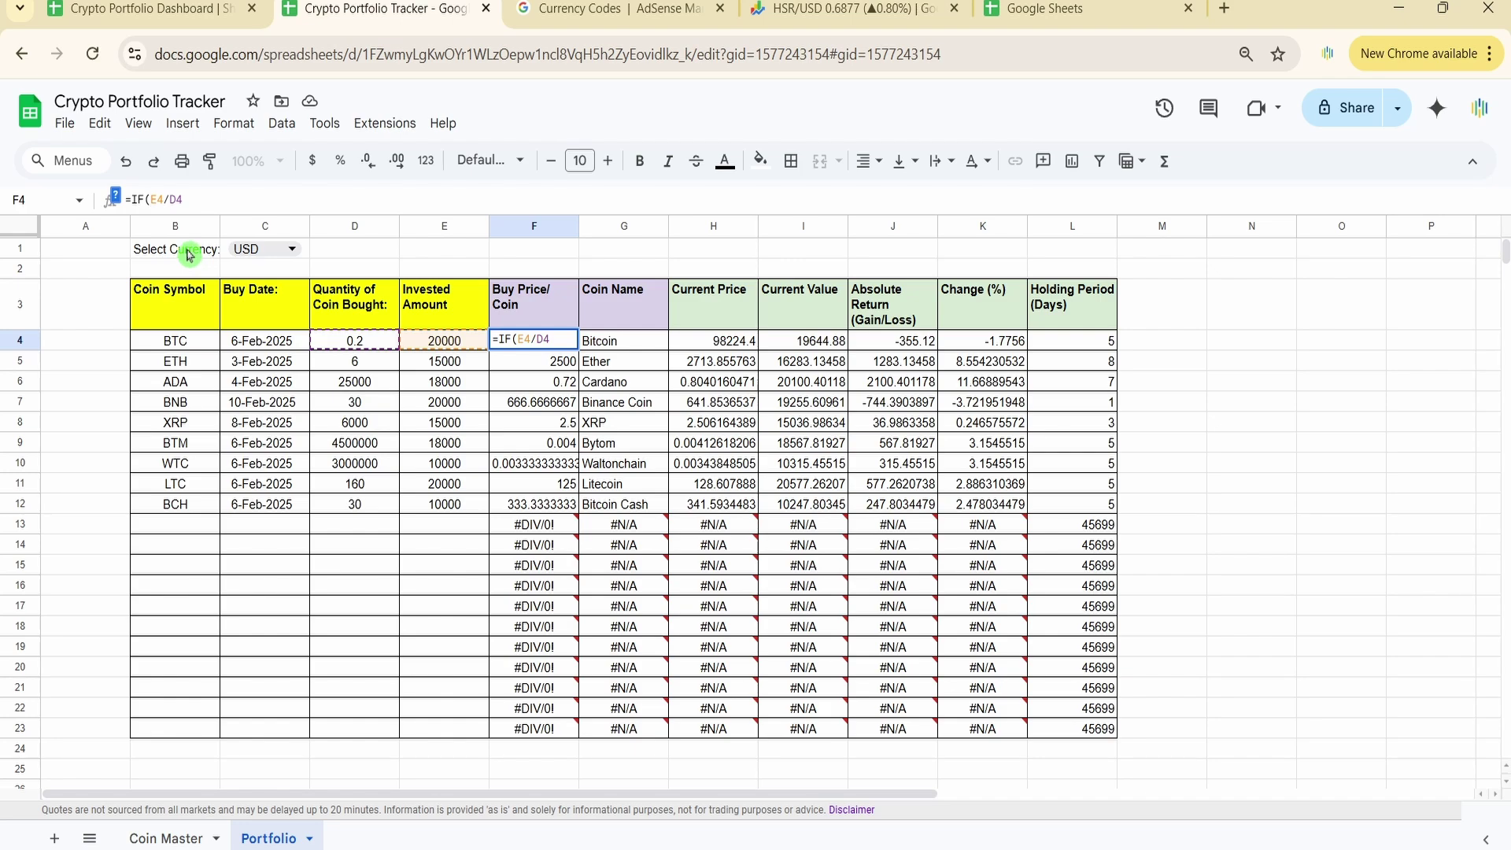
type("B4<>\"\",")
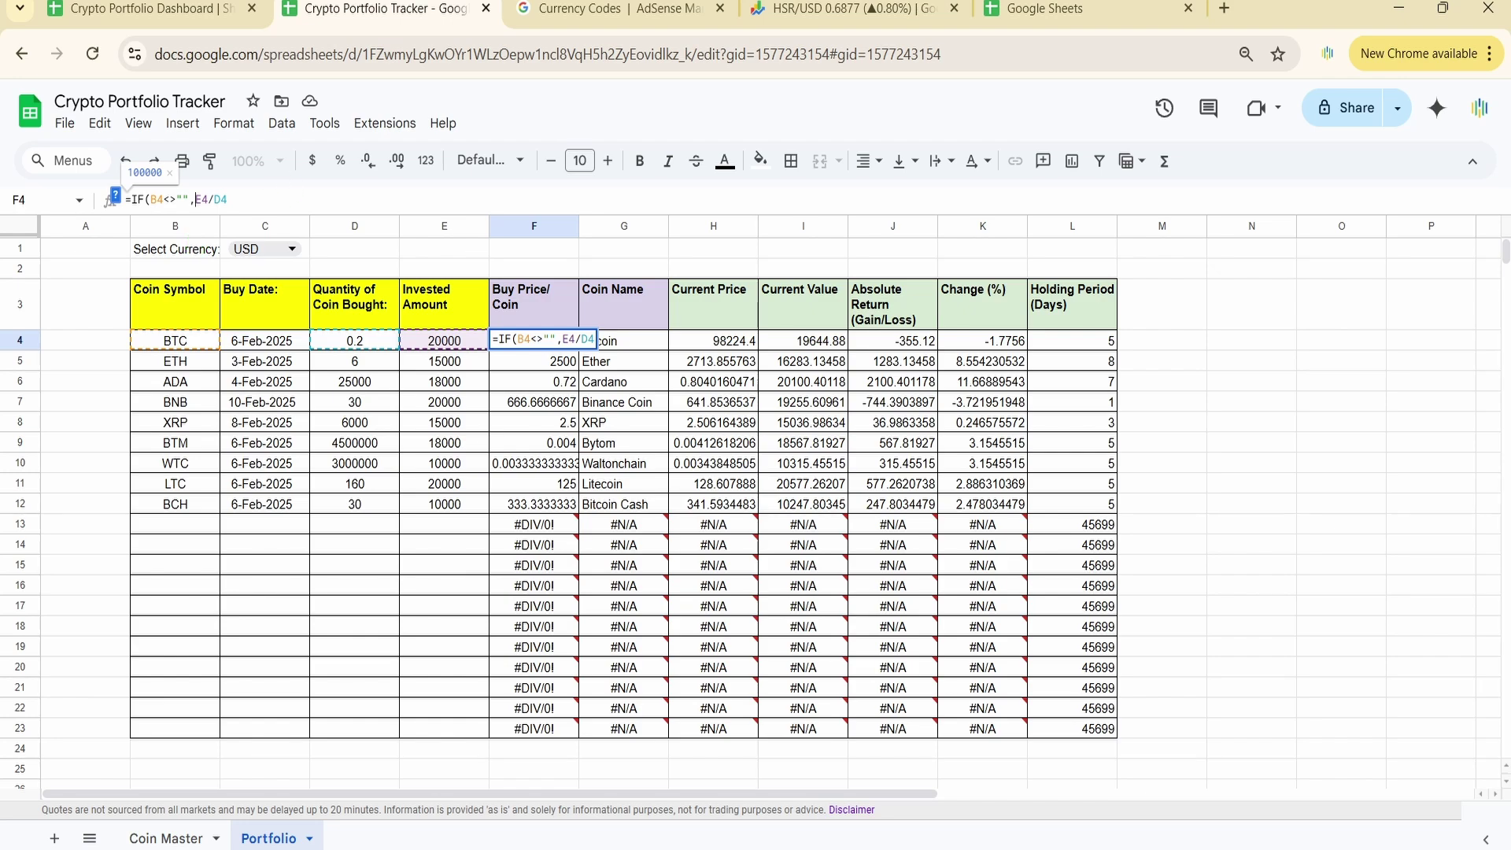
key("End")
type(",\"\"")
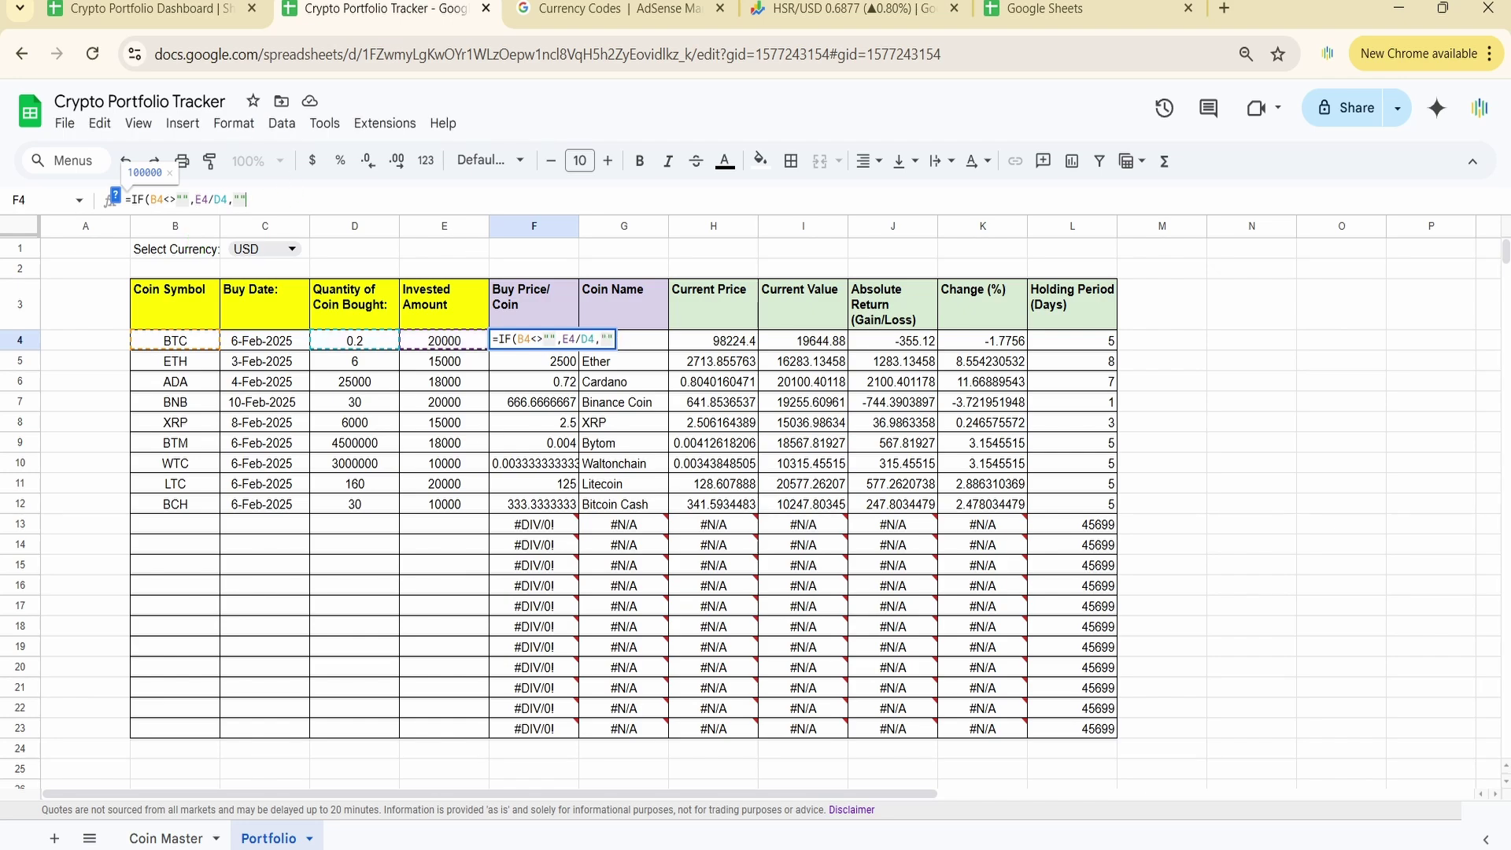
type(")")
key("Return")
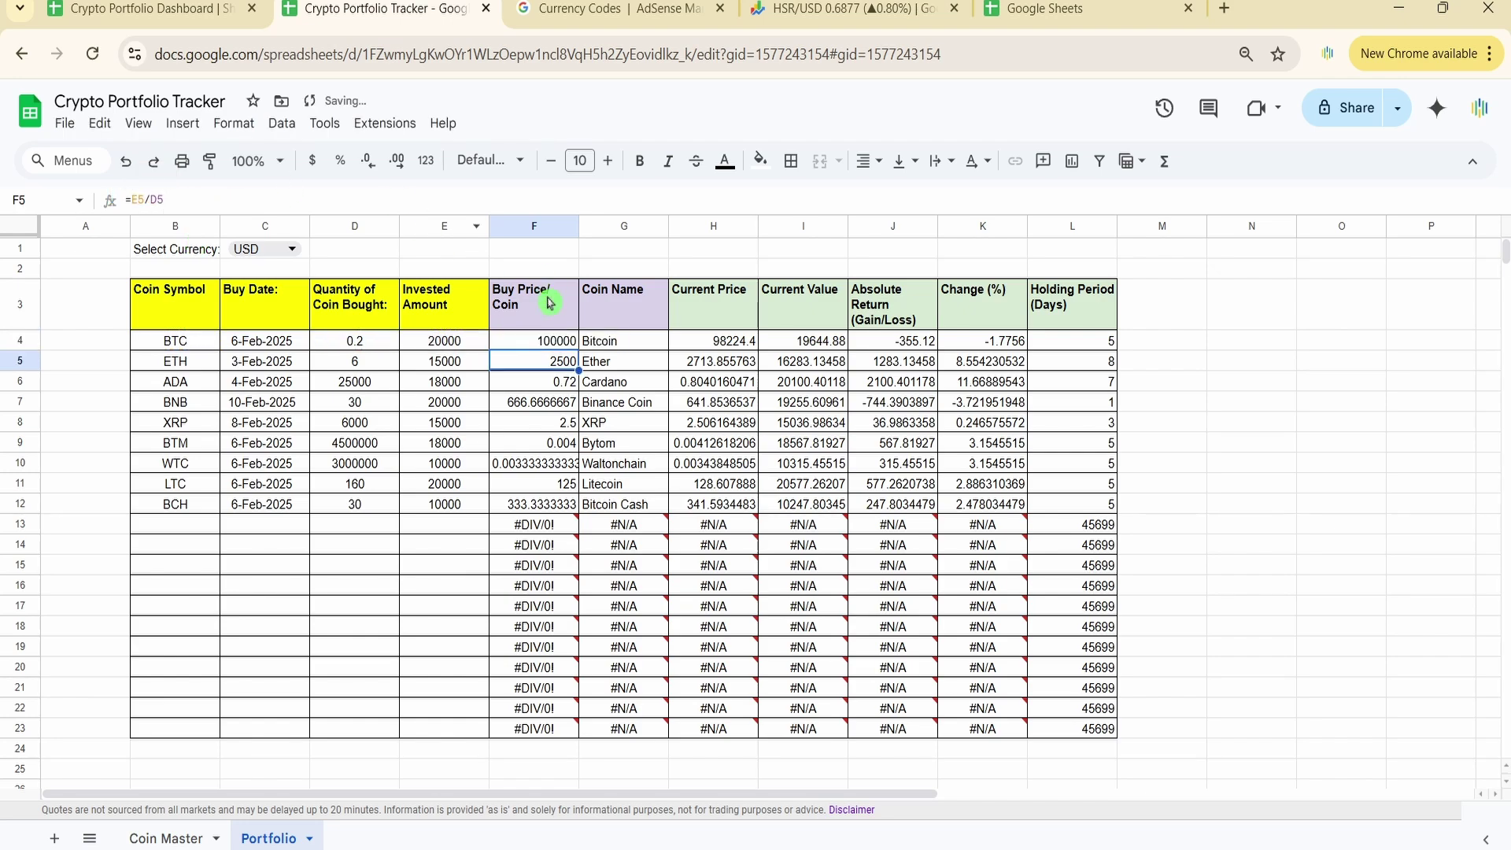
left_click(565, 341)
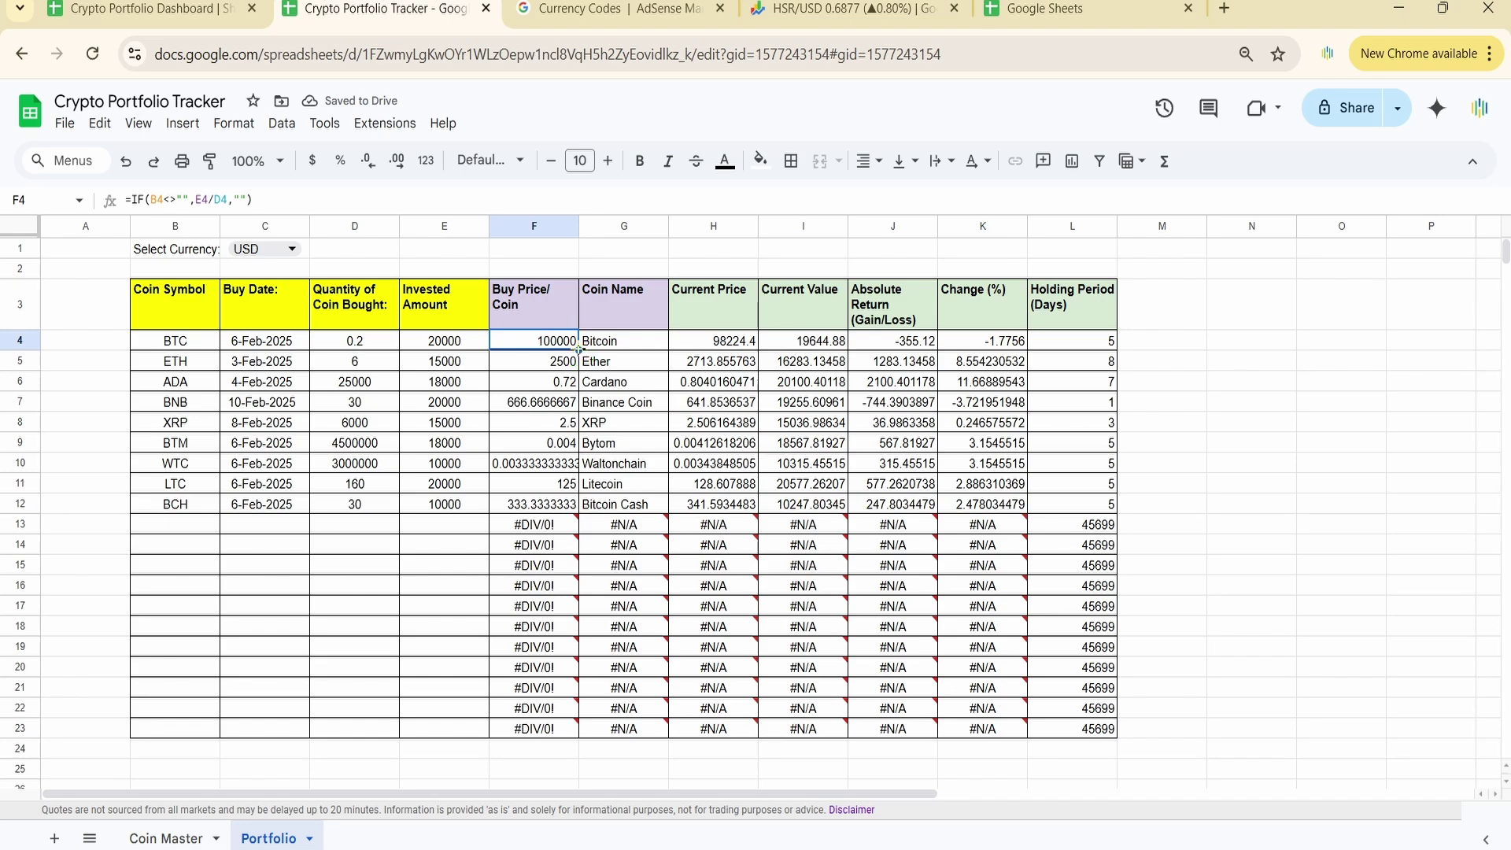
left_click_drag(579, 349, 578, 732)
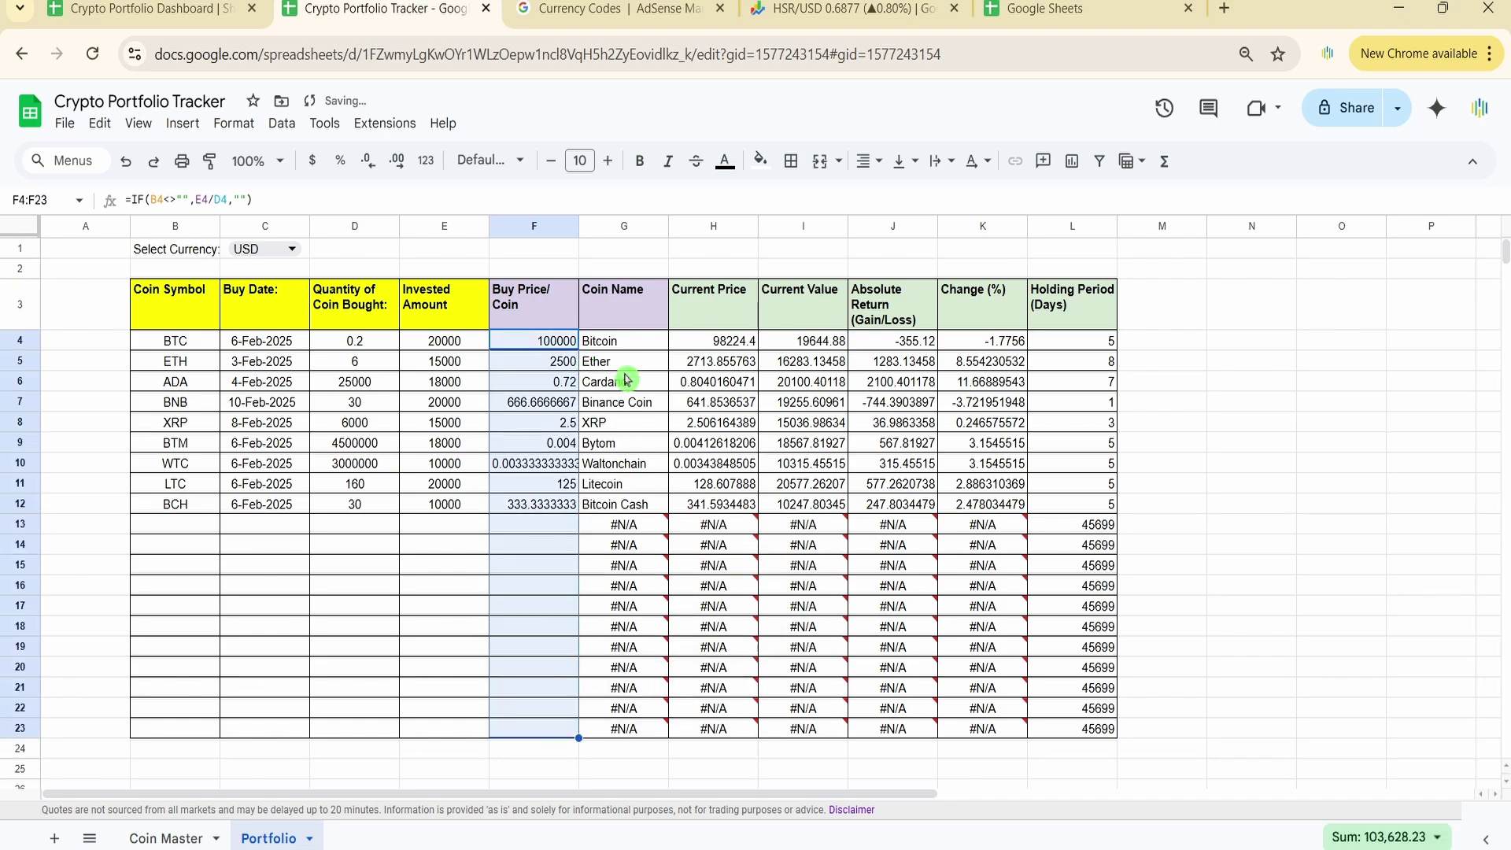
Step: Enter XRP in B13 as a test coin symbol and clear the cell again
left_click(193, 529)
type("XR")
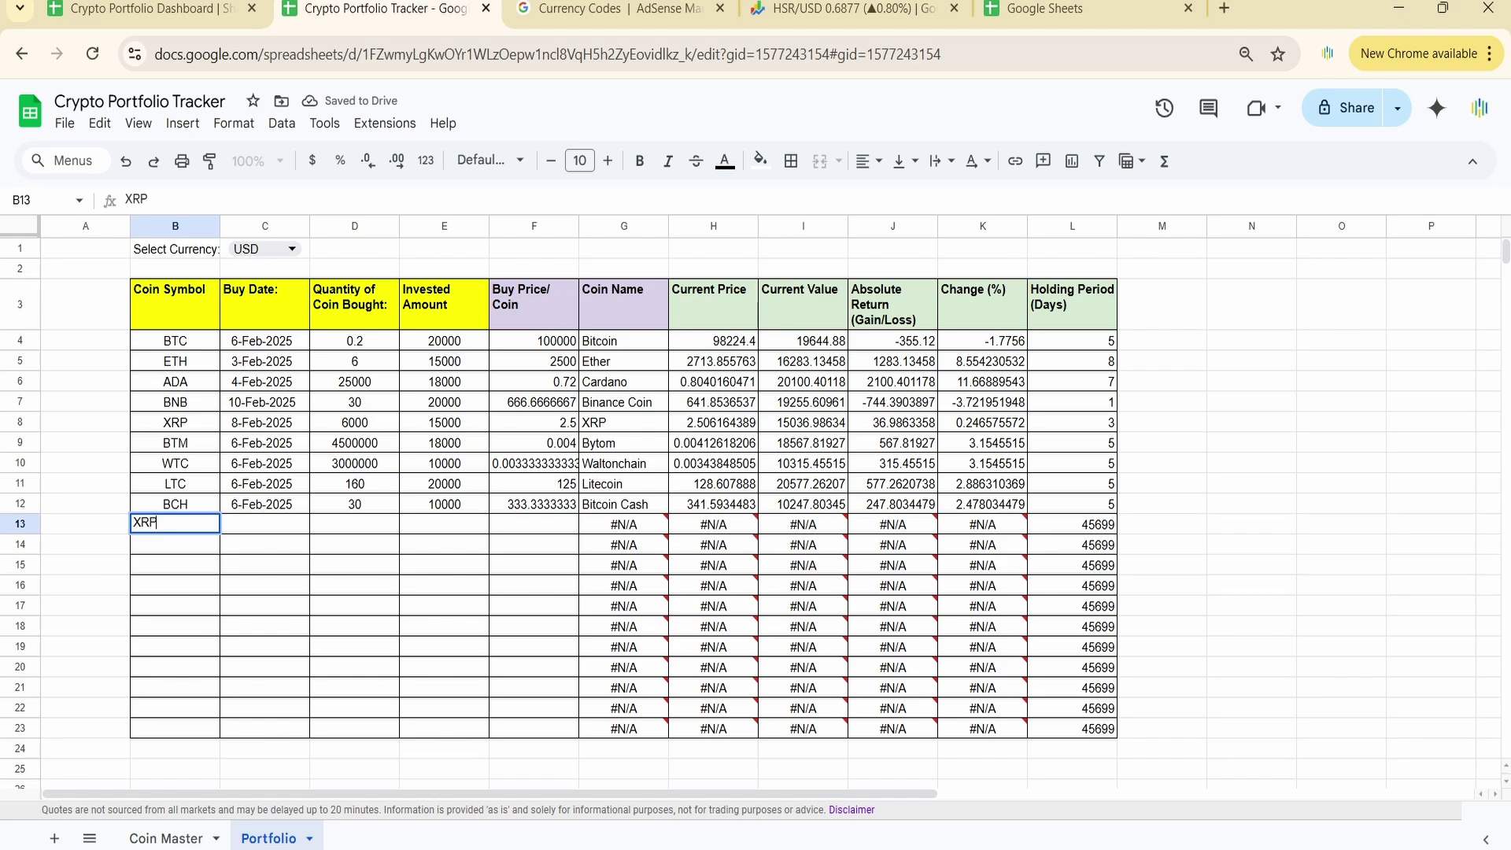
type("P")
key("Return")
left_click(193, 529)
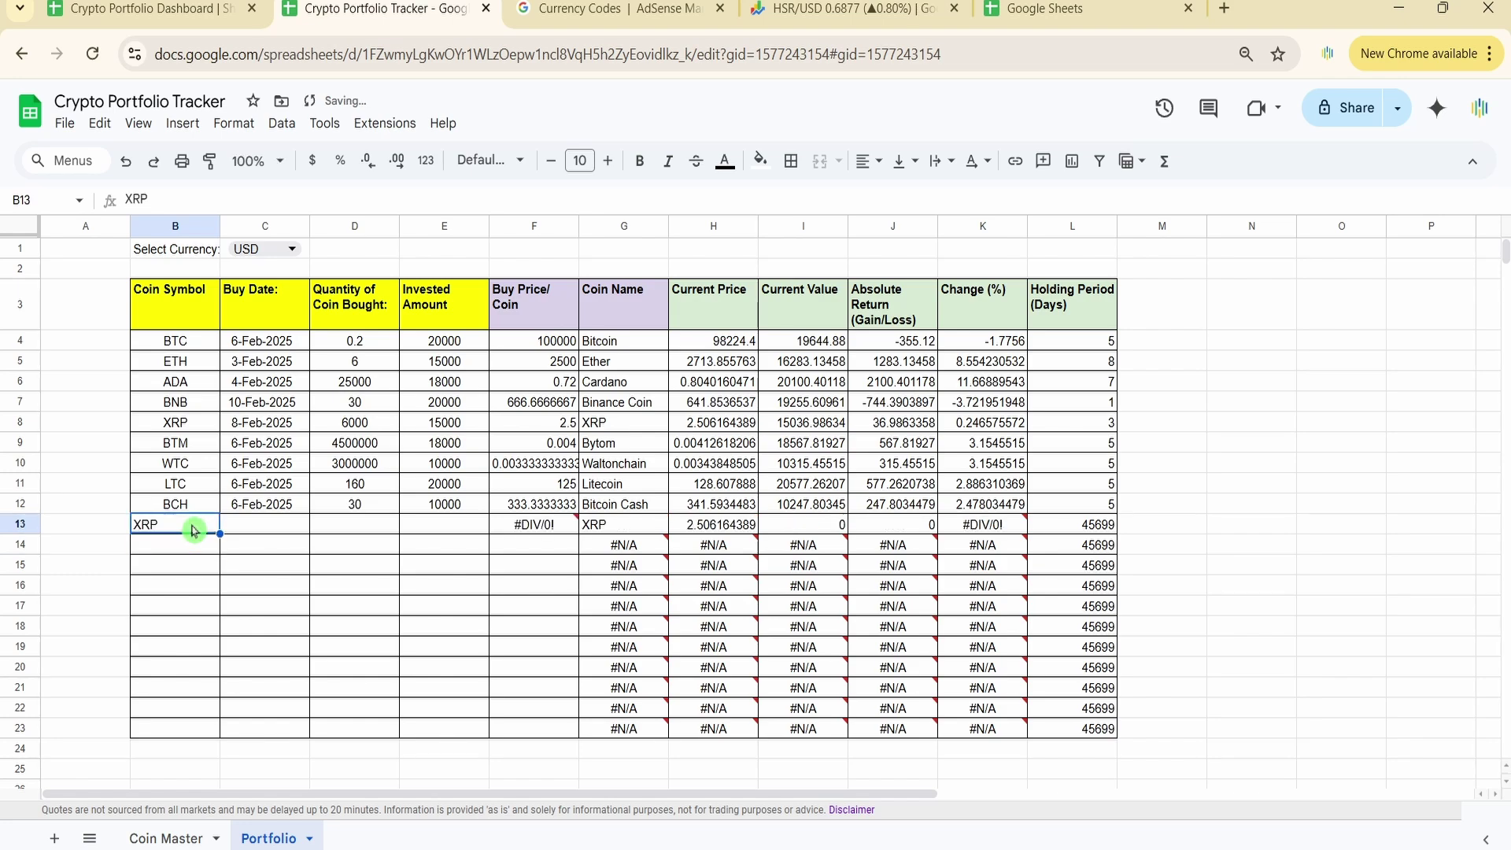
key("Delete")
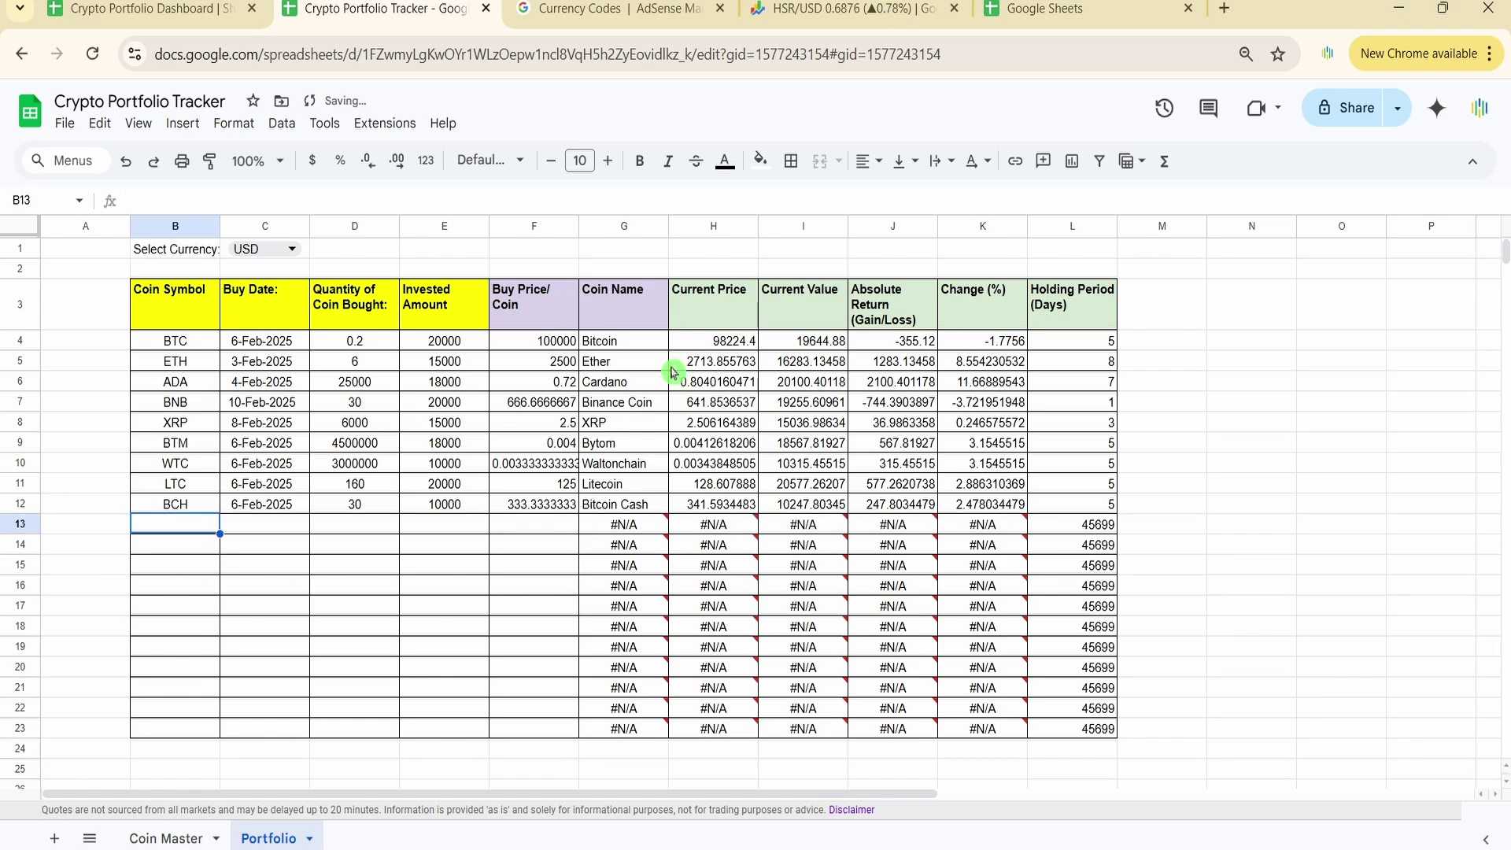
Step: Change the current price formula in H4 to =IF(B4<>"",GOOGLEFINANCE("Currency:"&$B4&$C$1),"") and fill it down to H23
left_click(695, 347)
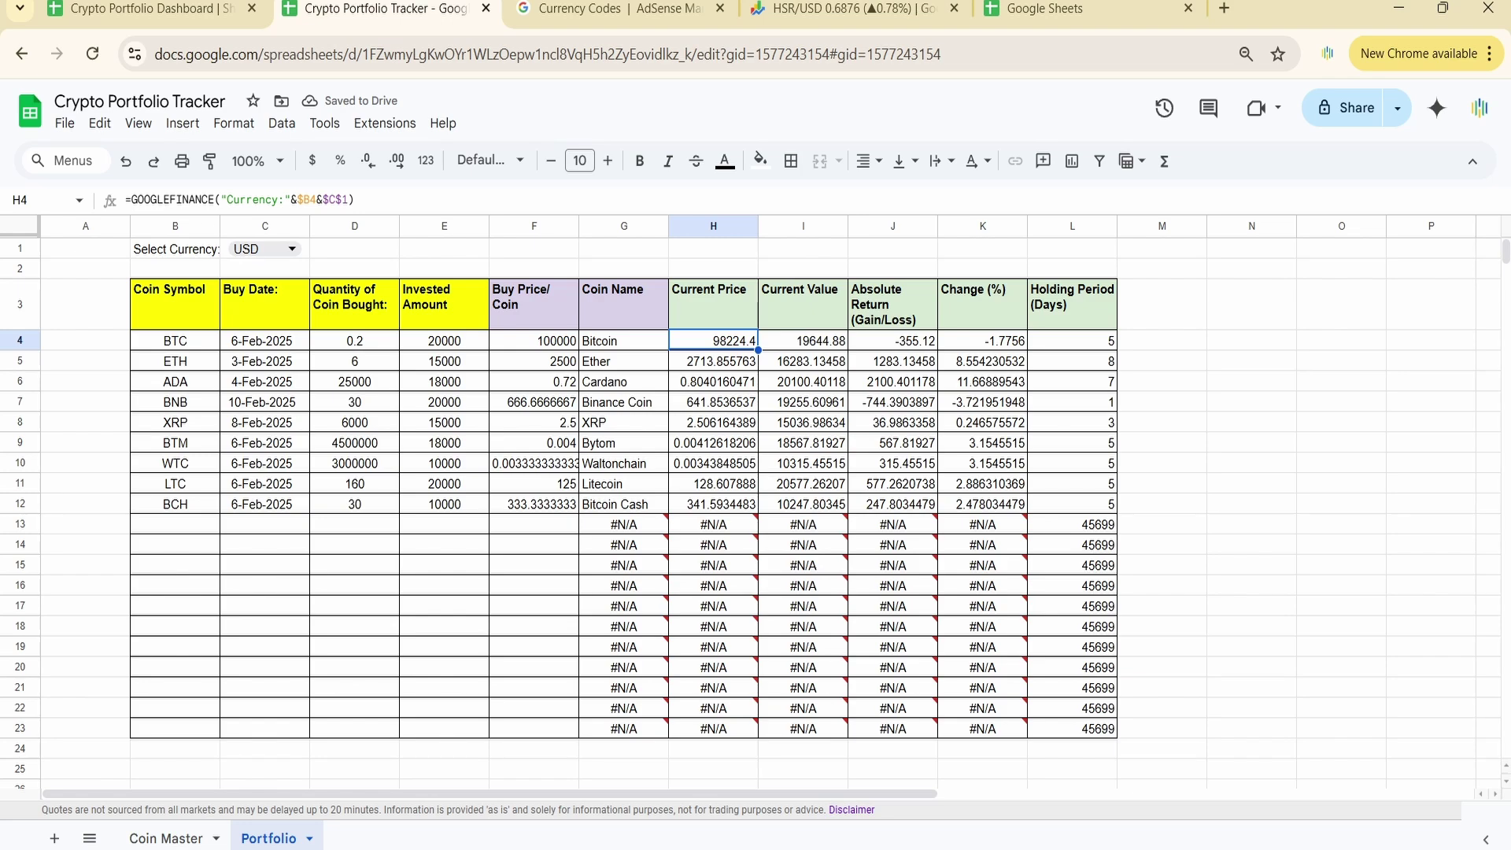
left_click(129, 199)
type("IF(")
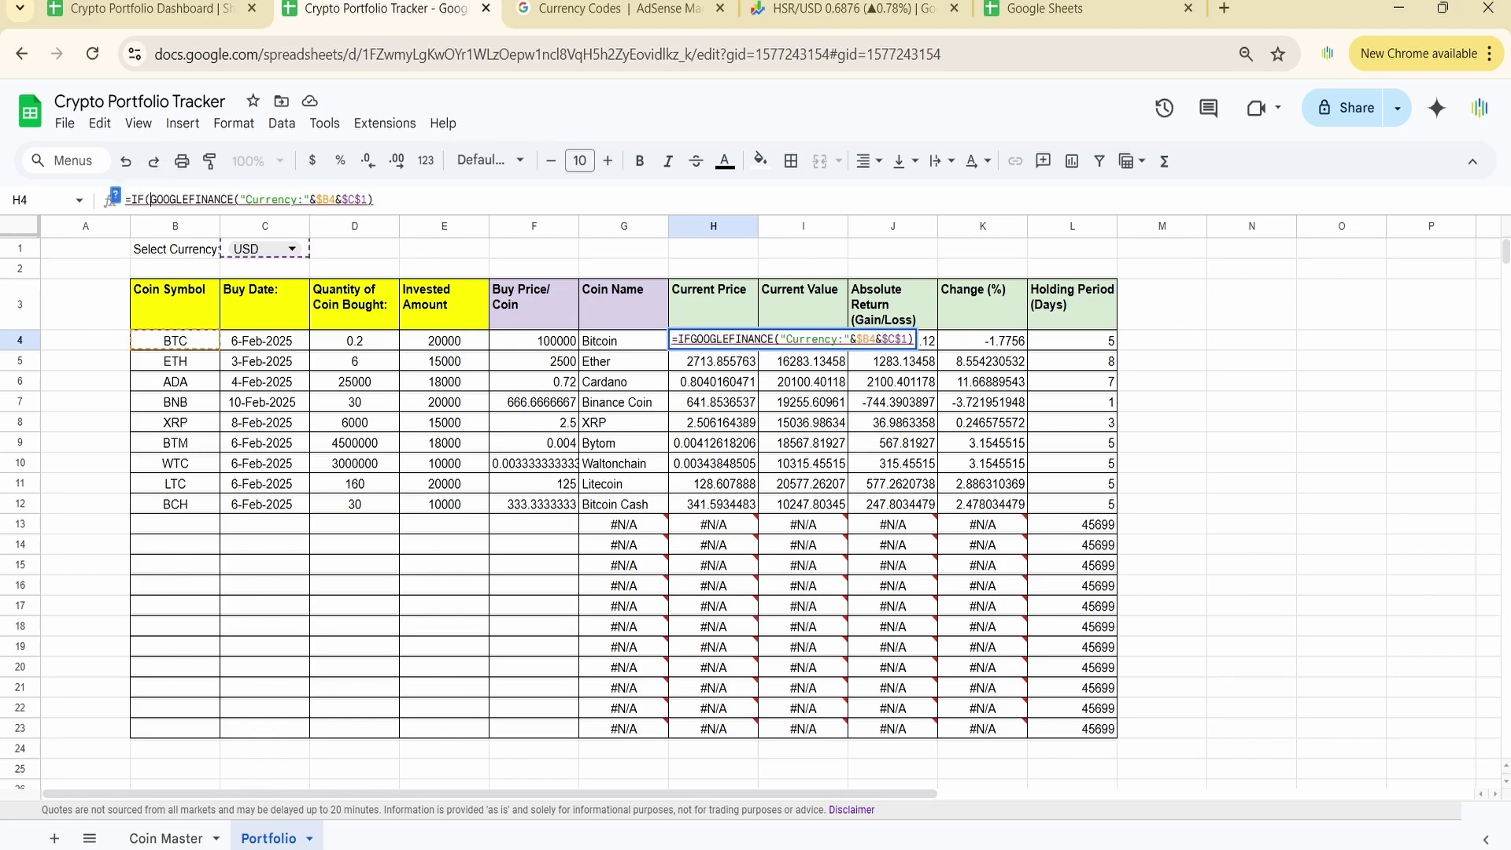
left_click(203, 344)
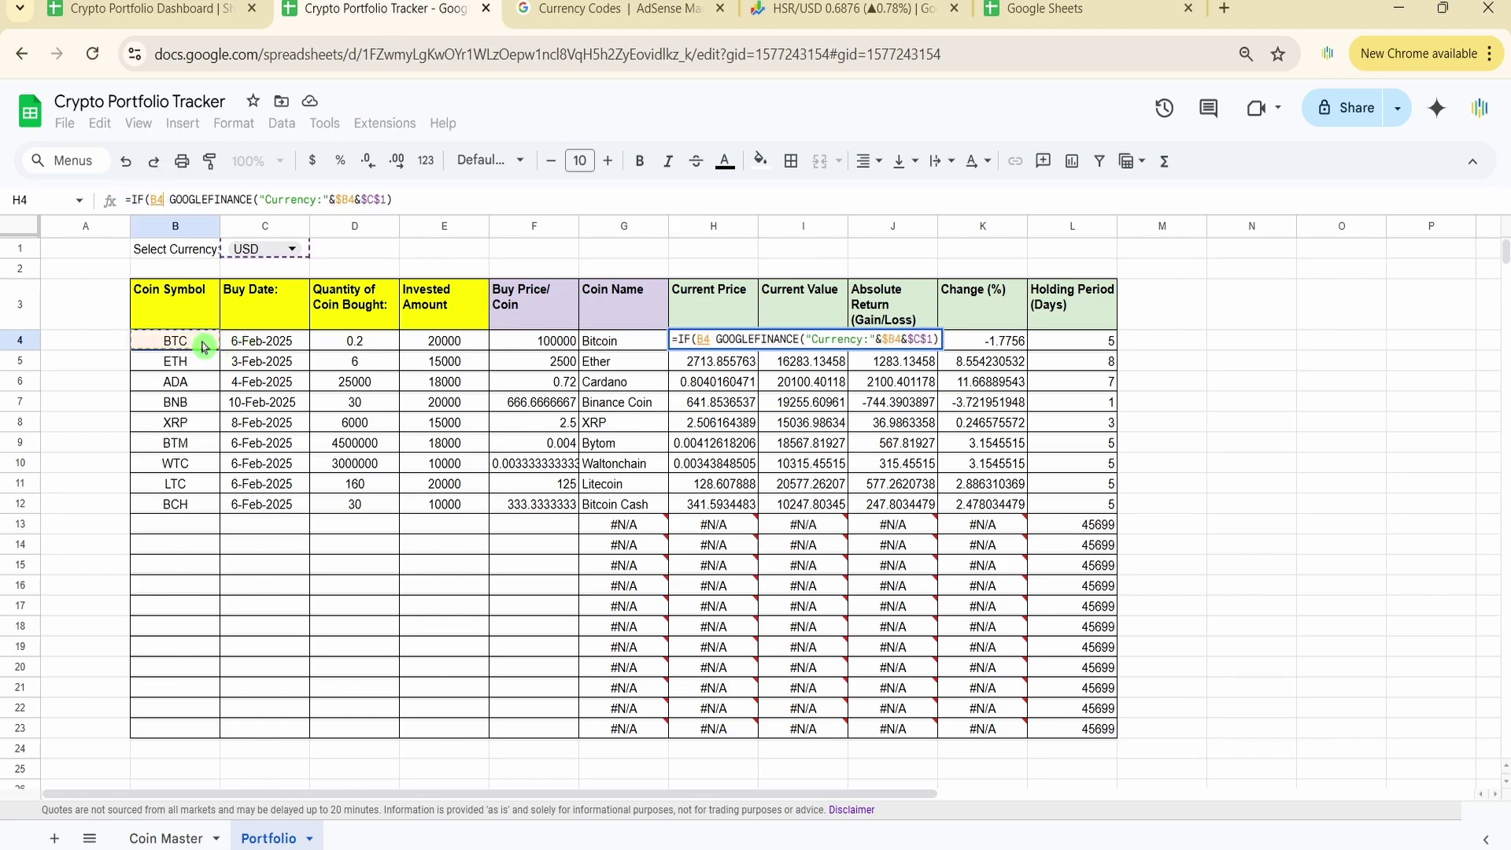
type("<>\"\"")
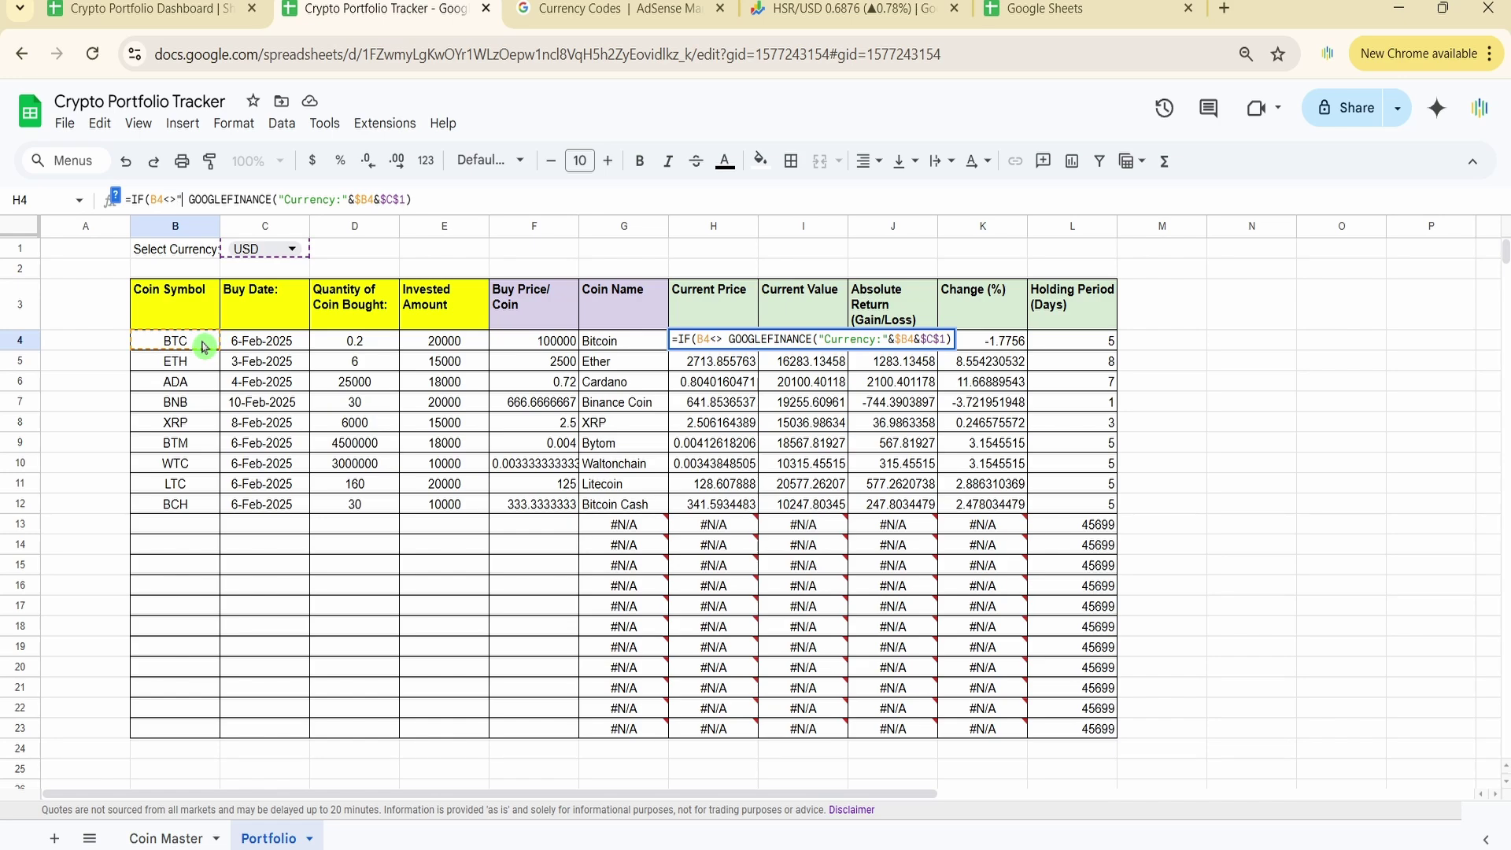
type(",")
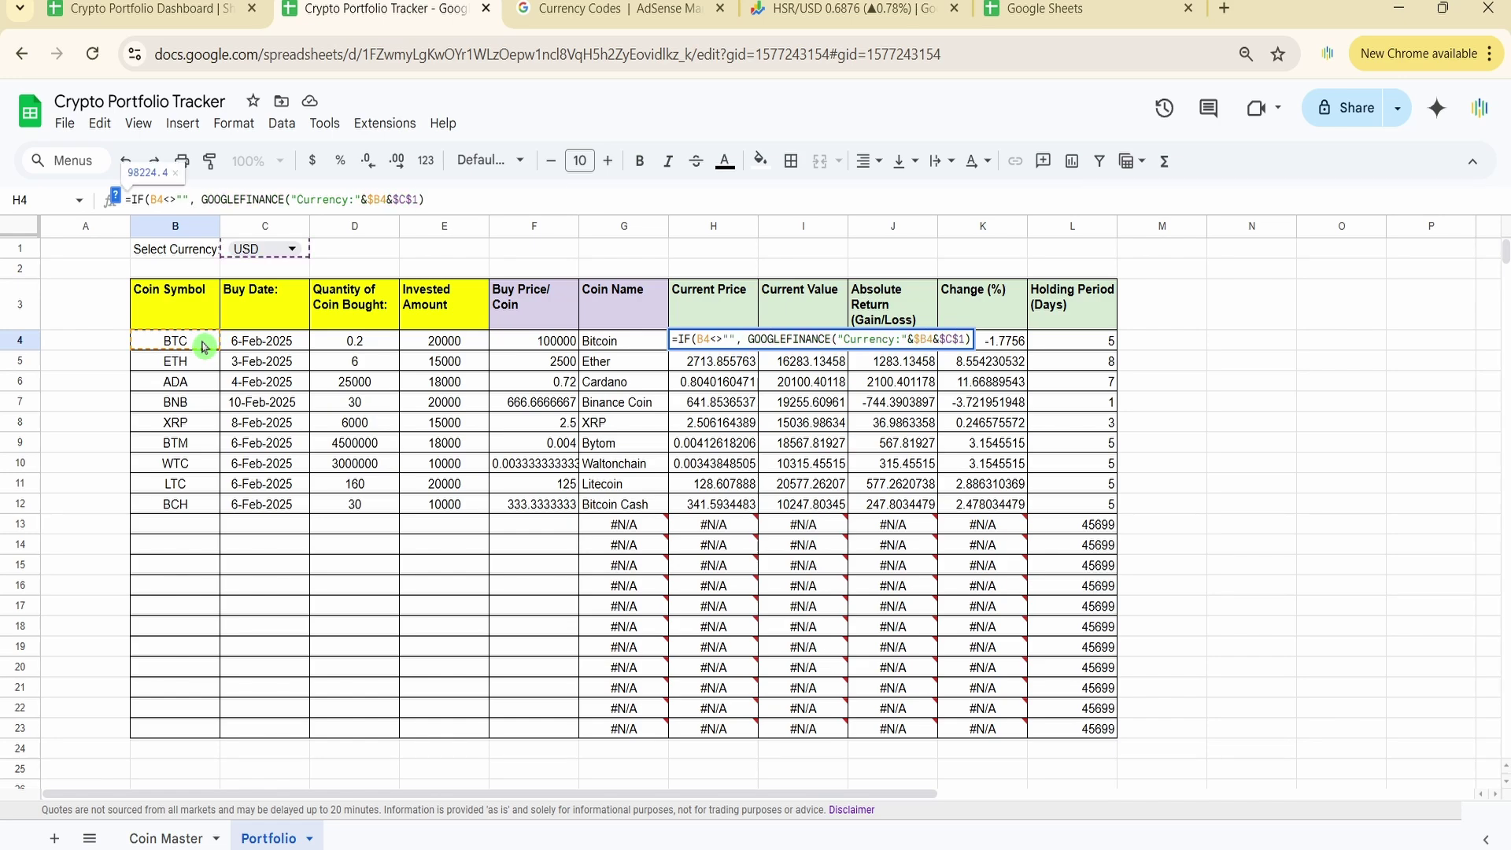
left_click(200, 199)
key("BackSpace")
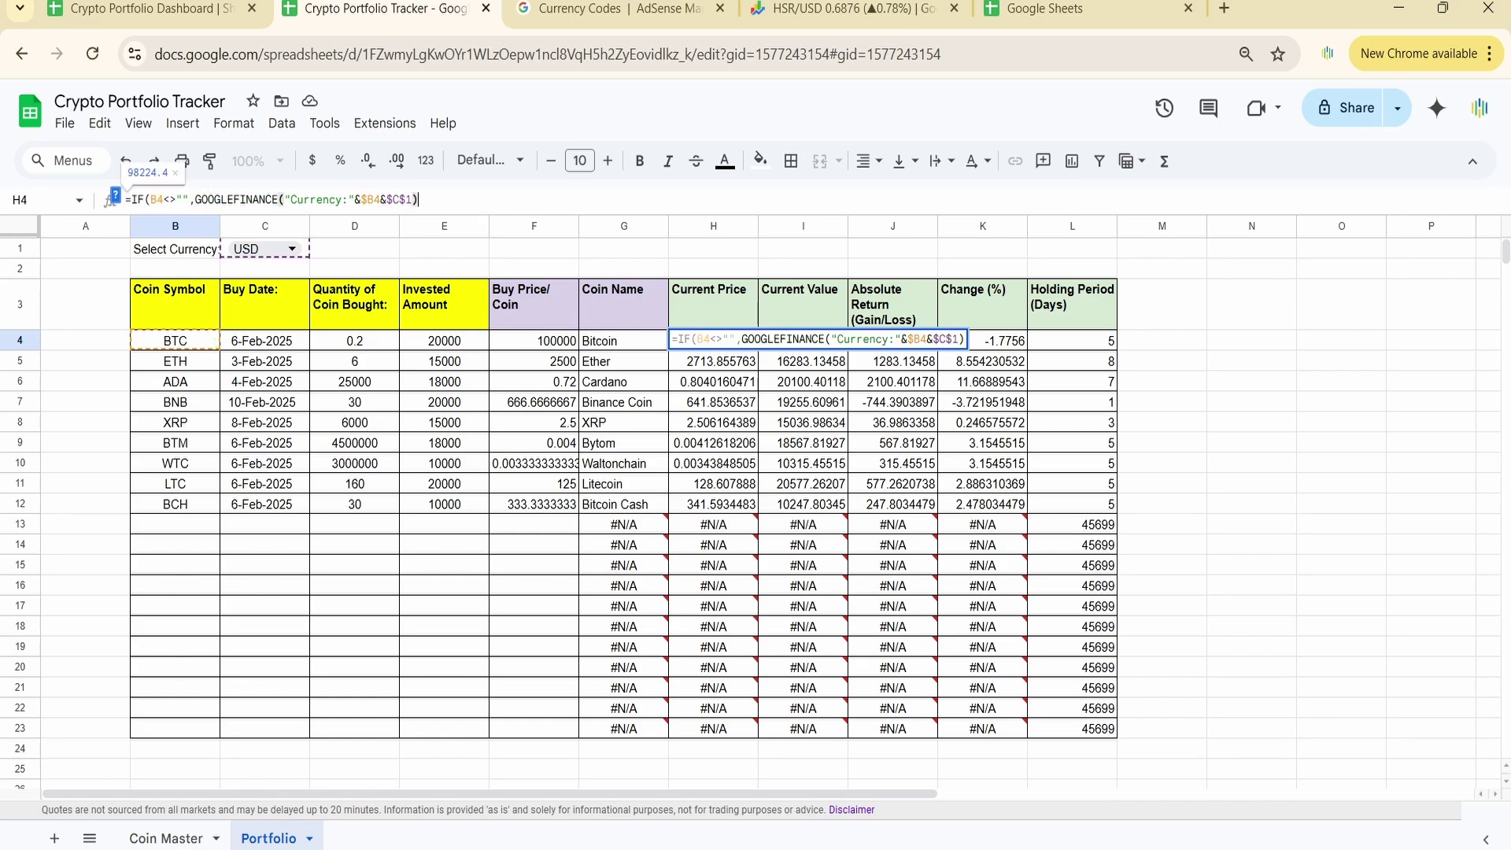
type(",\"\"")
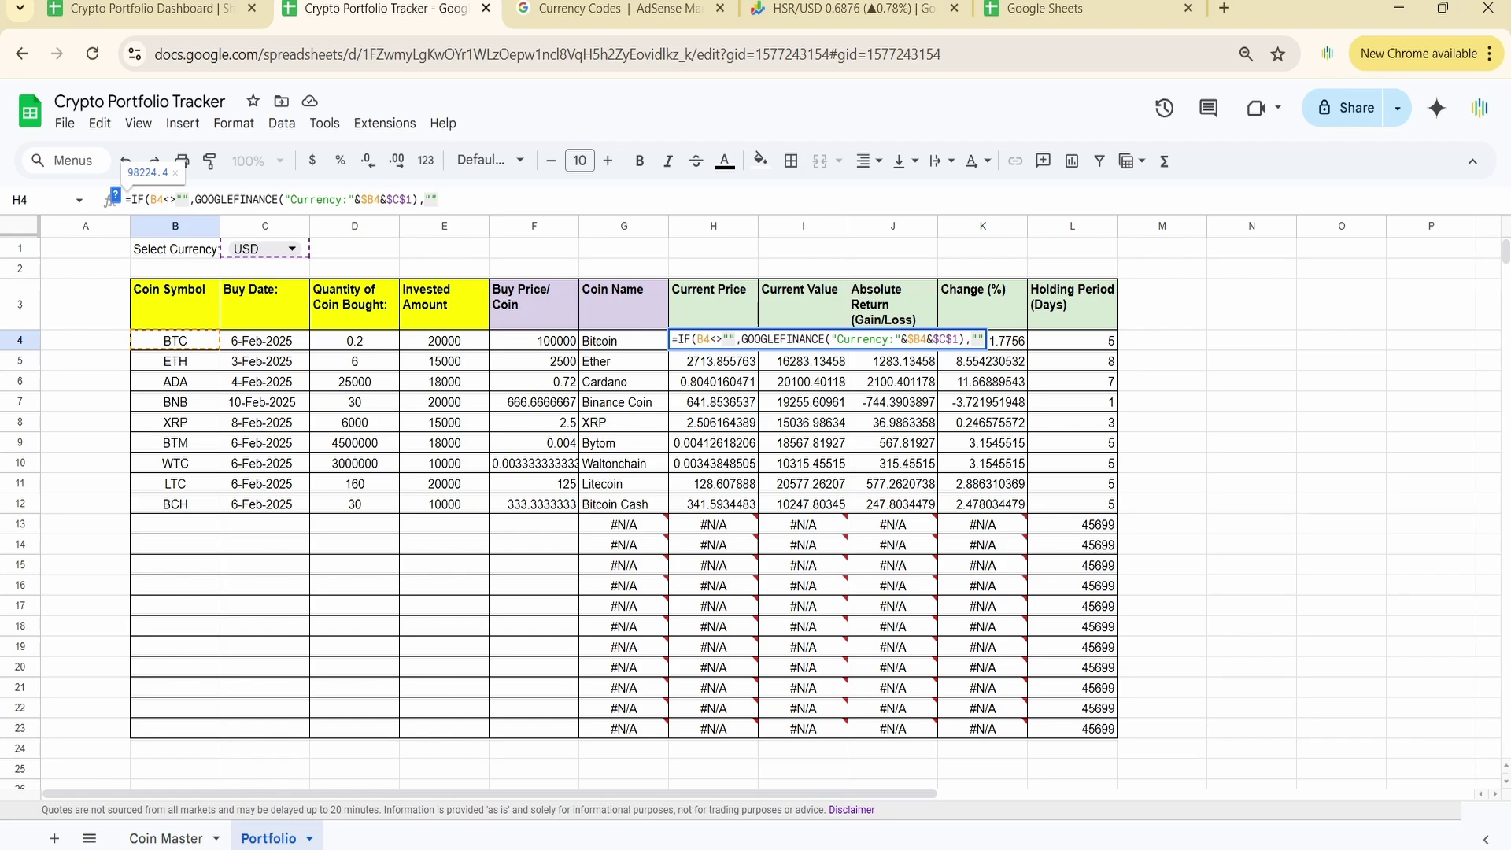
key("Return")
key("Up")
key("ctrl+shift+Down")
key("ctrl+d")
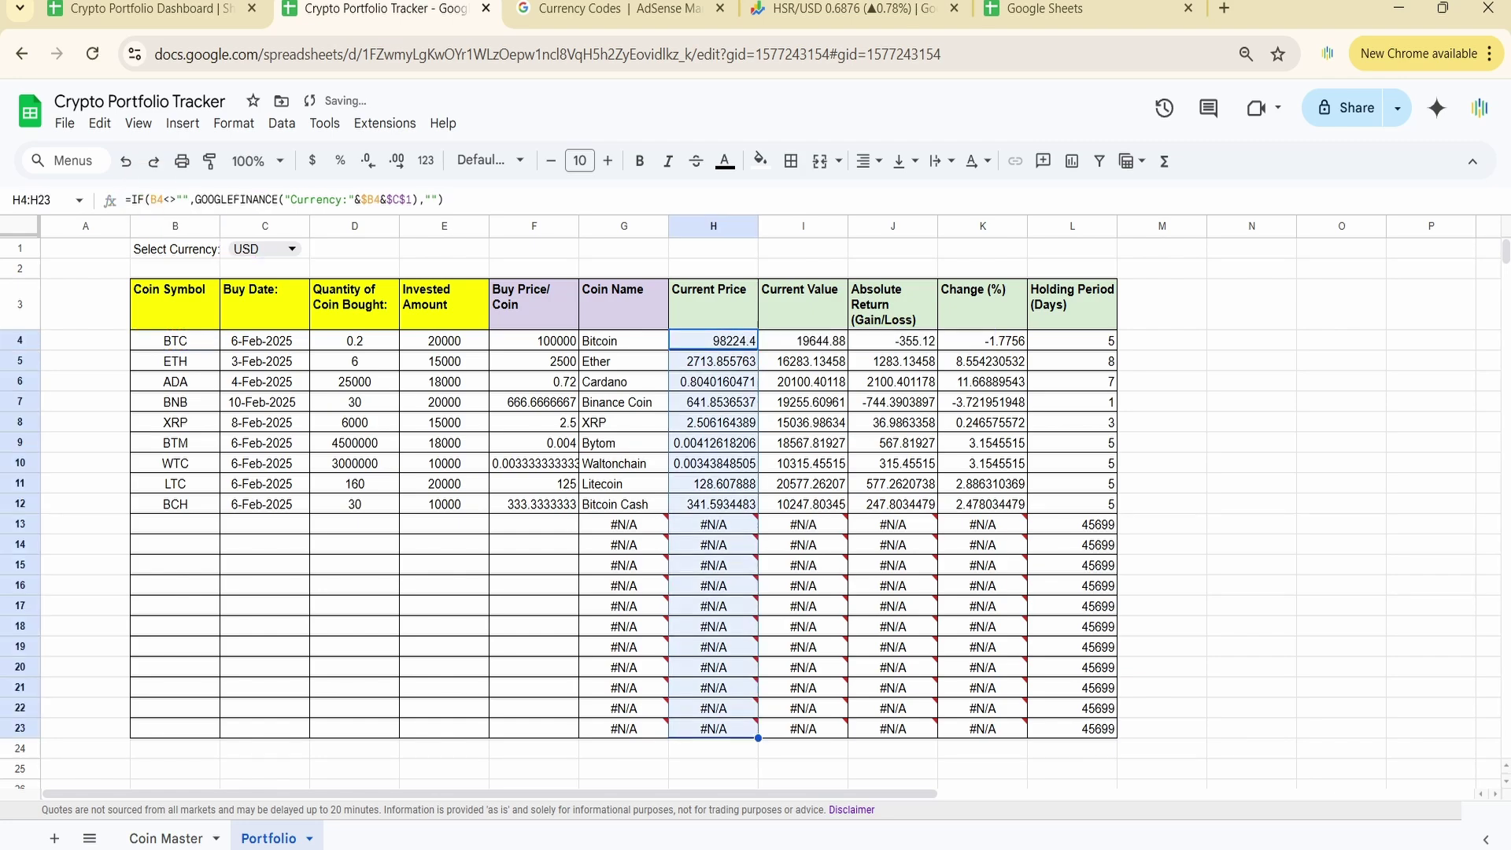
Step: Examine the row 4 formulas from current price through holding period
left_click(803, 340)
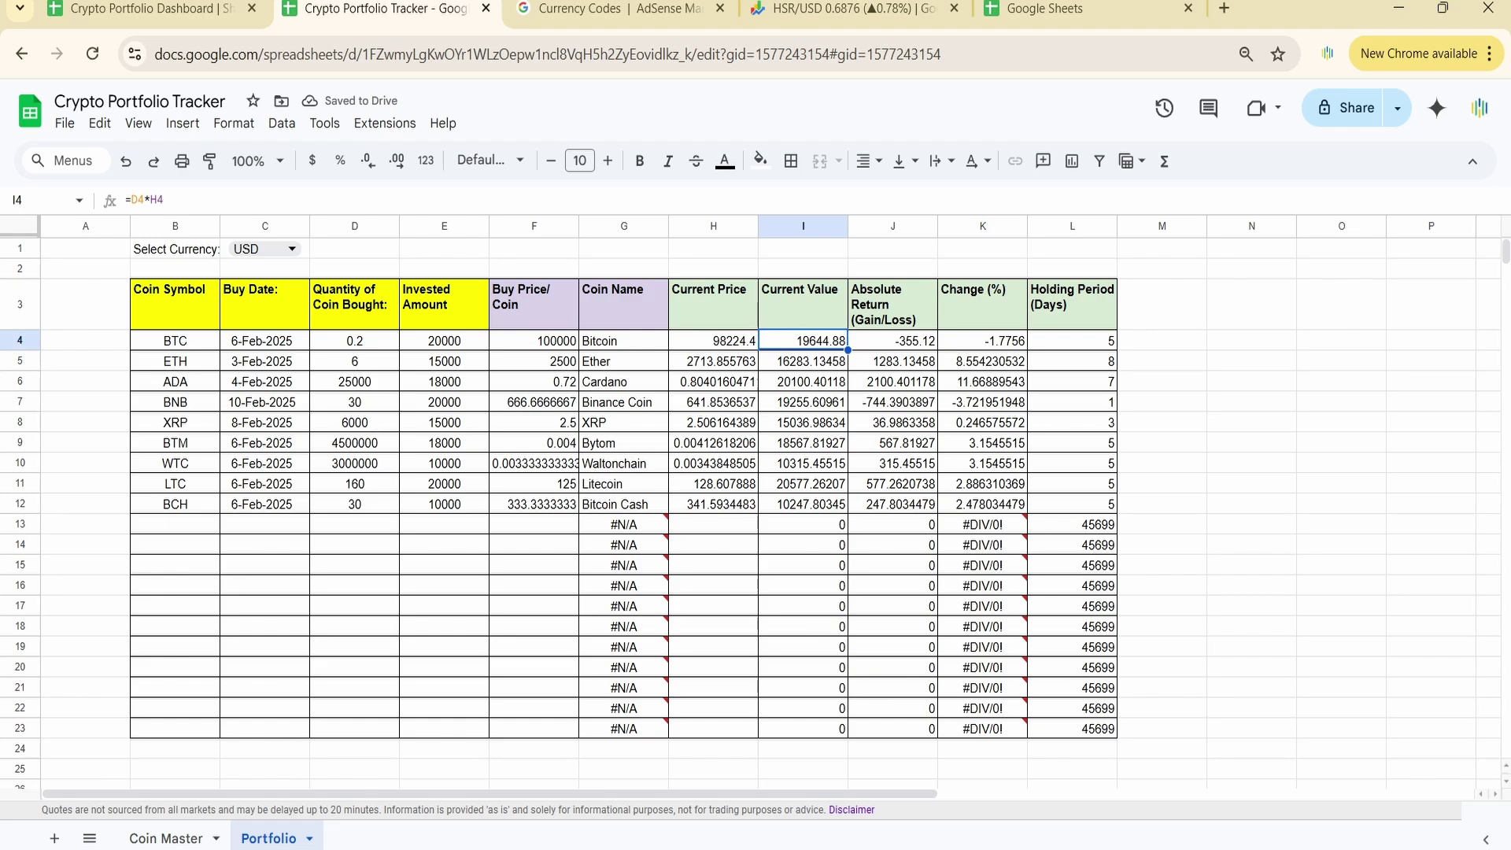
key("Left")
key("Right")
key("Right")
key("Right")
key("Right")
key("Left")
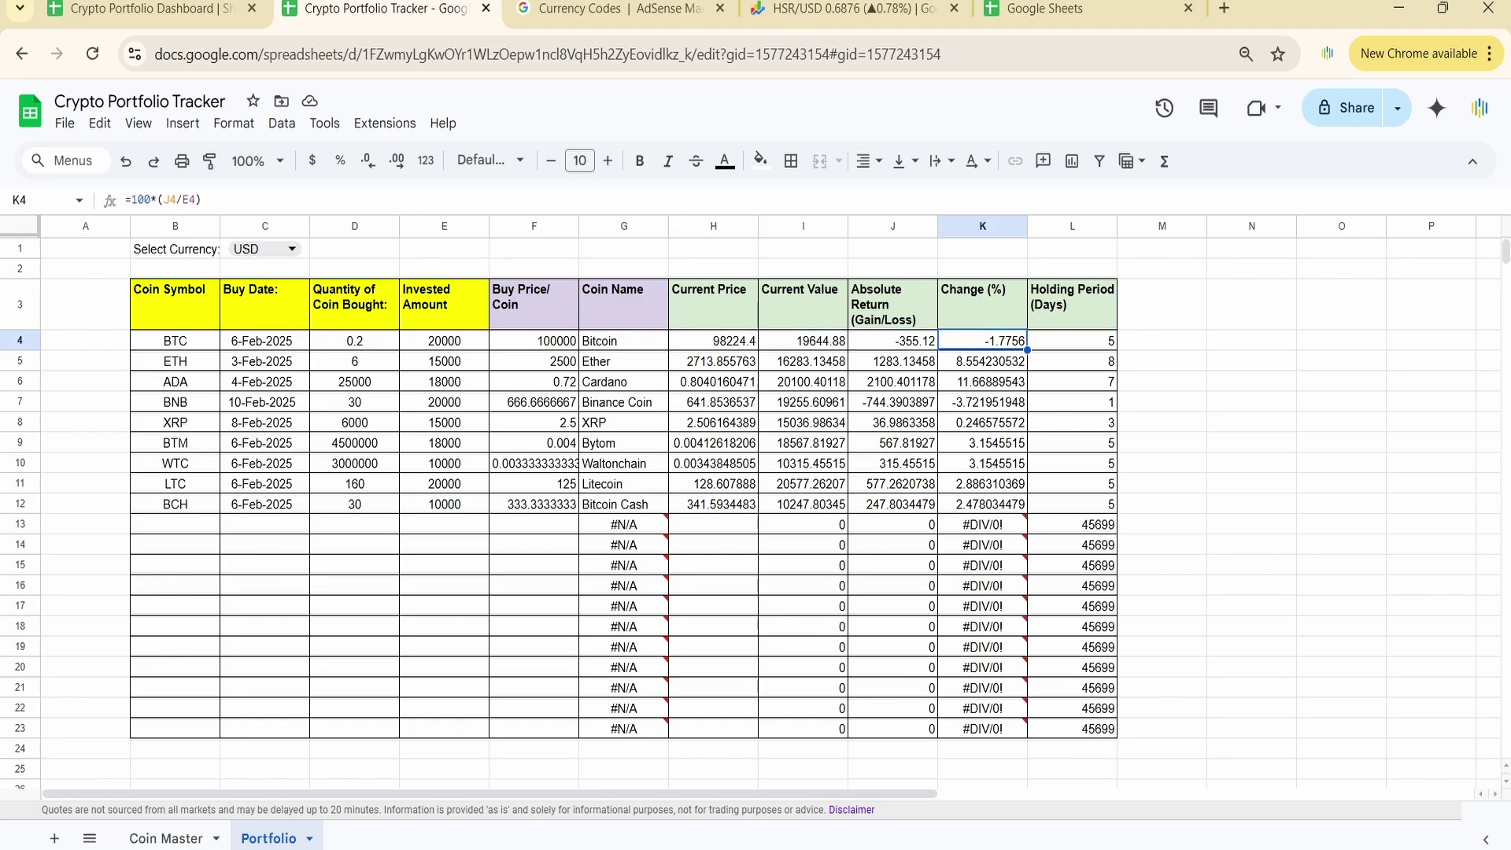
key("Left")
key("Left")
key("Left")
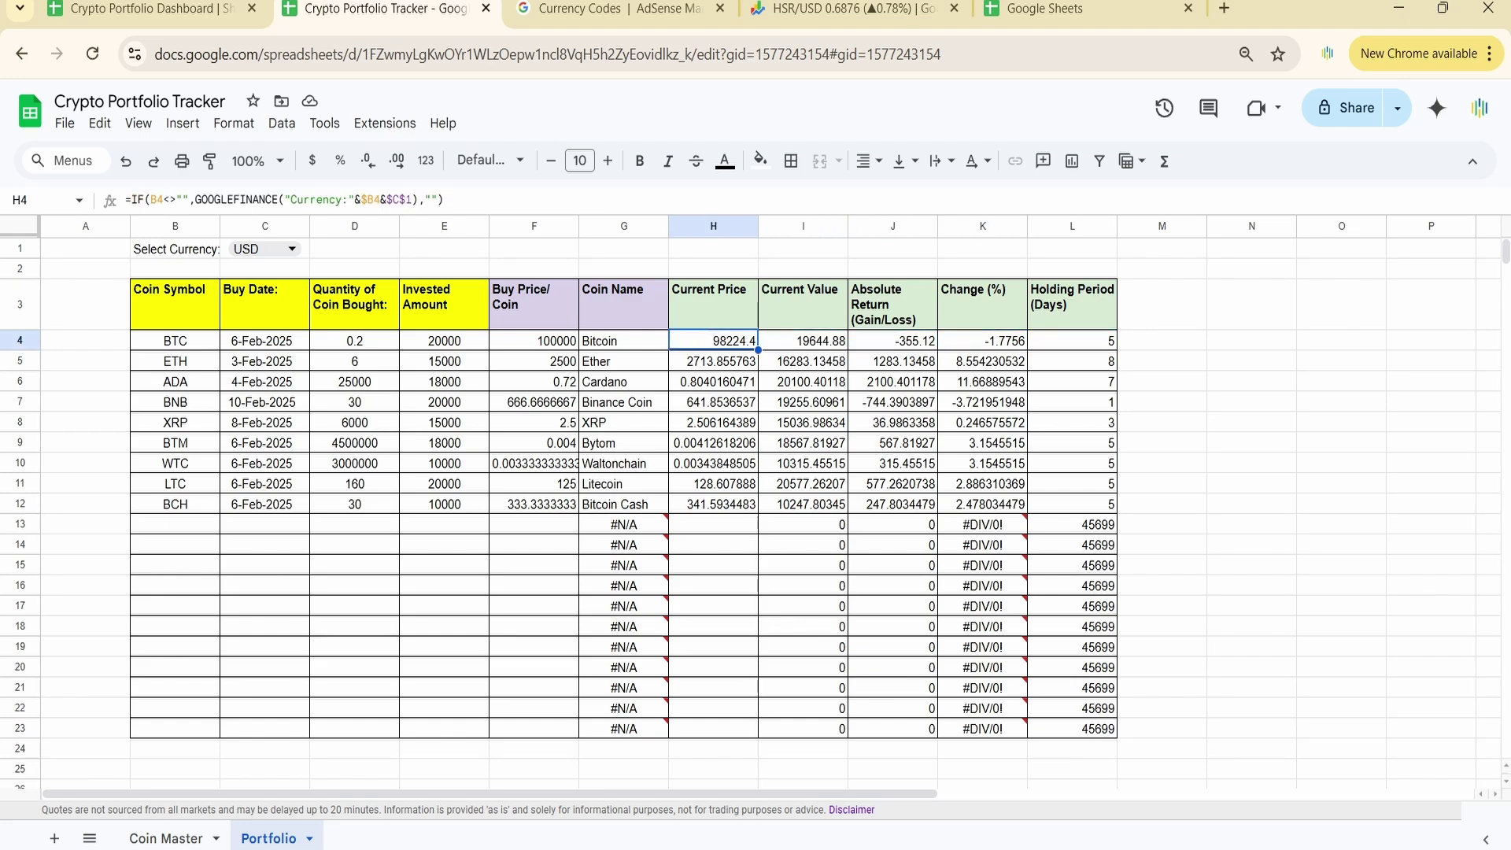
key("Right")
key("Left")
Step: Copy the IF condition from H4, wrap I4 as =IF(B4<>"",D4*H4,"") and fill the formula down to I23
left_click_drag(195, 200, 110, 211)
key("ctrl+c")
key("Tab")
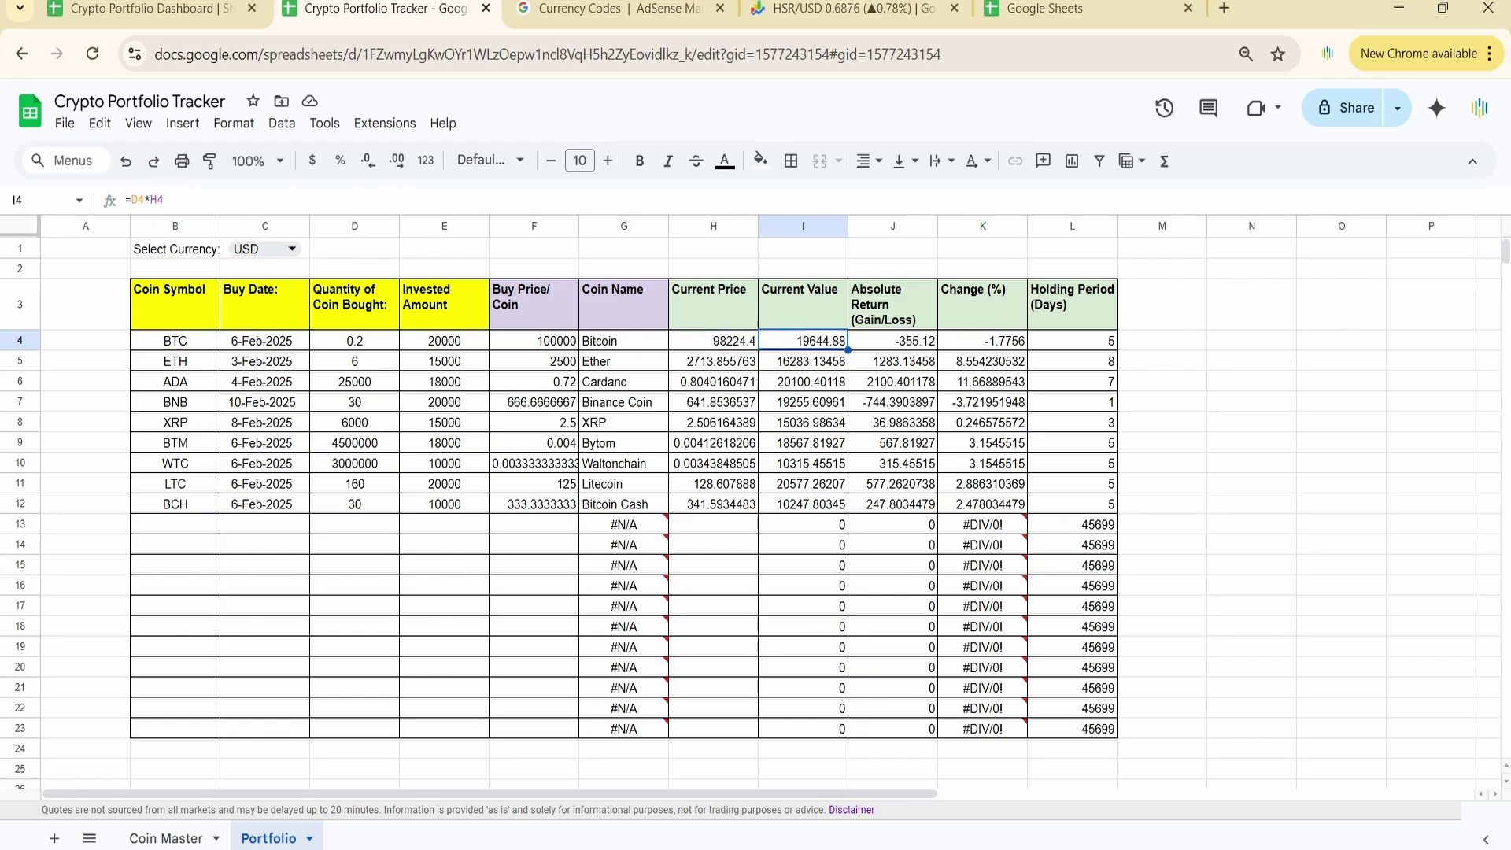
key("F2")
key("Home")
key("ctrl+v")
key("End")
type(",\"\")")
key("Return")
key("ctrl+Return")
Step: Wrap the coin name lookup in G4 as =IF(B4<>"",VLOOKUP(B4,'Coin Master'!$B$3:$C$57,2,0),"") and fill it down to G23
key("Up")
key("Left")
key("Left")
key("F2")
key("Home")
key("ctrl+v")
key("Delete")
type(",")
key("End")
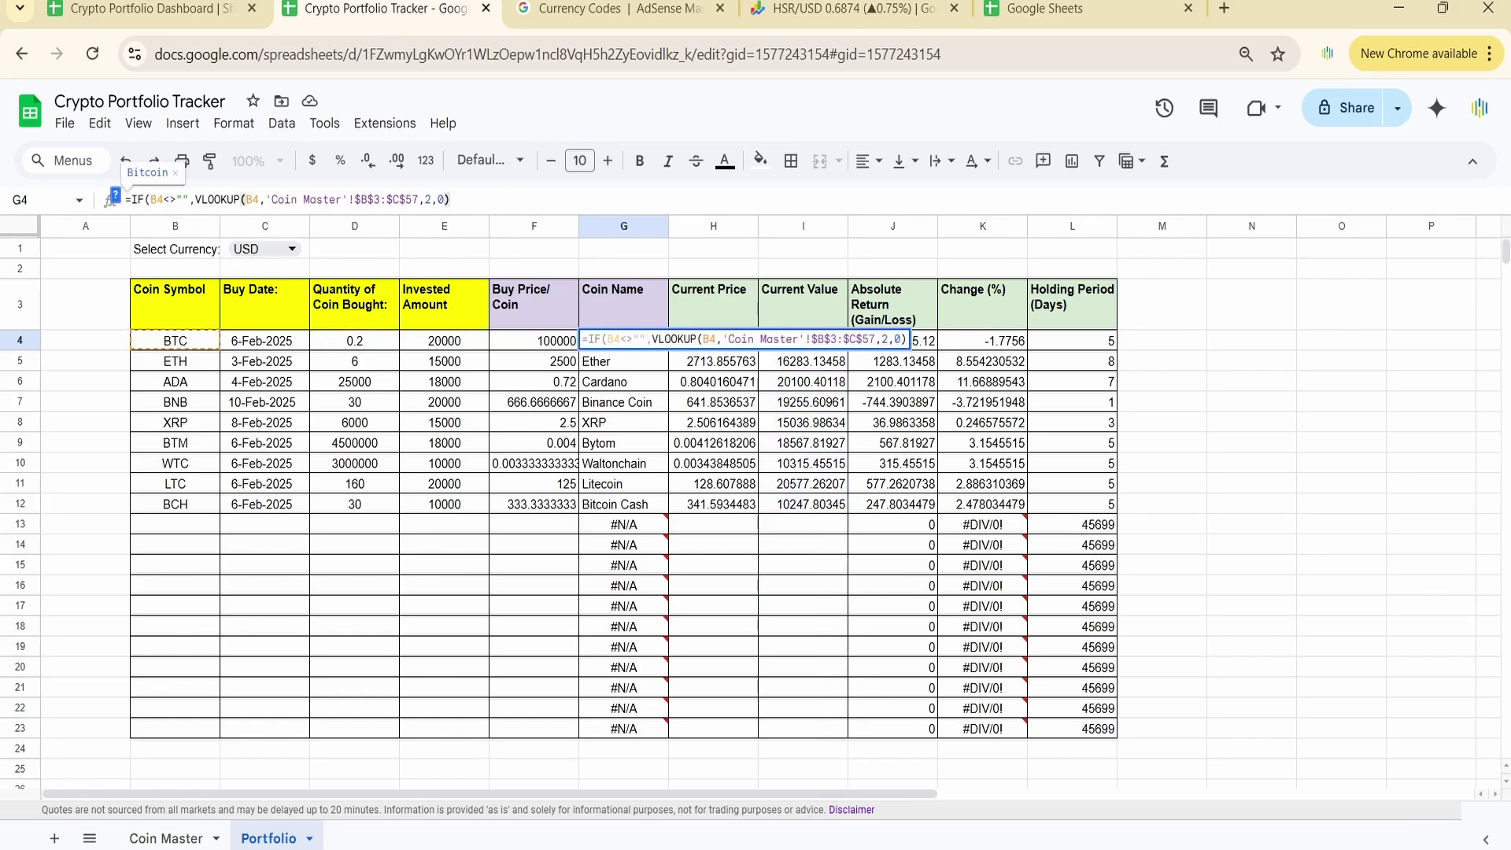
type(",\"\")")
key("Return")
key("ctrl+Return")
Step: Wrap the percentage change in K4 as =IF(B4<>"",100*(J4/E4),"") and fill it down to K23
key("Up")
key("Right")
key("Right")
key("Right")
key("Right")
key("F2")
key("Home")
key("ctrl+v")
key("Delete")
type(",")
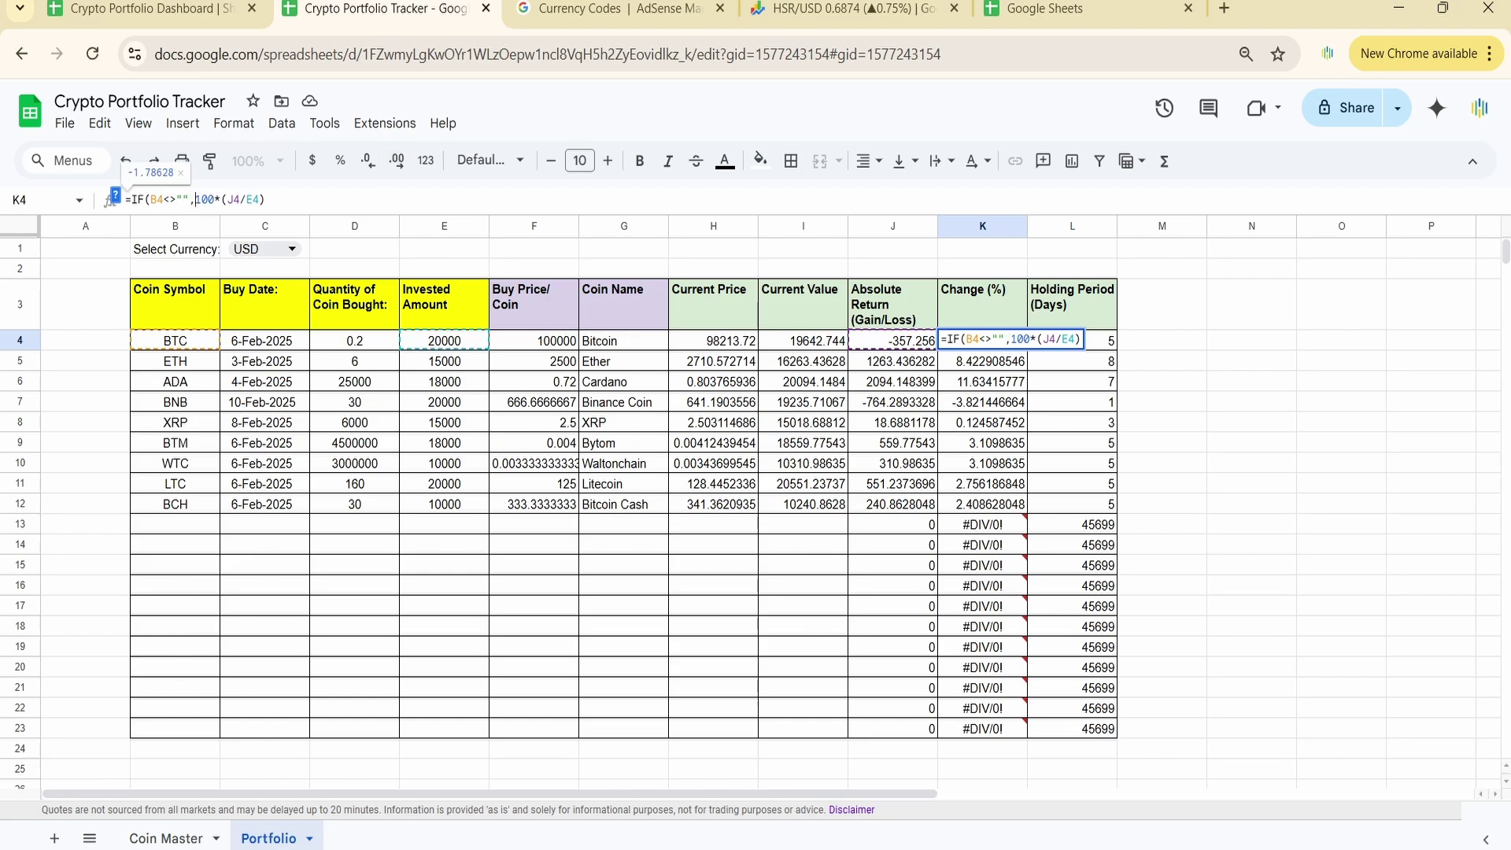
key("End")
type(",\"\")")
key("Return")
key("ctrl+Return")
Step: Wrap the absolute return in J4 as =IF(B4<>"",I4-E4,"") and fill it down to J23
key("Up")
key("Right")
key("Left")
key("Left")
key("F2")
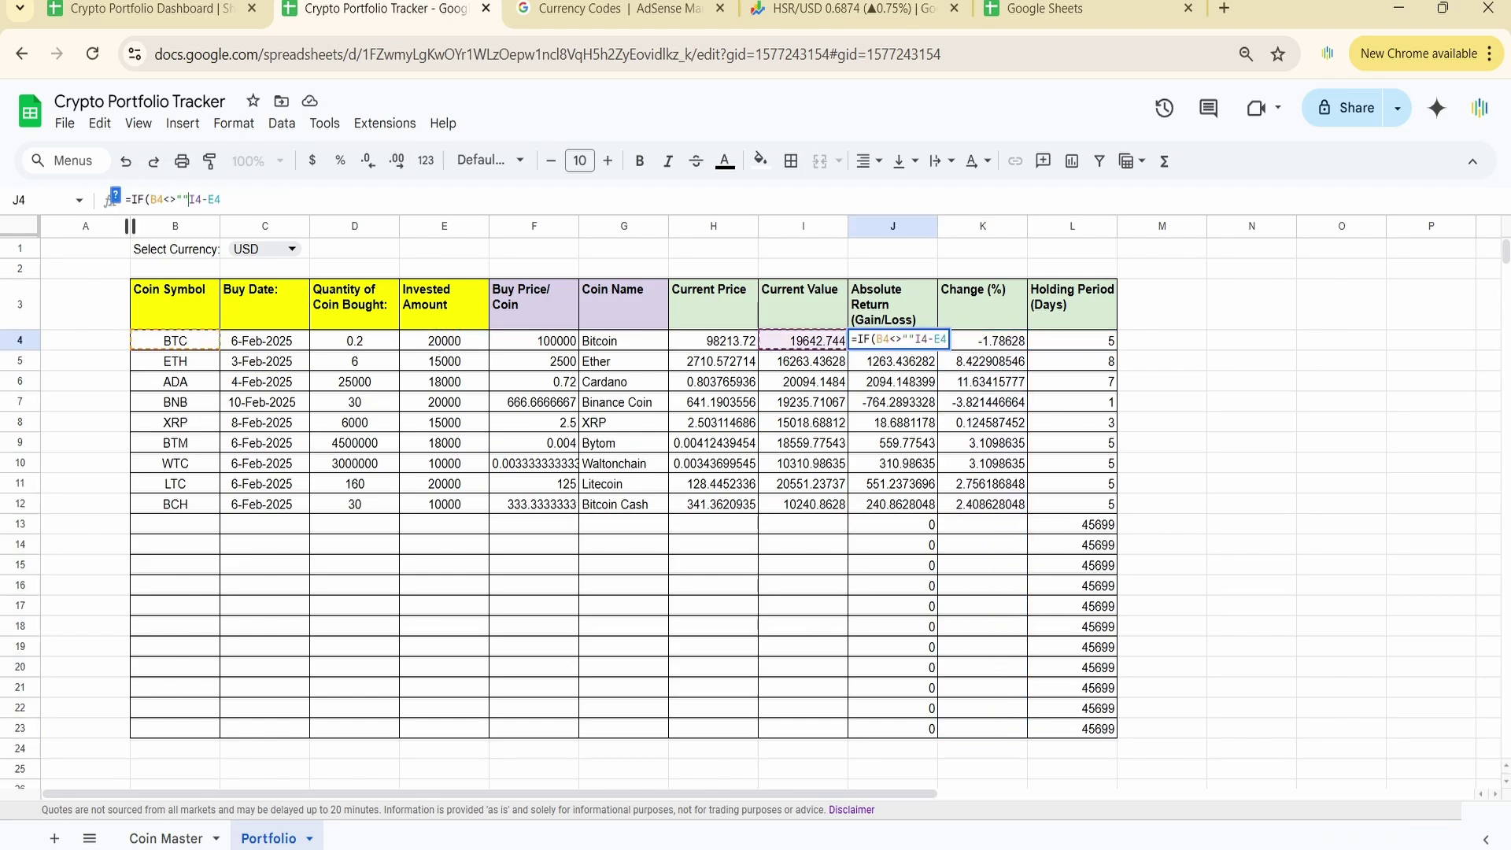
key("Escape")
Step: Wrap the holding period in L4 as =IF(B4<>"",TODAY()-C4,"") and fill it down to L23
key("Right")
key("Right")
left_click(136, 199)
key("BackSpace")
key("ctrl+v")
type(",")
key("End")
type(",\"\")")
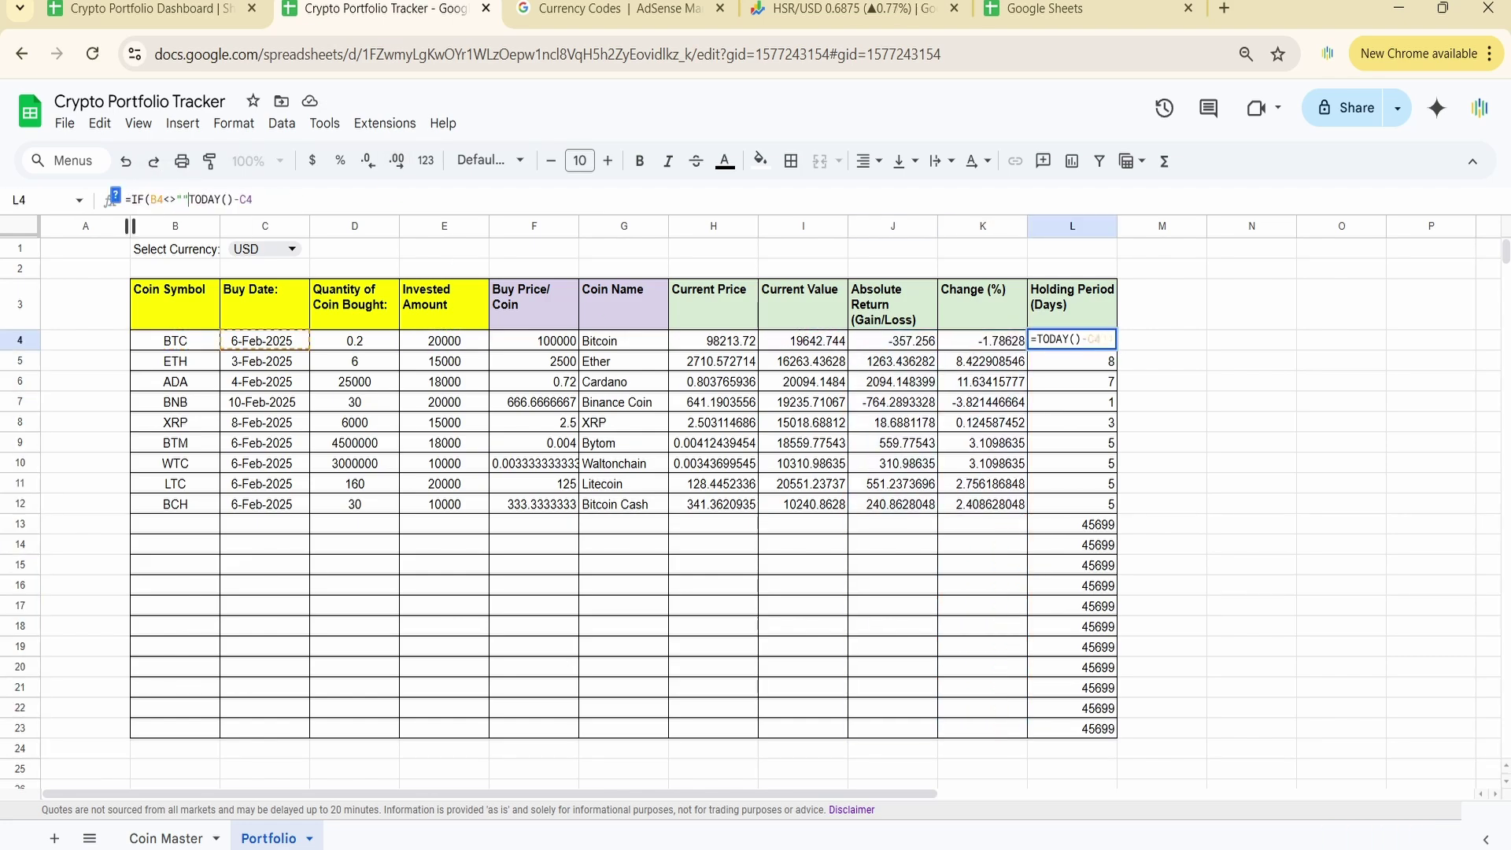
key("Return")
key("ctrl+Return")
Step: Examine the filled formulas in the blank row 13 and in the BCH row
key("Down")
key("Down")
key("Down")
key("Down")
key("Down")
key("Down")
key("Down")
key("Down")
key("Left")
key("Left")
key("Left")
key("Left")
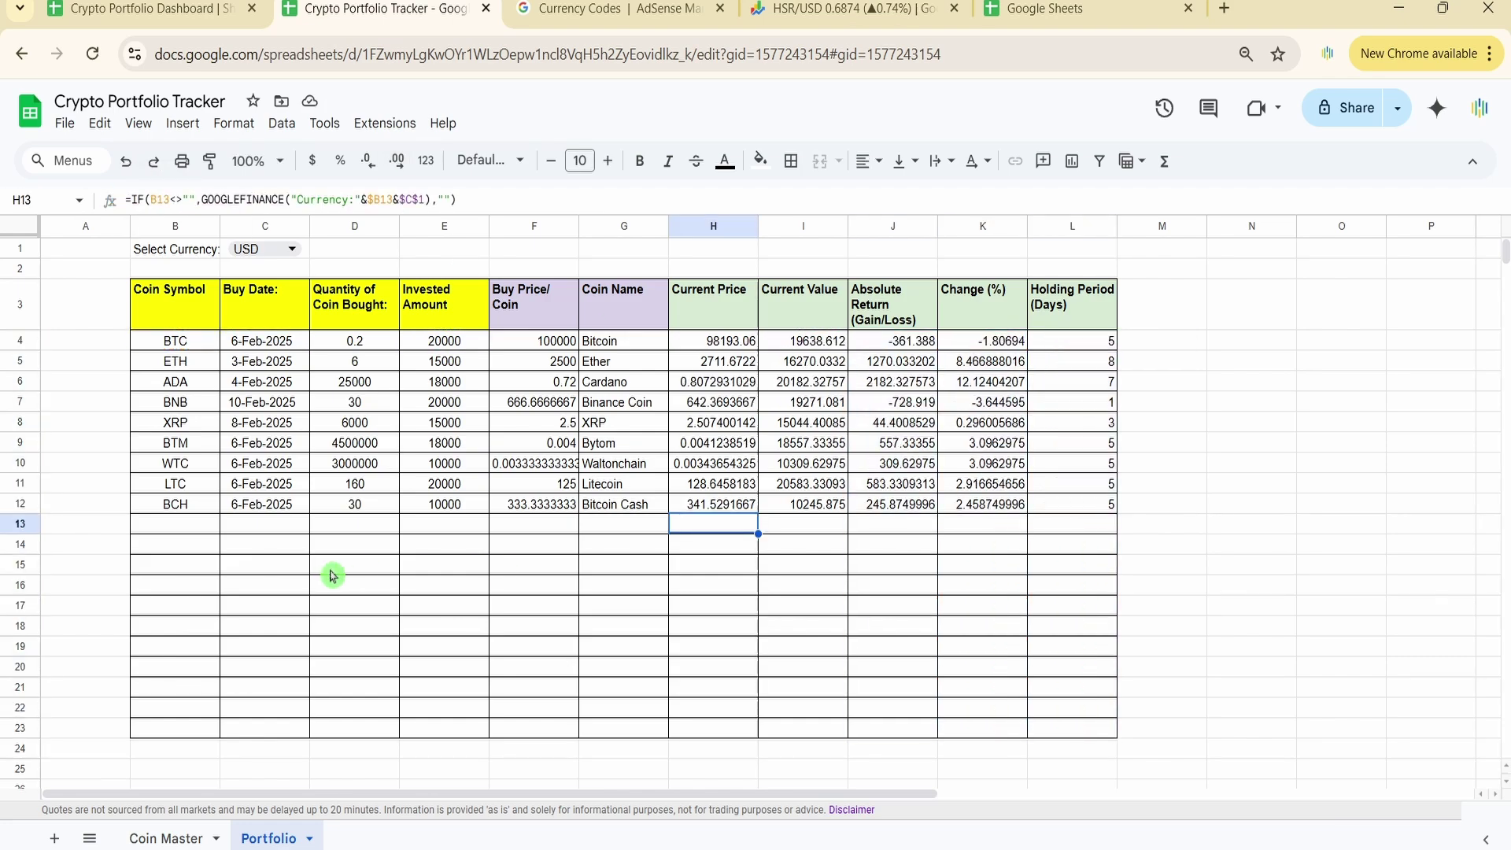
left_click(741, 504)
key("Right")
key("Right")
key("Right")
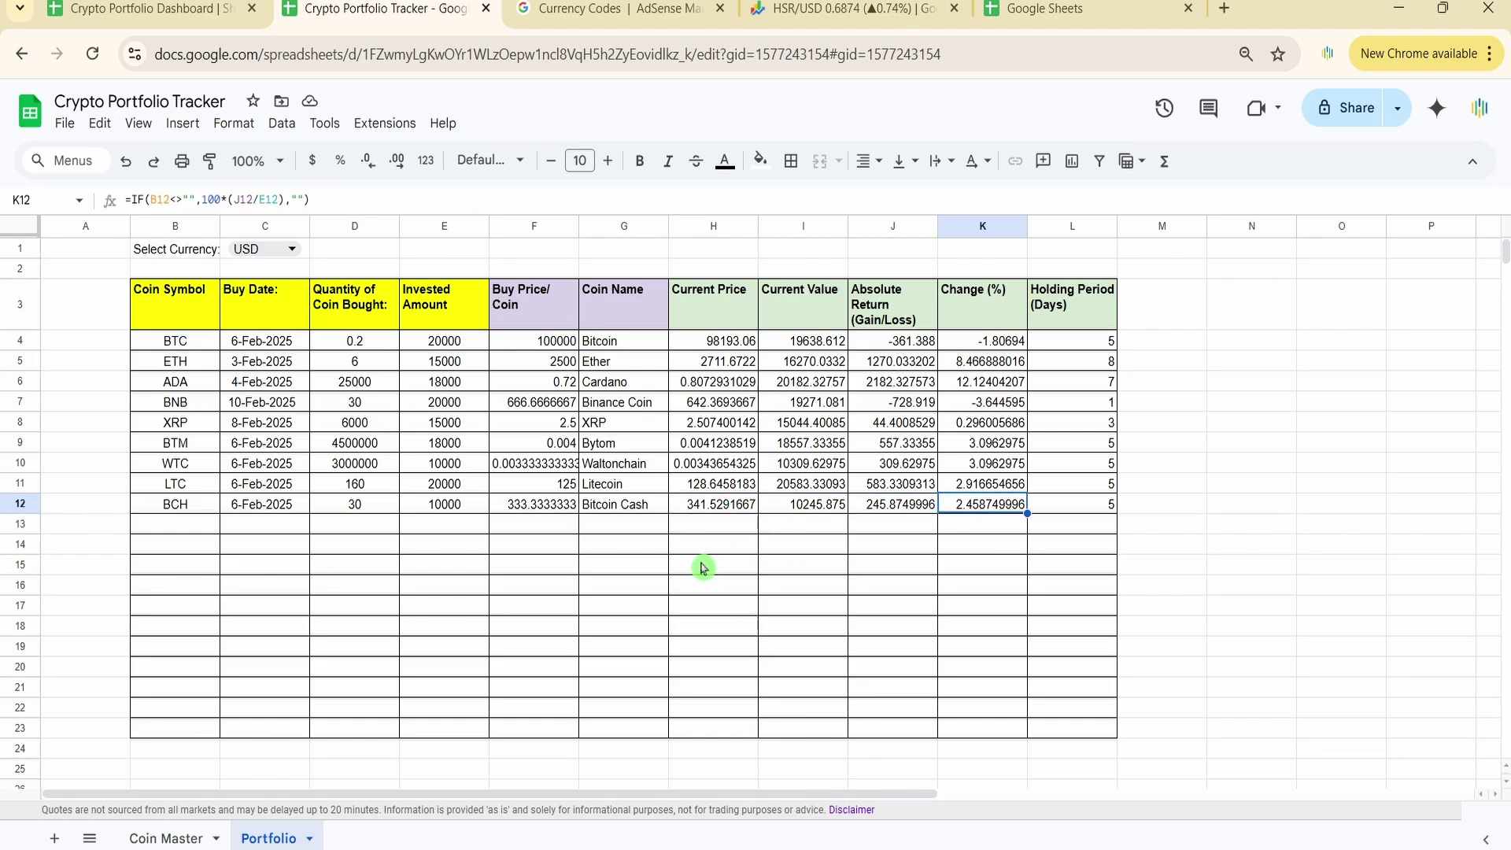
Step: Label J1 as Total Return and sum the absolute returns below it in J2 with =SUM(J4:J12)
left_click(887, 250)
type("Total Return")
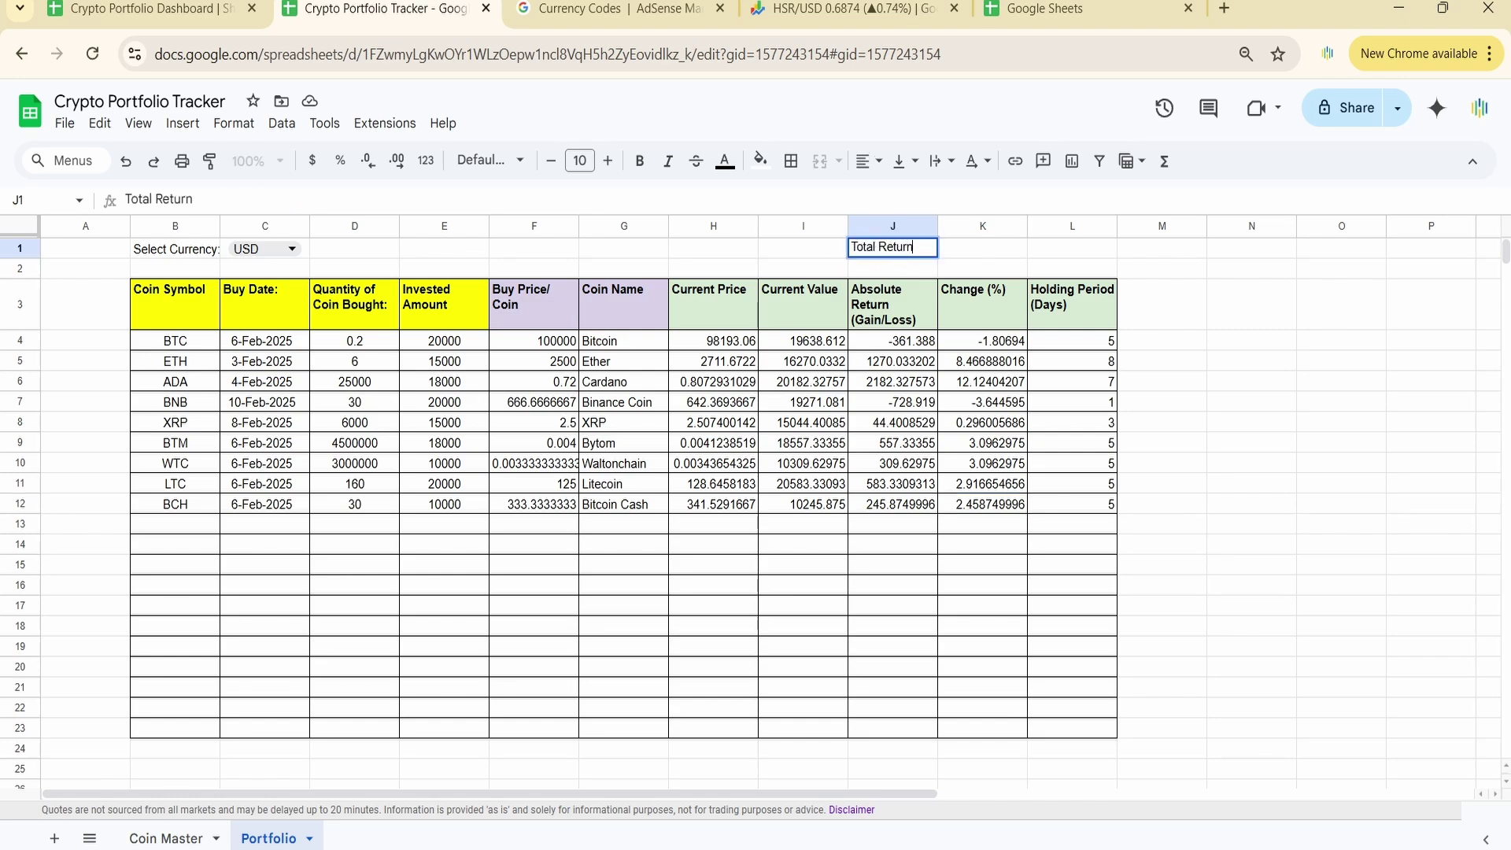
key("Return")
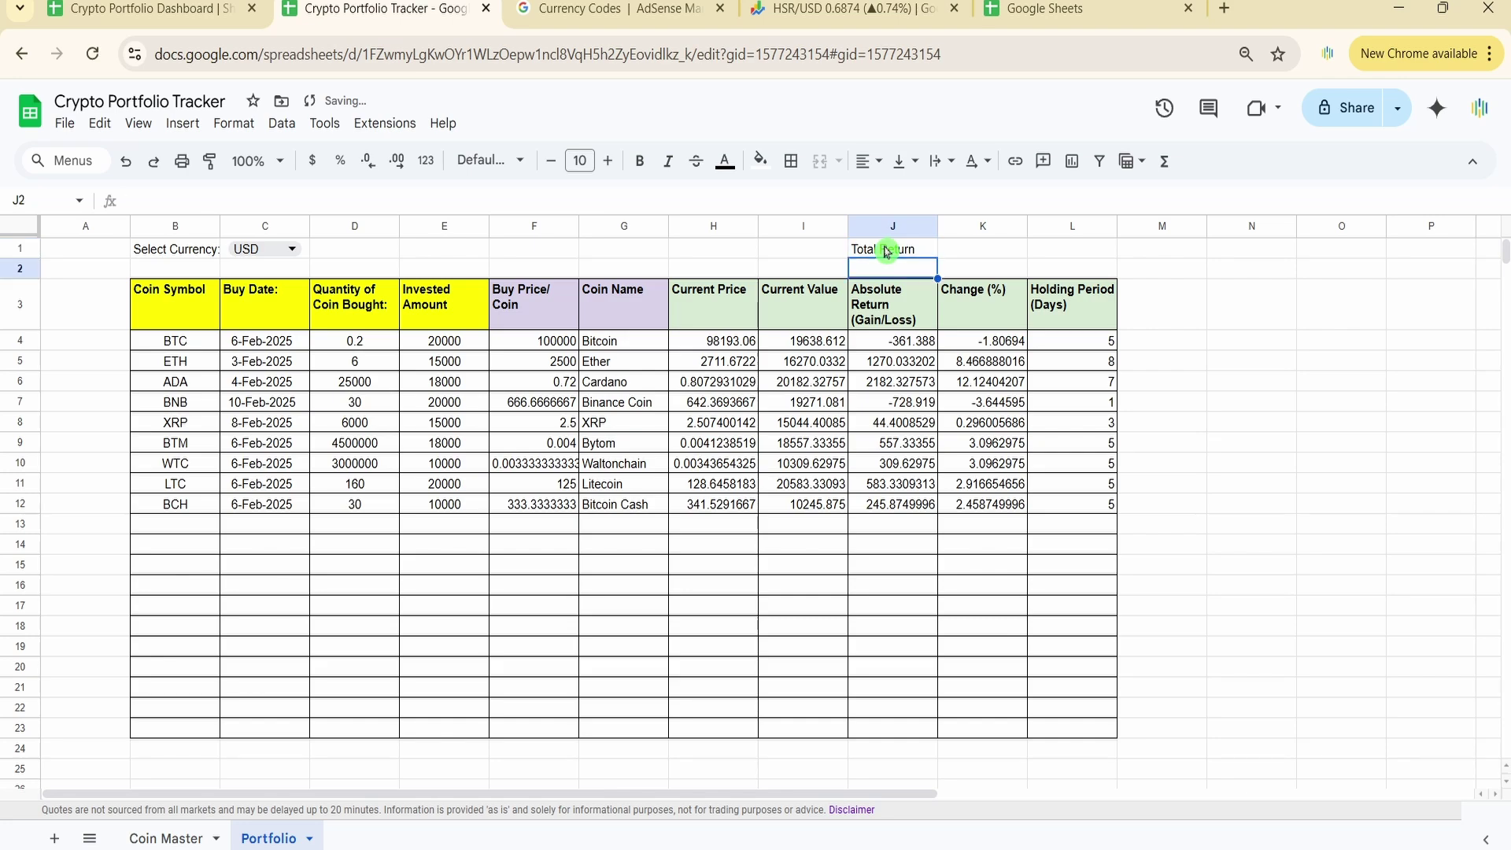
type("=")
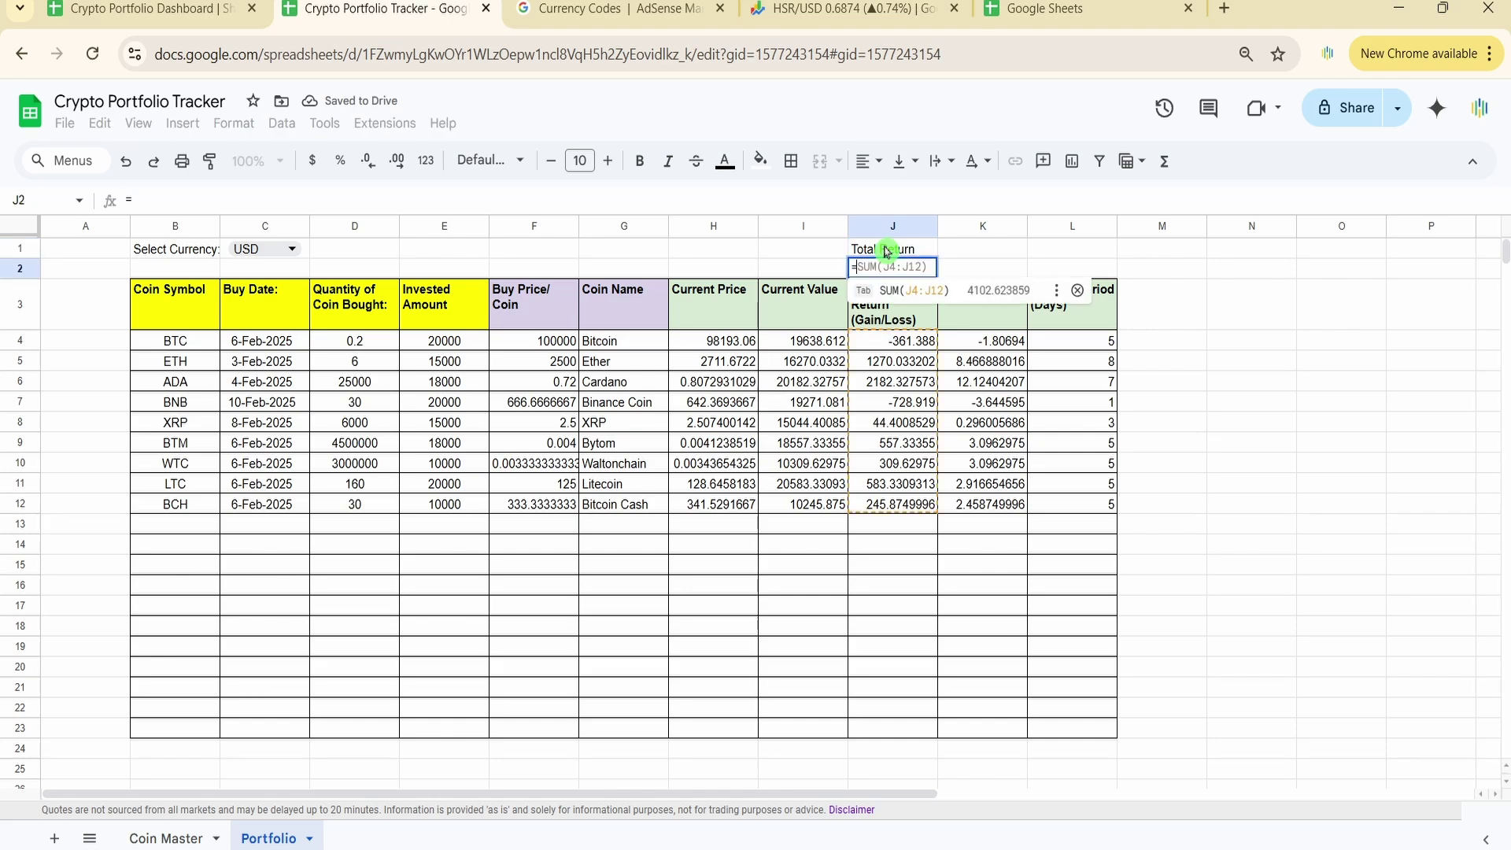
type("su")
key("Tab")
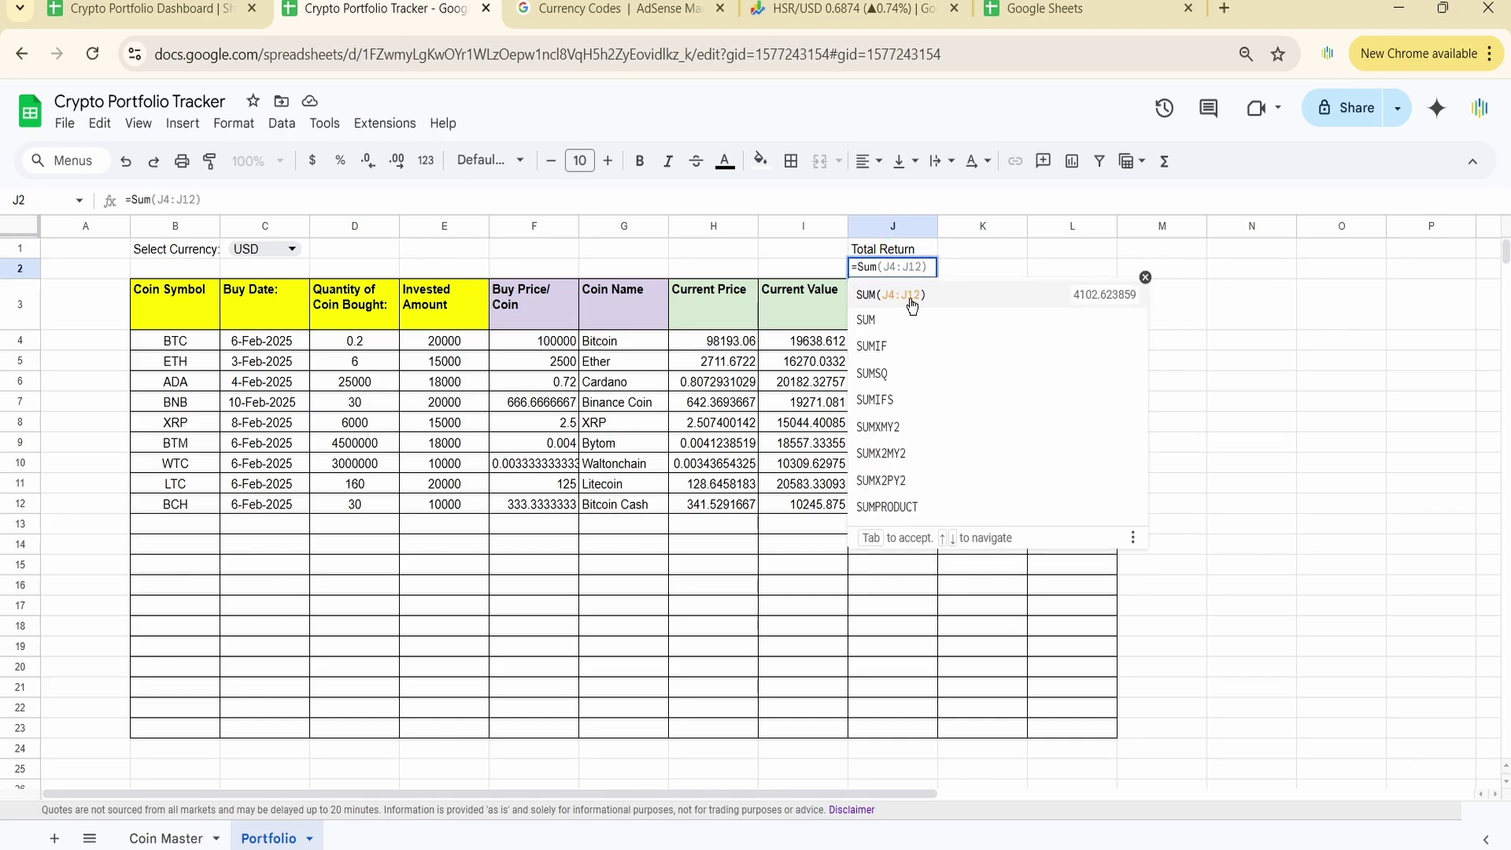
key("Return")
Step: Extend the range of the total return formula in J2 to =SUM(J4:J23)
key("F2")
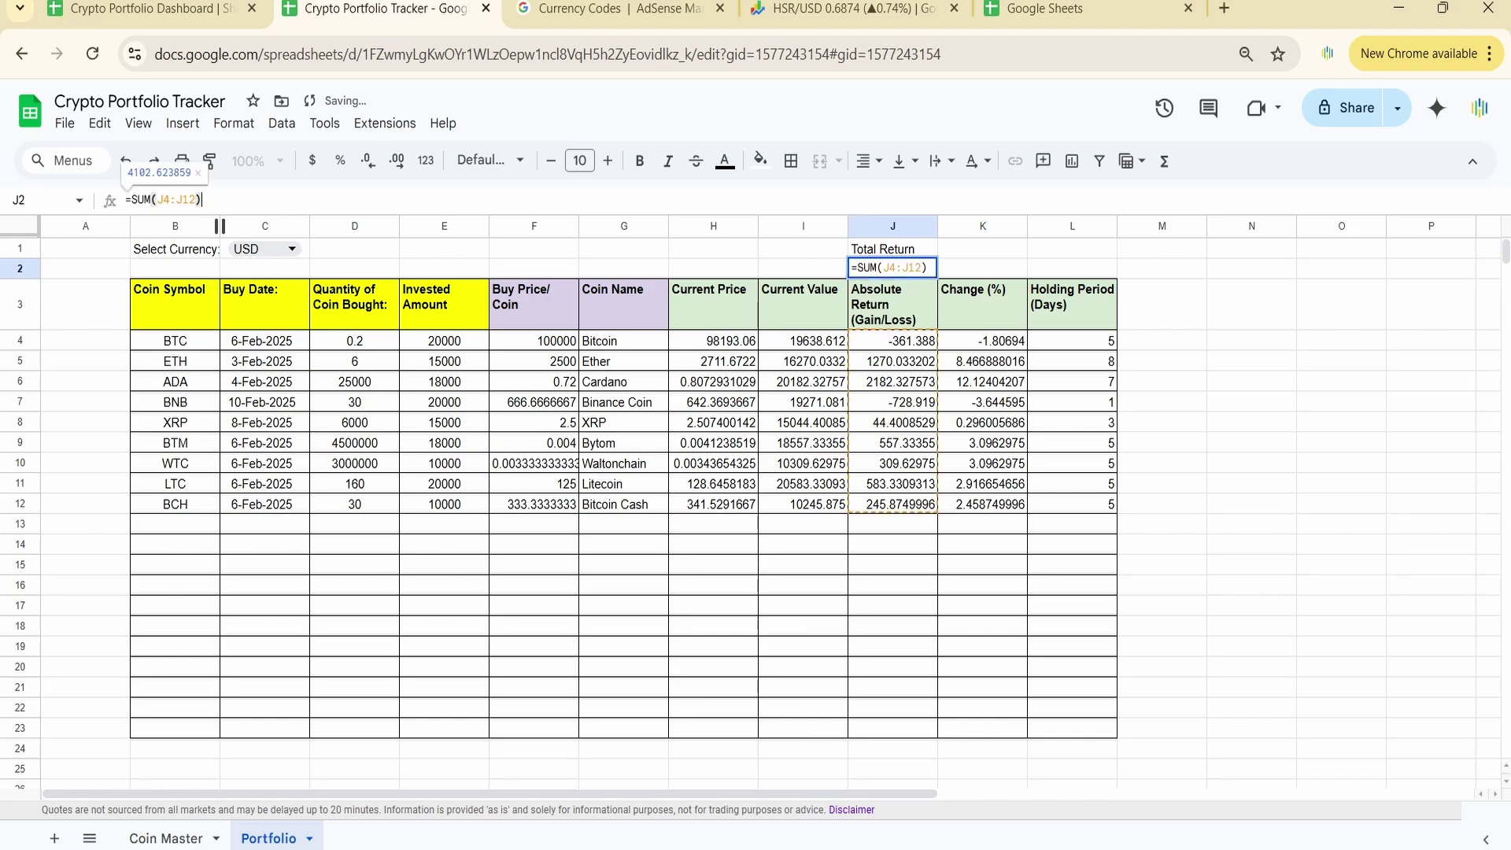
key("BackSpace")
key("shift+Down")
key("shift+Down")
key("shift+Down")
key("shift+Down")
key("shift+Down")
key("shift+Down")
key("shift+Down")
key("shift+Down")
key("shift+Down")
key("shift+Down")
key("shift+Down")
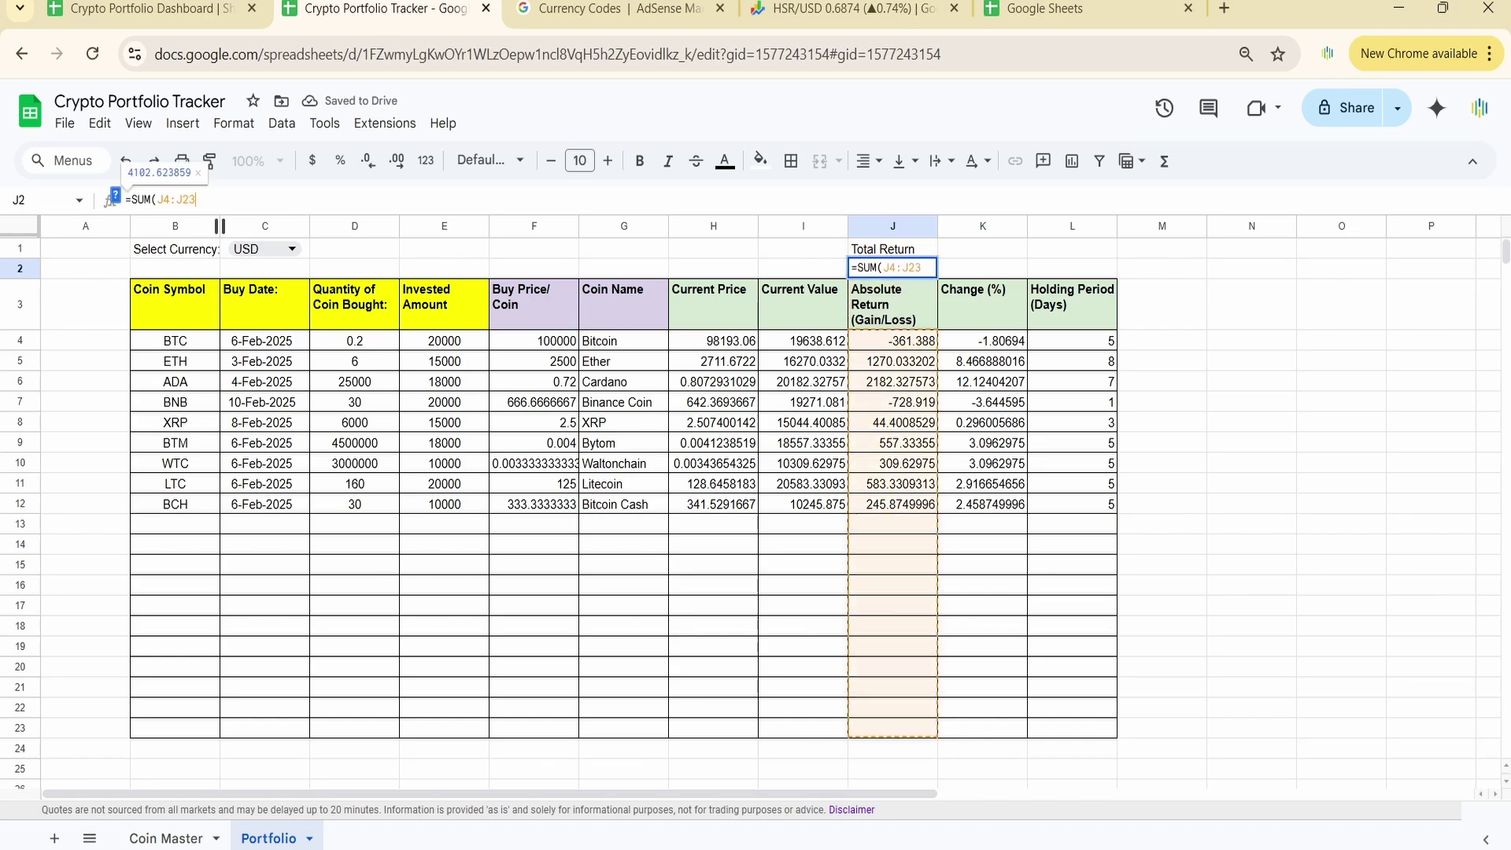
type(")")
key("Return")
Step: Enter the label Avg Change% in K1 beside the Total Return label
key("Up")
key("Up")
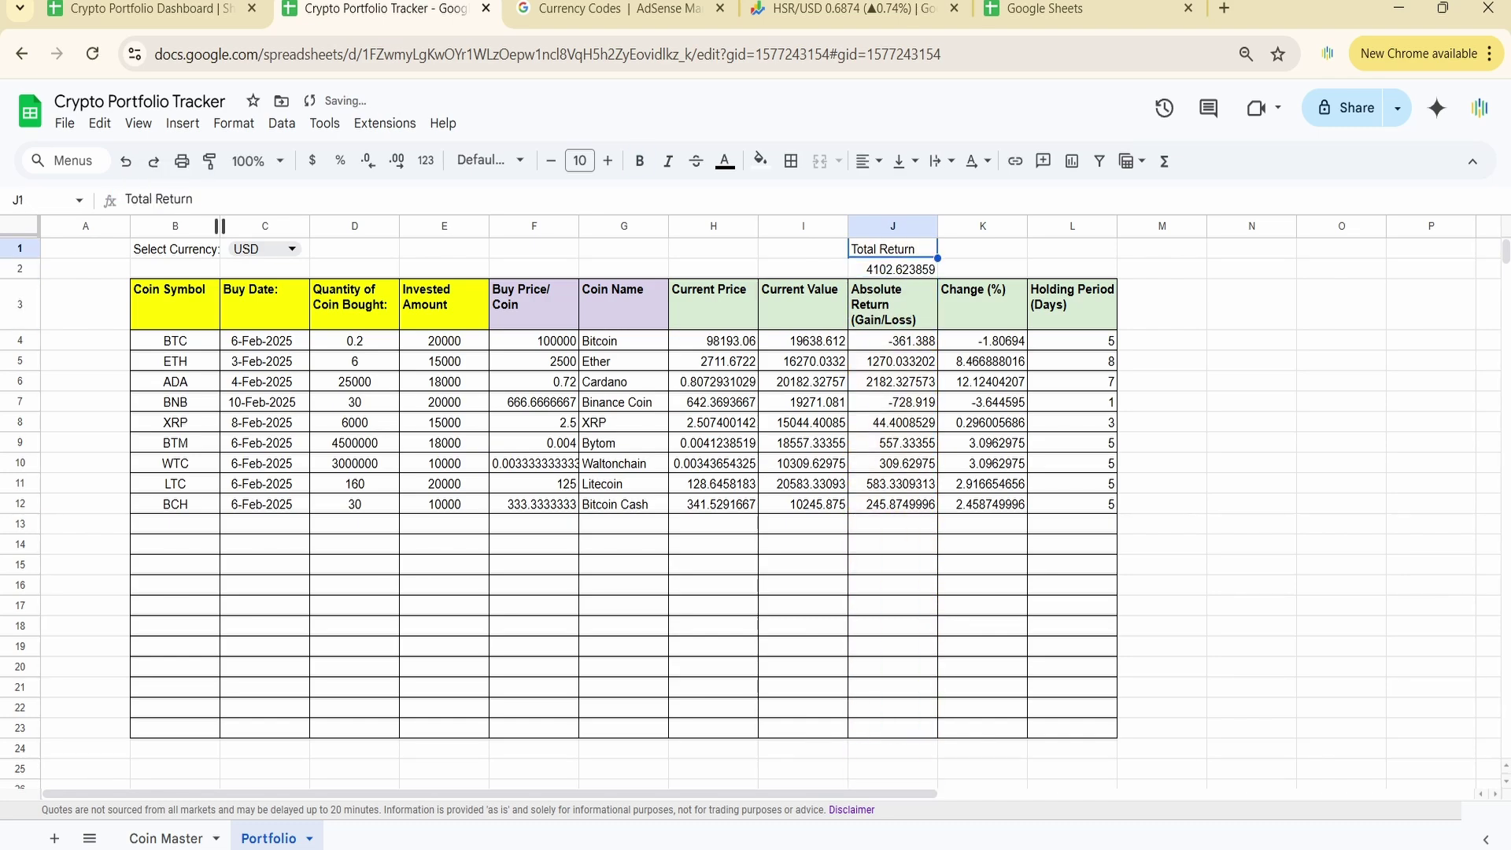
key("Right")
type("Av")
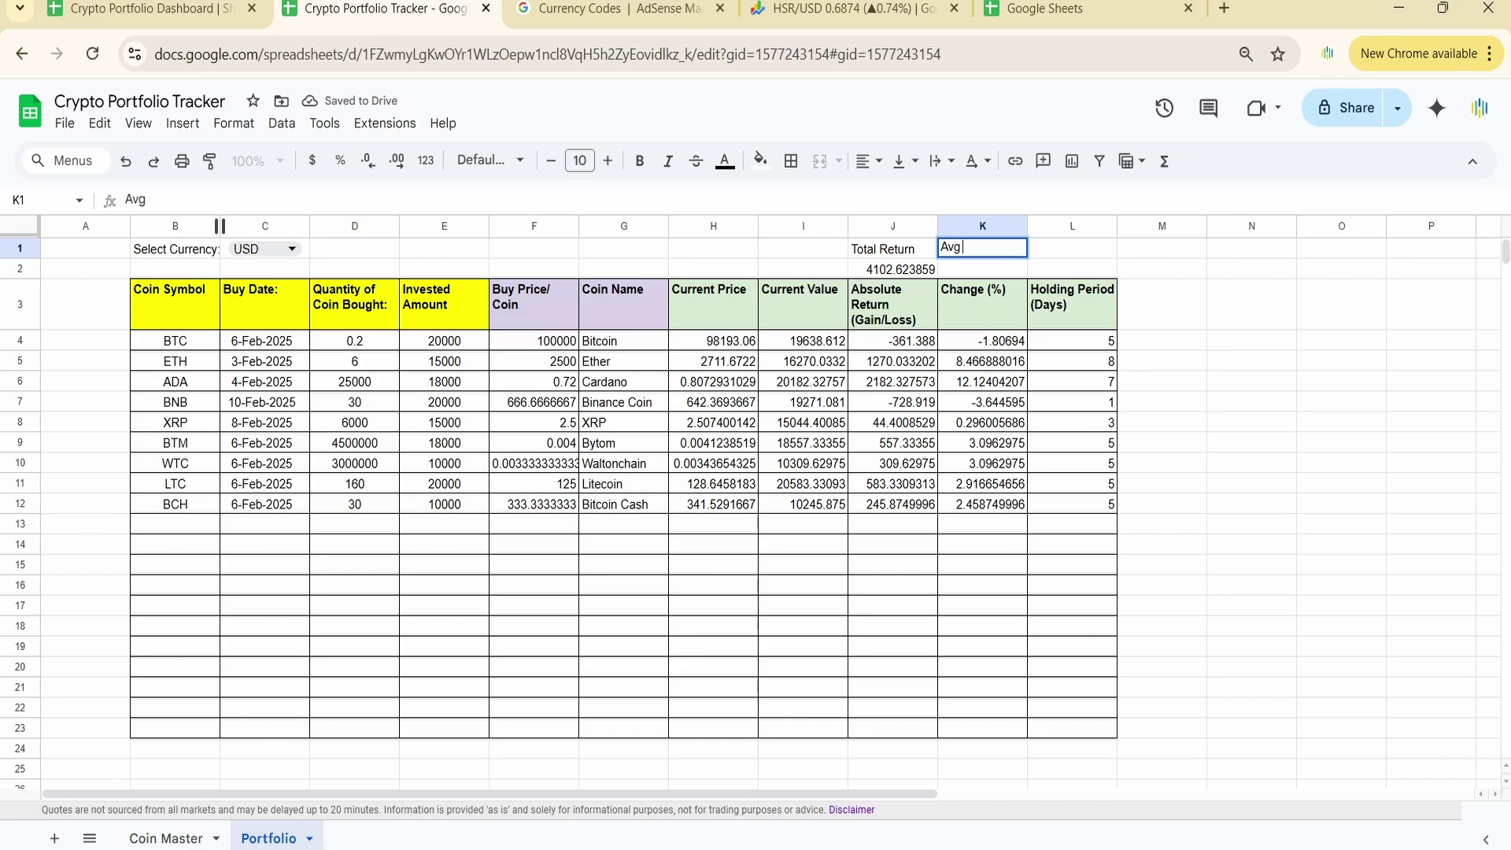
type("g Change%")
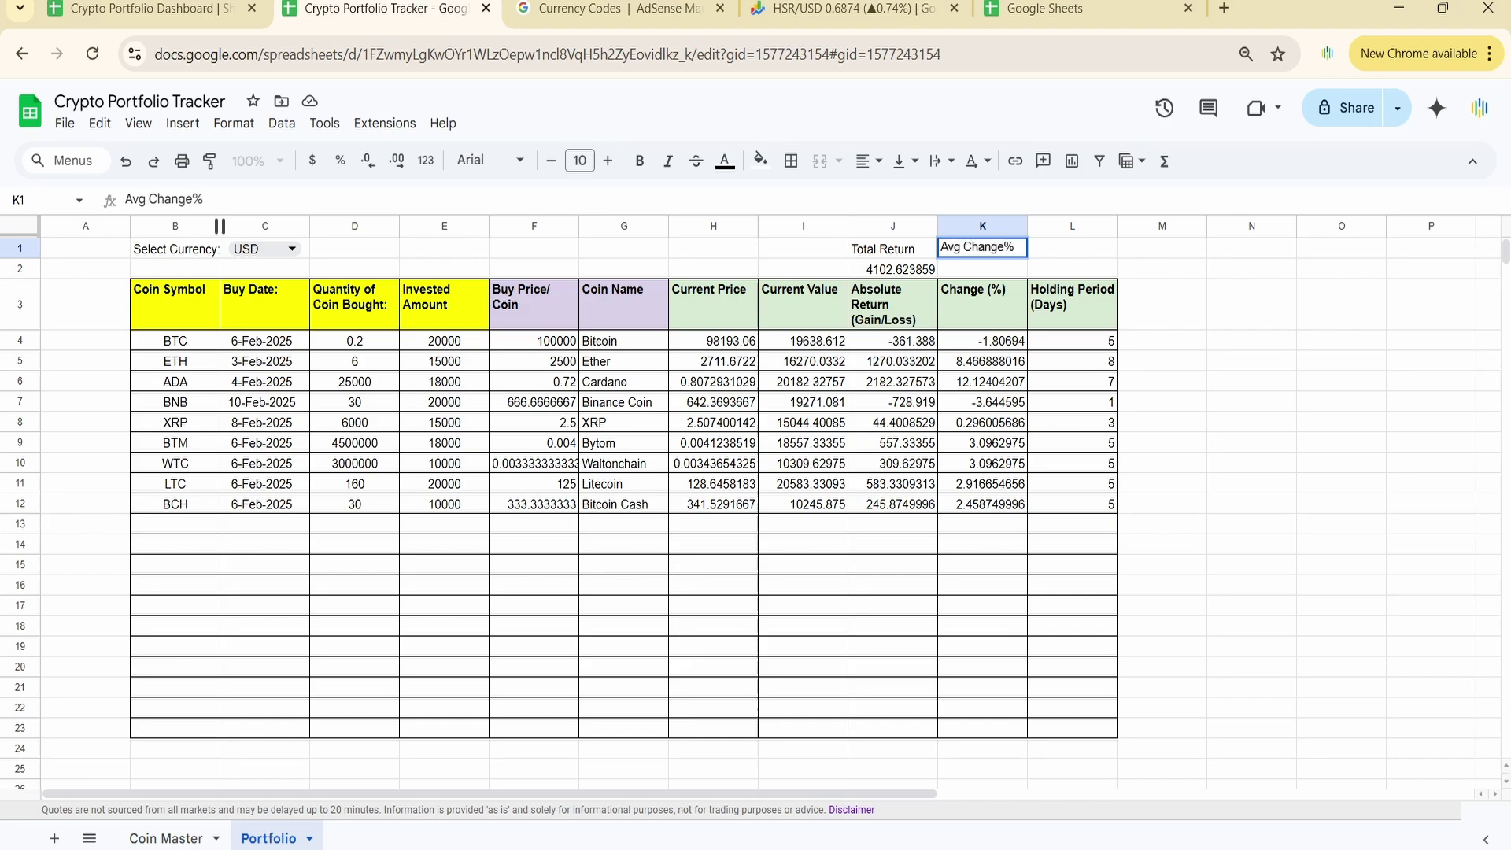
key("Return")
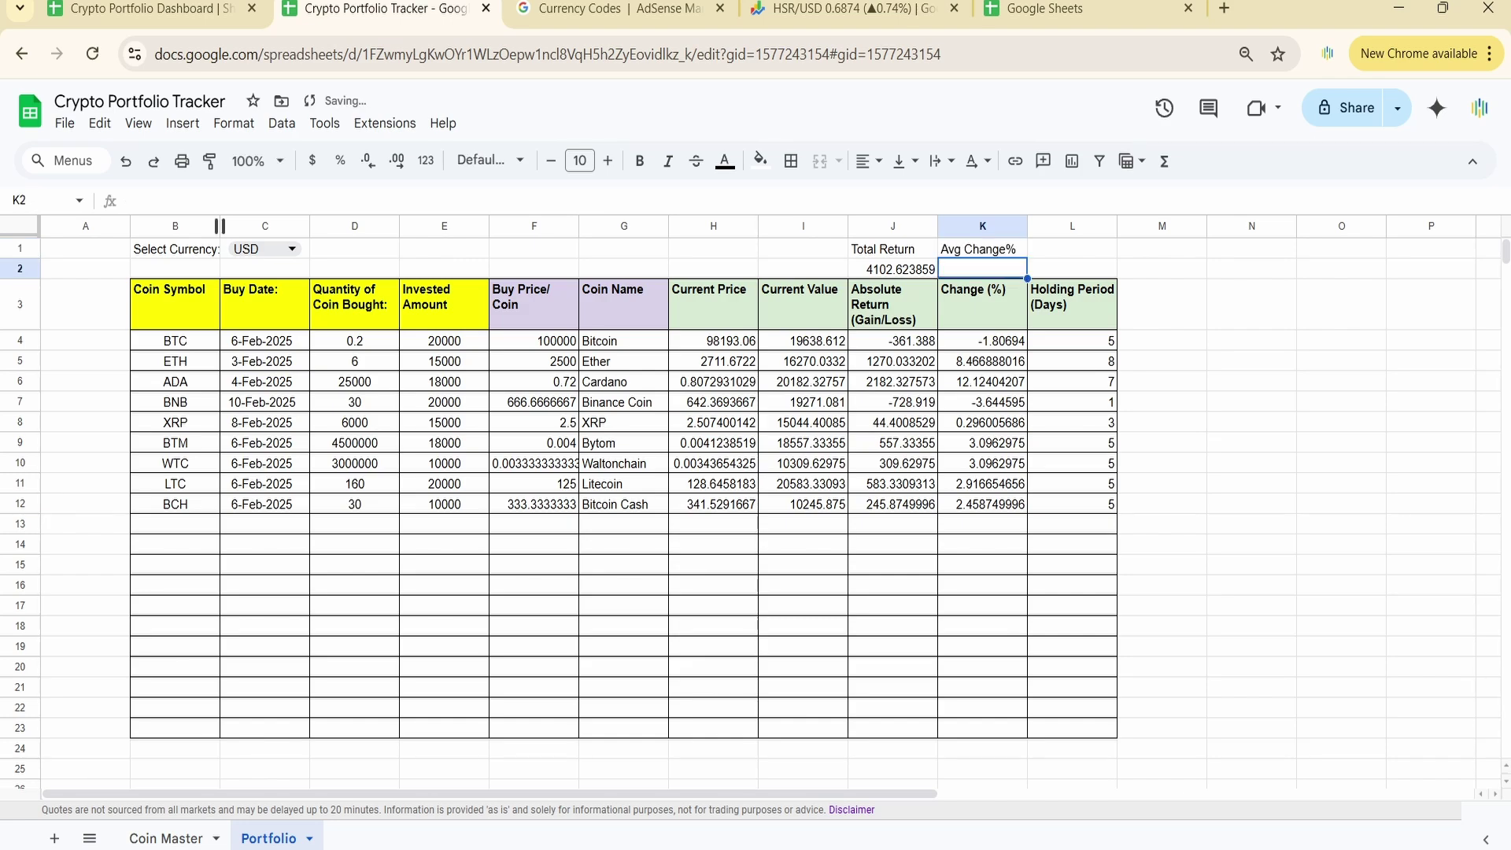
Step: Calculate the average percentage change in K2 with =AVERAGE(K4:K23)
type("=AVer")
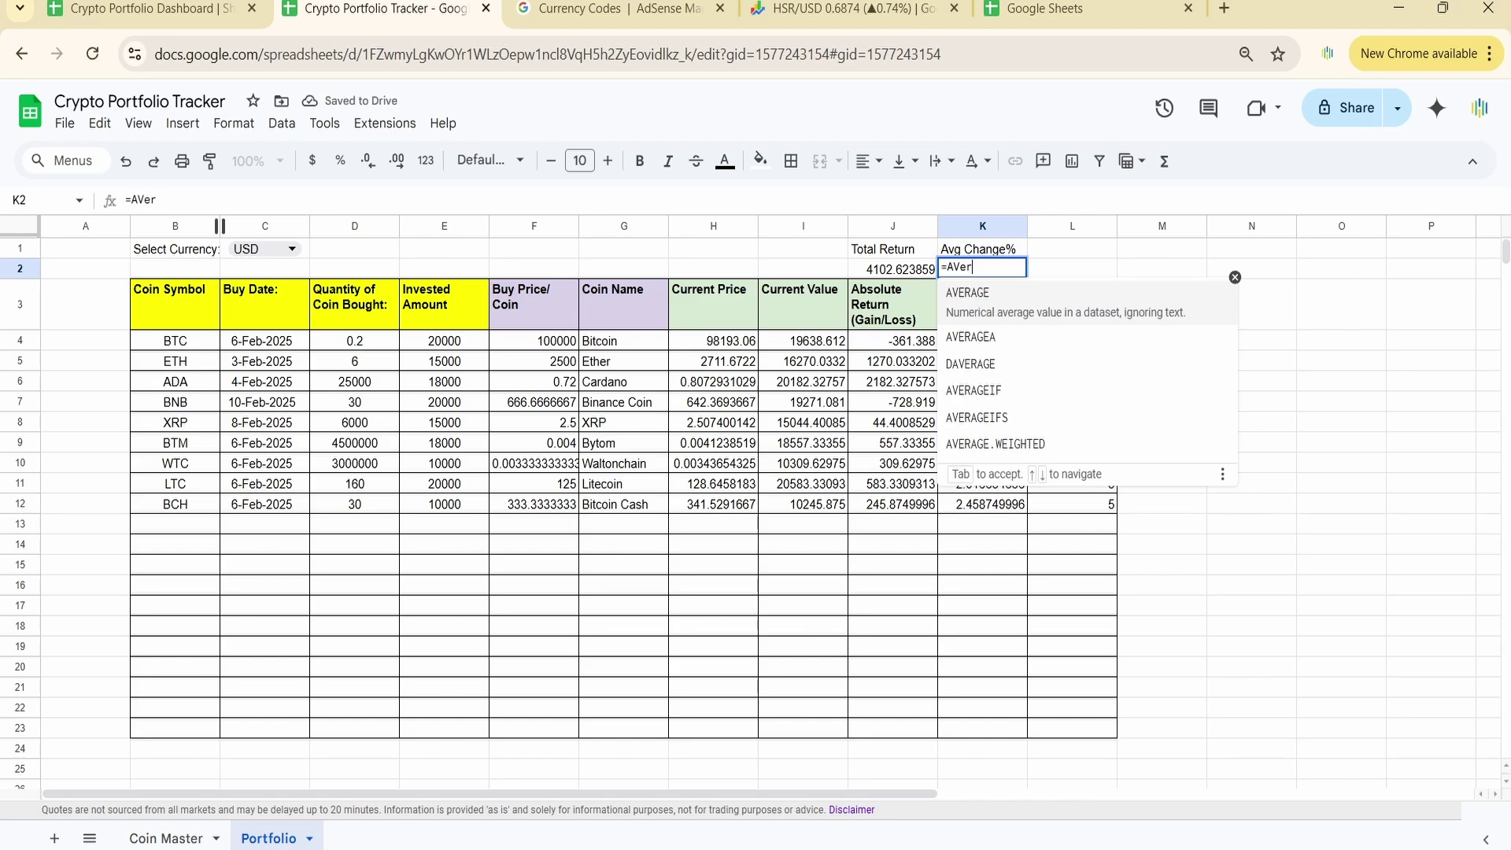
left_click(1005, 307)
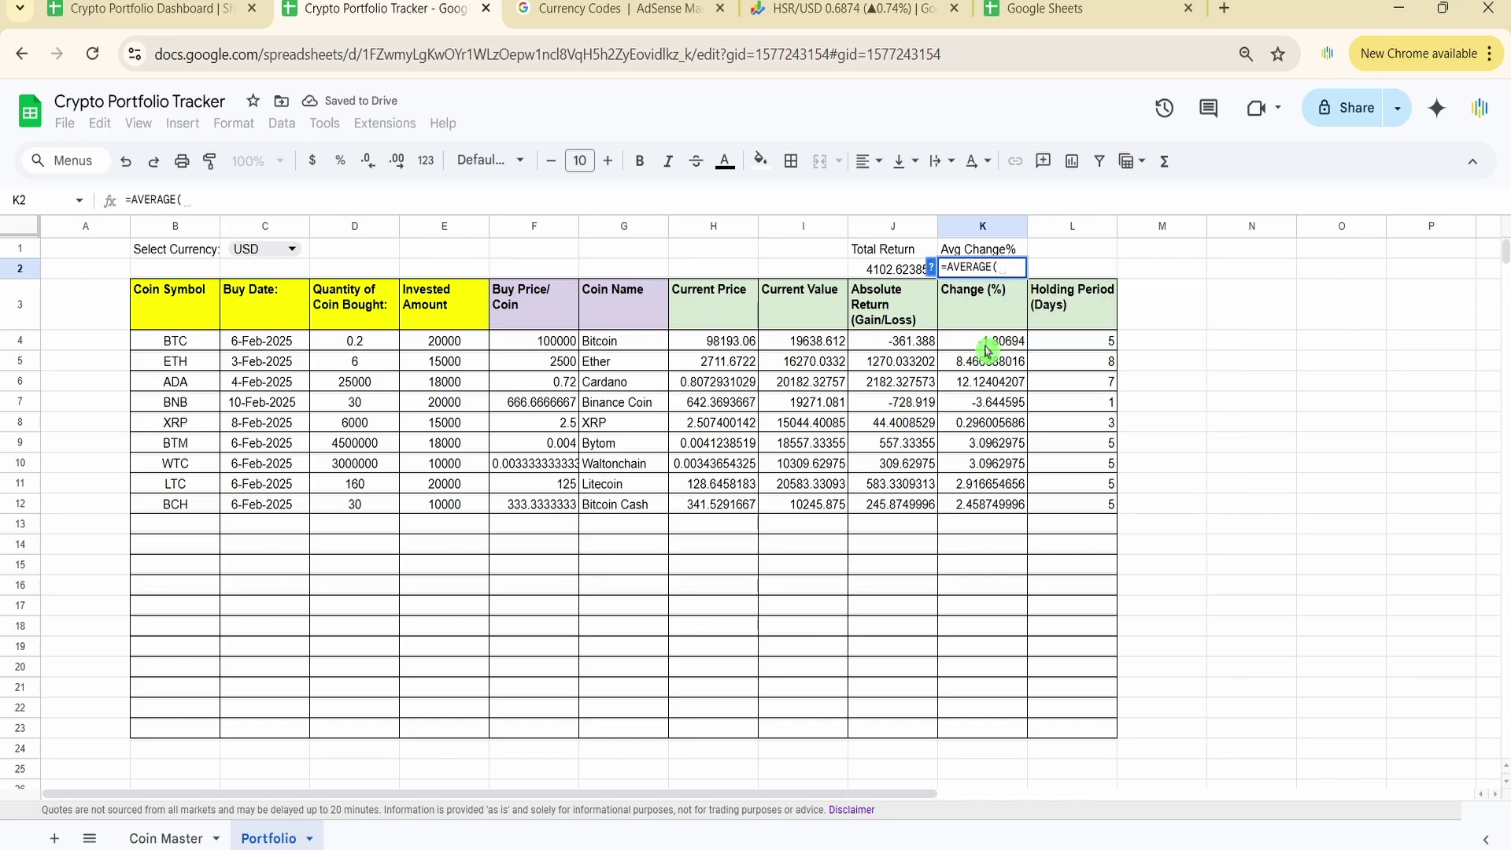
left_click(986, 351)
key("ctrl+shift+Down")
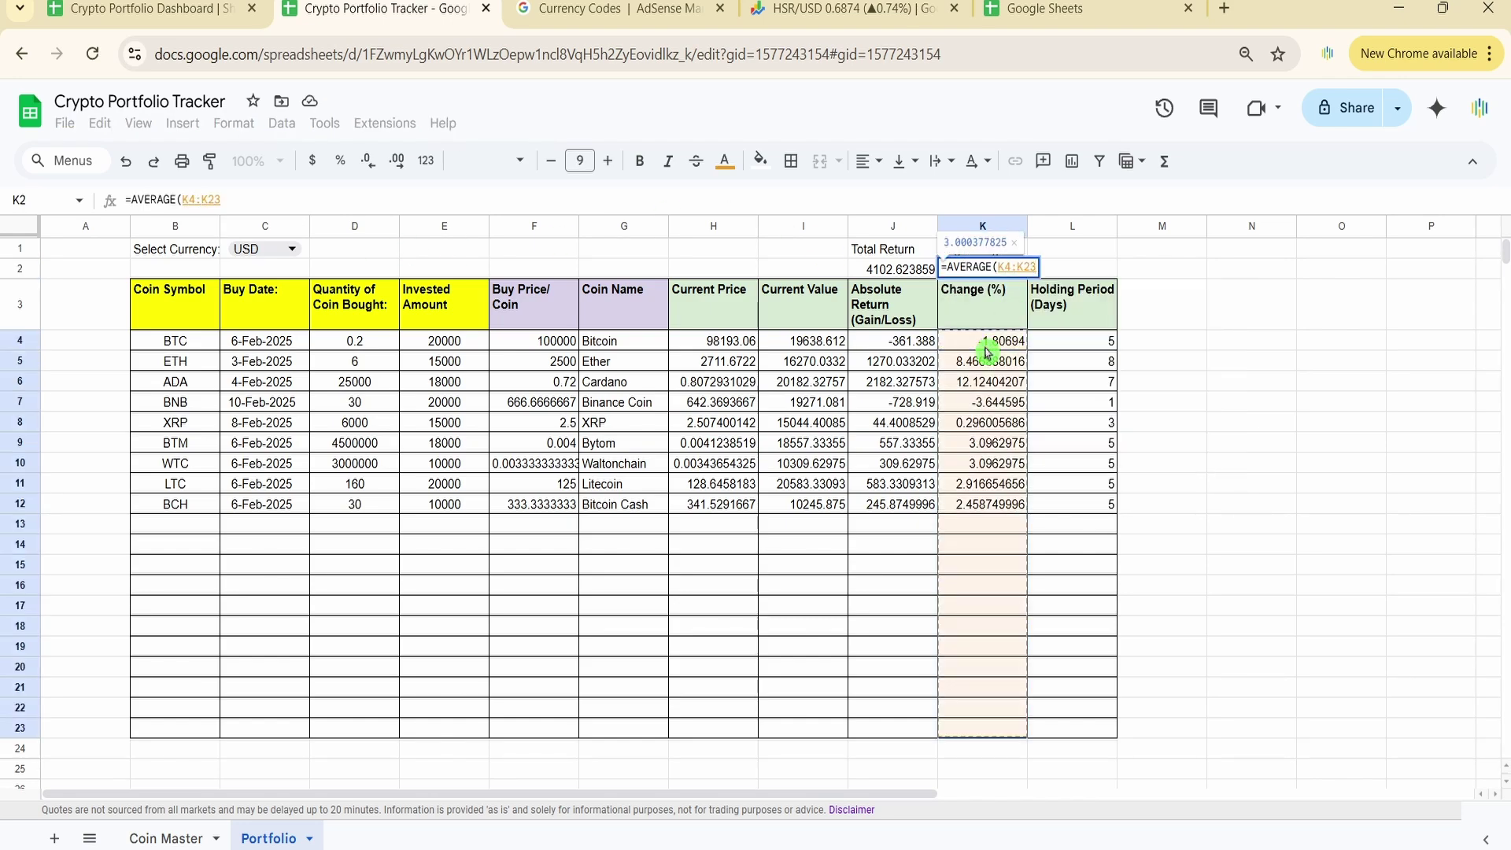
key("Return")
Step: Enter the label Avg. Holding period in L1
key("Up")
key("Up")
key("Right")
type("A")
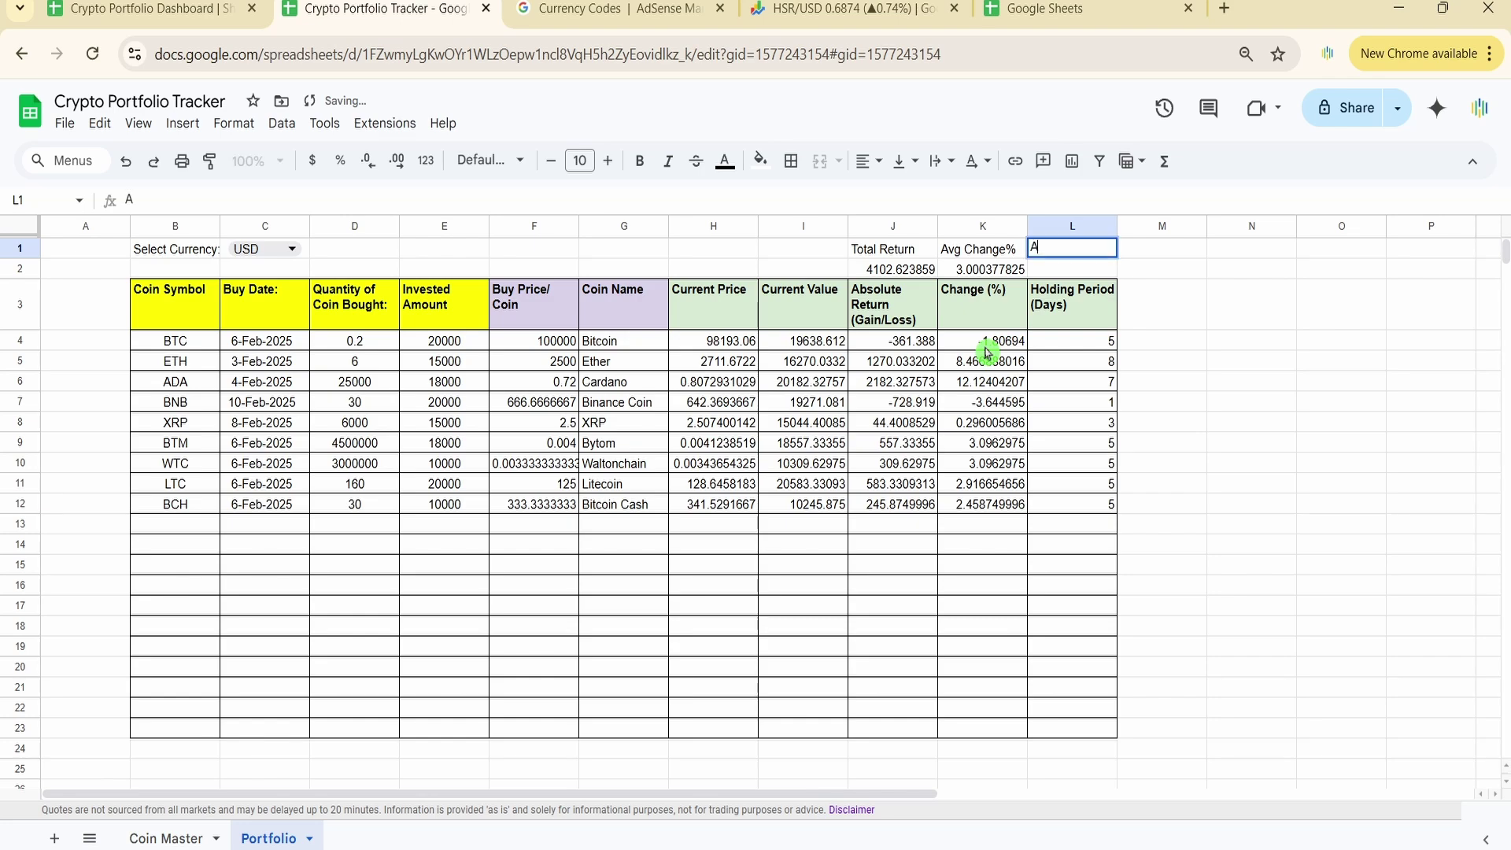
type("vg. Holdi")
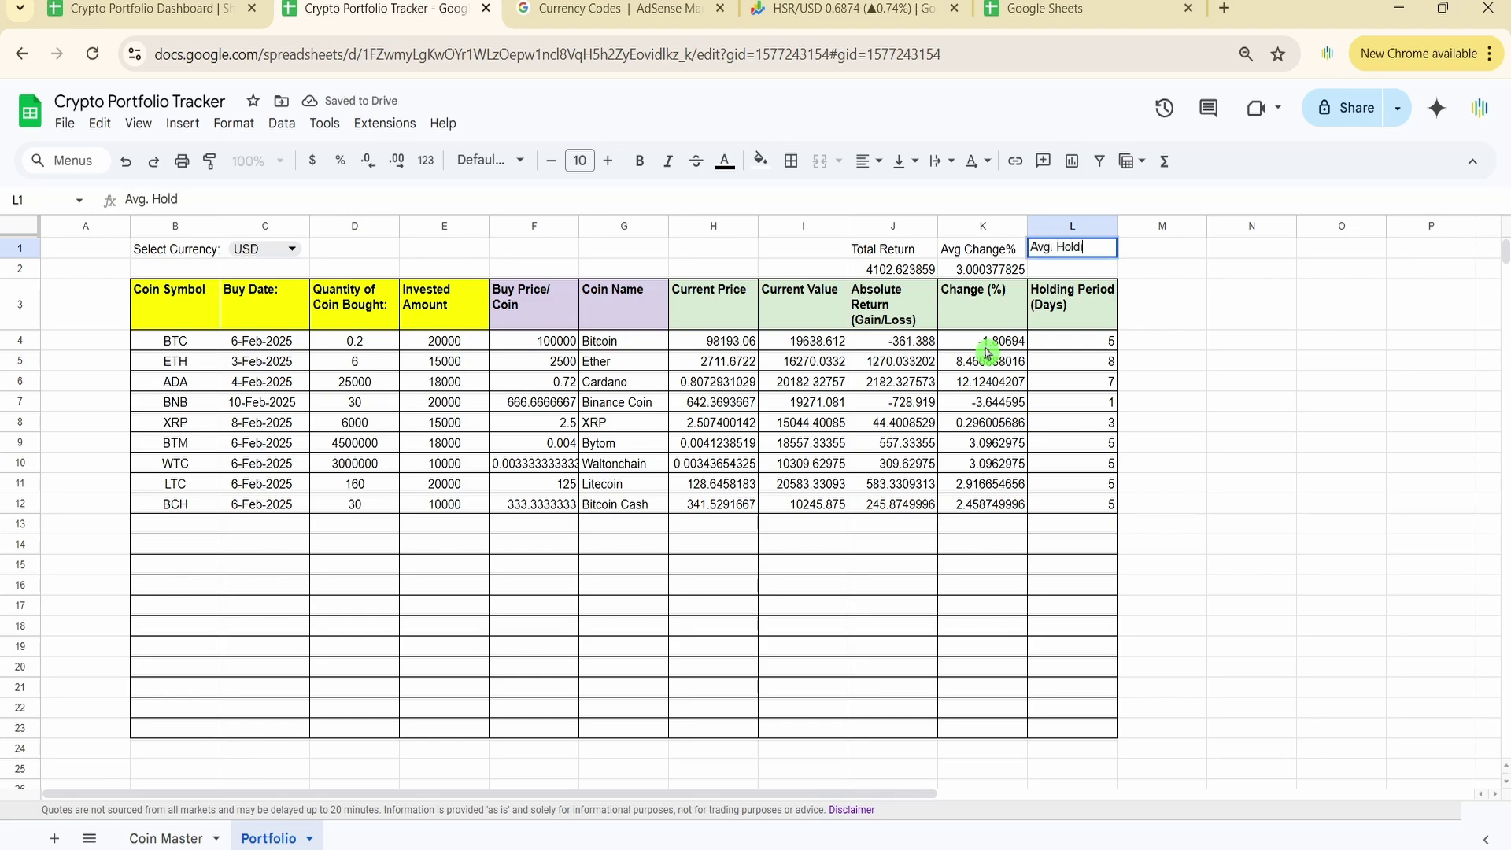
type("ng period")
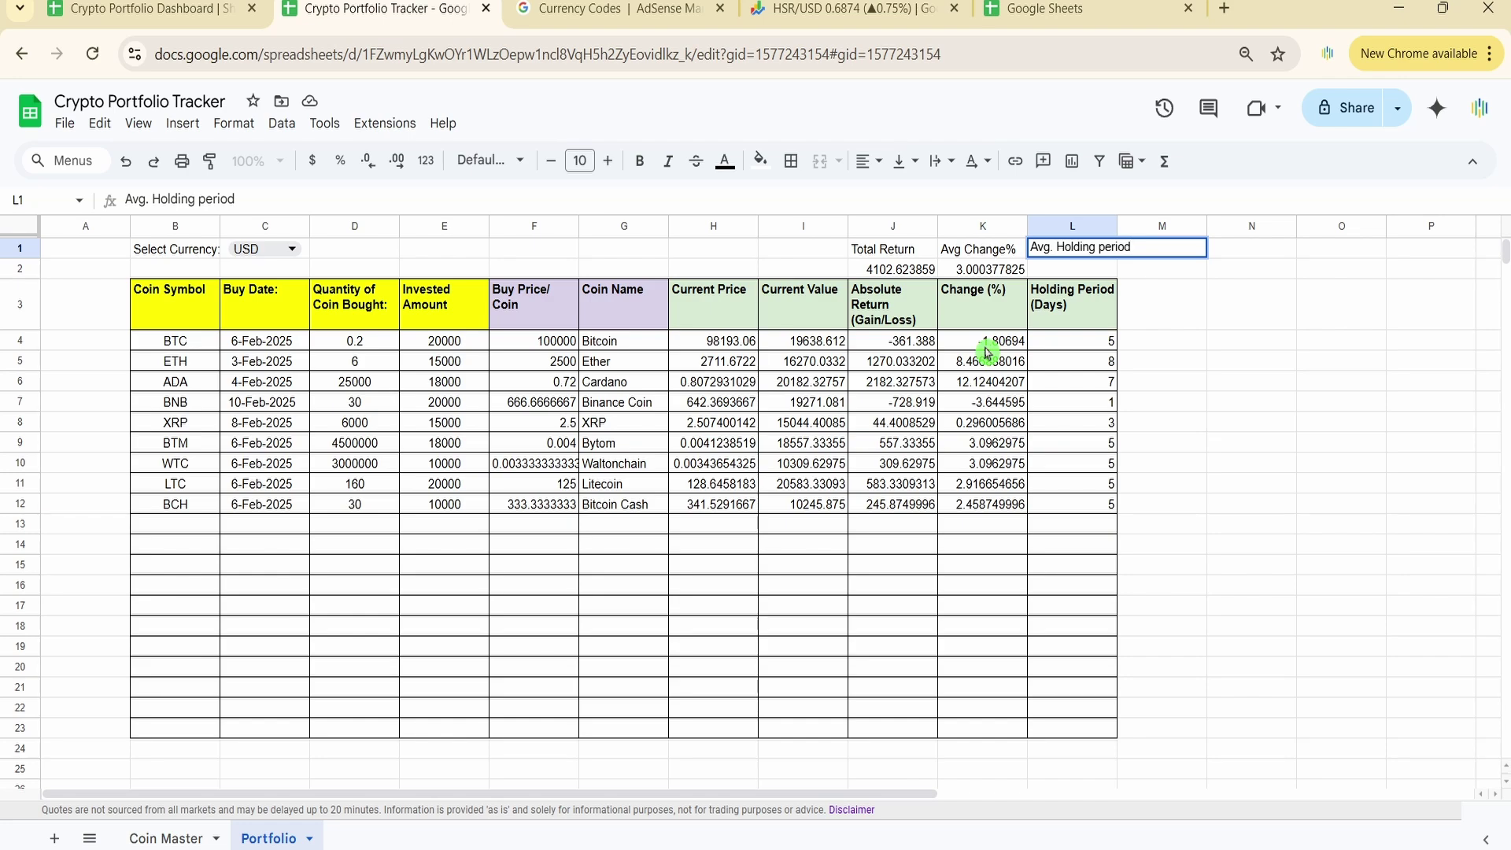
key("Return")
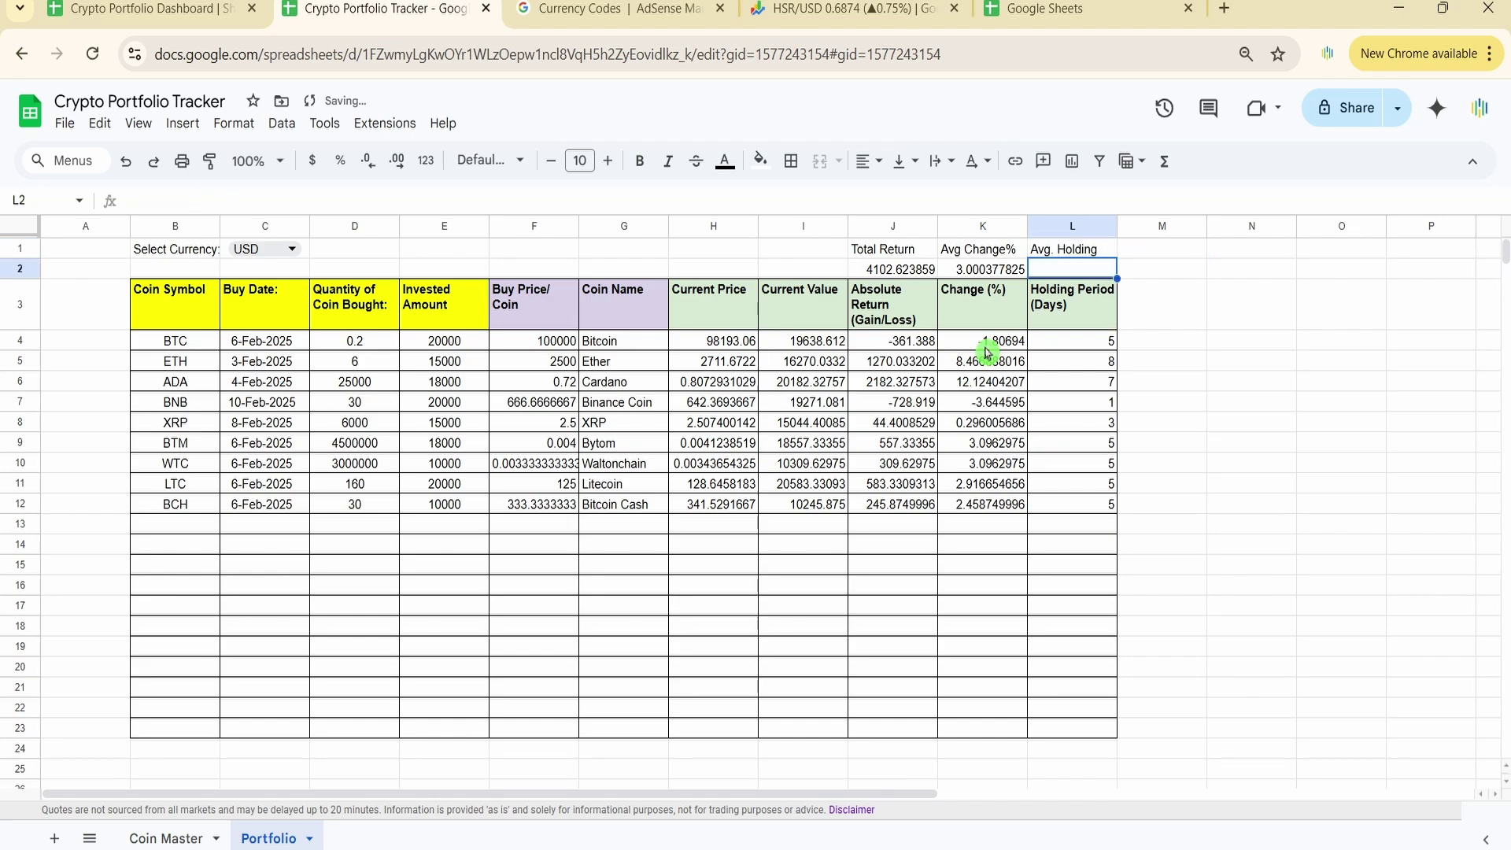
Step: Calculate the average holding period in L2 with =AVERAGE(L4:L23)
type("=Aver")
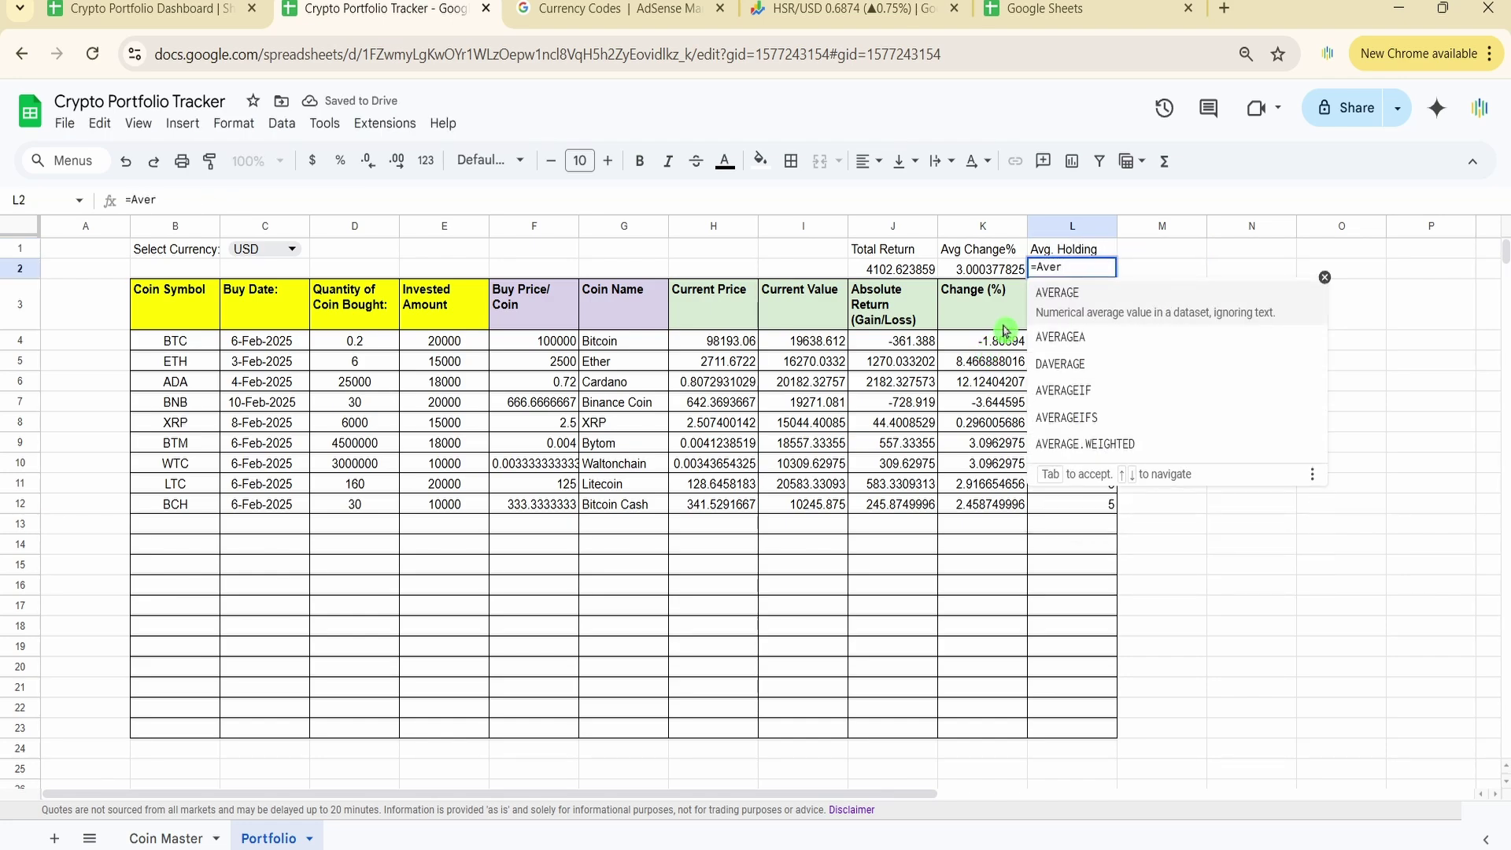
left_click(1060, 296)
left_click(1099, 340)
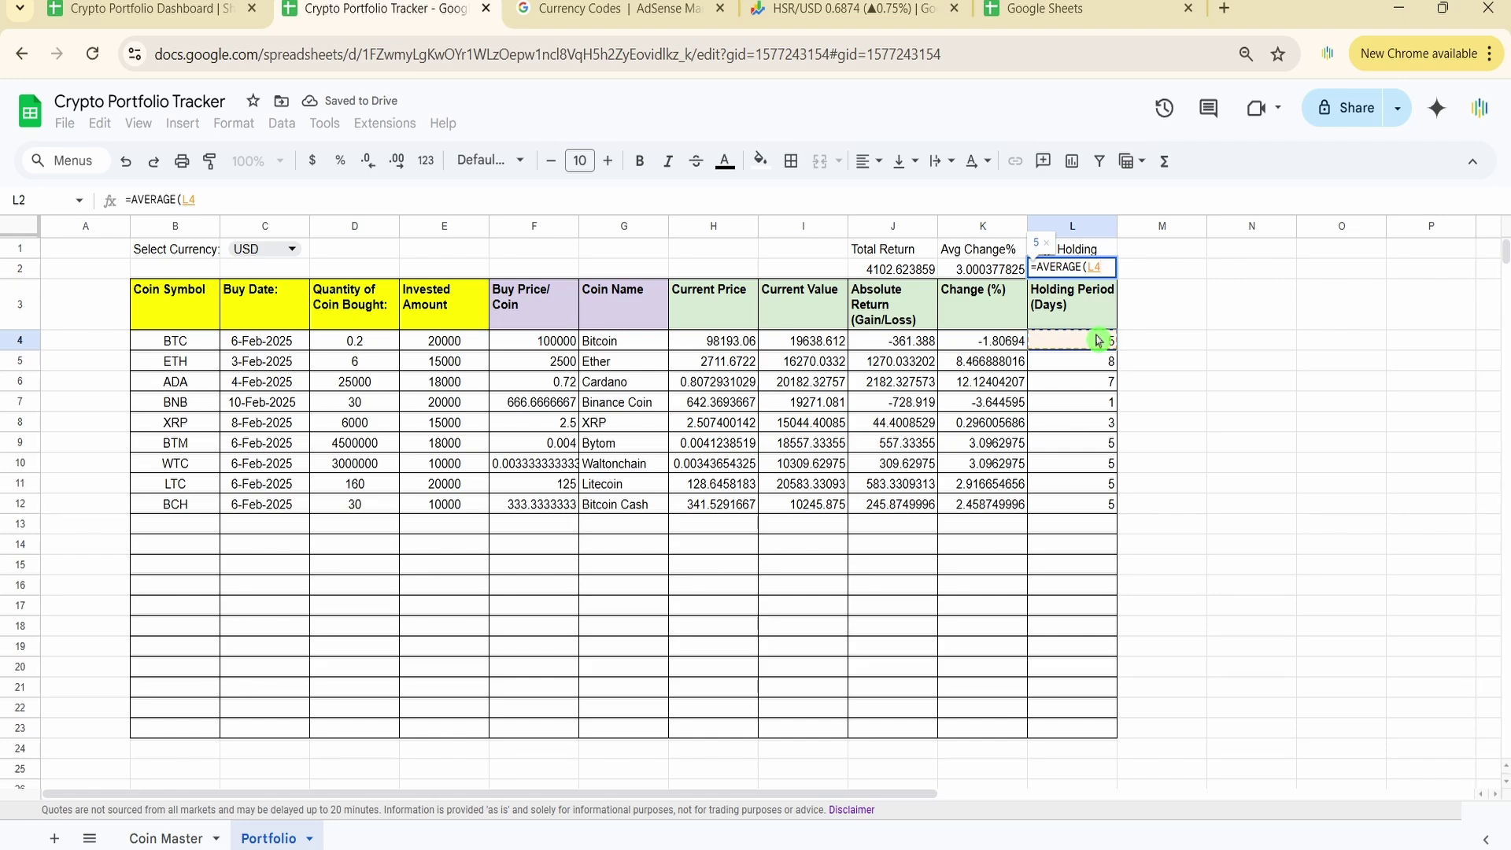
key("ctrl+shift+Down")
key("Return")
Step: Format the summary labels in J1:L1 in bold with a cyan fill
key("Up")
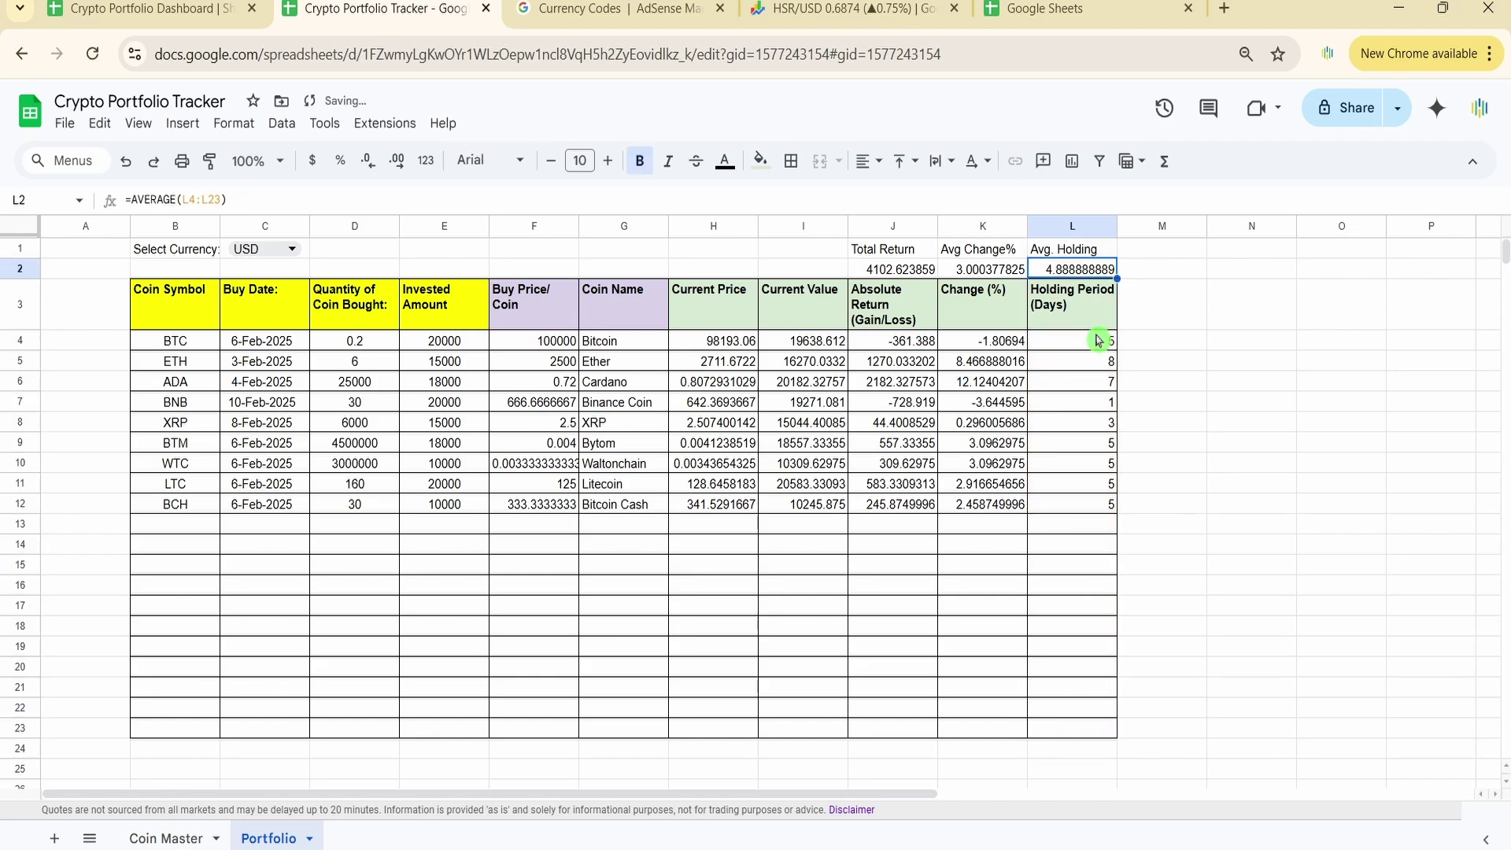
key("Up")
key("Left")
key("Left")
key("shift+Right")
key("shift+Right")
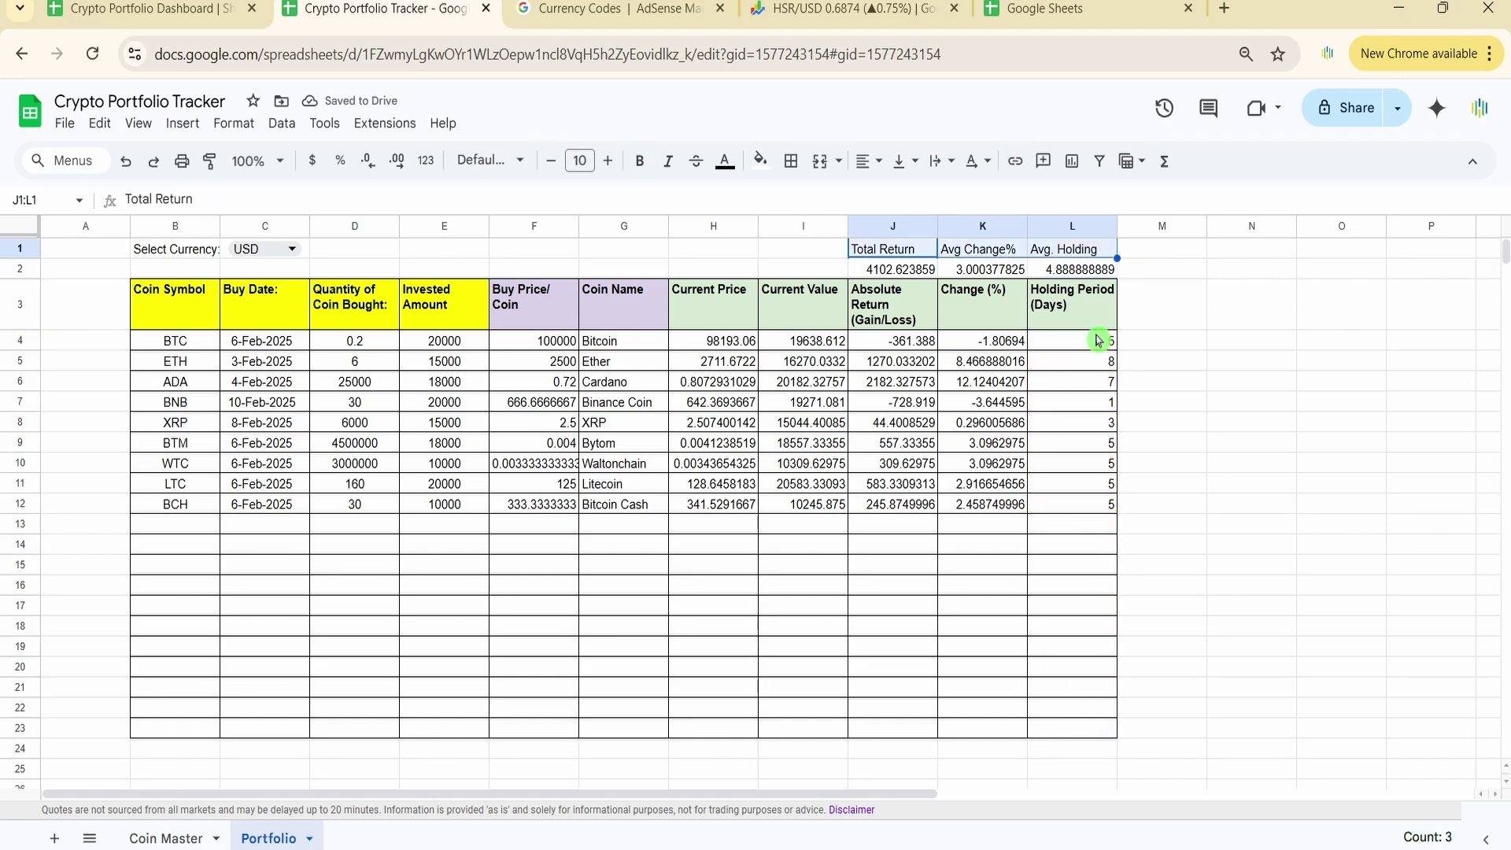
left_click(640, 160)
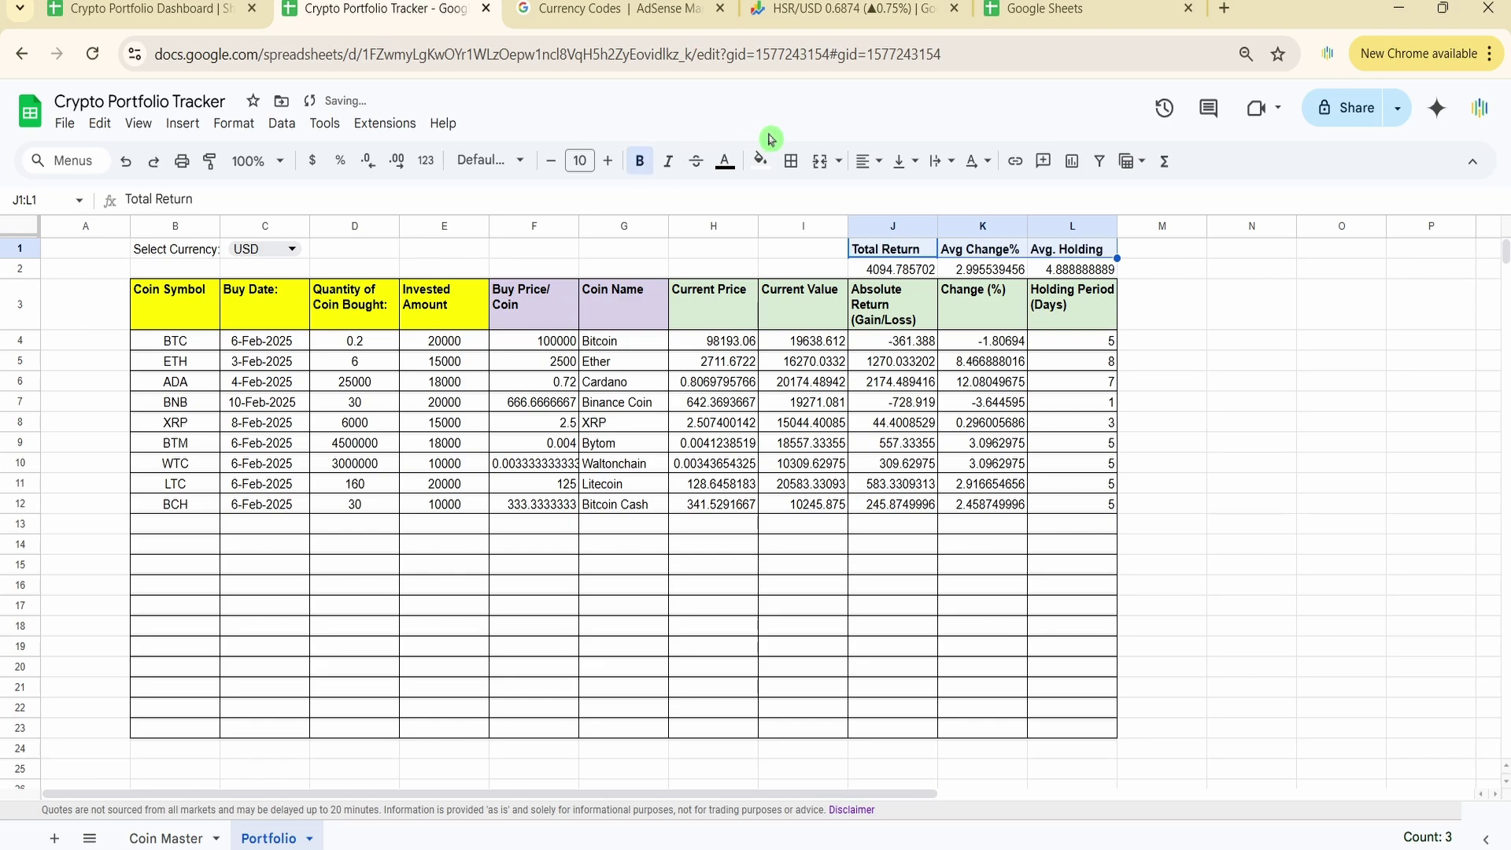
left_click(761, 161)
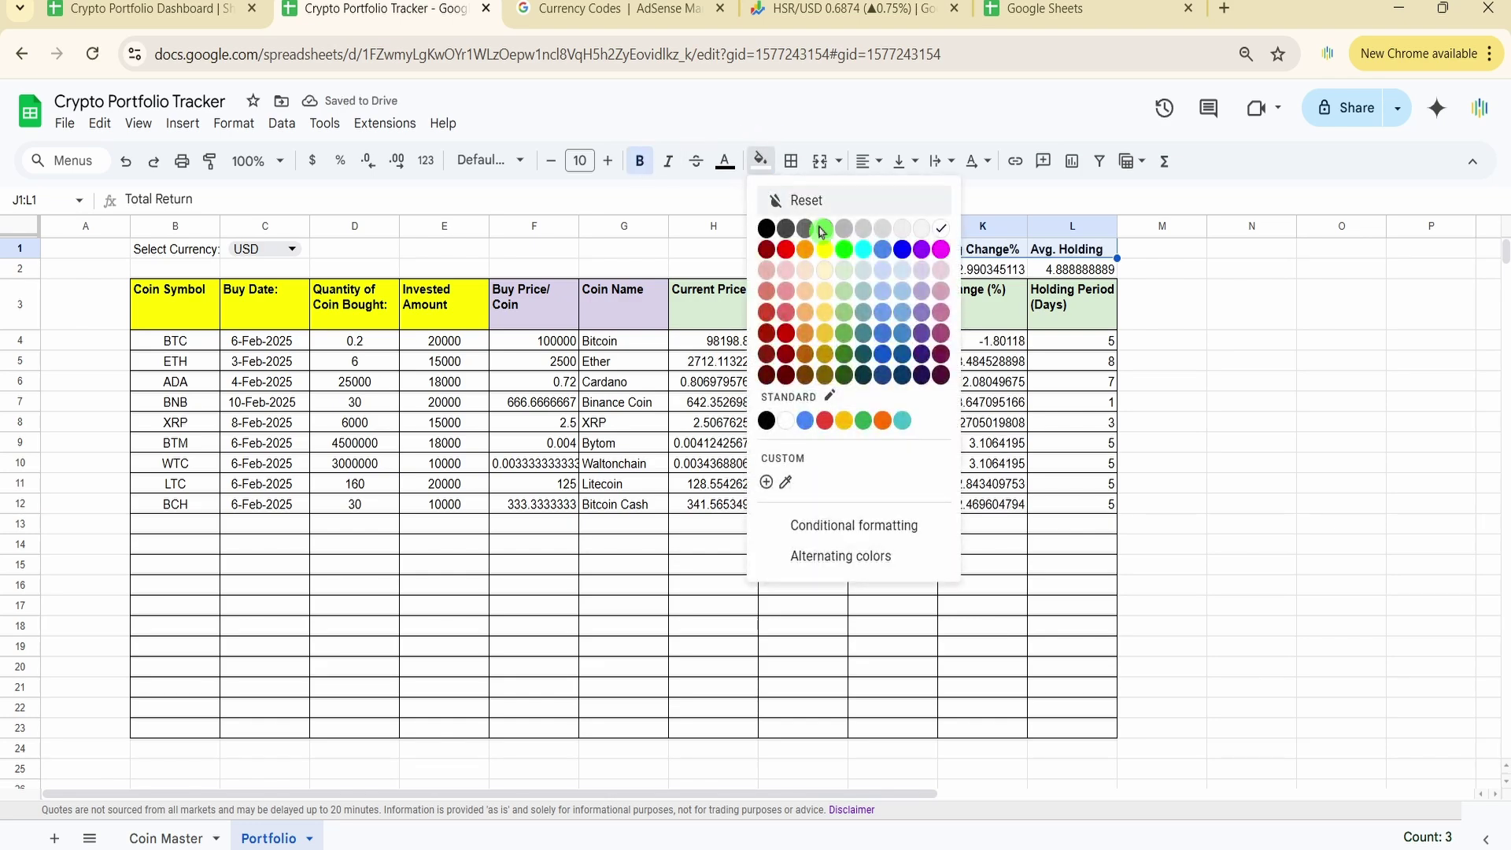
left_click(863, 250)
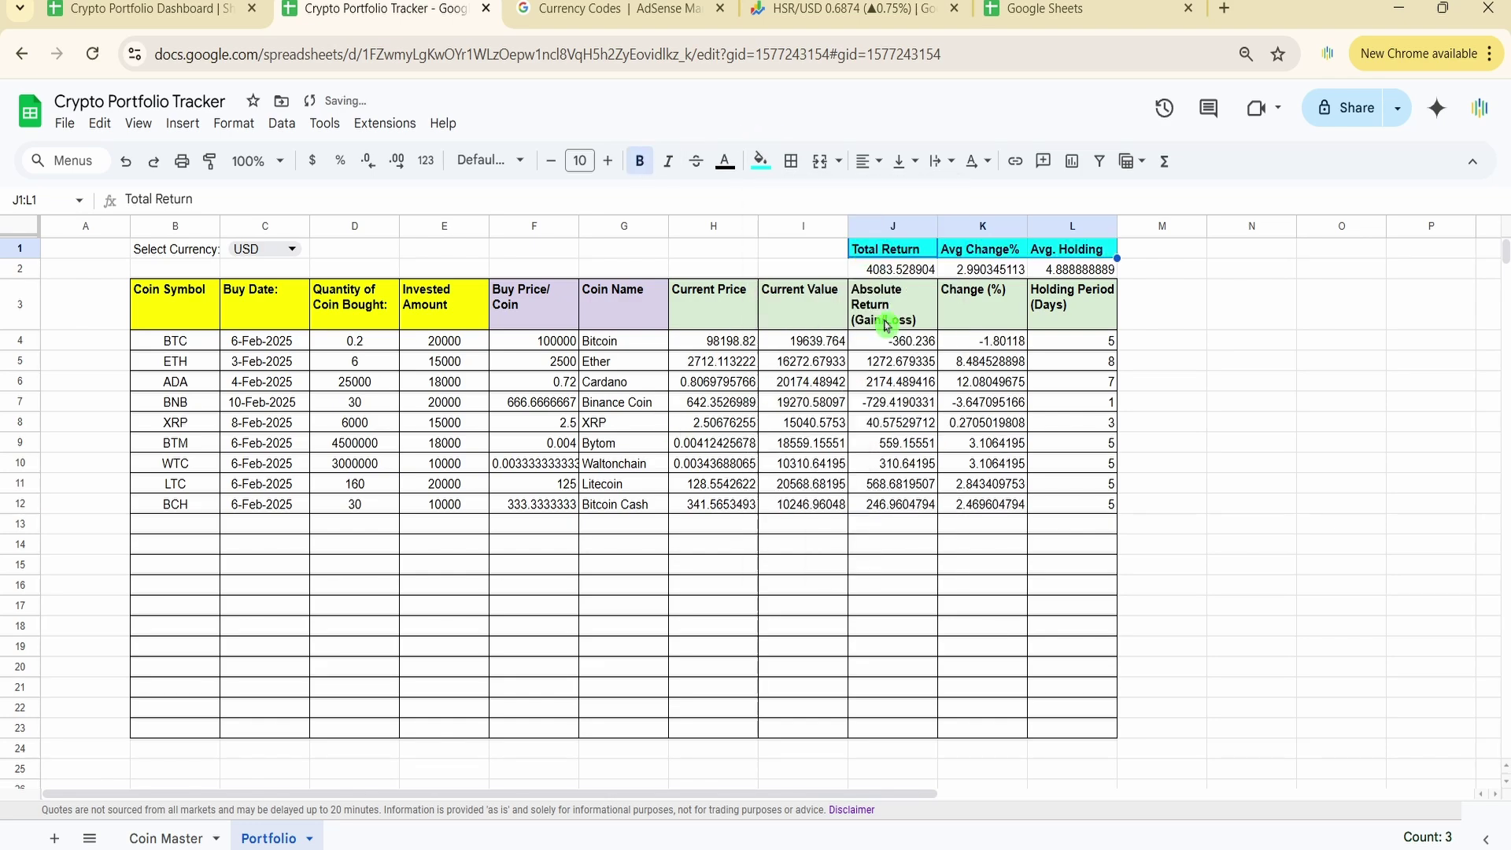
left_click(898, 270)
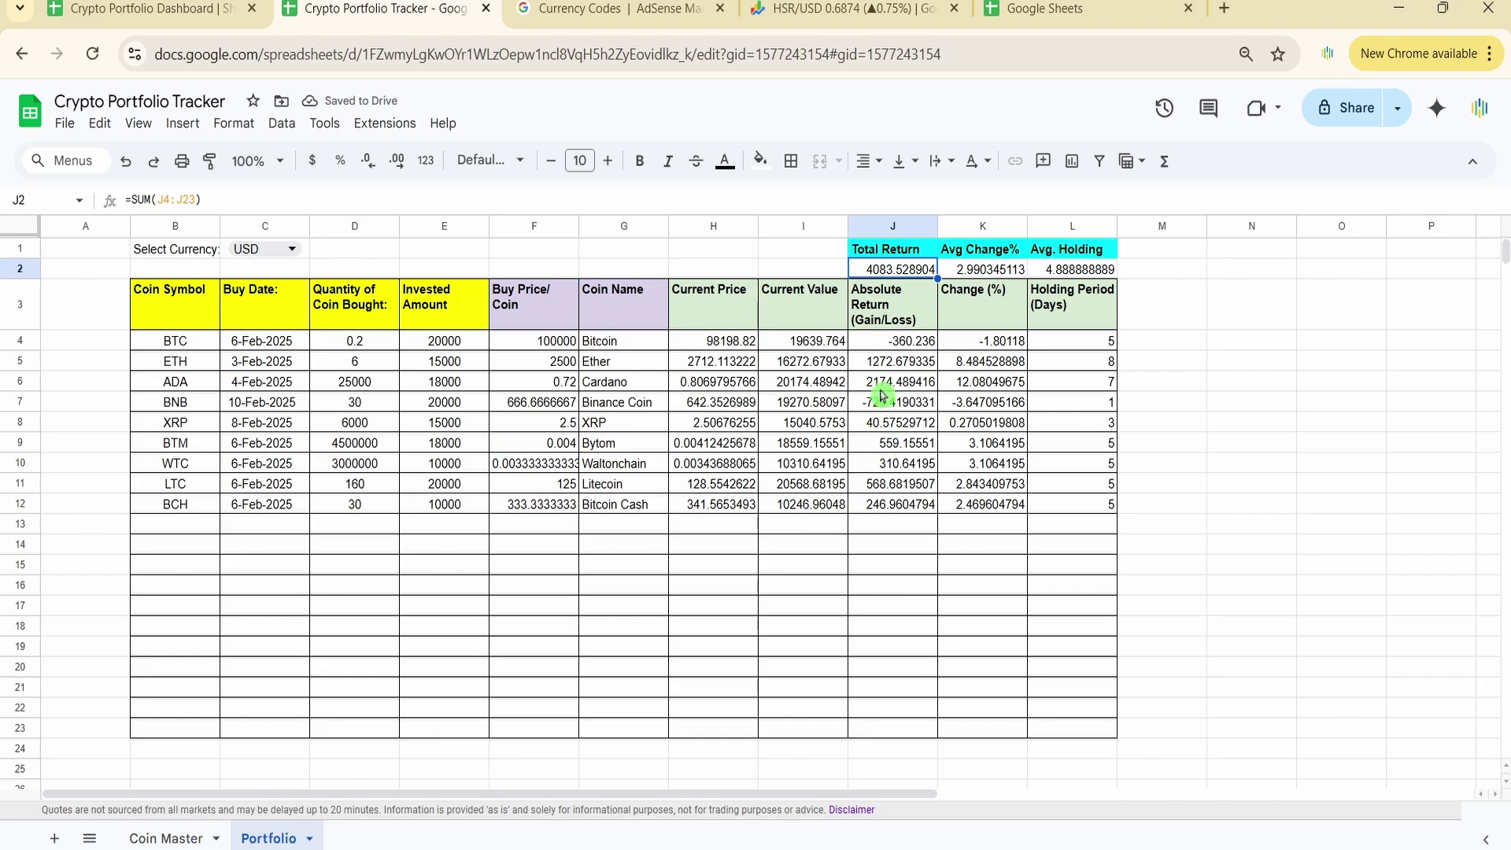
Step: Apply a red-white-green color scale with its midpoint at the 50th percentile to the absolute returns in J4:J23
left_click_drag(894, 346, 896, 722)
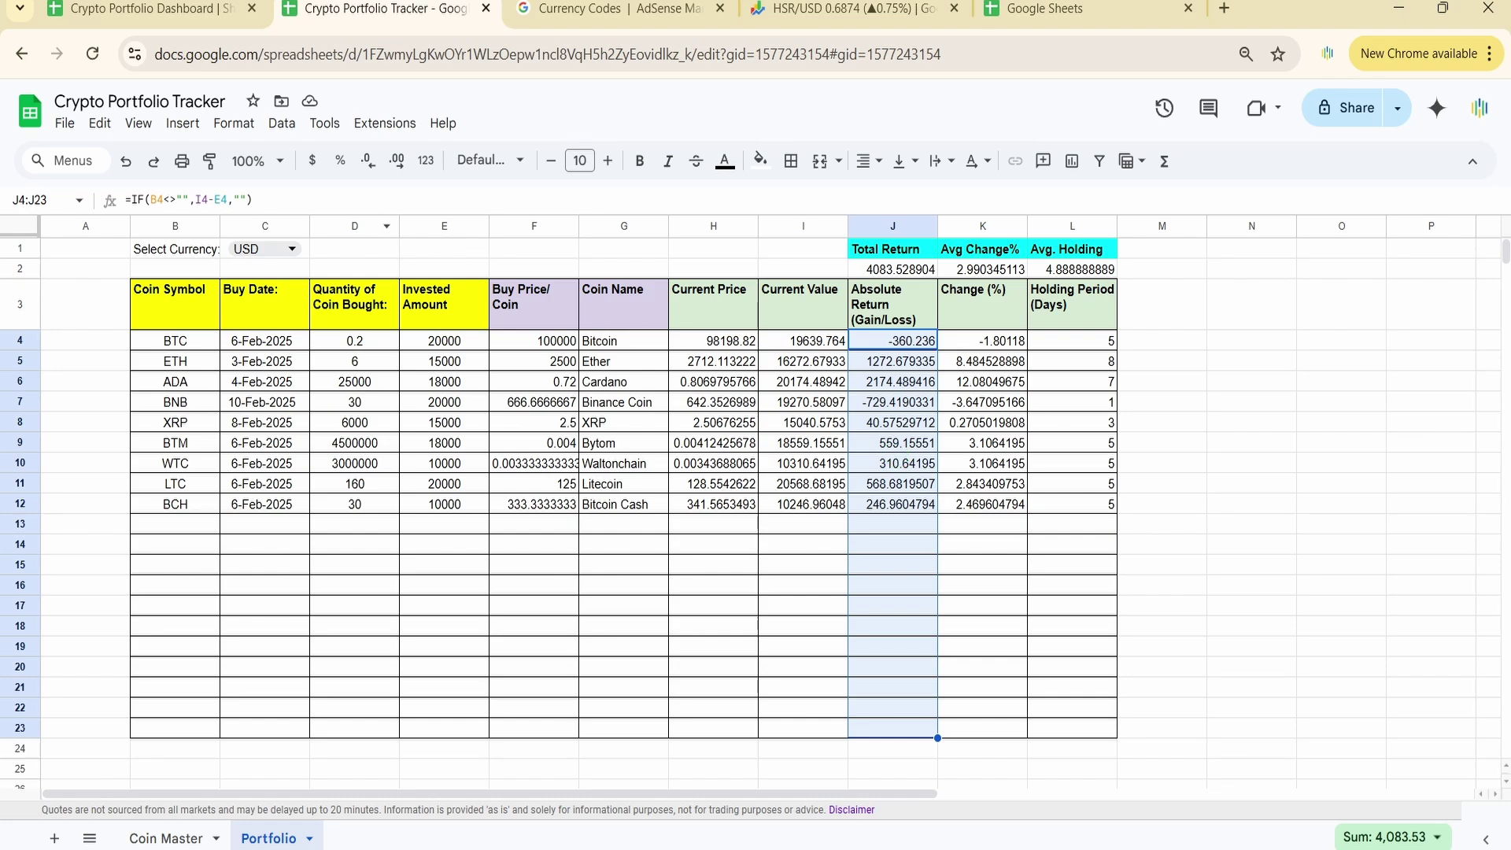
left_click(233, 122)
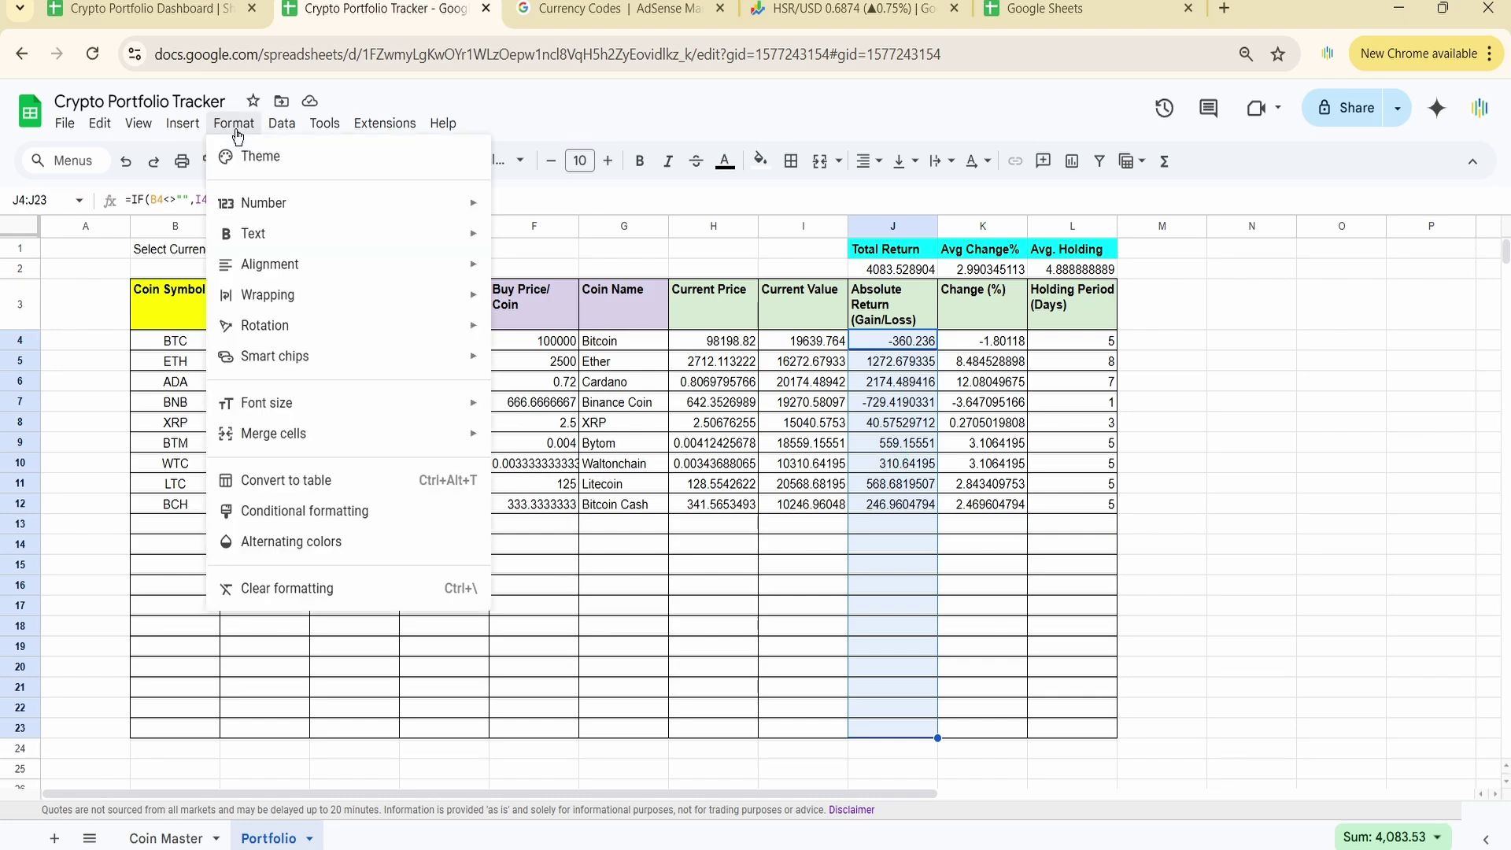
left_click(339, 510)
left_click(1423, 220)
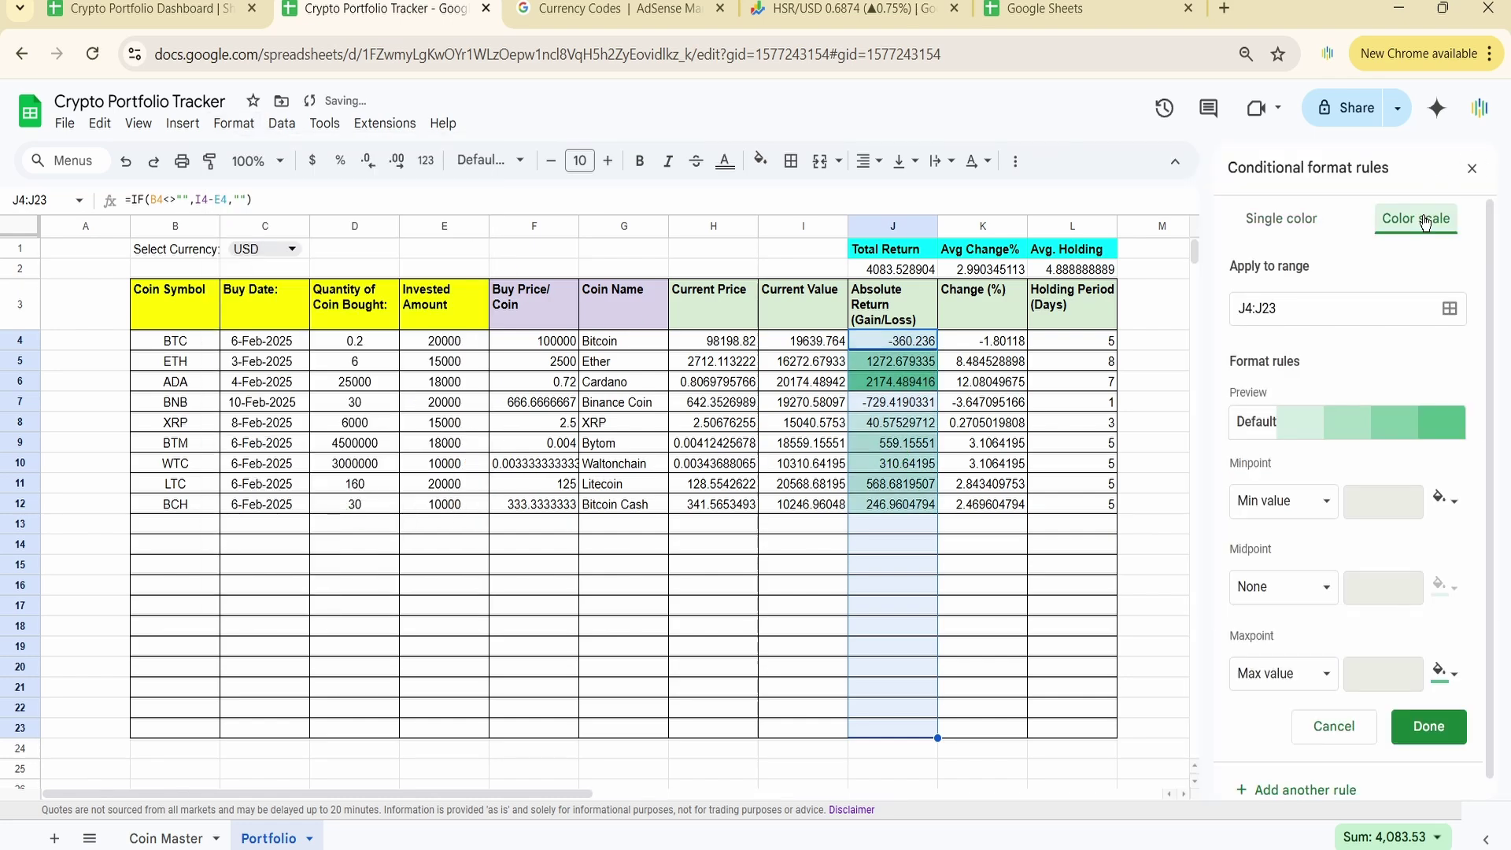
left_click(1379, 426)
left_click(1272, 580)
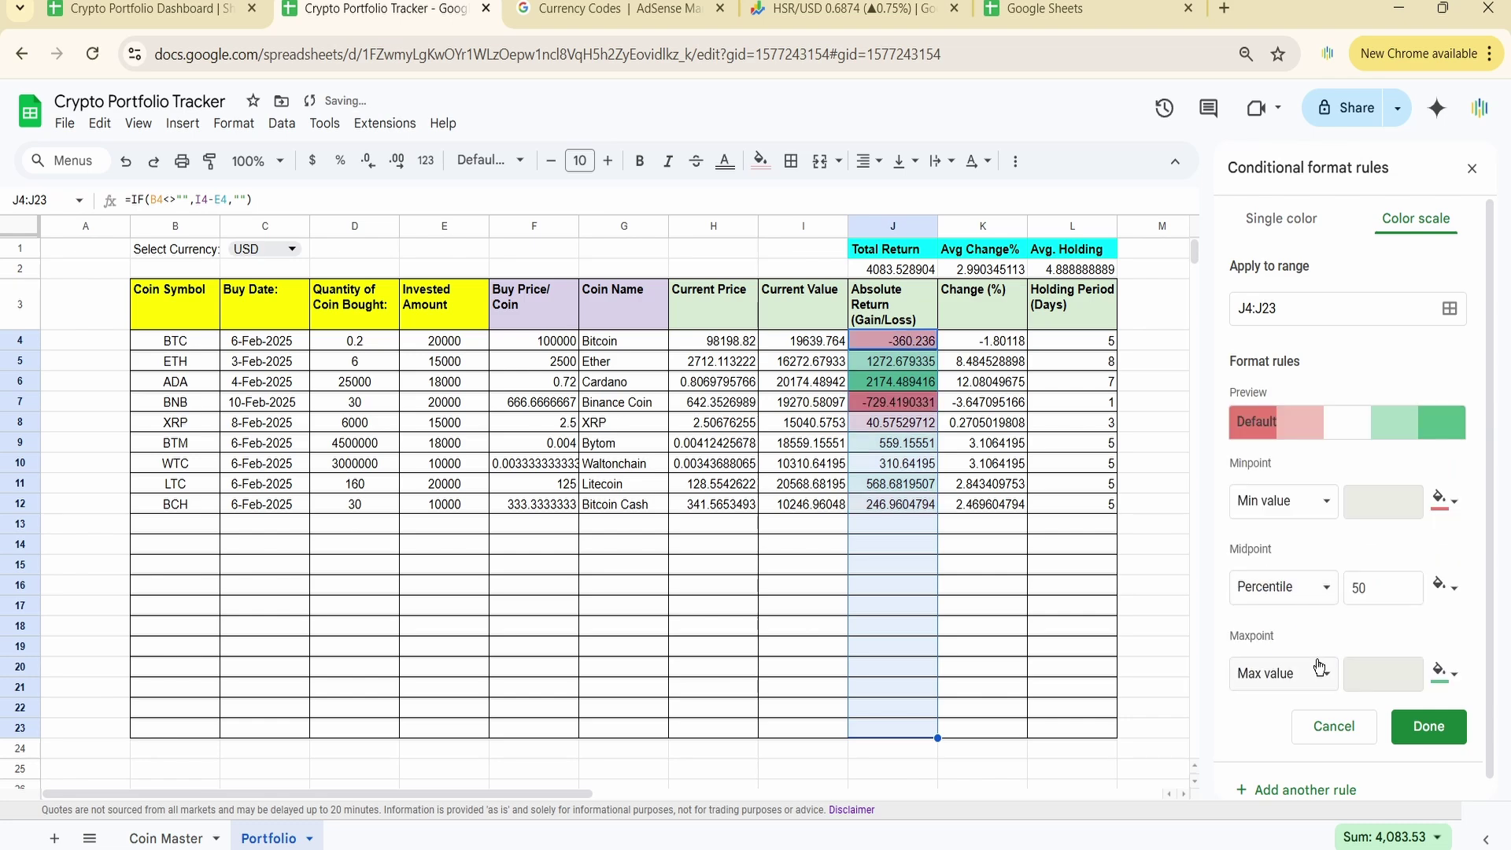
left_click(1444, 728)
Step: Apply a red-white-green color scale with a 50th percentile midpoint to the percentage changes in K4:K23 and close the conditional format rules
left_click_drag(988, 348, 995, 730)
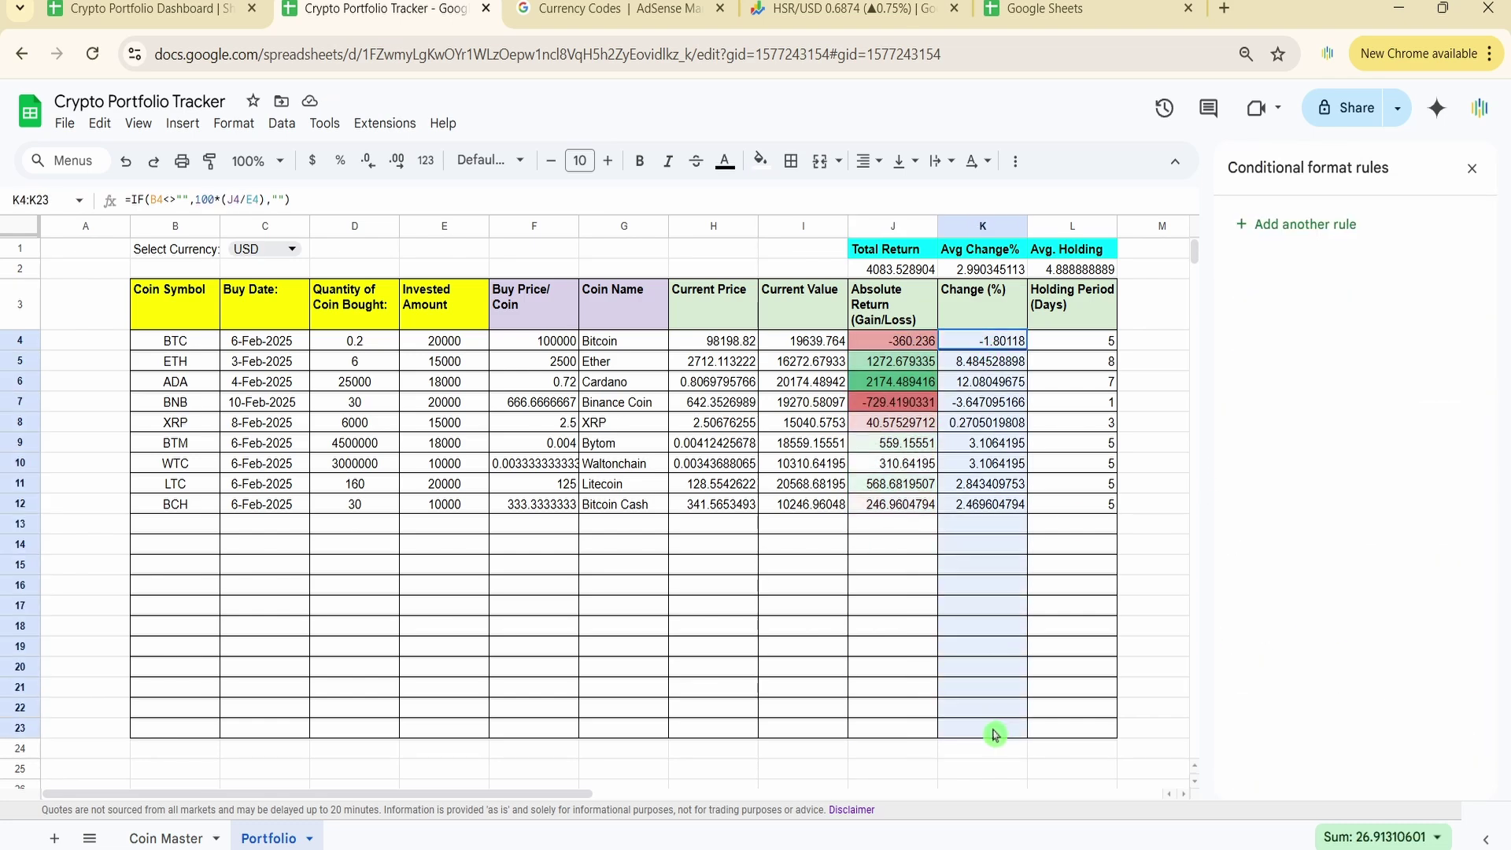
left_click(233, 123)
left_click(315, 415)
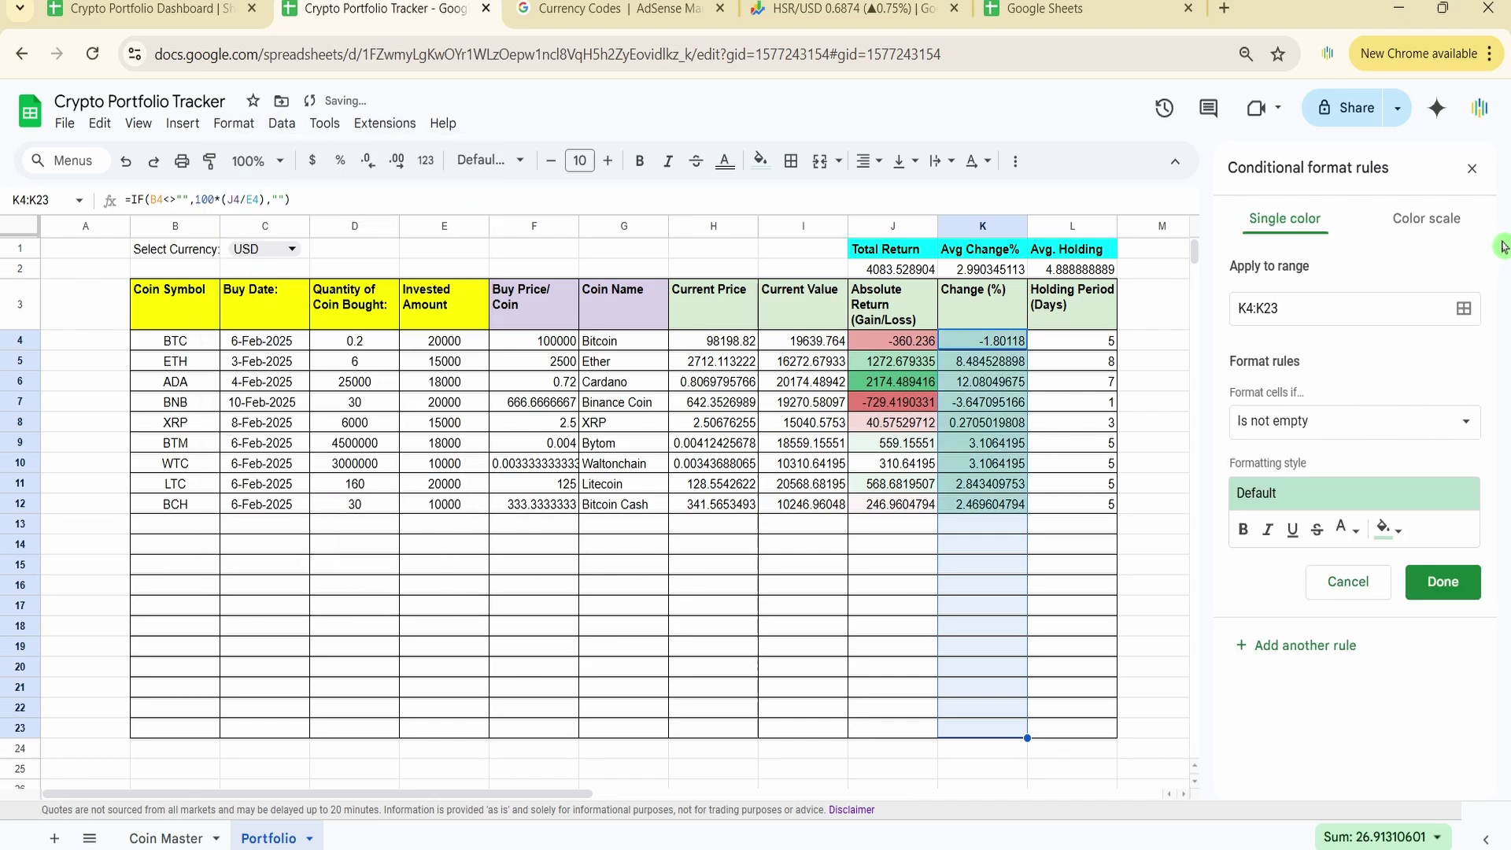
left_click(1424, 219)
left_click(1405, 421)
left_click(1342, 583)
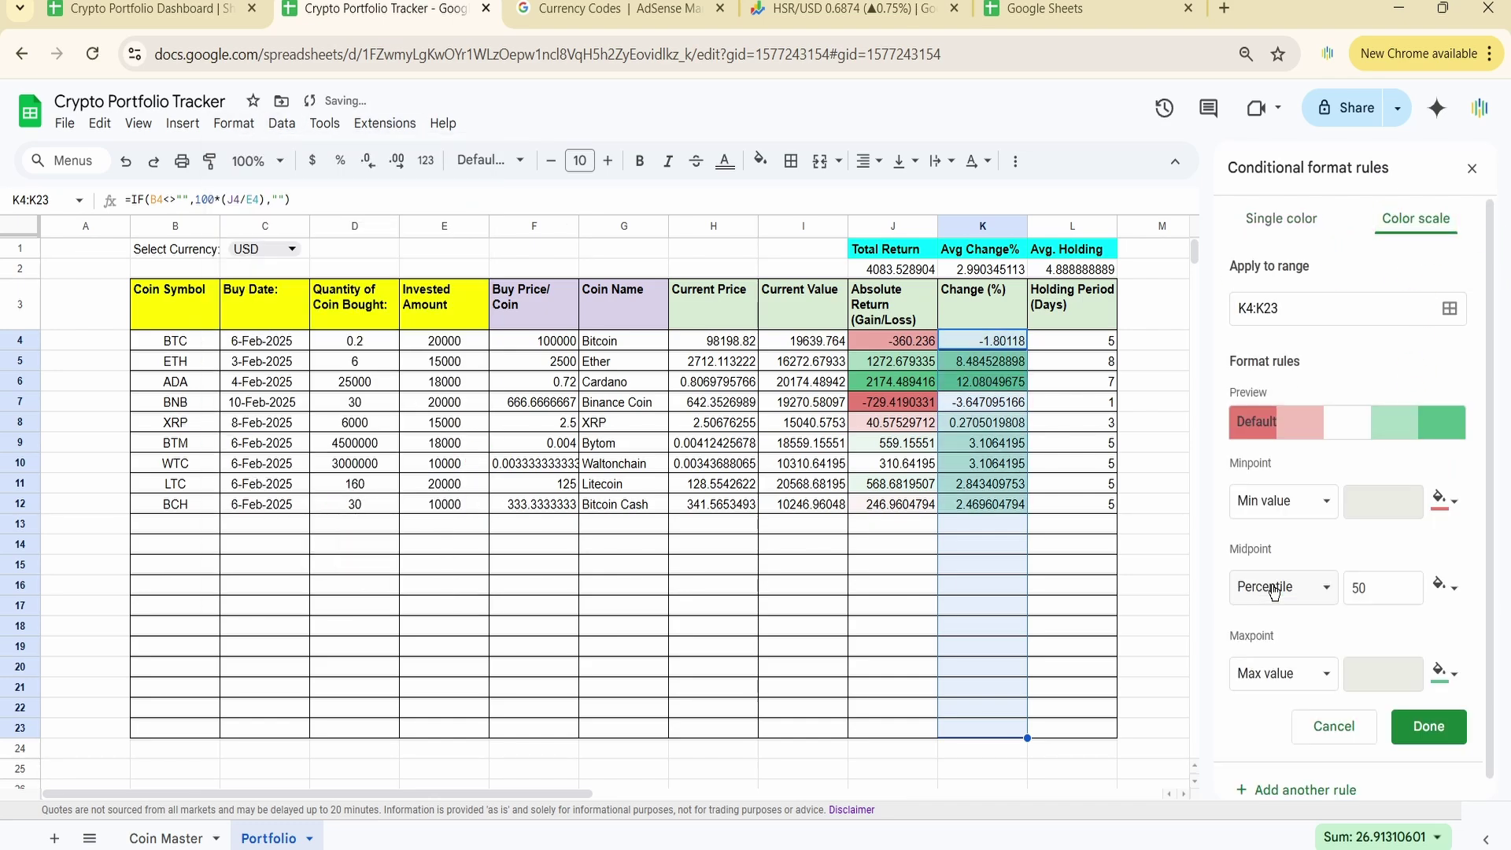
left_click(1429, 724)
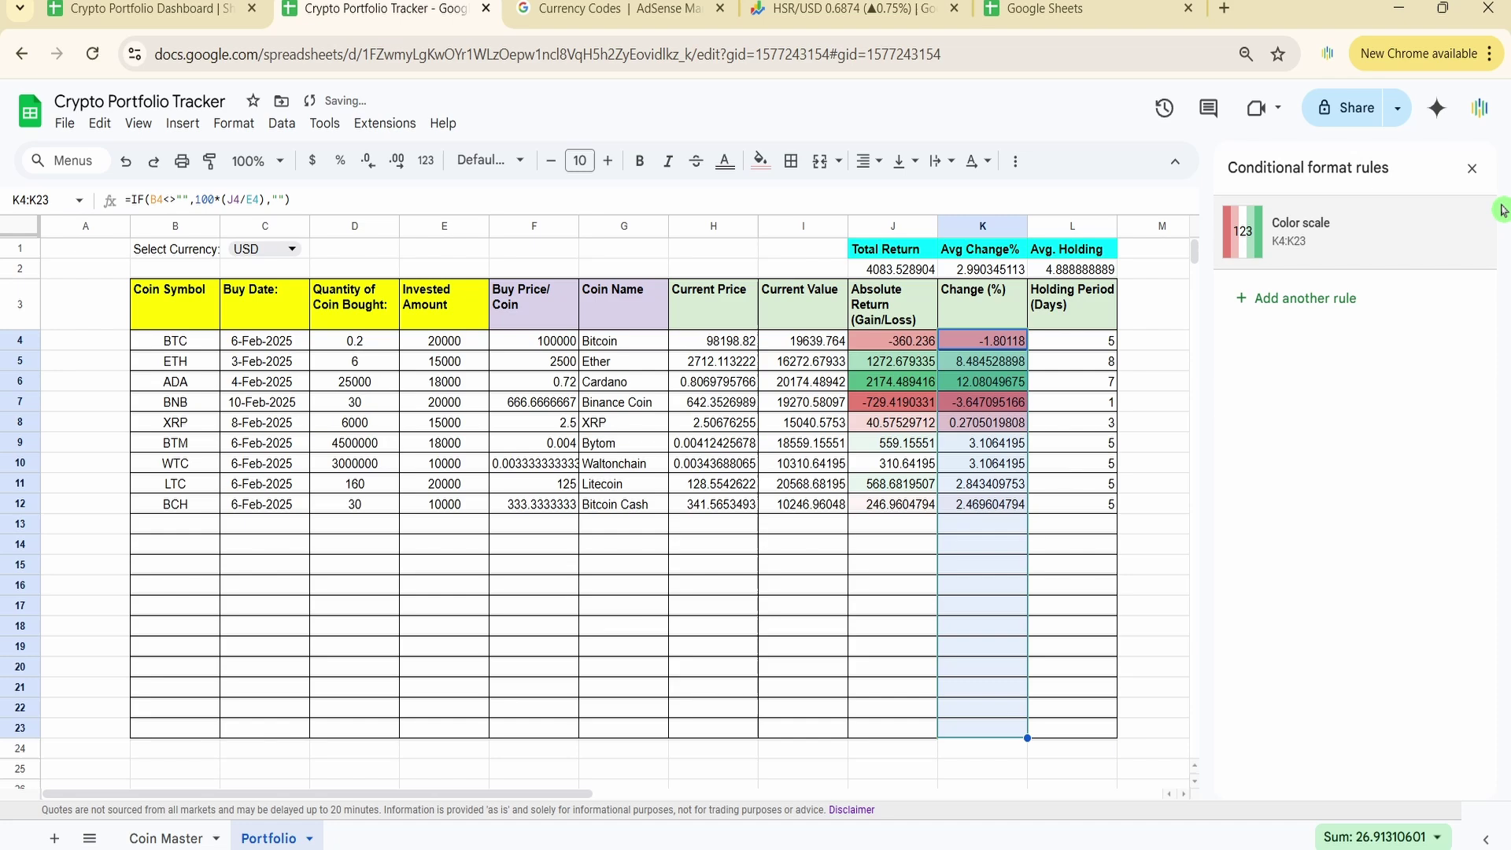
left_click(1471, 168)
left_click(1180, 408)
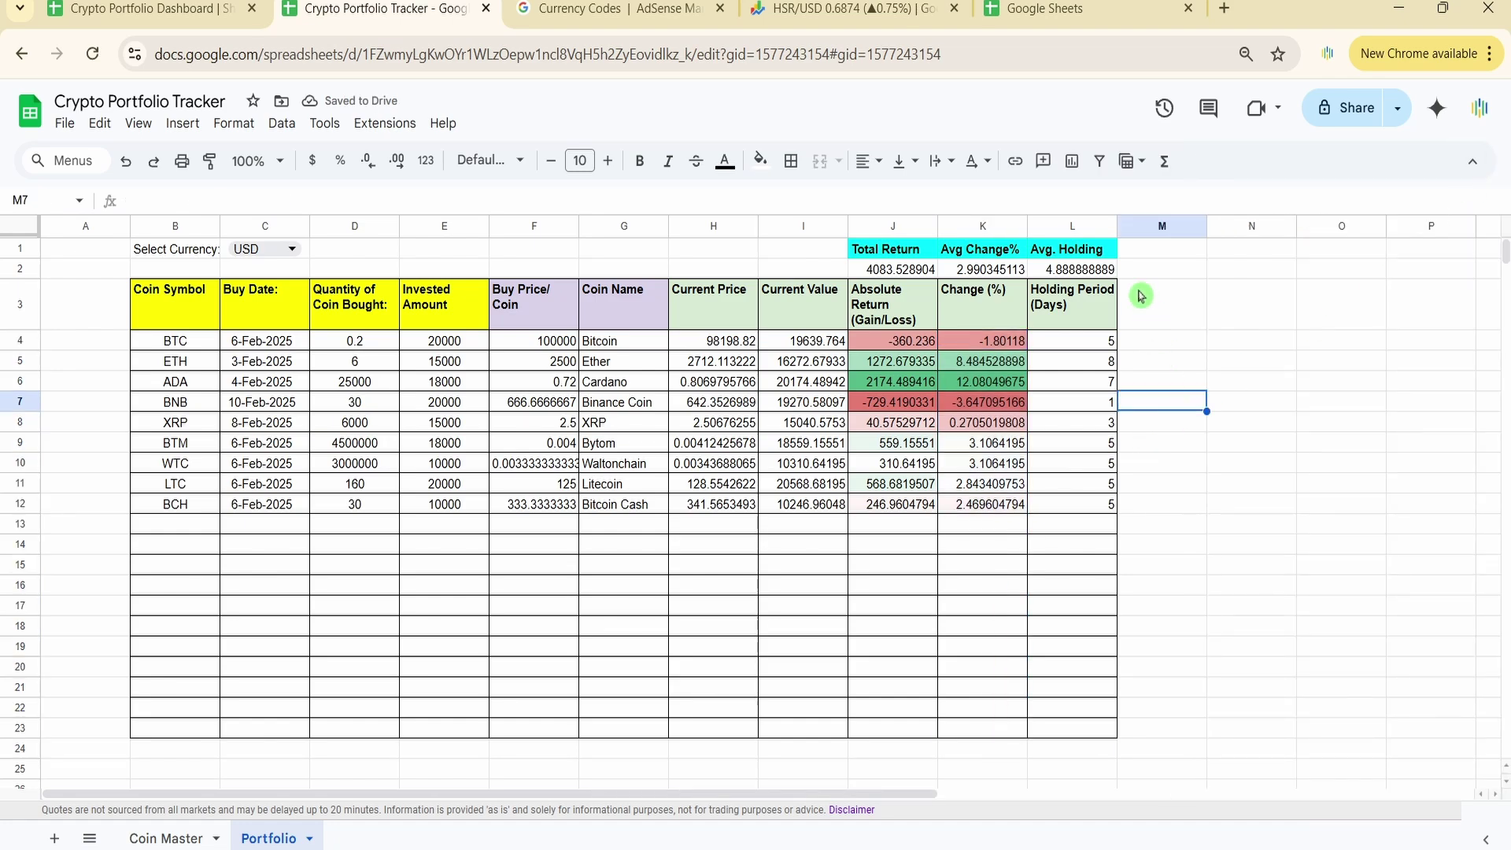
Step: Reduce the summary values in J2:L2 to two decimal places
left_click_drag(909, 269, 1070, 280)
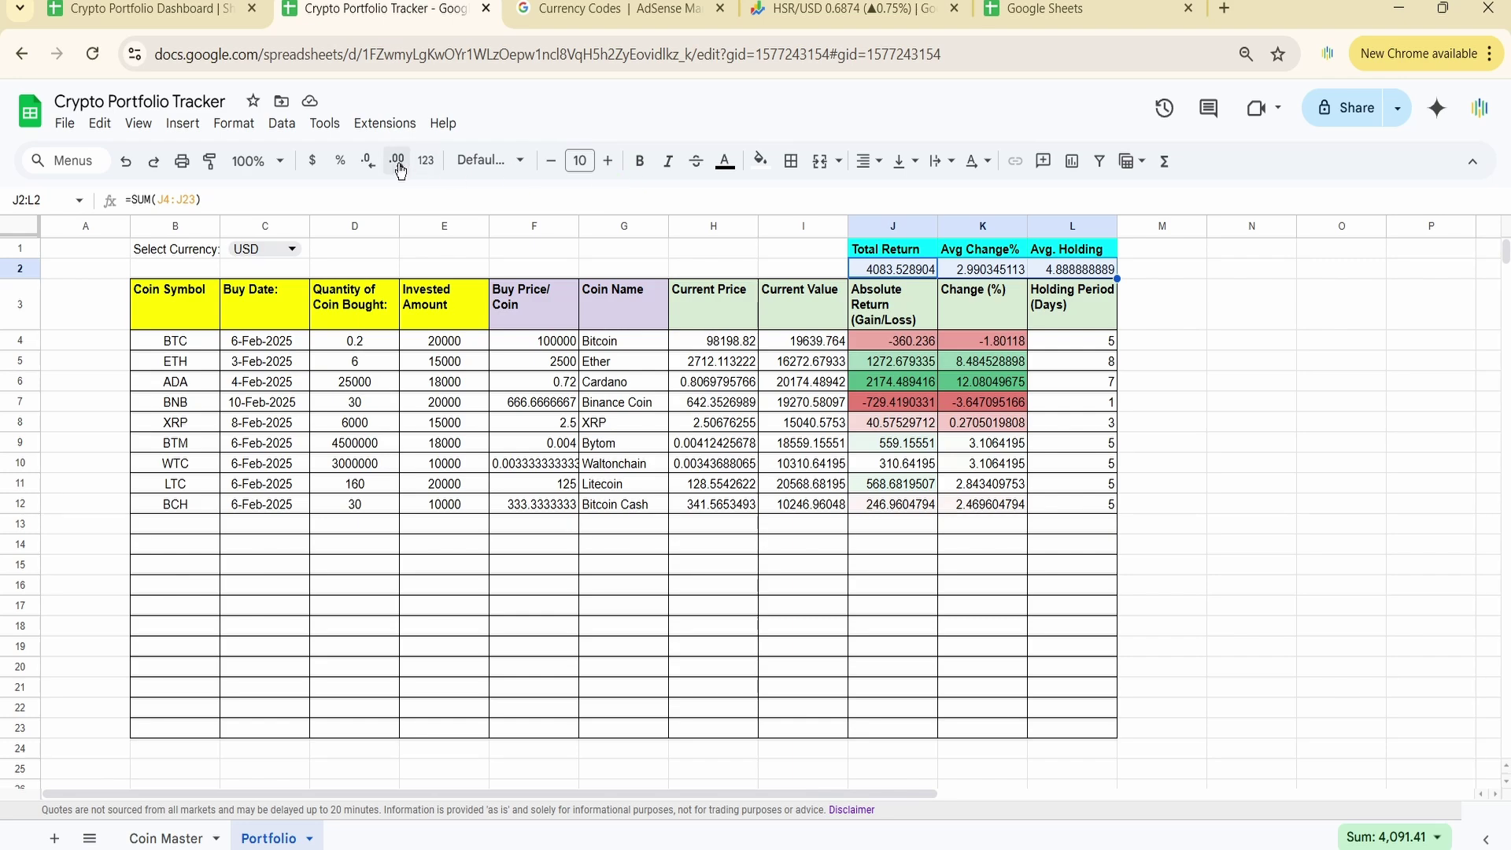
left_click(367, 161)
left_click(367, 162)
left_click(368, 161)
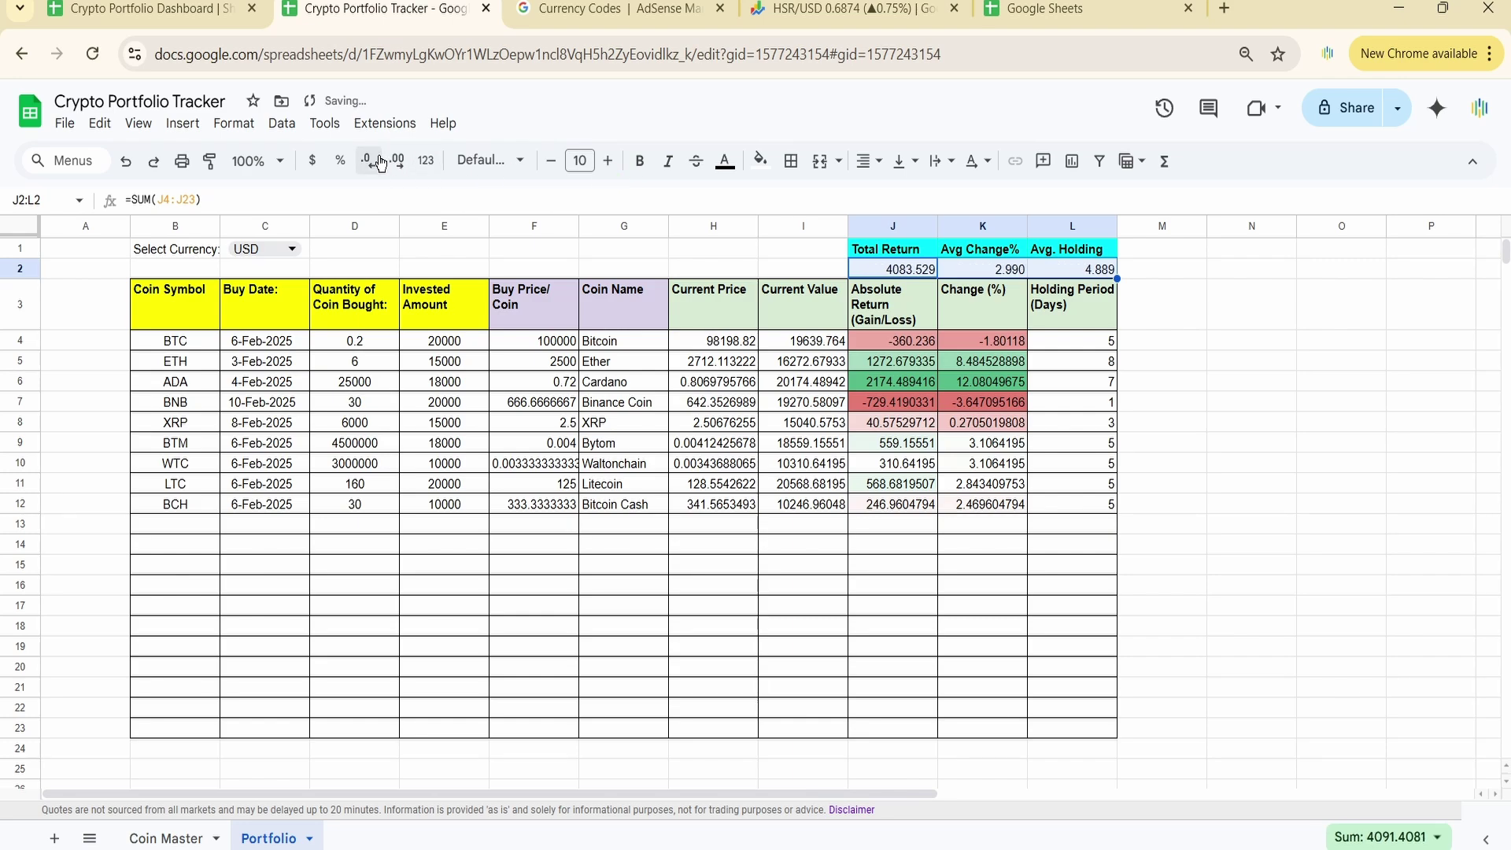
left_click(368, 162)
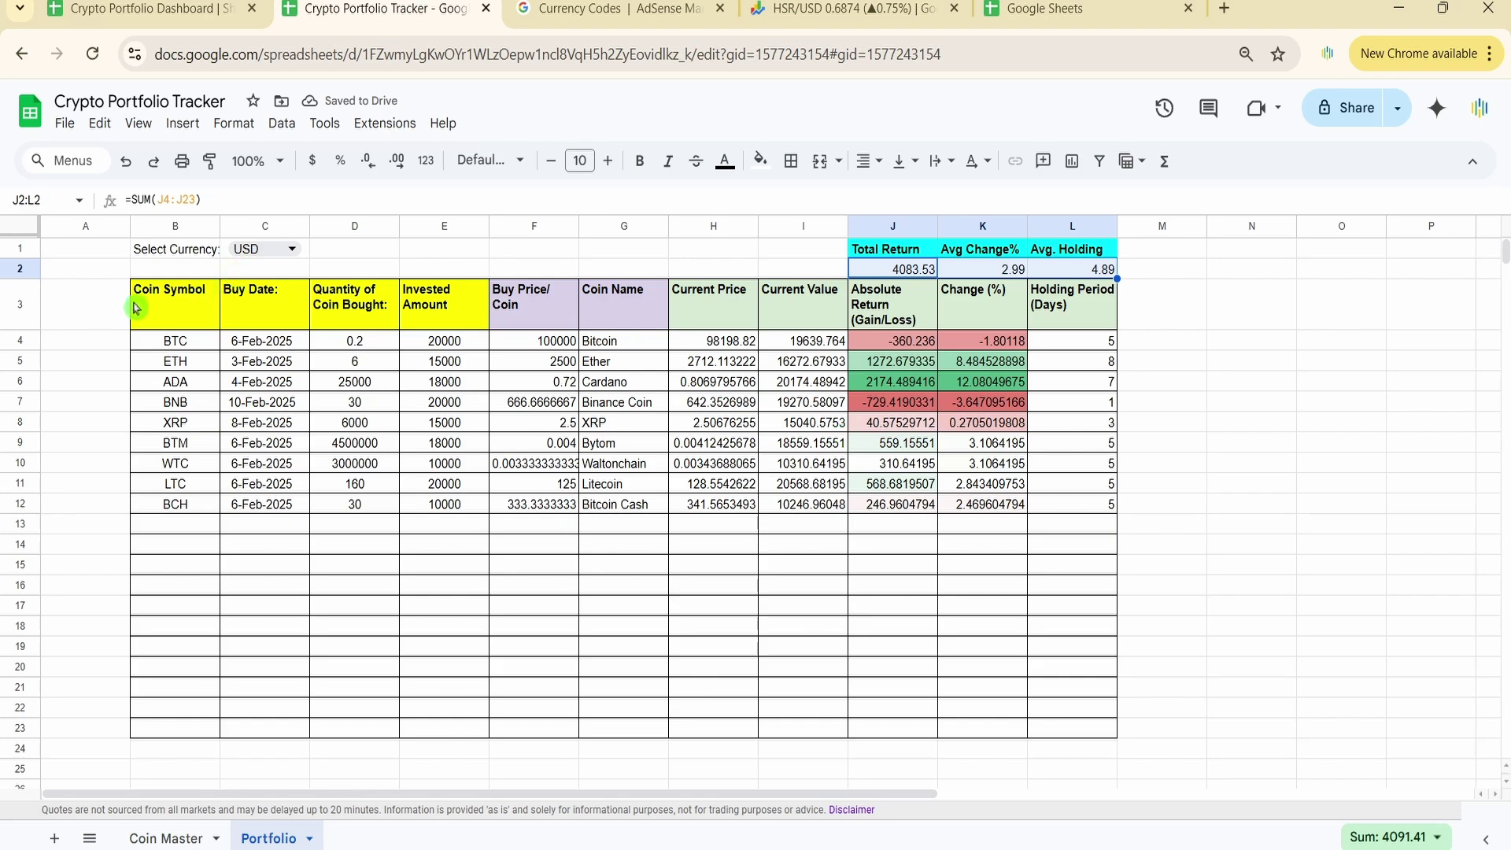
Step: Examine the example charts in the Crypto Portfolio Dashboard spreadsheet and return to the Crypto Portfolio Tracker
left_click_drag(166, 309, 859, 432)
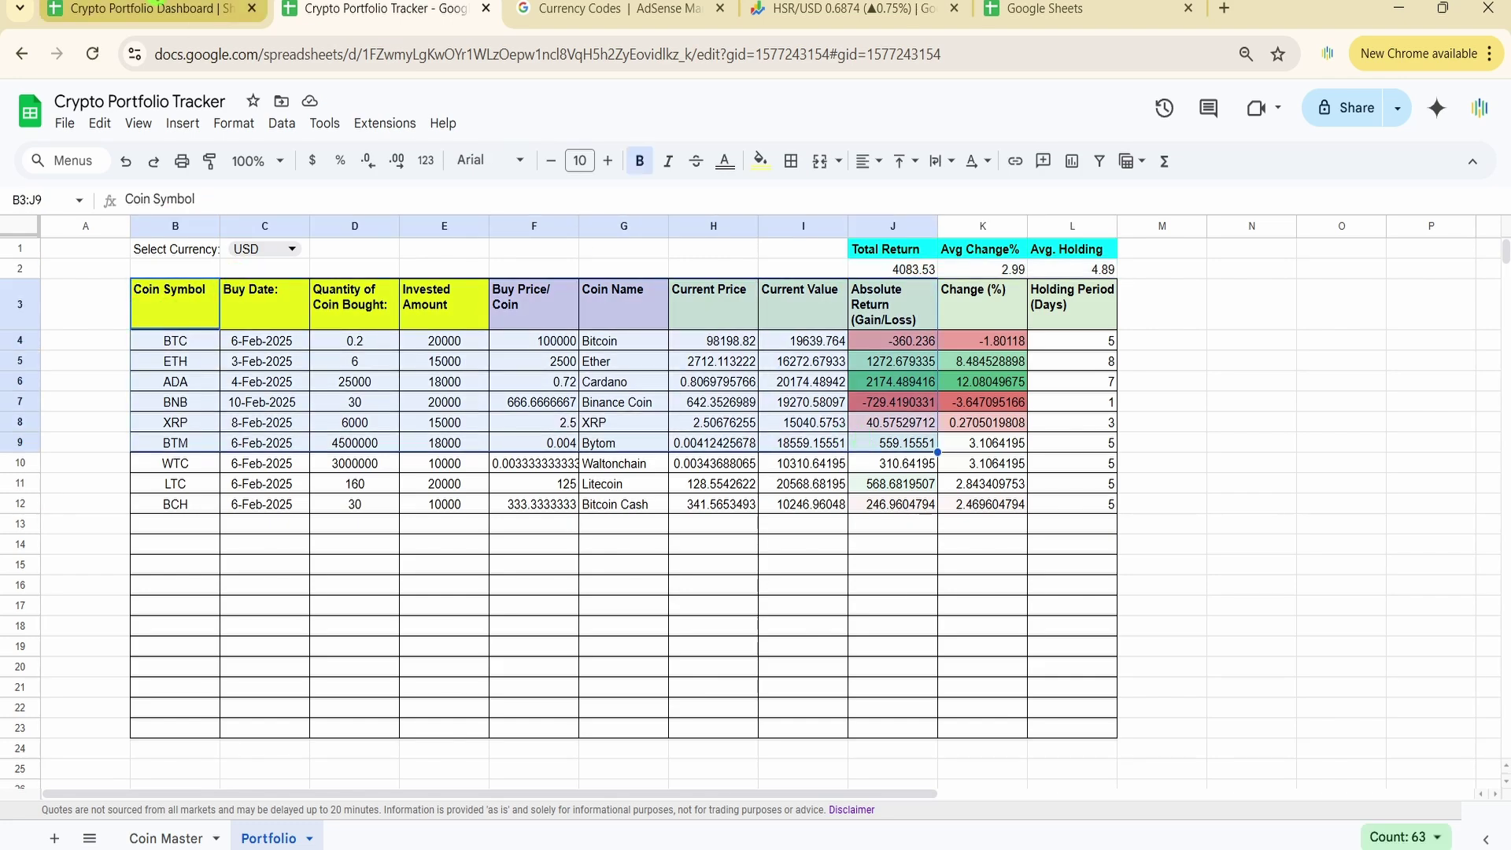
left_click(142, 8)
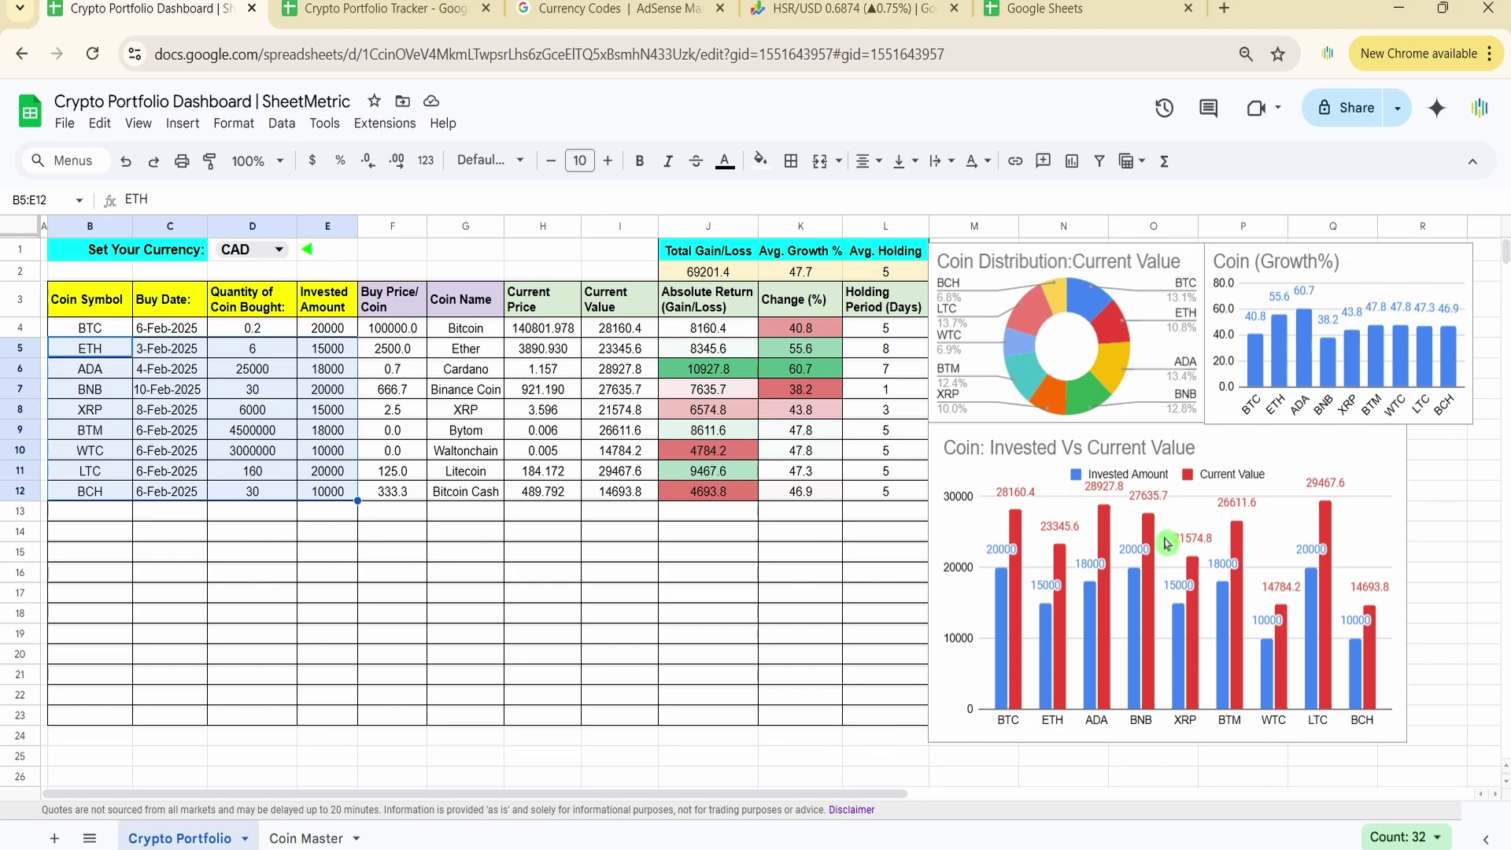
left_click(346, 6)
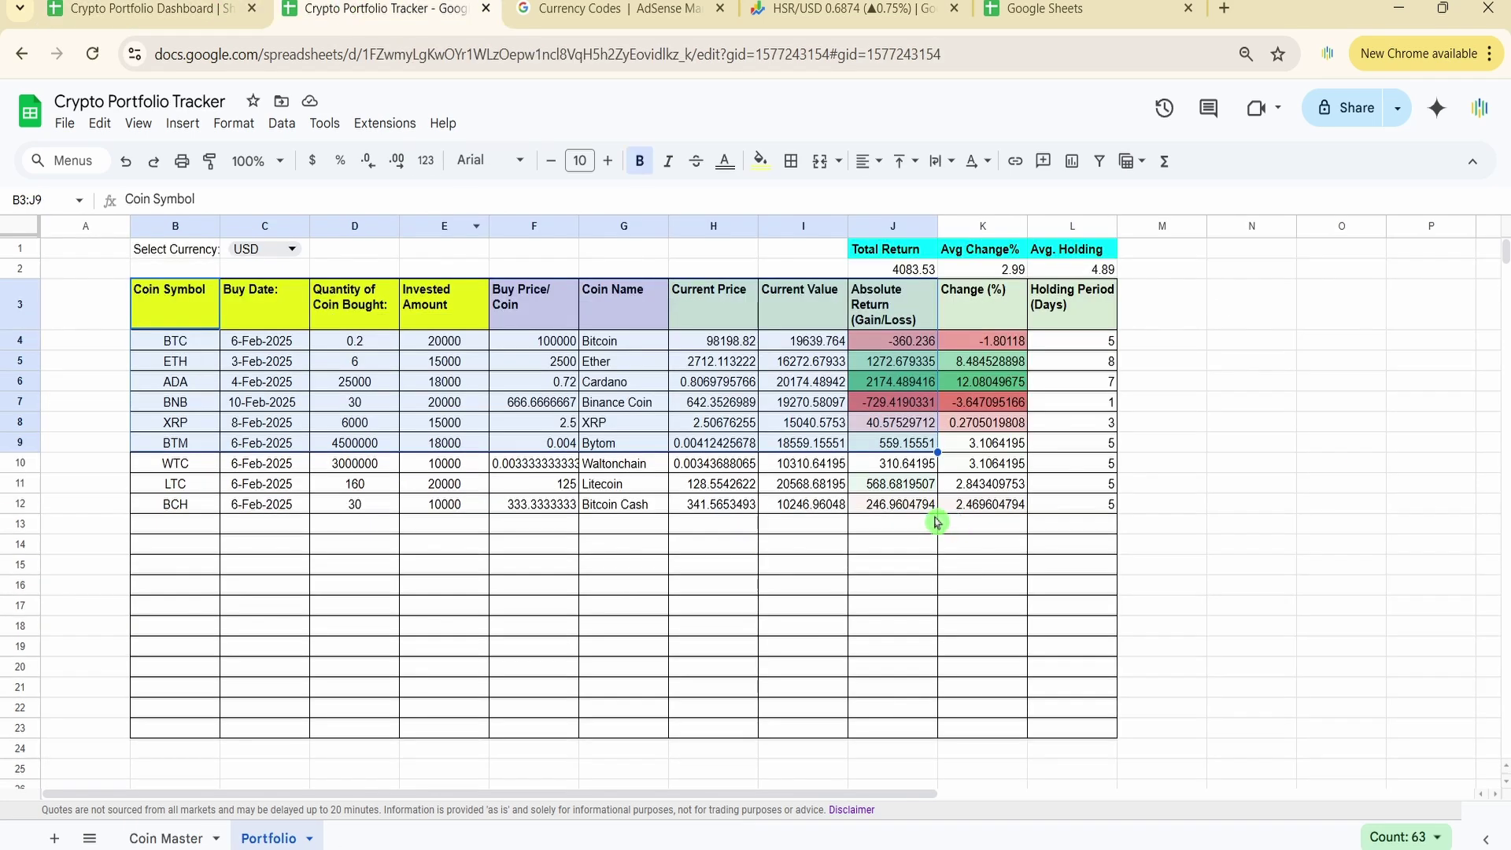
Step: Insert a chart based on the full portfolio table B3:L23, including the header row
left_click(182, 297)
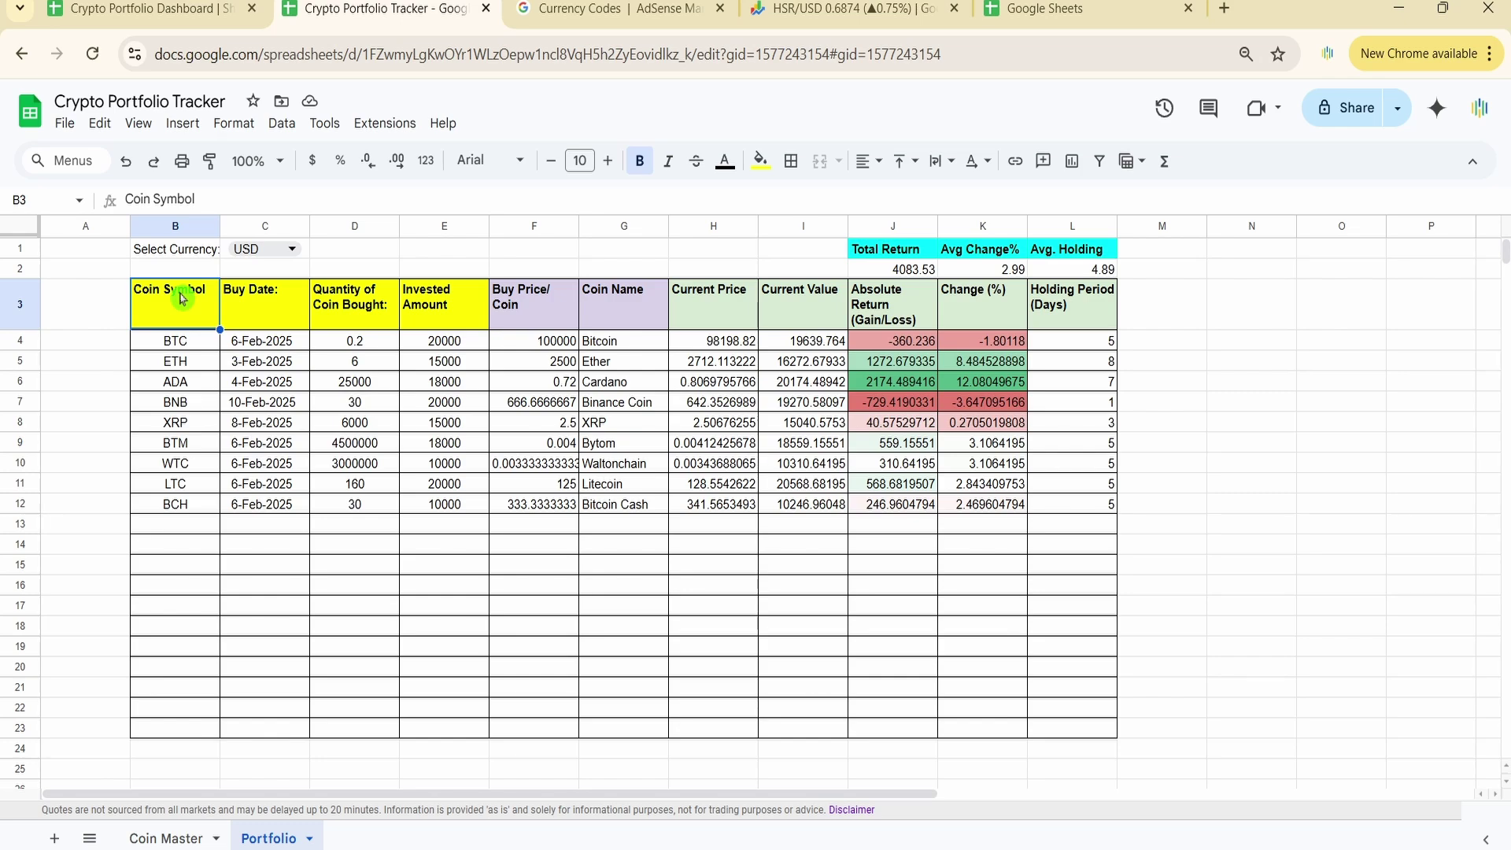
key("shift+Right")
key("shift+Right")
key("shift+Right")
key("shift+Right")
key("shift+Right")
key("shift+Right")
key("shift+Right")
key("shift+Right")
key("shift+Right")
key("shift+Right")
key("shift+Down")
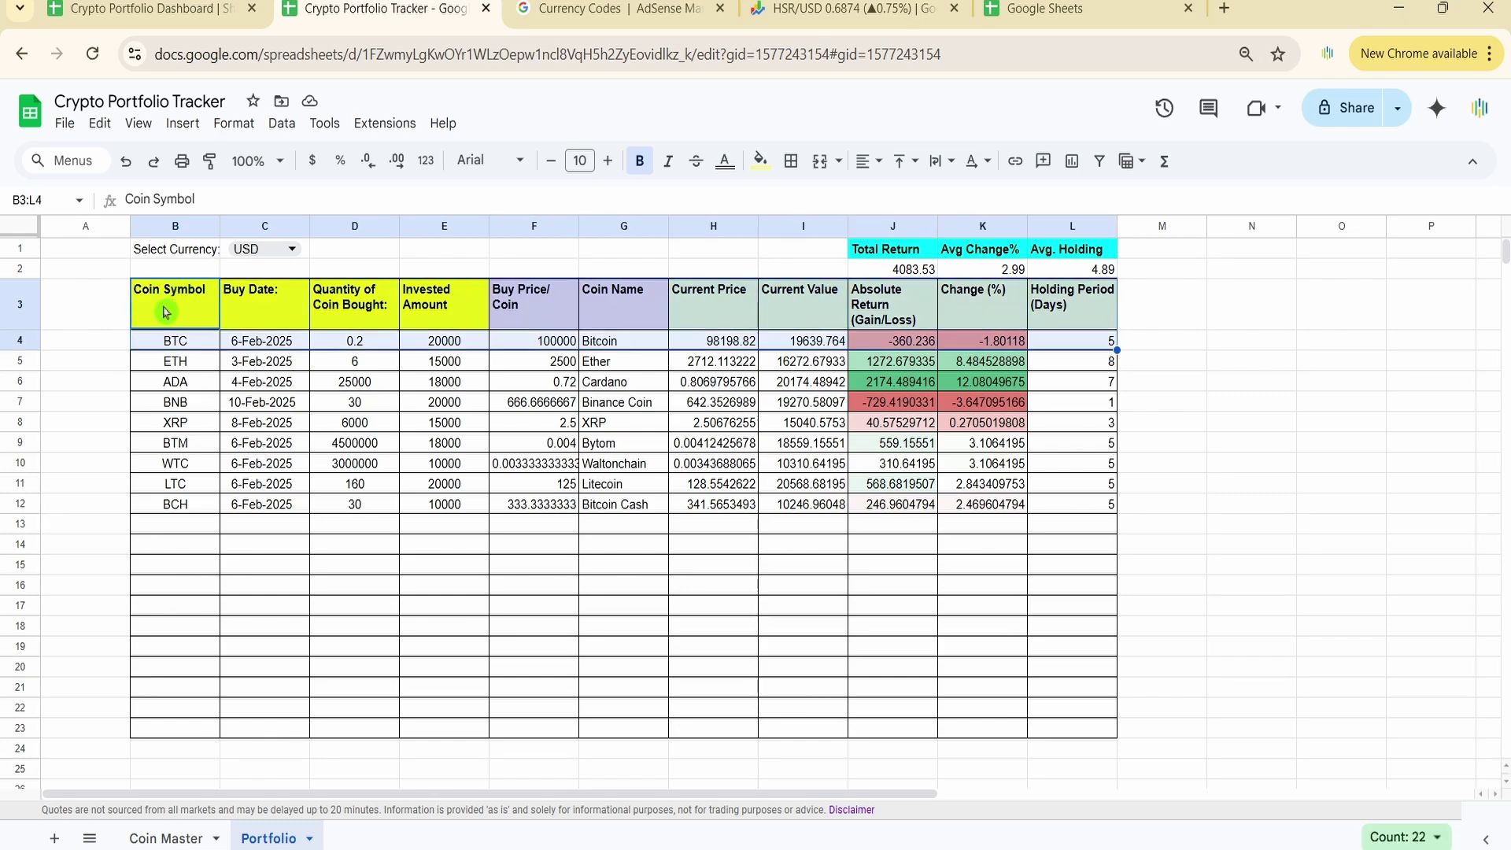
key("shift+Down")
key("shift+Down")
key("shift+Down")
key("shift+Down")
key("shift+Down")
key("shift+Down")
key("shift+Down")
key("shift+Down")
key("shift+Down")
key("shift+Down")
key("shift+Down")
key("shift+Down")
key("shift+Down")
key("shift+Down")
key("shift+Down")
key("shift+Down")
key("shift+Down")
key("shift+Down")
key("shift+Down")
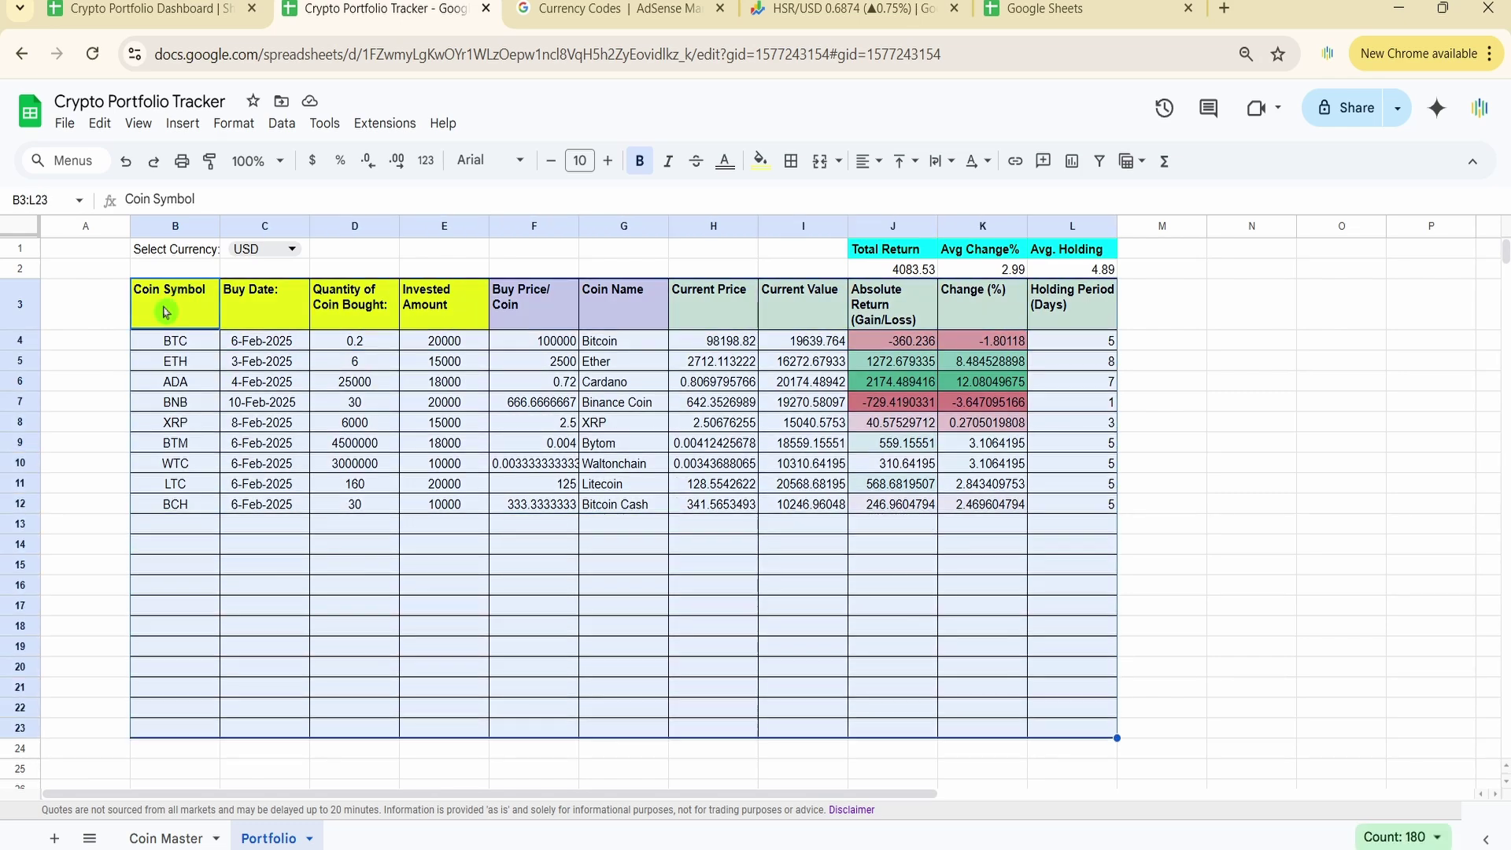
left_click(181, 123)
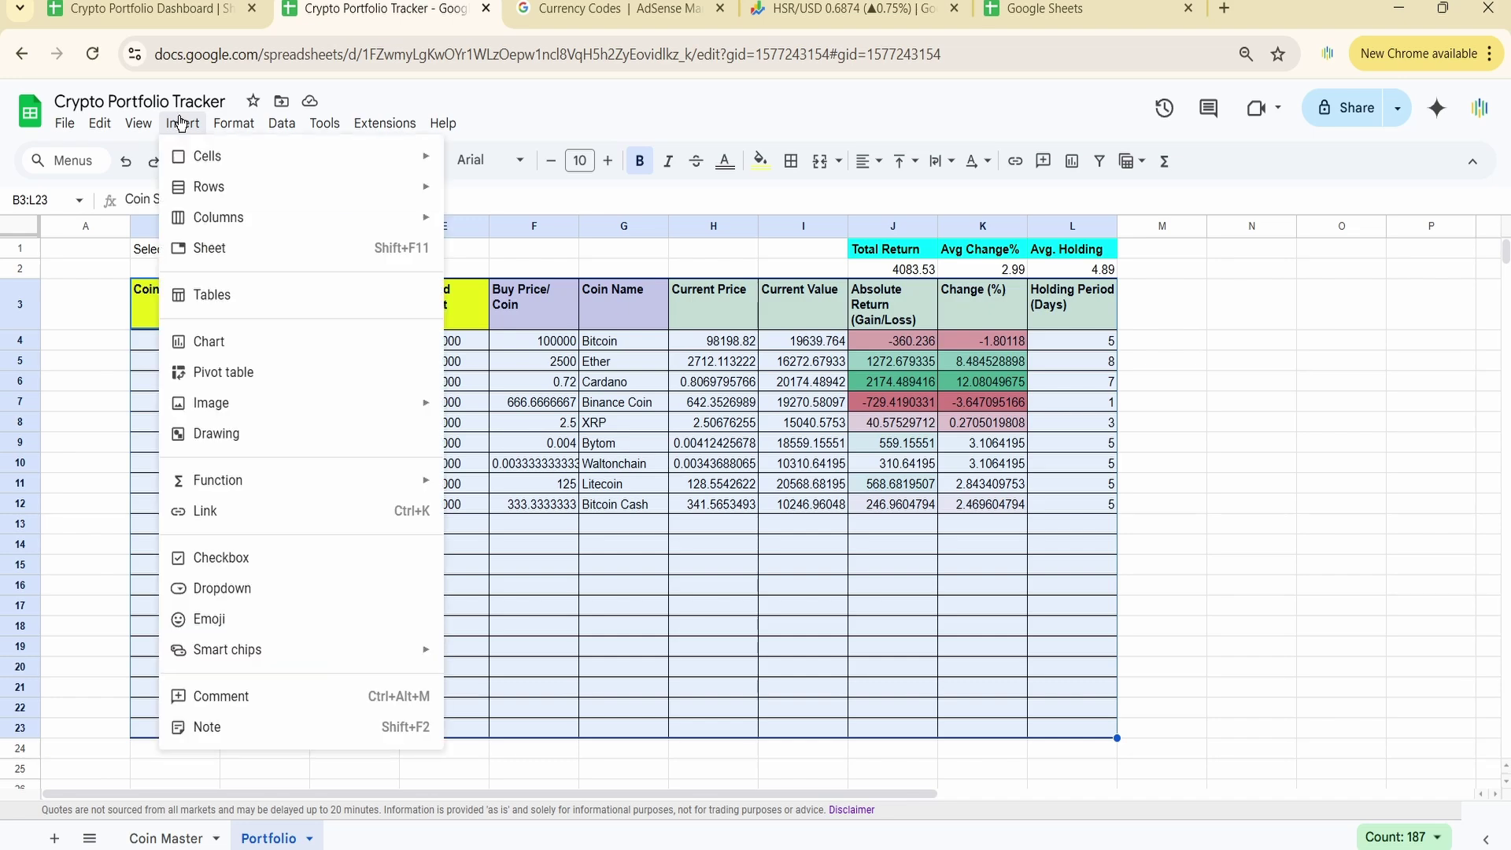
left_click(263, 351)
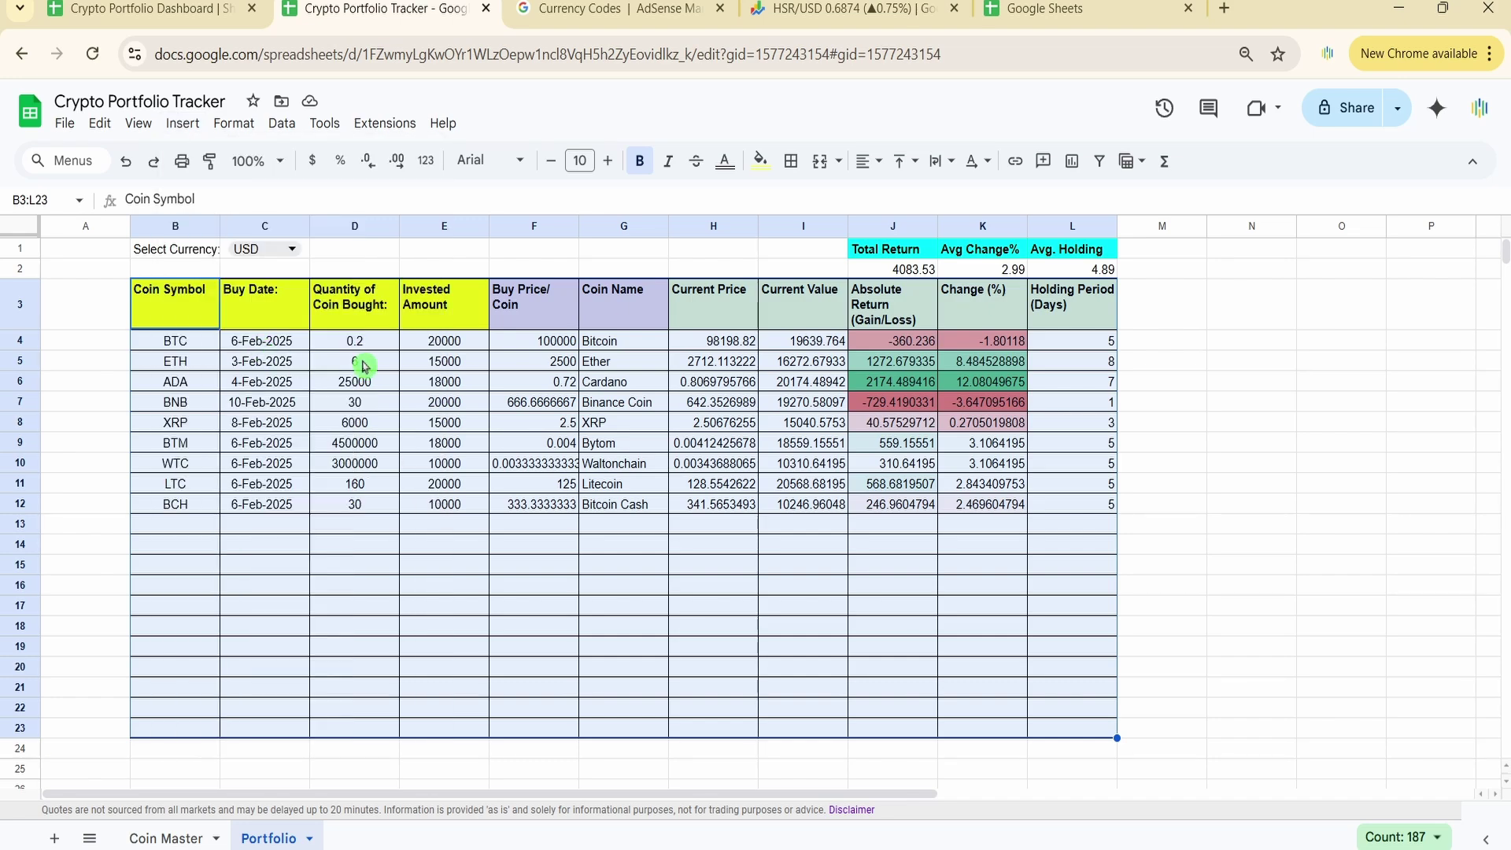
Step: Change the new chart's type to a doughnut chart
left_click(1414, 307)
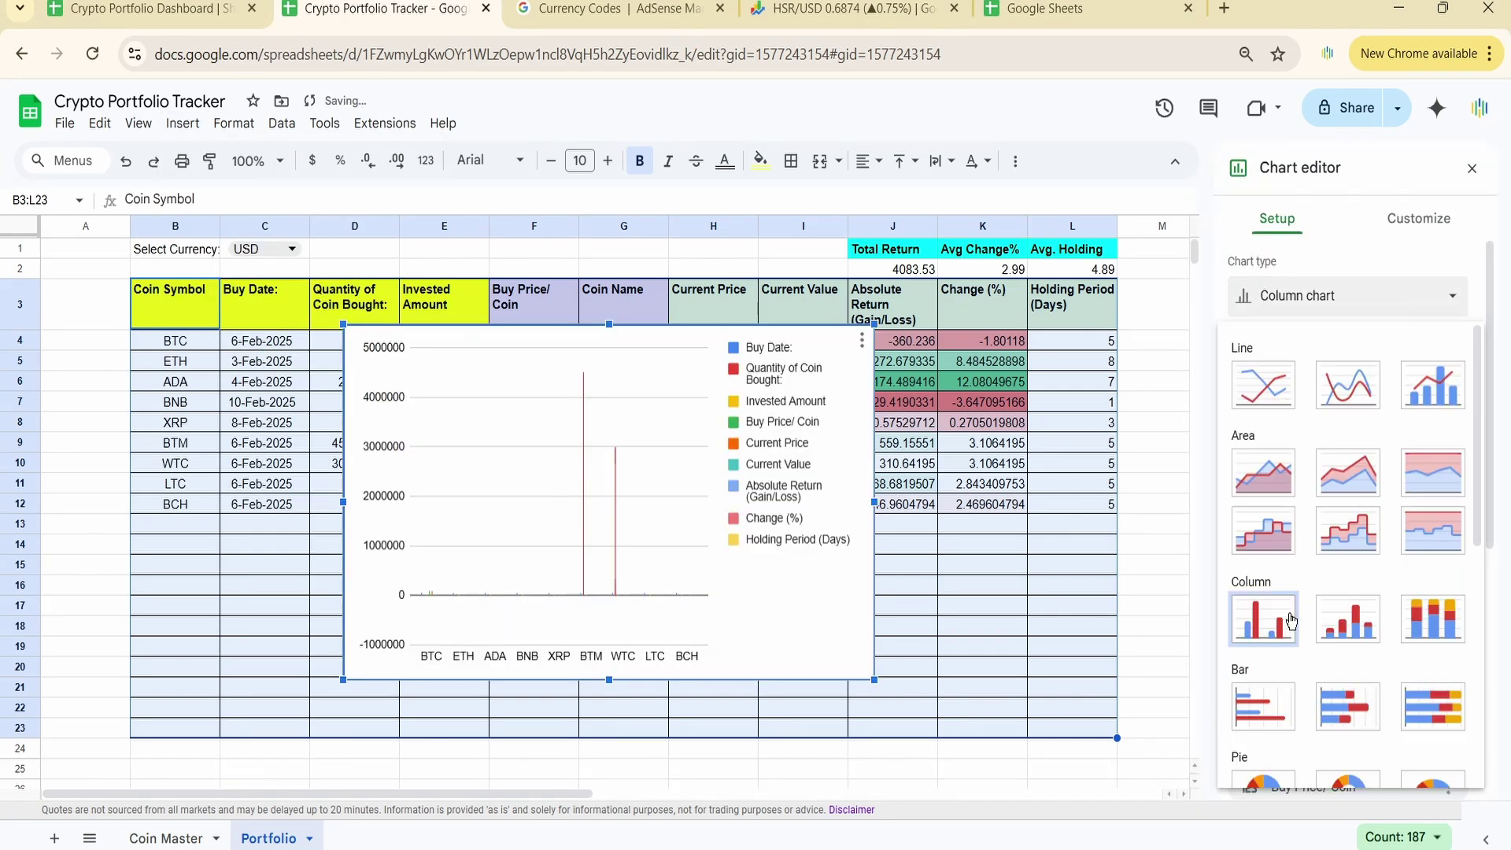
scroll(1290, 620, "down", 4)
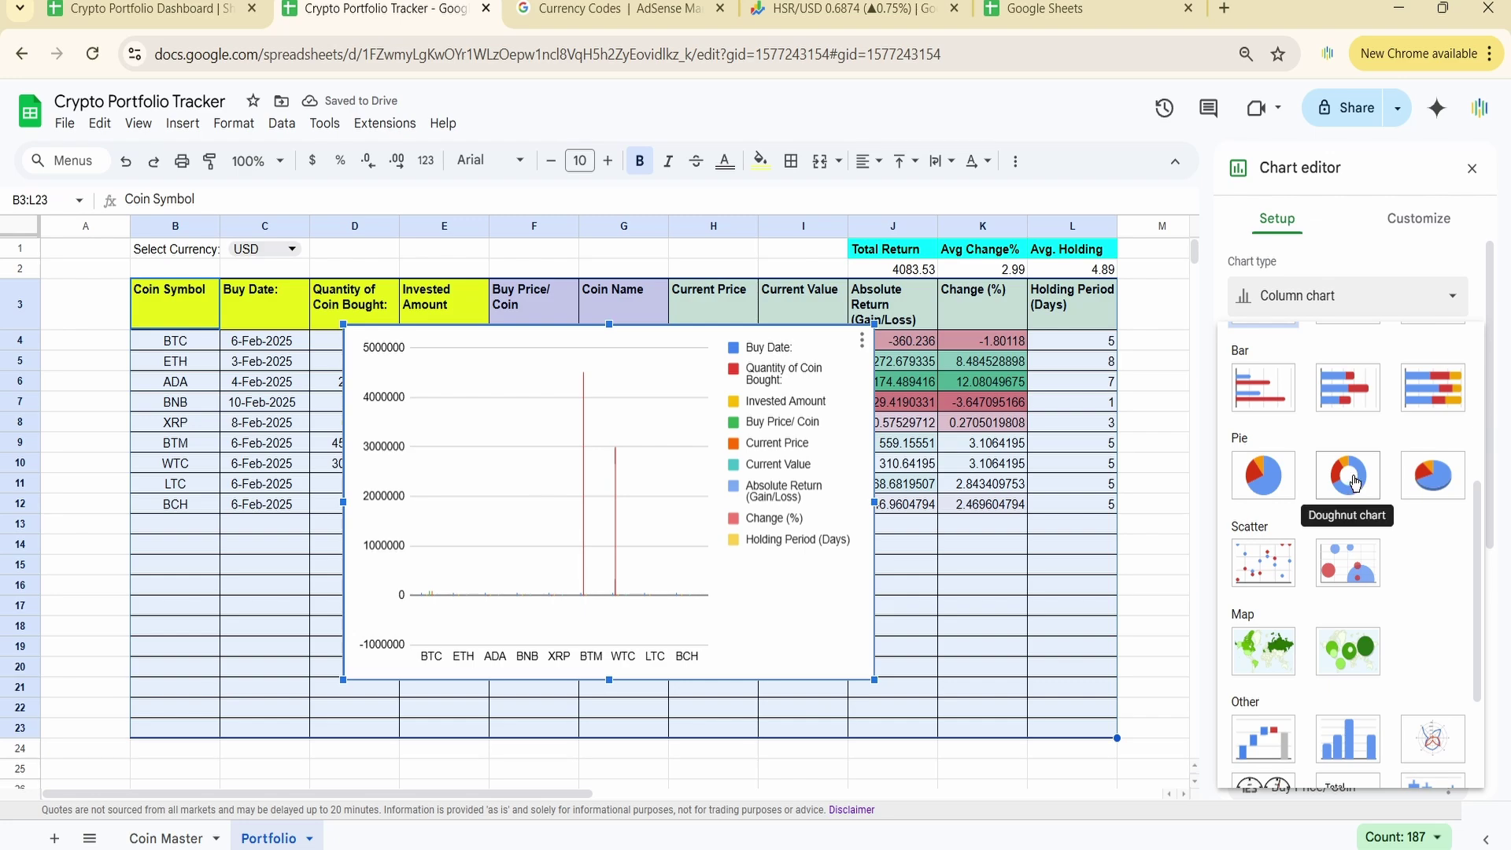
left_click(1353, 482)
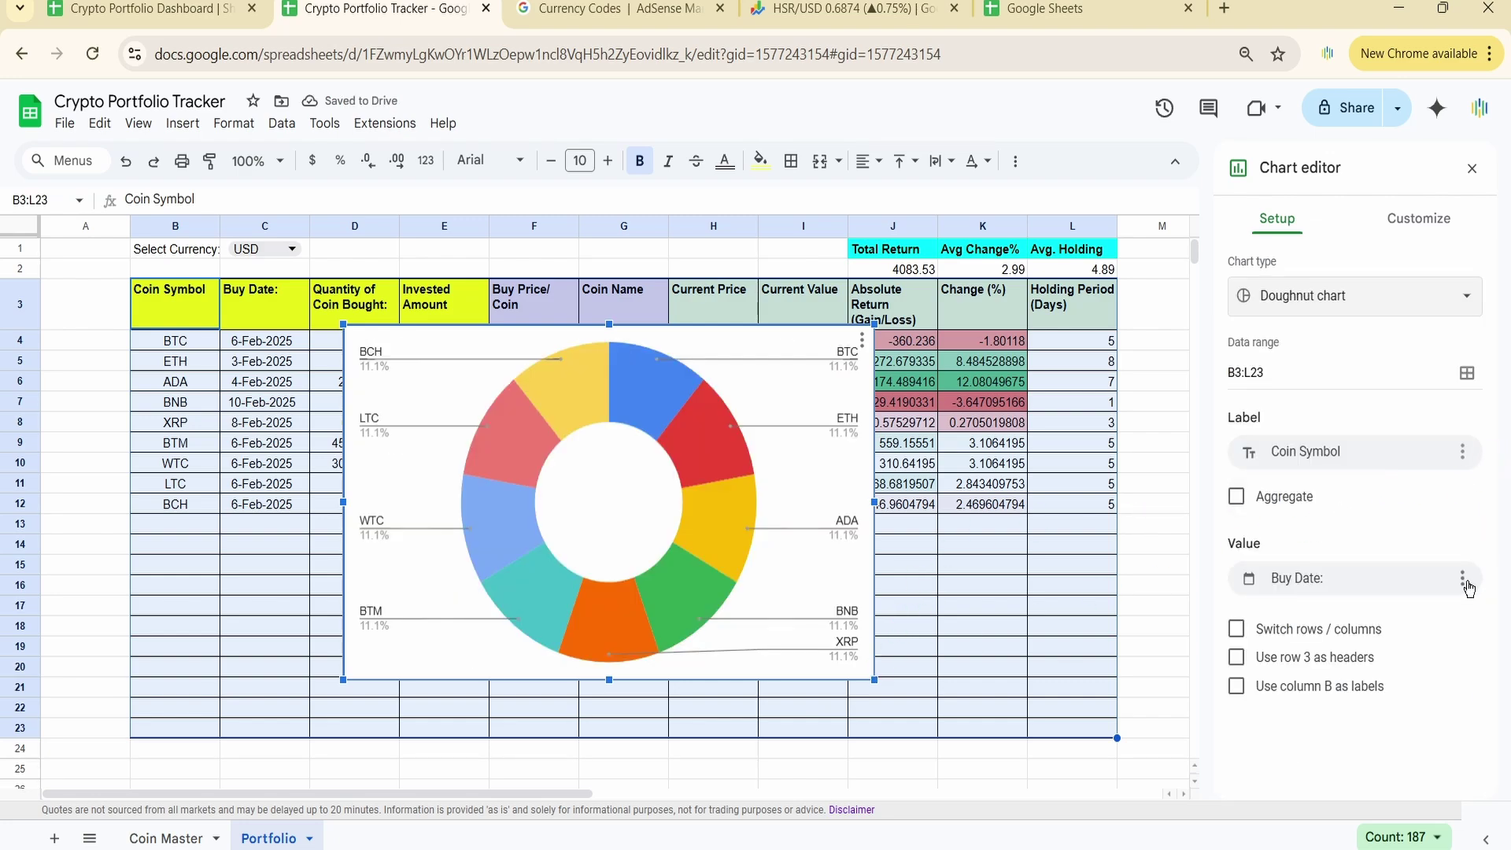
Step: Remove the preceding value columns from the doughnut chart, from Buy Date through Current Price, so that it plots Current Value
left_click(1469, 587)
left_click(1445, 617)
left_click(1460, 580)
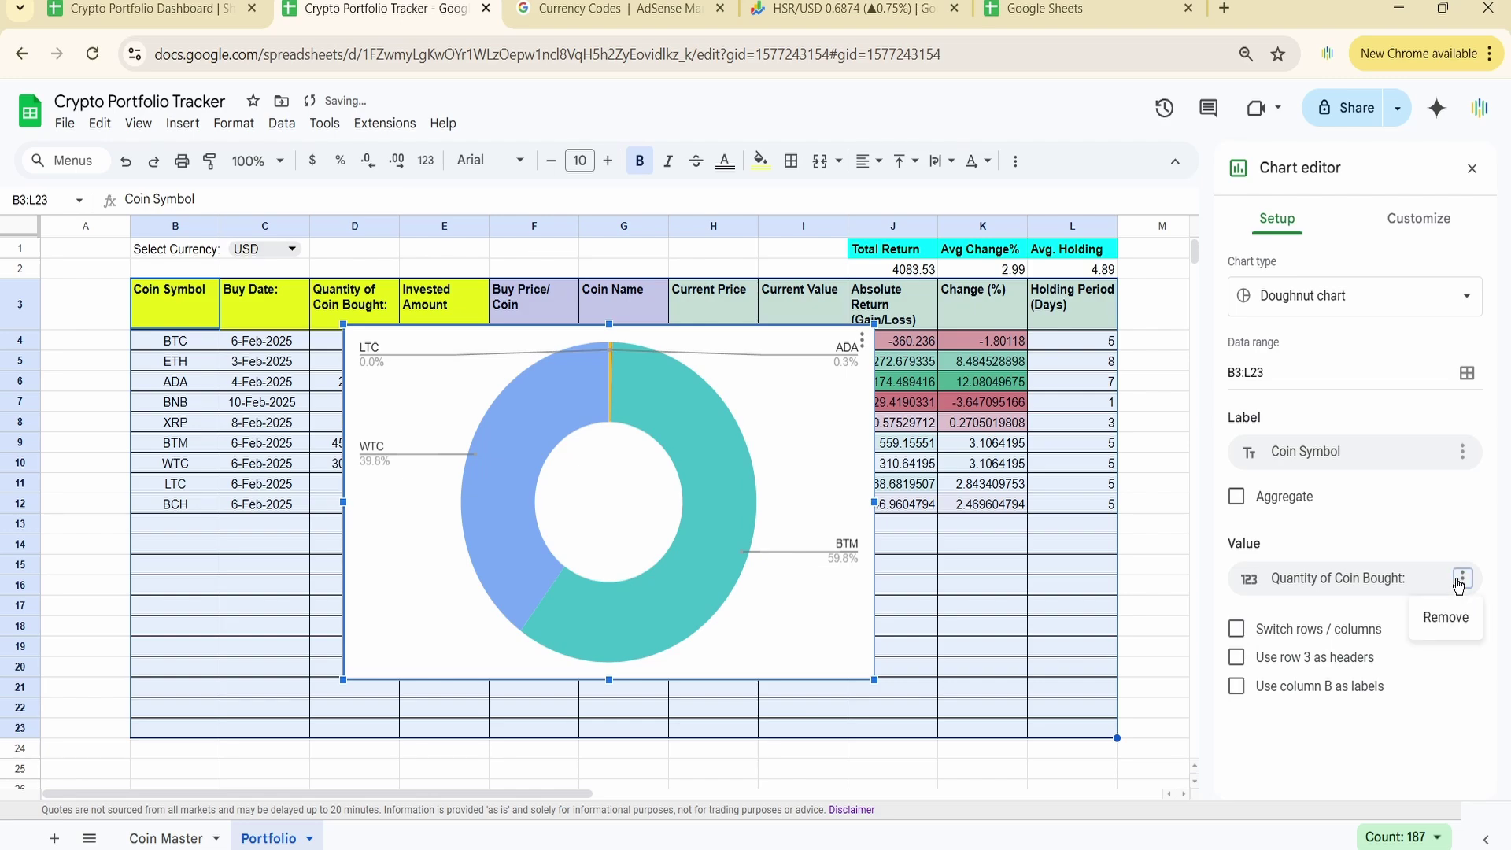
left_click(1446, 617)
left_click(1462, 580)
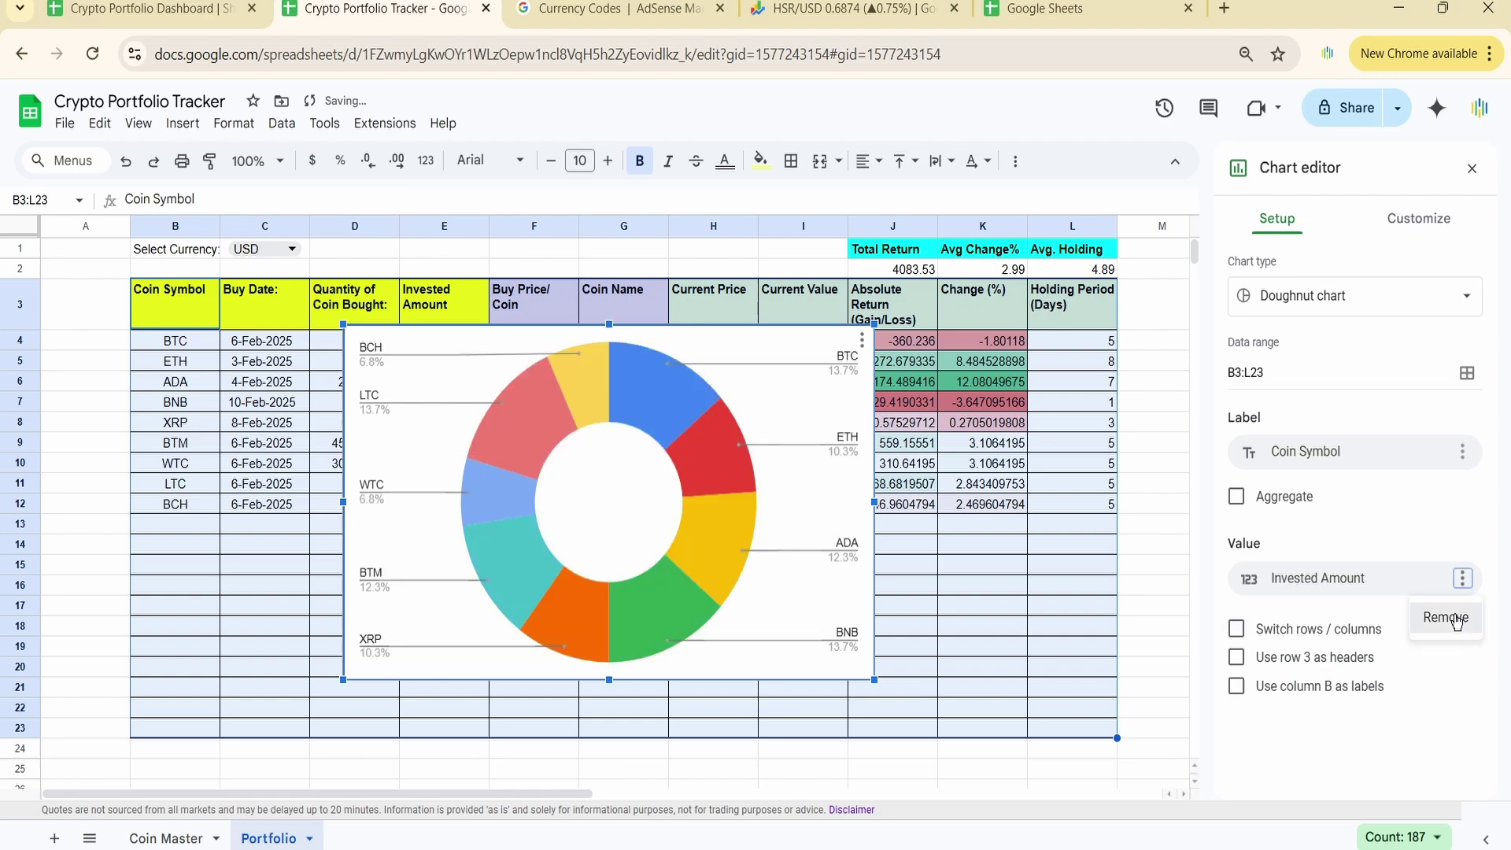
left_click(1446, 617)
left_click(1463, 583)
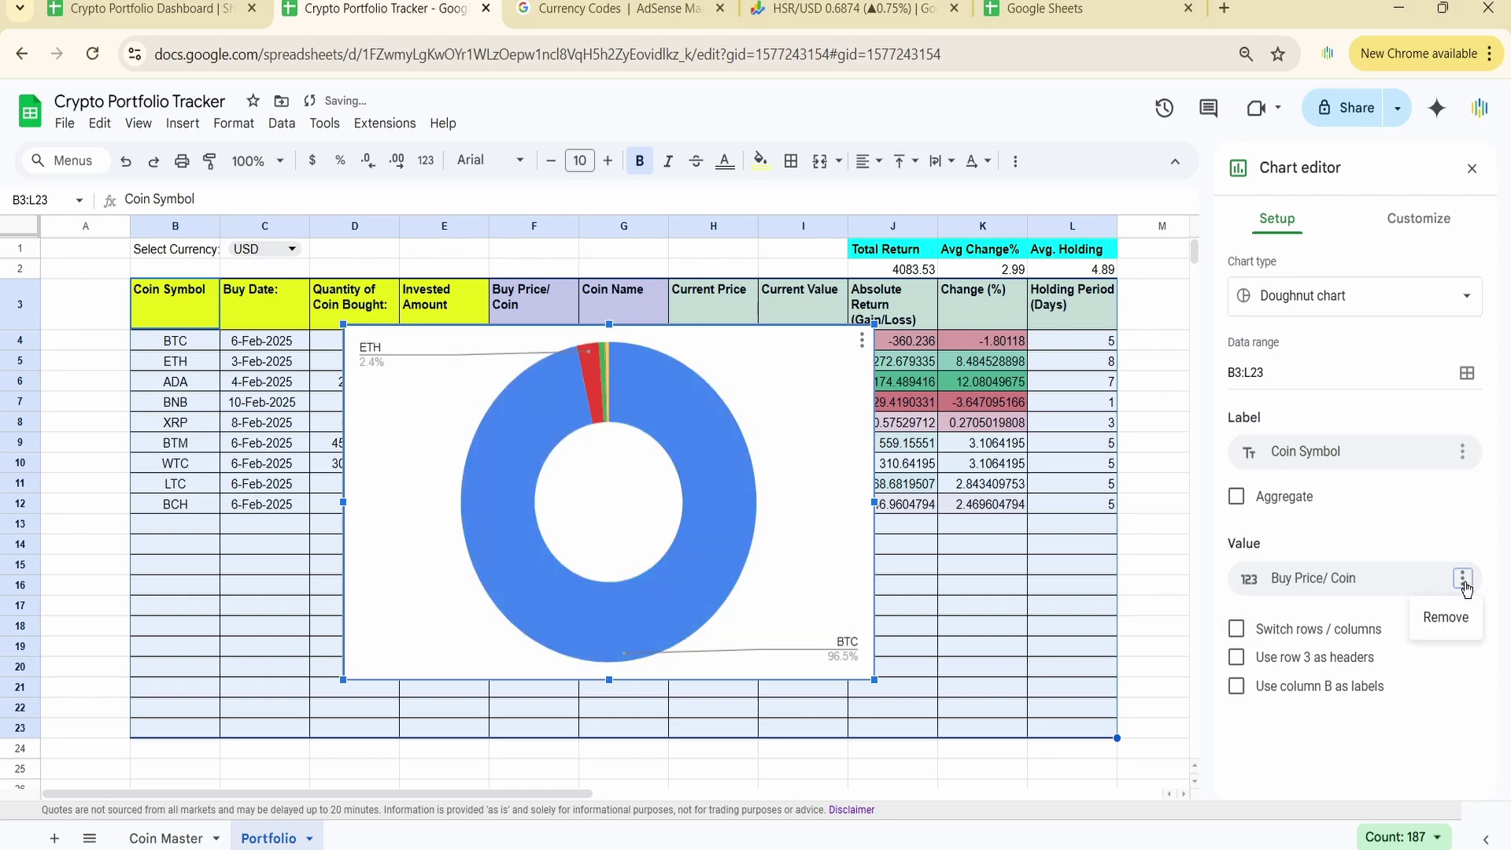
left_click(1446, 617)
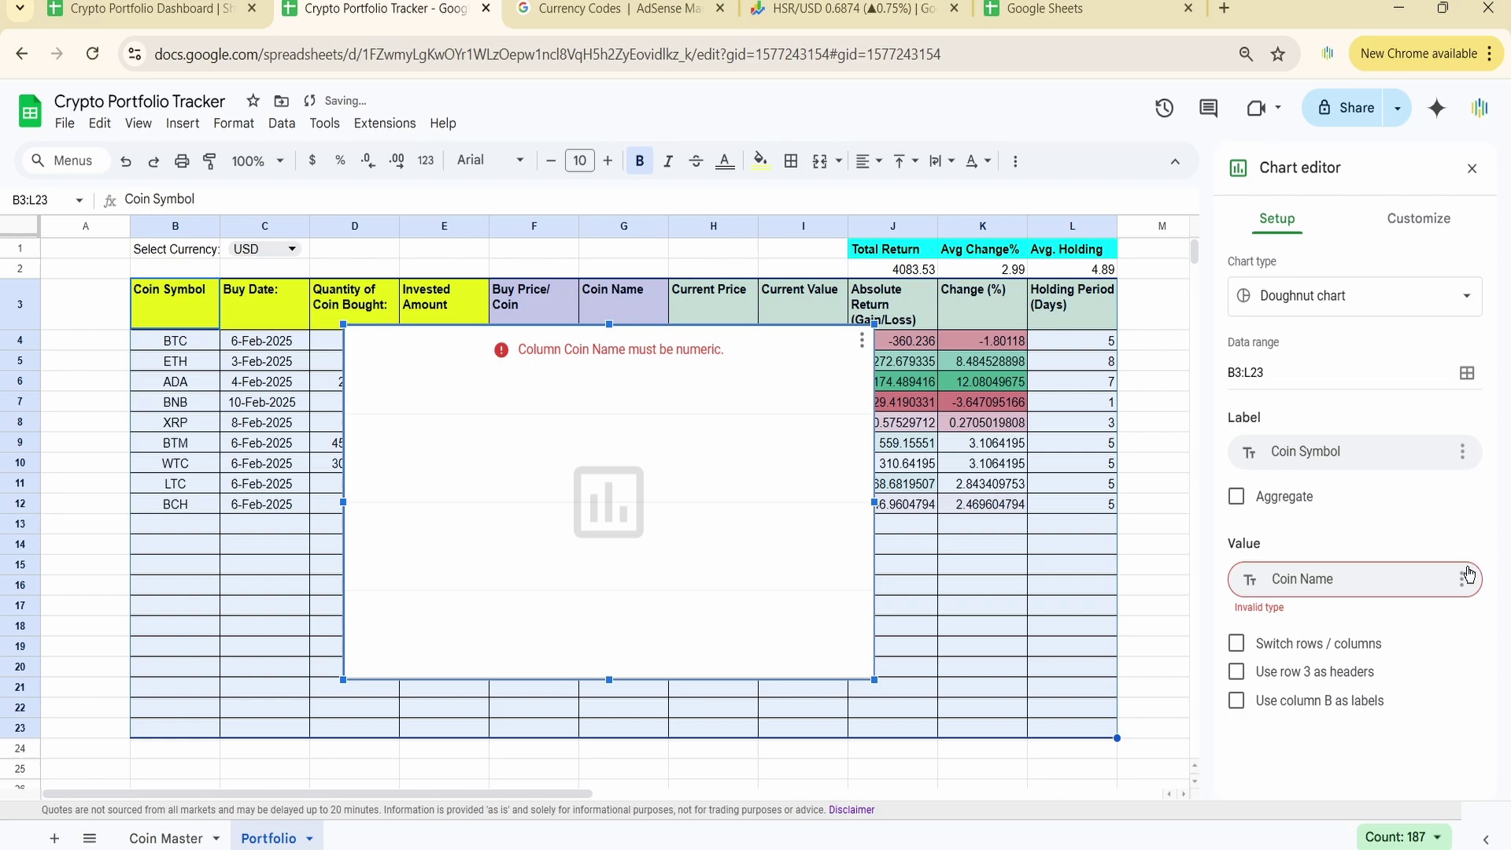
left_click(1465, 578)
left_click(1449, 617)
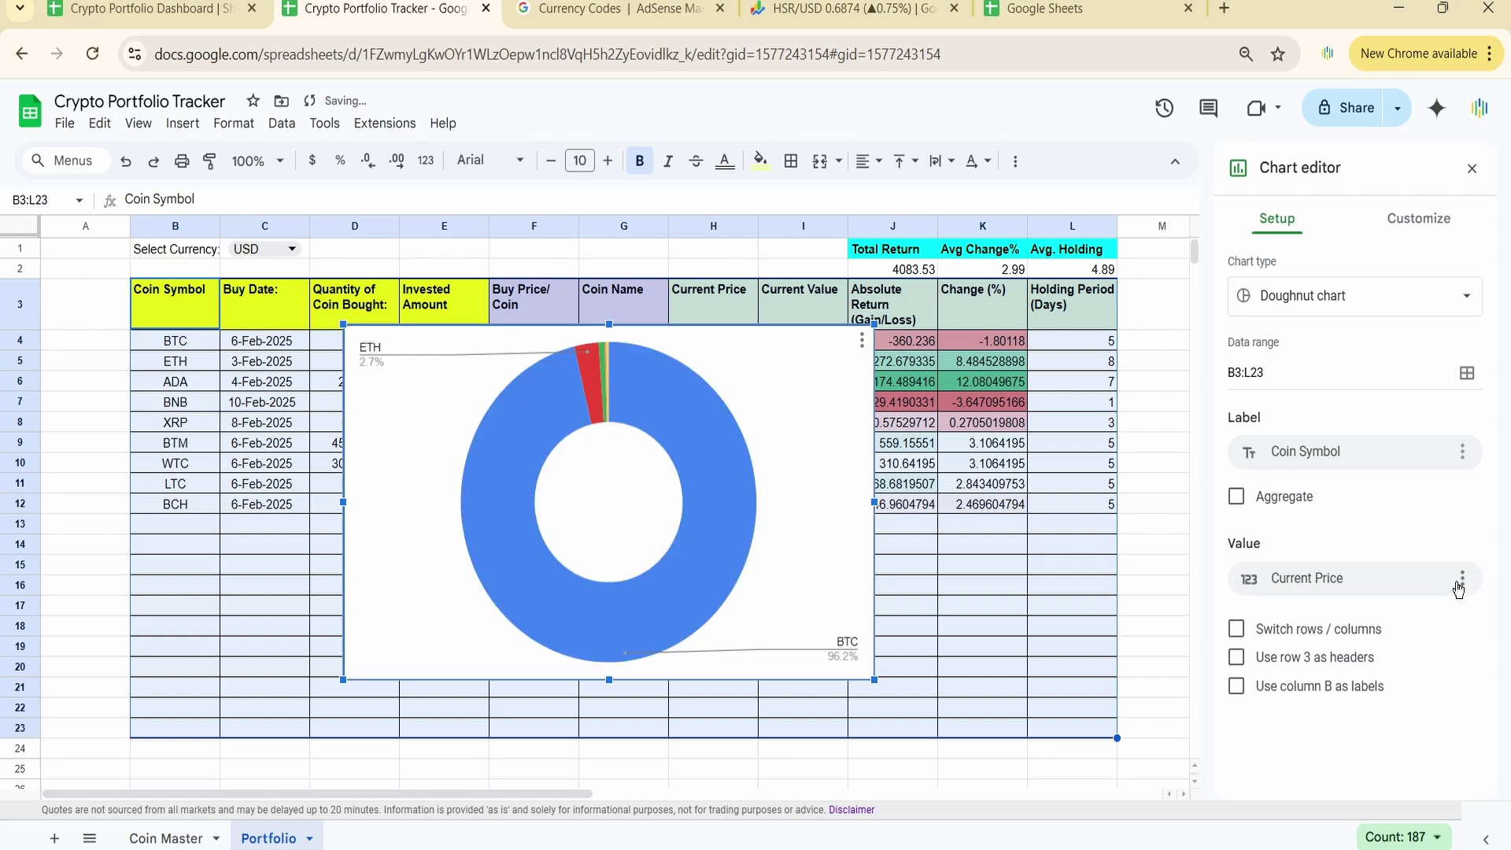
left_click(1460, 584)
left_click(1460, 613)
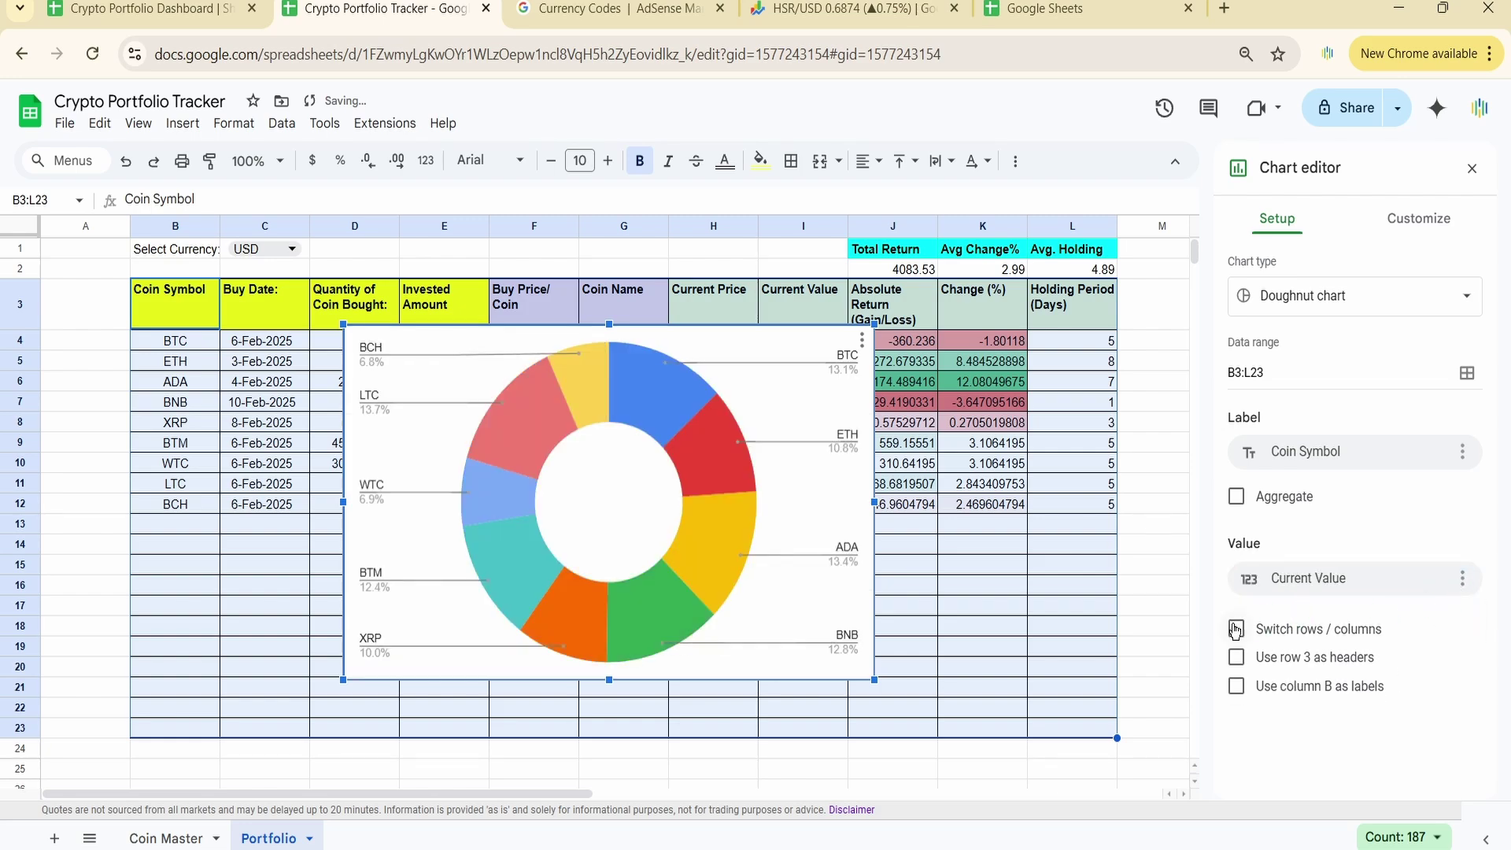
Step: Title the doughnut chart "Coin Distribution: Current Value" and close the chart editor
left_click(1419, 220)
left_click(1246, 268)
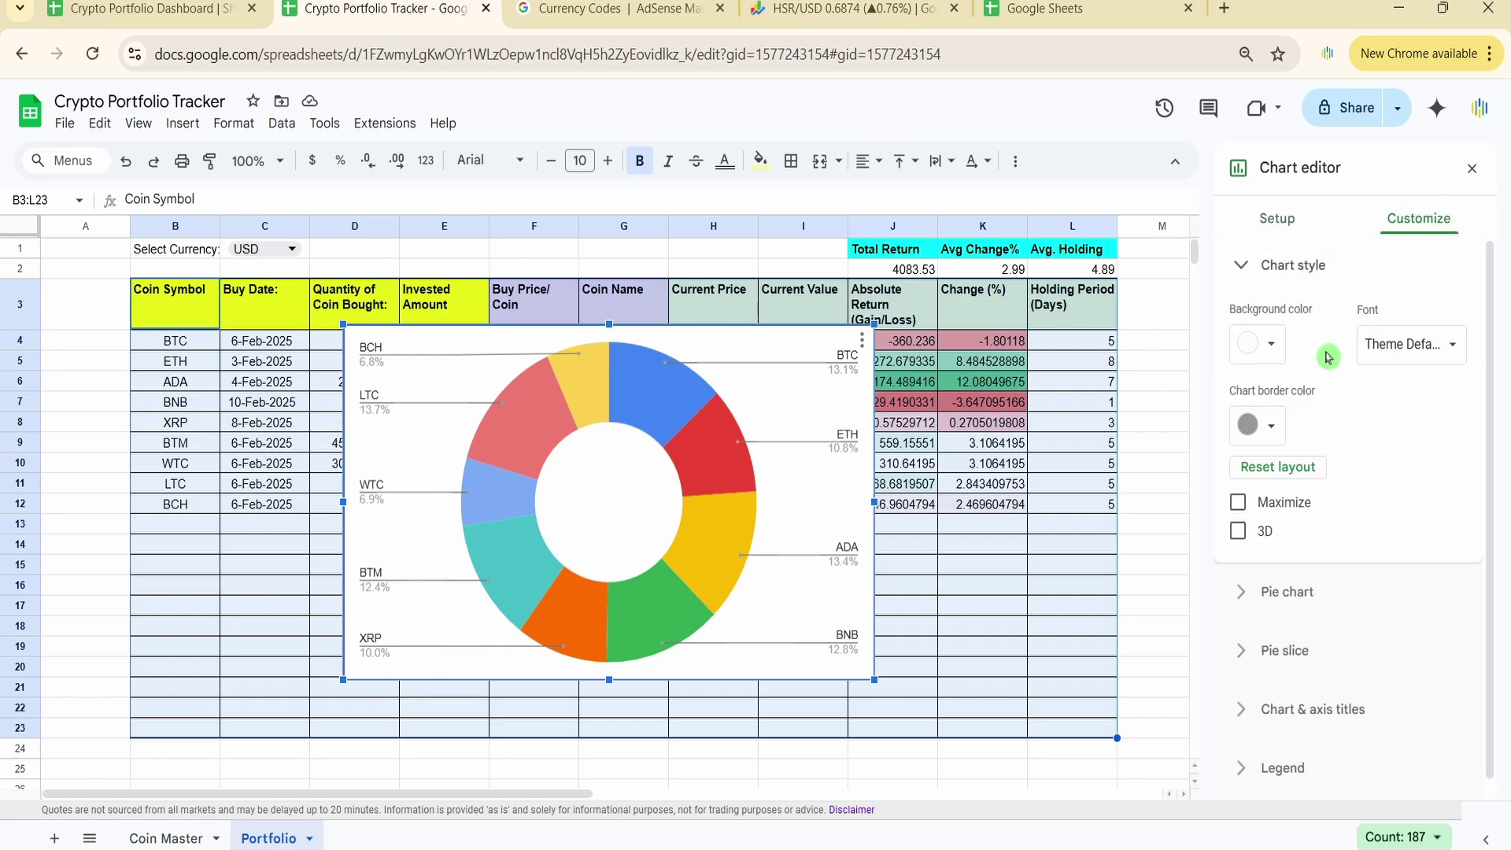
left_click(1313, 668)
left_click(1347, 565)
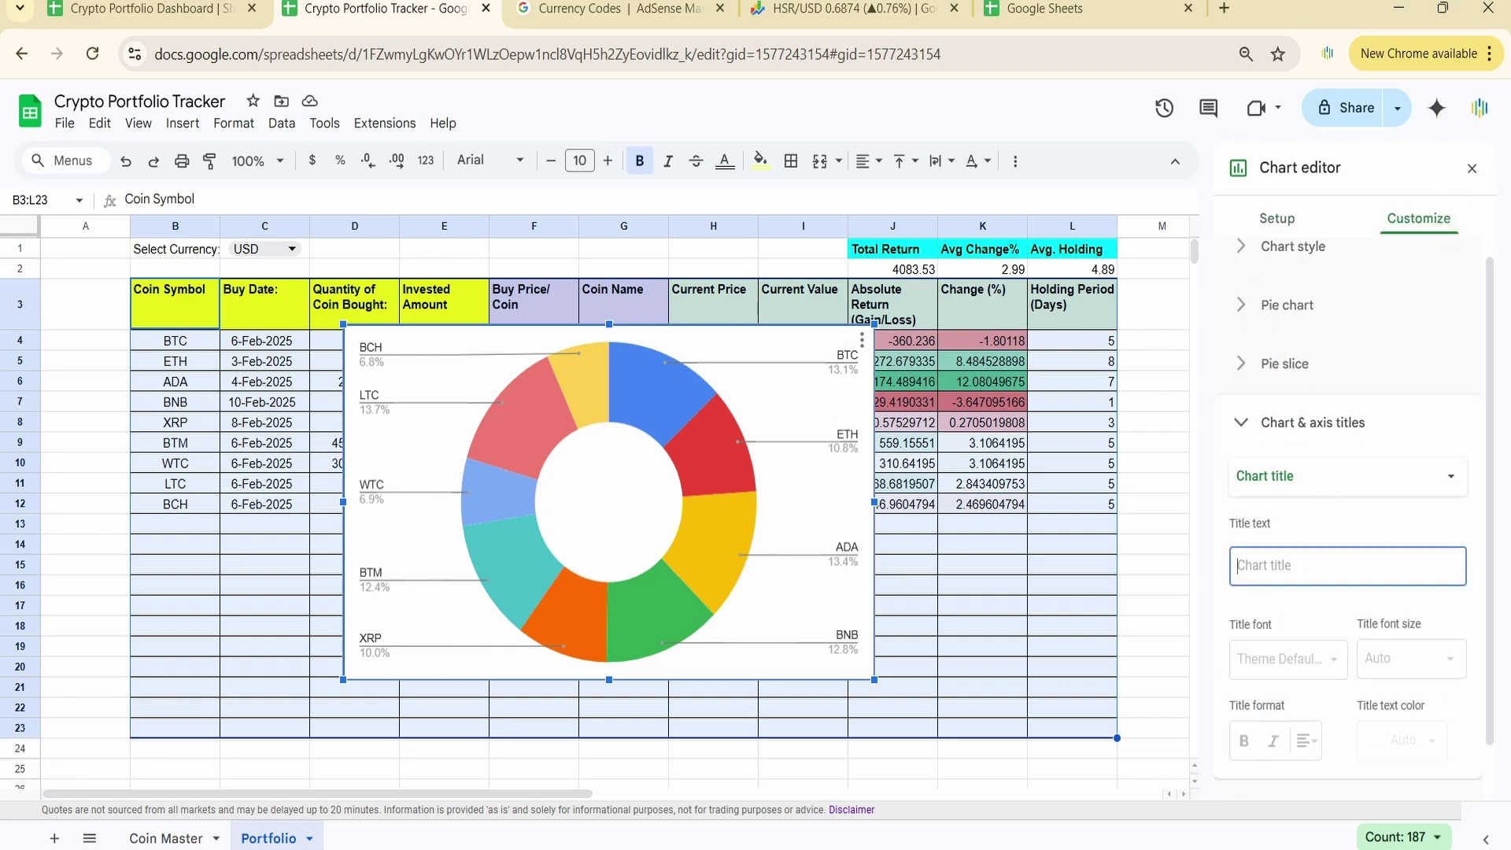
type("C")
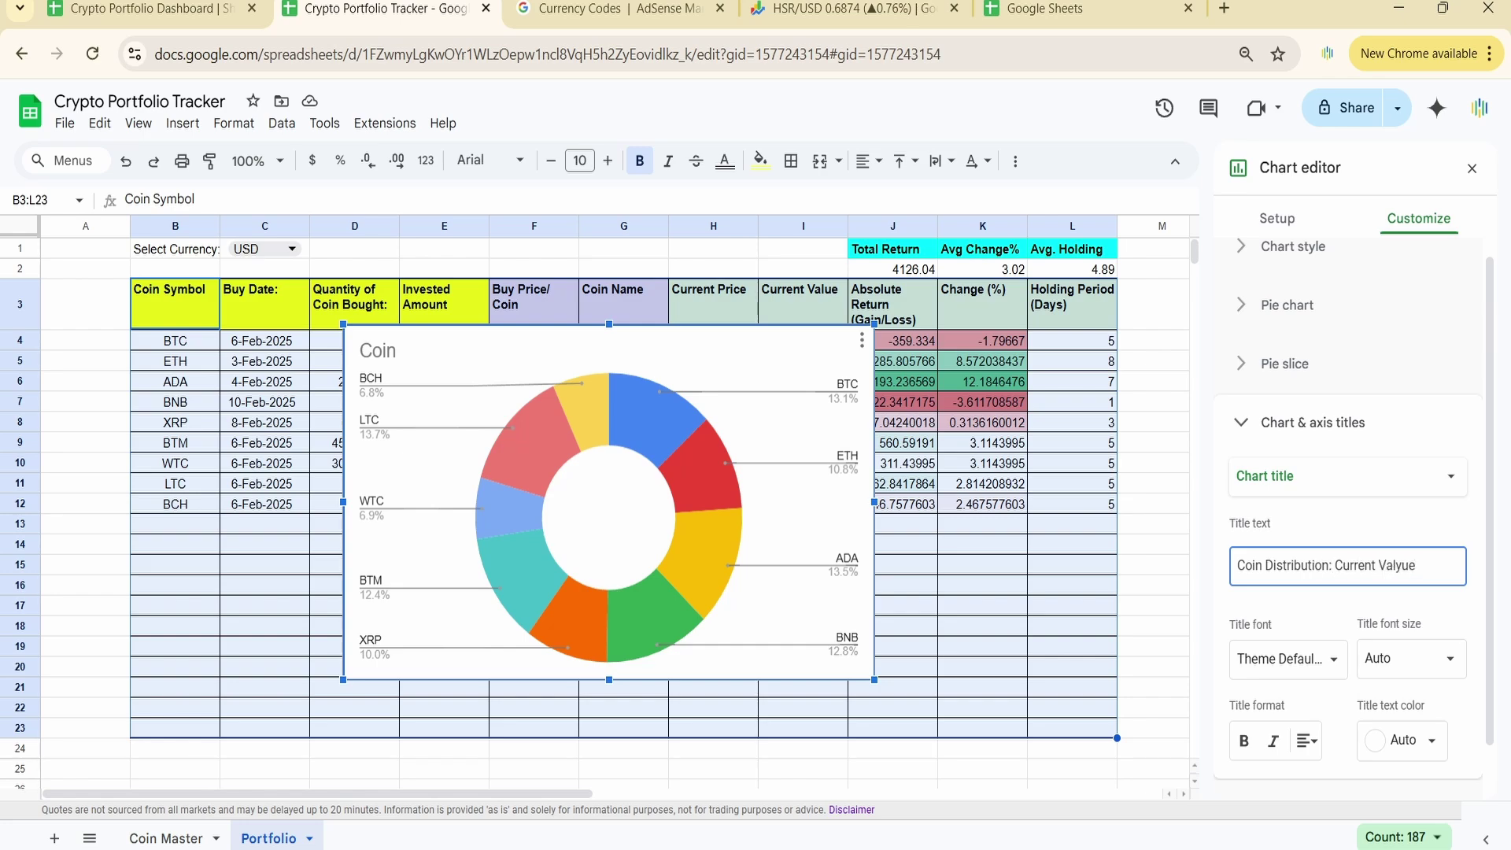
type("e")
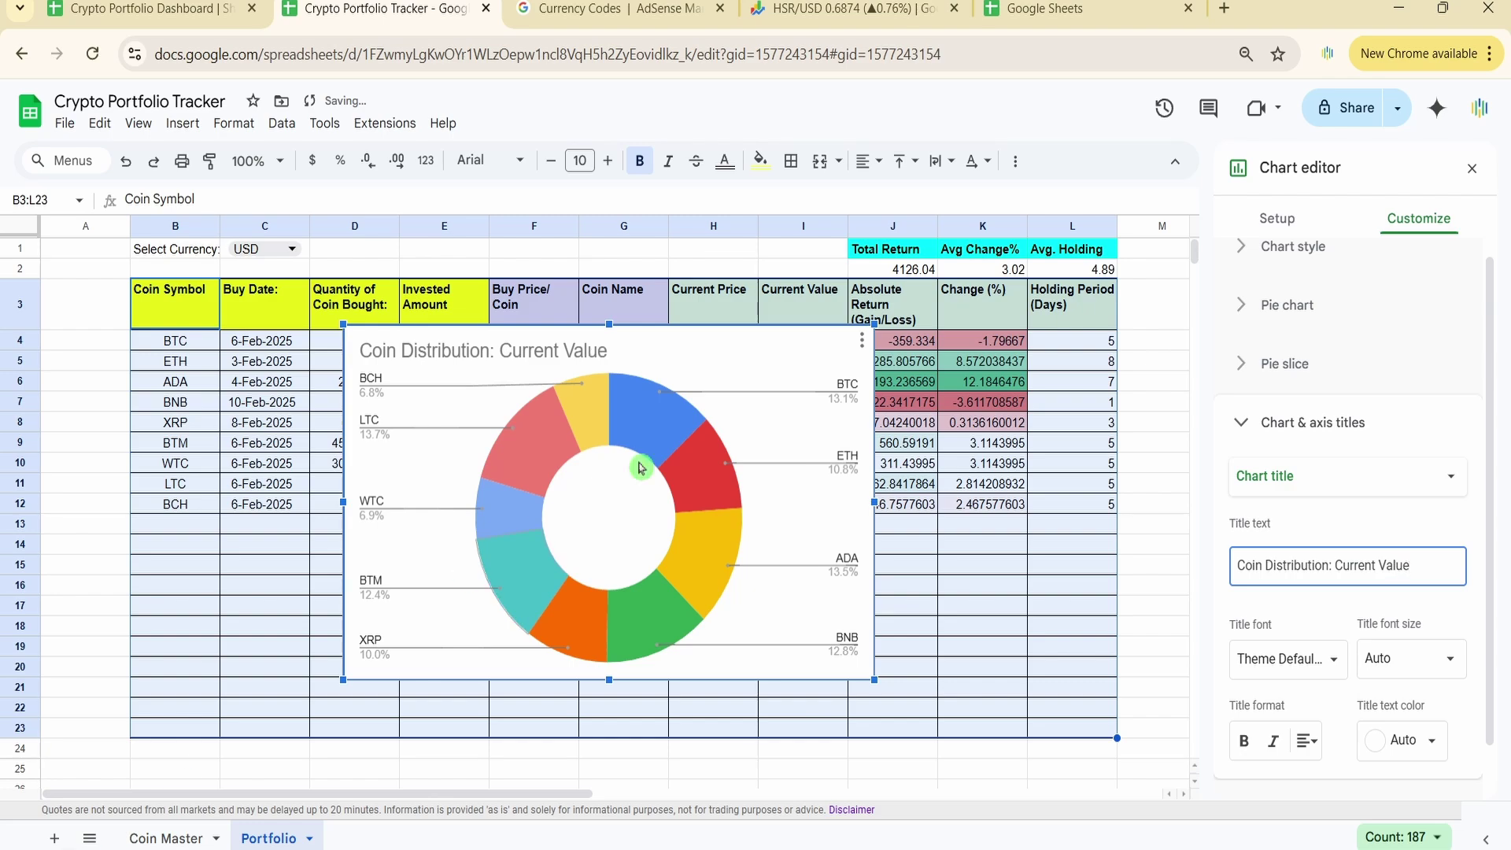
left_click(1471, 169)
left_click(1472, 169)
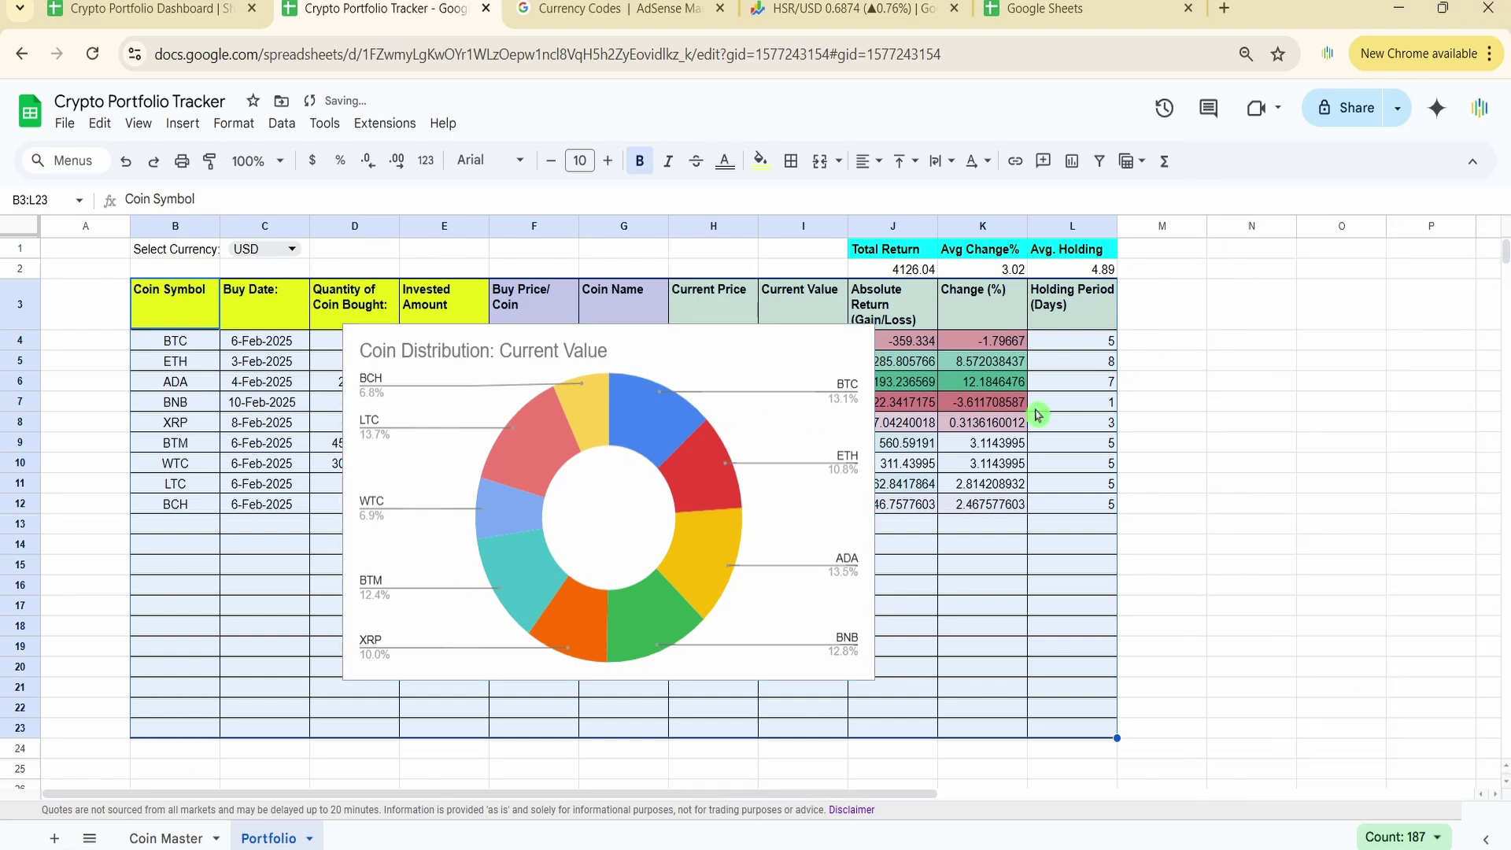
Step: Shrink the doughnut chart and move it below the coin data, over columns A to E around rows 14 to 24
left_click_drag(875, 326, 704, 436)
left_click_drag(613, 477, 361, 581)
Step: Insert a second chart from the portfolio table B3:L23 as a column chart
left_click_drag(186, 303, 1087, 732)
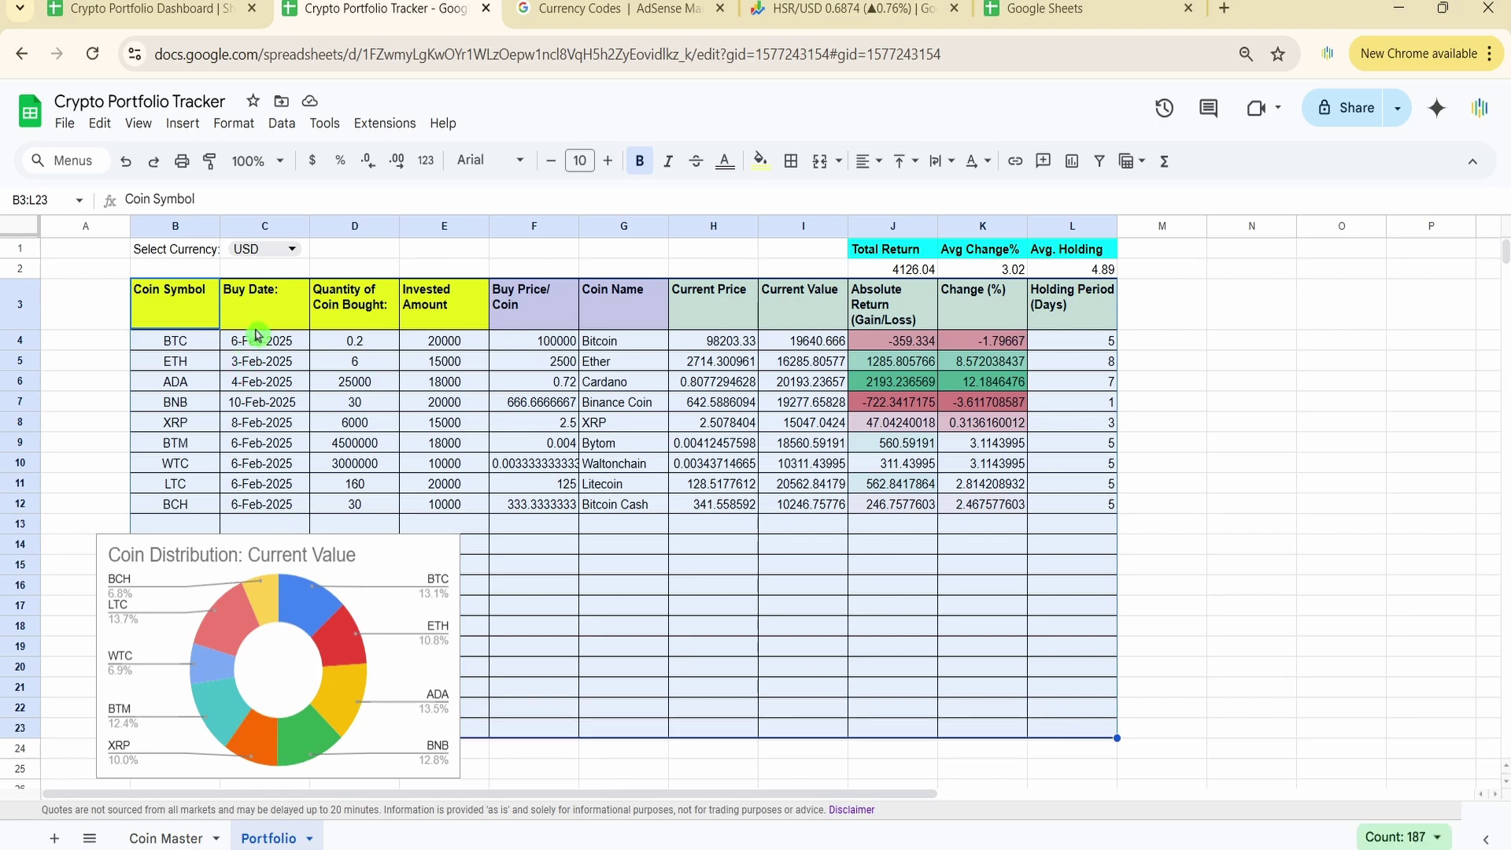
left_click(180, 123)
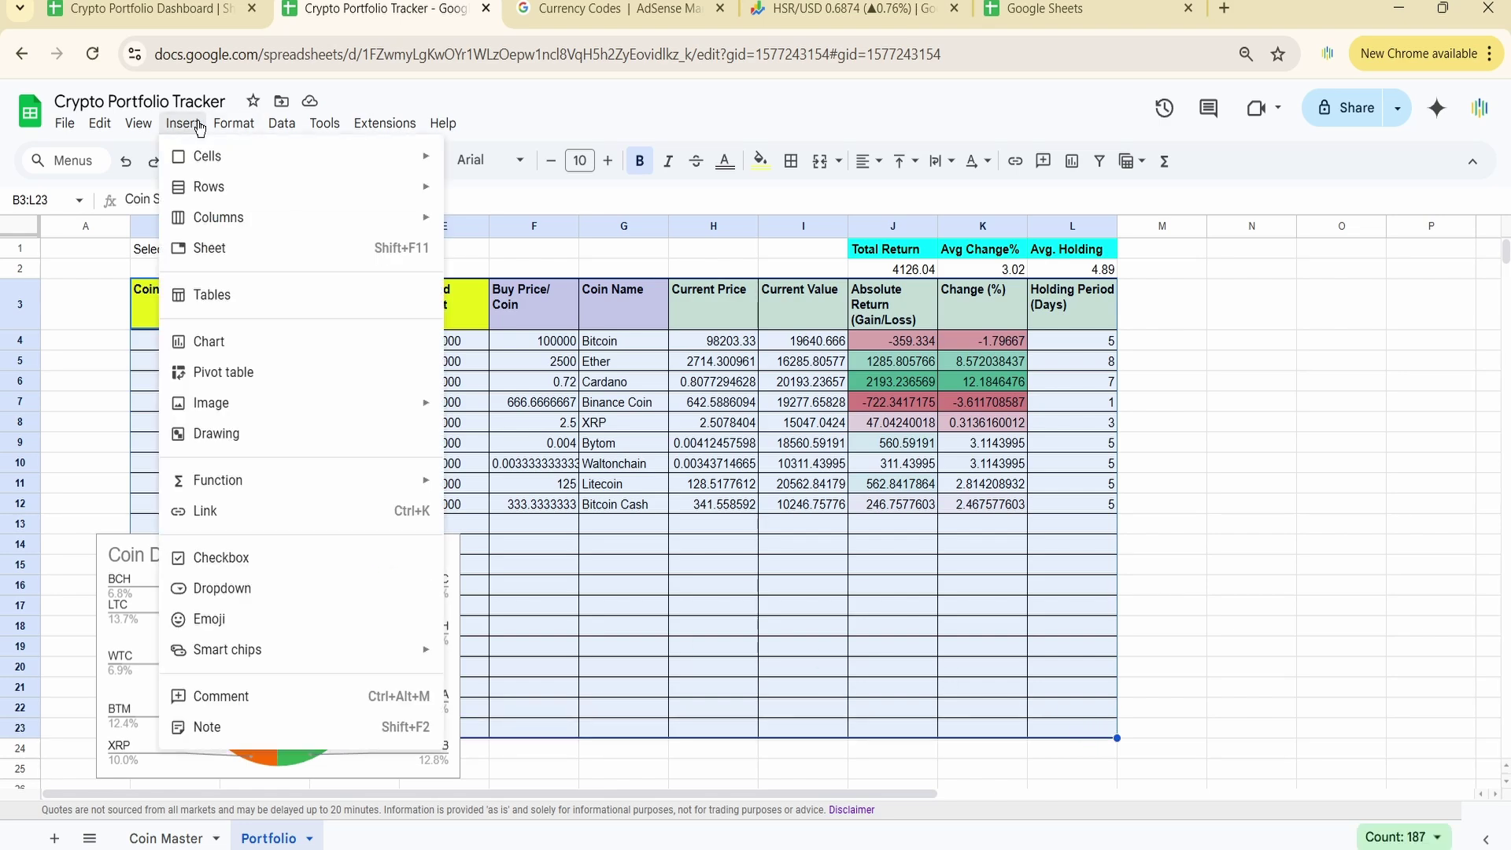
left_click(256, 342)
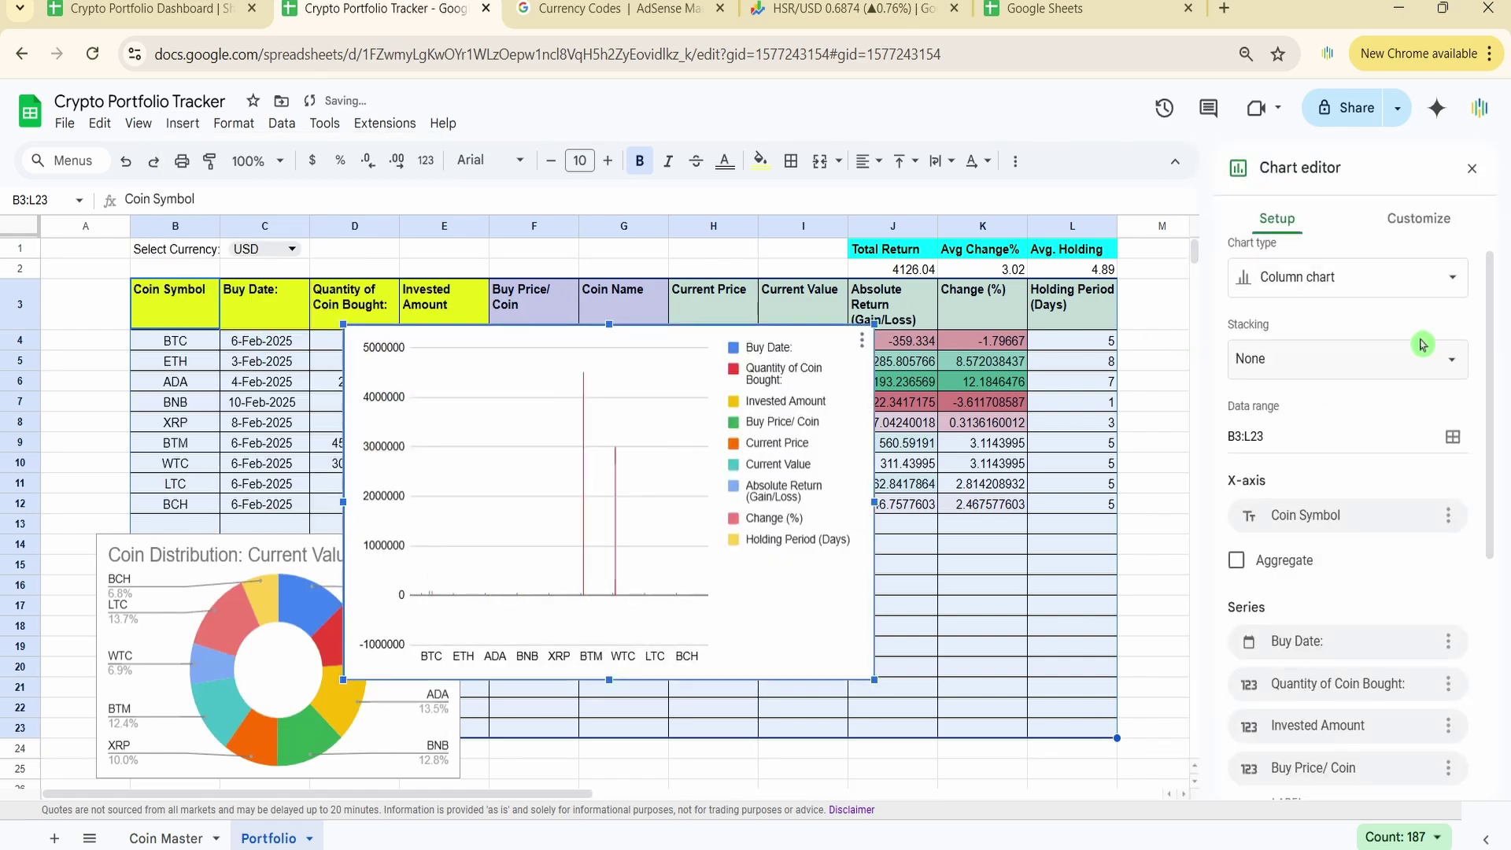
Step: Remove all series from the column chart and add Change (%) as its only series
scroll(1338, 561, "down", 1)
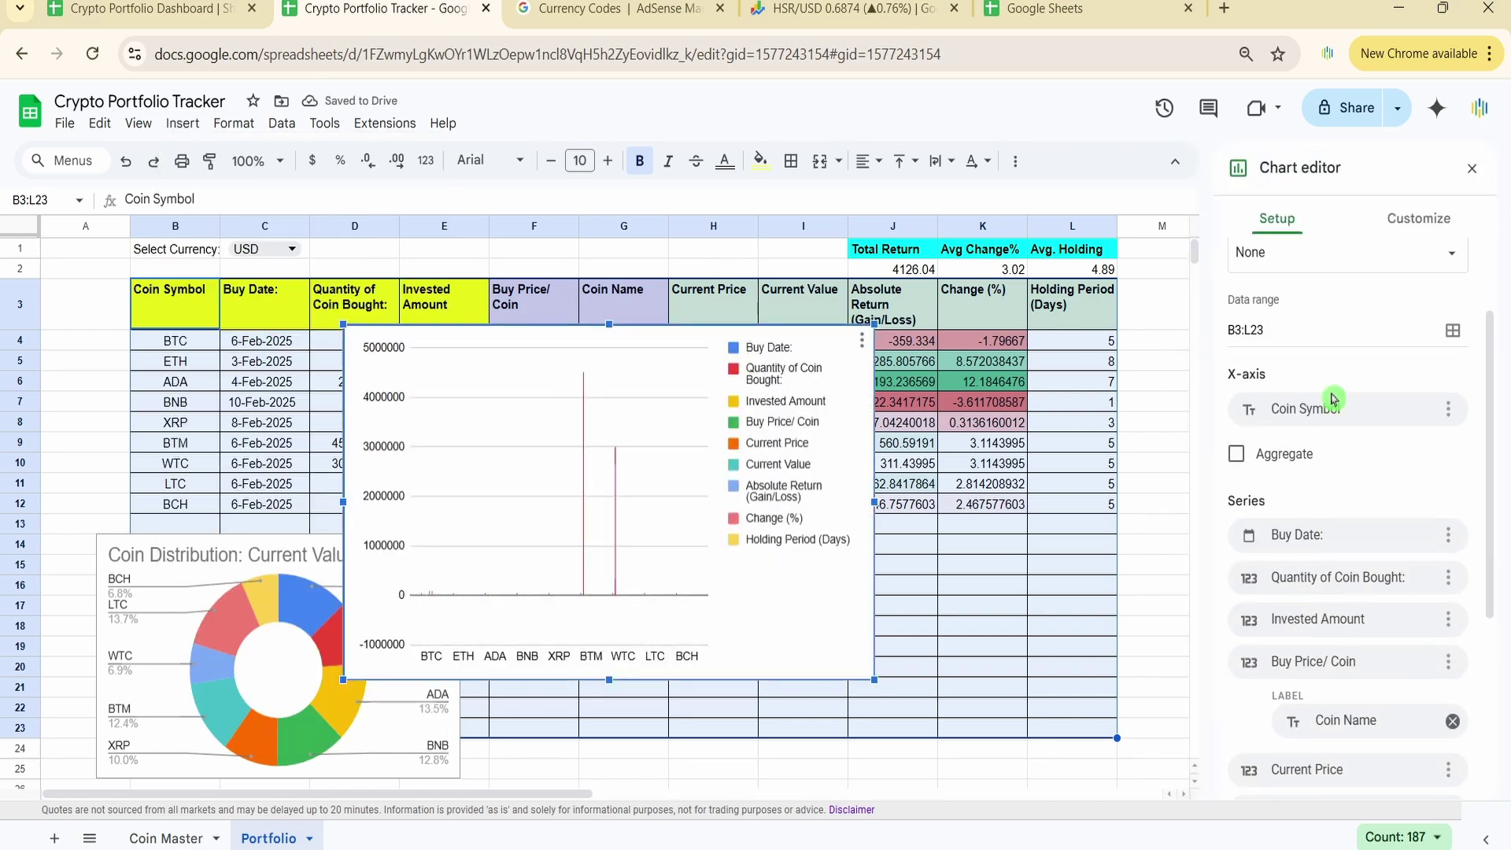
scroll(1419, 506, "down", 1)
left_click(1448, 431)
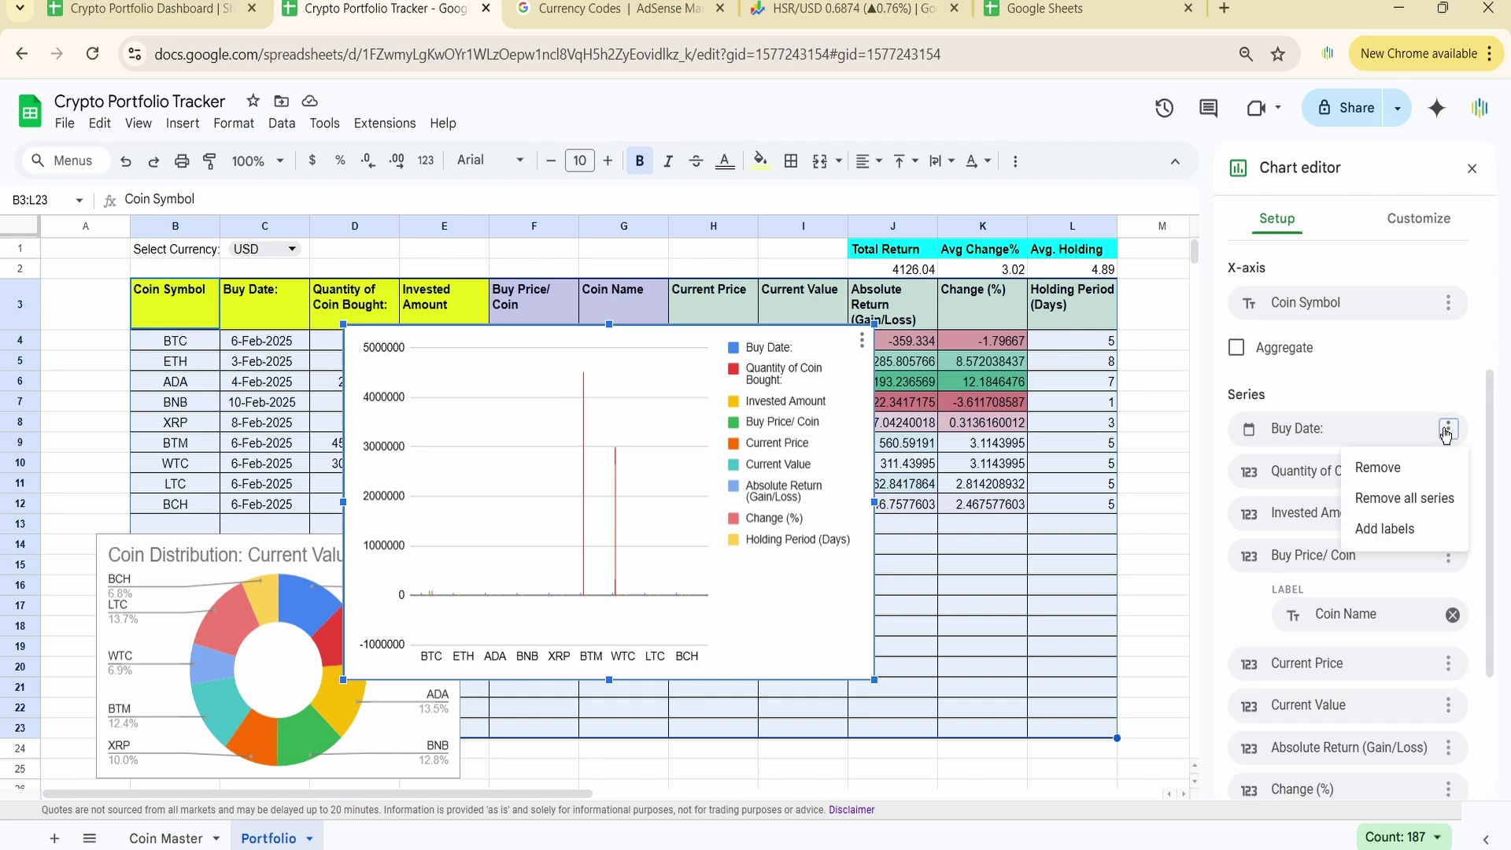
left_click(1440, 498)
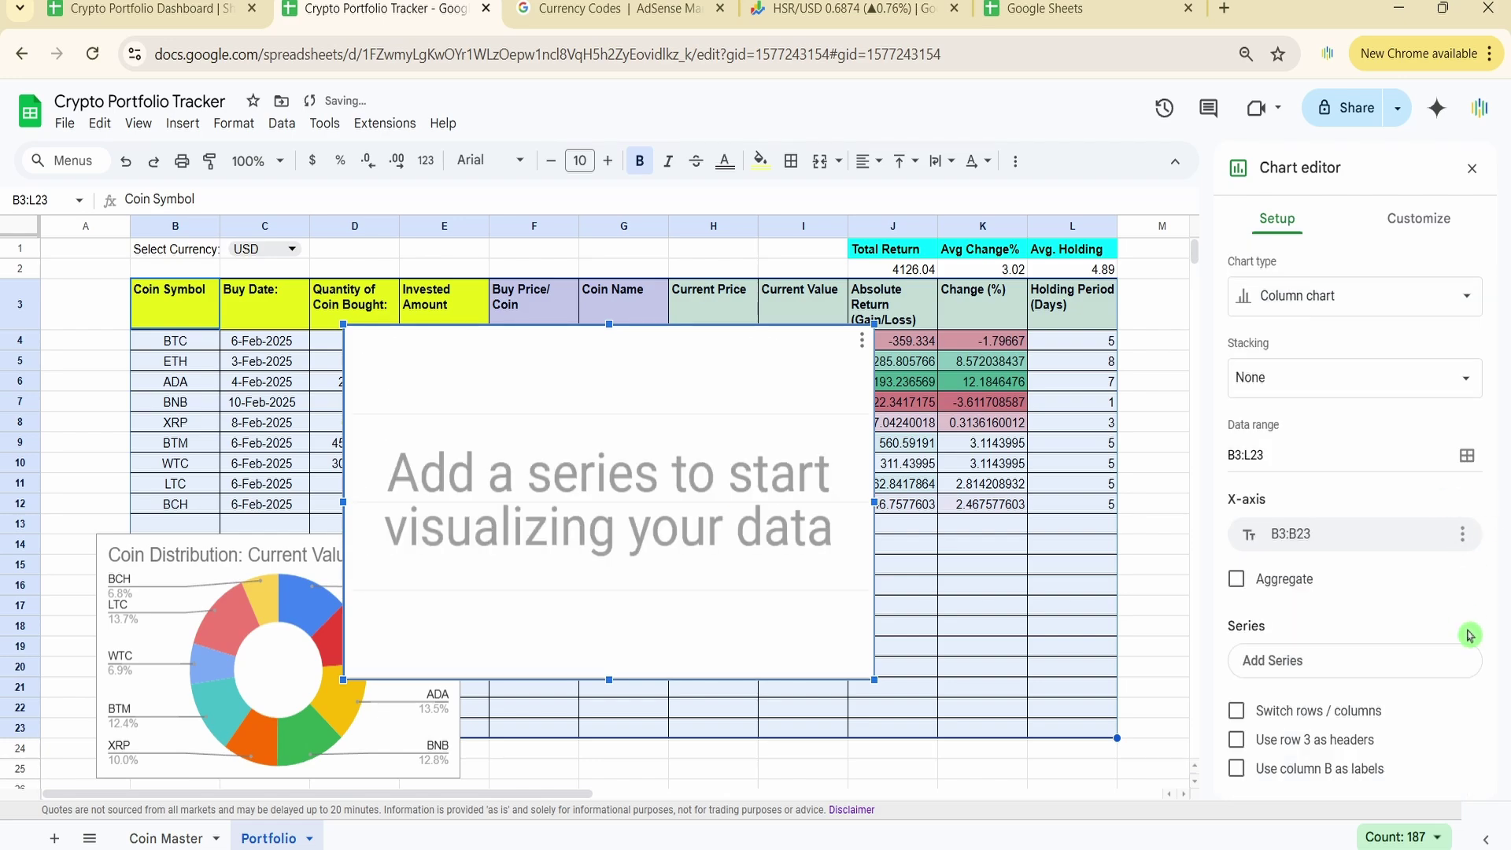
left_click(1371, 672)
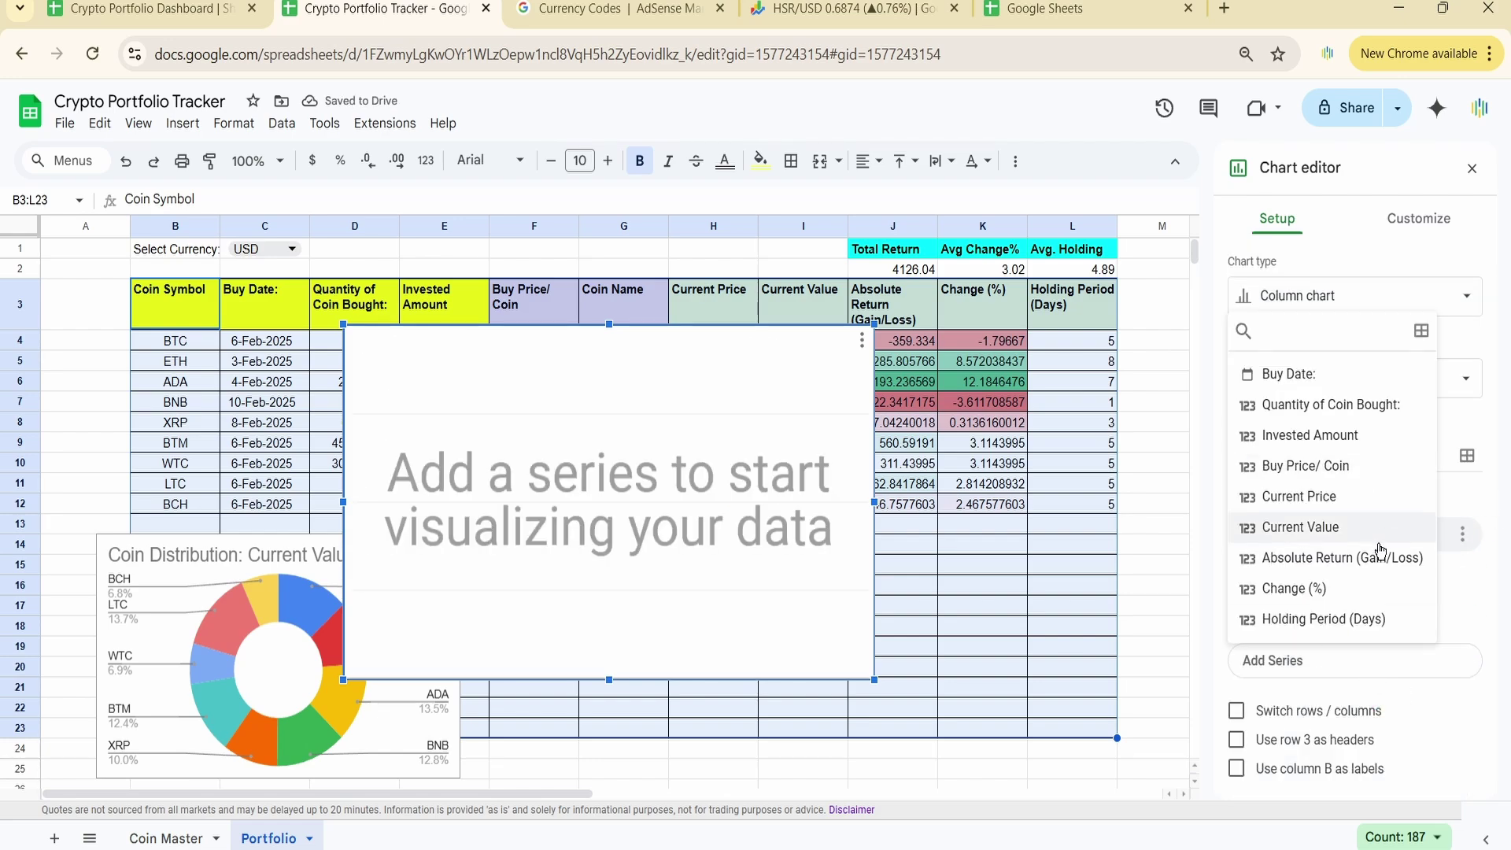
left_click(1342, 588)
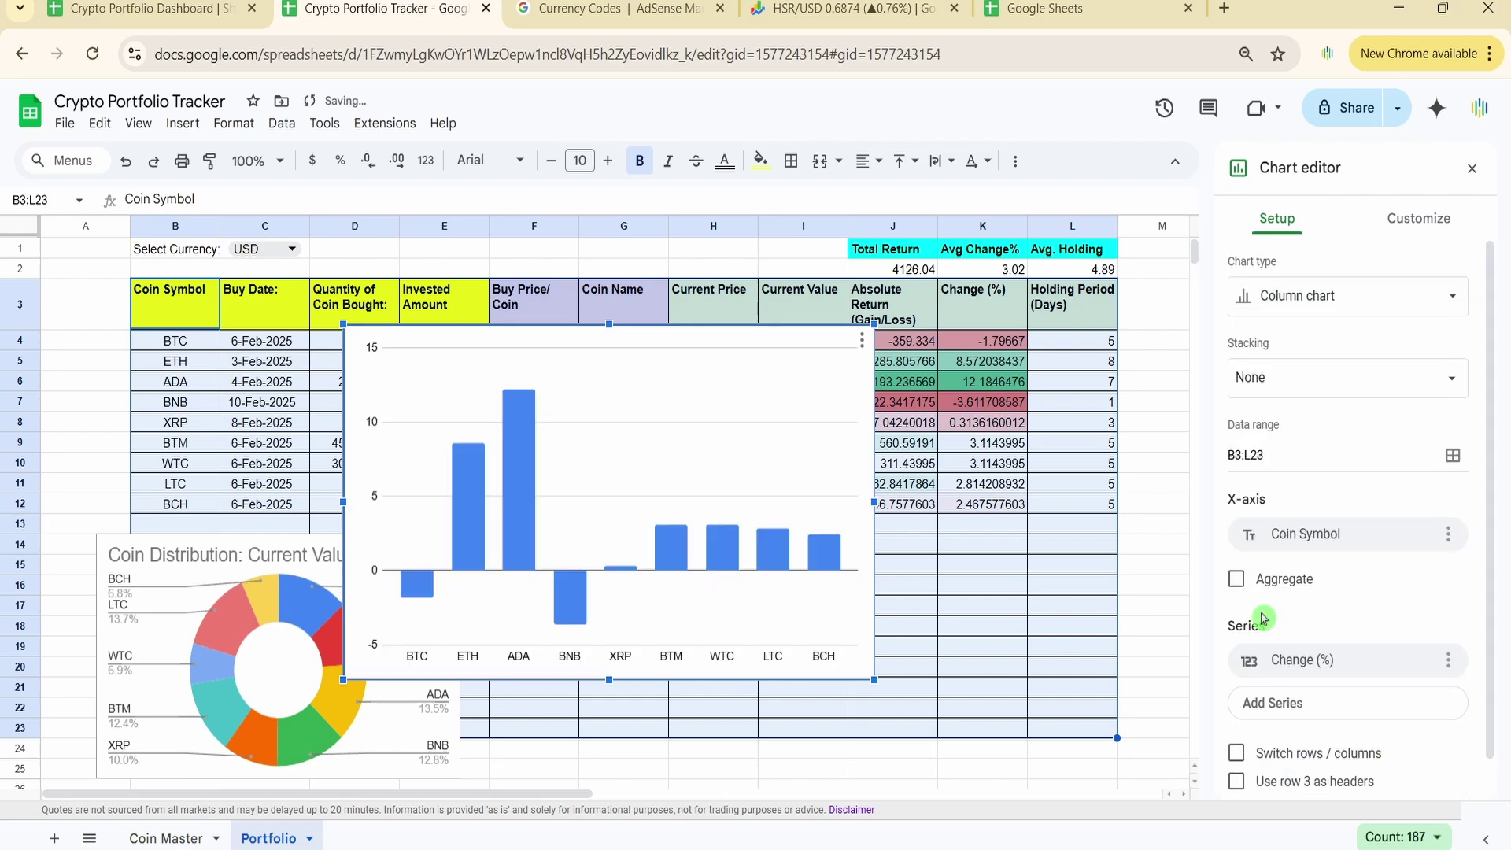
Step: Turn on data labels for the Change (%) series and move the column chart below the coin data, beside the doughnut chart
left_click(527, 499)
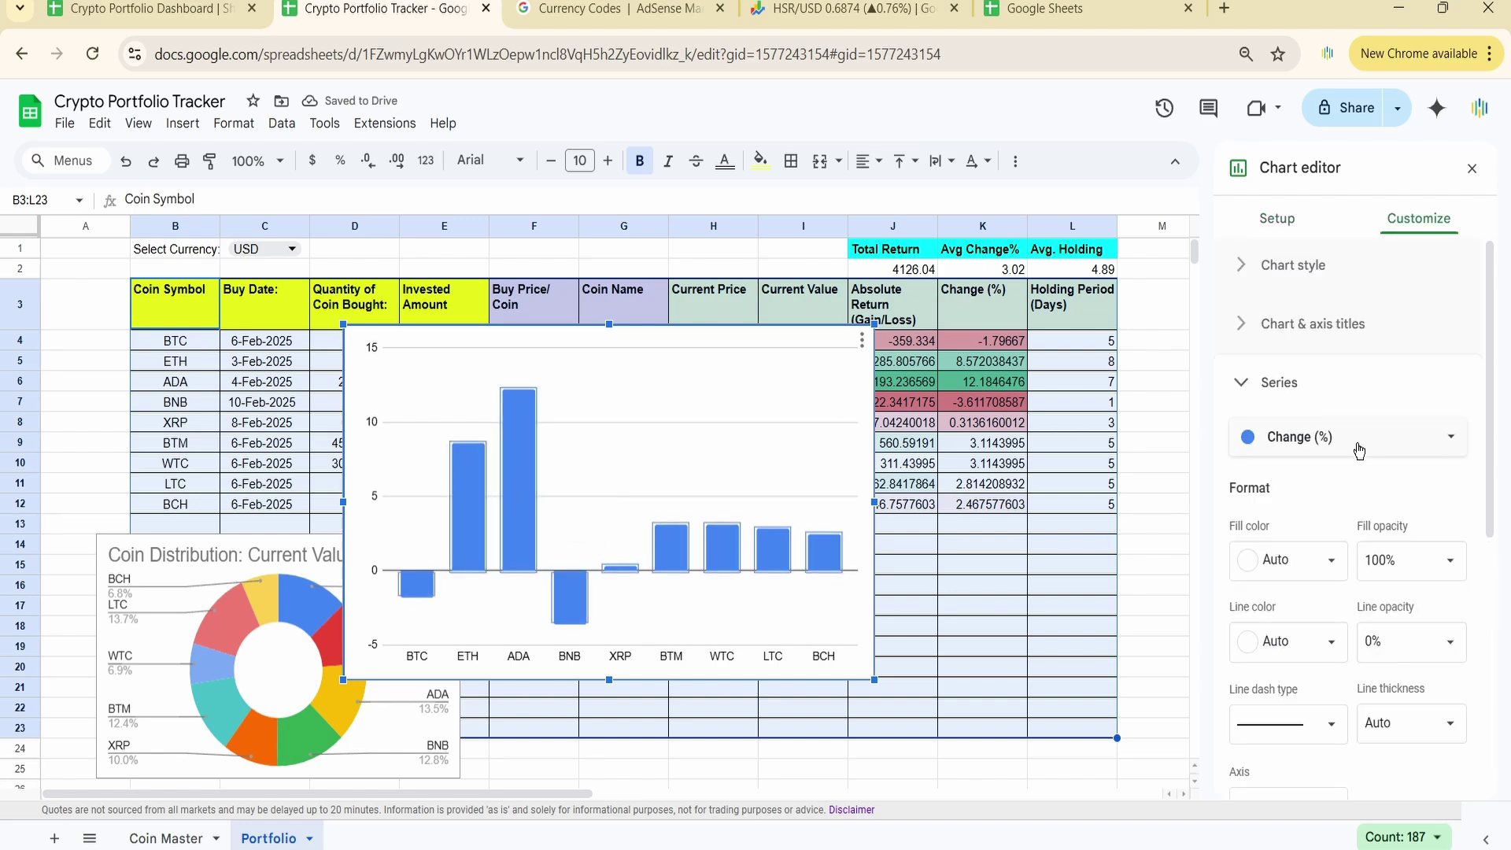
scroll(1385, 472, "down", 5)
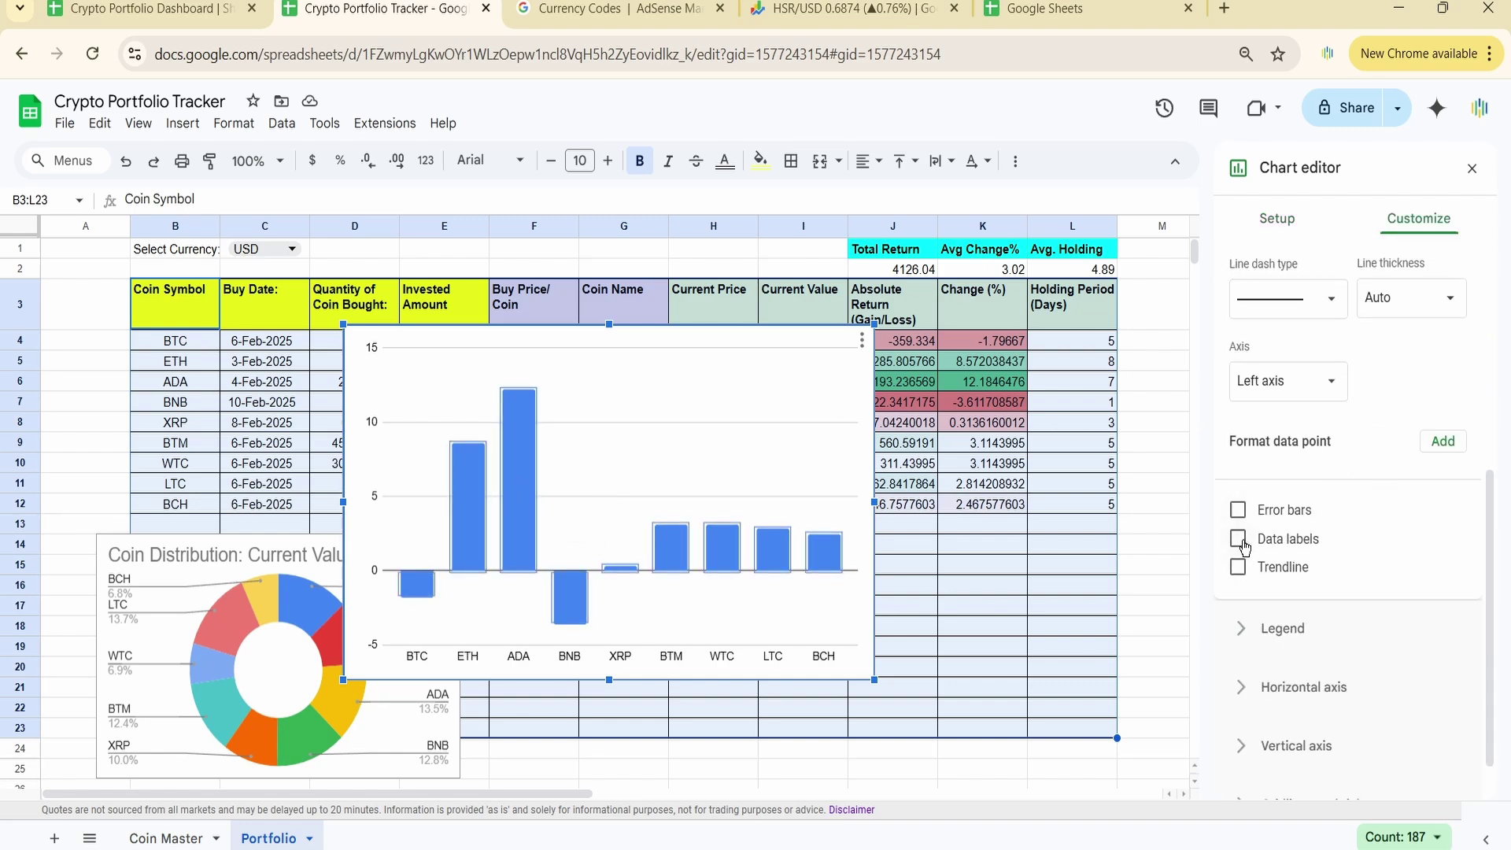
left_click(1238, 538)
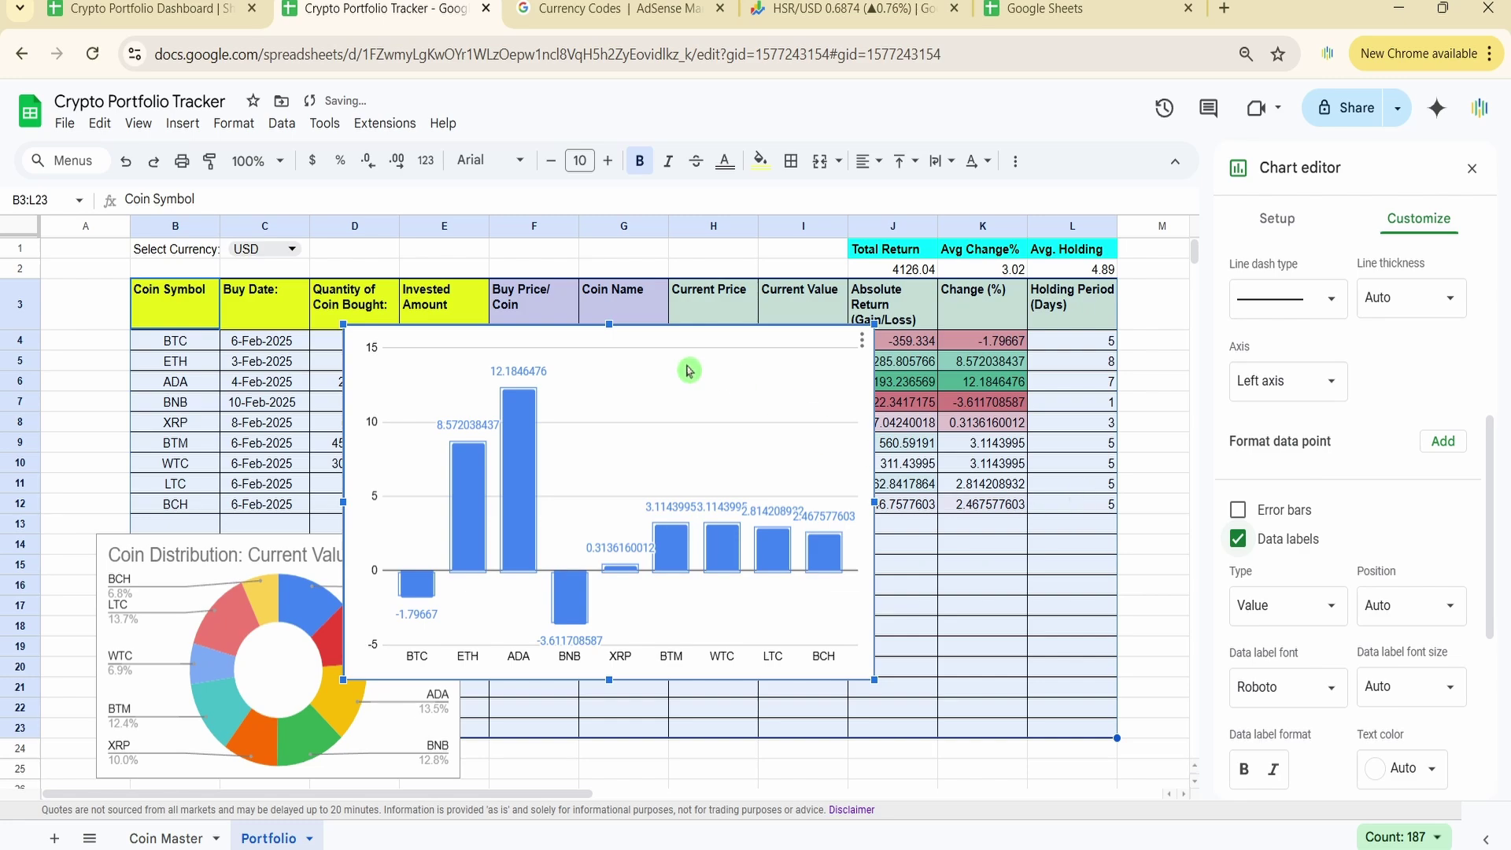
left_click_drag(690, 370, 835, 570)
Step: Format the Change (%) values in column K to one decimal place
left_click(982, 225)
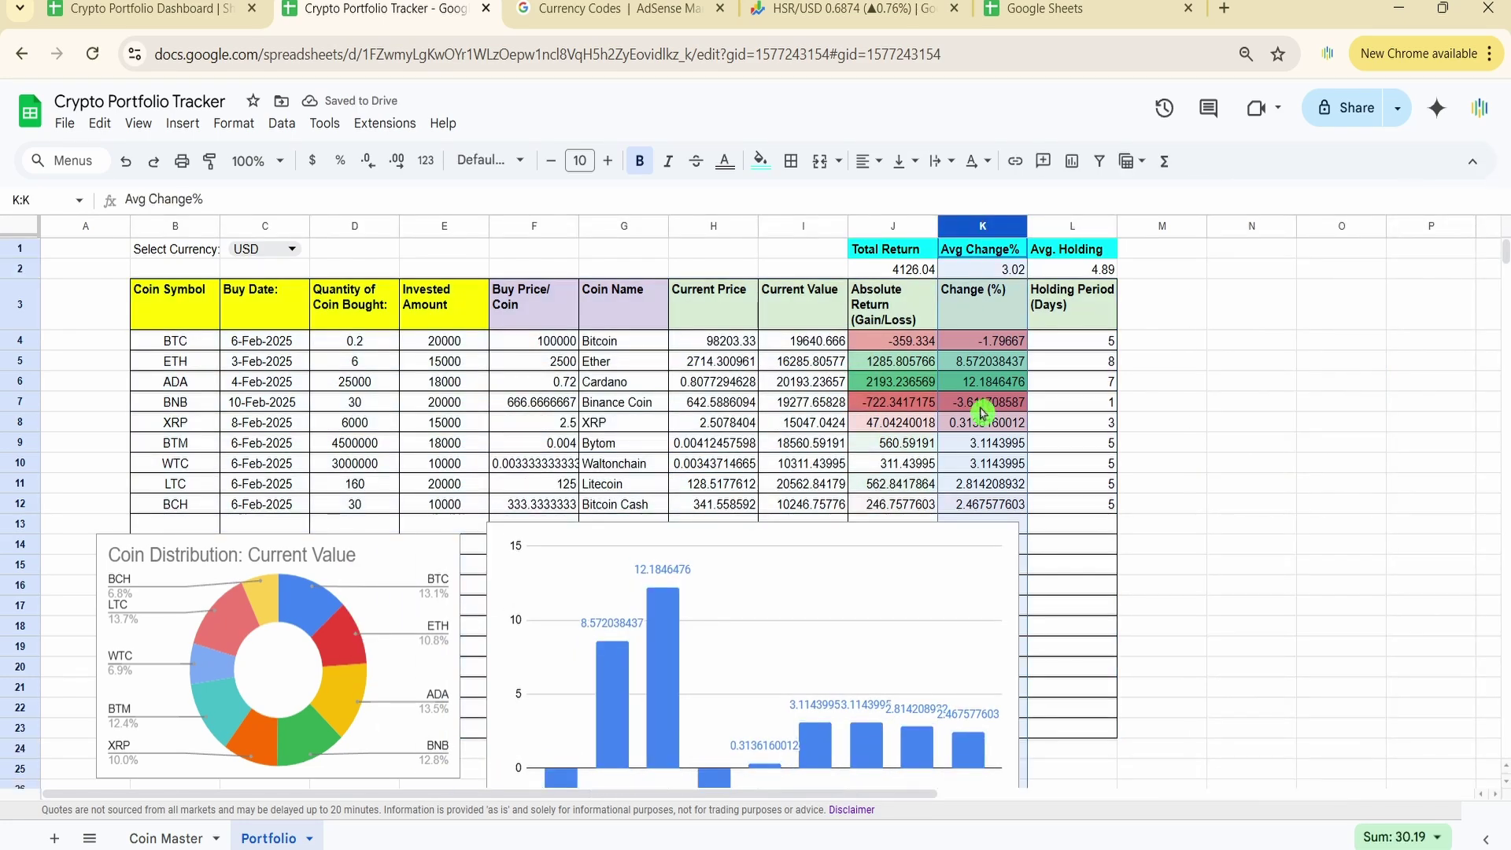
left_click(368, 161)
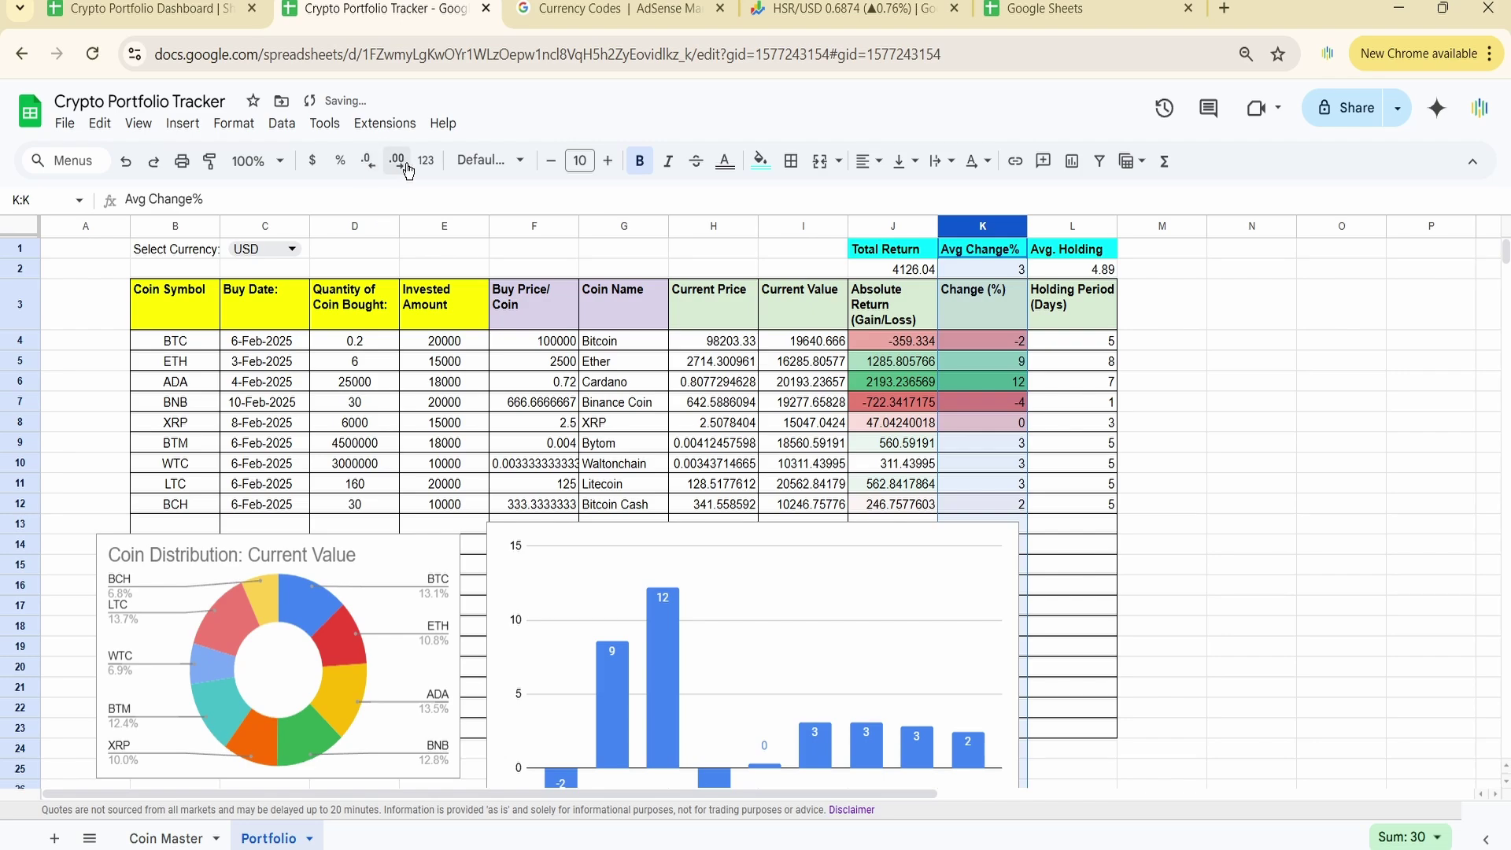
left_click(397, 161)
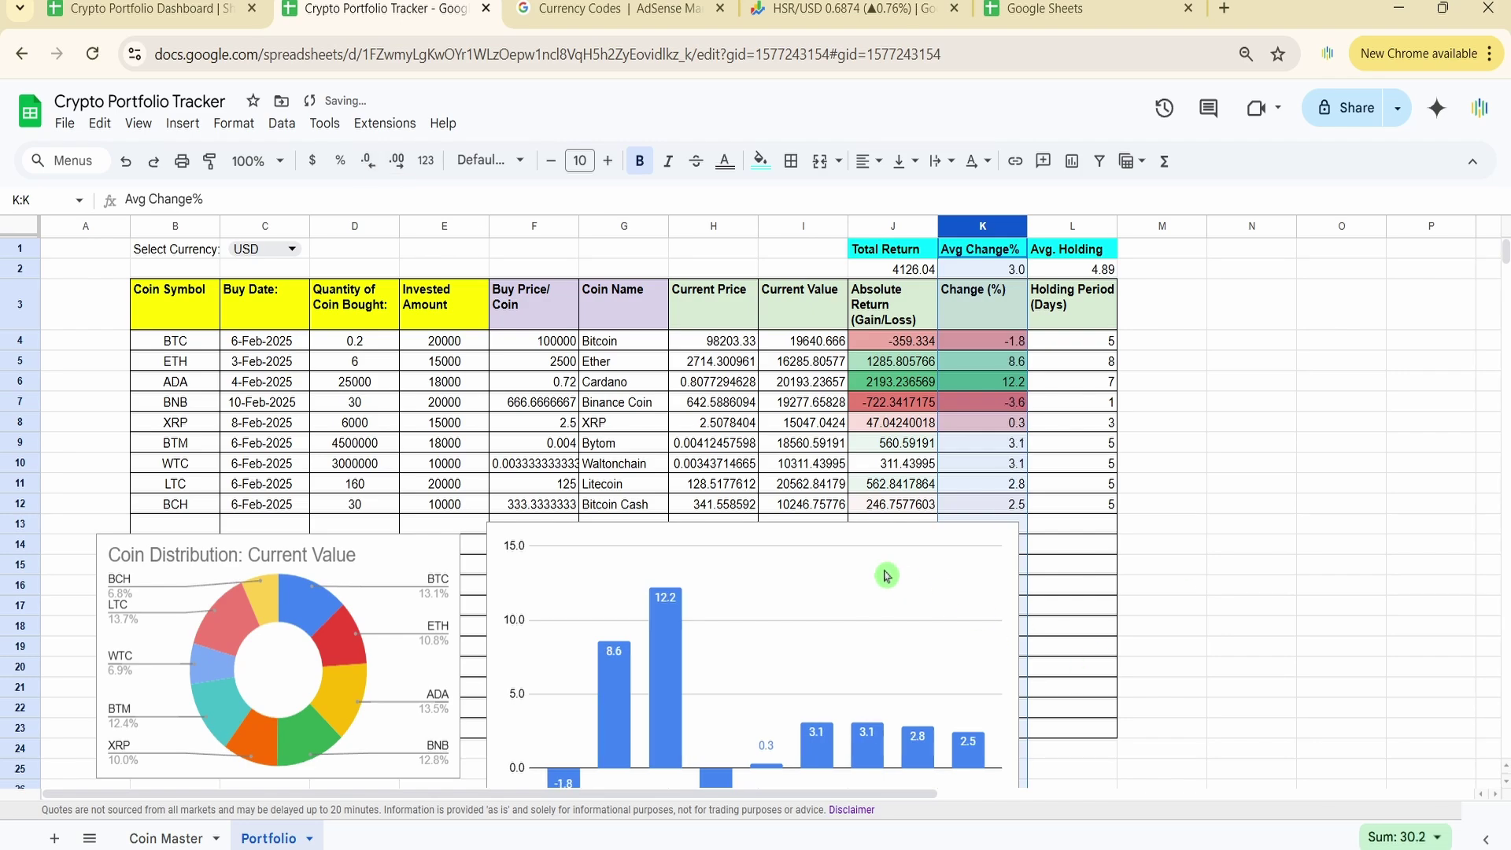
Step: Title the column chart "Coin: Growth %" and close the chart editor
left_click(838, 540)
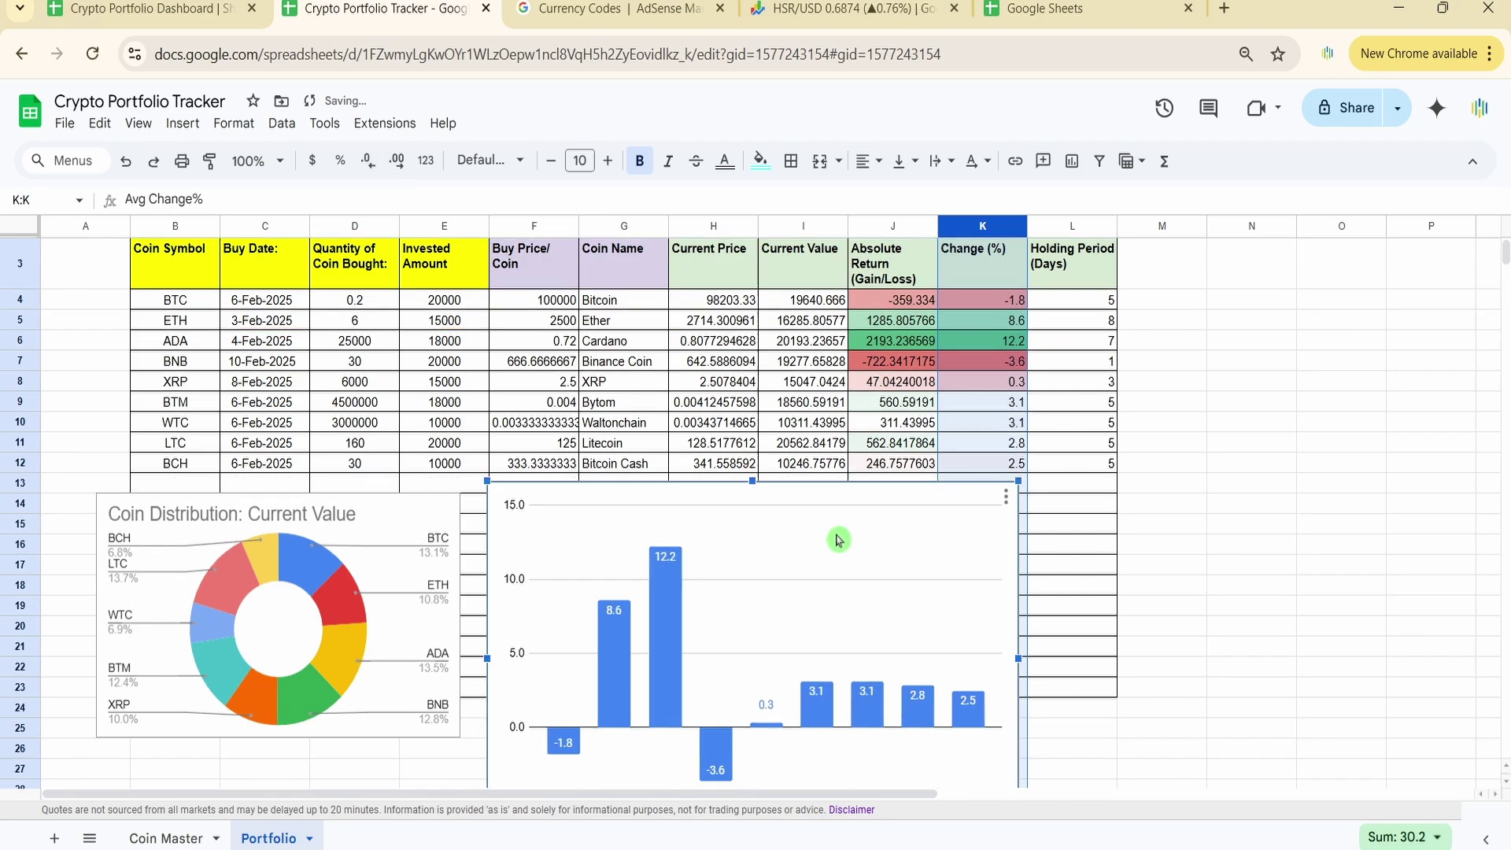
left_click(1007, 498)
left_click(1057, 531)
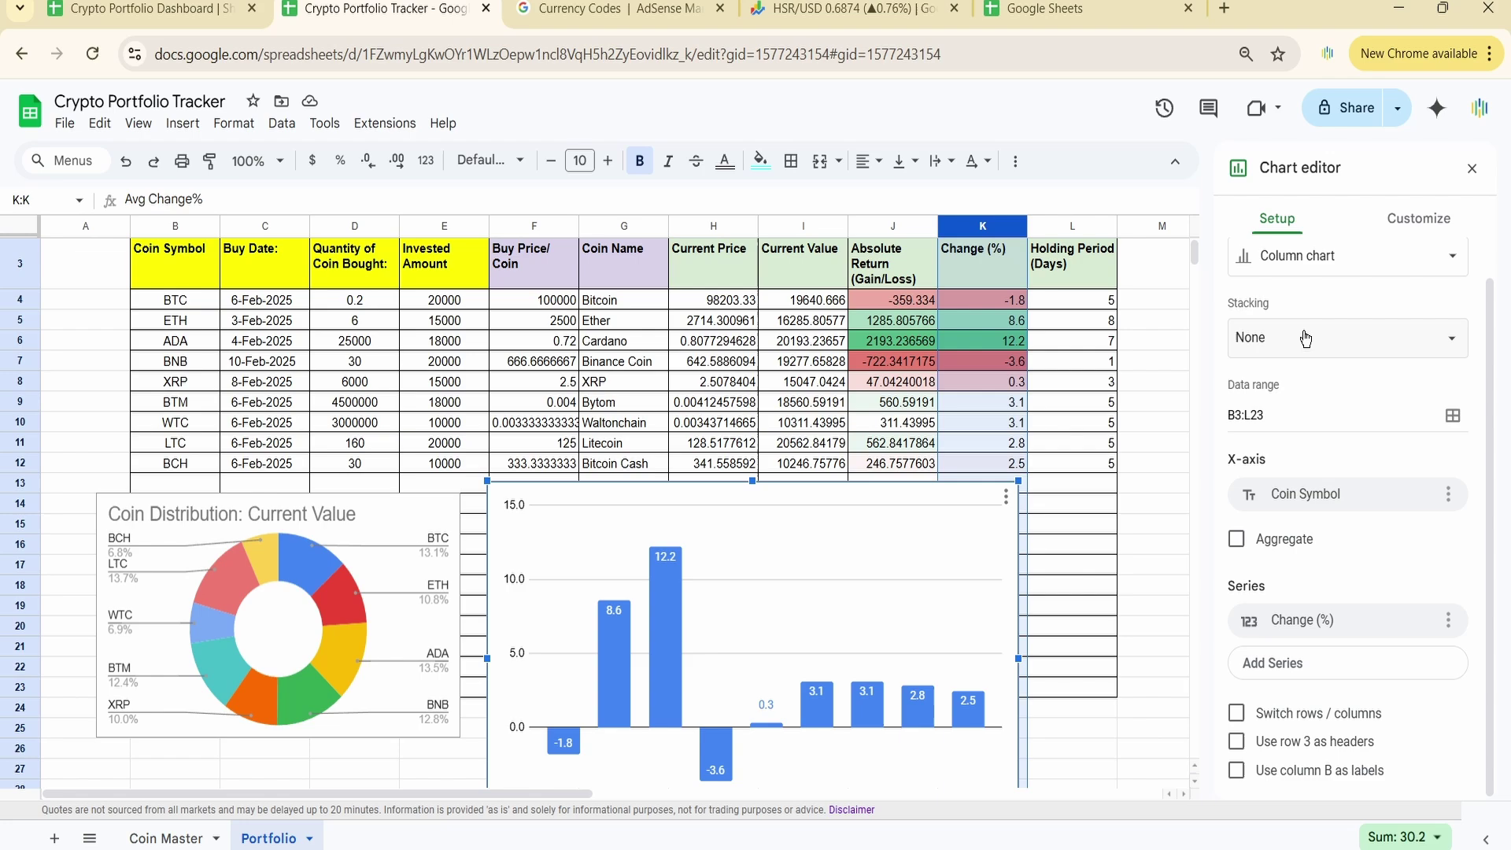
left_click(1419, 218)
left_click(1248, 324)
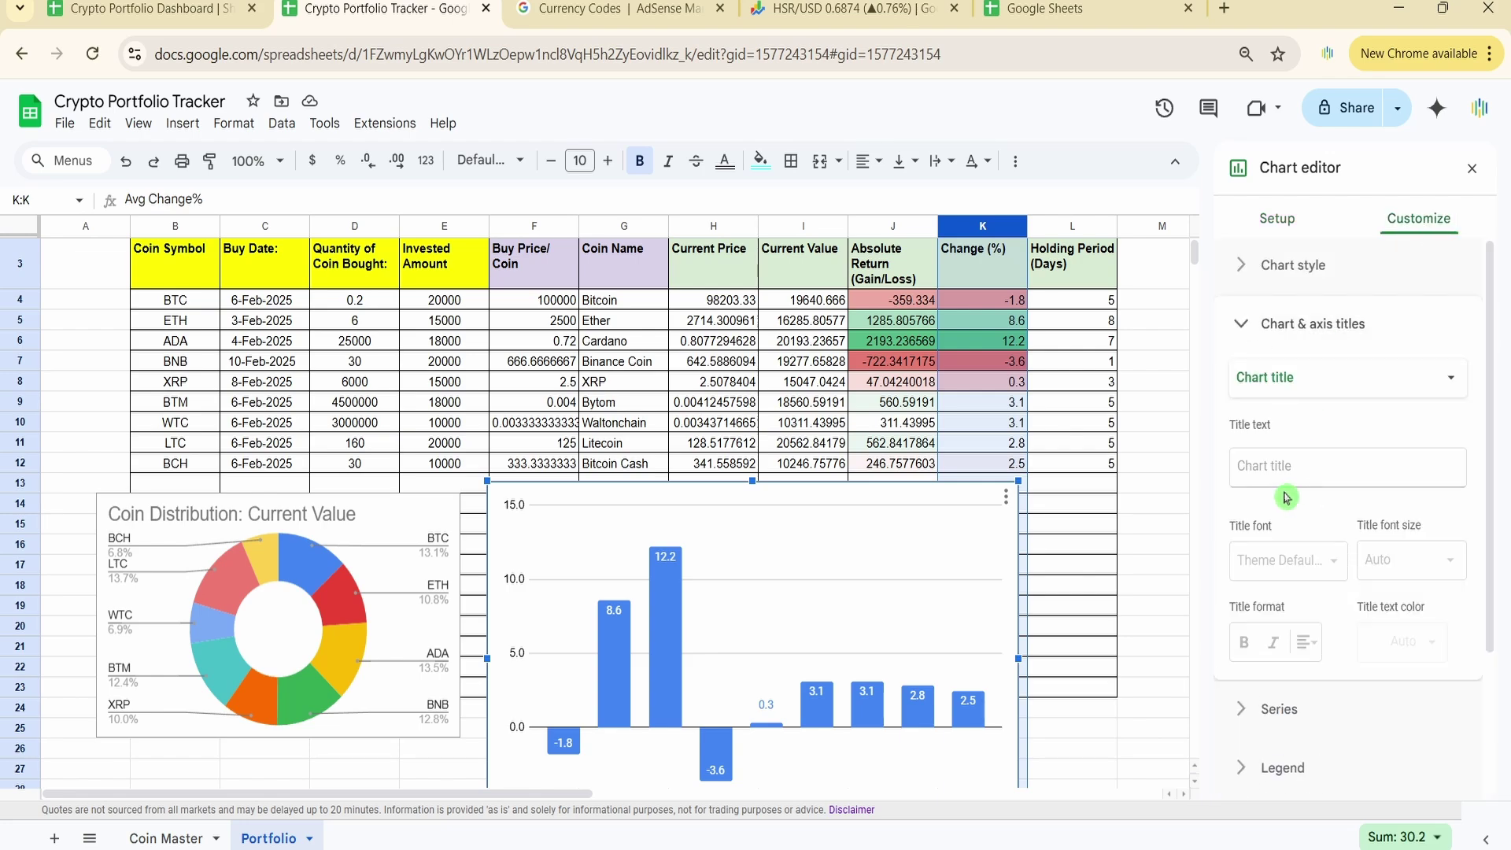
left_click(1259, 467)
type("Coin: Gr")
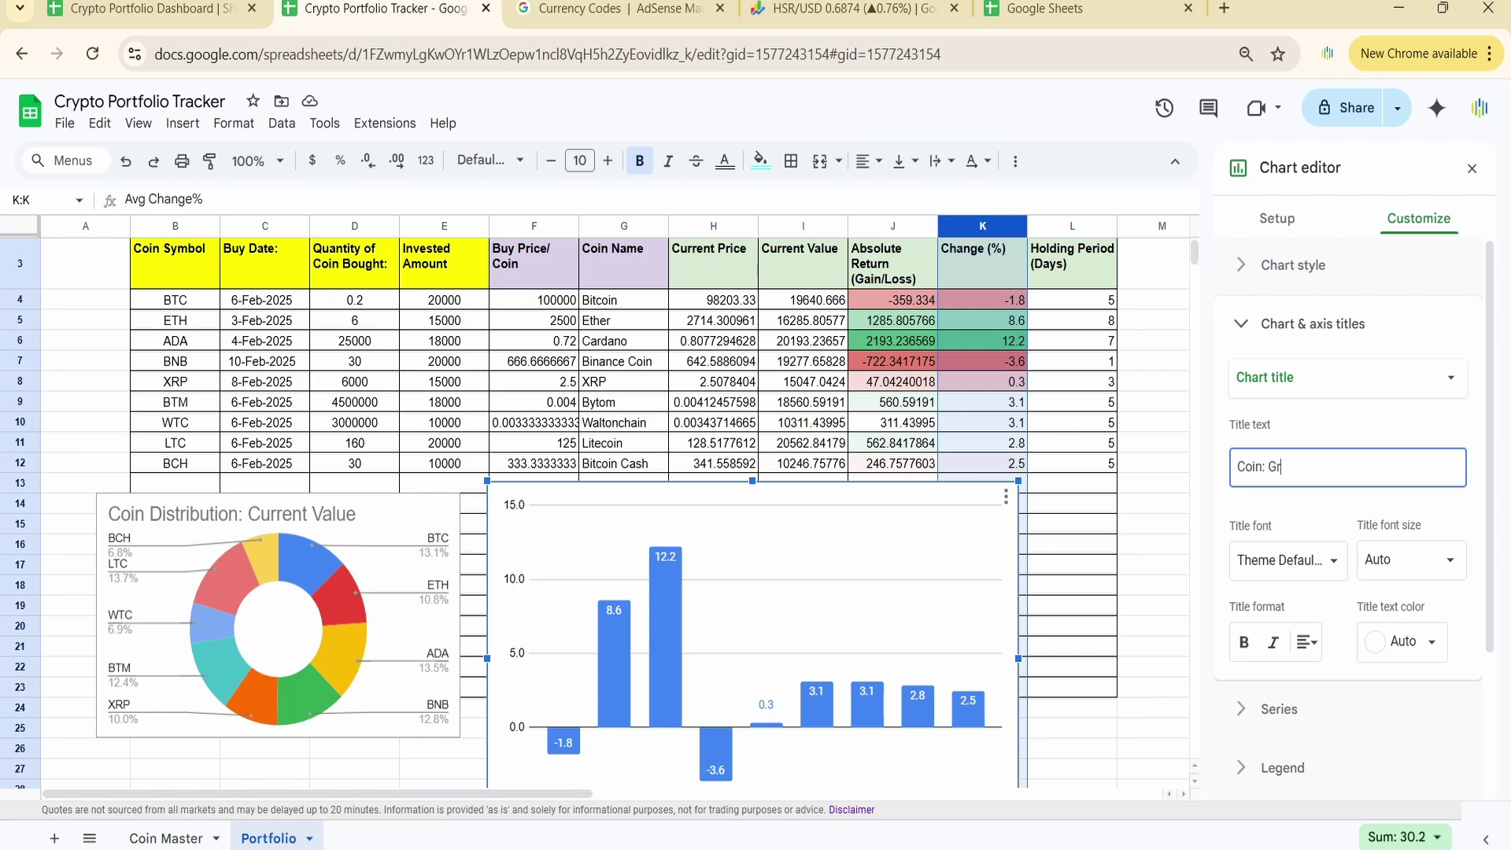
type("owth %")
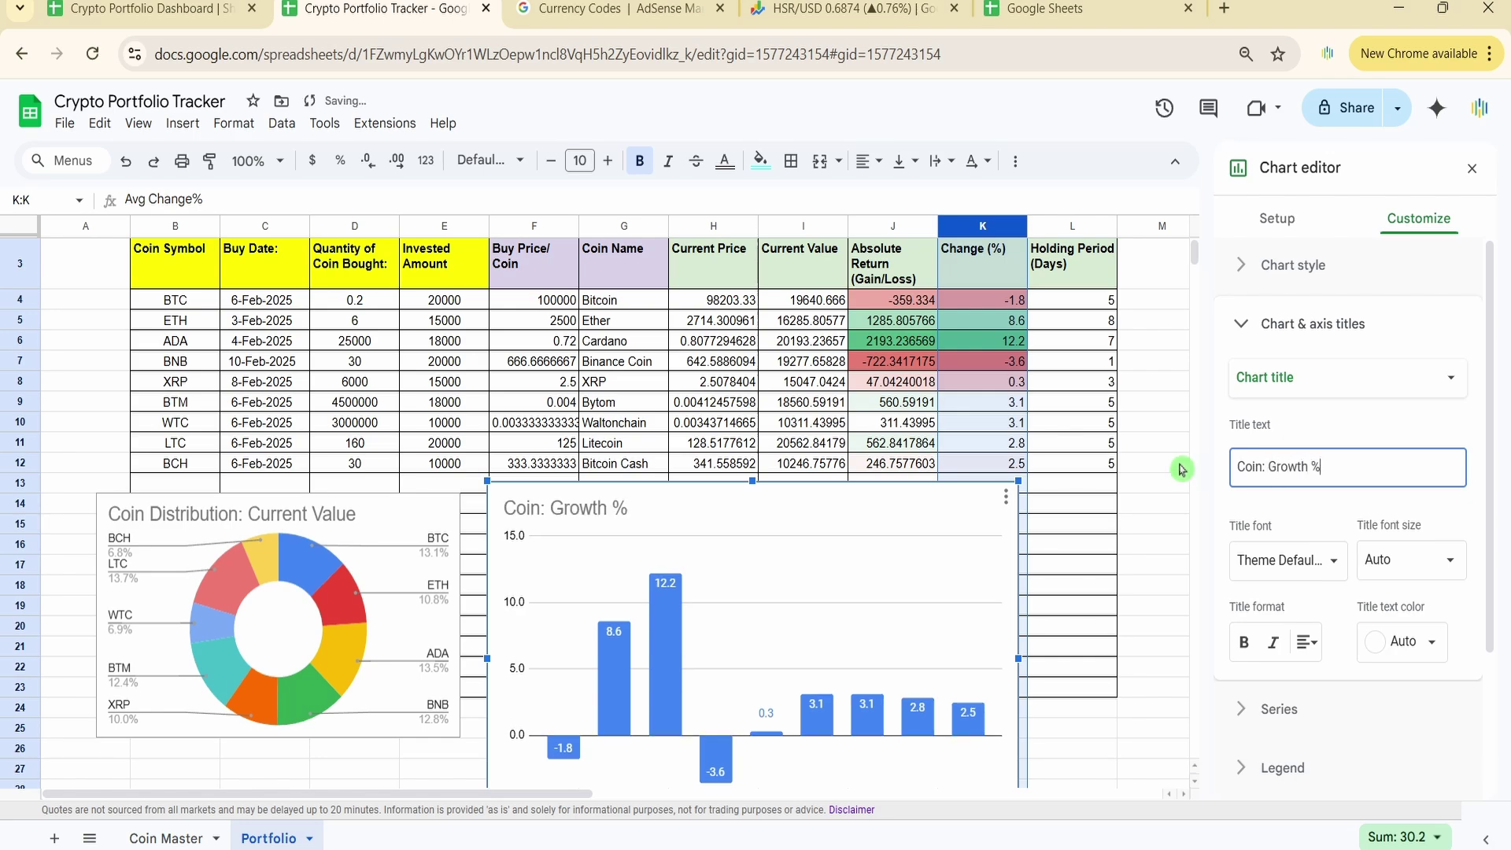
left_click(1181, 469)
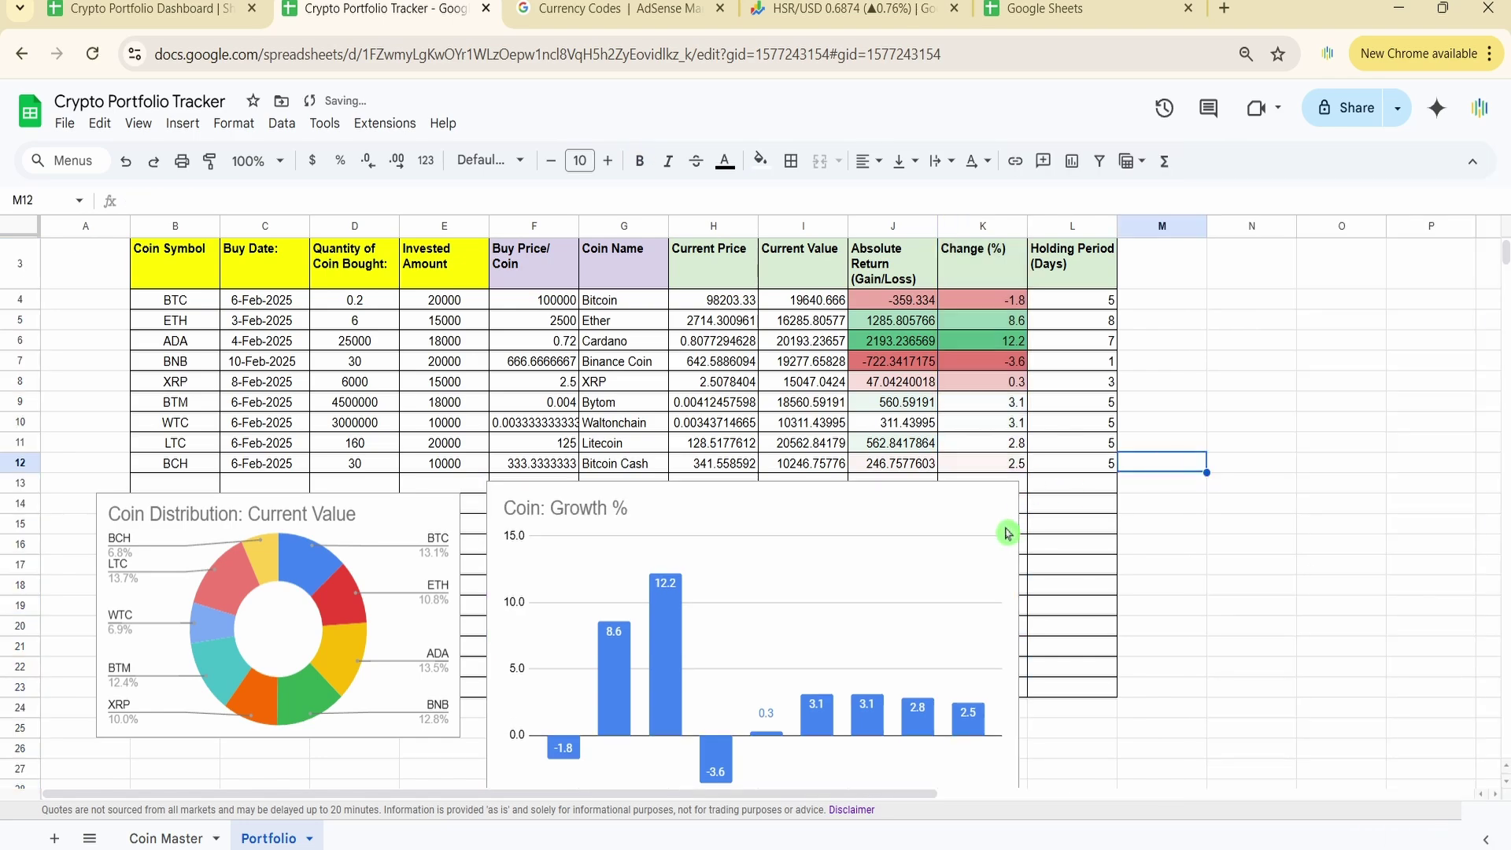
Step: Shrink the Coin: Growth % chart and align it beside the doughnut chart, over columns F to J around rows 14 to 27
left_click_drag(1015, 482, 911, 550)
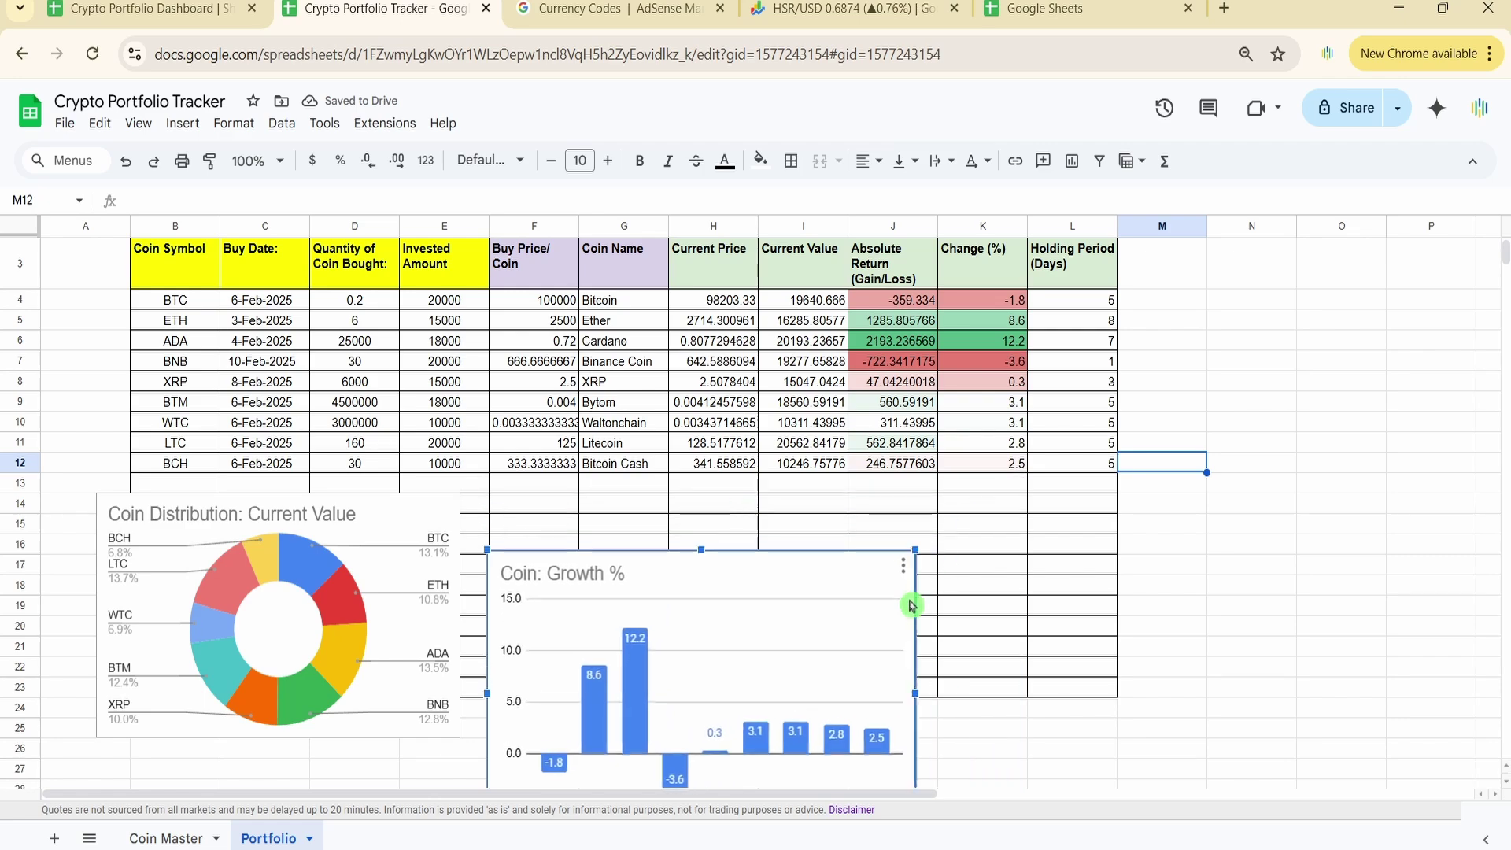
left_click_drag(826, 641, 815, 582)
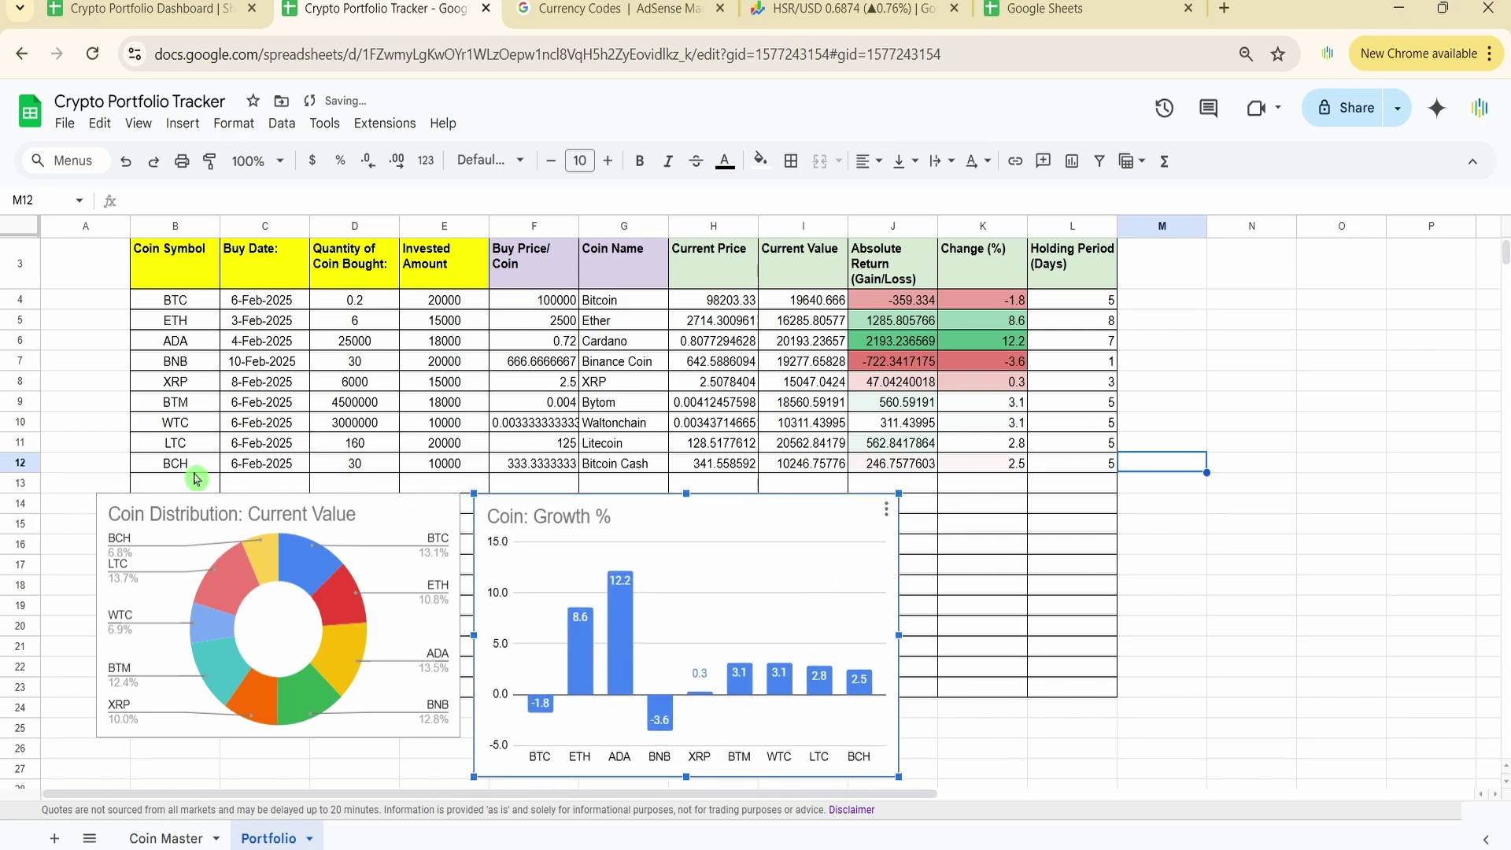
left_click(174, 488)
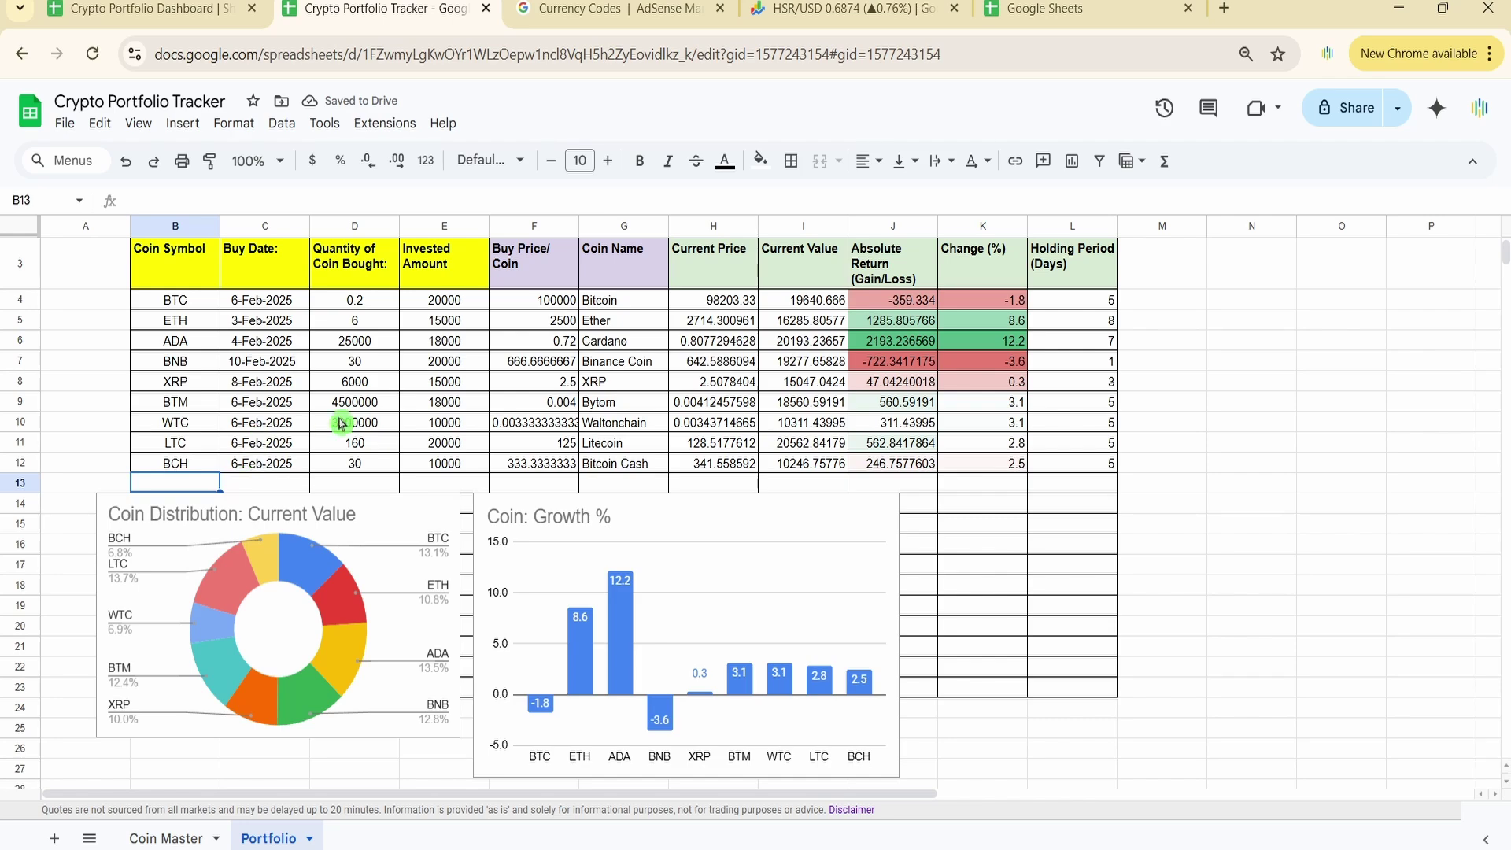
Step: Aggregate the doughnut chart's values by Coin Symbol and close the chart editor
left_click(360, 526)
mouse_move(266, 550)
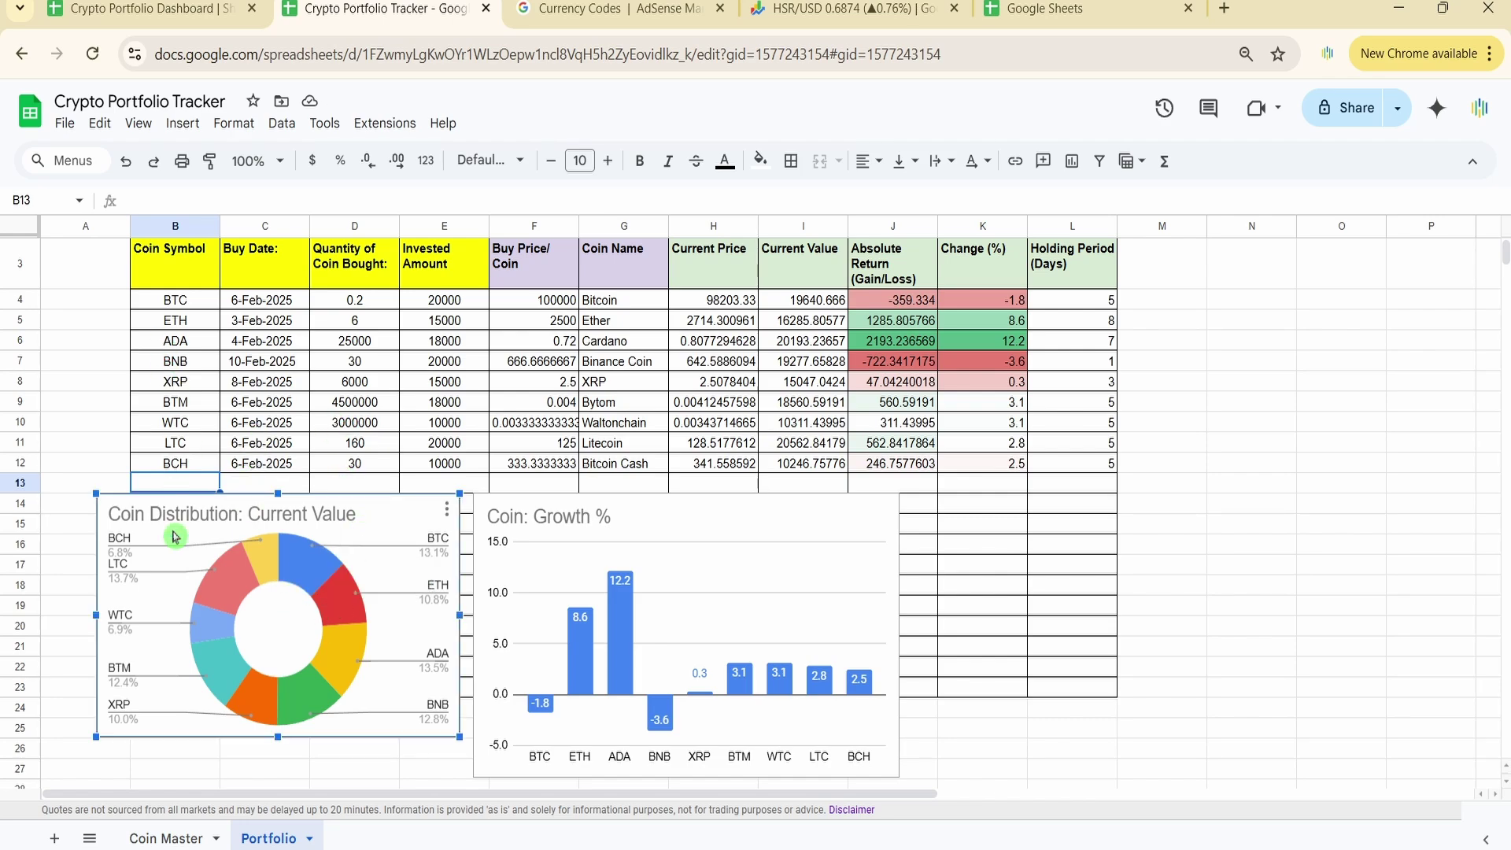
left_click(449, 509)
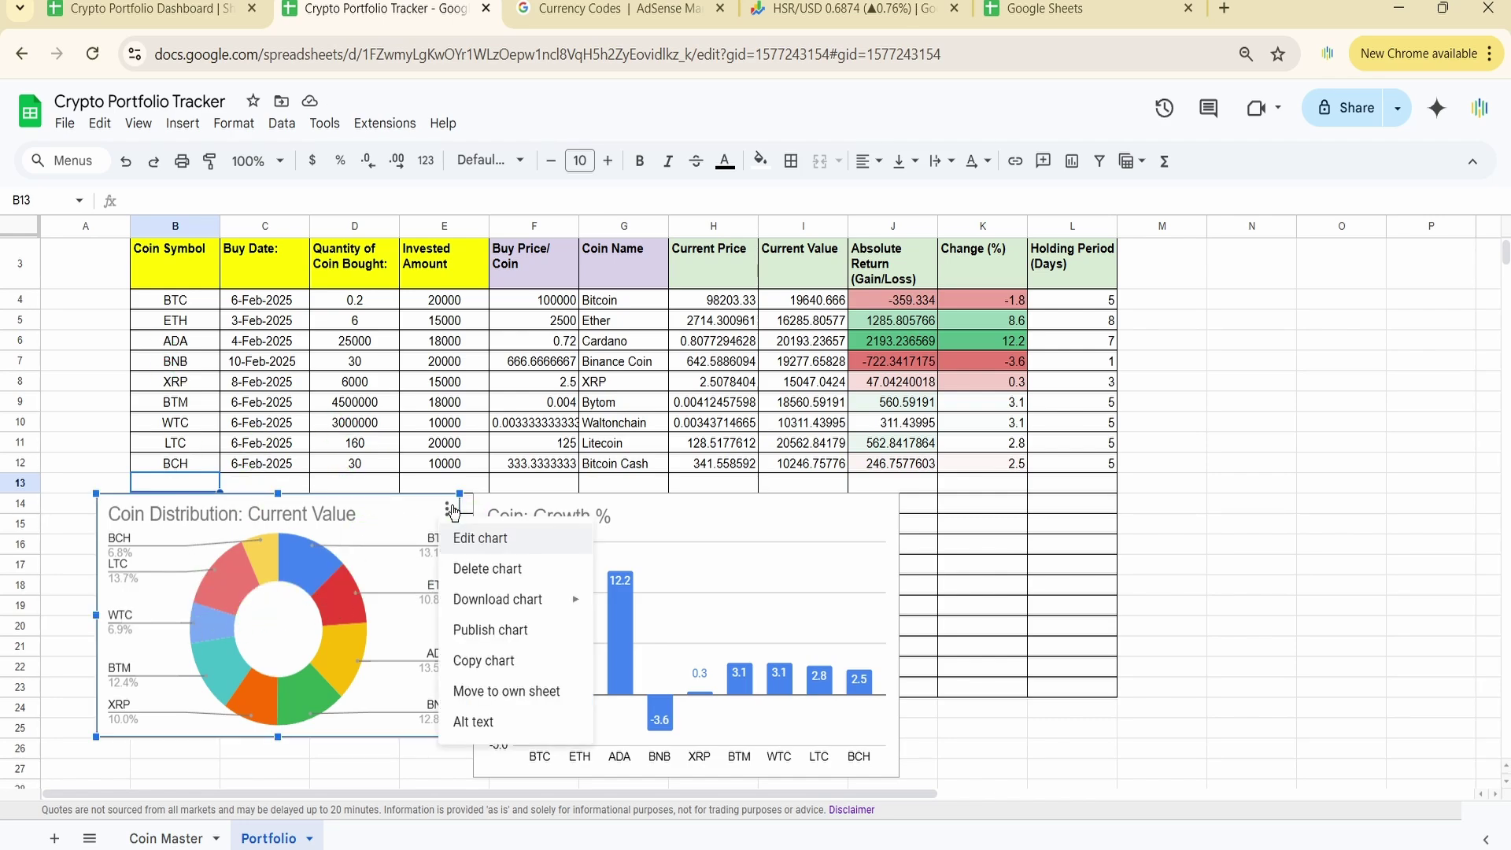
left_click(484, 540)
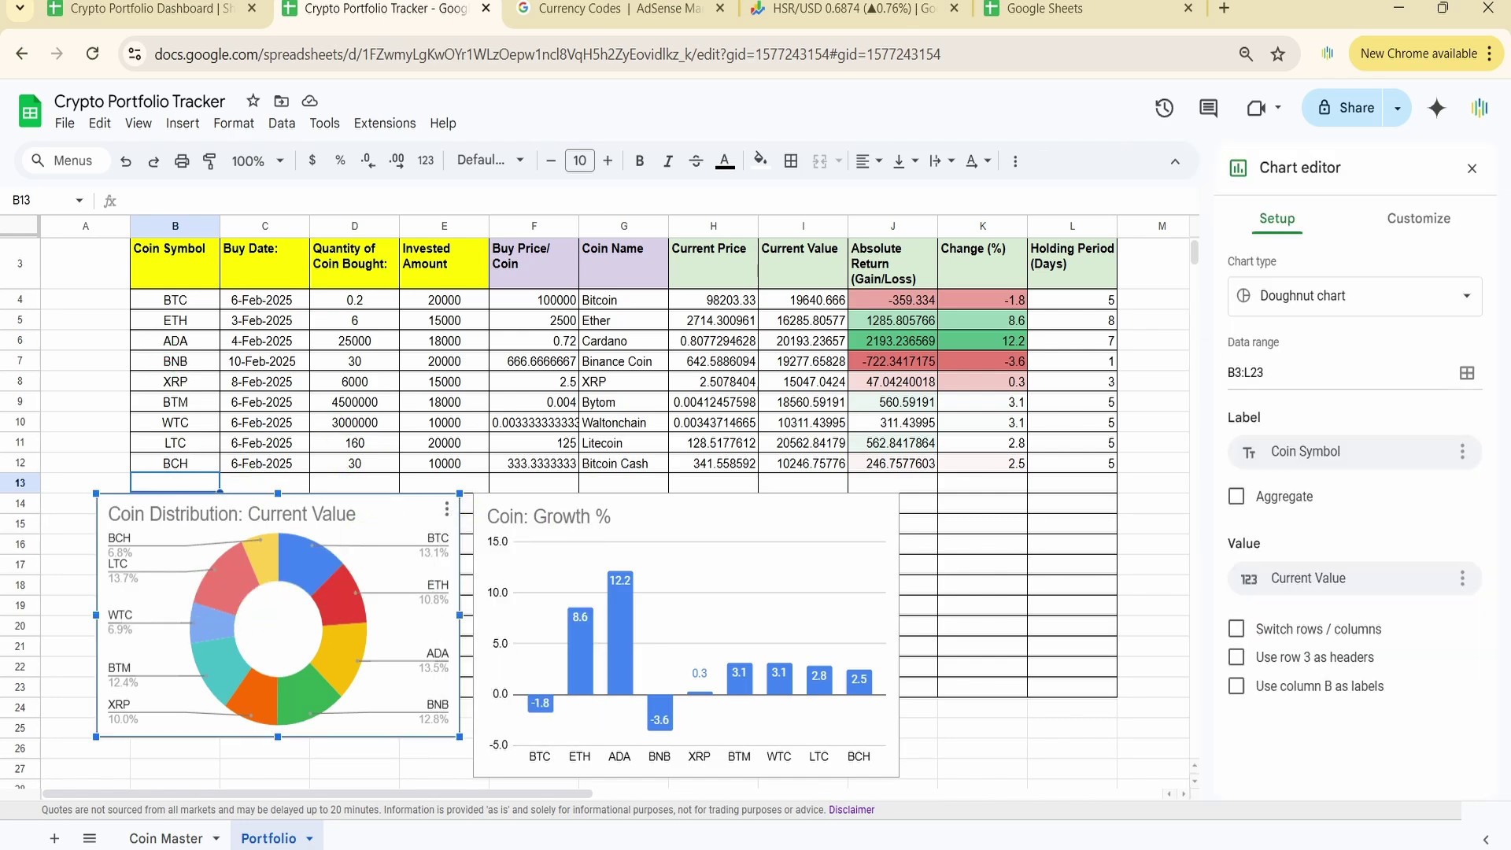
left_click(1244, 497)
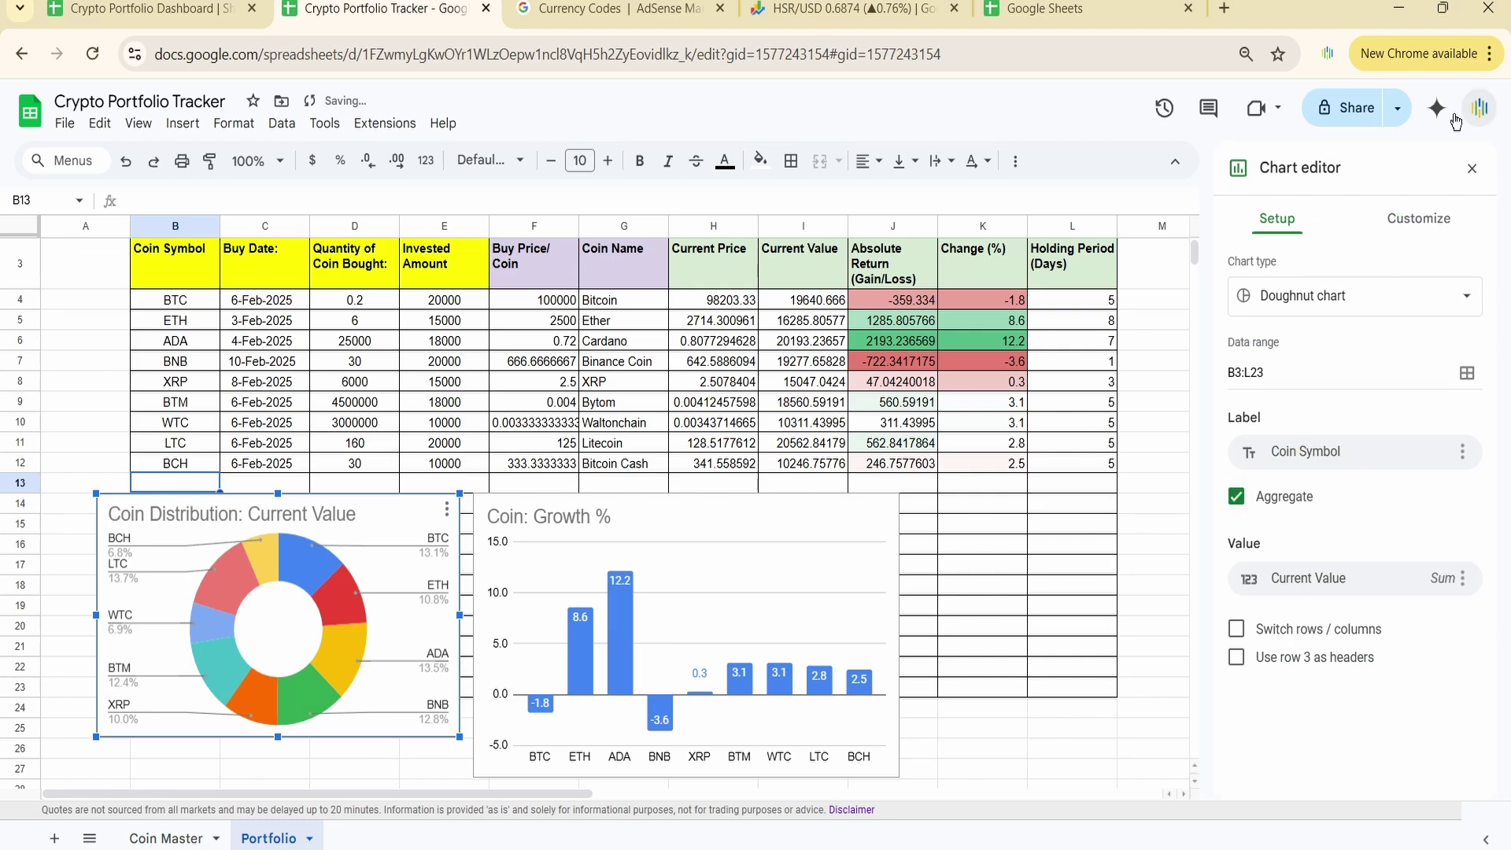
left_click(1470, 172)
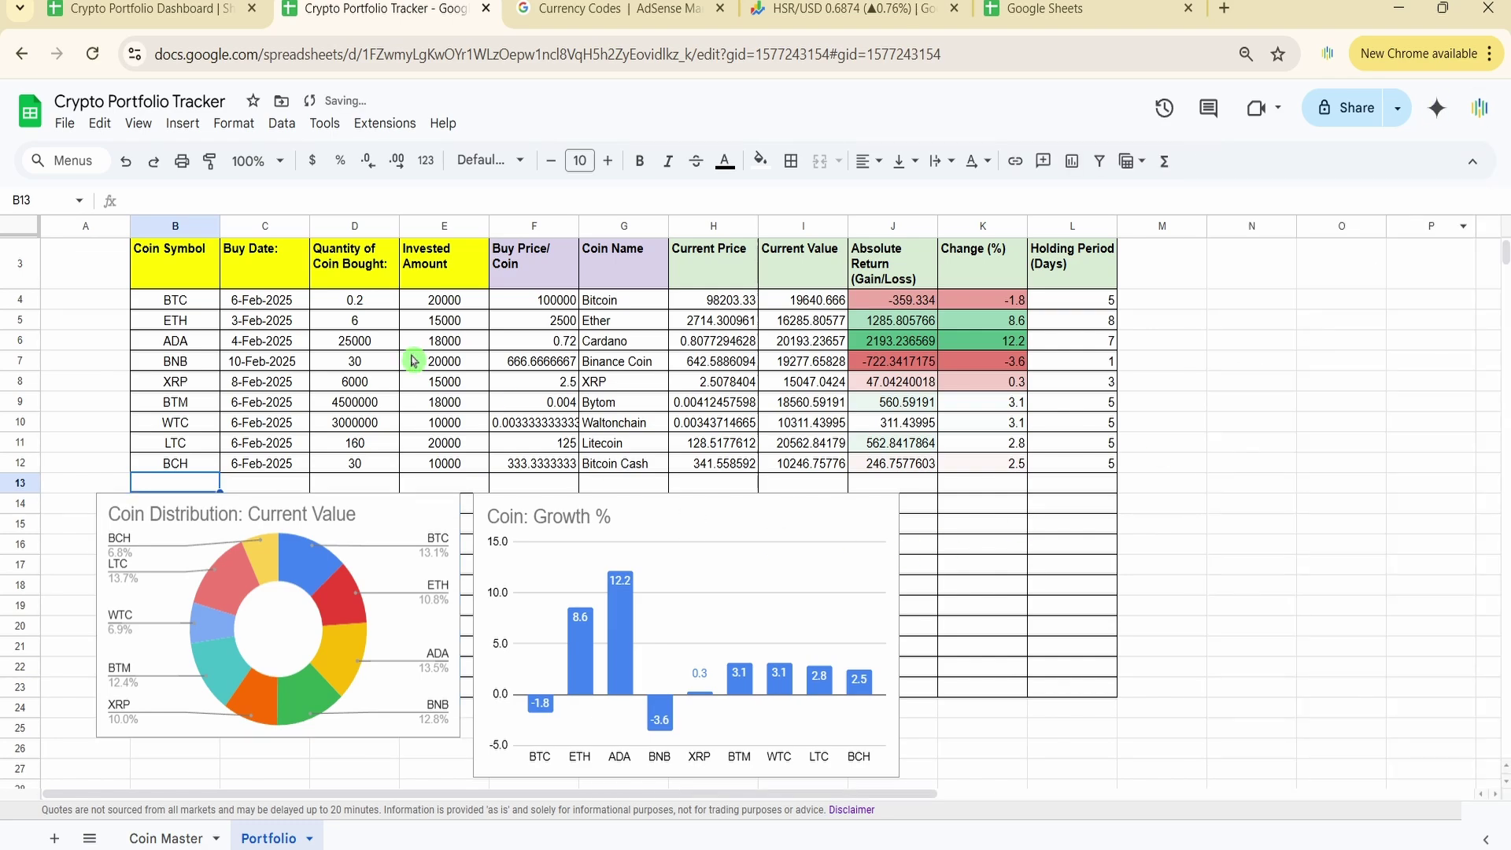
Step: Insert a third chart from the portfolio table B3:L23
left_click(209, 254)
key("shift+Right")
key("shift+Right")
key("shift+Right")
key("shift+Right")
key("shift+Right")
key("shift+Right")
key("shift+Right")
key("shift+Right")
key("shift+Right")
key("shift+Right")
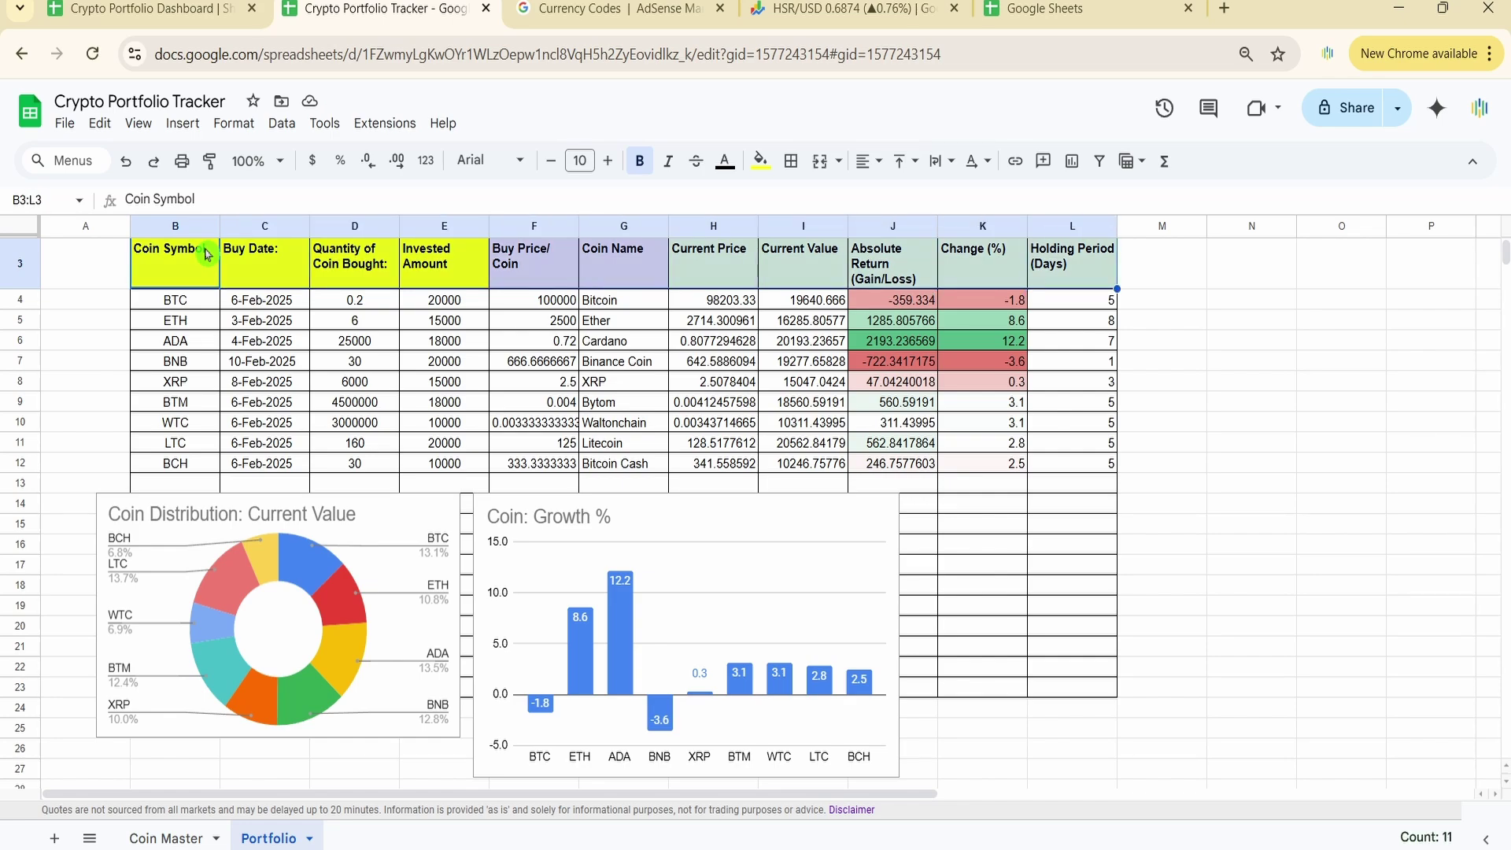
key("shift+Down")
key("shift+Down")
key("shift+Down")
key("shift+Down")
key("shift+Down")
key("shift+Down")
key("shift+Down")
key("shift+Down")
key("shift+Down")
key("shift+Down")
key("shift+Down")
key("shift+Down")
key("shift+Down")
key("shift+Down")
key("shift+Down")
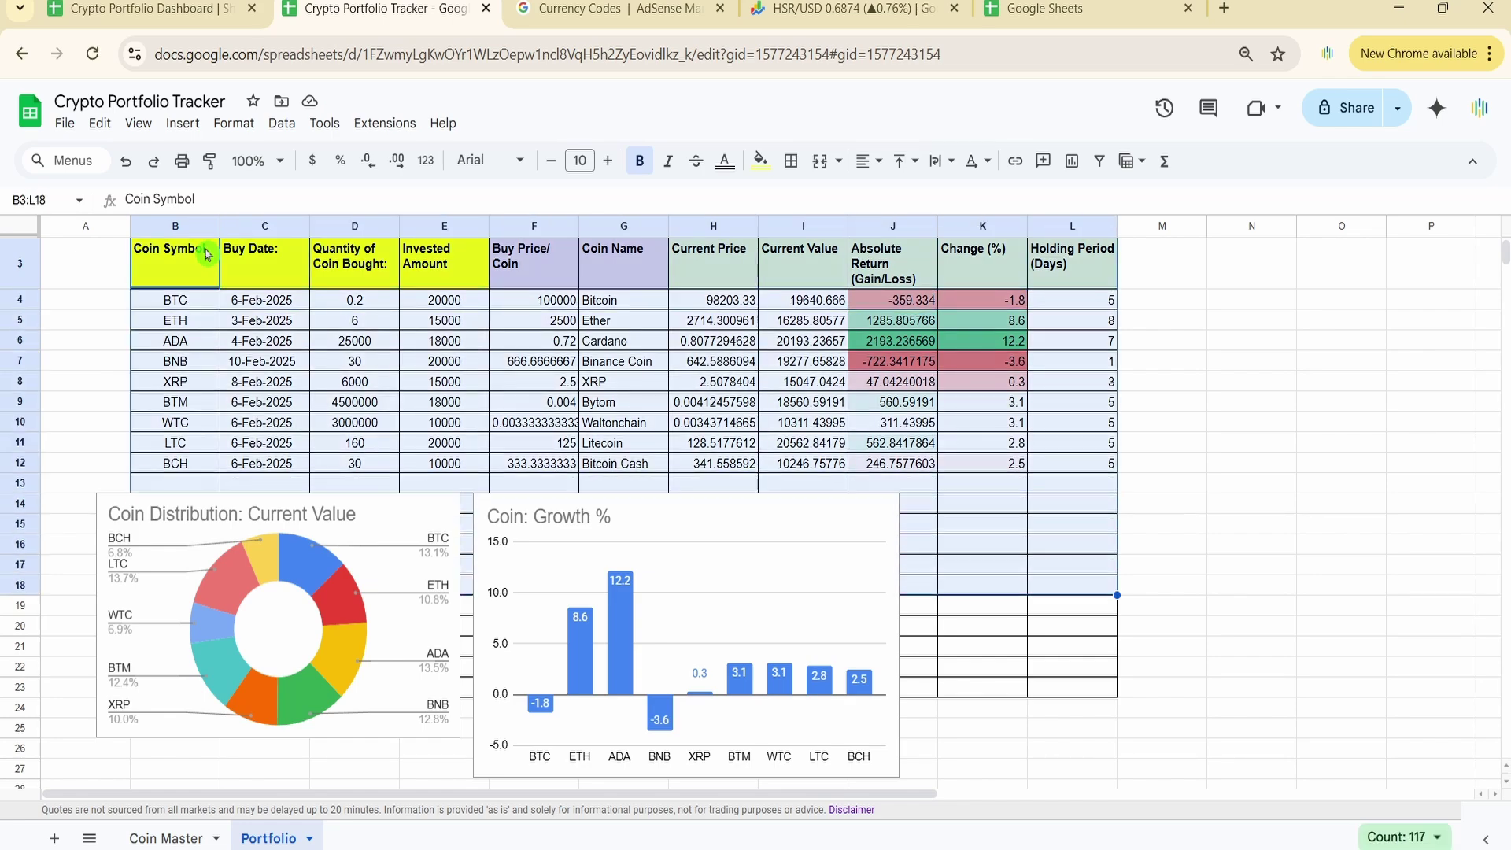
key("shift+Down")
key("shift+Down")
key("shift+Down")
key("shift+Down")
key("shift+Down")
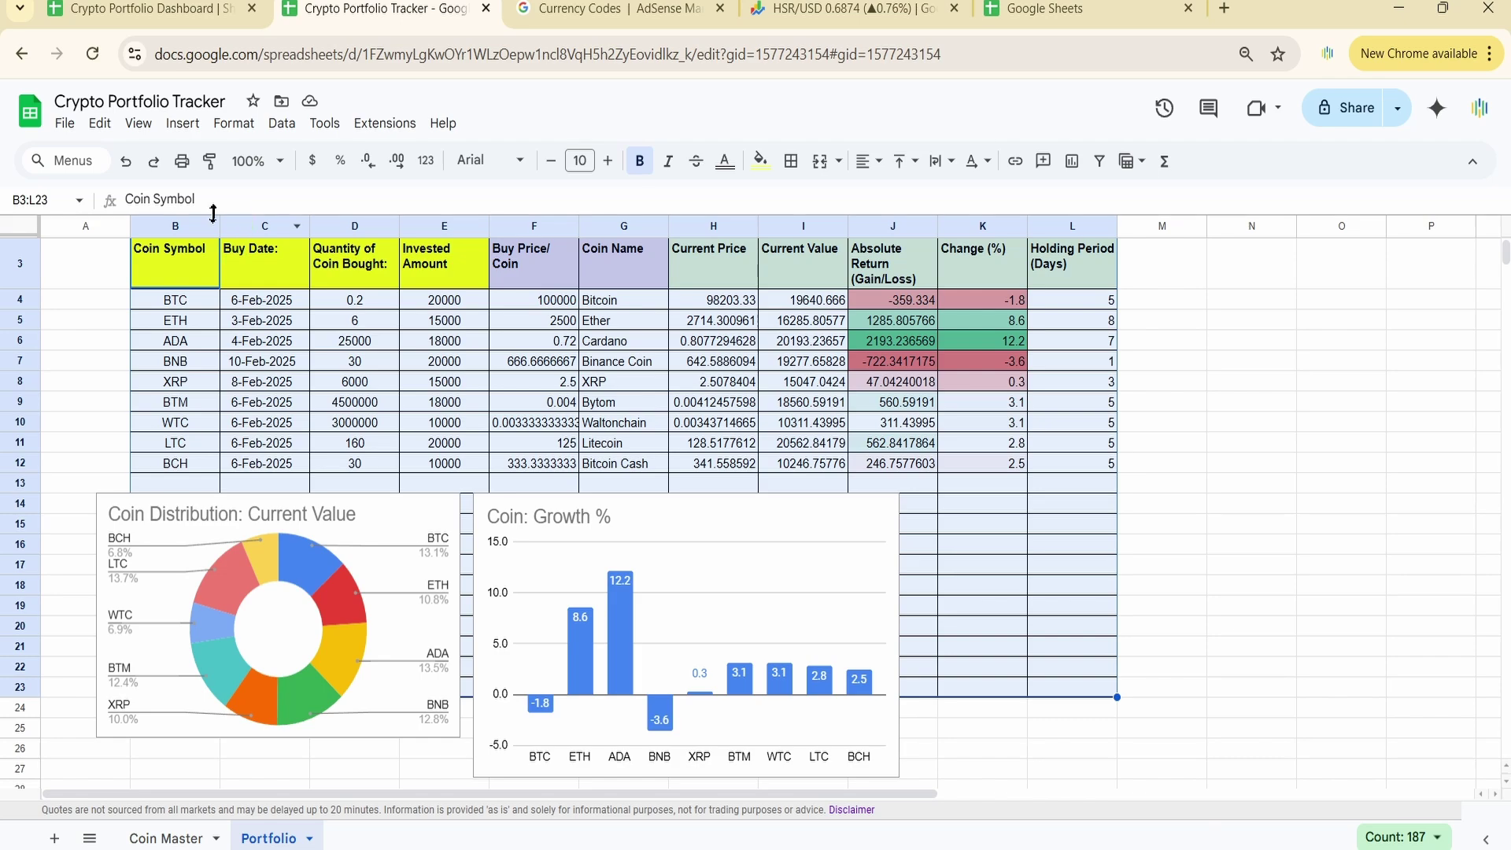
left_click(183, 122)
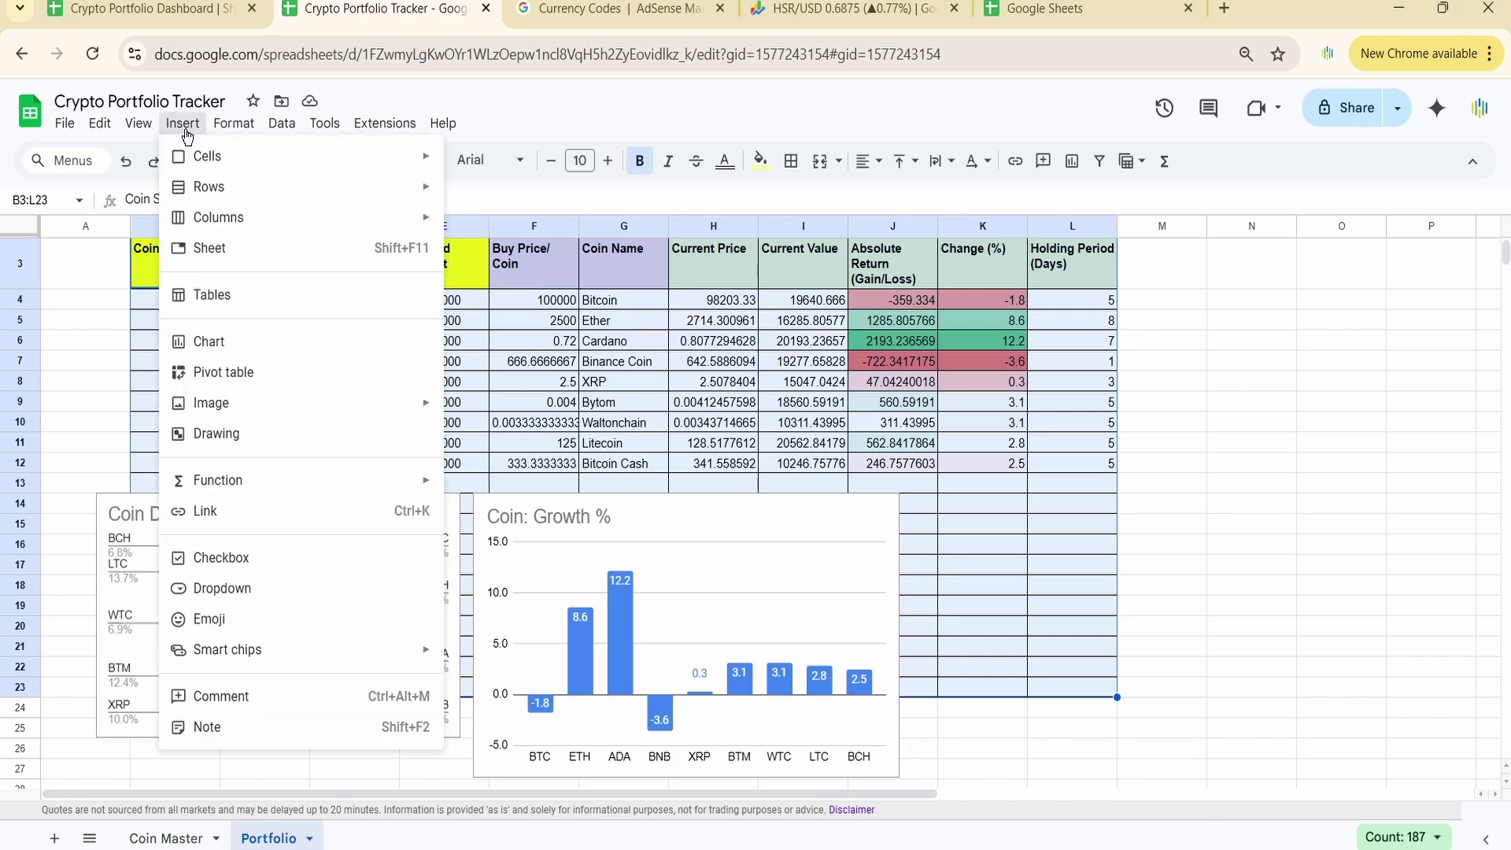
left_click(270, 341)
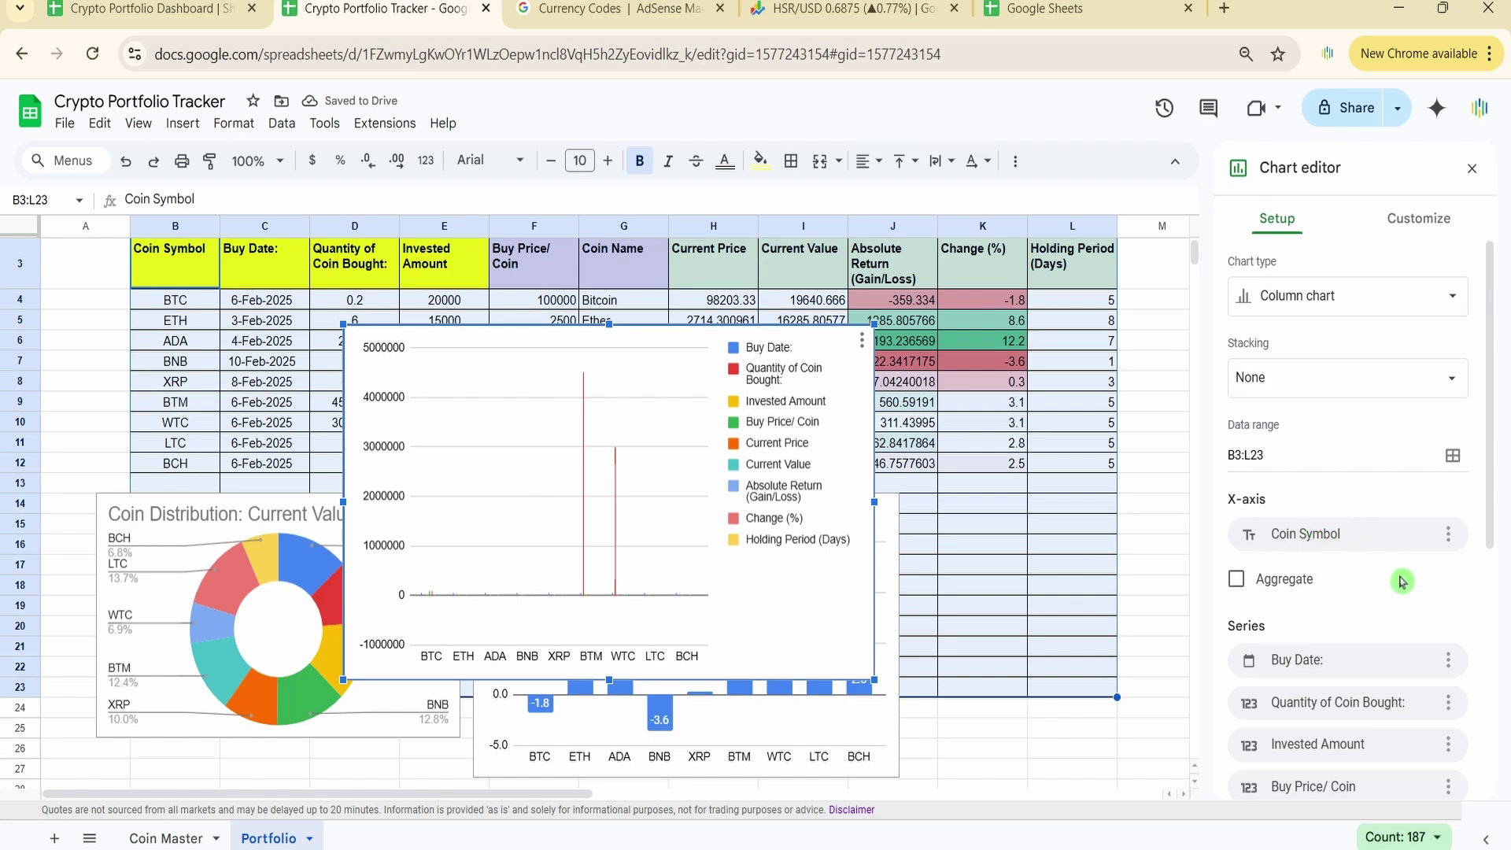
Step: Replace all series of the new column chart with Invested Amount and Current Value, aggregated by Coin Symbol
scroll(1405, 586, "down", 4)
left_click(1454, 346)
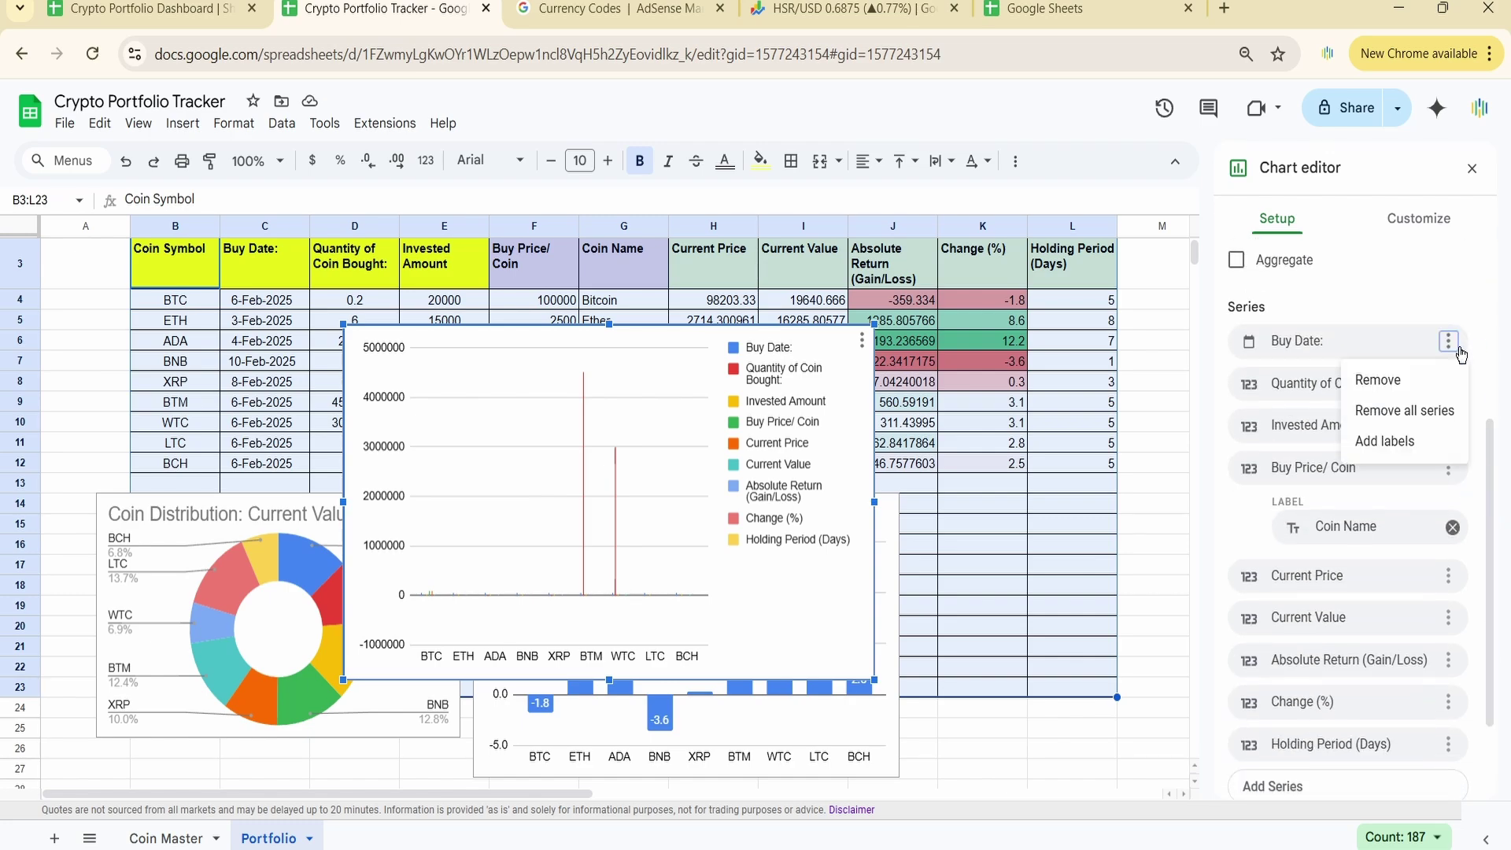
left_click(1456, 411)
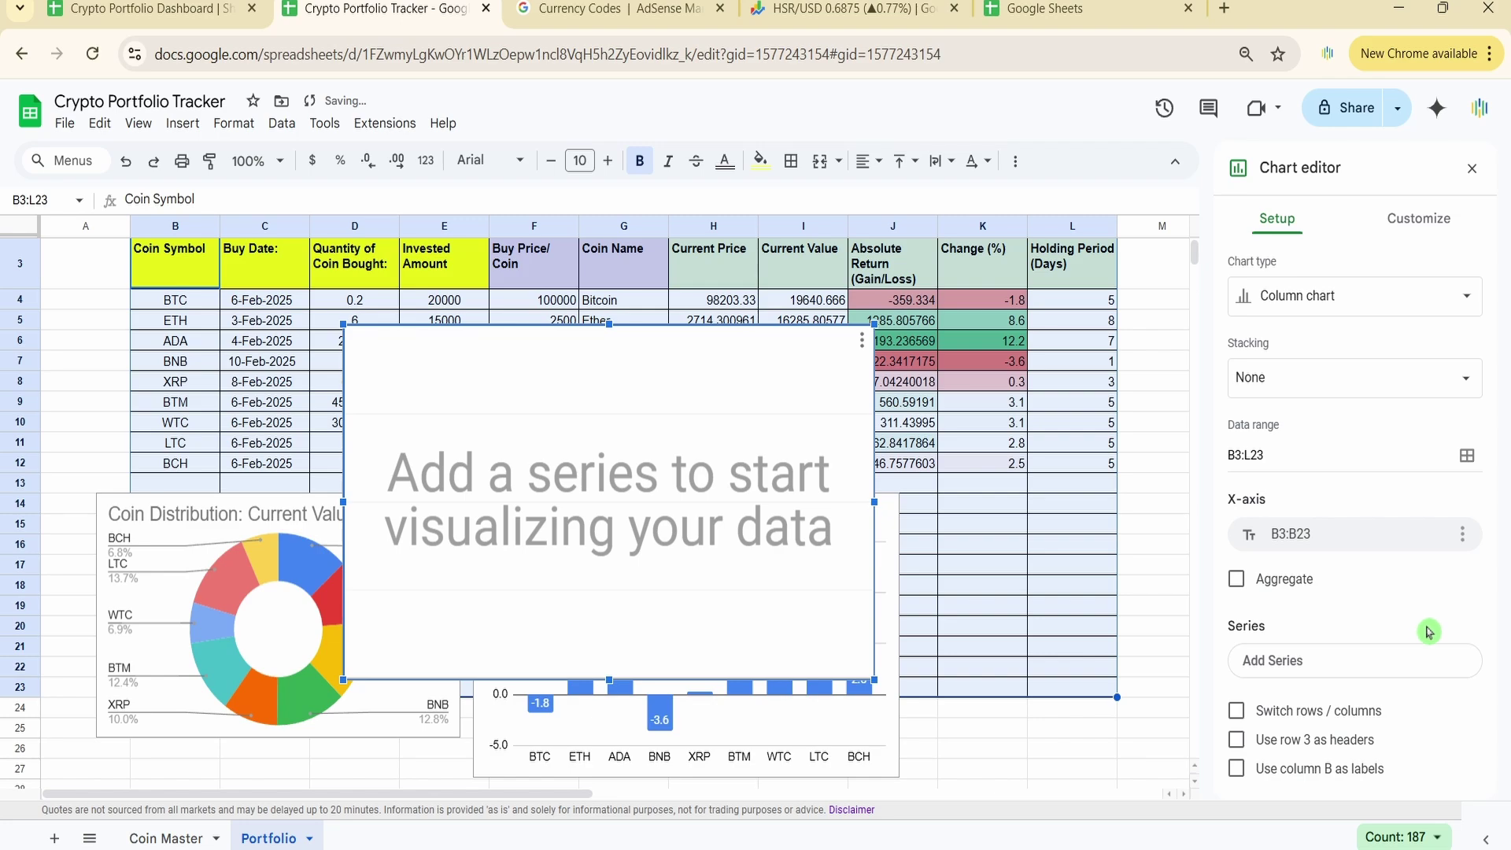
left_click(1237, 579)
left_click(1389, 675)
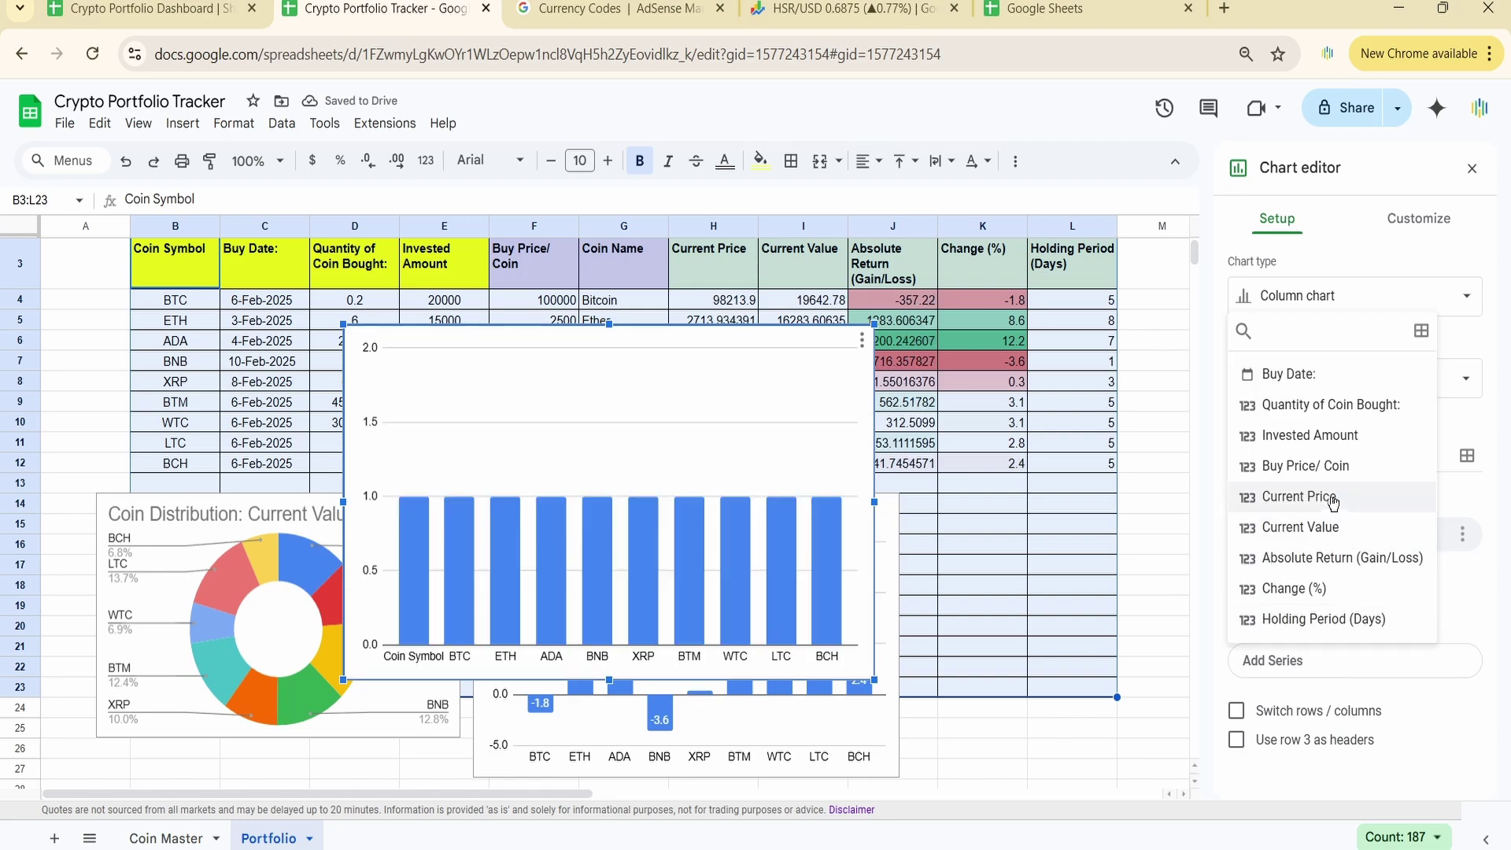
left_click(1334, 437)
left_click(1398, 693)
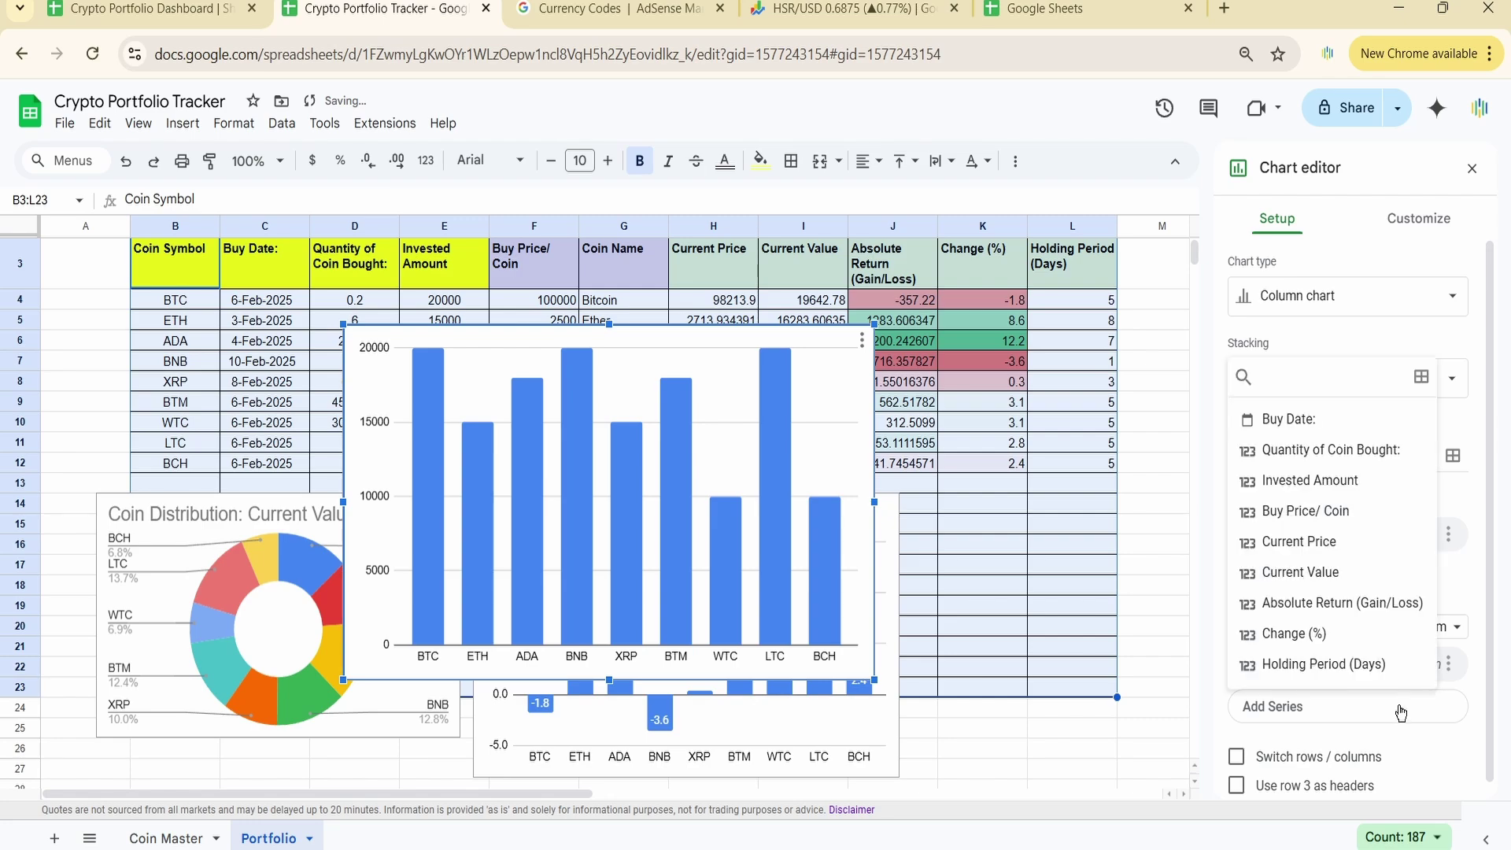
left_click(1297, 571)
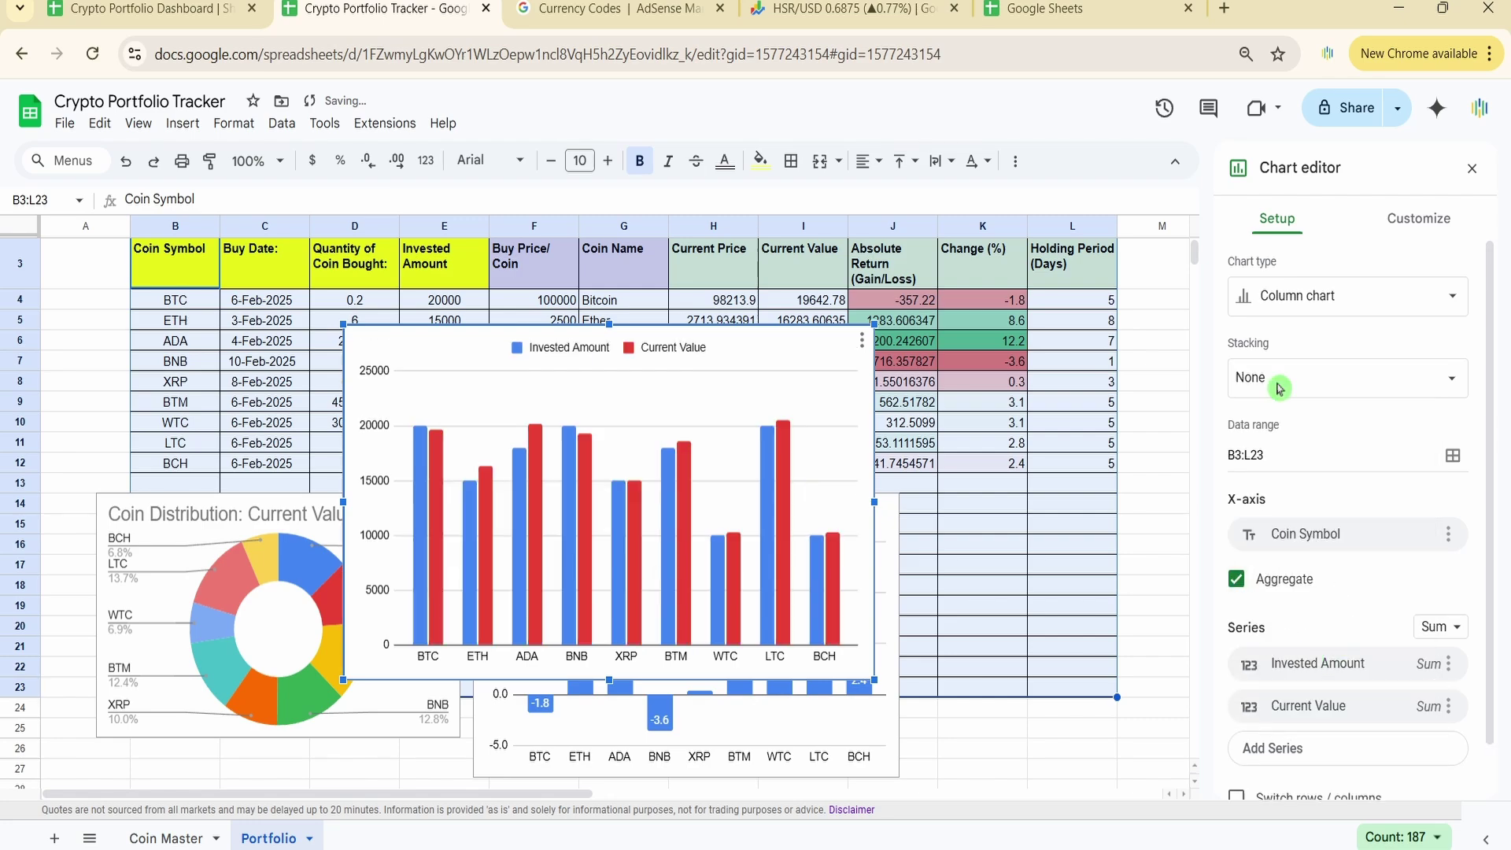
Step: Title the new column chart "Coin Invested & Current Value"
left_click(1409, 220)
left_click(1301, 328)
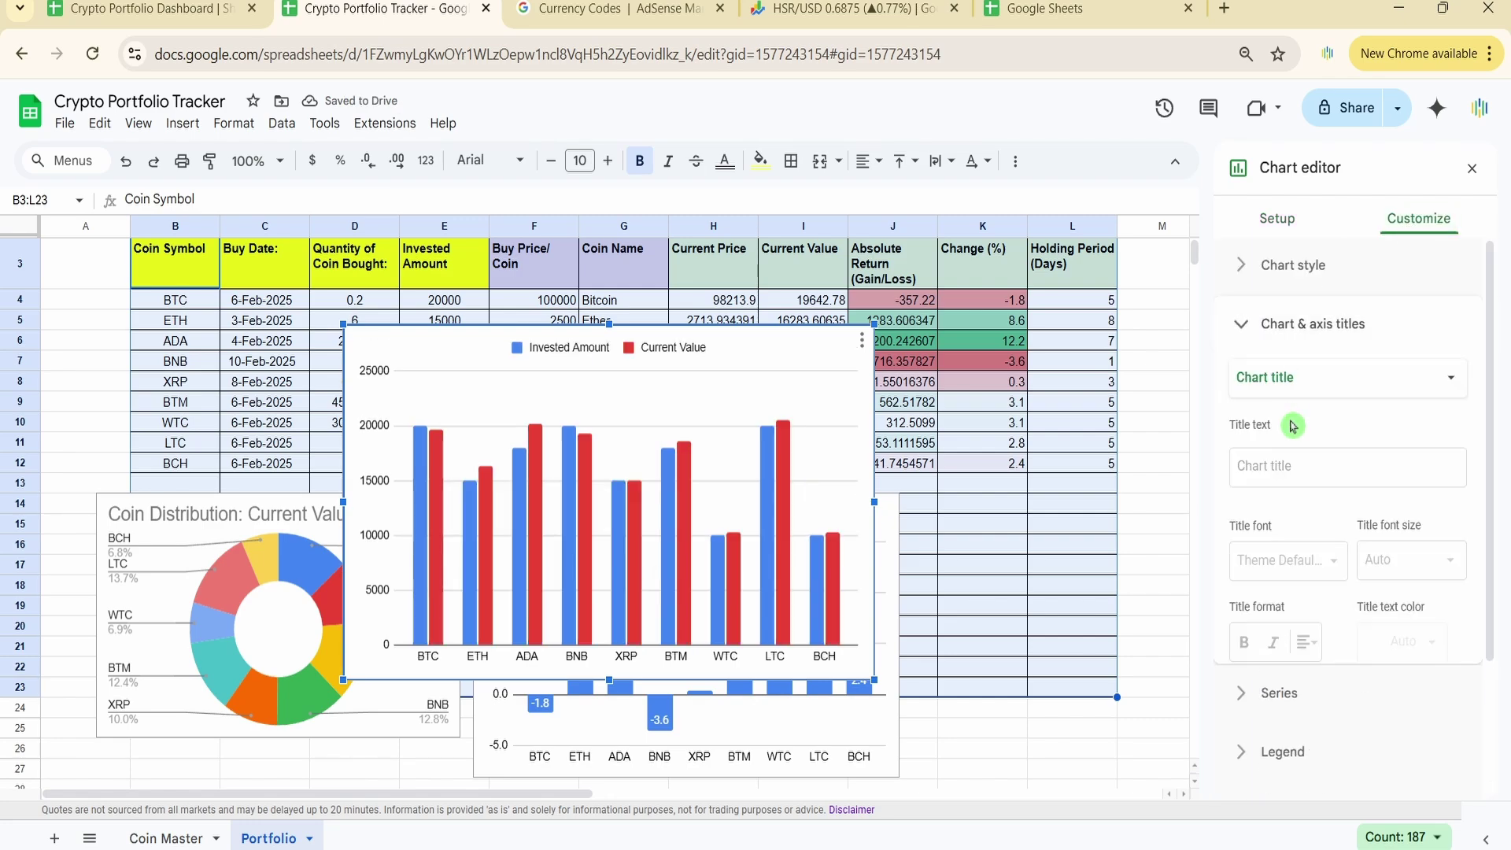
left_click(1244, 467)
type("C")
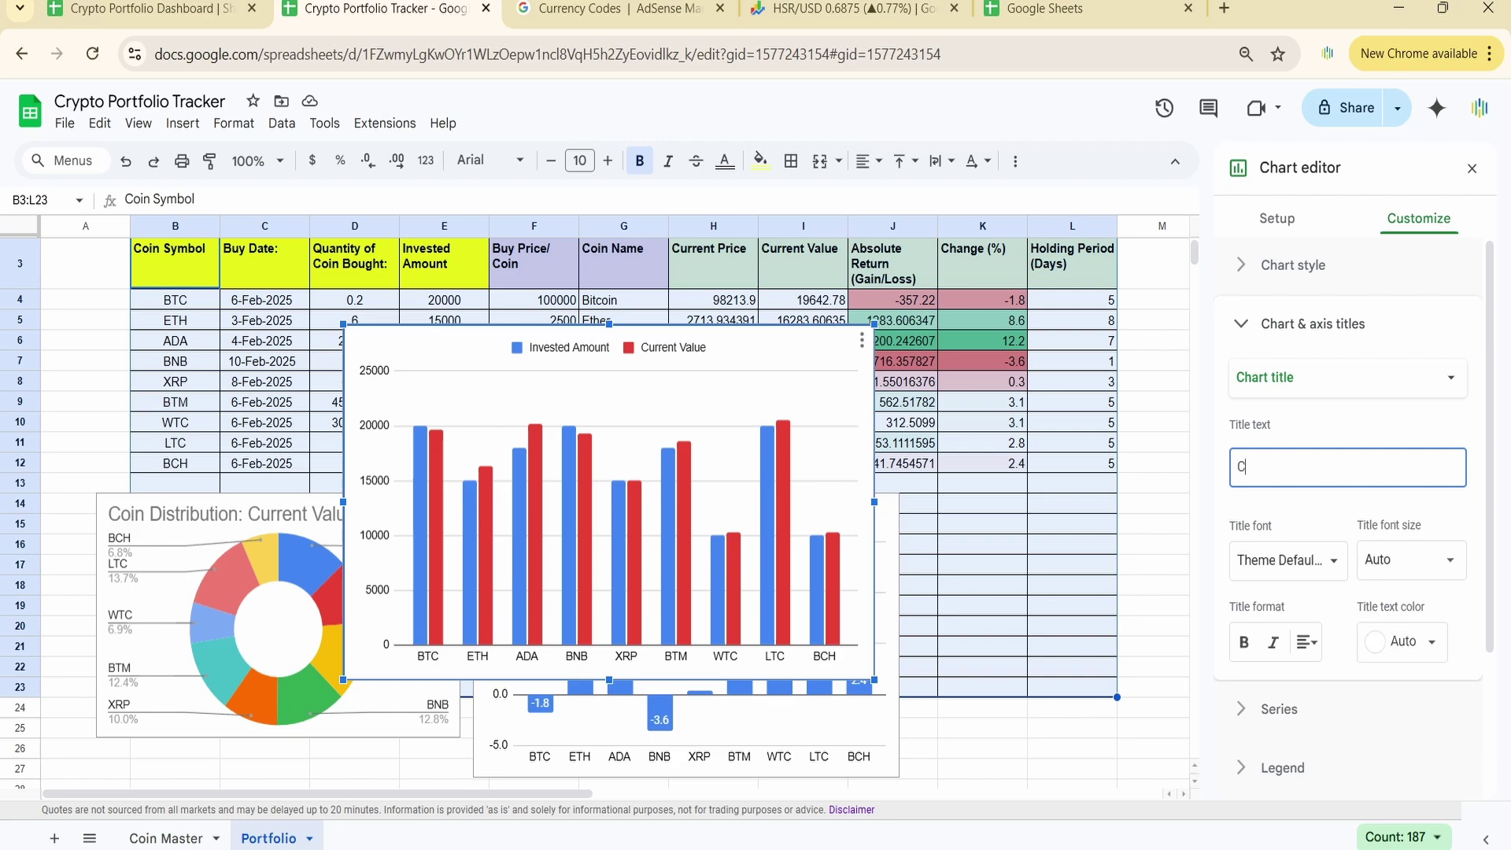
type("oin Invested & Current Value")
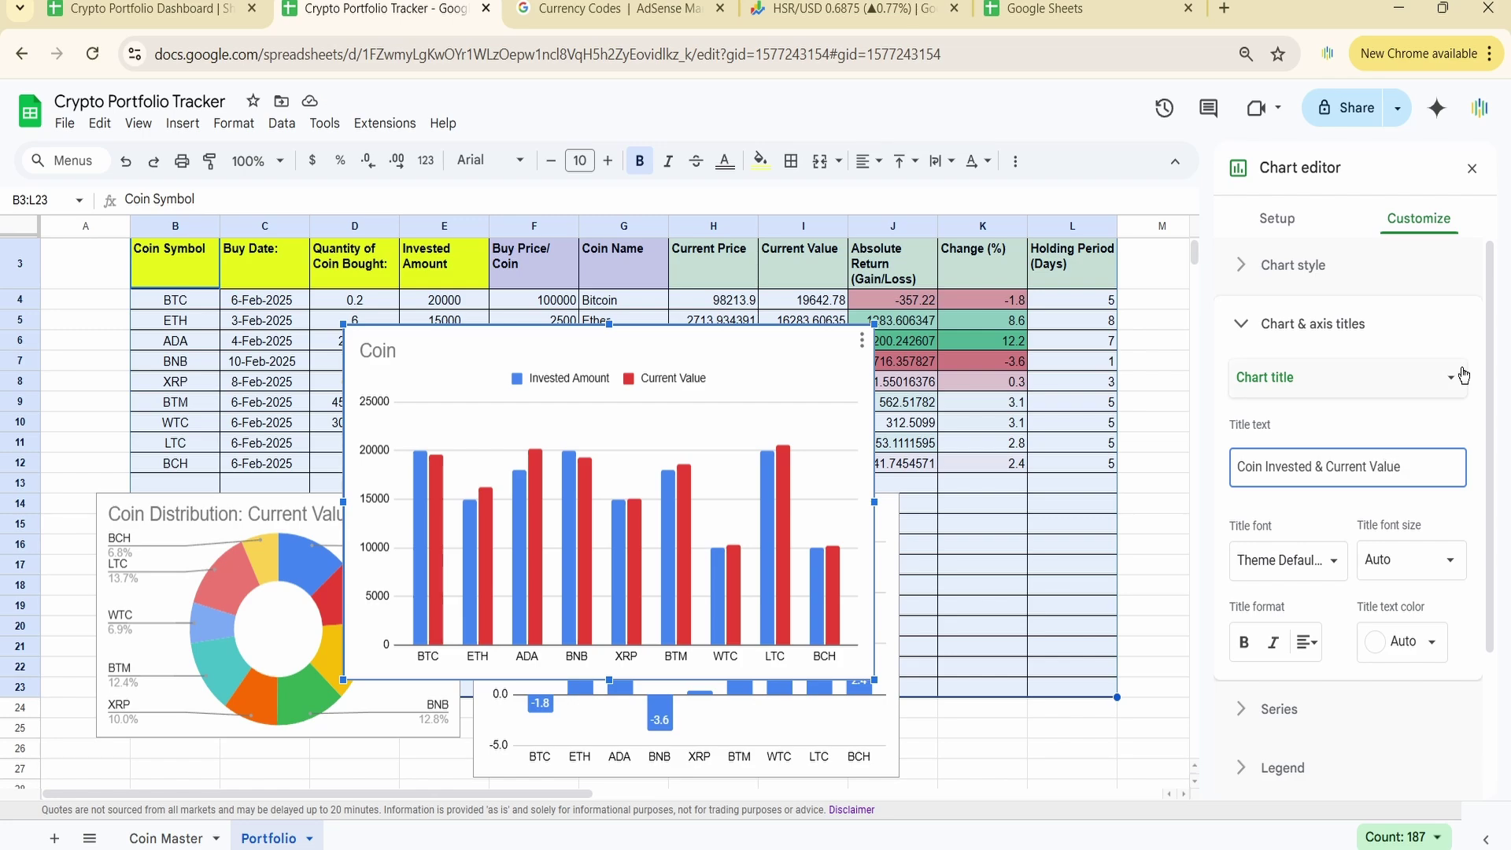
left_click(1473, 405)
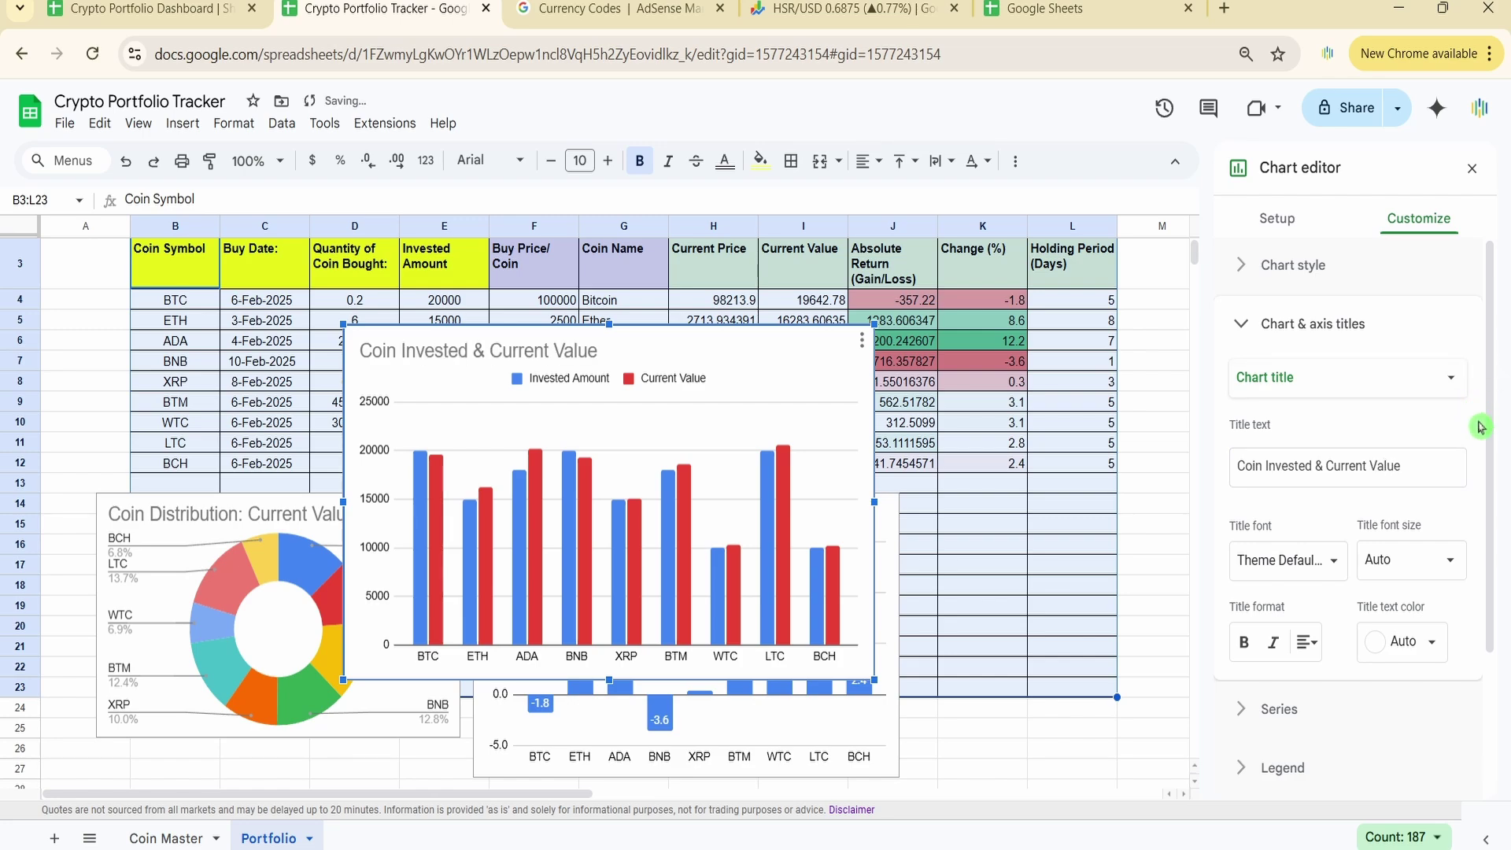
scroll(1471, 425, "down", 3)
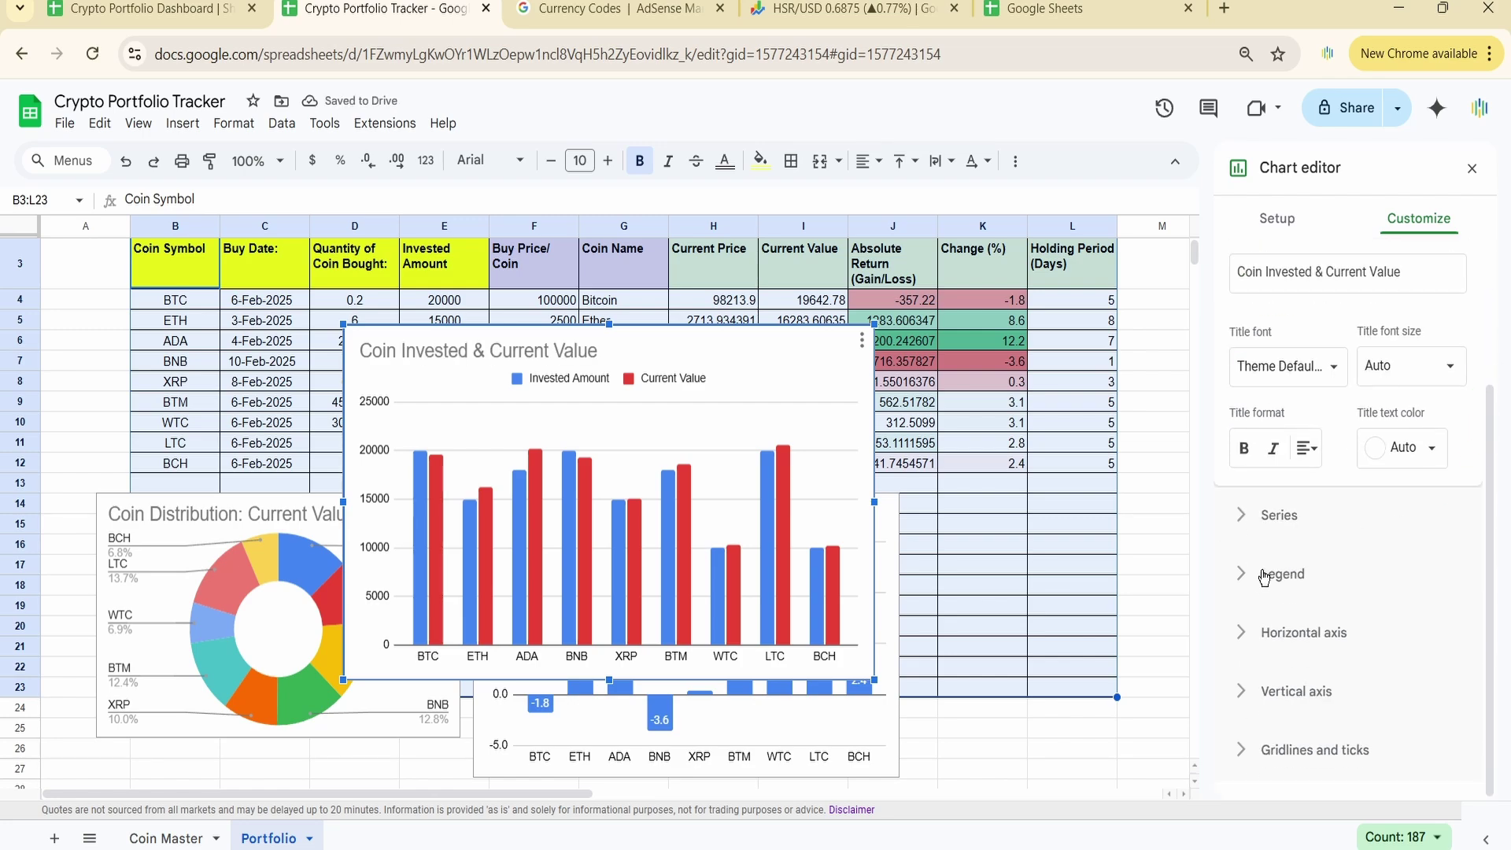
Step: Try data labels on all series of the Coin Invested & Current Value chart, and take them off again
left_click(1255, 595)
scroll(1295, 504, "up", 2)
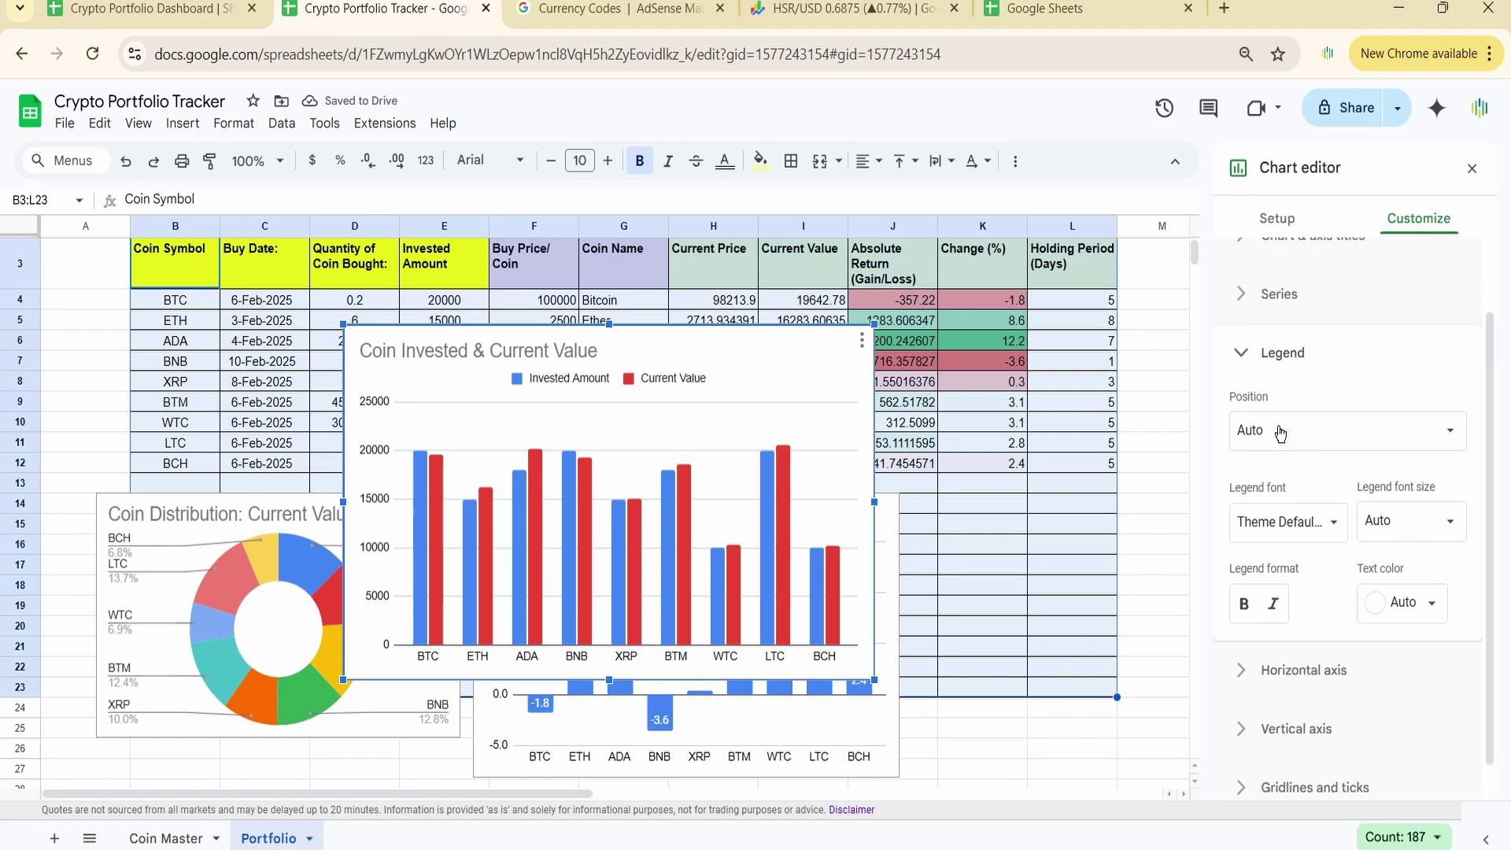
left_click(1247, 384)
scroll(1401, 523, "down", 5)
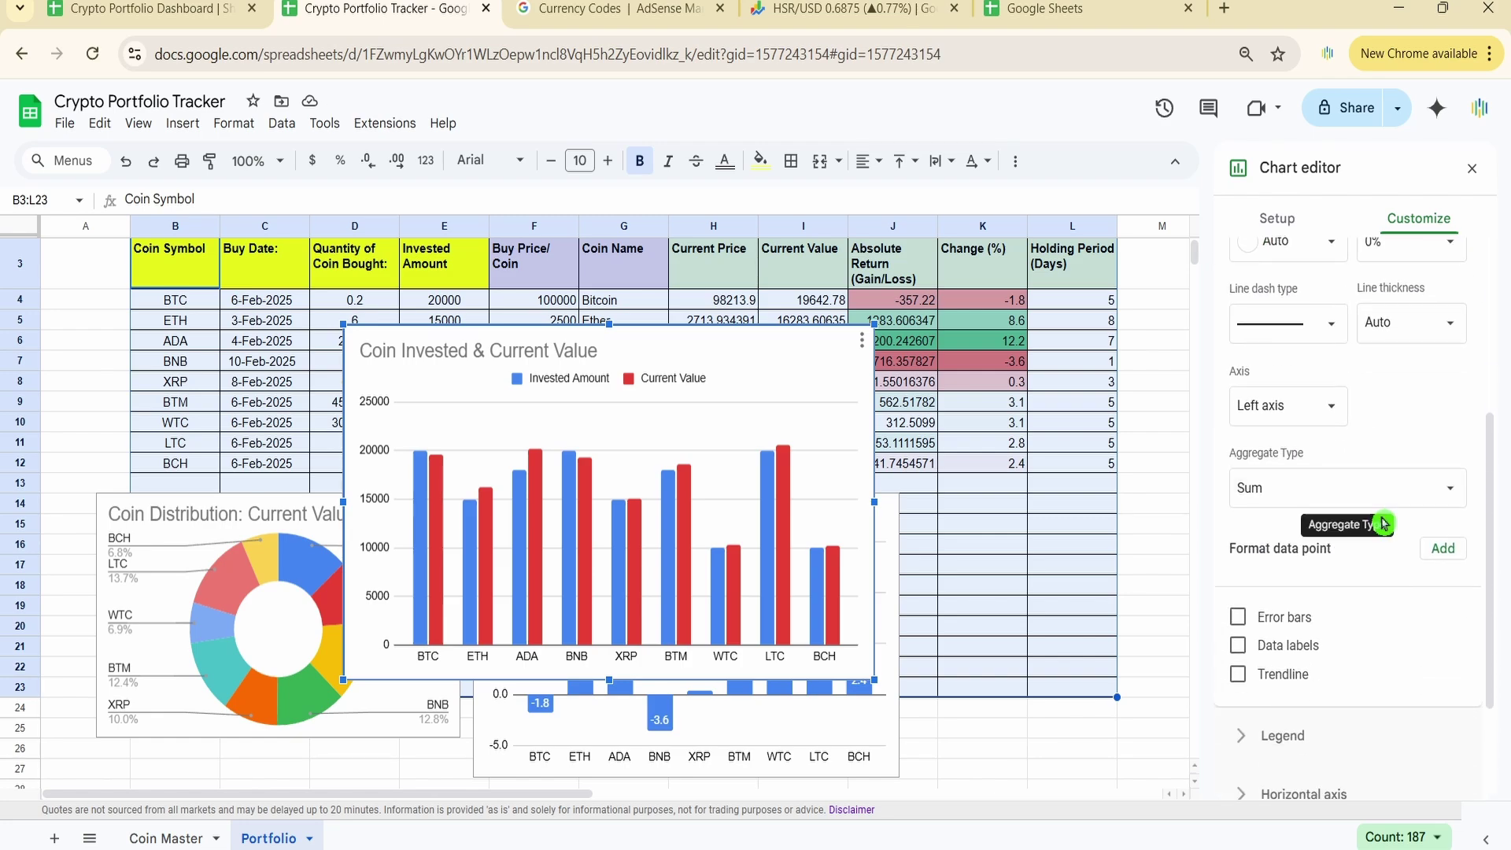
left_click(1238, 646)
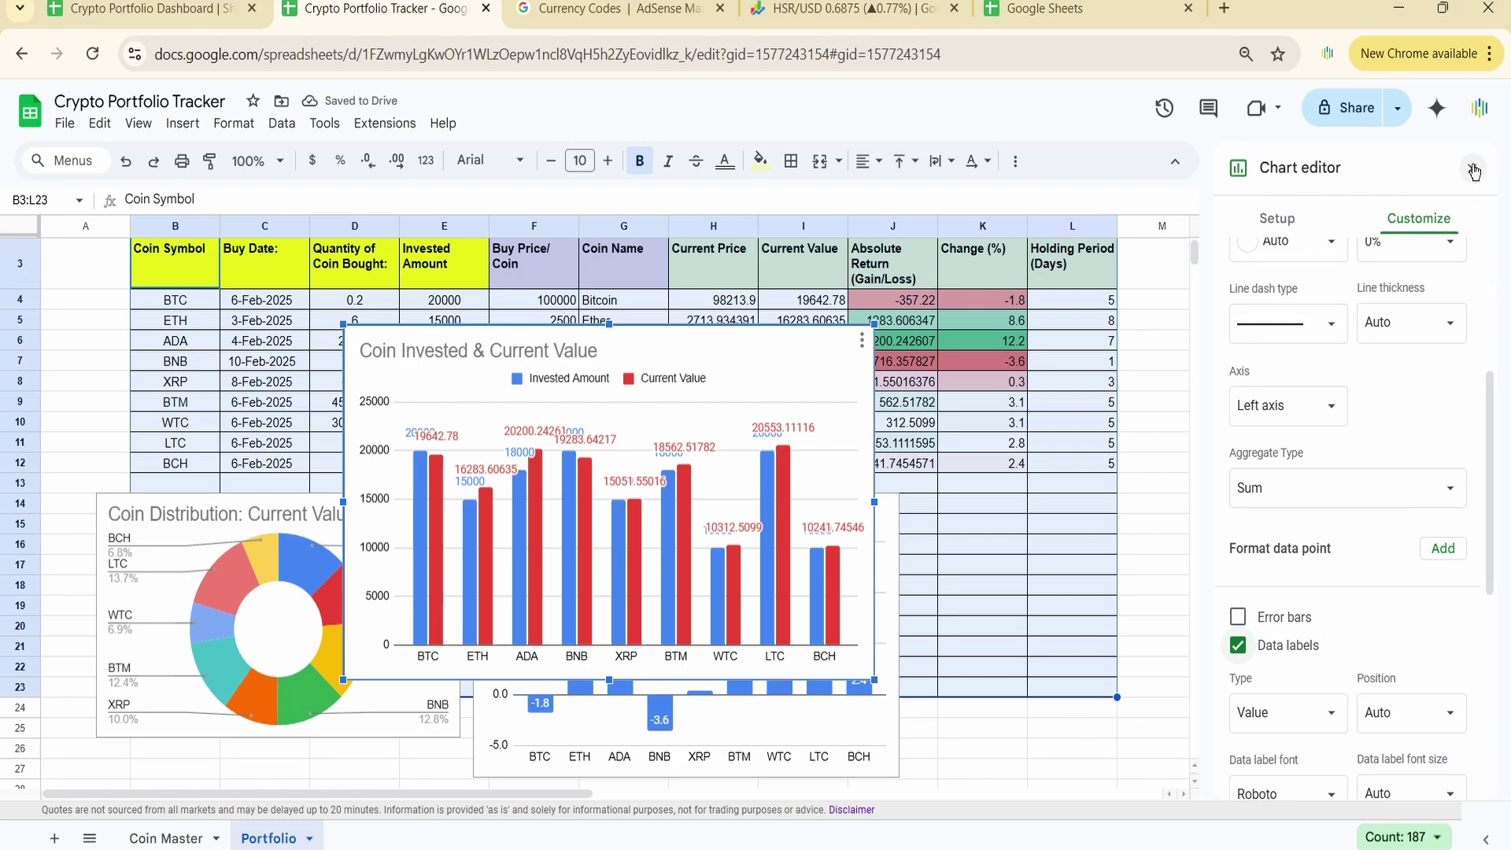
left_click(1240, 650)
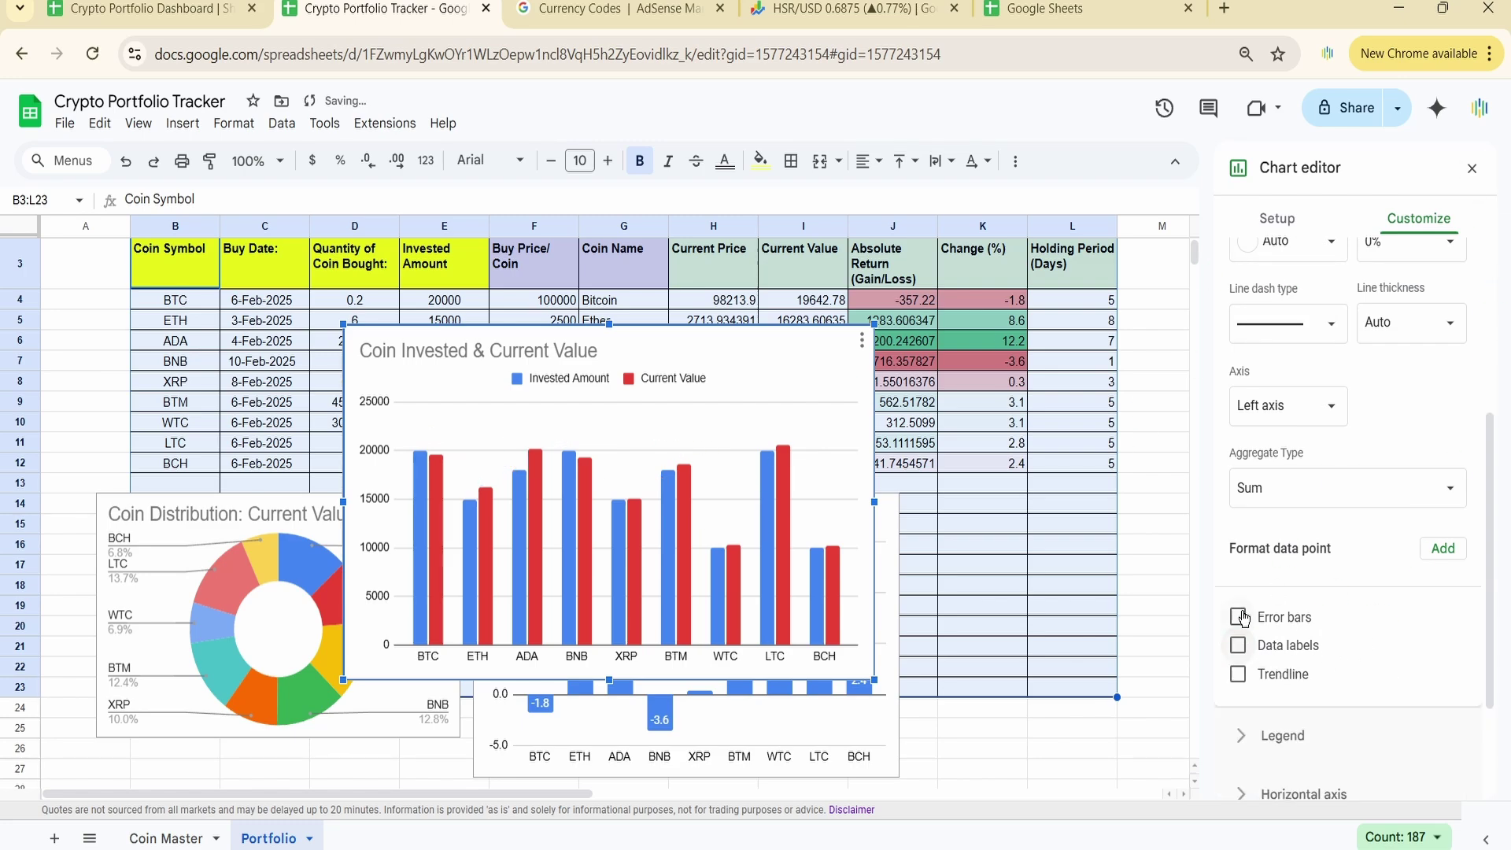
Step: Close the chart editor, then shrink the Coin Invested & Current Value chart and place it over columns M to P beside the table
left_click(1486, 167)
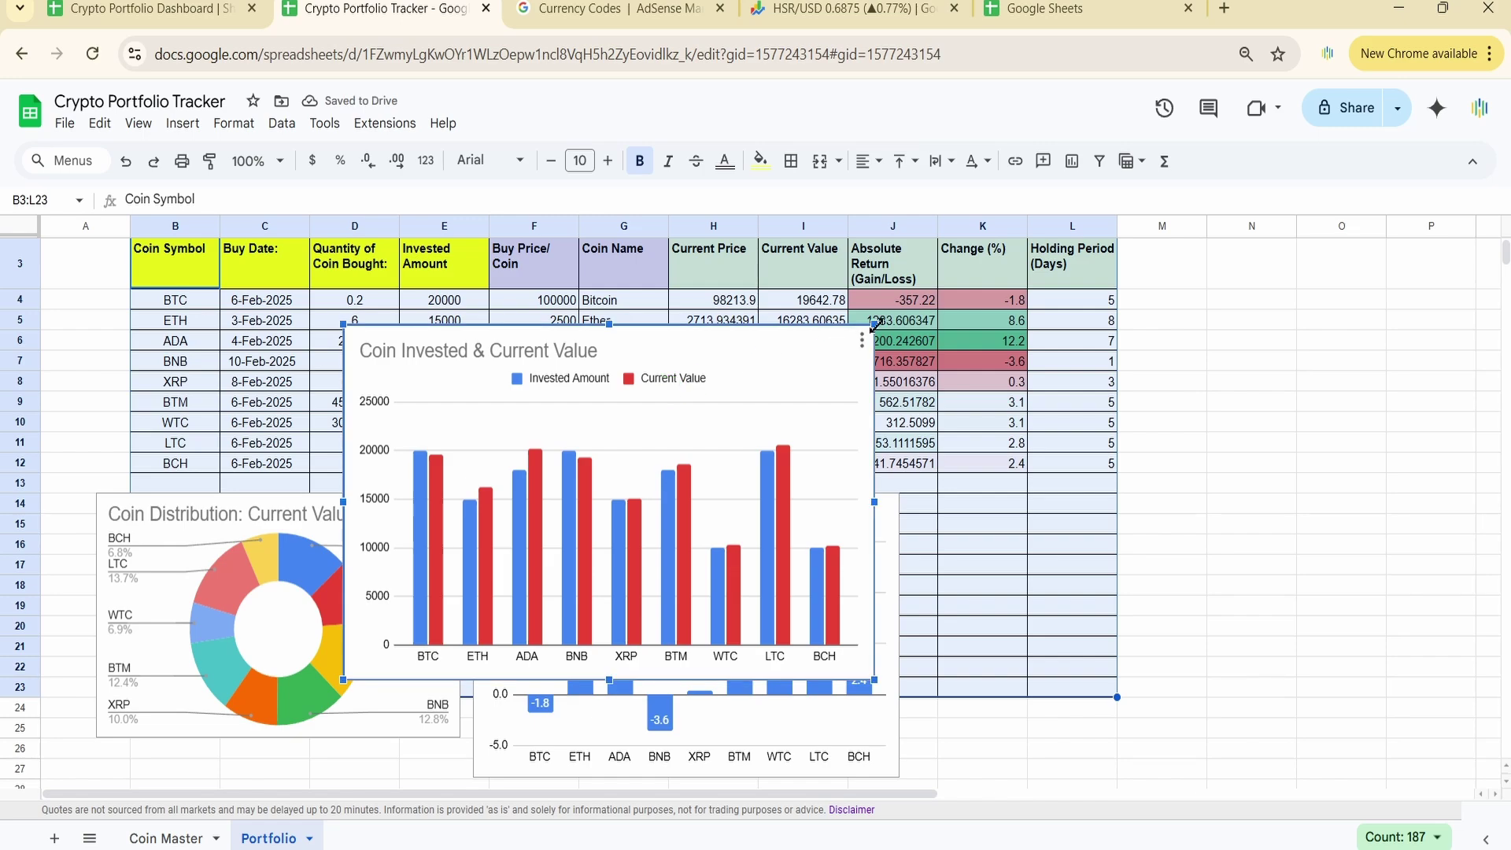
left_click_drag(872, 326, 883, 411)
left_click_drag(807, 443, 1442, 288)
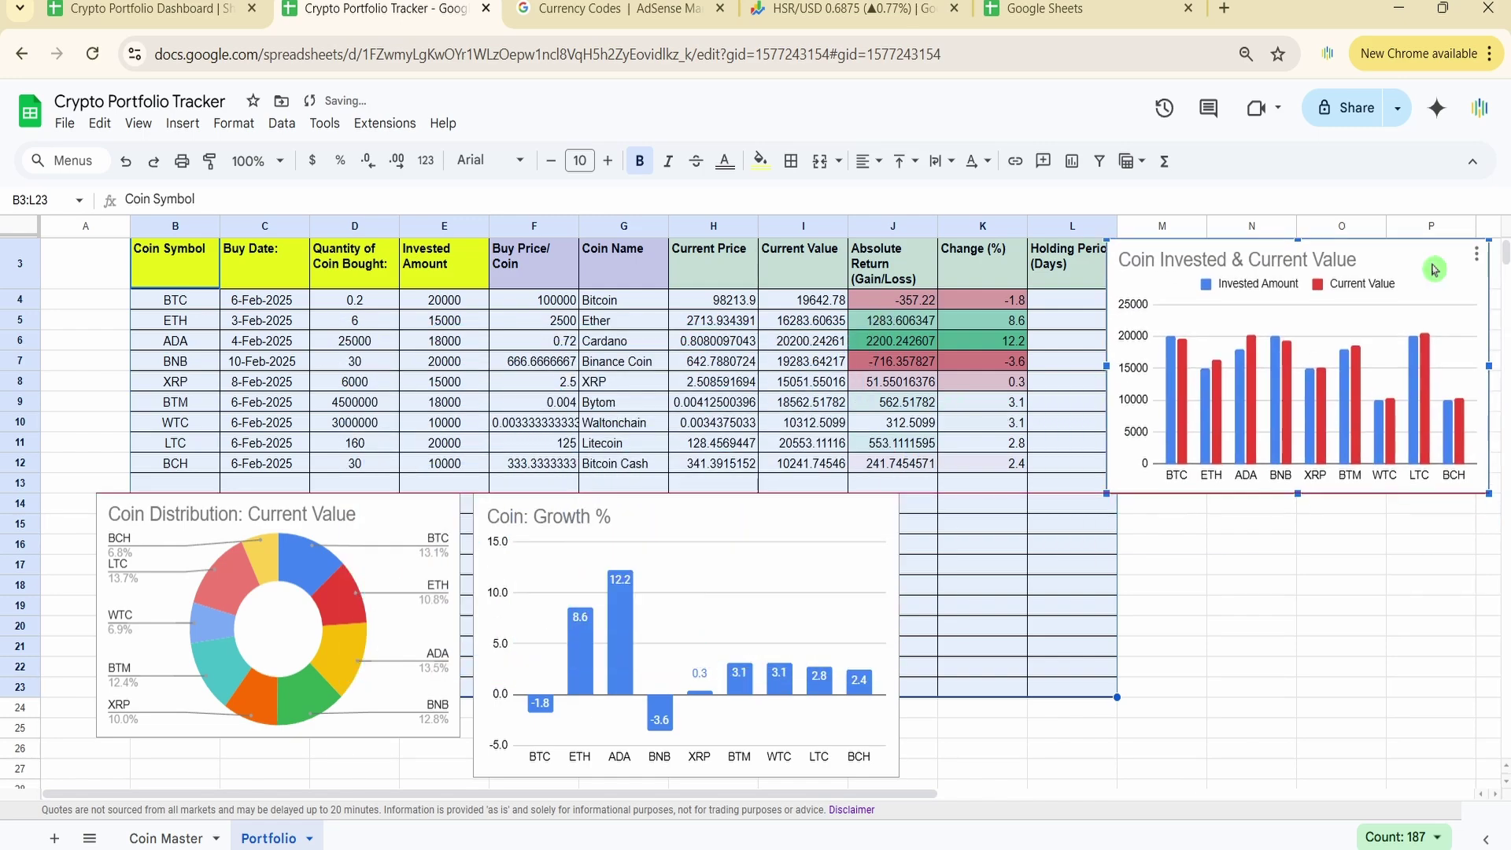
Step: Move the Coin: Growth % chart below the invested-versus-current chart and the Coin Distribution doughnut beside it, below the filled table rows
left_click_drag(803, 539, 1339, 540)
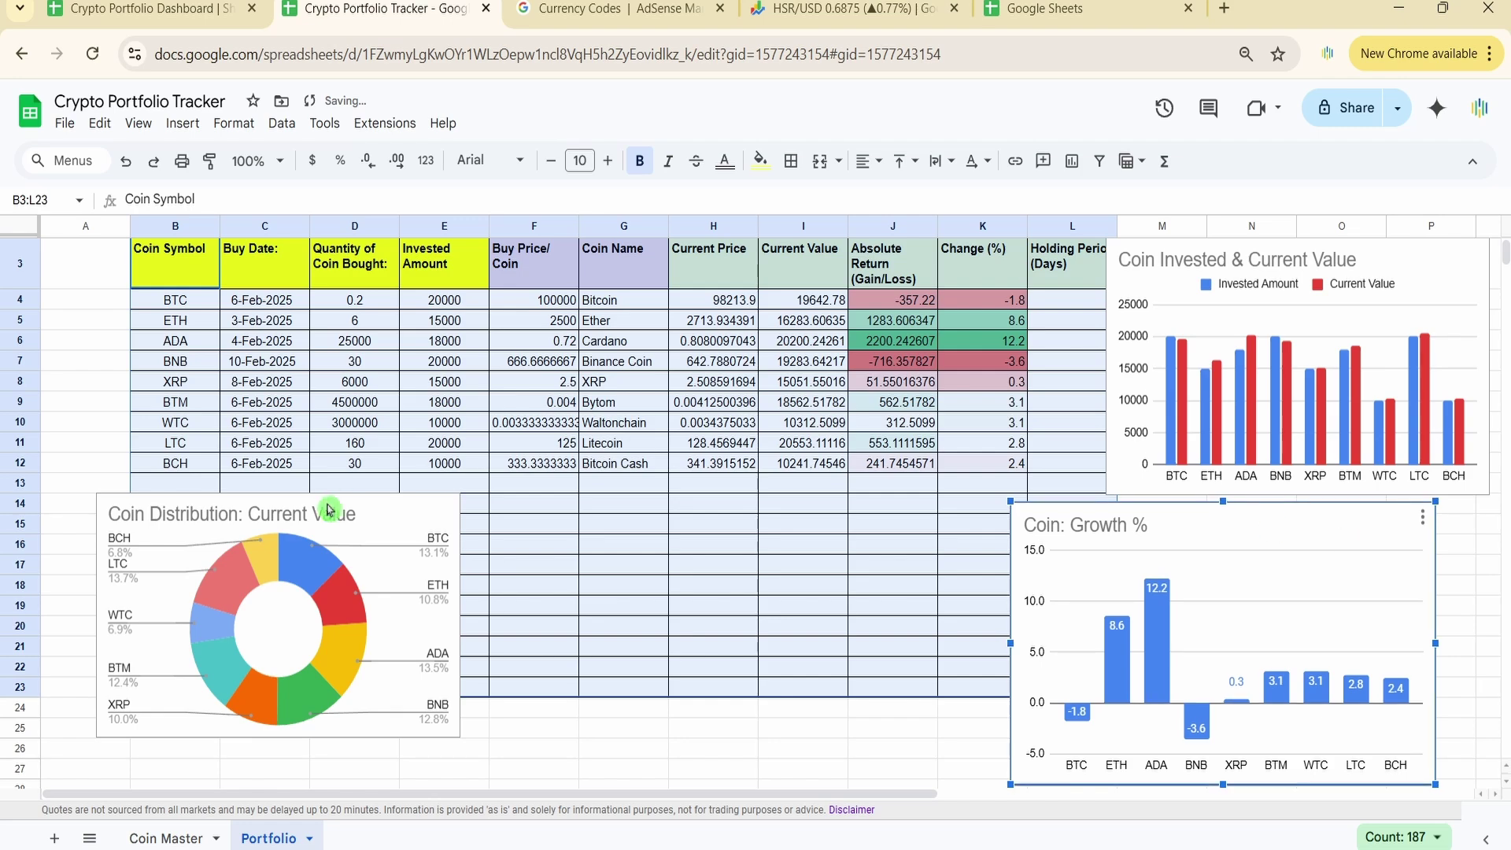
left_click(398, 517)
left_click_drag(398, 516, 856, 553)
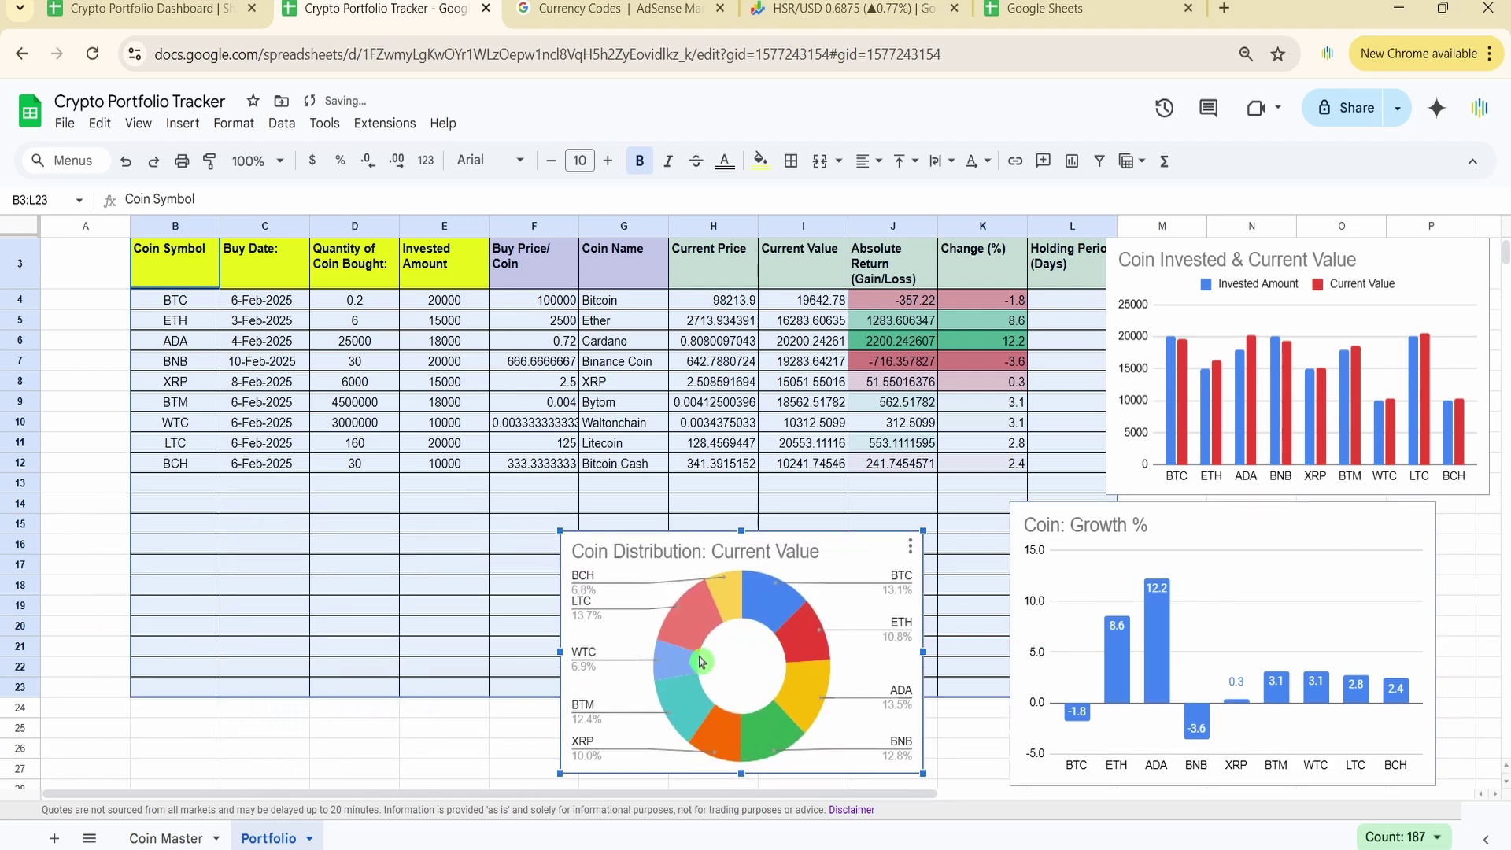
left_click(645, 634)
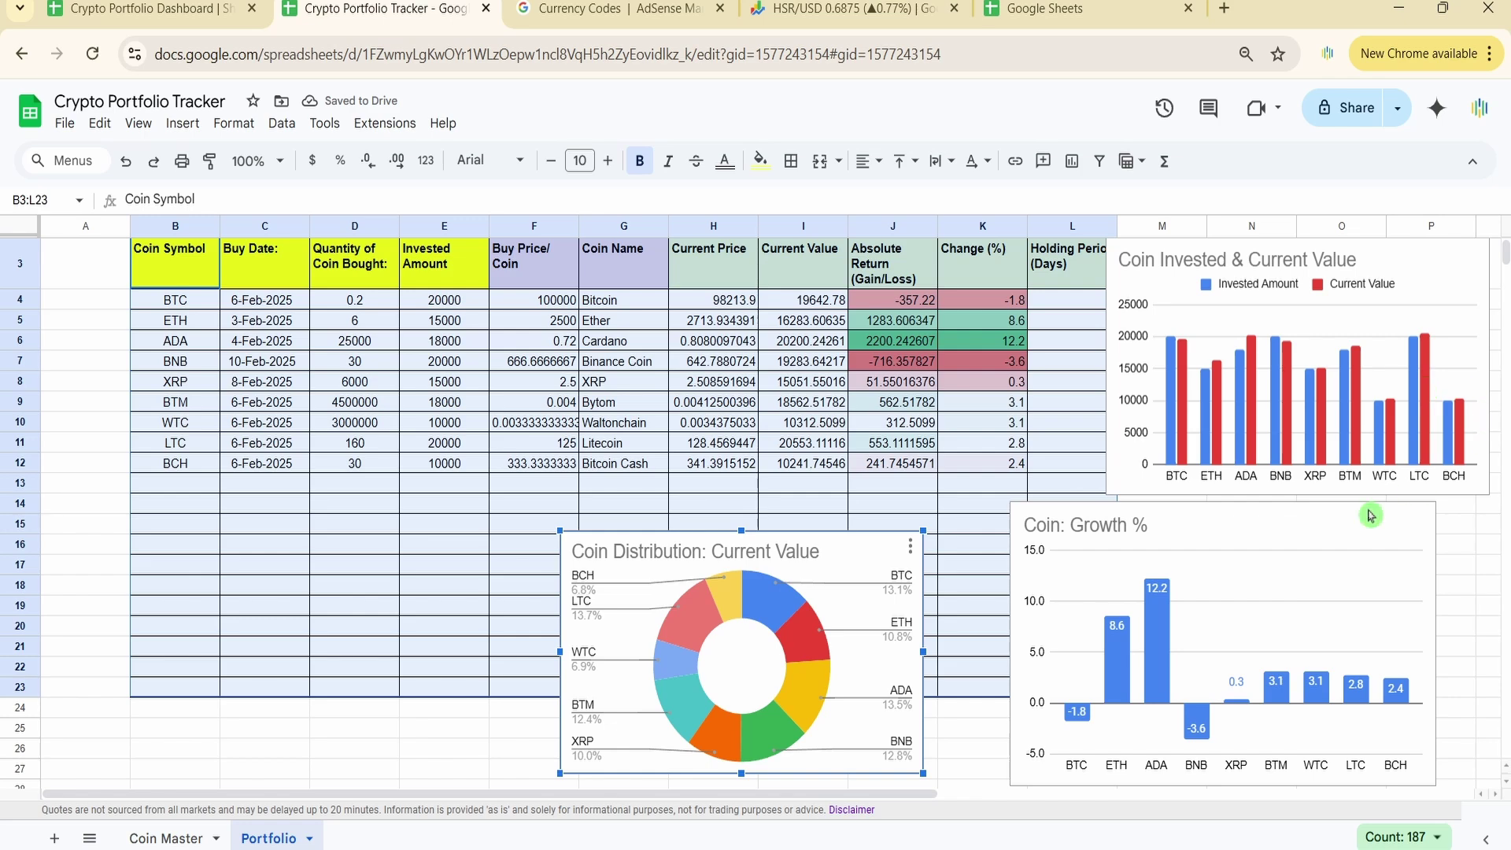
left_click(264, 543)
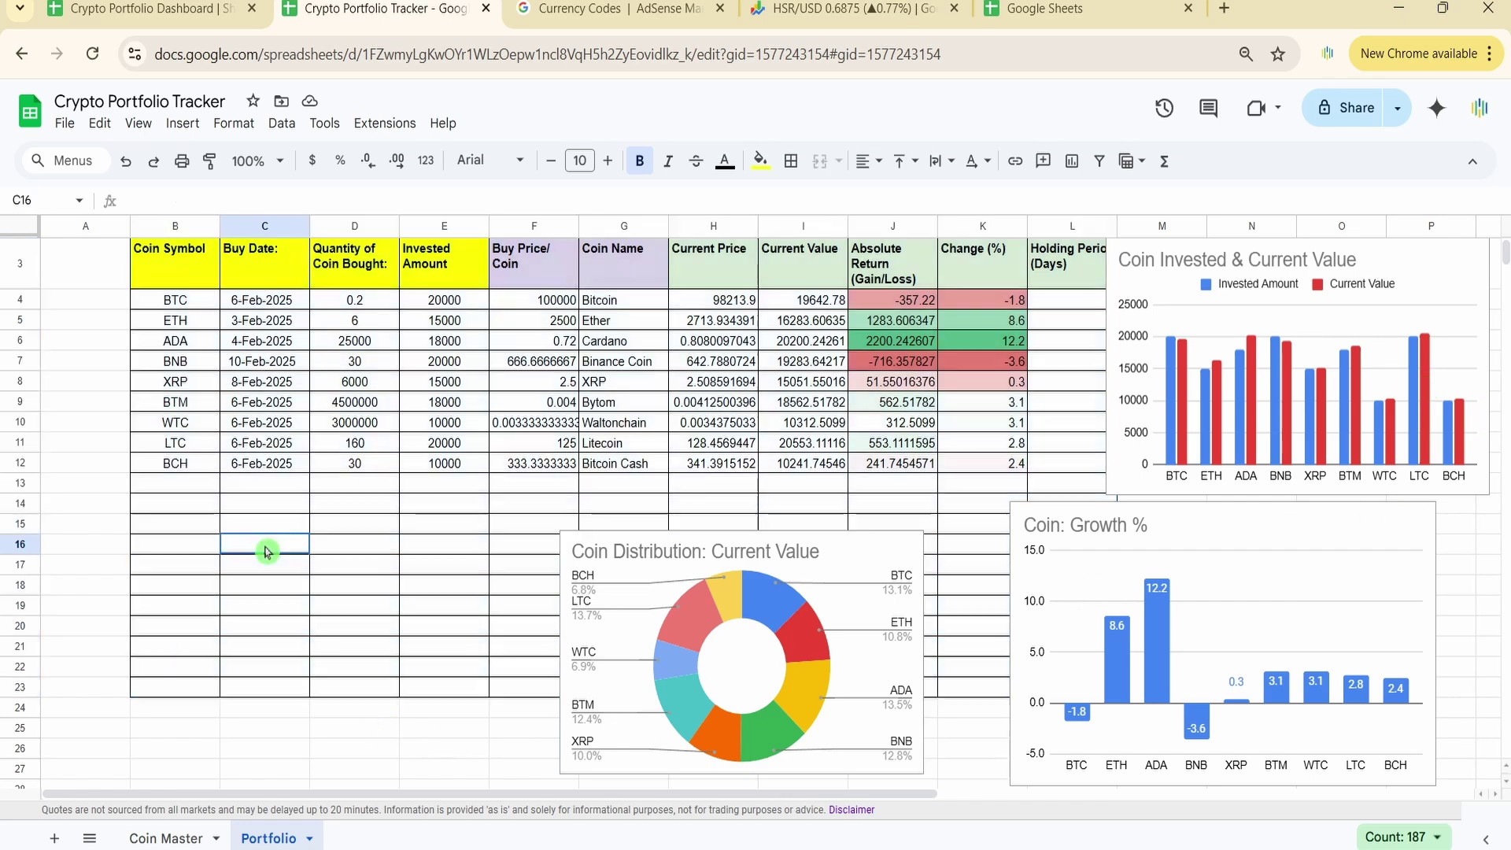
scroll(512, 331, "up", 1)
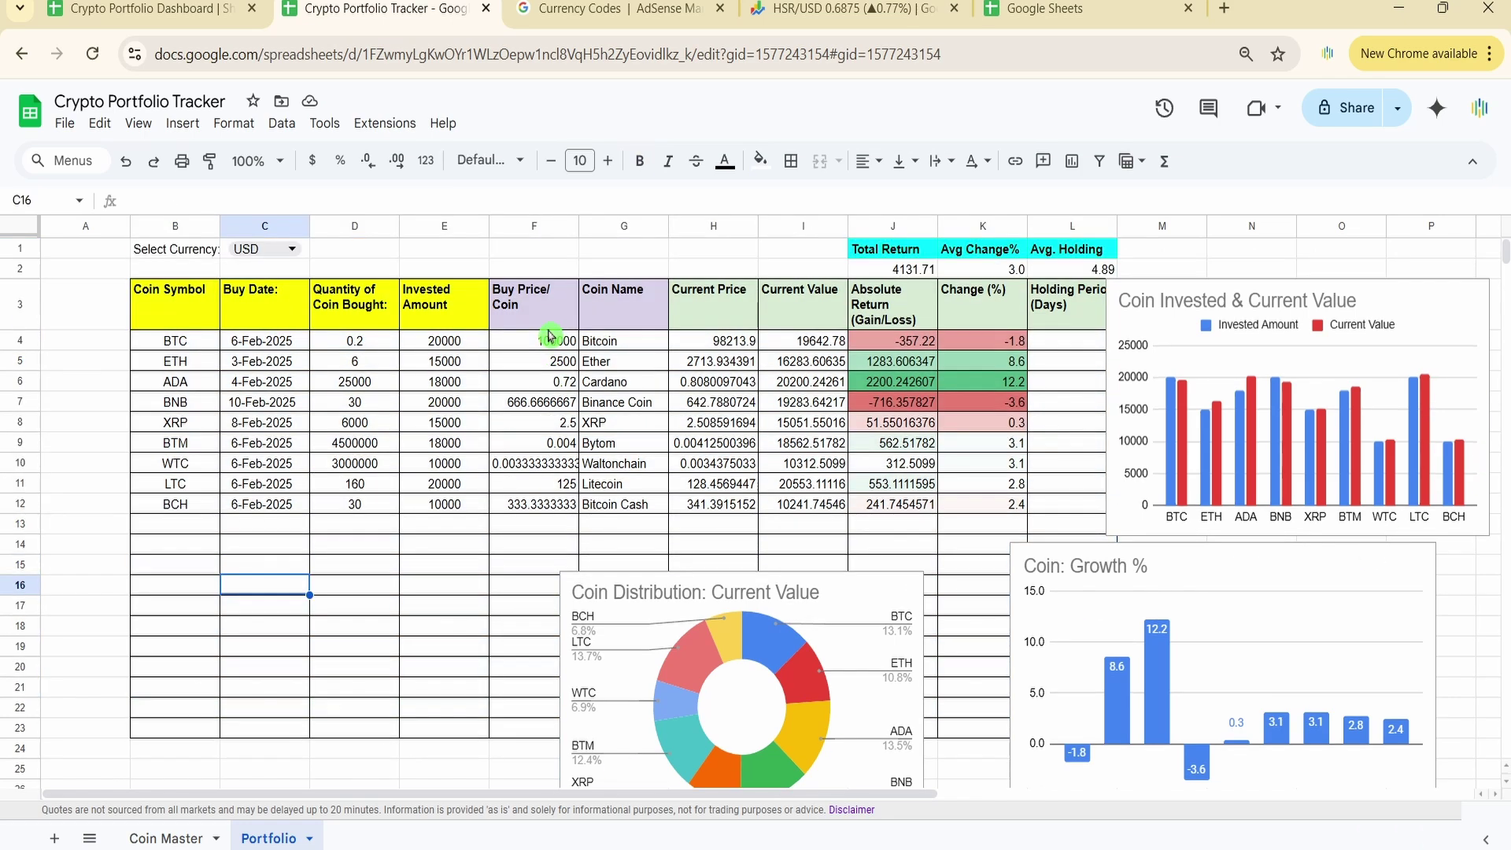